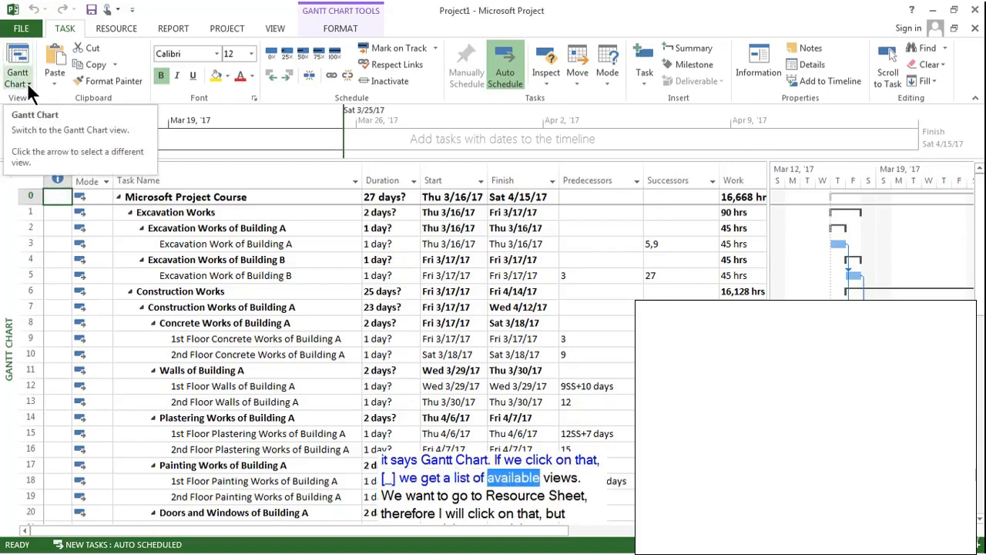
Step: Switch the project from the Gantt Chart to the Resource Sheet view
left_click(28, 85)
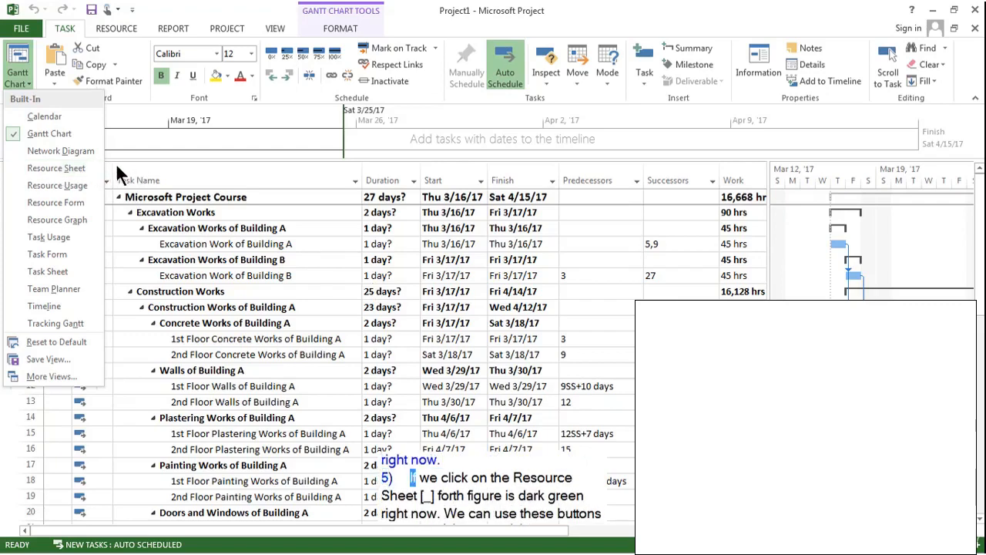
left_click(65, 167)
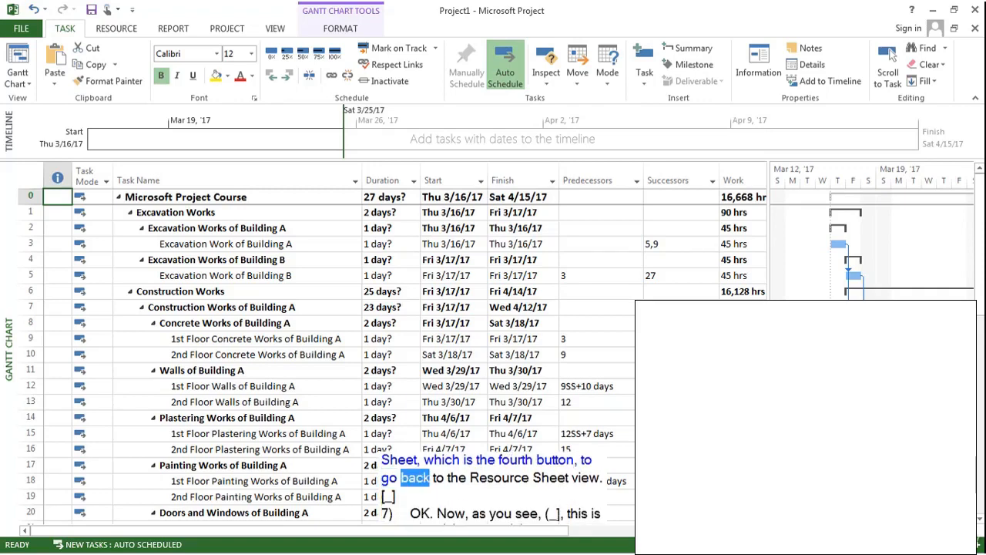
left_click(843, 545)
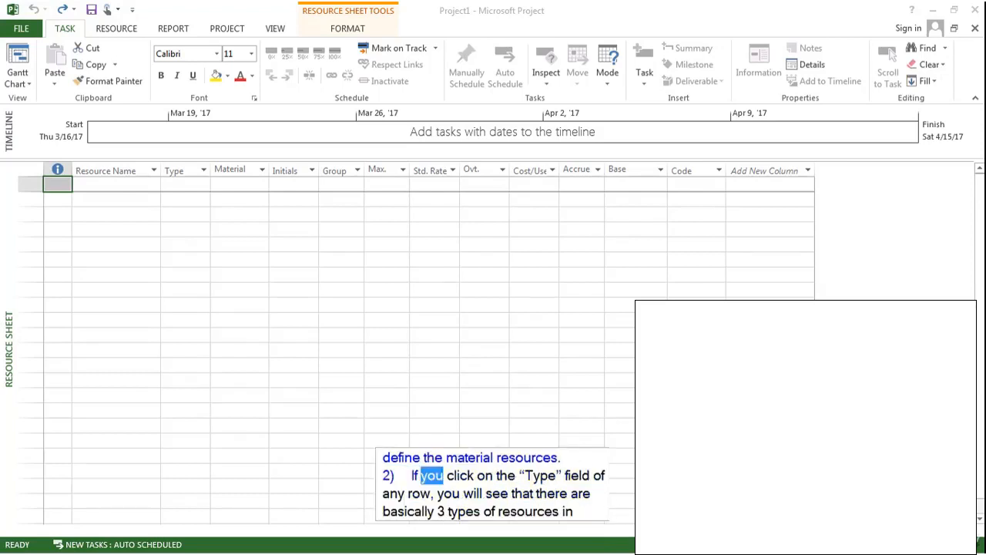
Step: Examine the available resource types for the first empty row of the resource sheet without choosing one
left_click(192, 185)
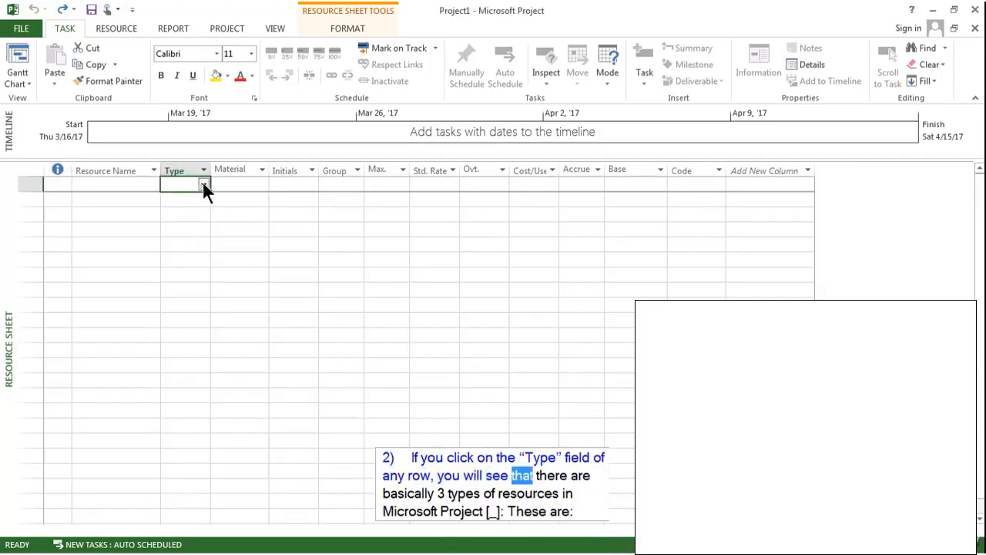
left_click(203, 186)
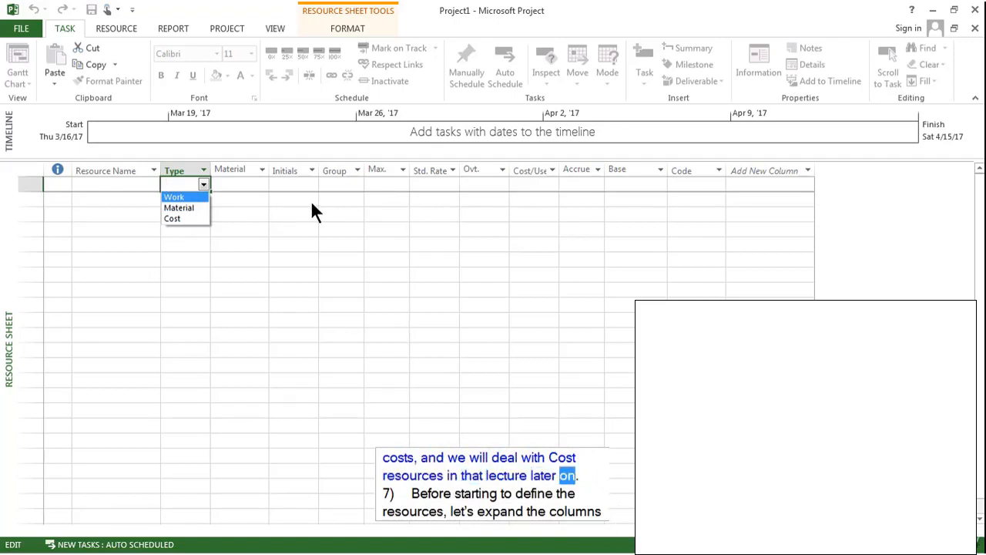
key("Escape")
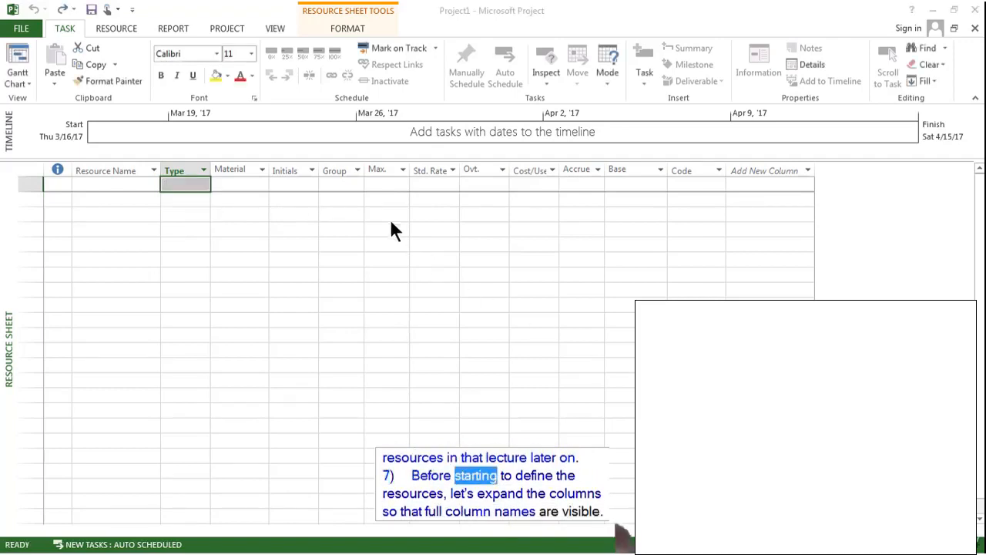
Step: Widen the Material Label, Max. Units, Ovt. Rate, Accrue At and Base Calendar columns to fit their full names
double_click(268, 167)
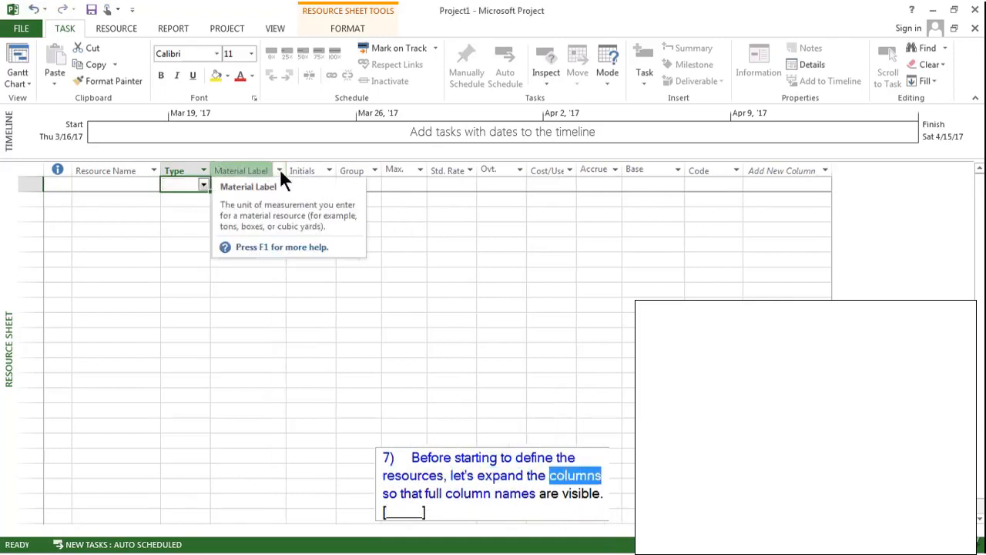
double_click(426, 170)
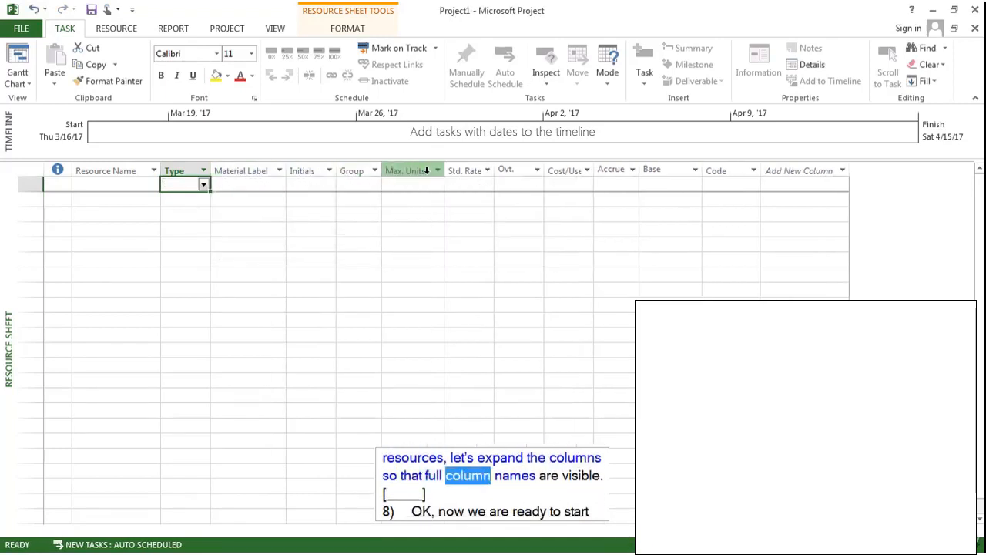
double_click(543, 171)
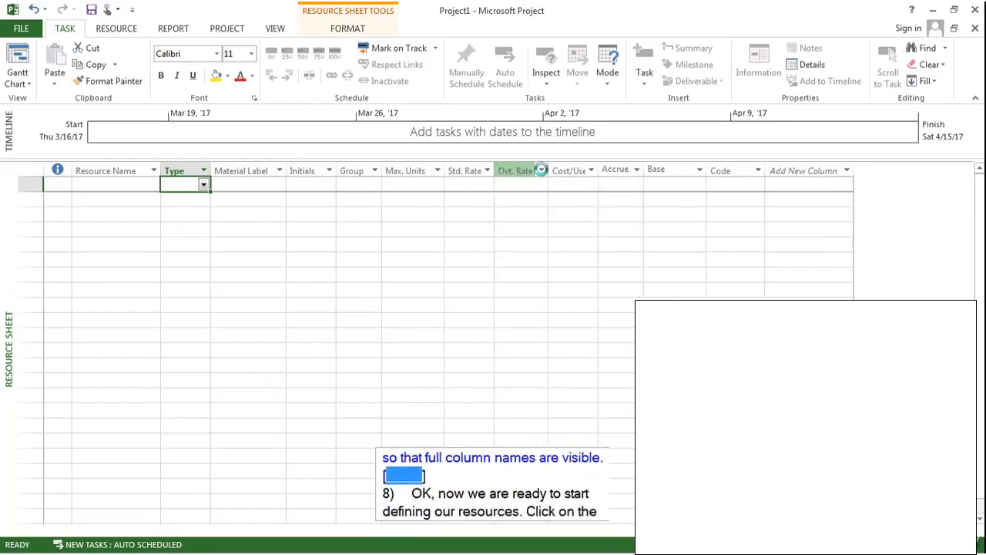
double_click(642, 169)
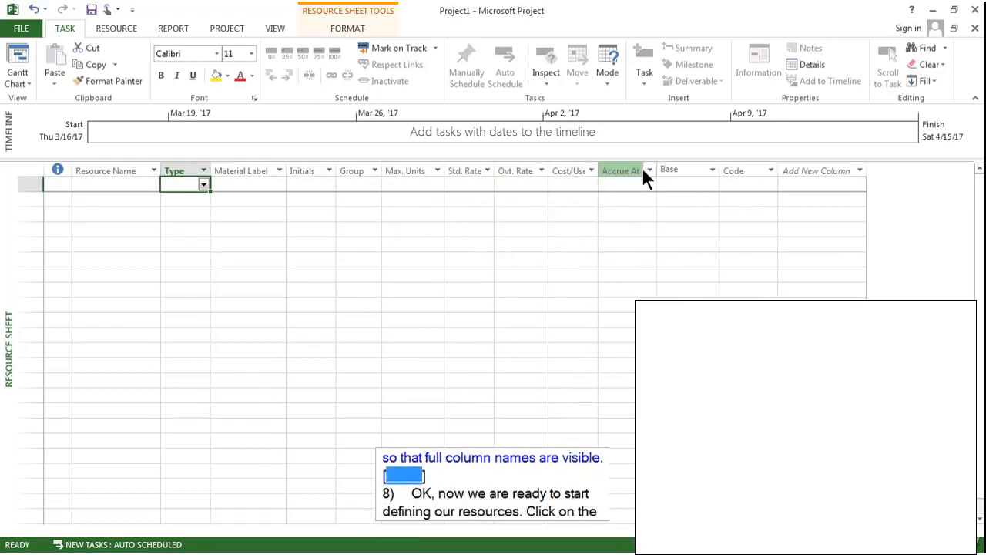
double_click(720, 170)
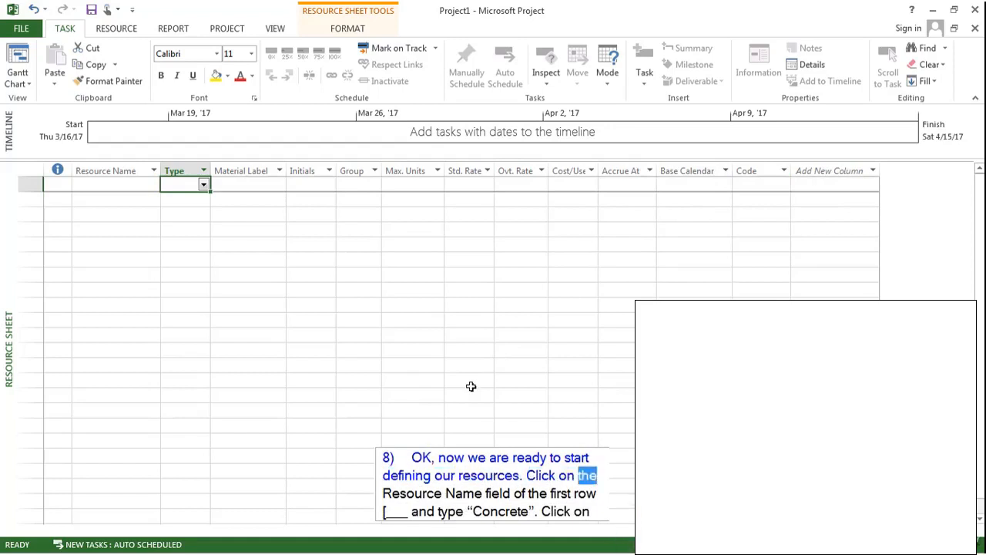
Step: Add a resource named Concrete in the first row and set its type to Material
left_click(129, 184)
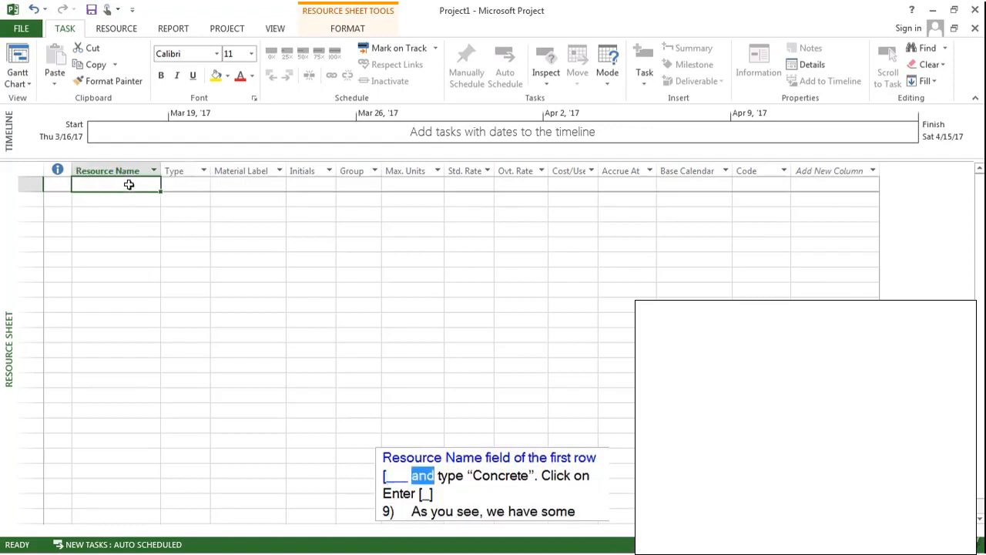
type("Concrete")
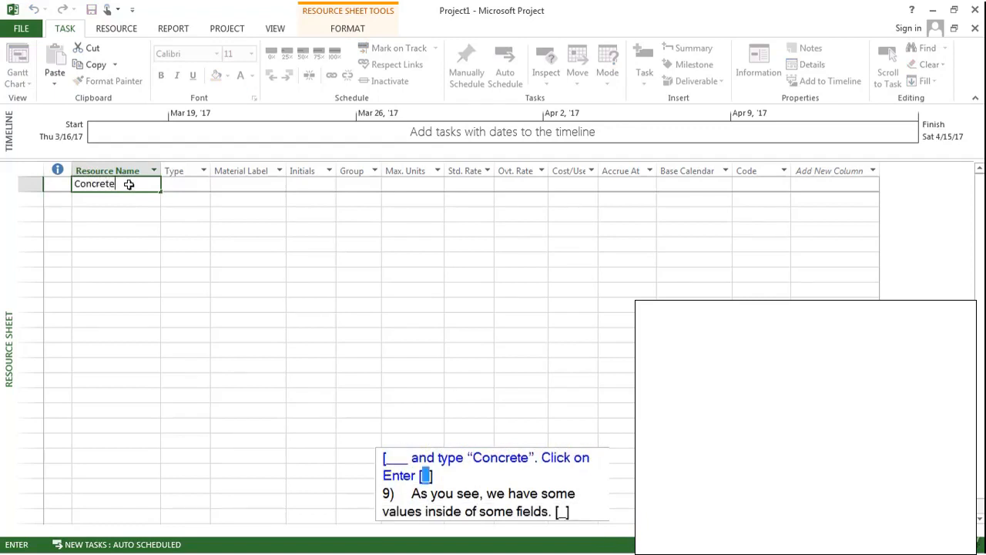
key("Return")
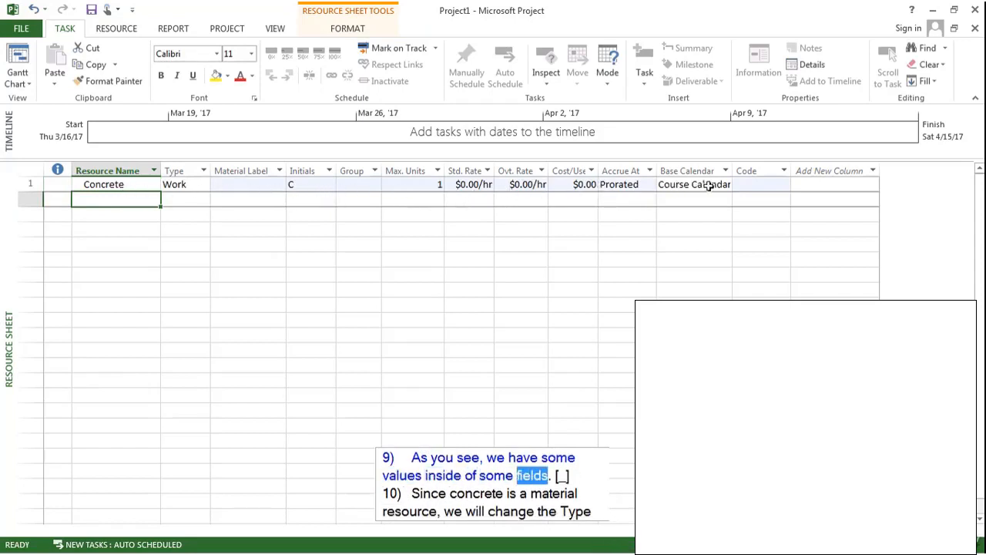
left_click(197, 183)
left_click(203, 186)
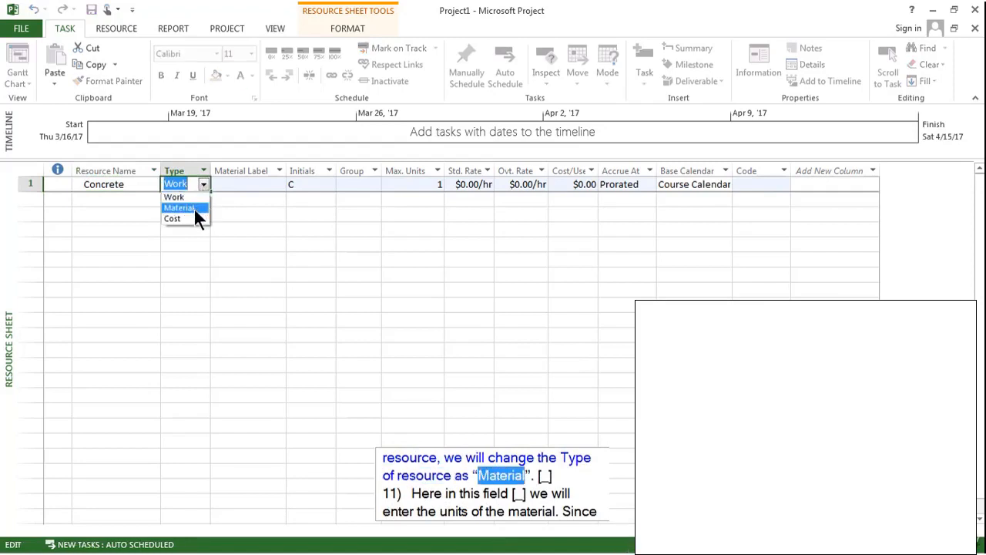
left_click(195, 207)
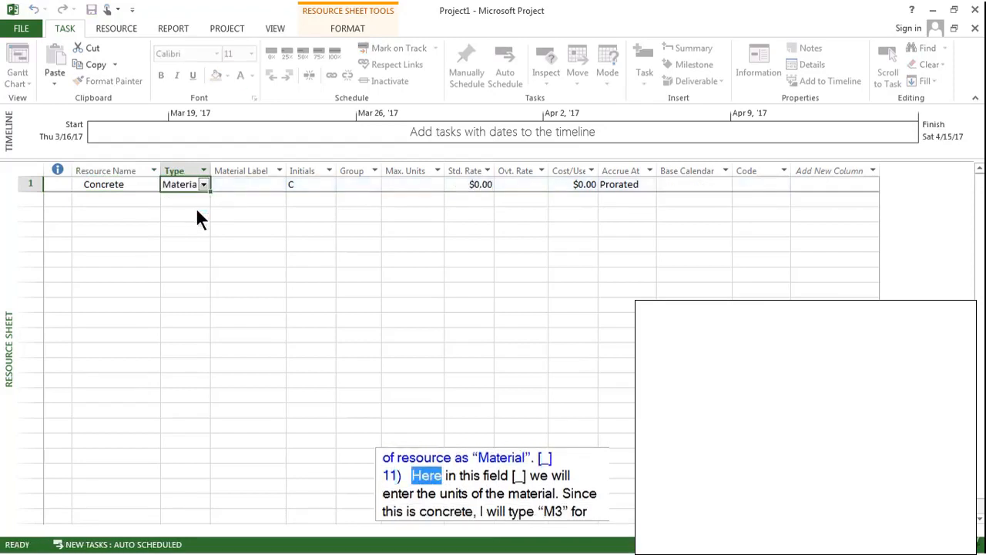
Step: Give the Concrete resource the material label M3 and the initials CON
left_click(264, 186)
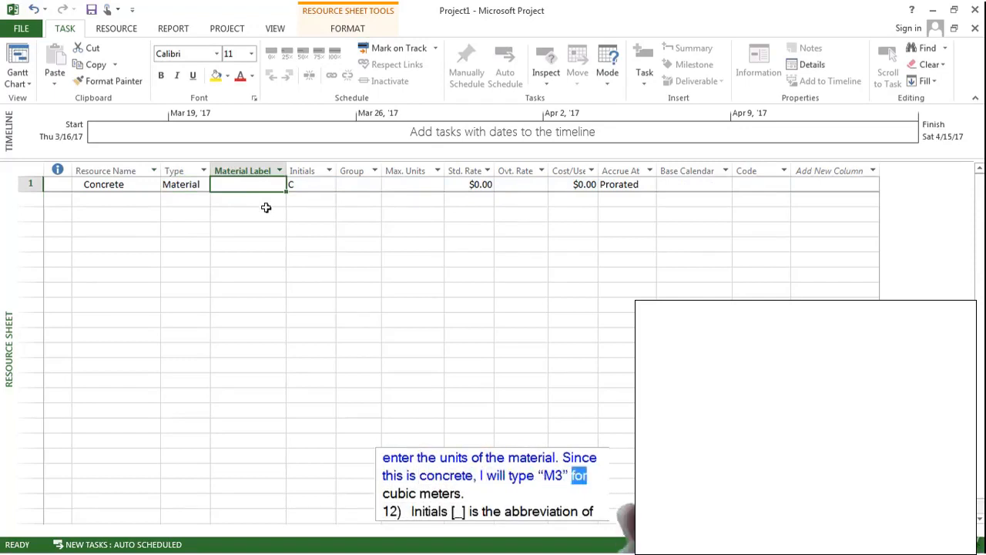
type("M3")
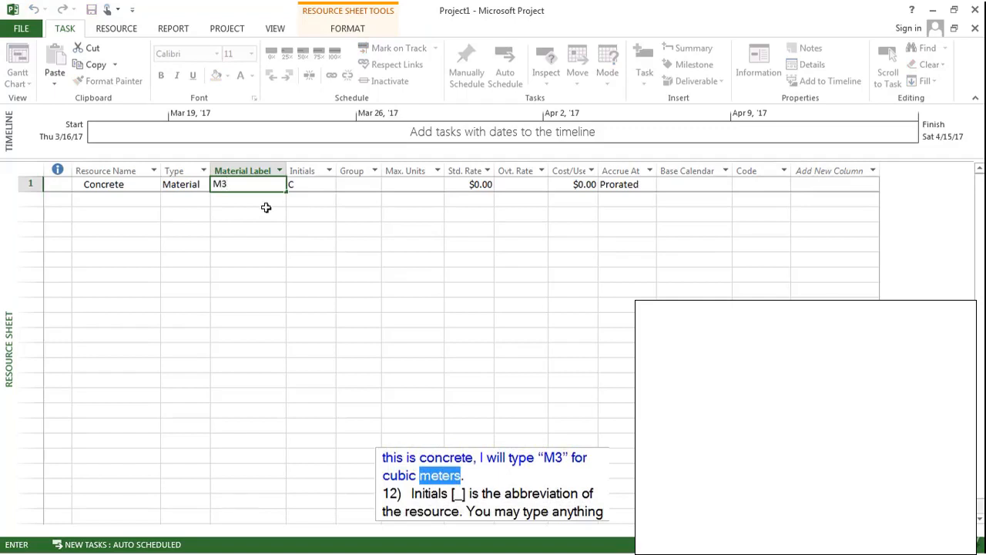
left_click(323, 185)
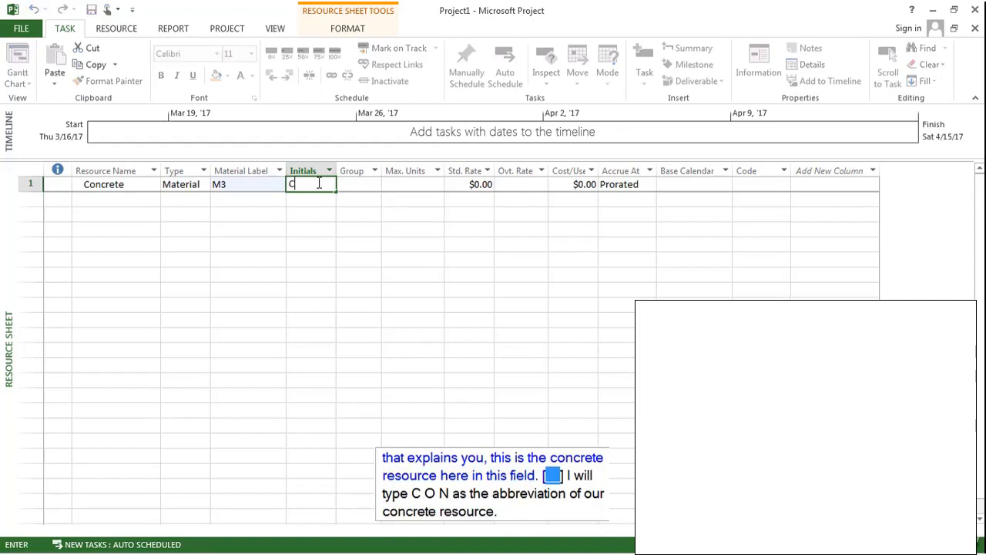
type("ON")
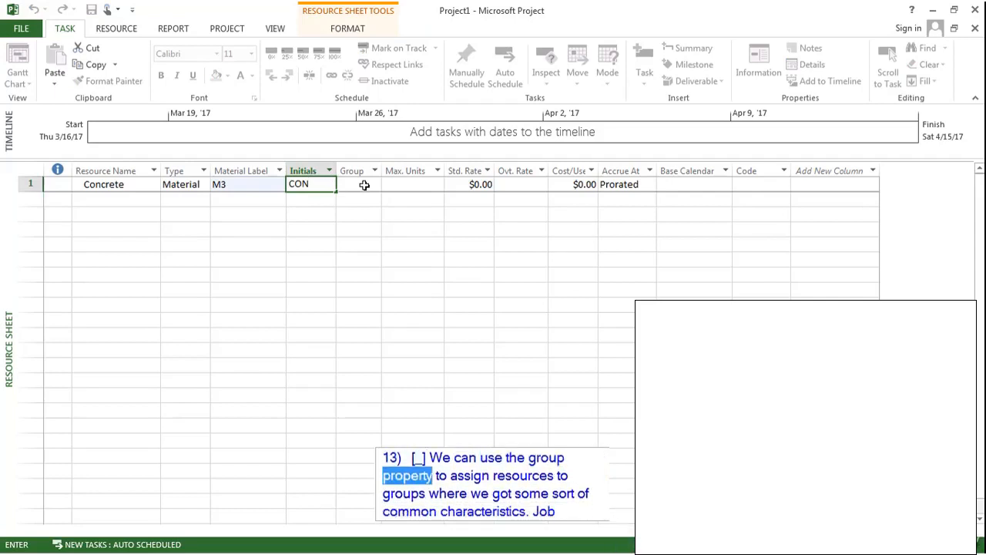
Step: Assign Concrete to the group Concrete Works and widen the Group column to fit the full text
left_click(371, 184)
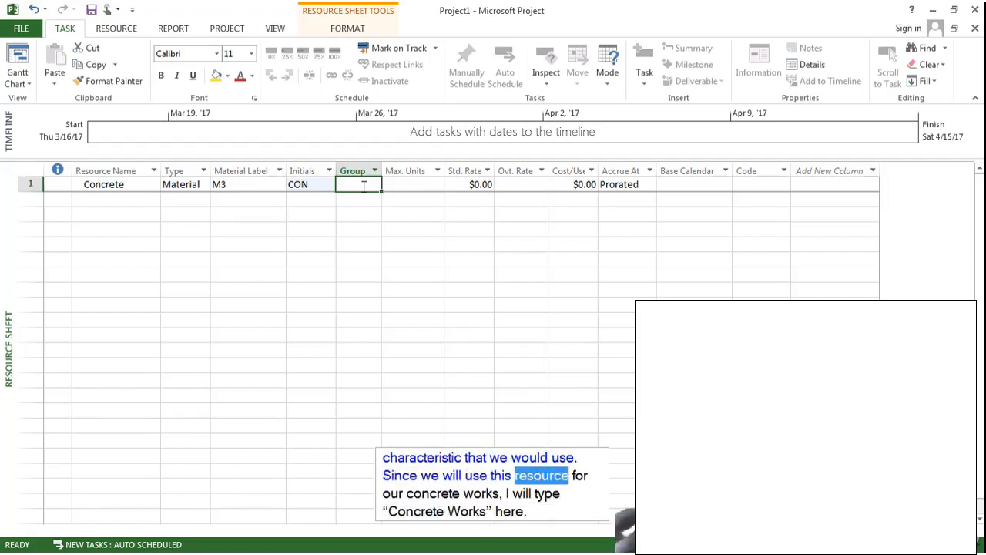
type("Conc")
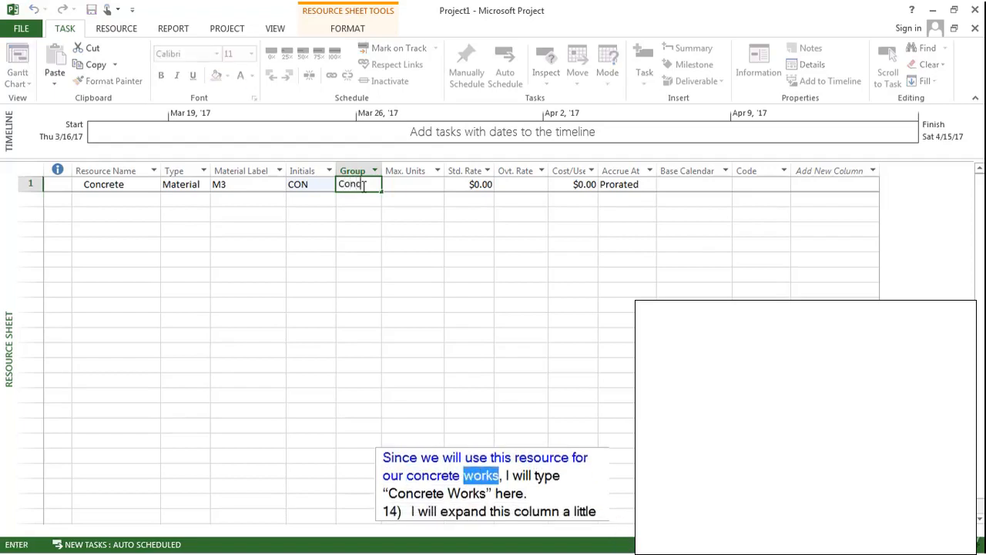
type("rete")
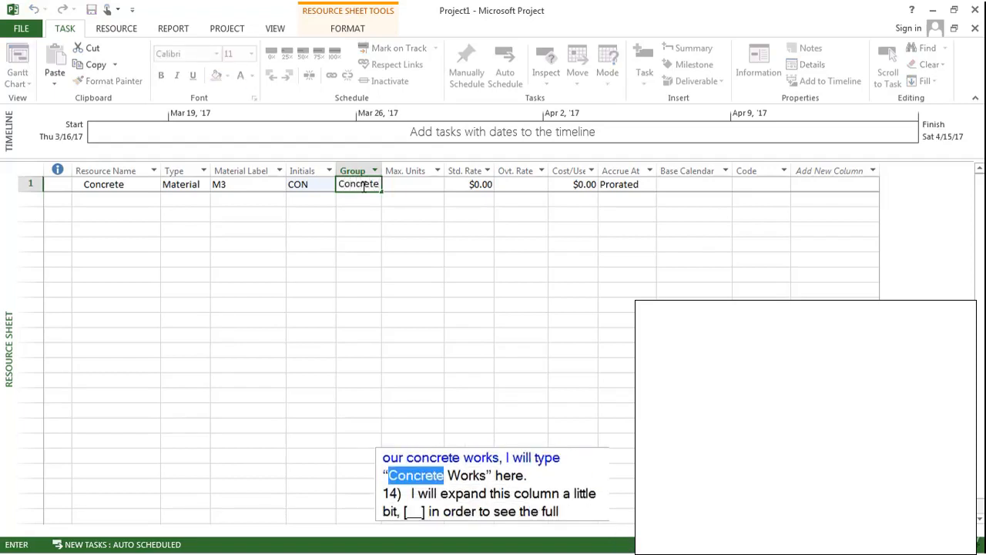
type(" Work")
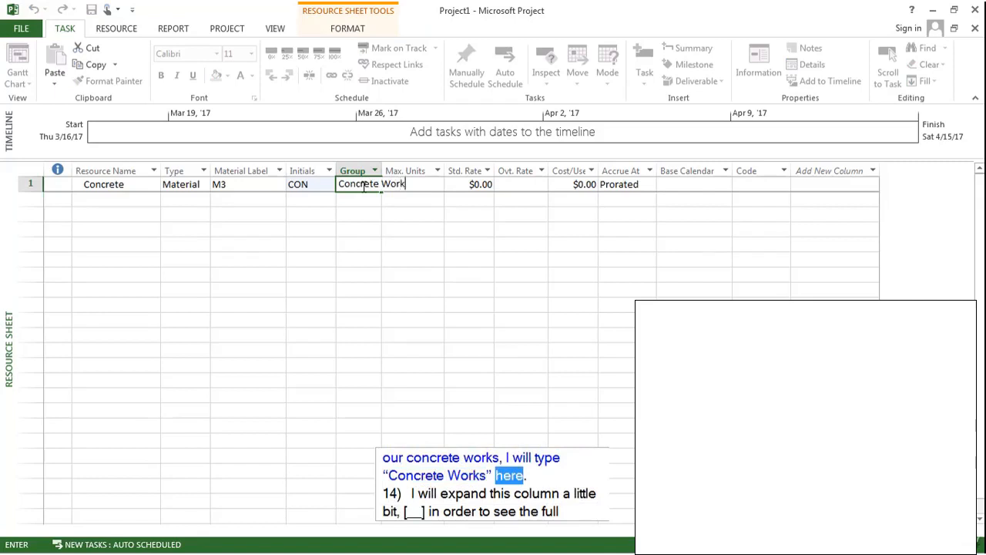
type("s")
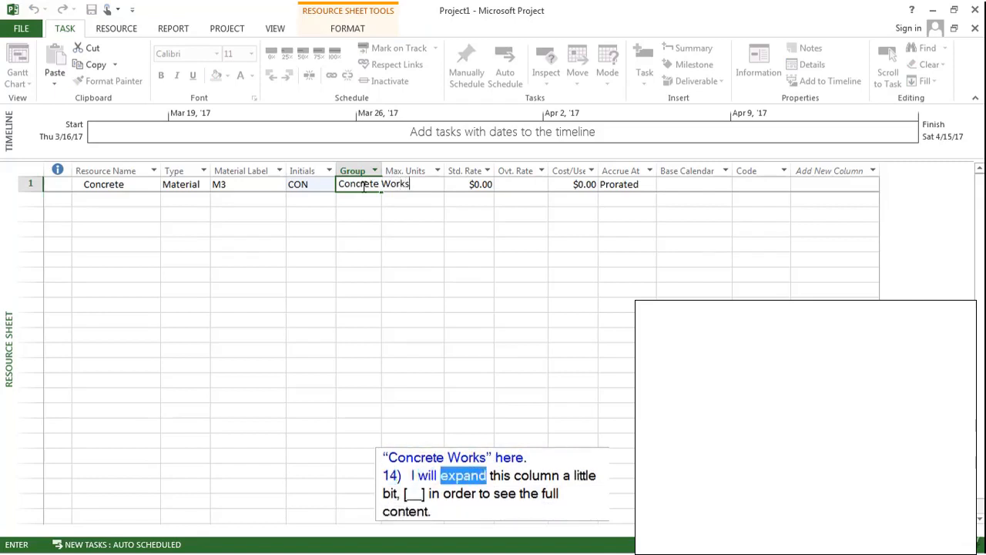
key("Return")
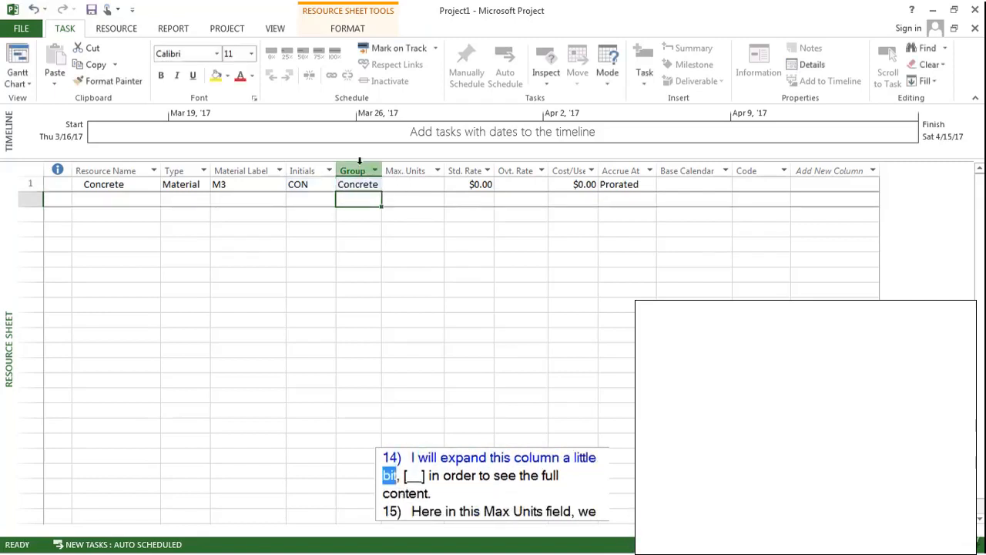
double_click(381, 171)
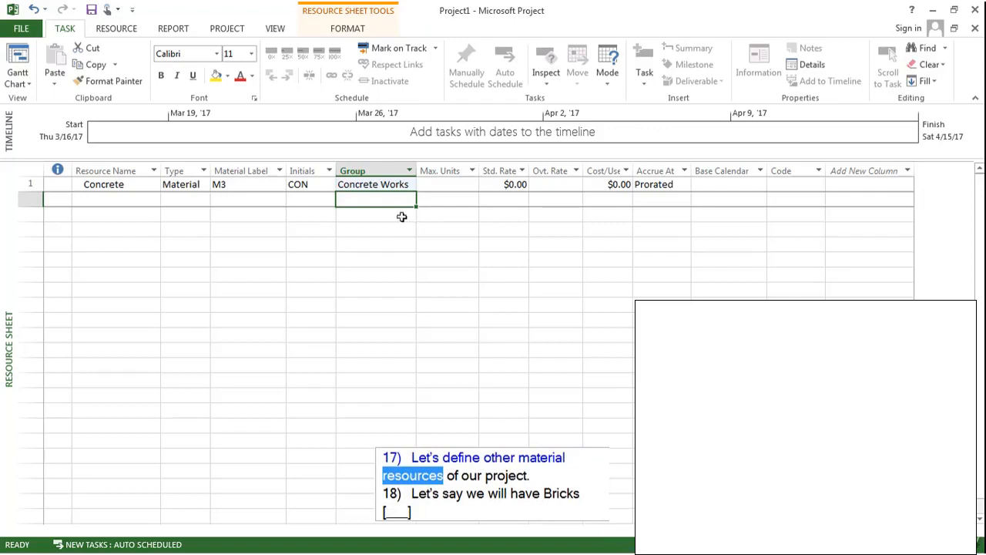
Step: Add a resource named Bricks in the second row and set its type to Material
left_click(128, 197)
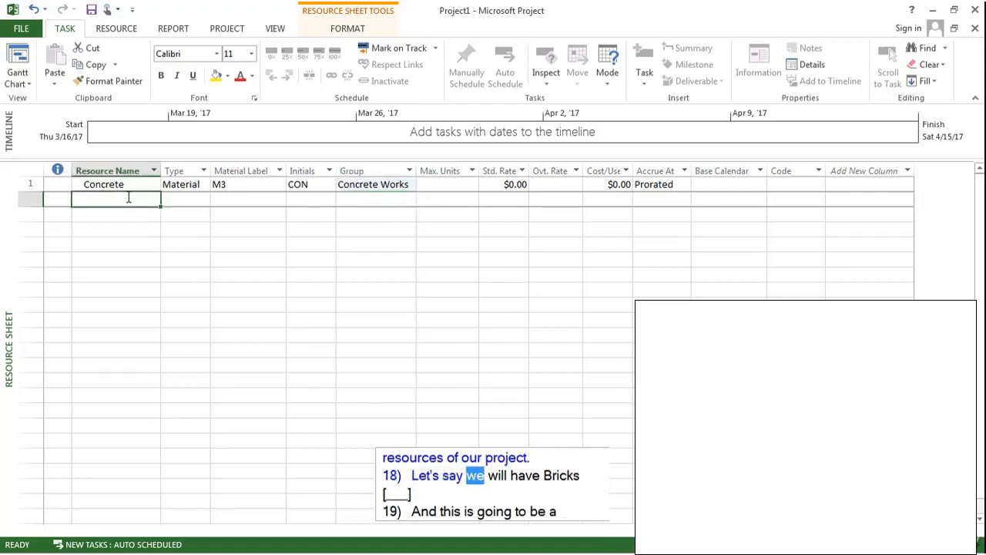
type("Bricks")
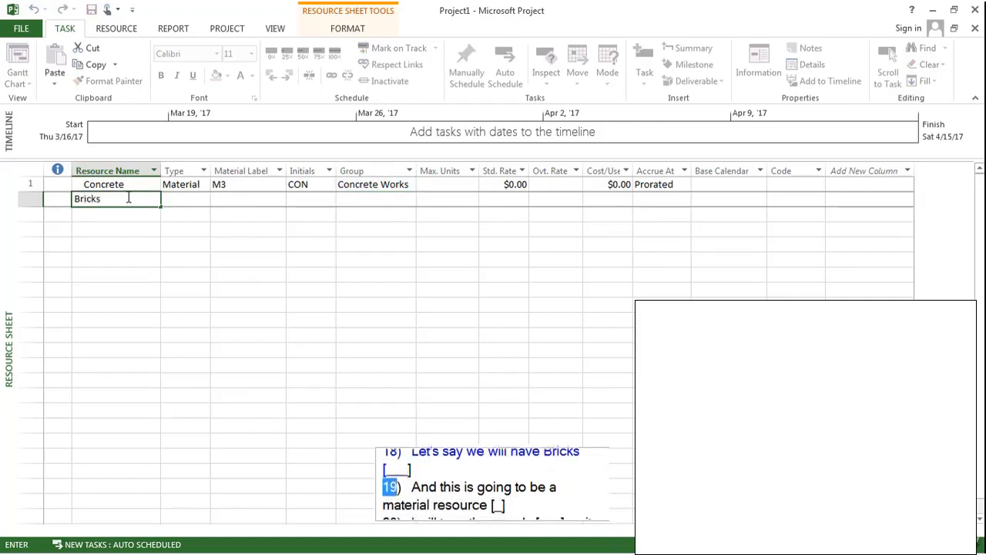
left_click(201, 196)
left_click(203, 199)
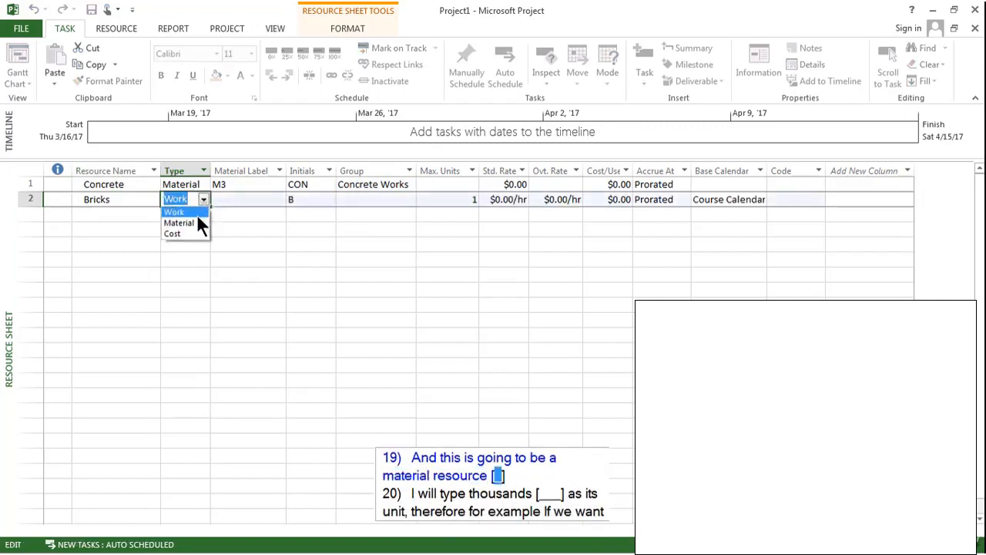
left_click(197, 223)
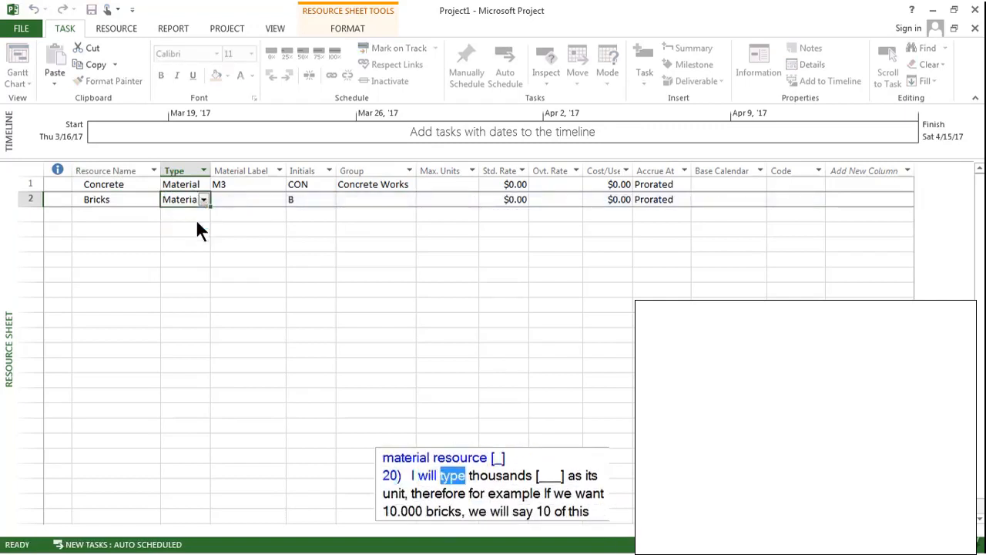
Step: Give the Bricks resource the material label 000s and the initials BRC
left_click(252, 202)
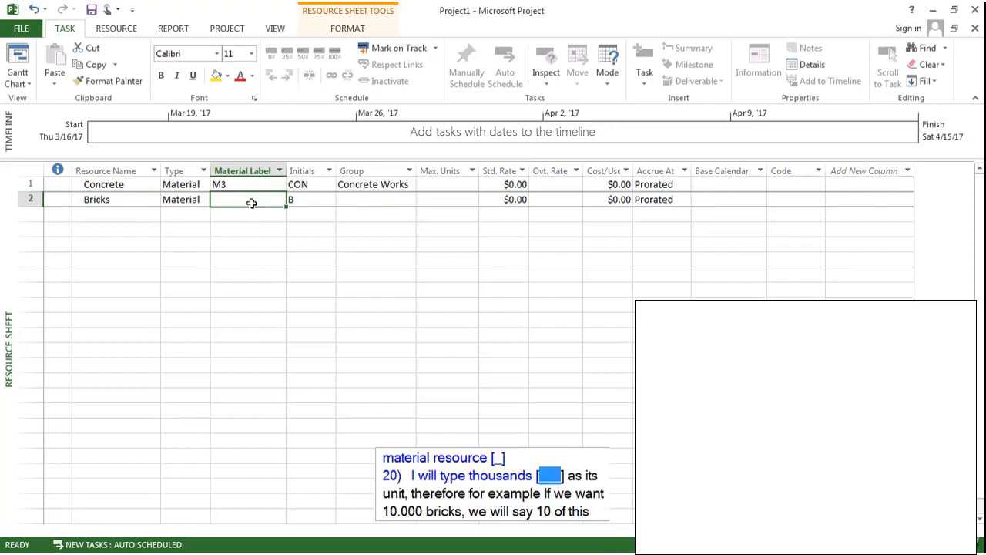
type("000s")
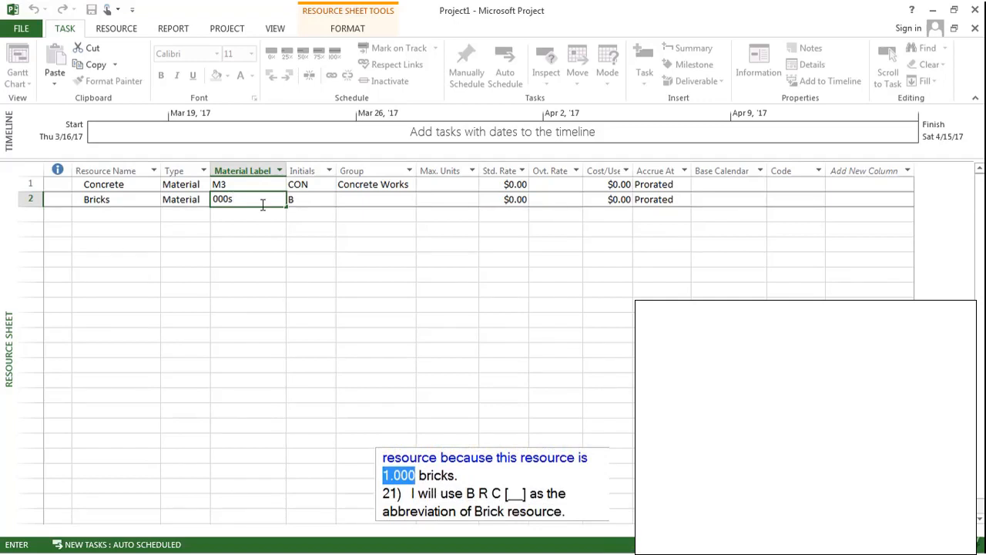
left_click(316, 198)
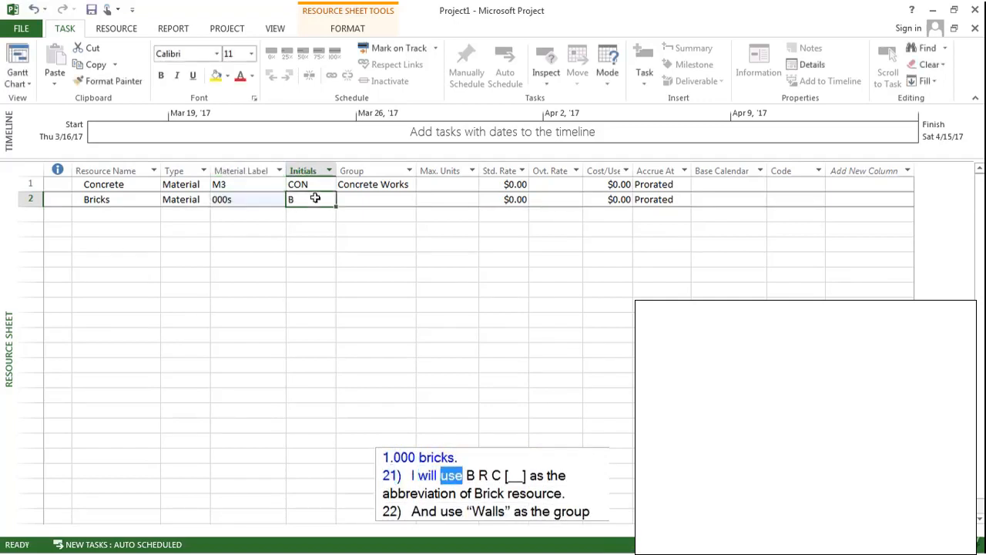
type("BRC")
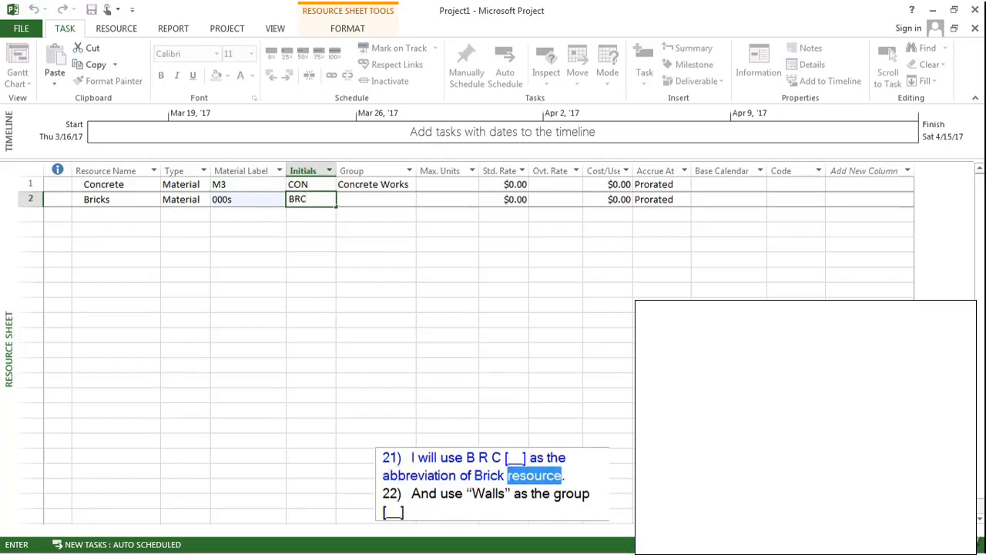
Step: Assign the Bricks resource to the group Walls
left_click(358, 198)
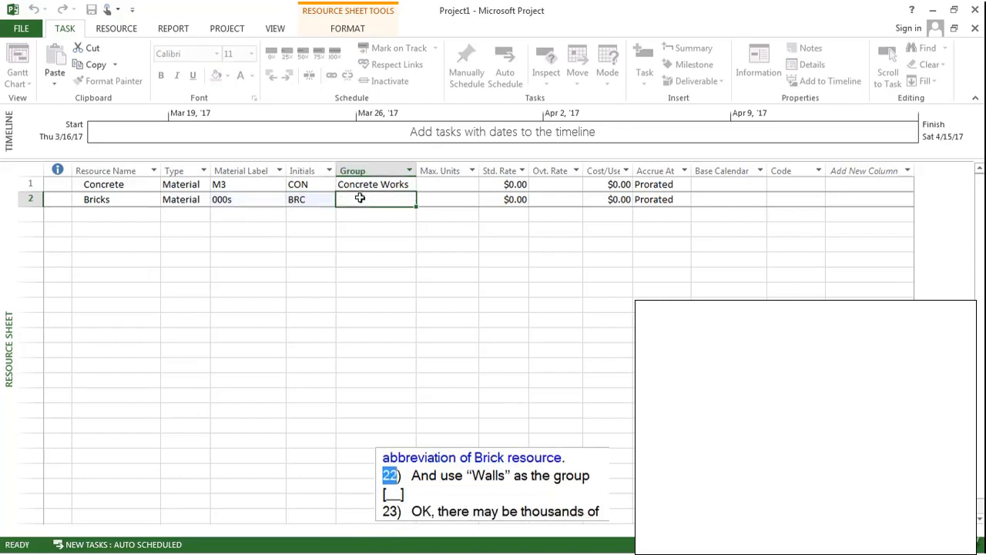
type("Wa")
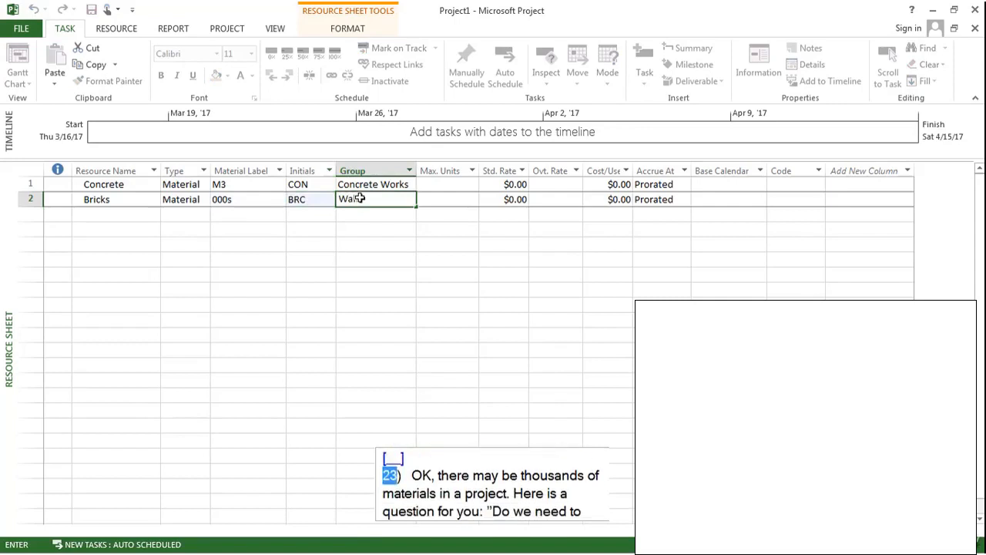
type("lls")
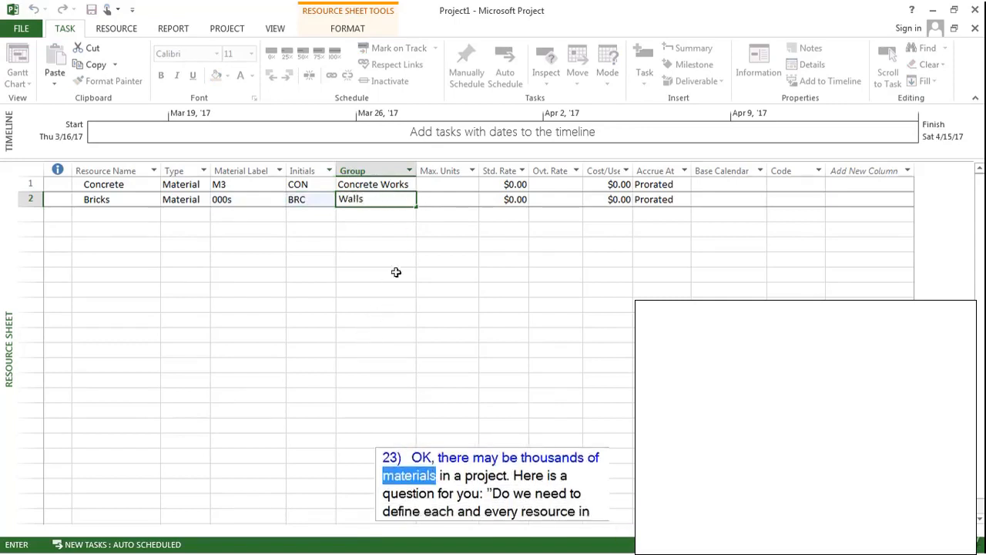
left_click(441, 201)
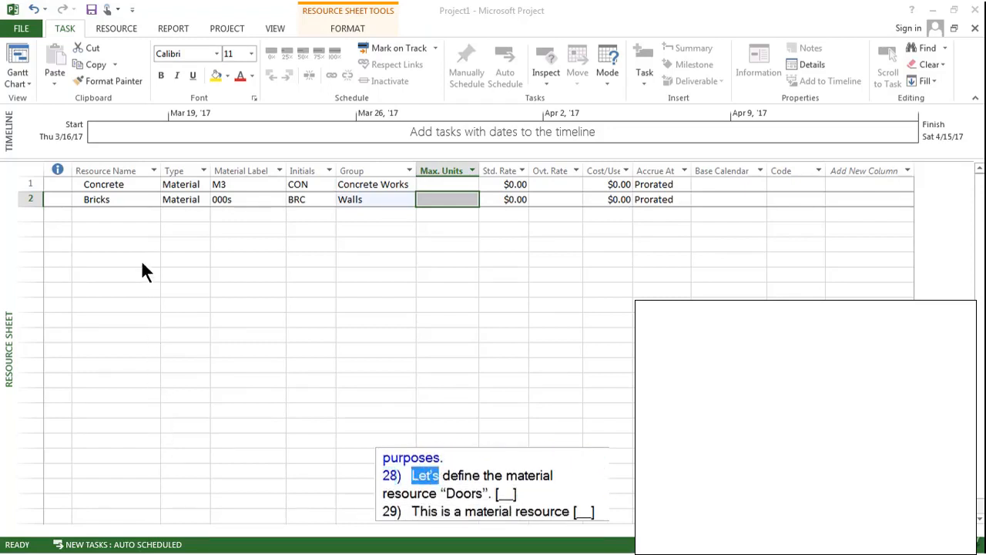
Step: Add a resource named Doors in the third row and set its type to Material
left_click(131, 215)
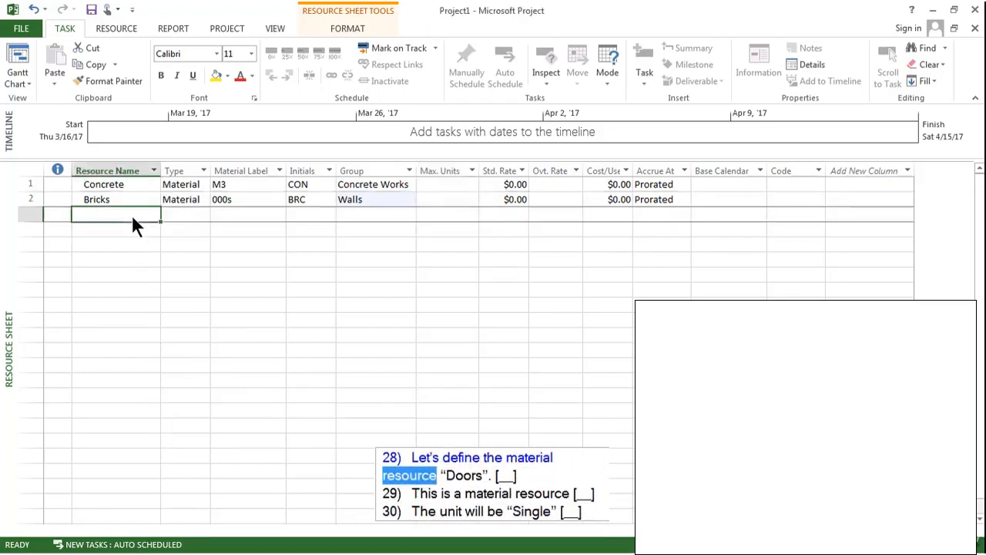
type("Doo")
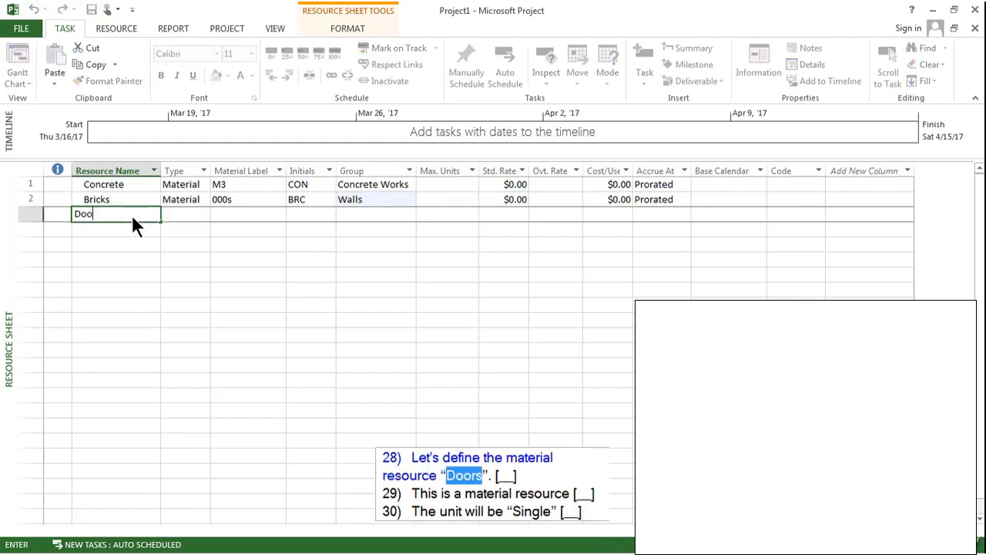
type("rs")
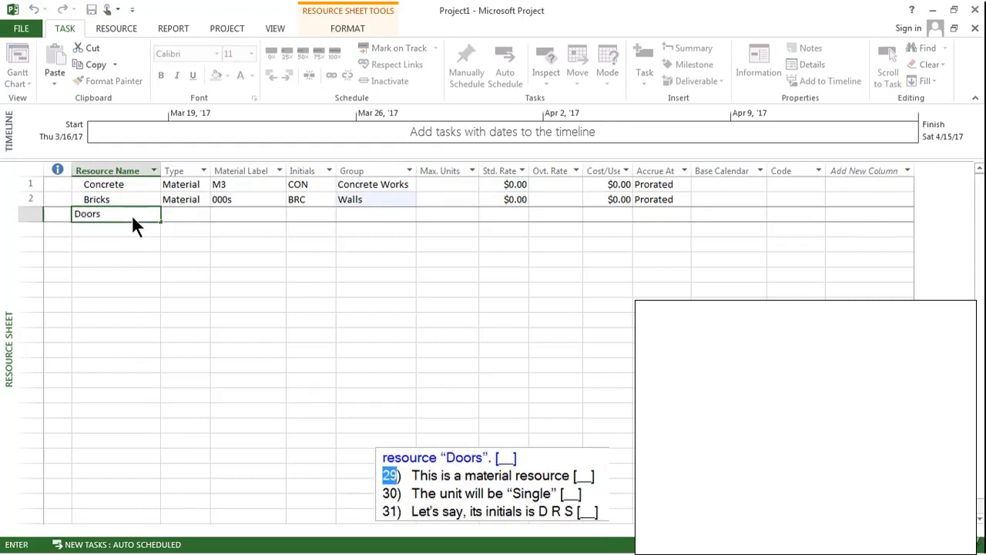
left_click(191, 216)
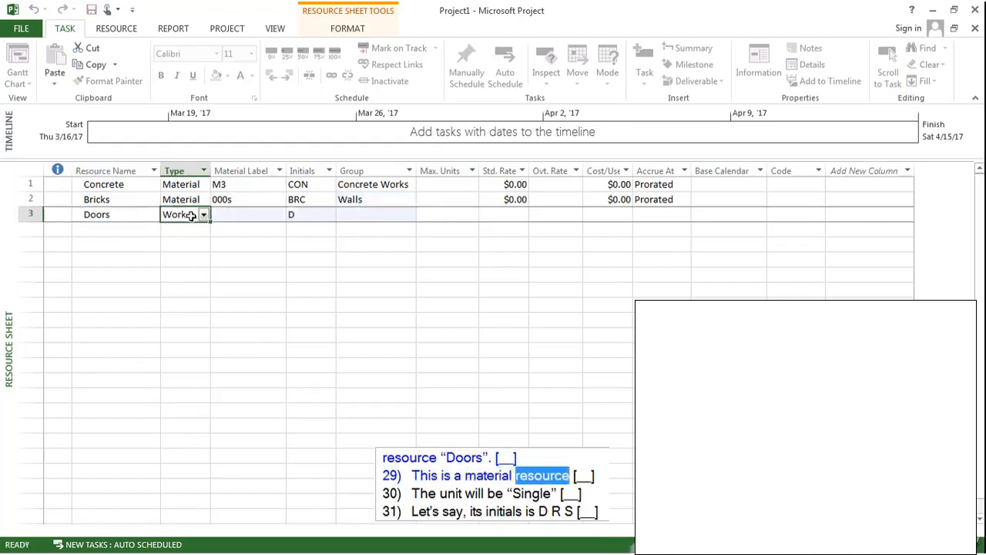
left_click(202, 216)
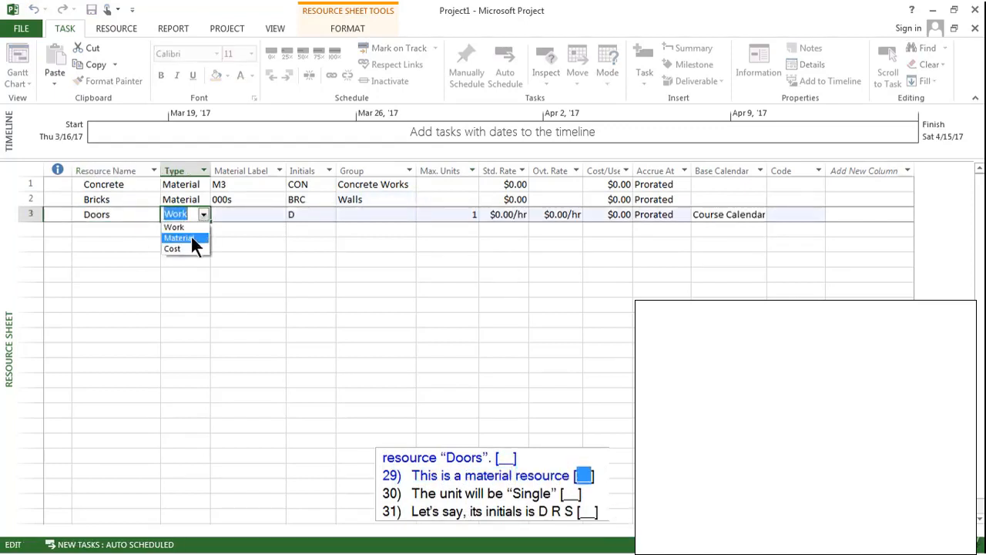
left_click(192, 237)
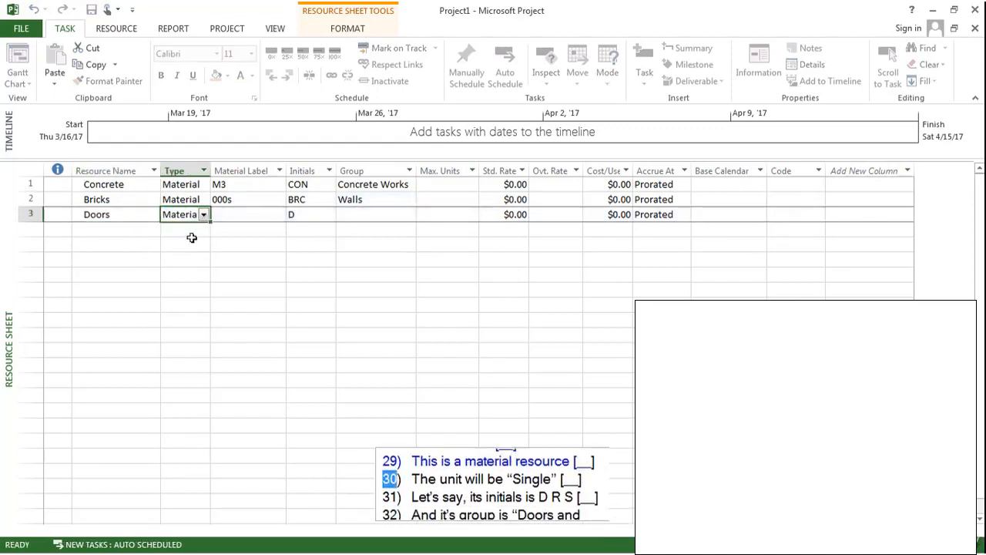
Step: Give the Doors resource the material label Single and the initials DRS
left_click(237, 217)
type("Single")
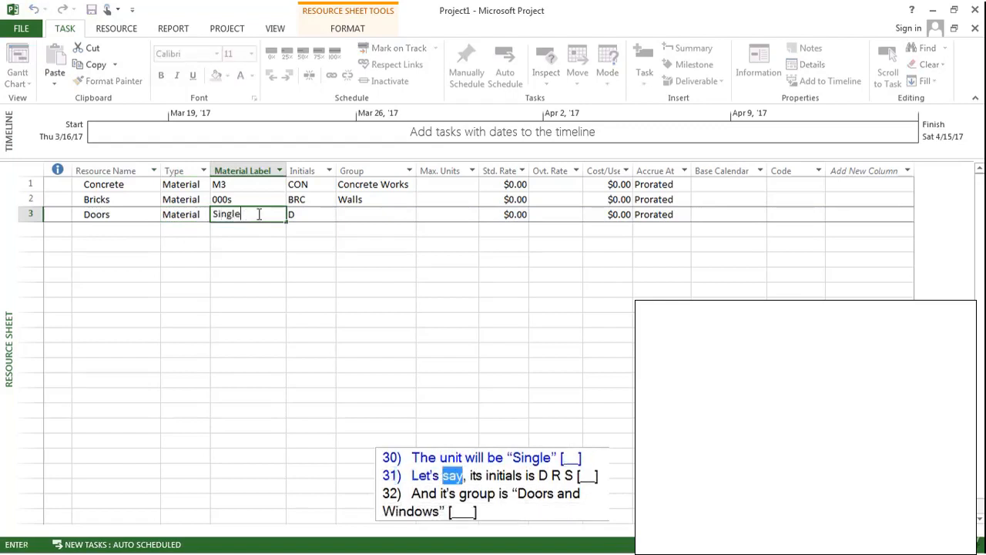
left_click(312, 216)
type("D")
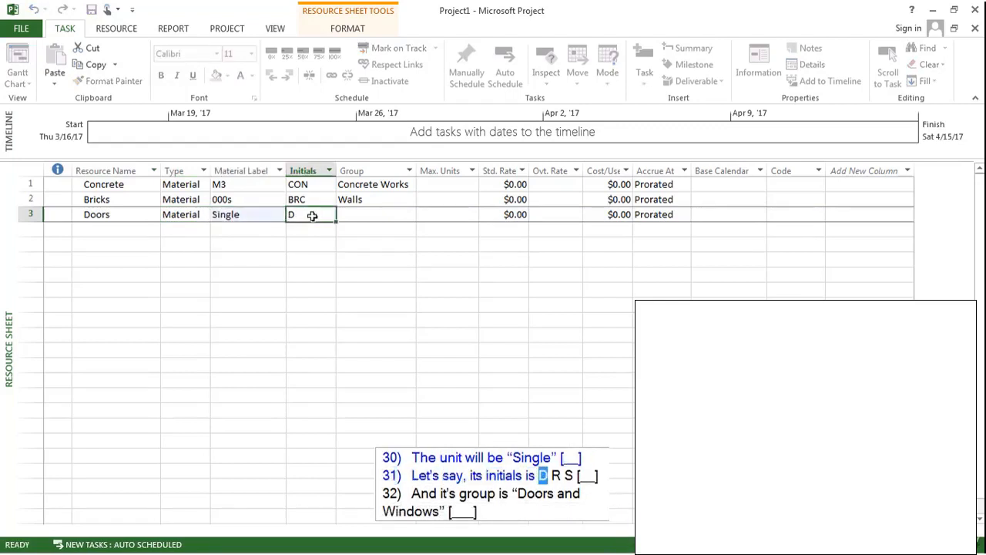
type("R")
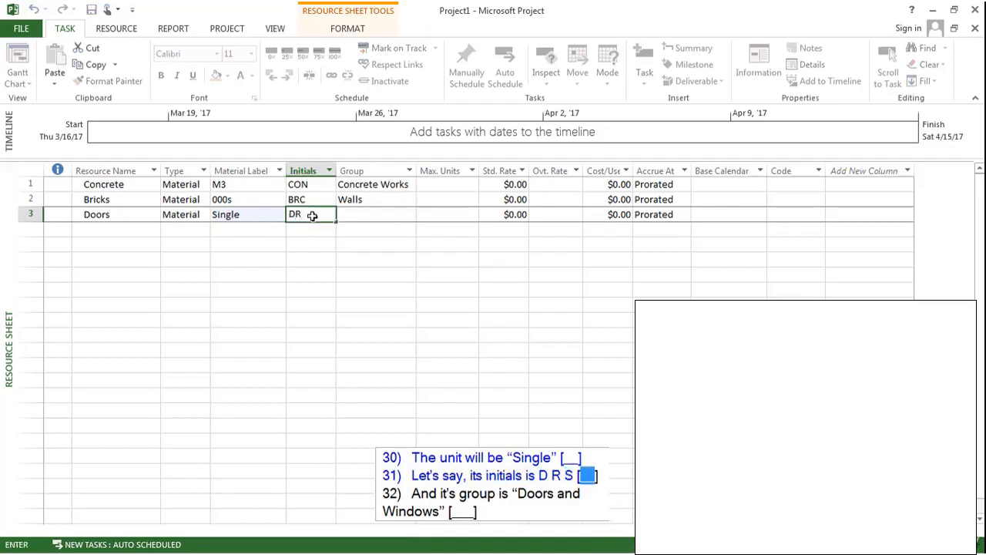
type("S")
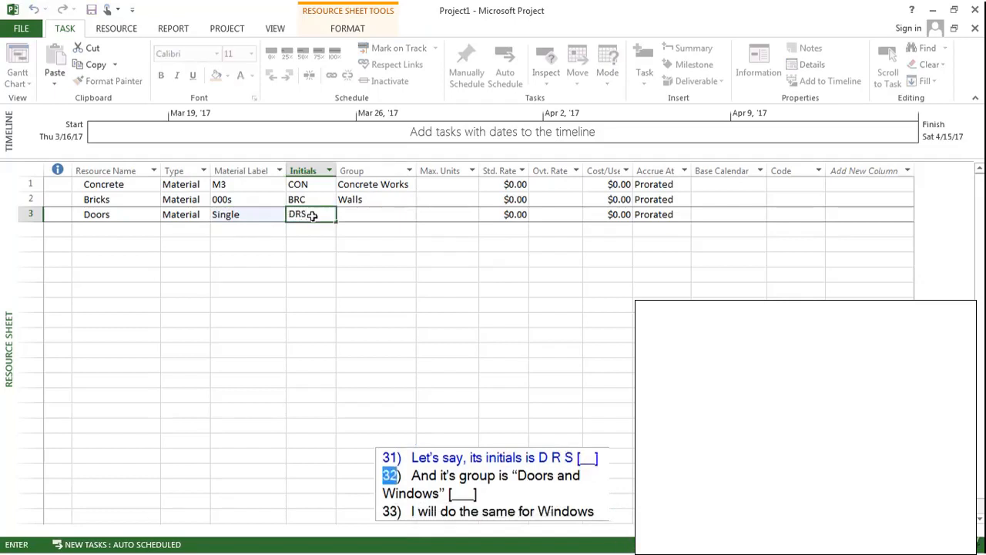
Step: Assign Doors to the group Doors and Windows, and add a resource named Windows in the fourth row
left_click(379, 214)
type("Doors and Win")
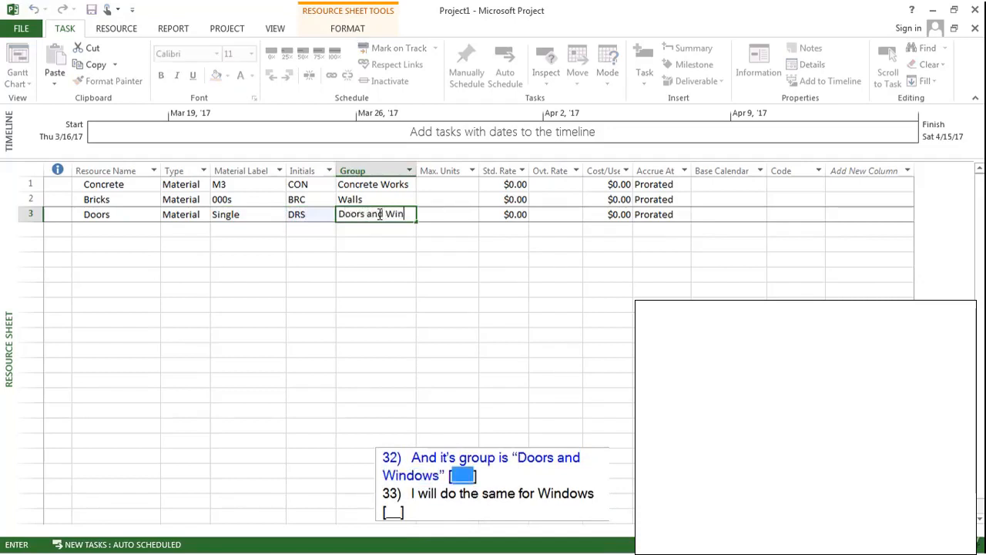
type("dows")
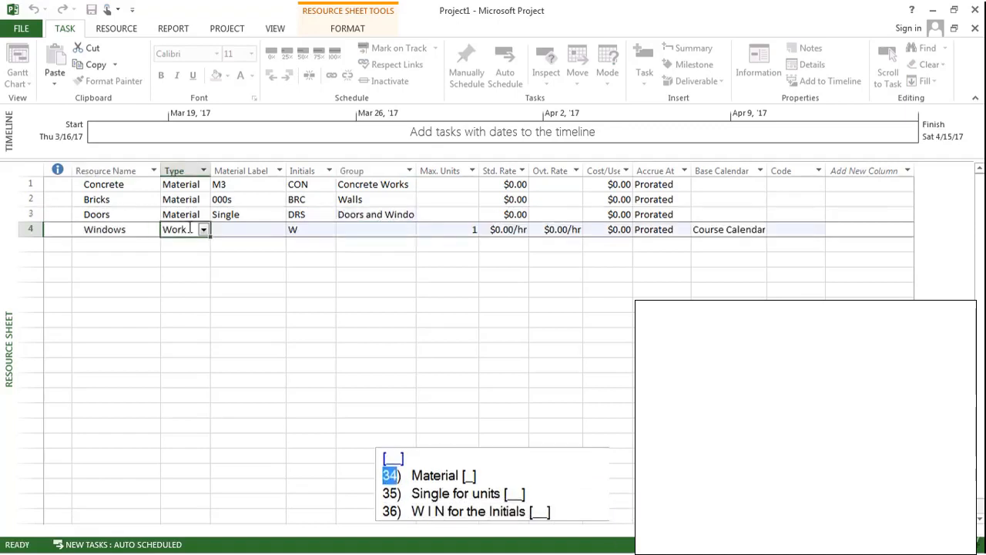
Step: Set the Windows resource's type to Material and its material label to Single
left_click(204, 229)
left_click(189, 254)
left_click(245, 233)
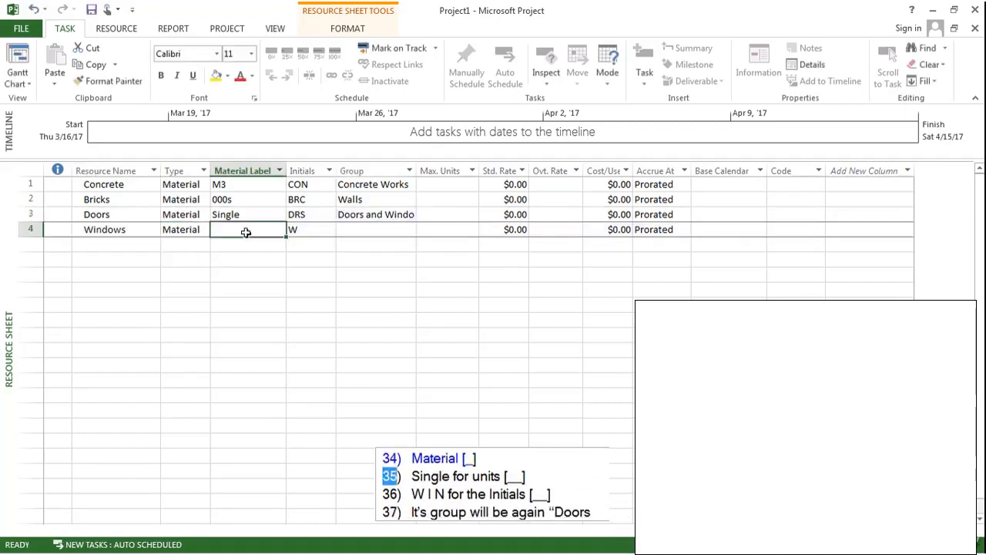
type("Single")
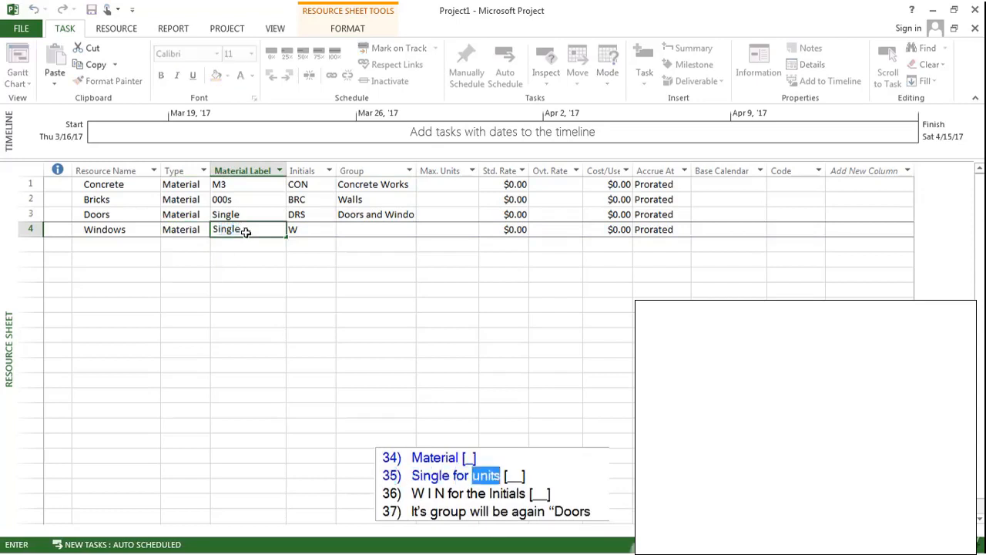
Step: Give the Windows resource the initials Win and assign it to the group Doors and Windows
left_click(297, 229)
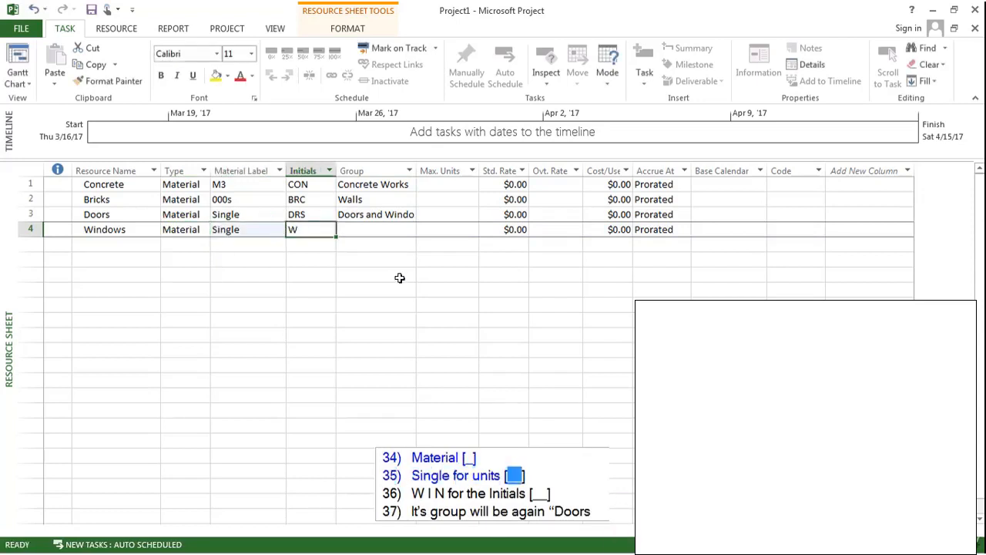
left_click(326, 229)
type("in")
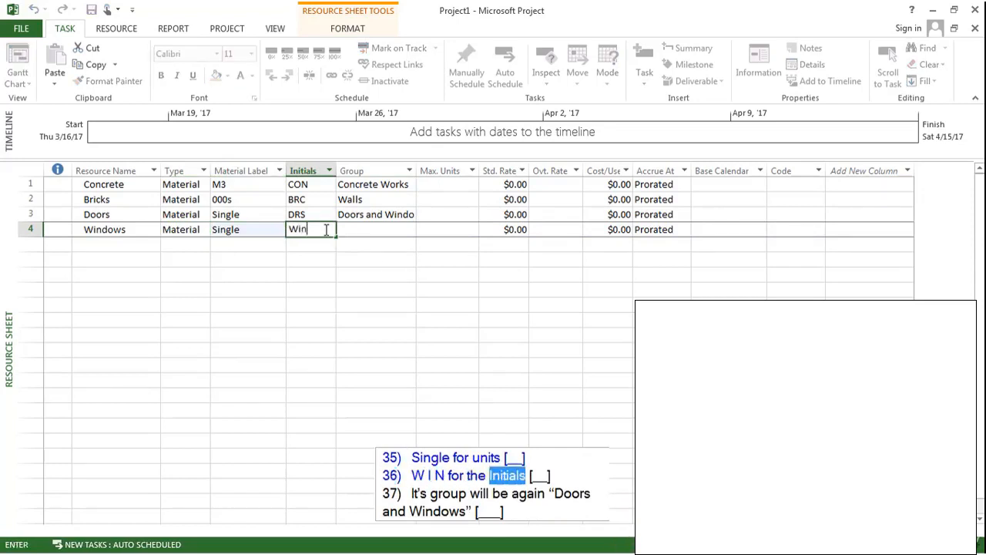
left_click(367, 225)
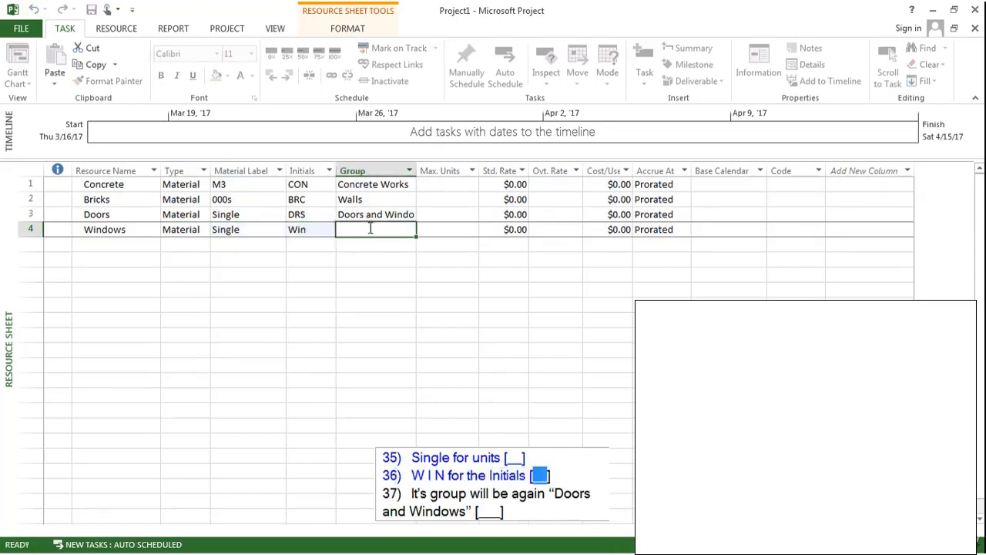
type("Doors and Windows")
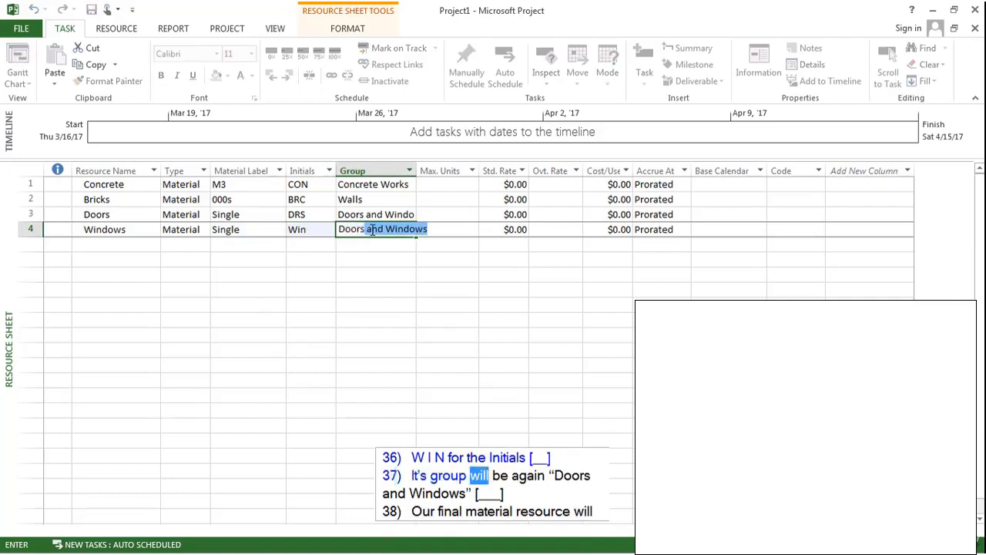
Step: Add a resource named Backfilling Material in the fifth row and set its type to Material
left_click(107, 244)
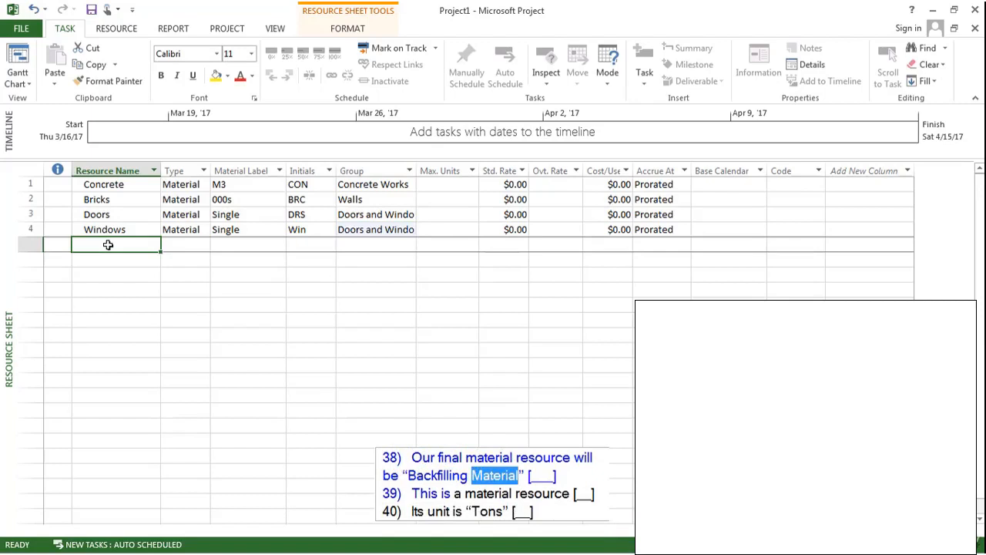
type("Backfil")
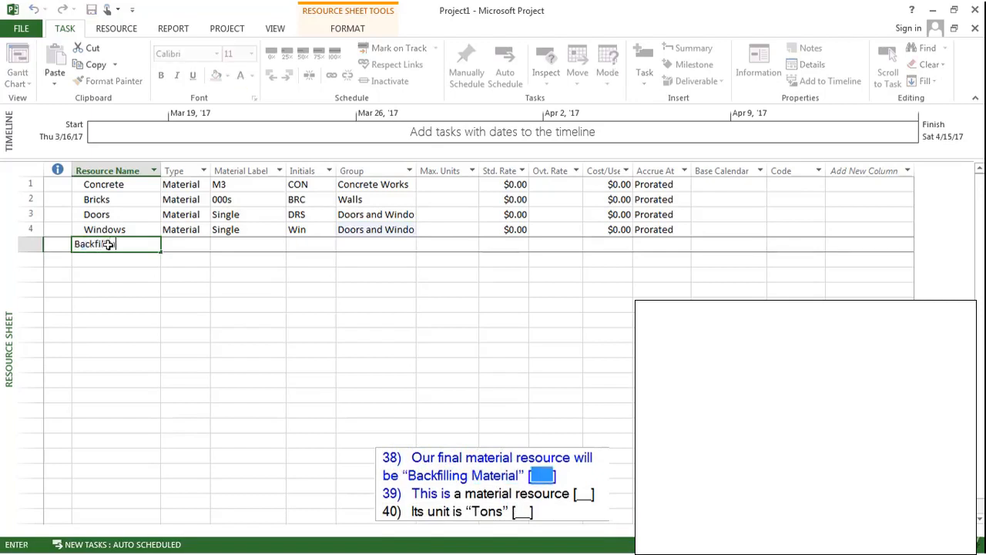
type("ling Material")
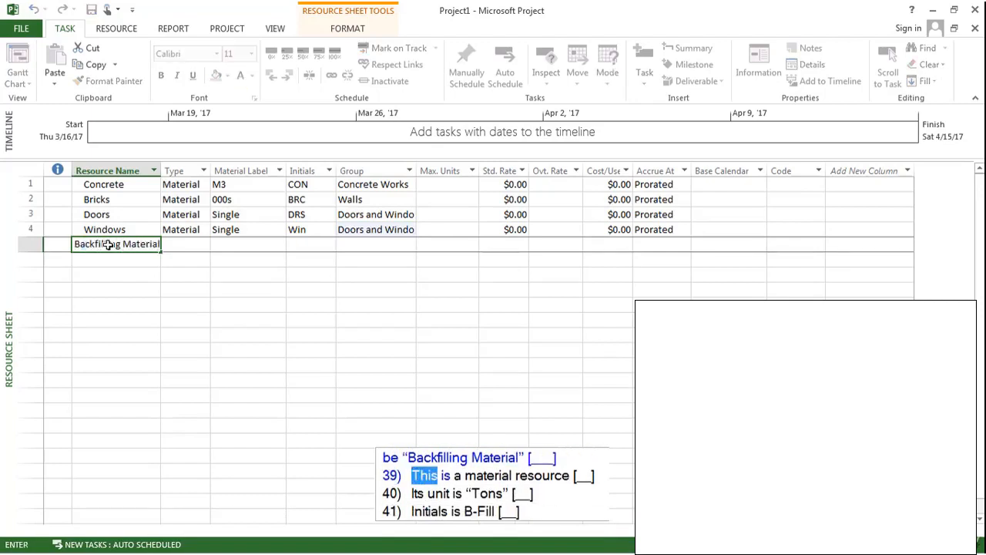
left_click(197, 246)
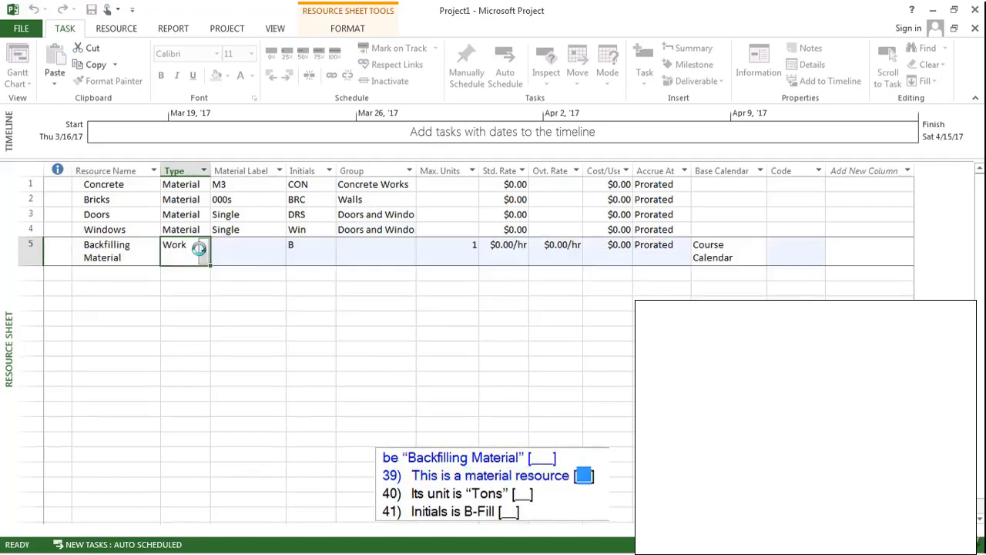
left_click(204, 245)
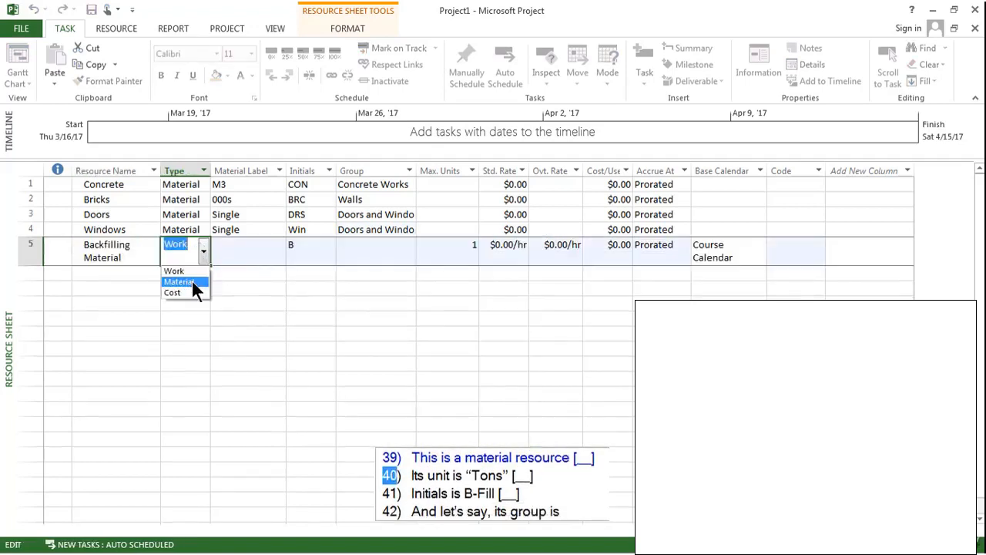
left_click(191, 280)
Step: Give the Backfilling Material resource the material label Tons and the initials BFill
left_click(261, 254)
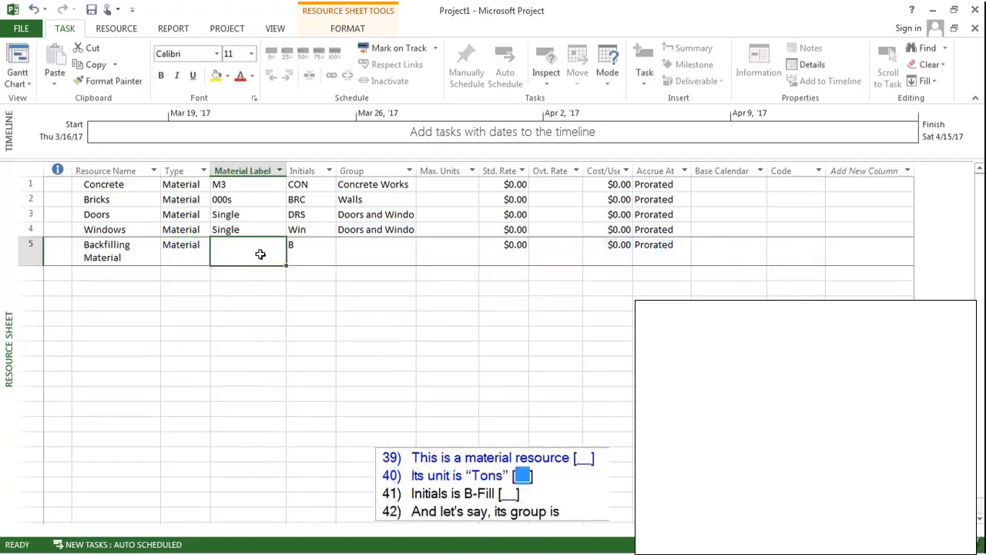
type("Tons")
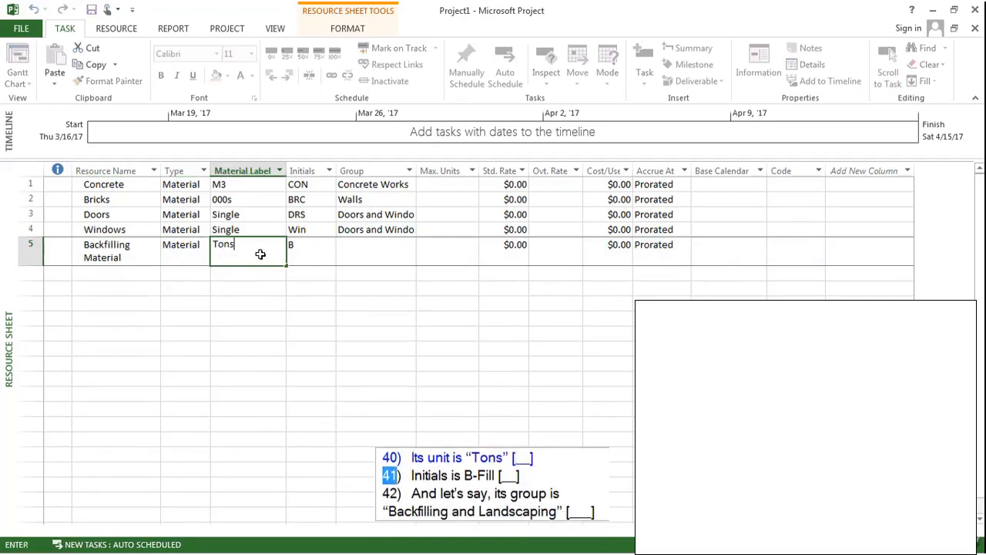
left_click(308, 245)
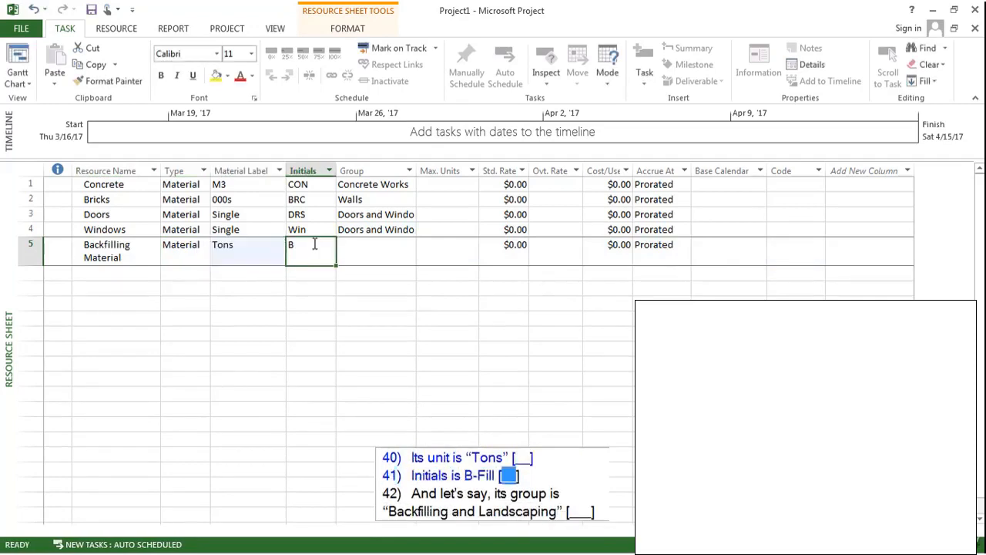
type("B")
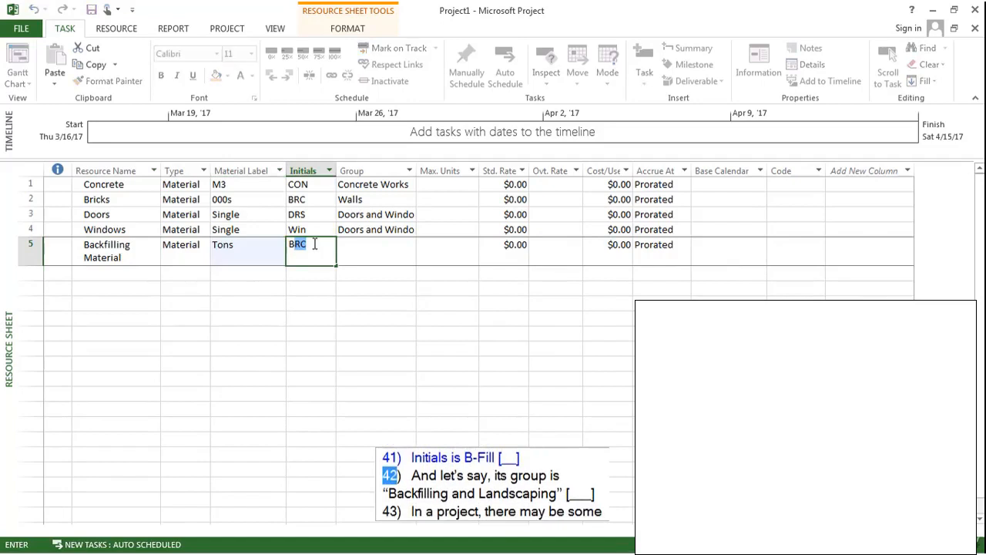
type("Fill")
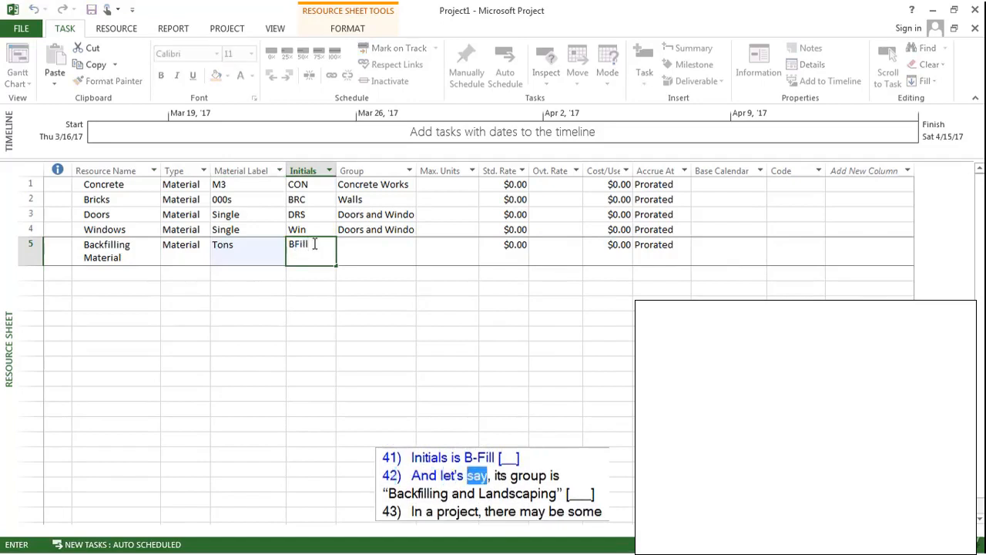
Step: Assign the Backfilling Material resource to the group Backfilling and Landscaping
left_click(375, 245)
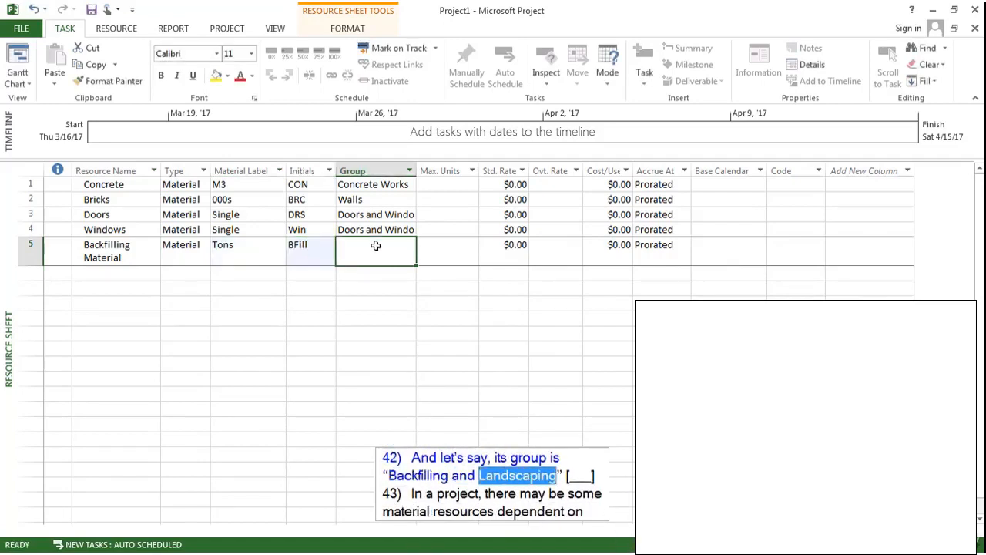
type("Backfill")
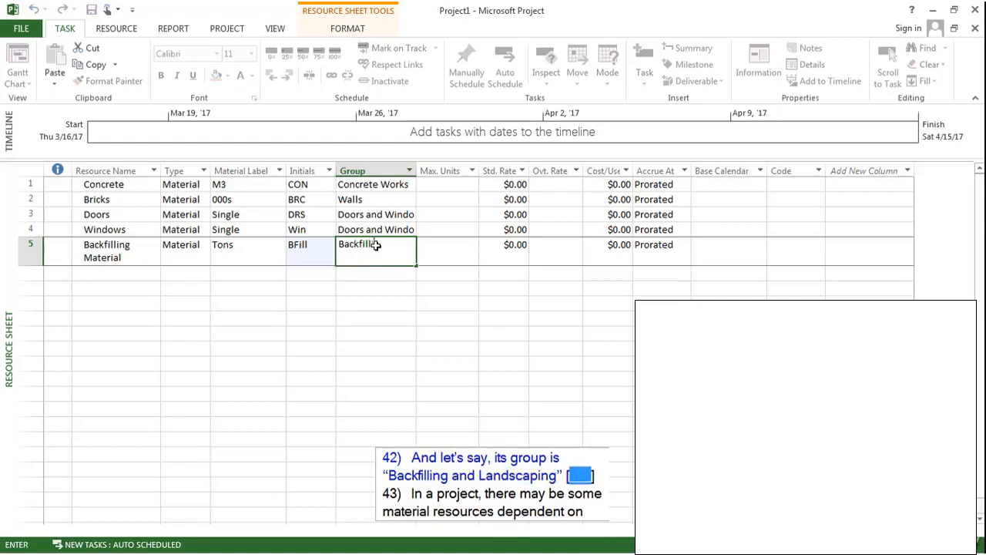
type("ing and Landscaping")
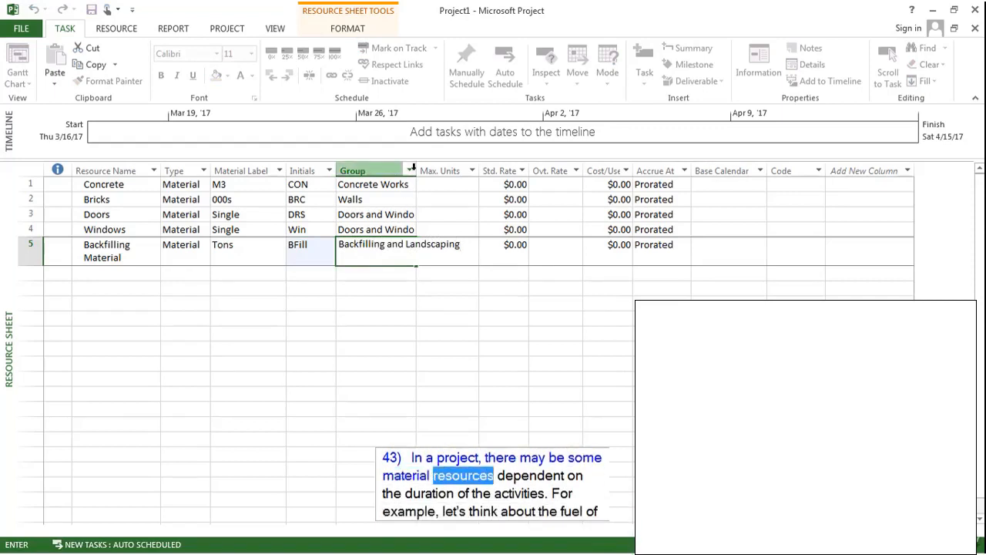
Step: Add a resource named Fuel in the sixth row and set its type to Material
left_click(389, 276)
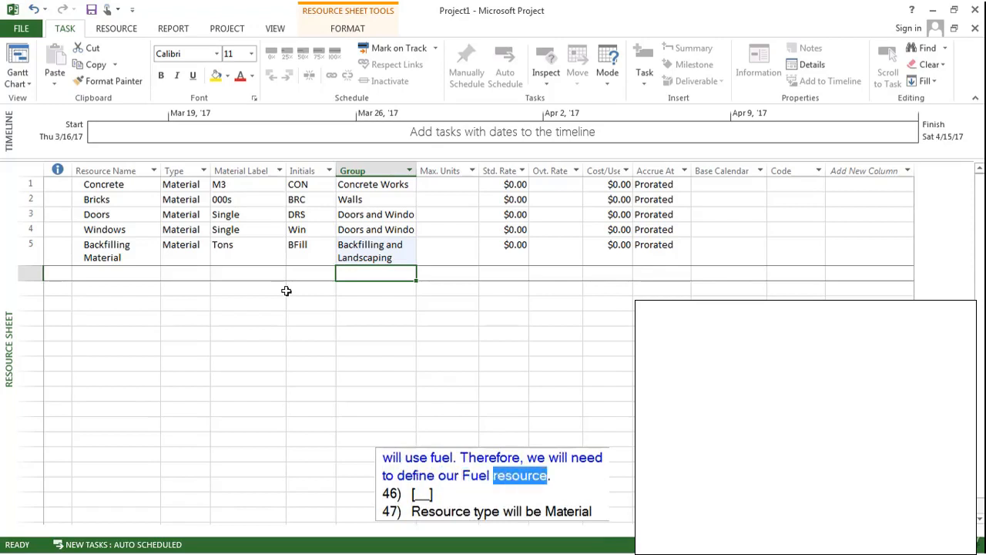
left_click(134, 275)
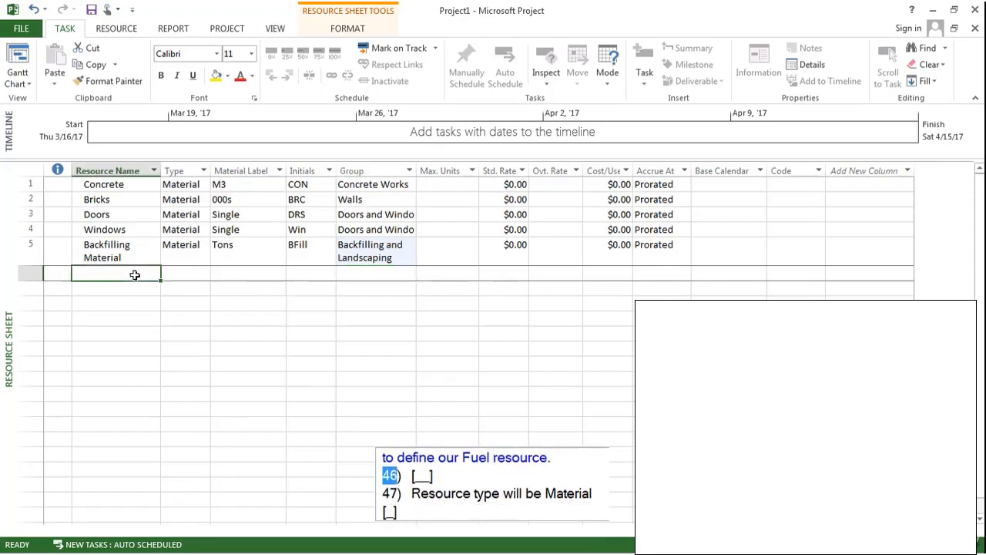
type("Fu")
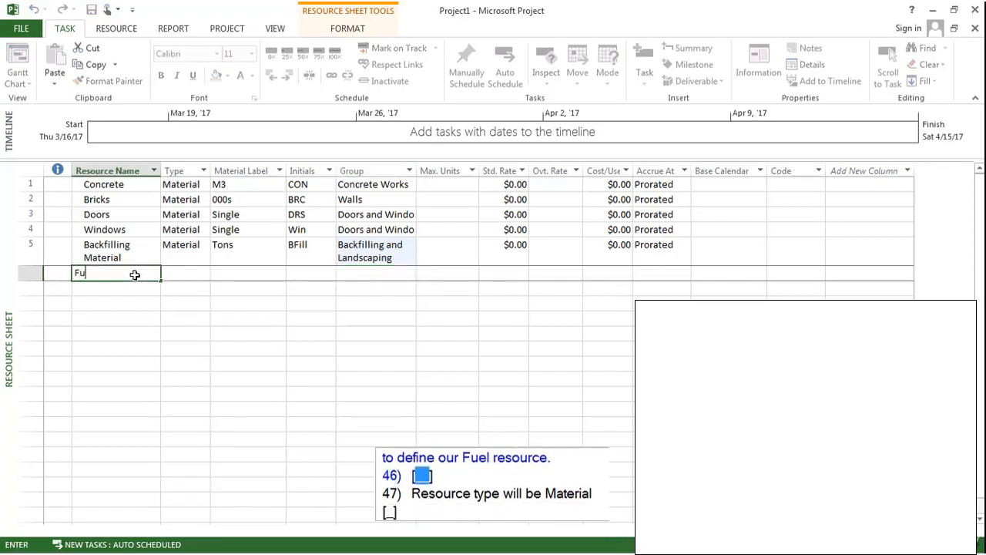
type("el")
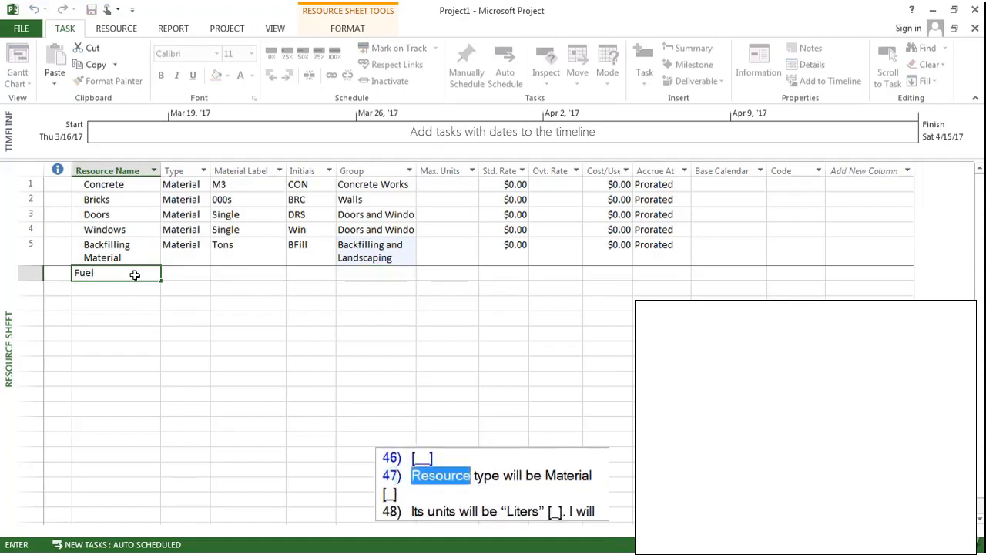
left_click(203, 273)
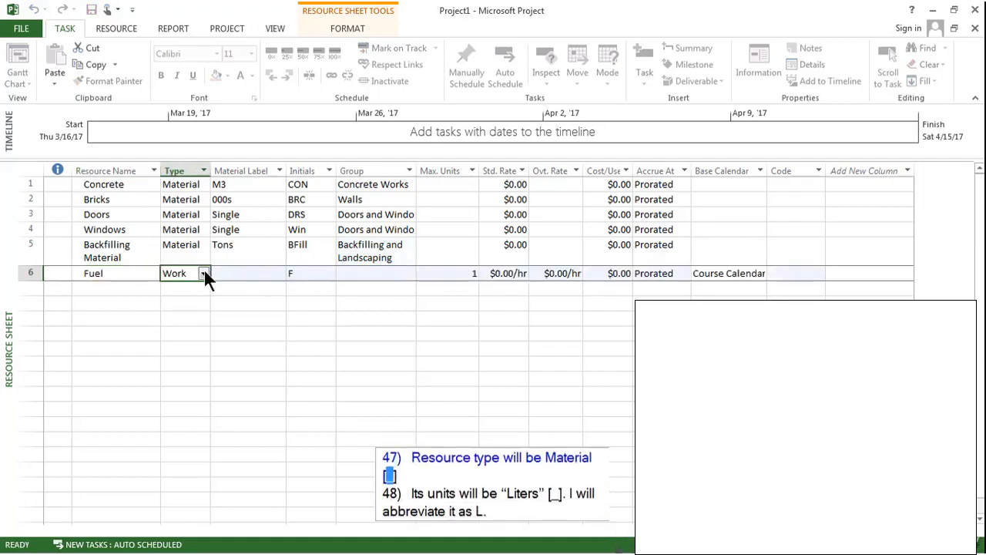
left_click(204, 273)
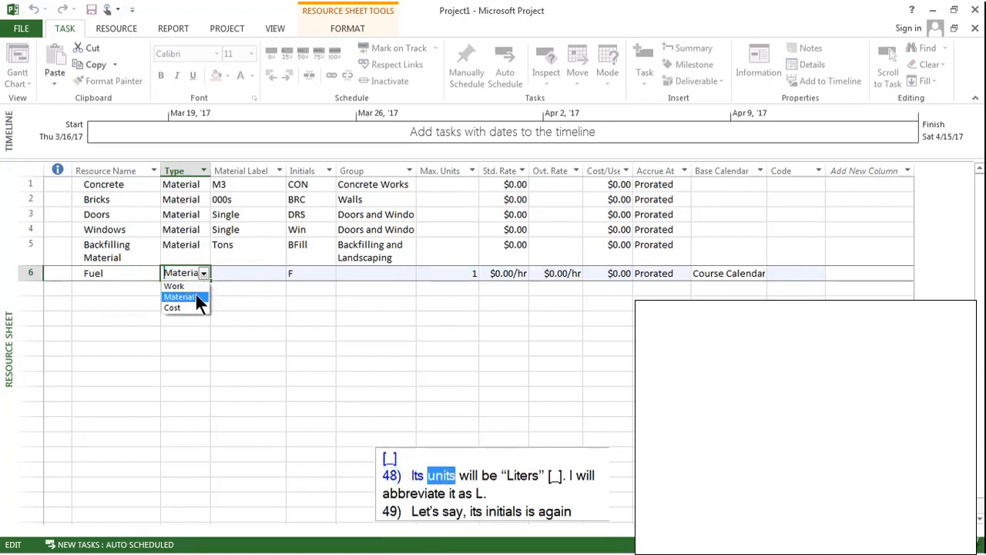
left_click(196, 296)
Step: Give the Fuel resource the material label L and the initials Fuel, leaving its group empty
left_click(245, 273)
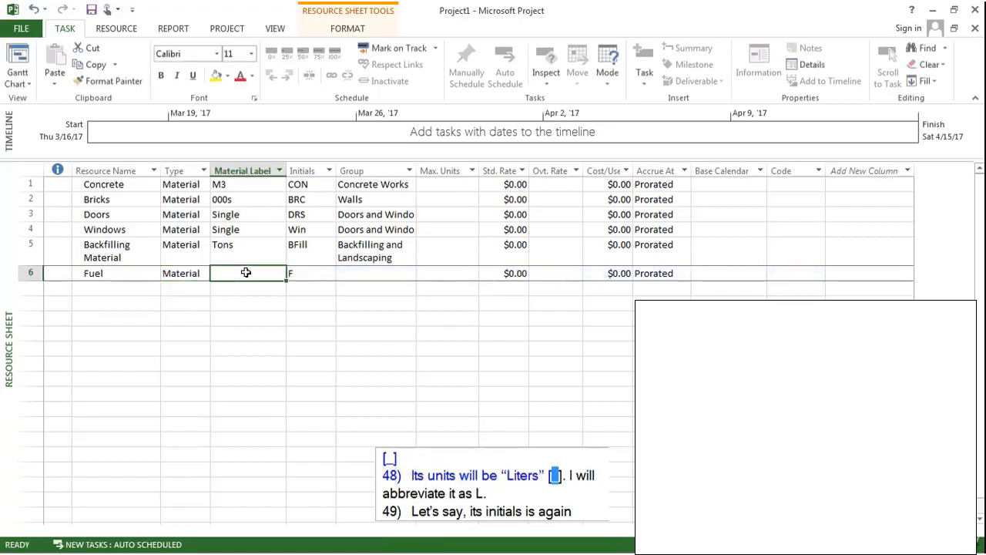
type("liters")
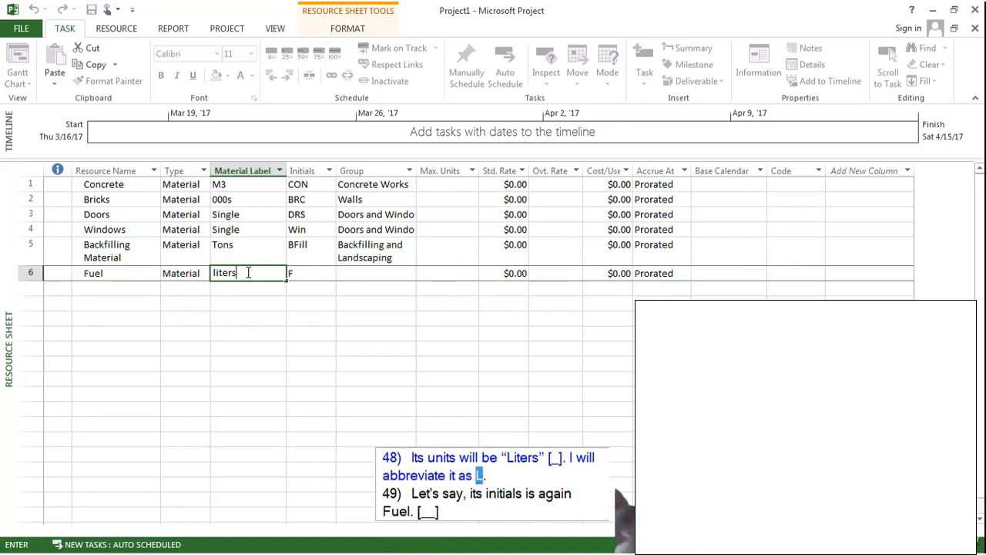
left_click_drag(248, 273, 195, 271)
key("BackSpace")
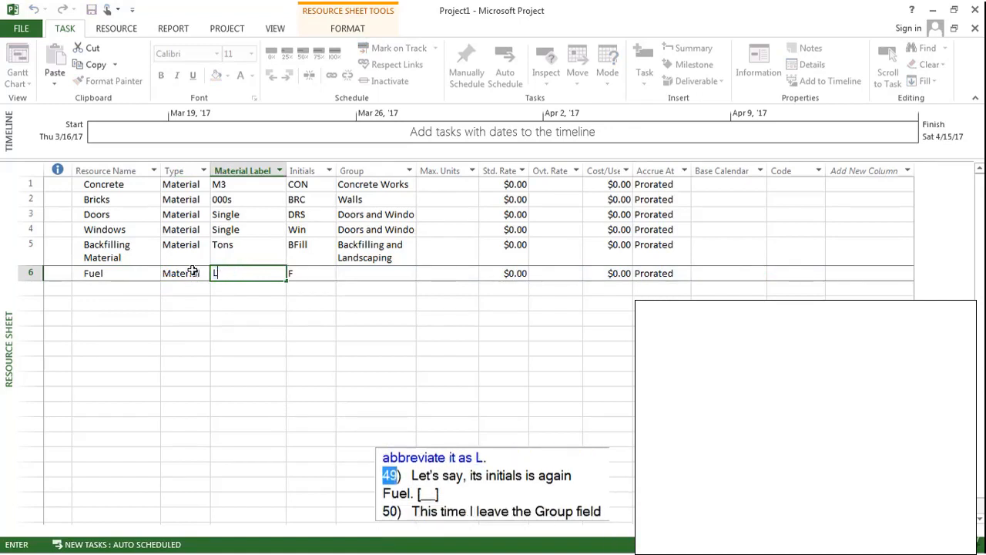
type("L")
key("Return")
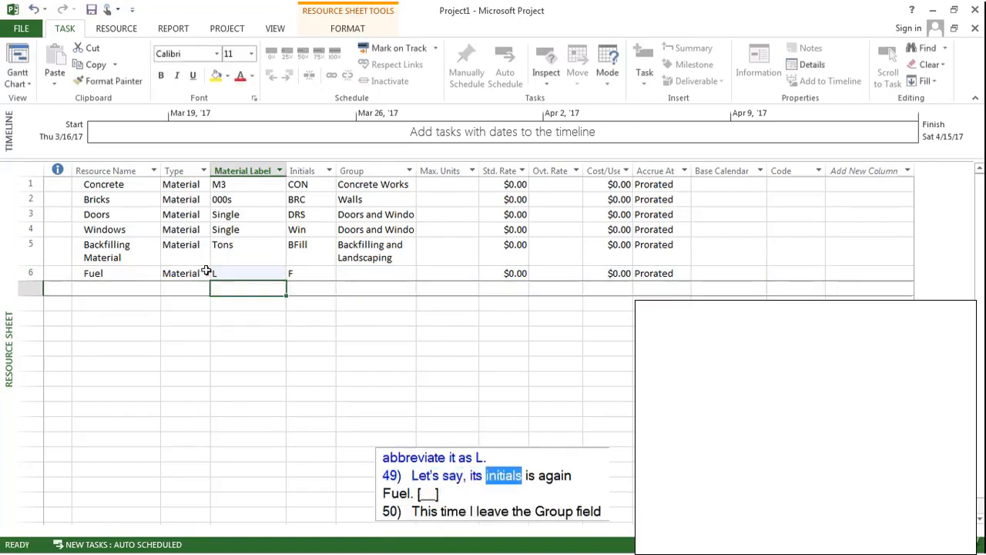
left_click(310, 276)
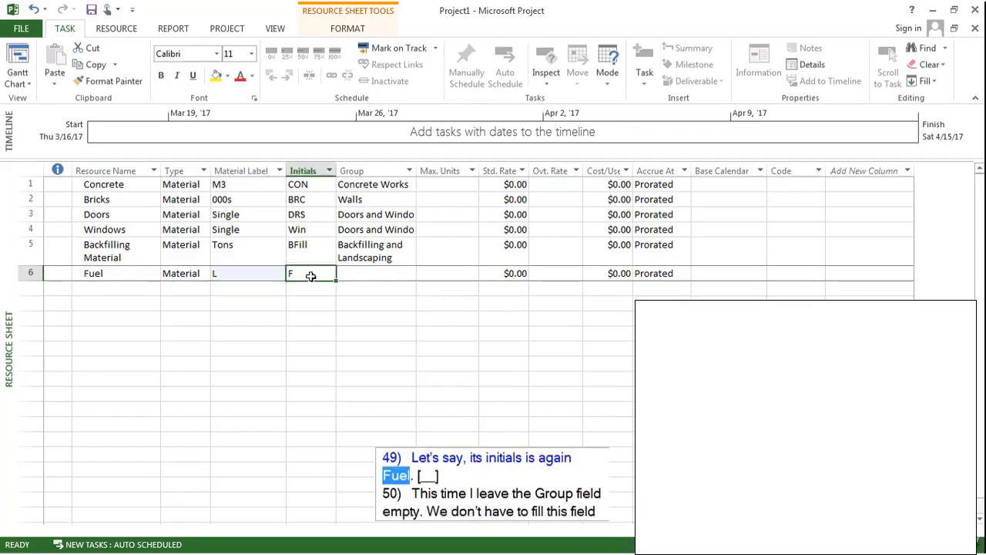
type("Fuel")
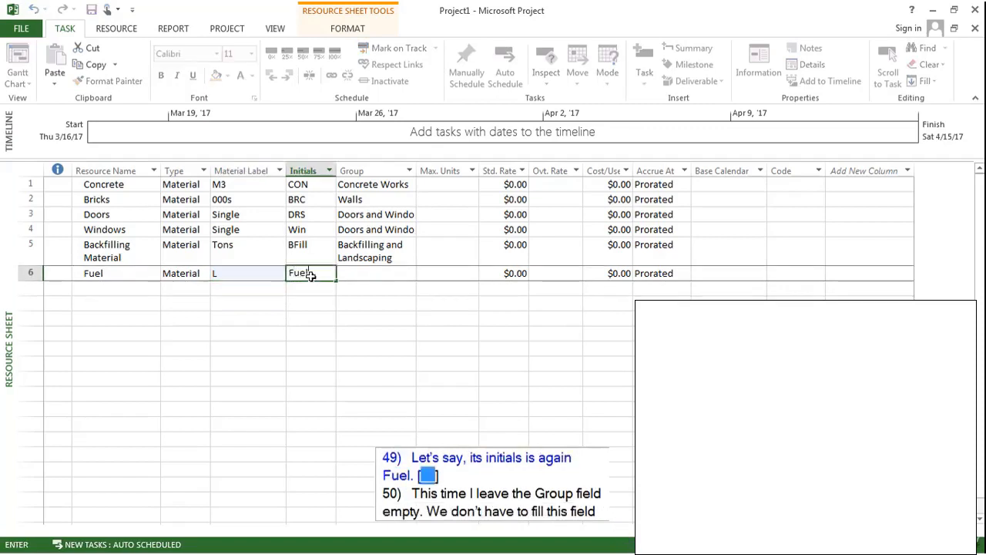
left_click(377, 275)
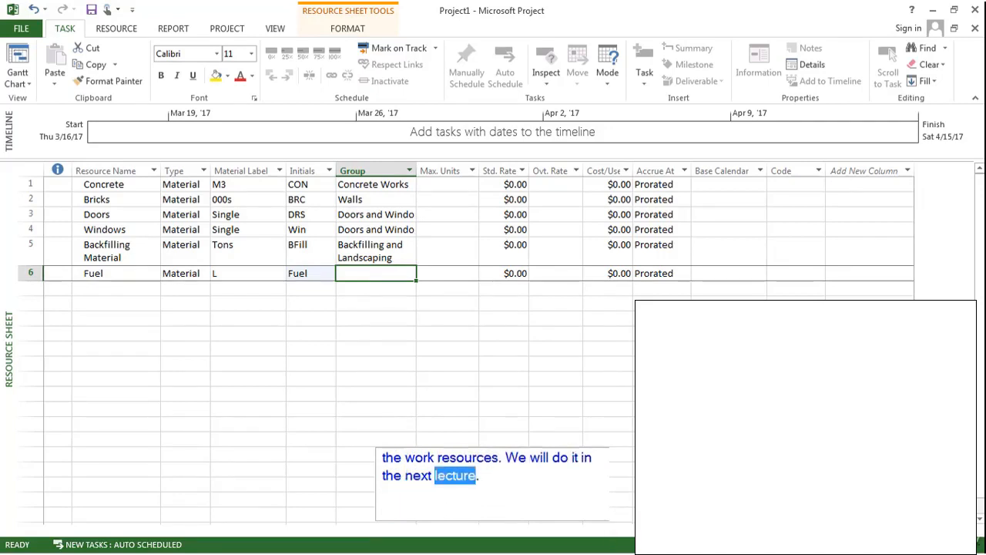
Step: Add a resource named Excavator in the seventh row with the default type Work
left_click(58, 184)
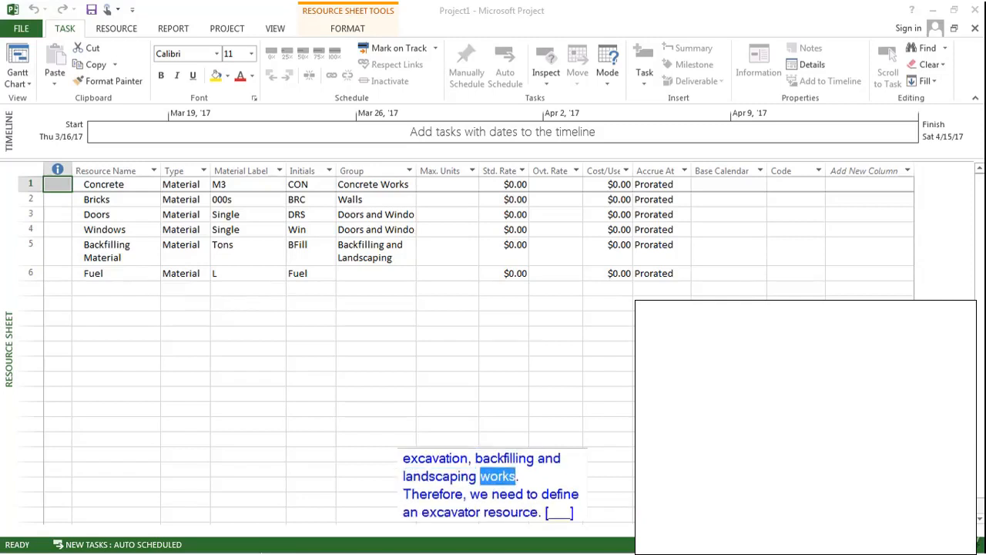
left_click(123, 288)
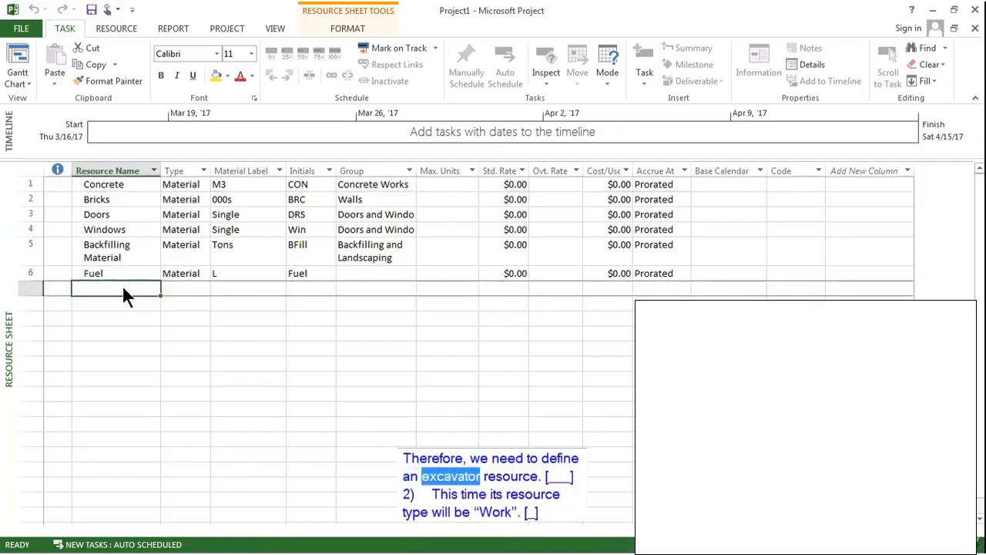
type("Exc")
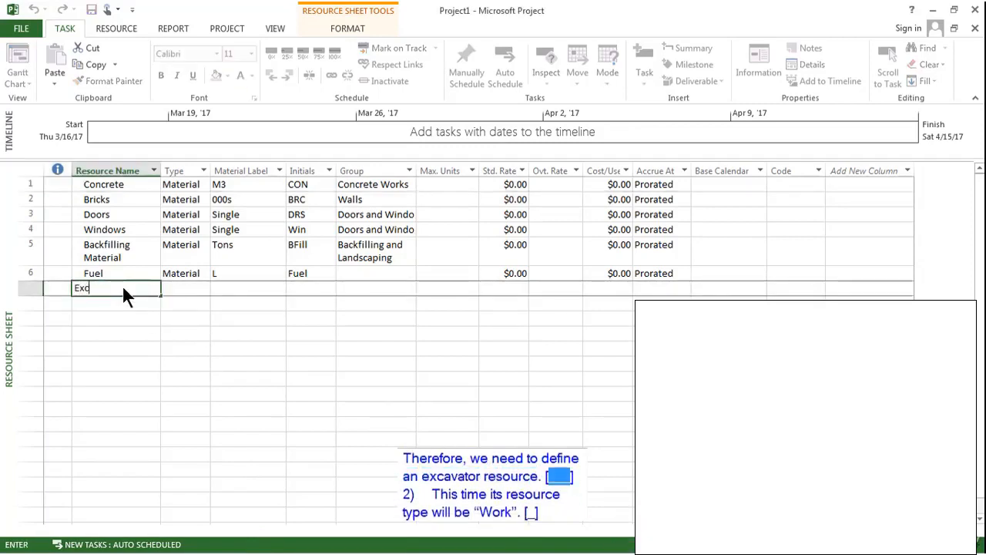
type("avator")
left_click(181, 285)
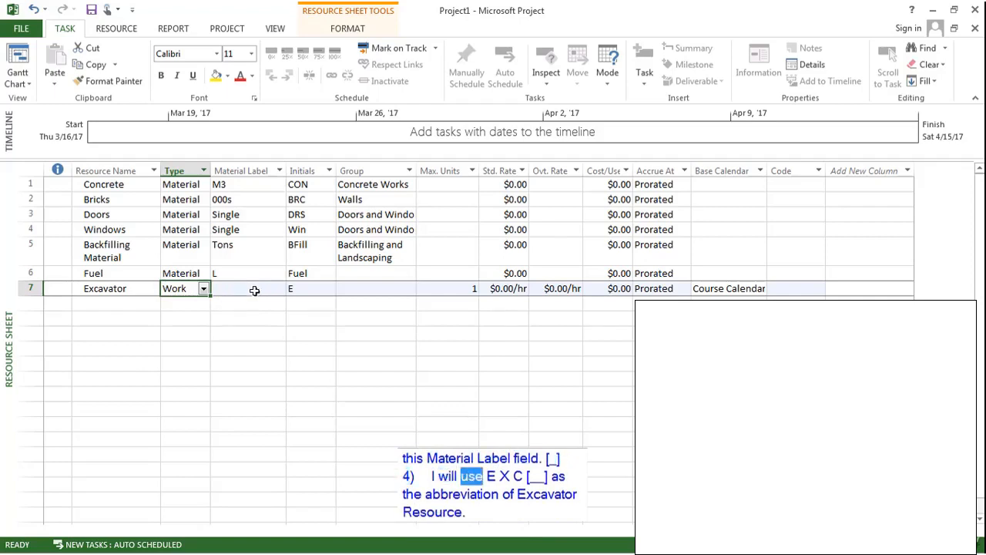
Step: Give the Excavator resource the initials EXC and assign it to the group EBL
left_click(311, 290)
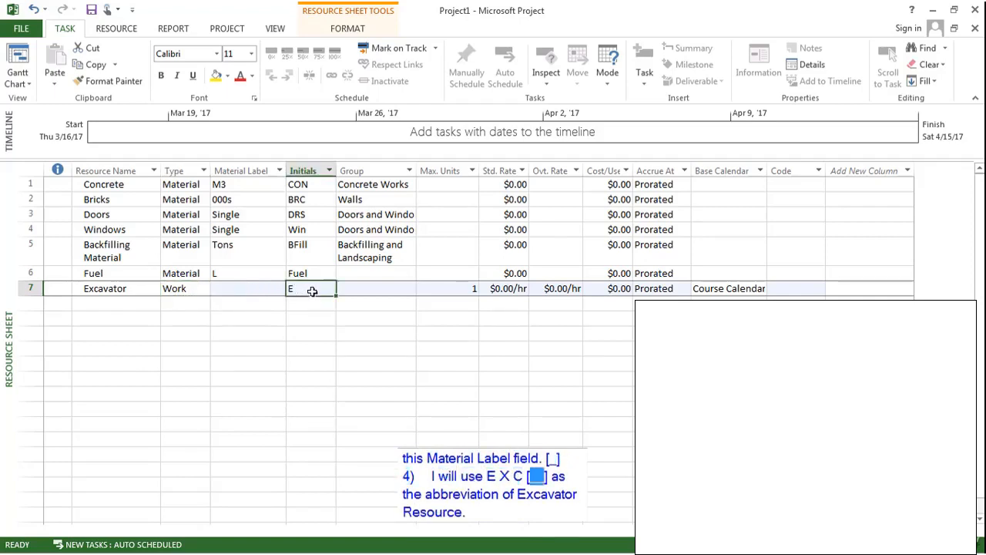
type("EX")
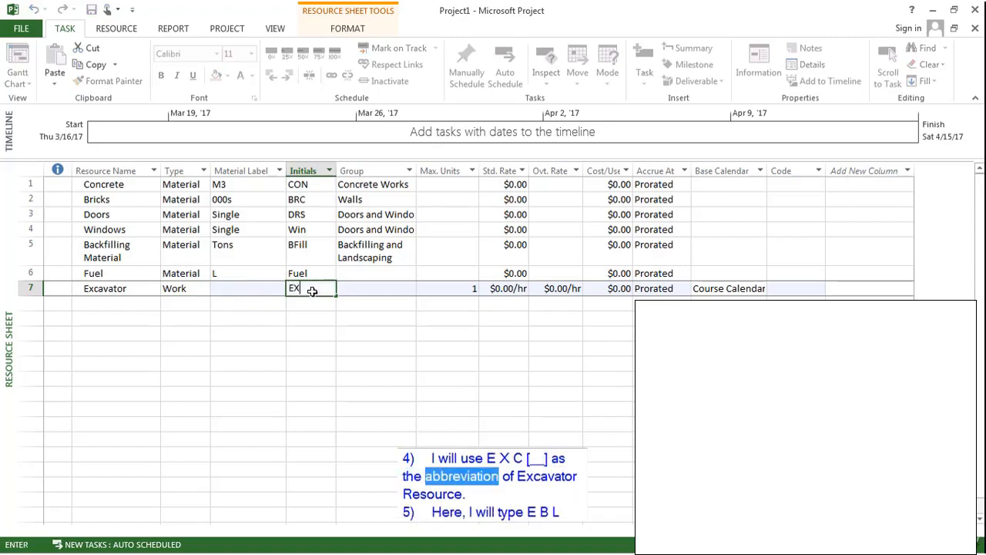
type("C")
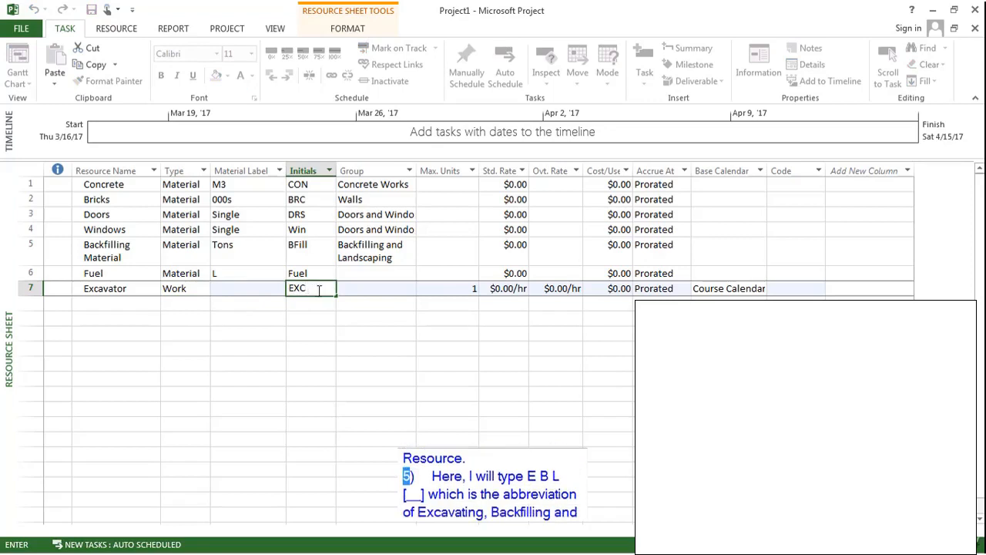
left_click(358, 287)
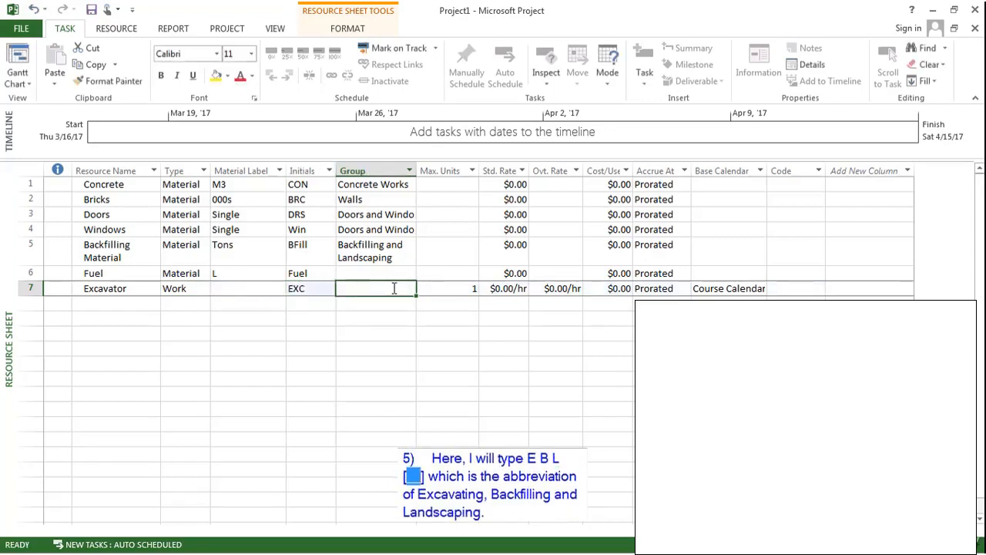
type("EBL")
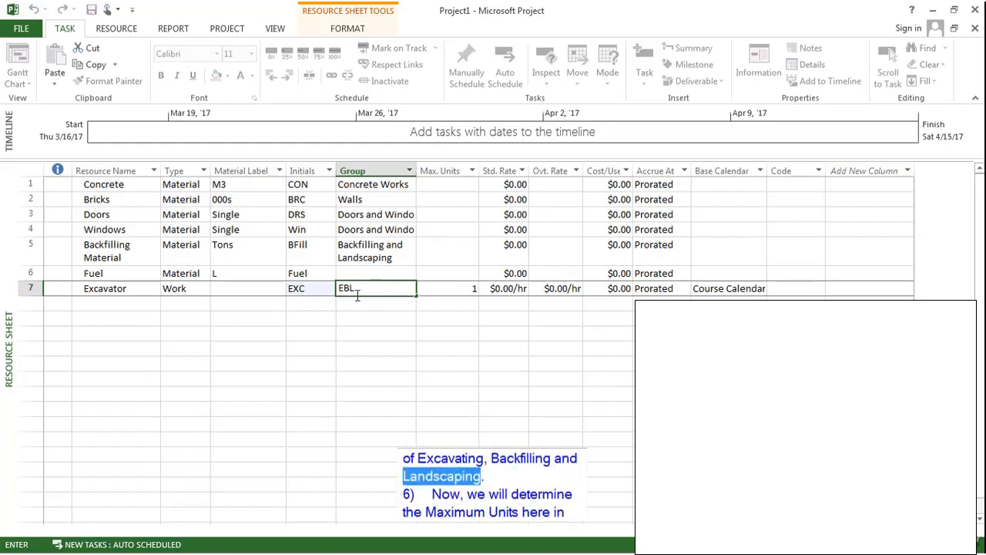
Step: Set the maximum units of the Excavator resource to 3
left_click(448, 288)
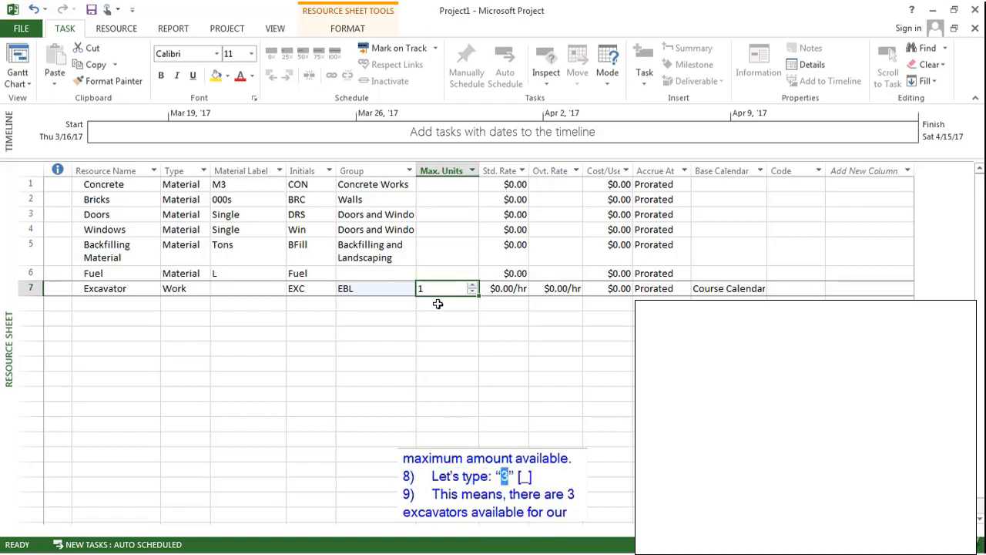
type("3")
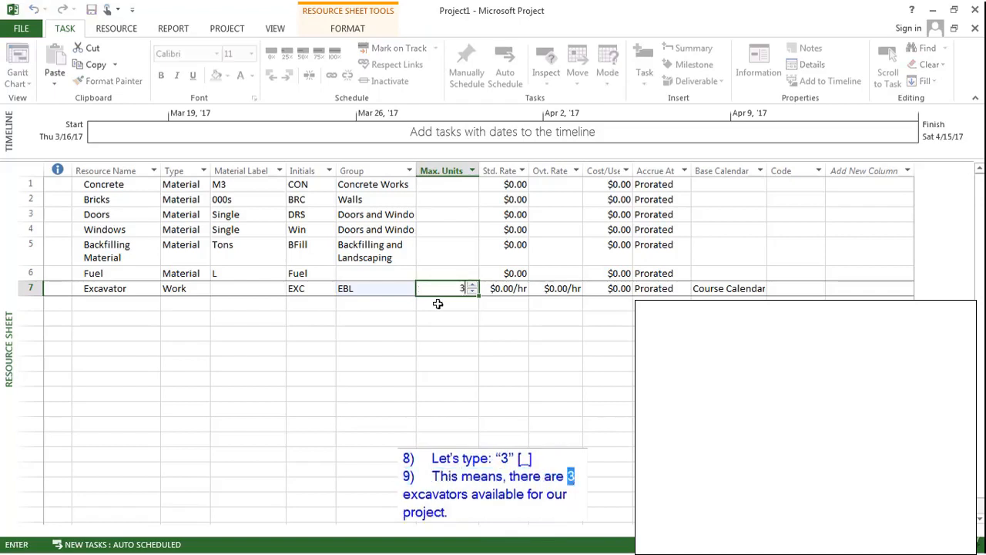
left_click(508, 294)
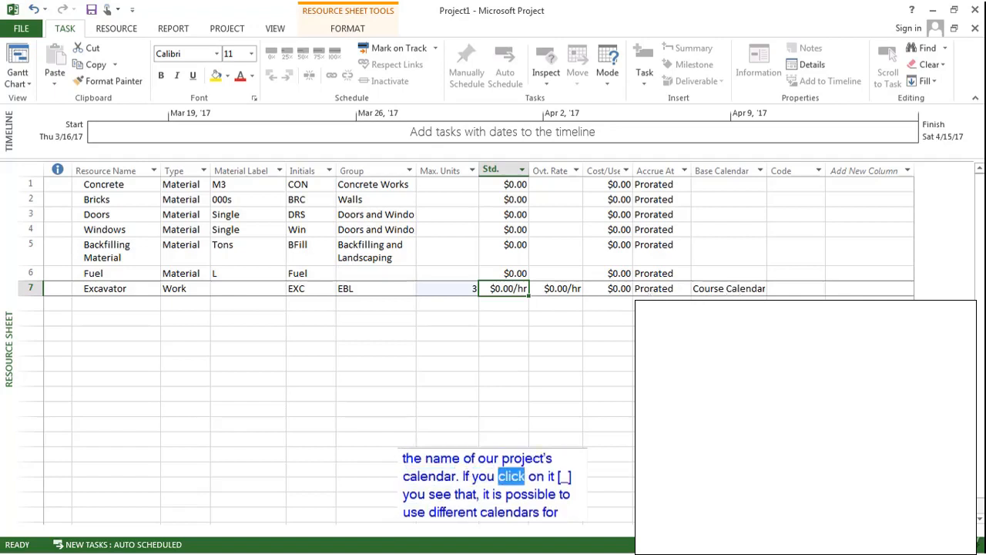
Step: Review the base calendar options offered for the Excavator resource
left_click(740, 288)
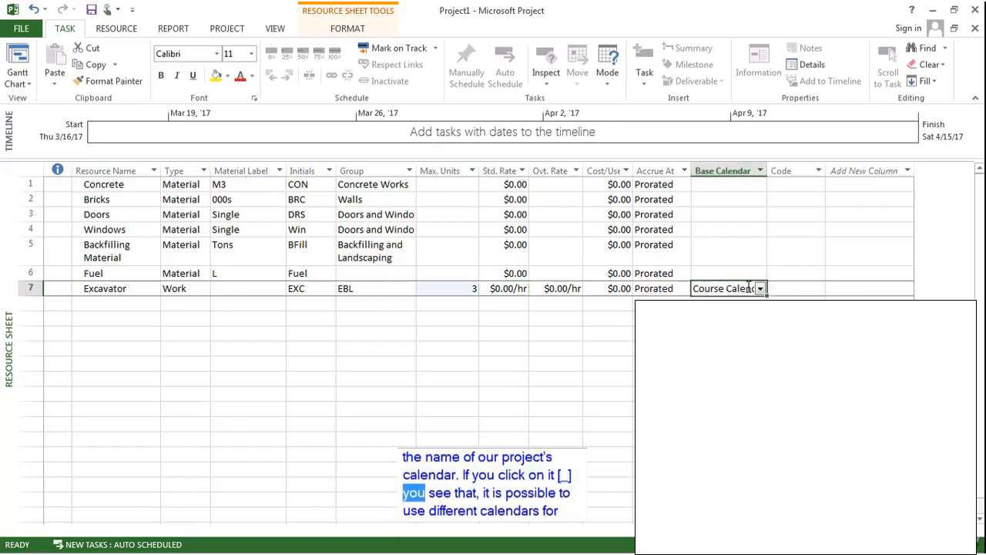
left_click(759, 289)
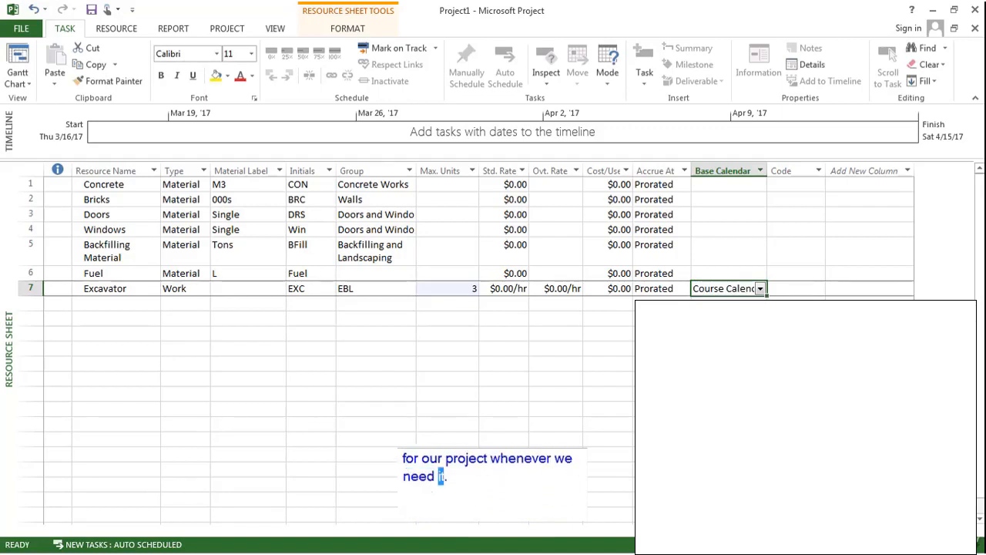
left_click(58, 184)
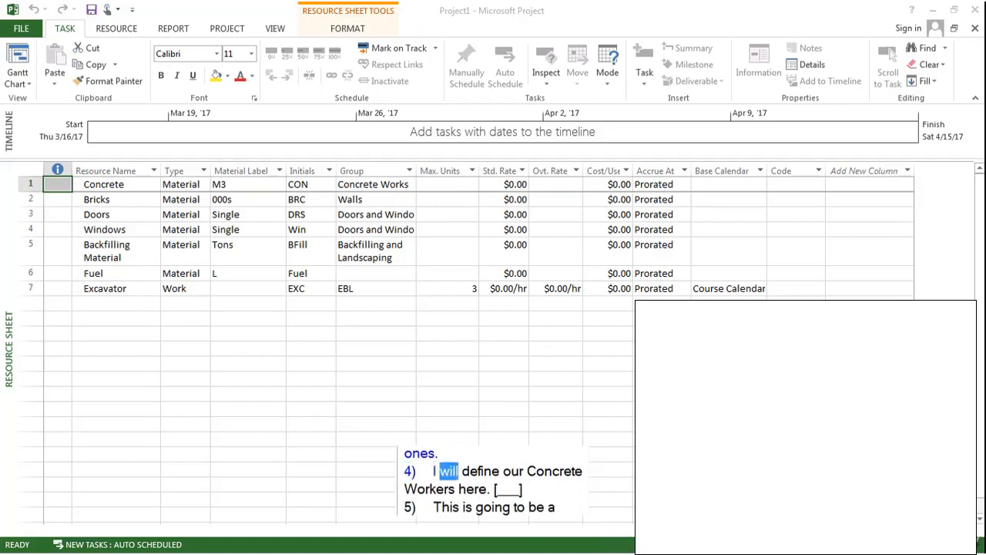
Step: Add a resource named Concrete Workers in the eighth row with the default type Work
left_click(129, 303)
type("Concrete W")
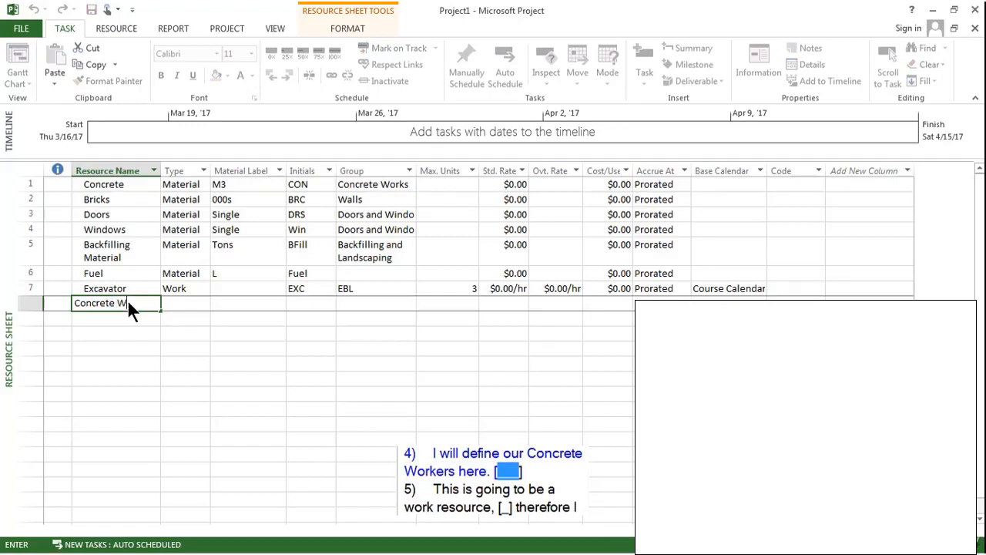
type("orkers")
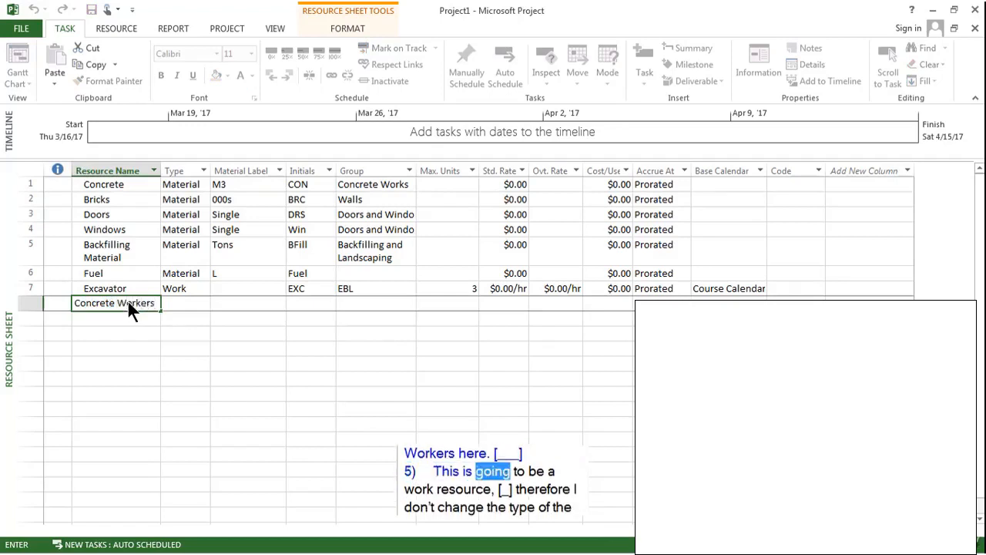
left_click(165, 309)
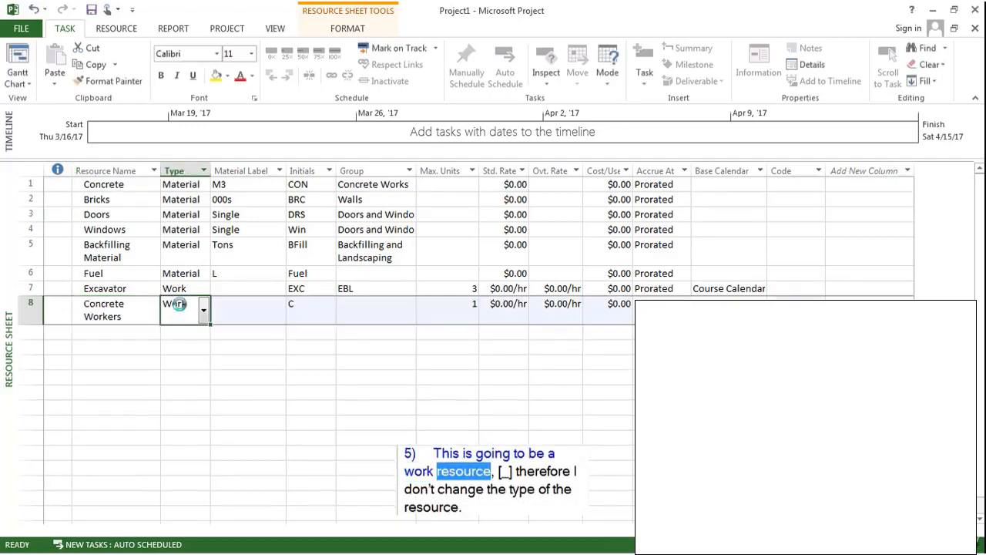
left_click(249, 311)
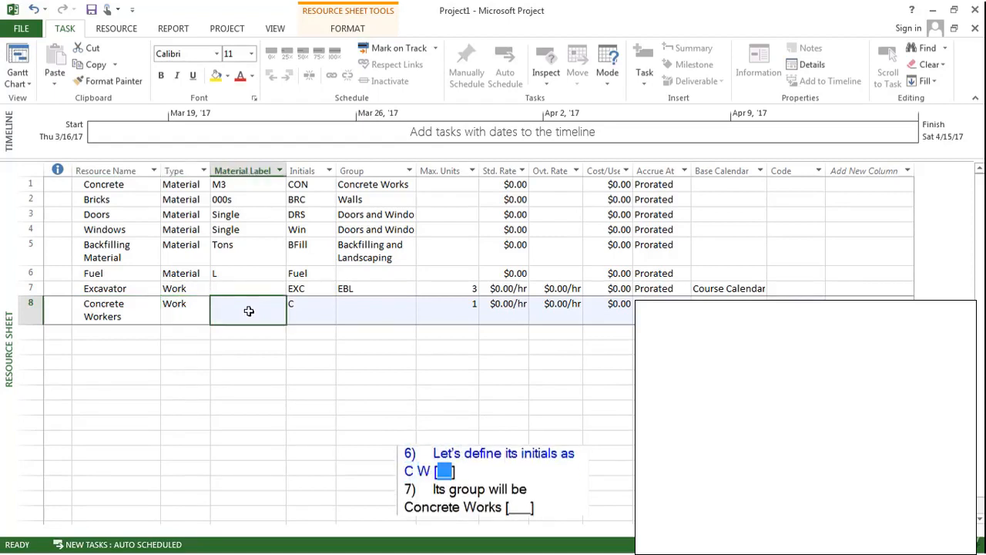
Step: Give the Concrete Workers resource the initials CW and assign it to the group Concrete Works
left_click(318, 312)
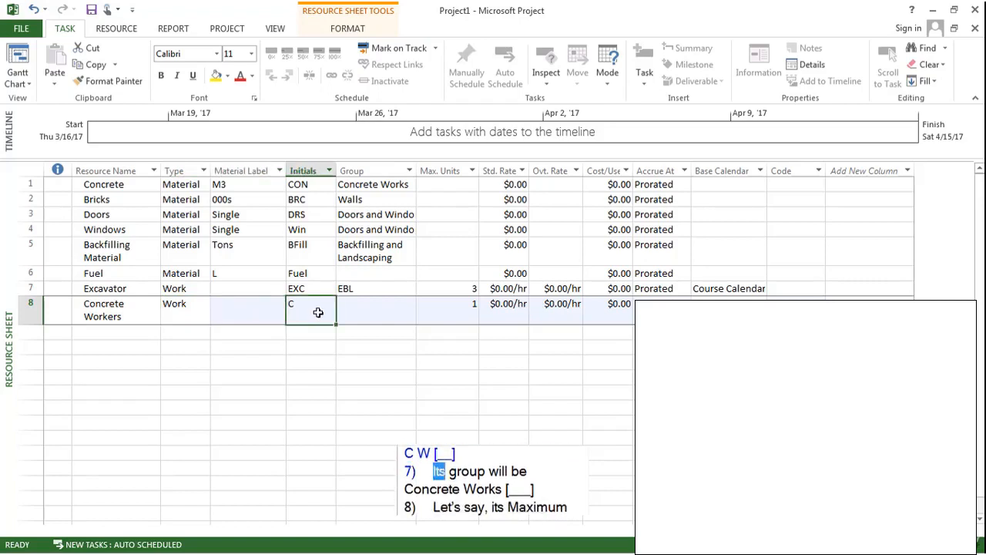
type("C")
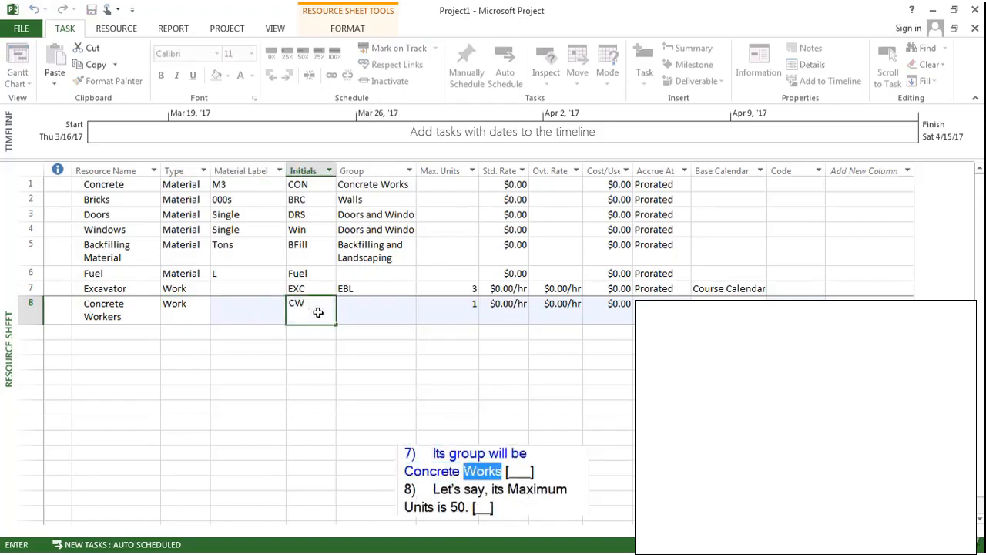
left_click(354, 305)
type("Con")
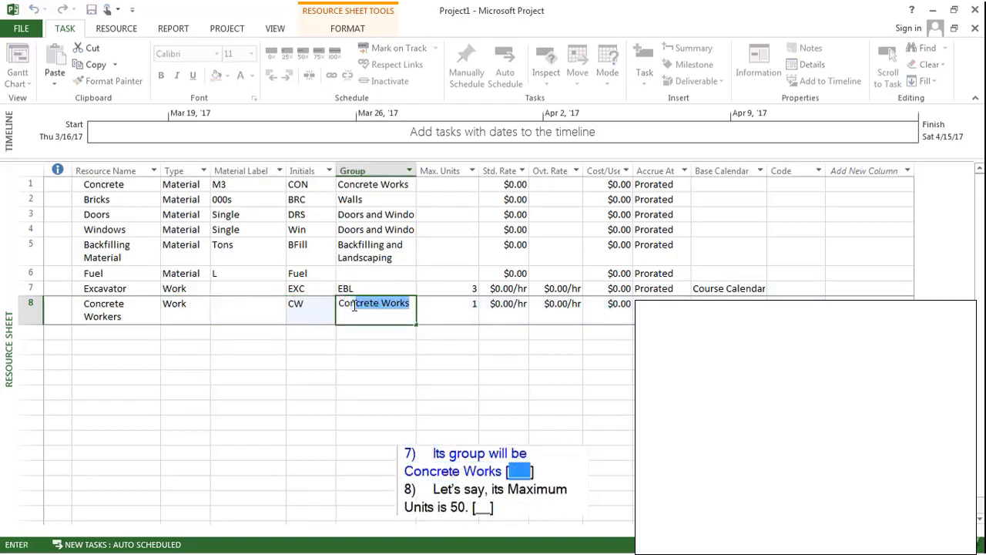
type("crete Wor")
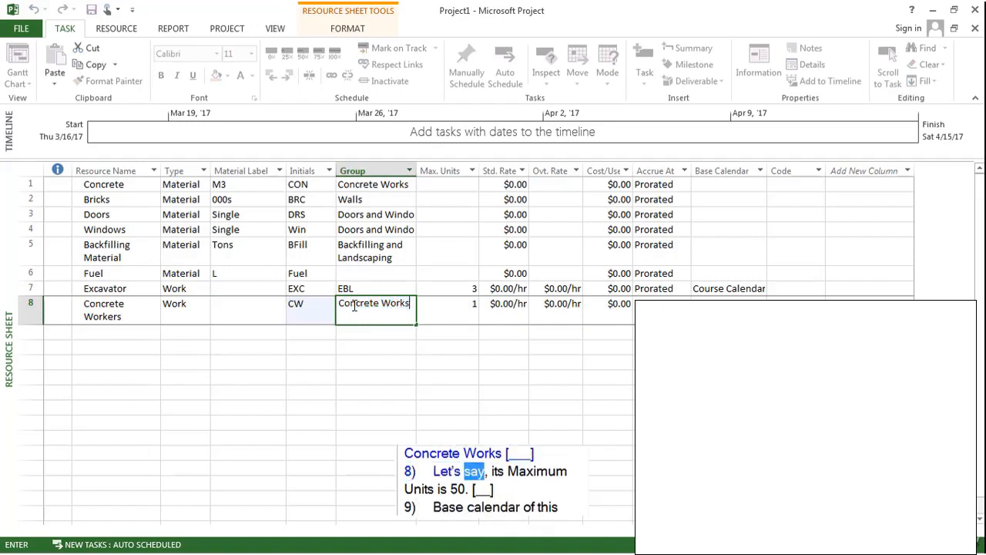
type("ks")
Step: Set the maximum units of the Concrete Workers resource to 50
left_click(460, 308)
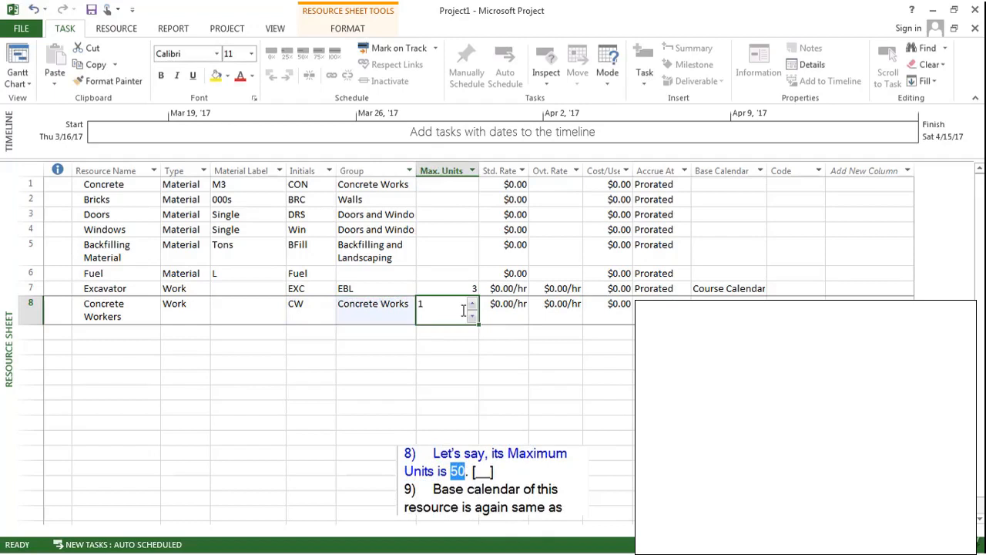
type("50")
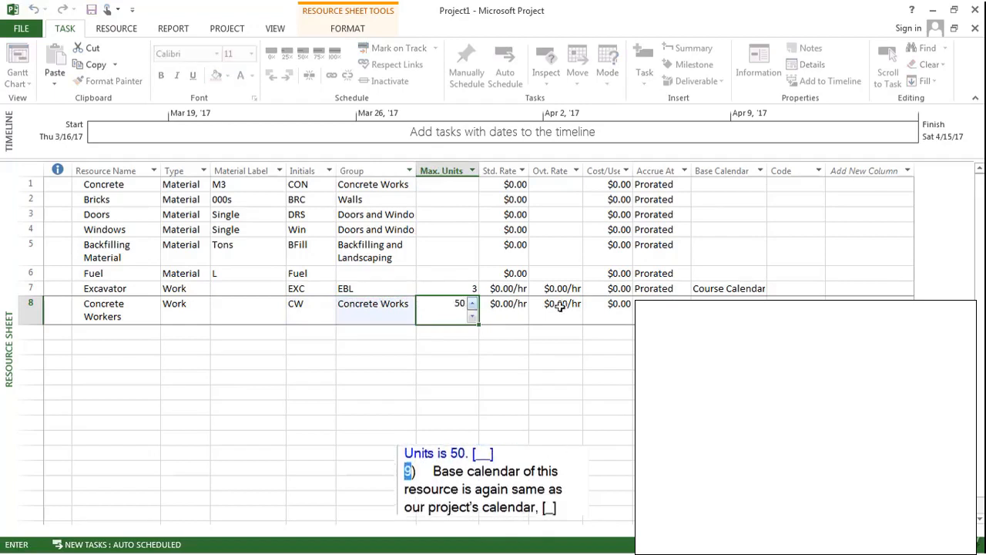
left_click(729, 299)
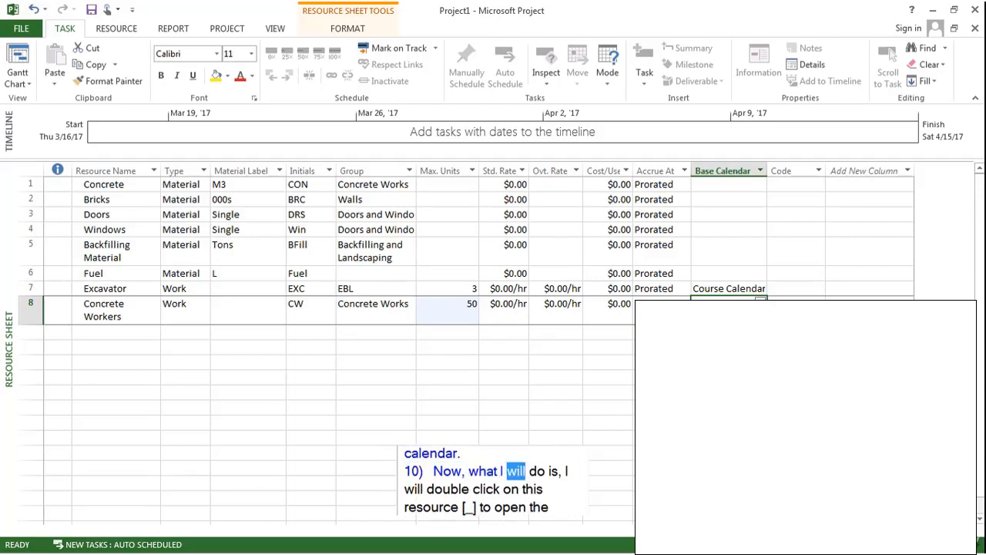
Step: Mark the Concrete Workers resource as Generic in its resource information
double_click(66, 308)
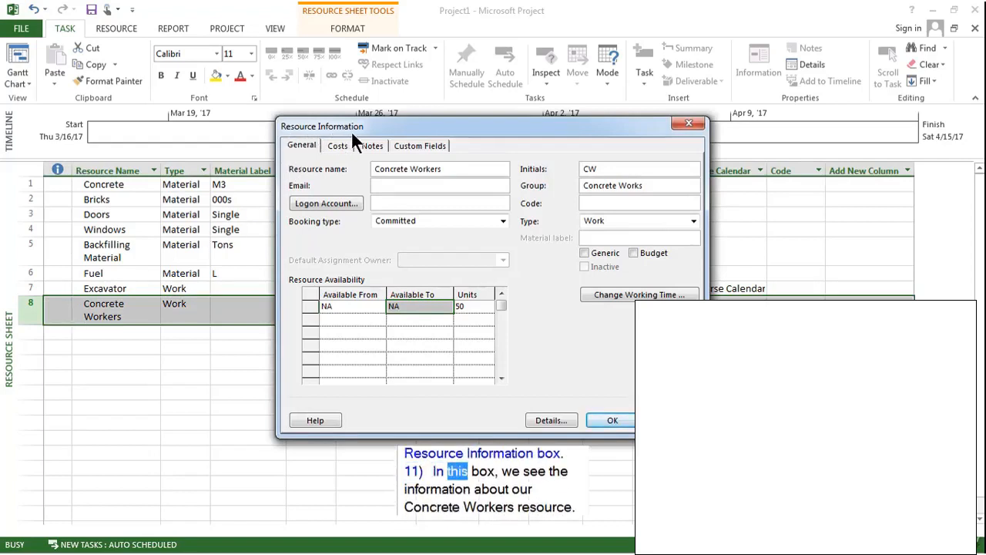
left_click(585, 253)
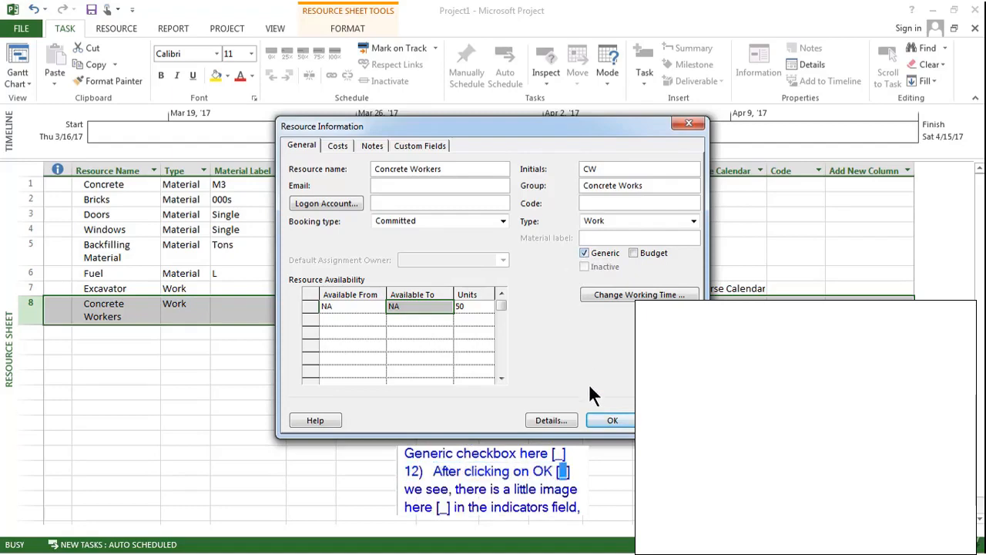
left_click(602, 420)
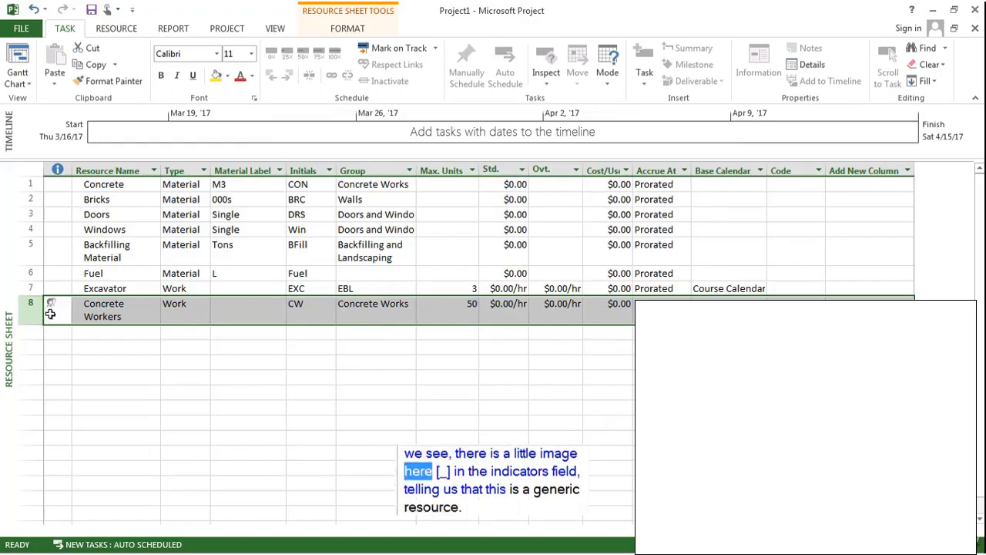
mouse_move(53, 313)
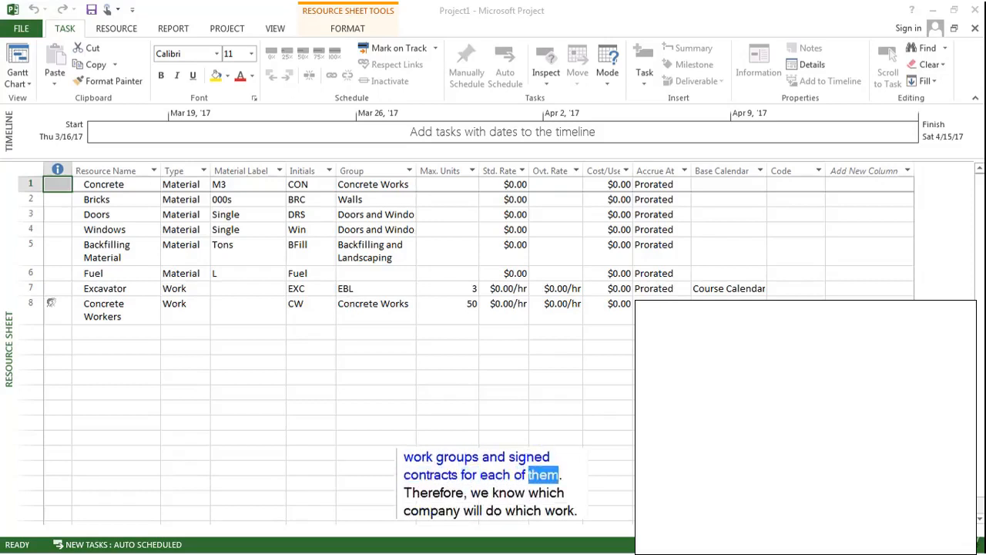
Step: Add a work resource named Stoners Co in the ninth row and give it the initials SC
left_click(120, 333)
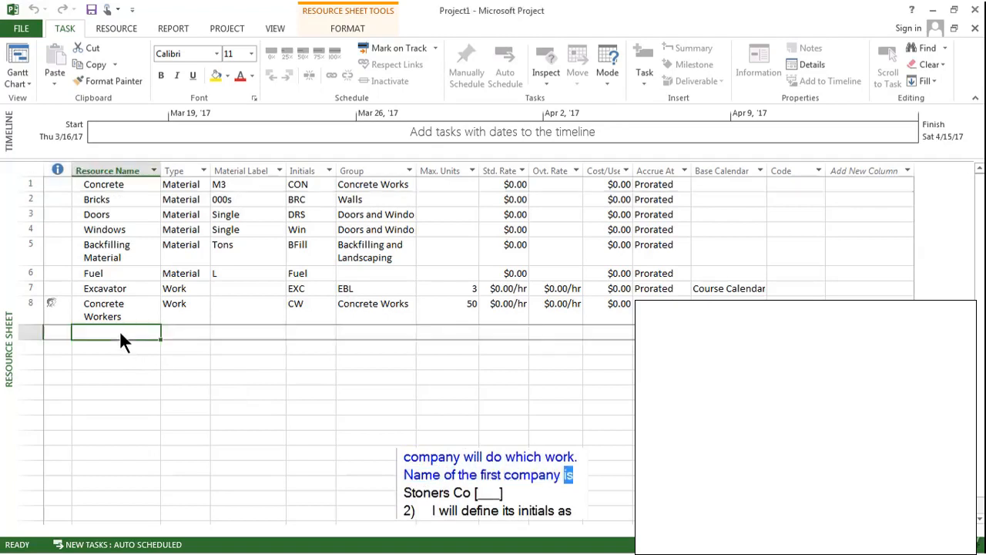
type("Sto")
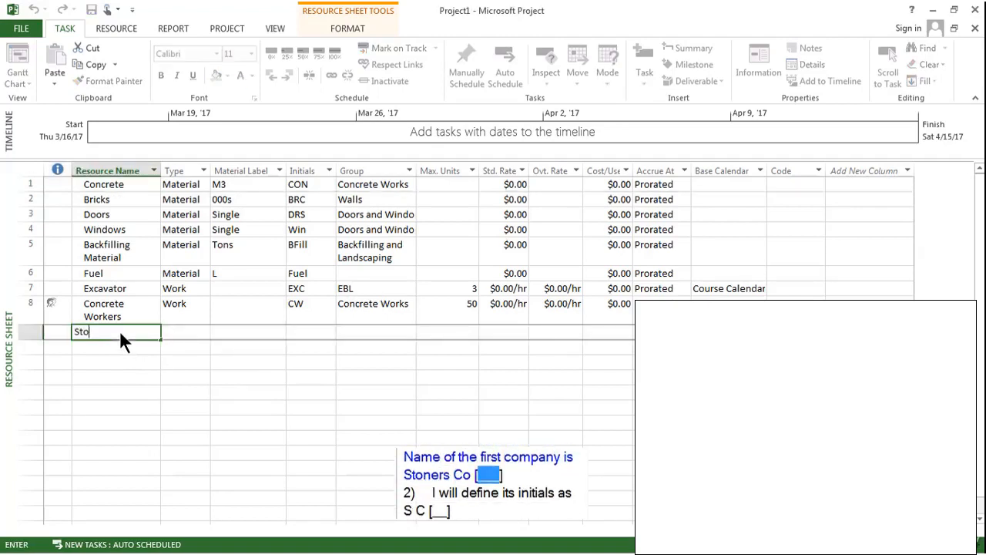
type("ners Co")
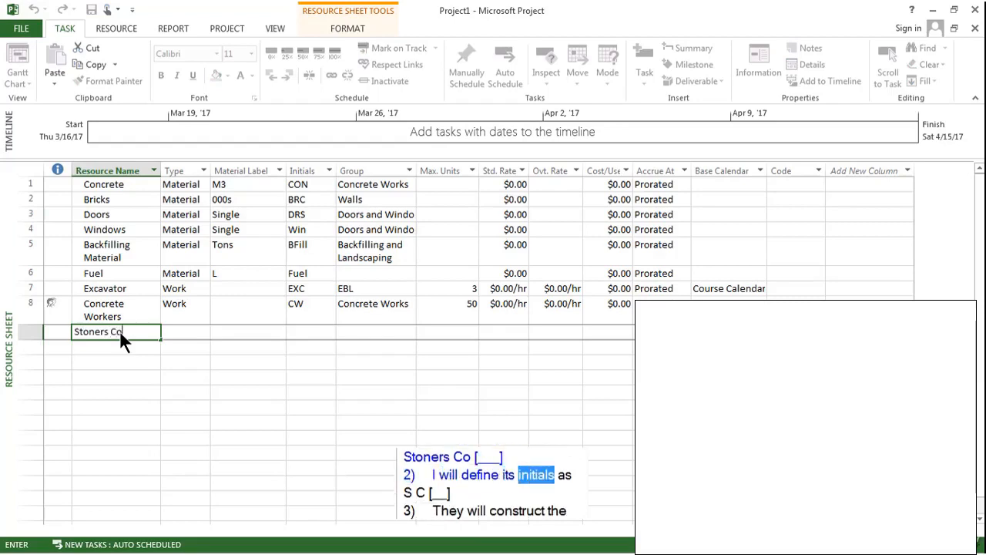
left_click(305, 332)
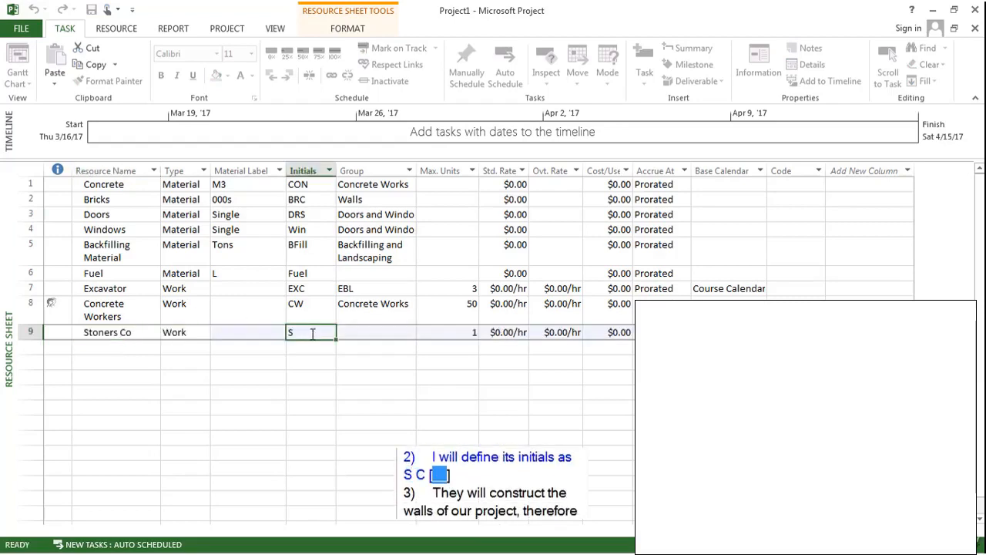
type("SC")
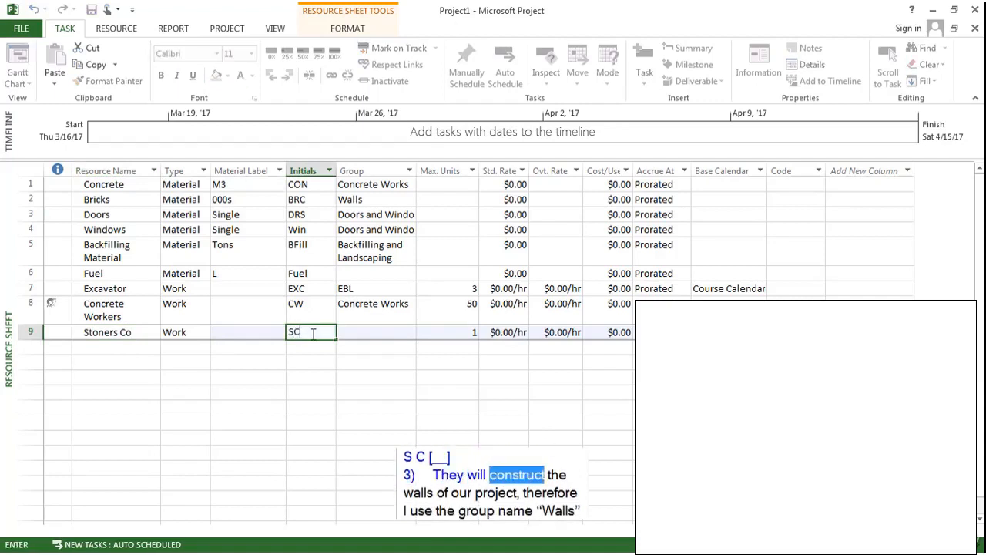
Step: Assign the Stoners Co resource to the group Walls and set its maximum units to 30
left_click(386, 333)
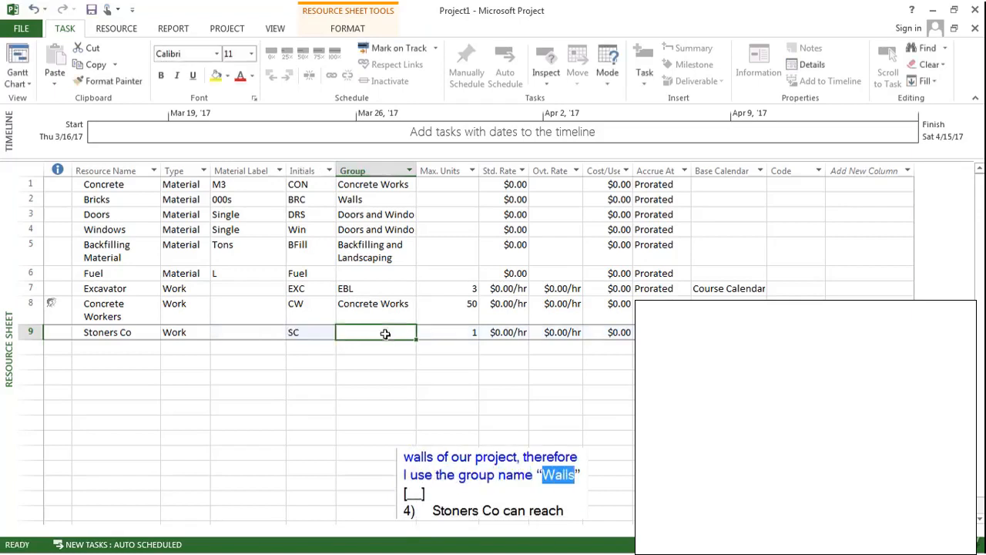
type("Walls")
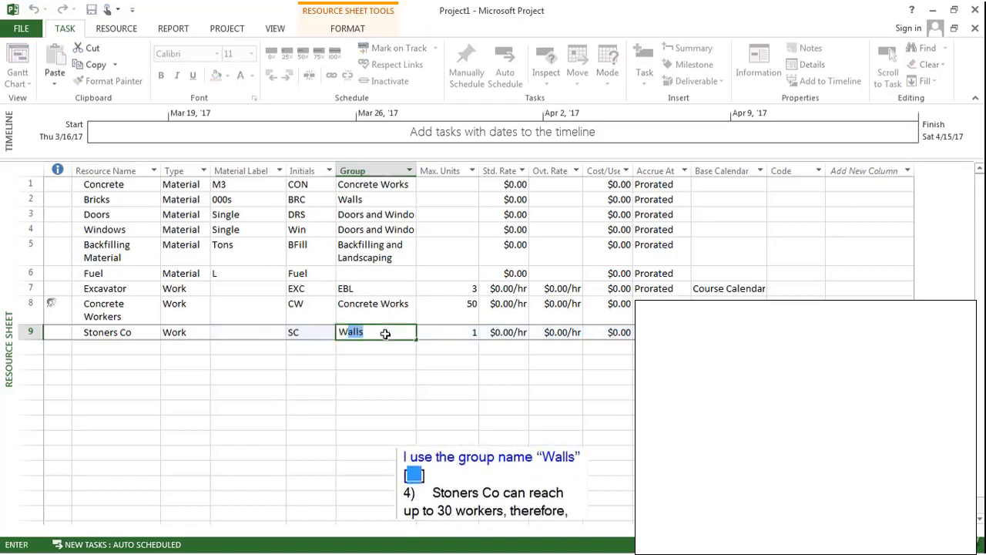
left_click(438, 331)
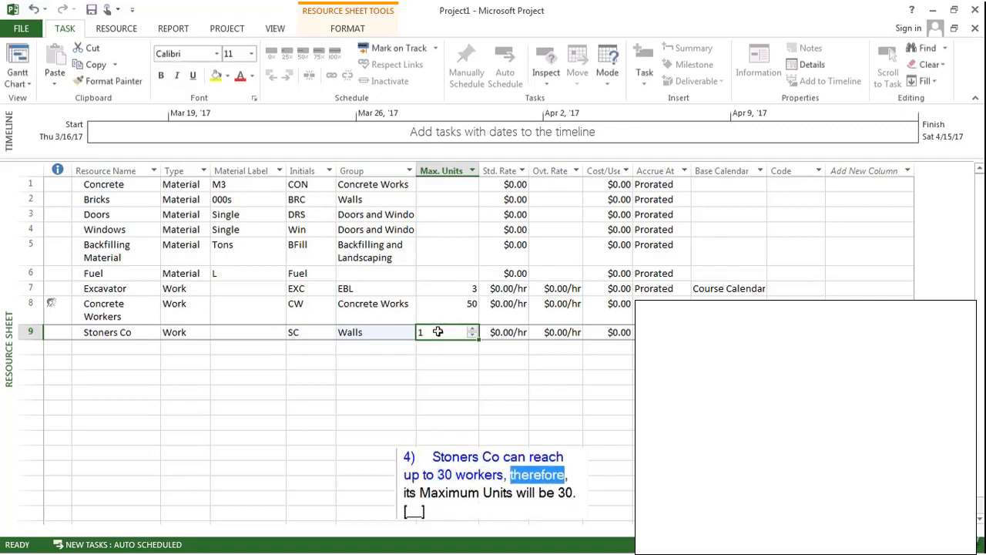
type("30")
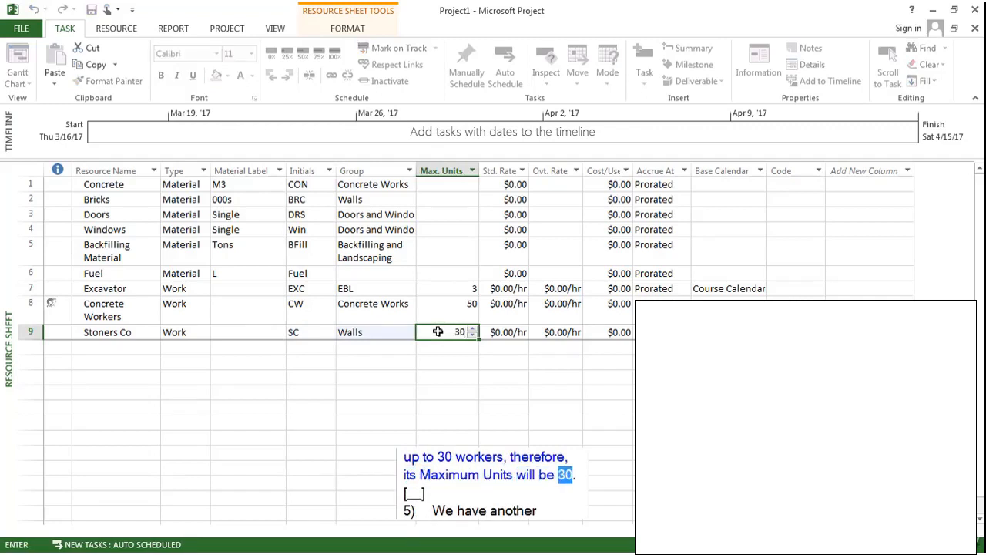
Step: Add a work resource named Plast Co in the tenth row and give it the initials PC
left_click(104, 349)
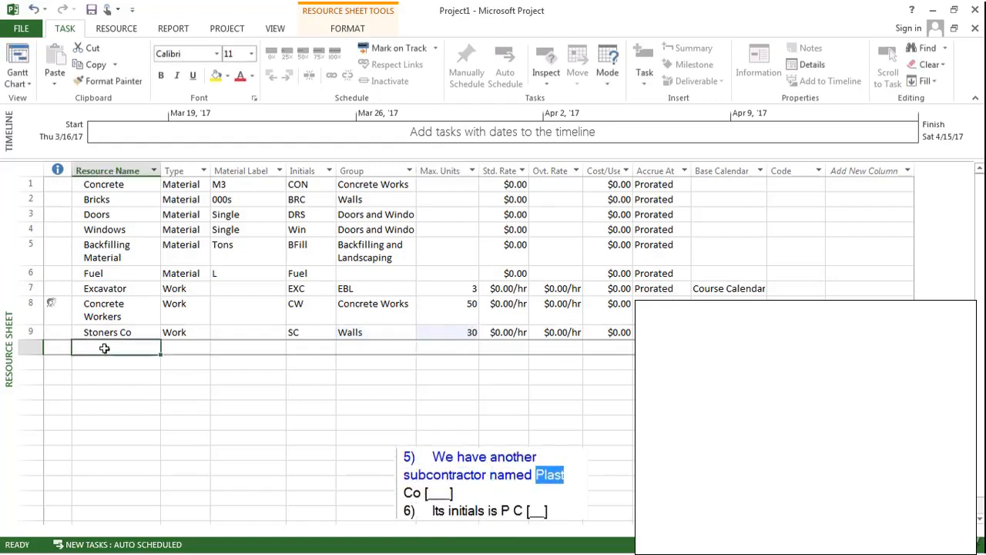
type("Pl")
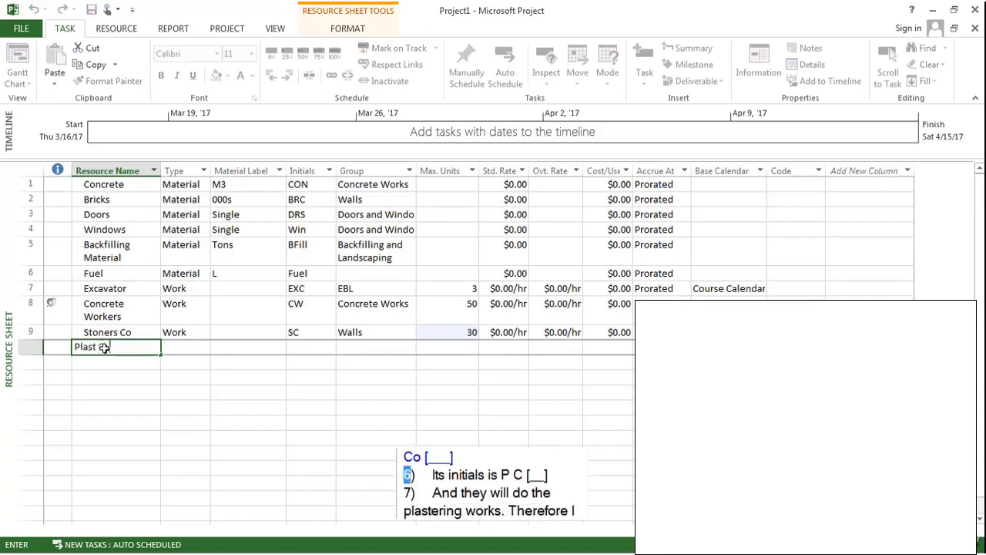
type("ast Co")
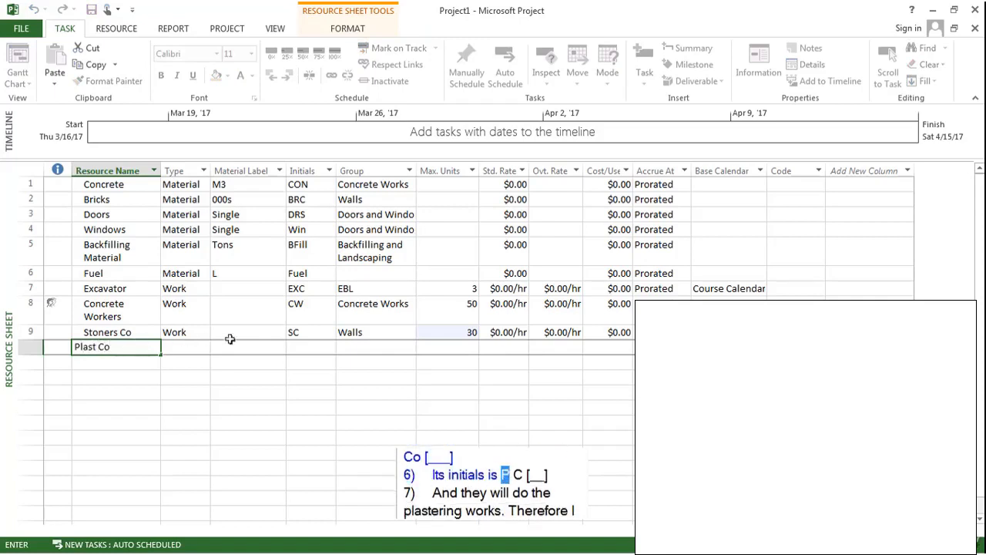
left_click(308, 346)
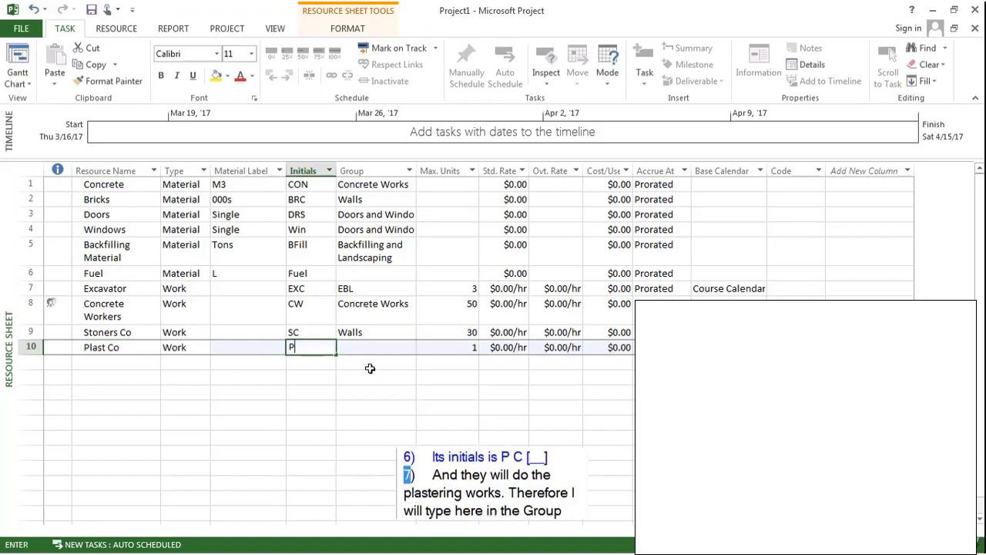
type("PC")
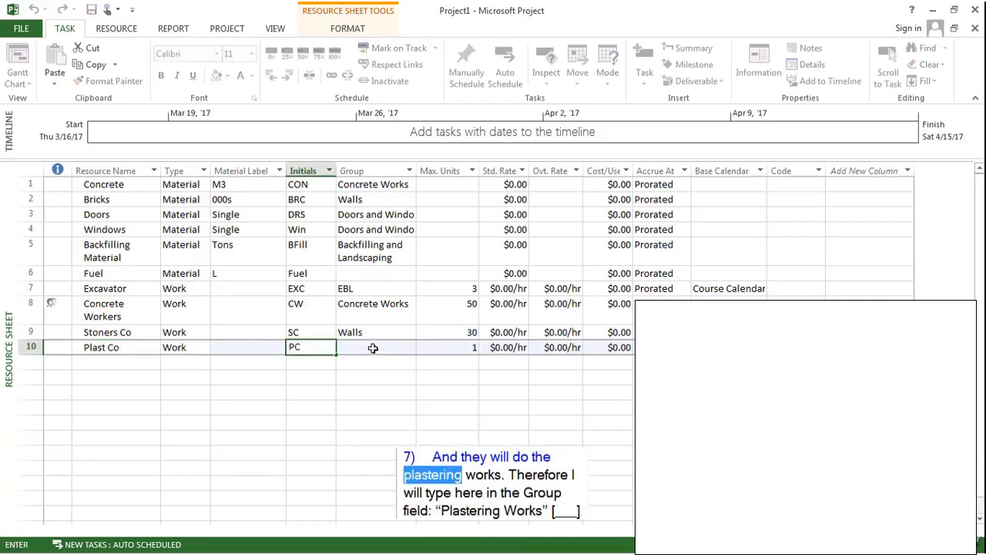
Step: Assign the Plast Co resource to the group Plastering Works and set its maximum units to 20
left_click(374, 348)
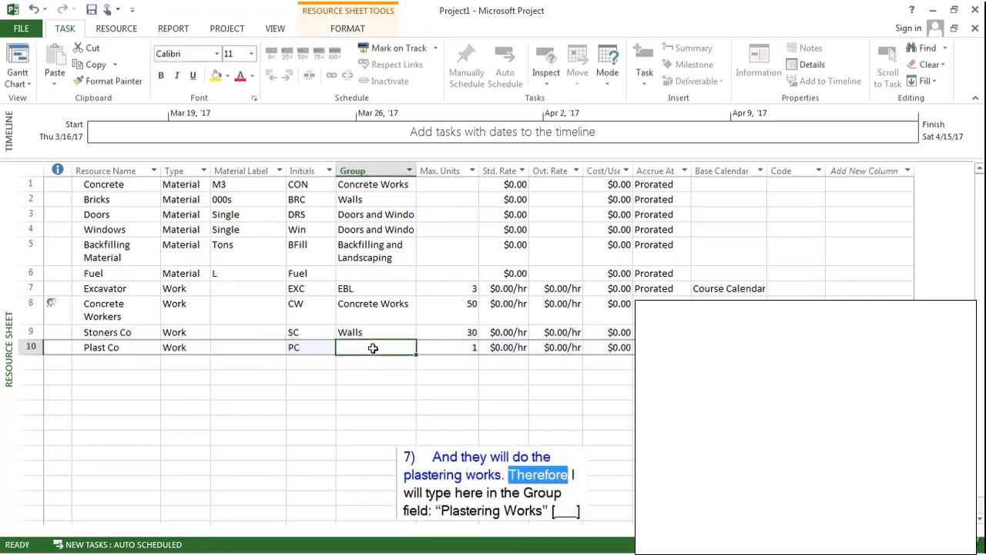
type("Plas")
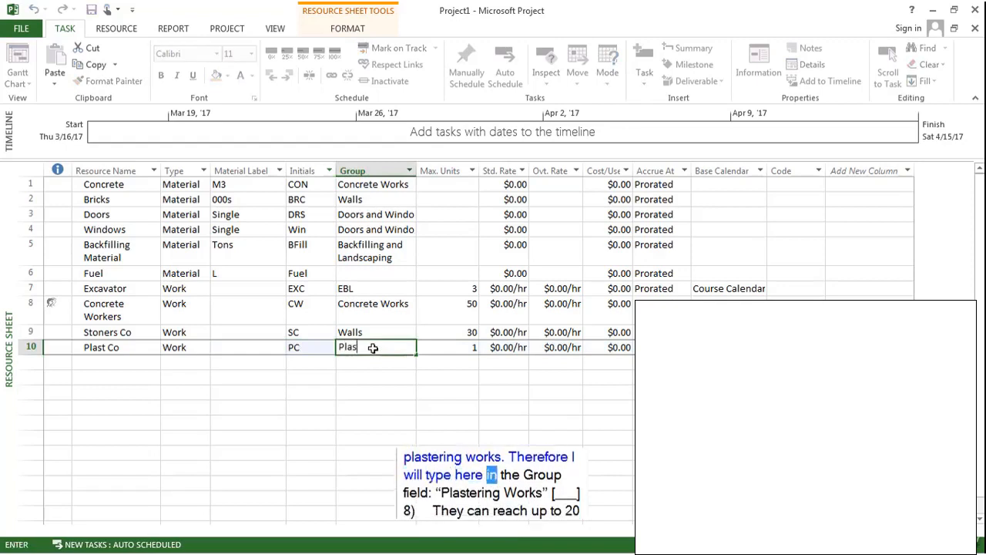
type("ter")
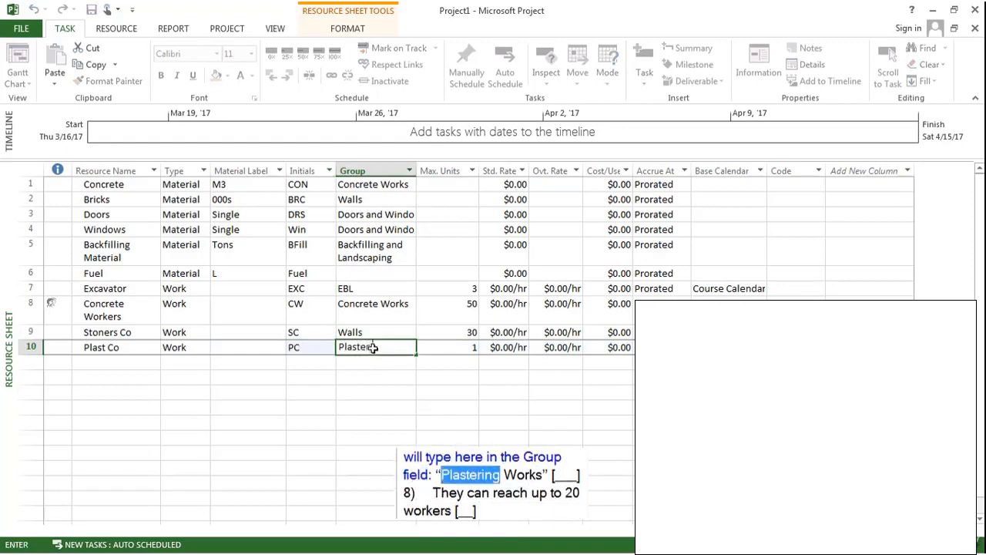
type("ing W")
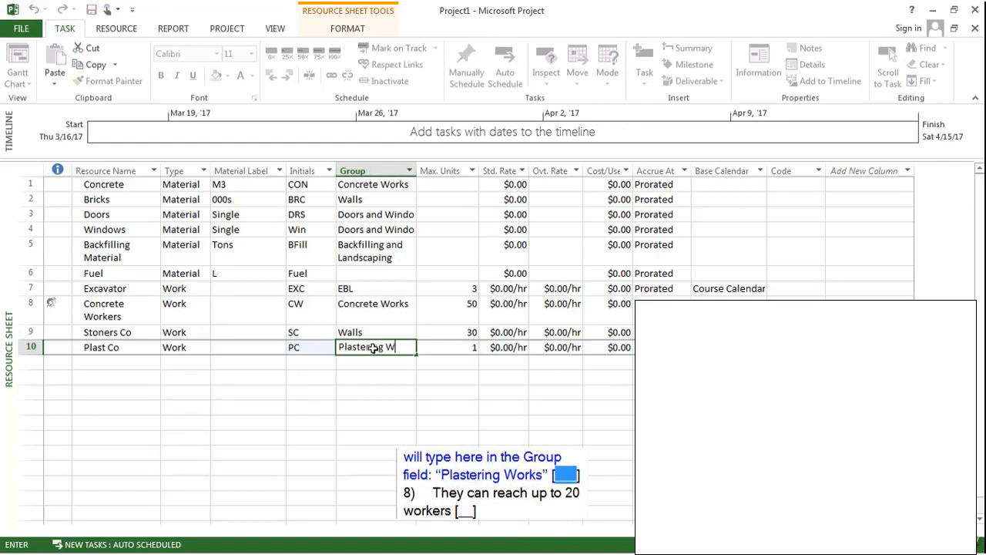
type("orks")
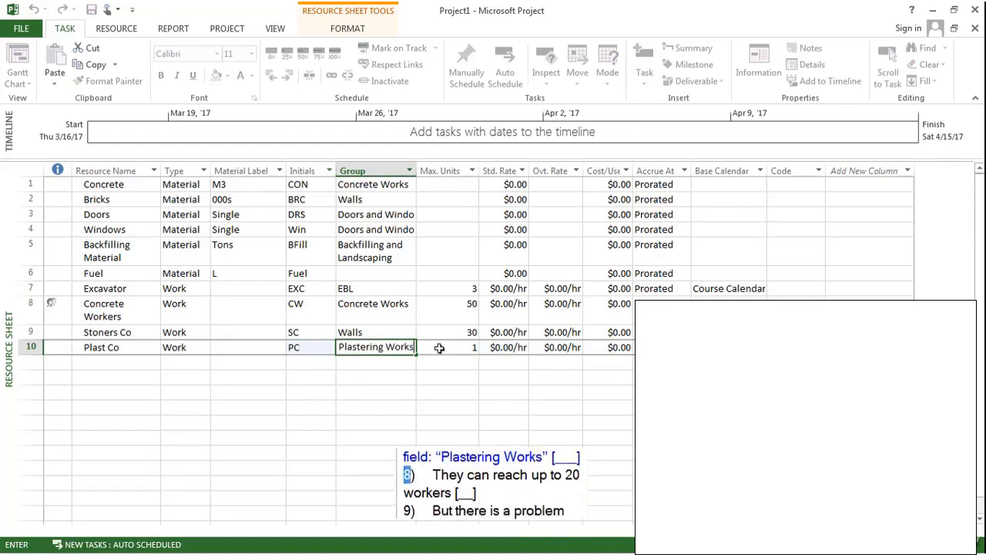
left_click(467, 348)
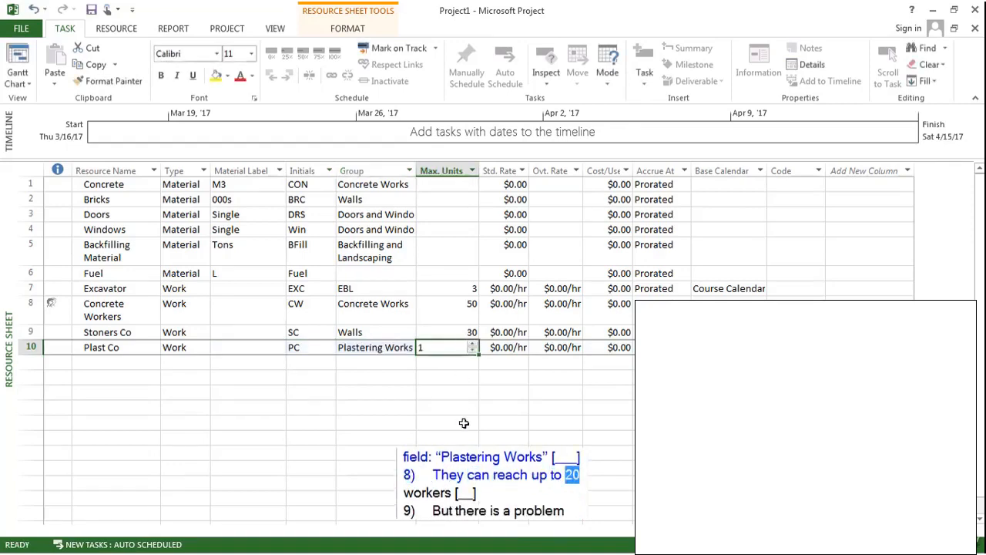
type("20")
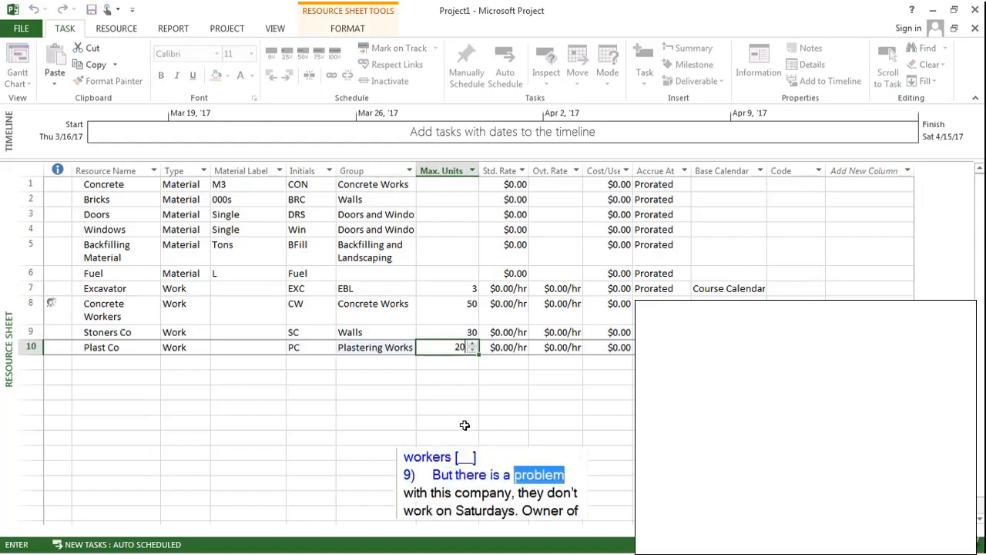
left_click(728, 347)
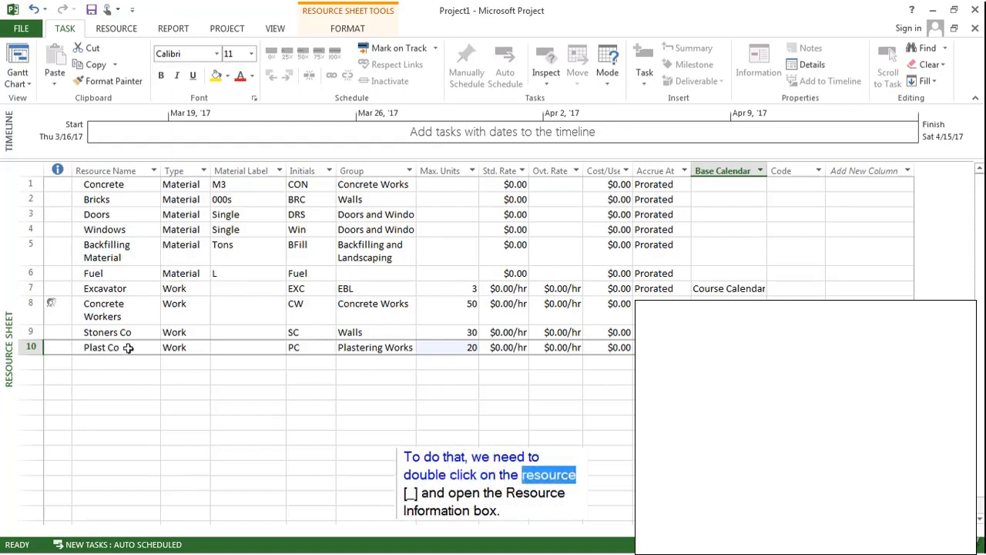
Step: Set Saturday to nonworking time in the default work week of the Plast Co resource calendar
double_click(91, 346)
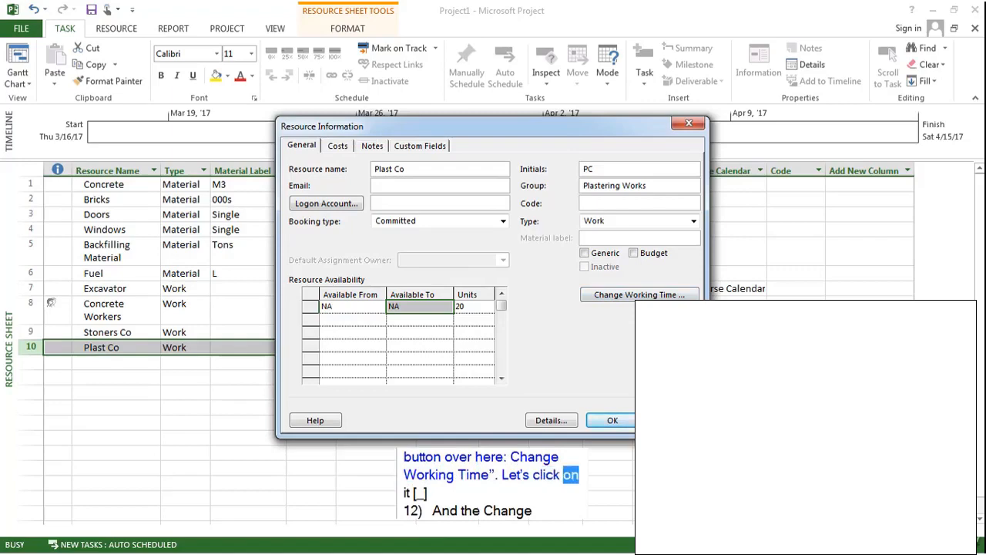
left_click(649, 296)
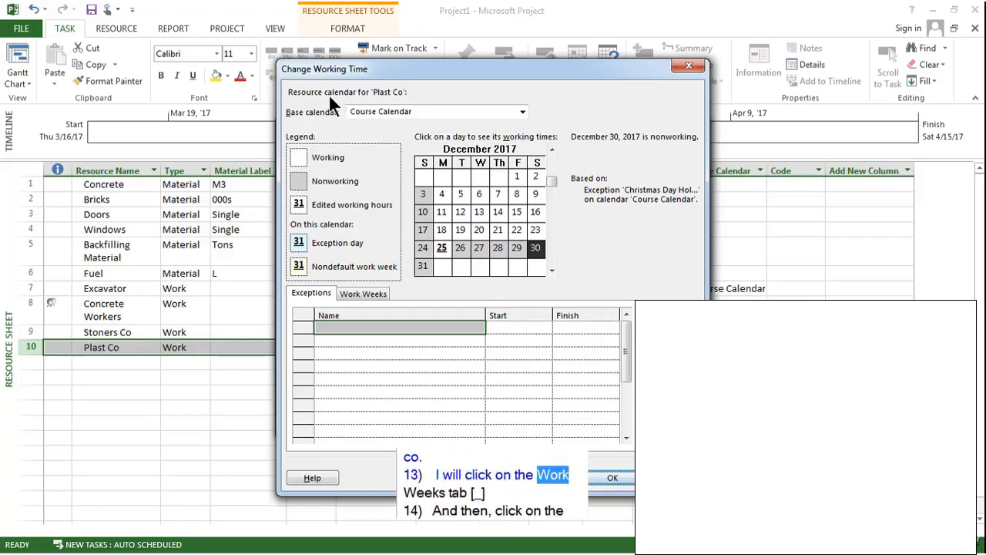
left_click(363, 295)
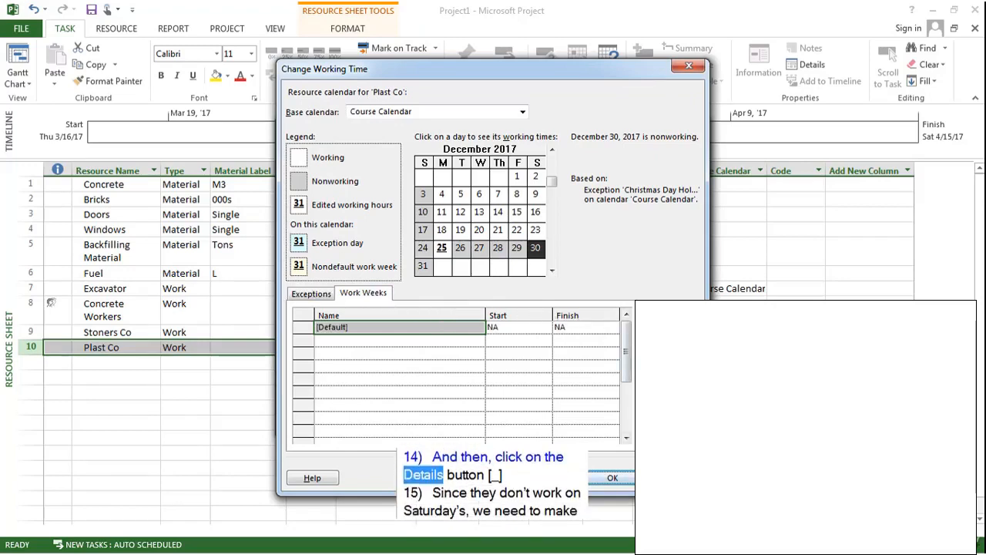
key("alt+d")
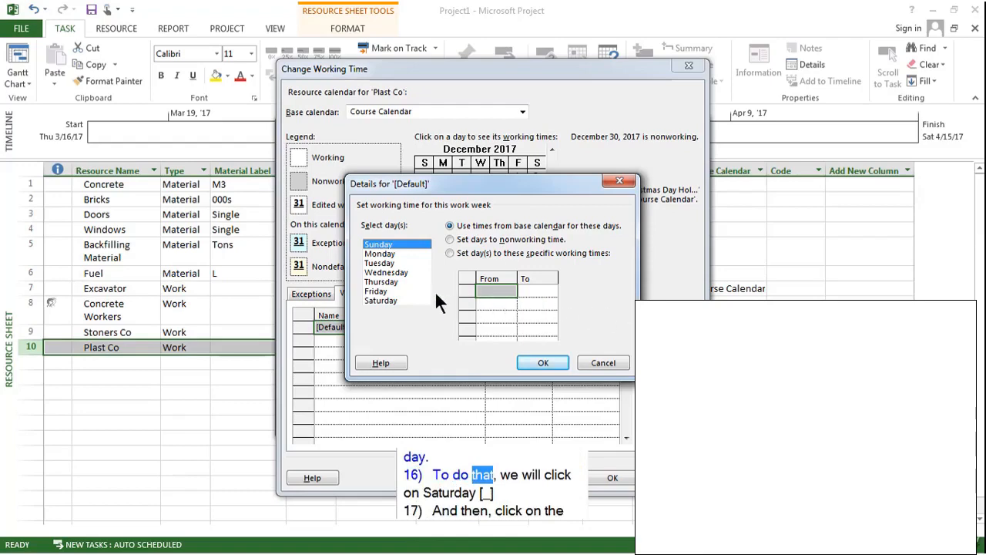
left_click(387, 303)
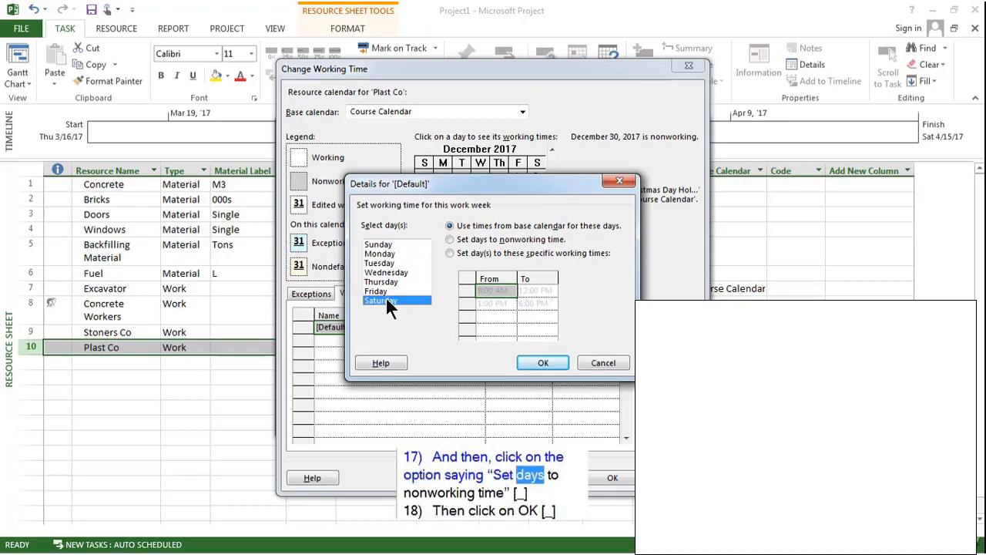
left_click(449, 239)
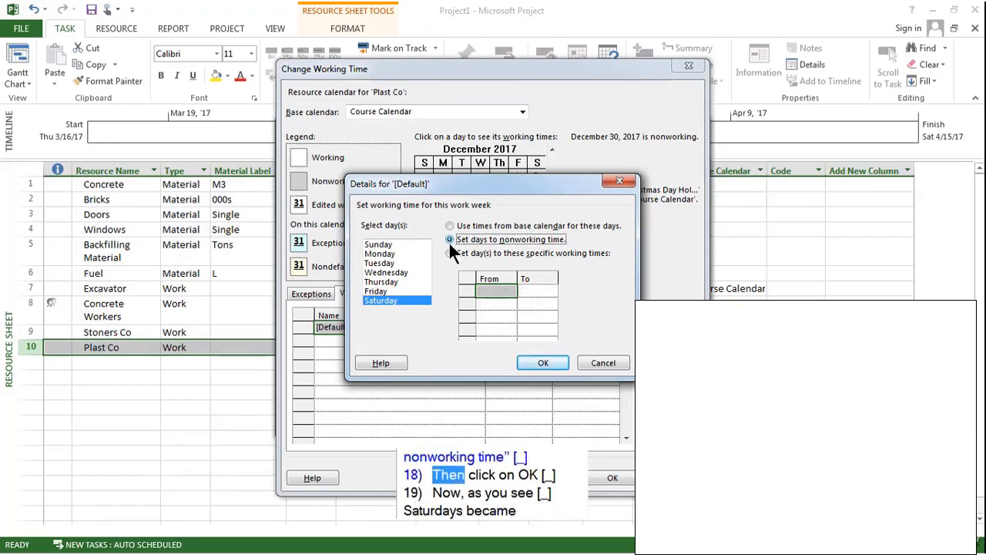
left_click(543, 363)
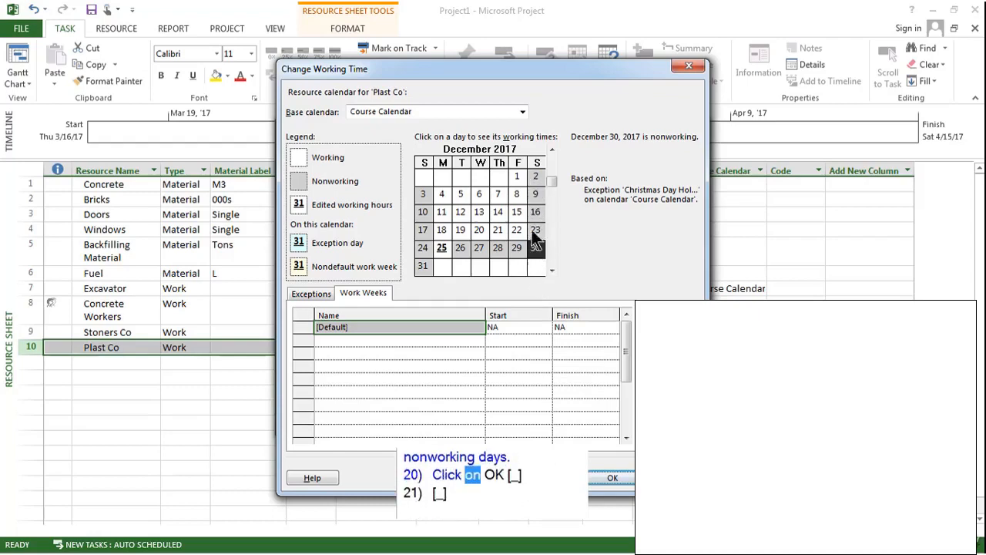
left_click(605, 476)
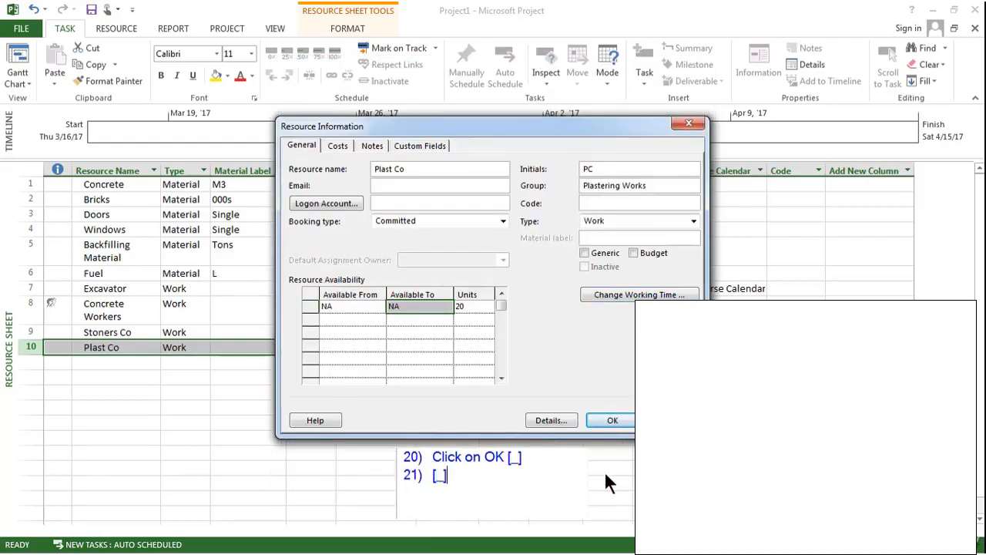
left_click(611, 421)
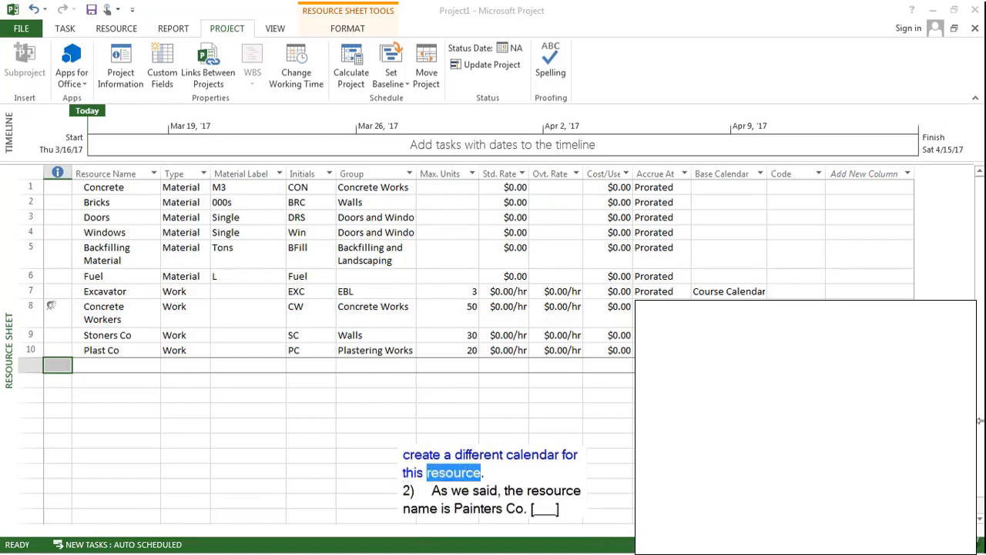
Step: Add a work resource named Painters Co in the eleventh row and give it the initials PaC
left_click(137, 366)
type("P")
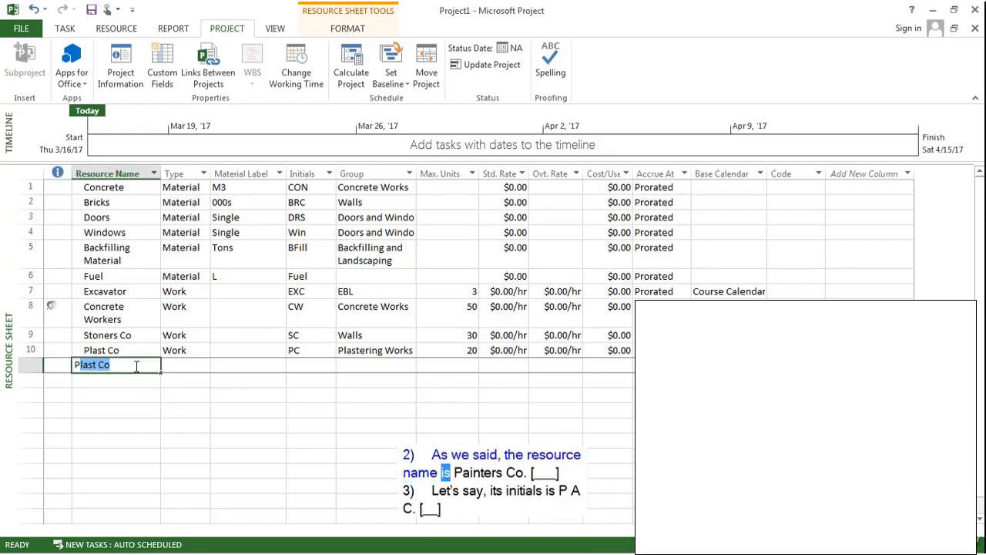
type("ainter")
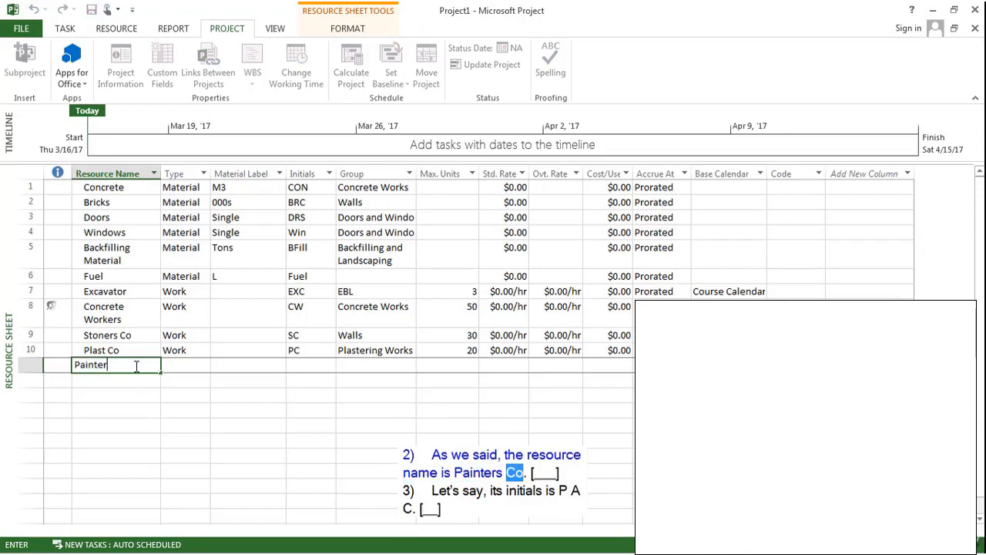
type("s Co")
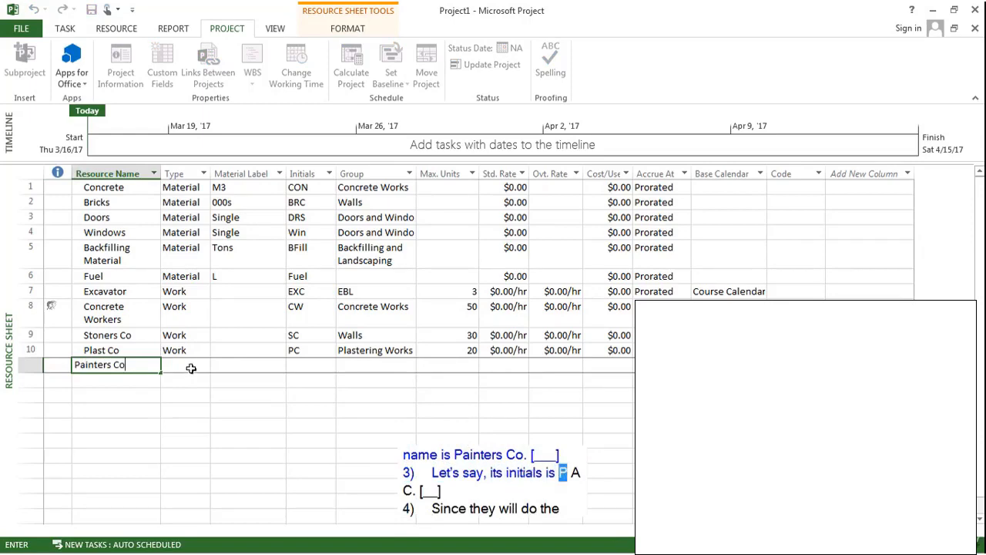
left_click(300, 367)
type("P")
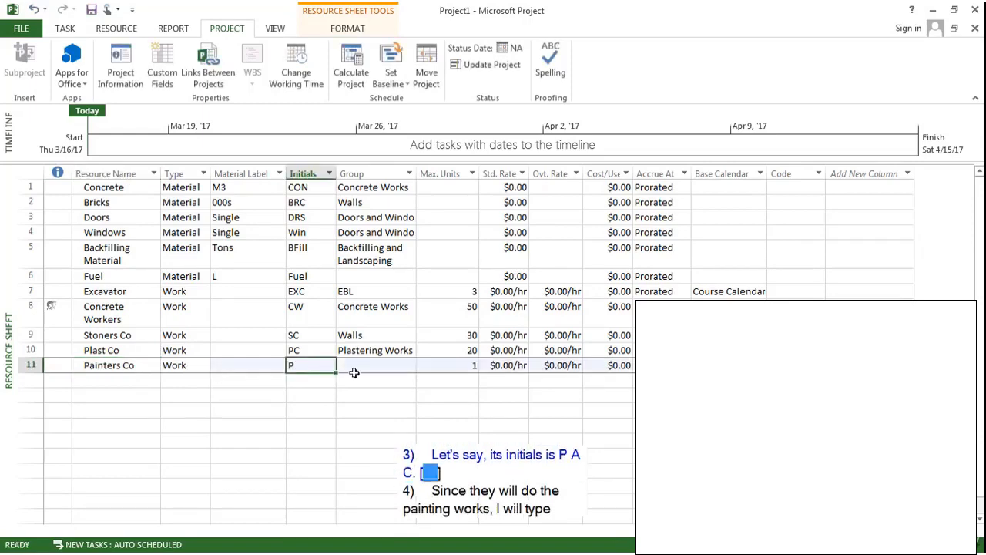
type("PaC")
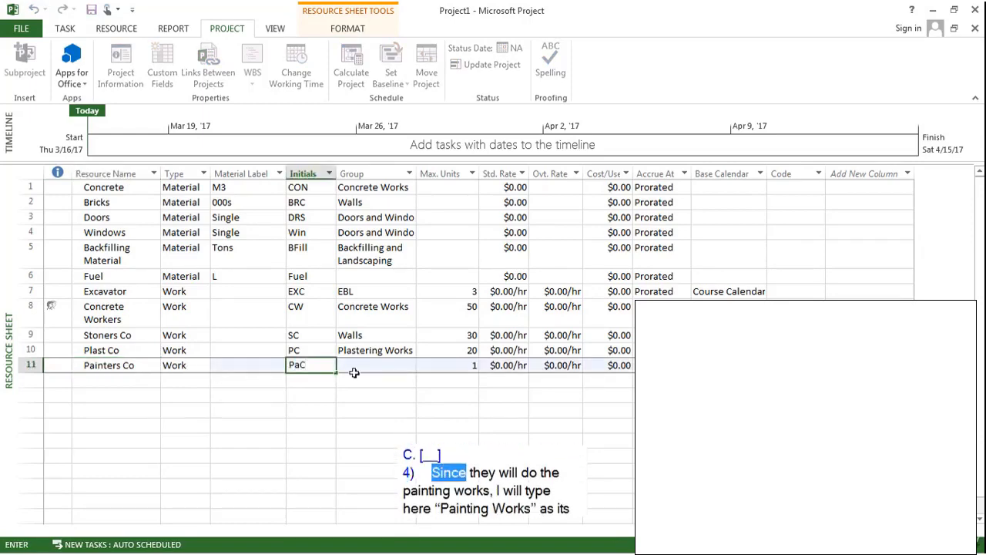
Step: Assign the Painters Co resource to the group Painting Works and set its maximum units to 25
left_click(392, 365)
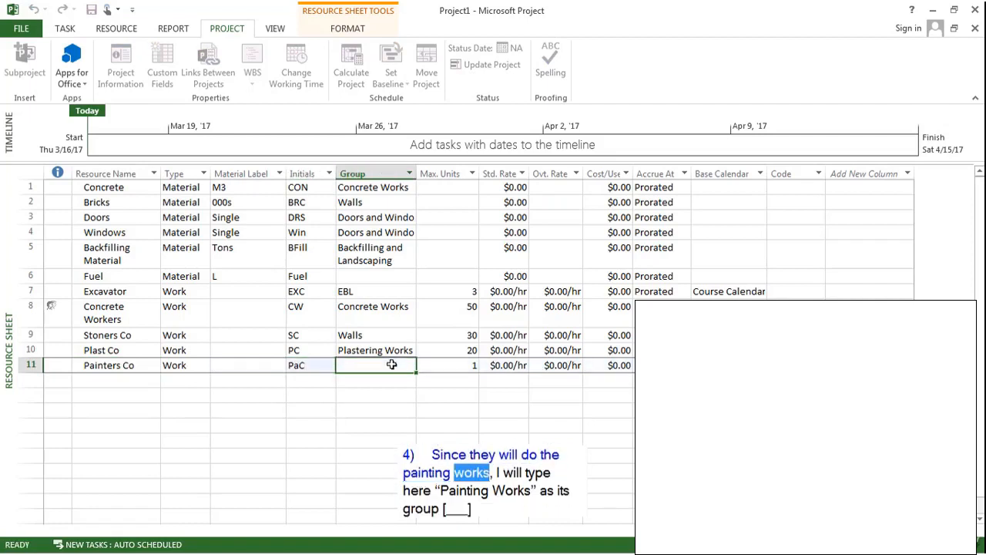
type("Pai")
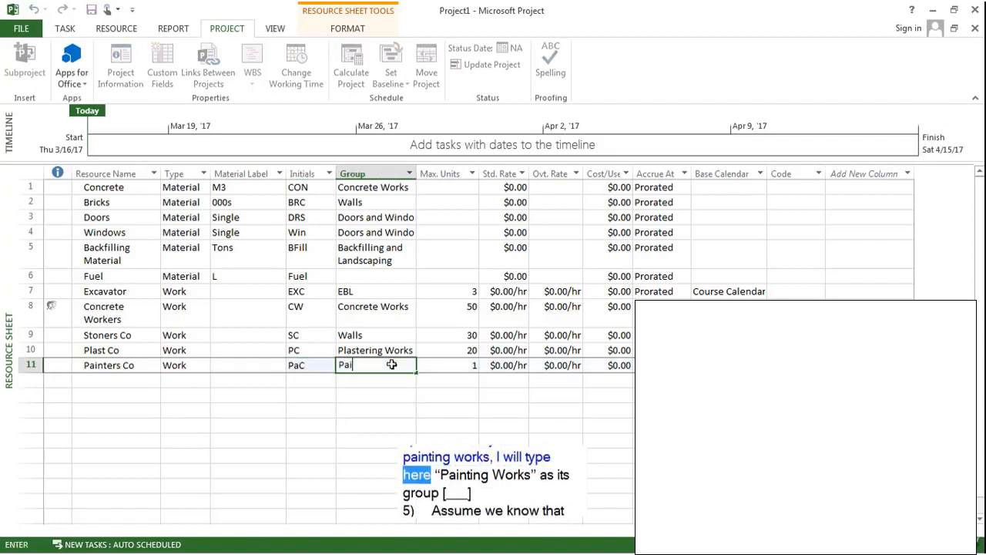
type("nting Work")
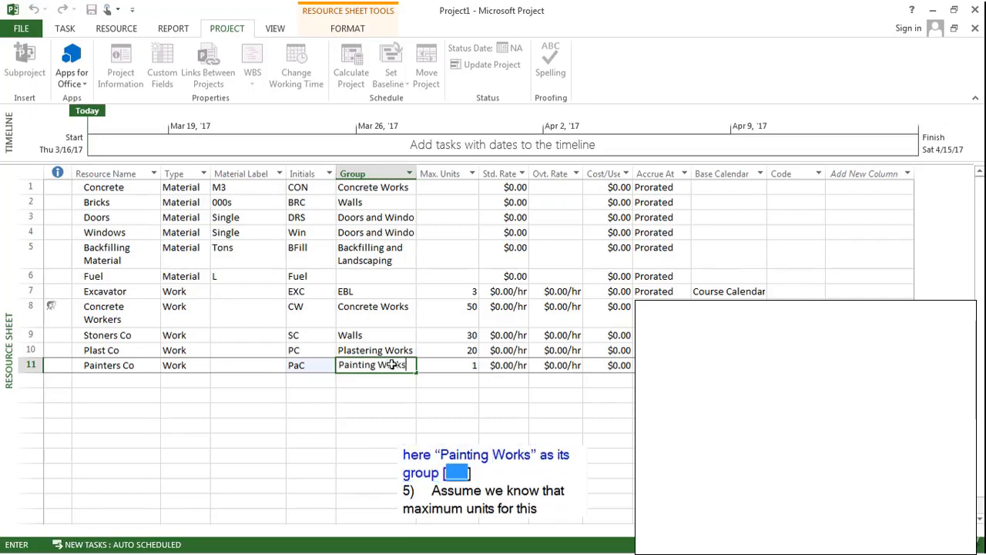
type("s")
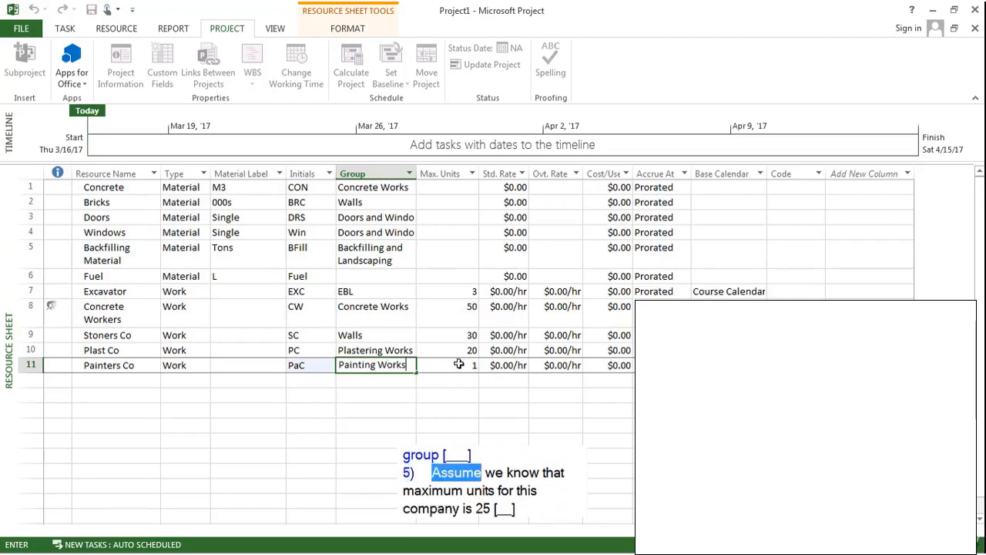
left_click(459, 364)
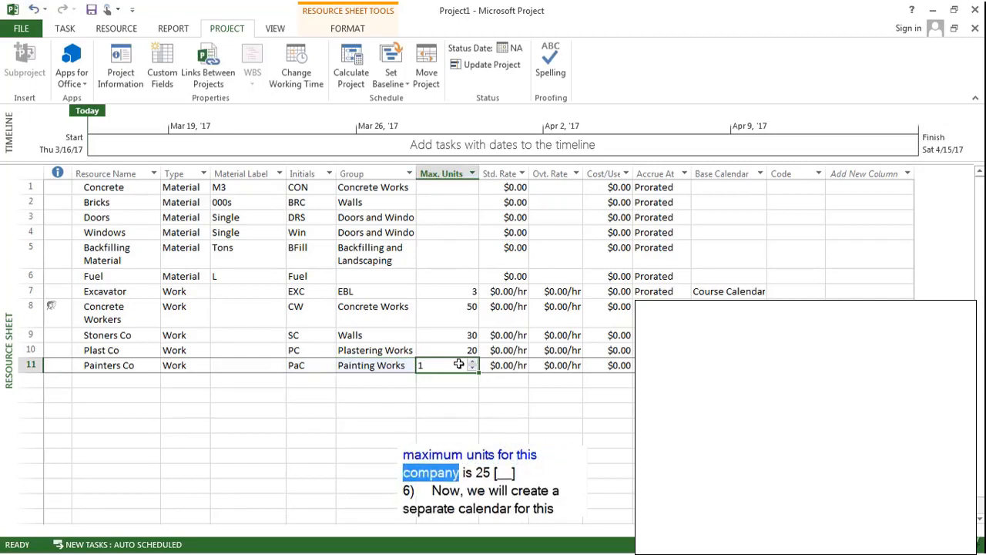
key("BackSpace")
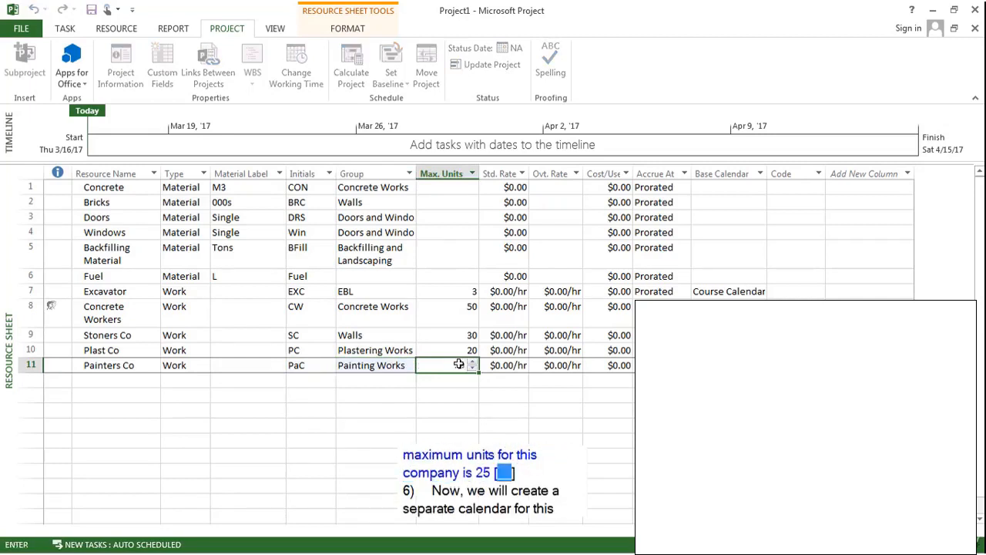
type("25")
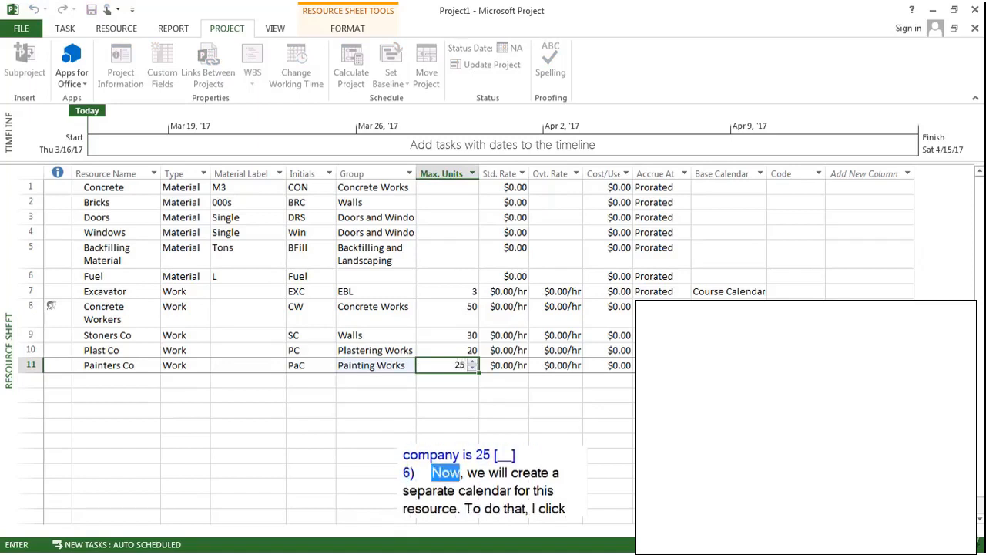
left_click(729, 365)
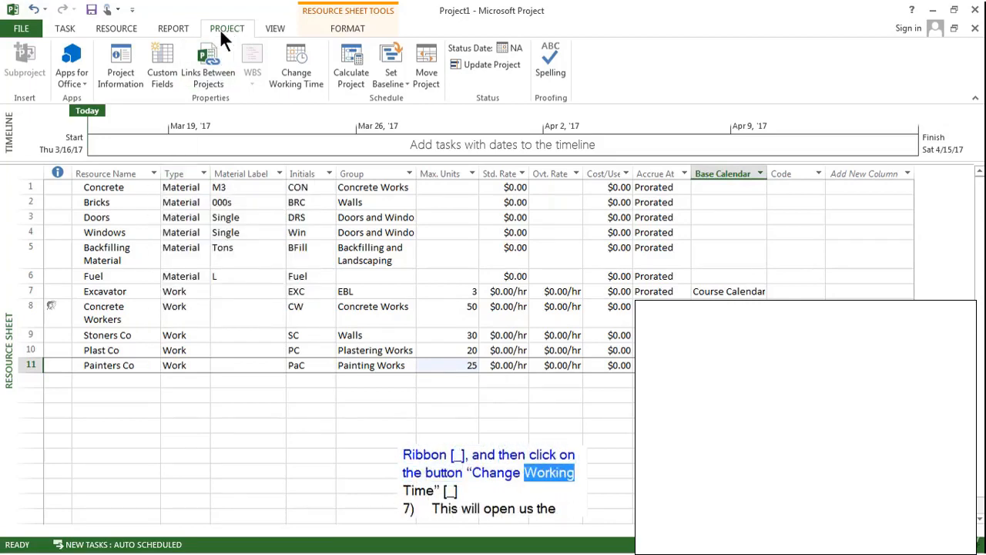
Step: Compare the project-level working time settings for Painters Co with those reached through its resource information
left_click(304, 75)
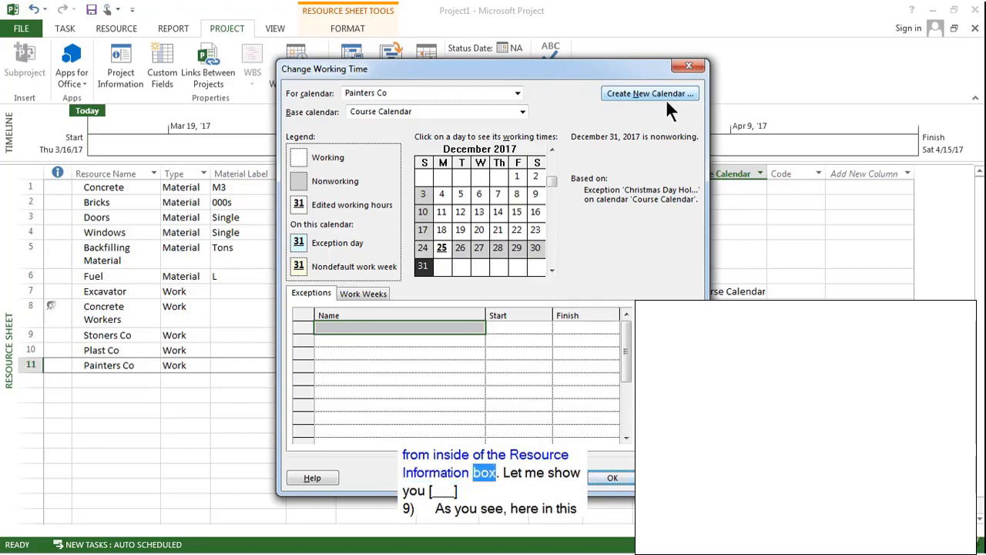
left_click(691, 66)
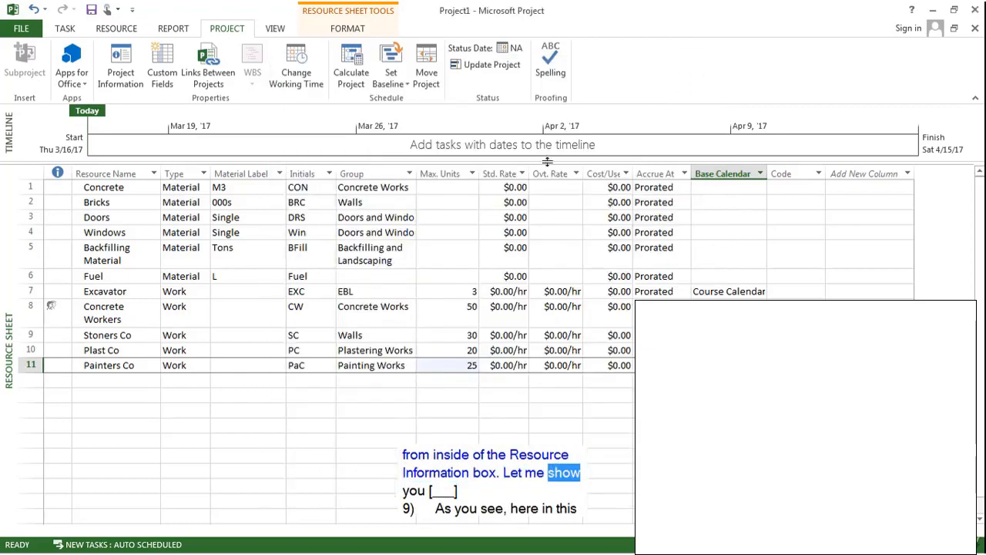
double_click(57, 369)
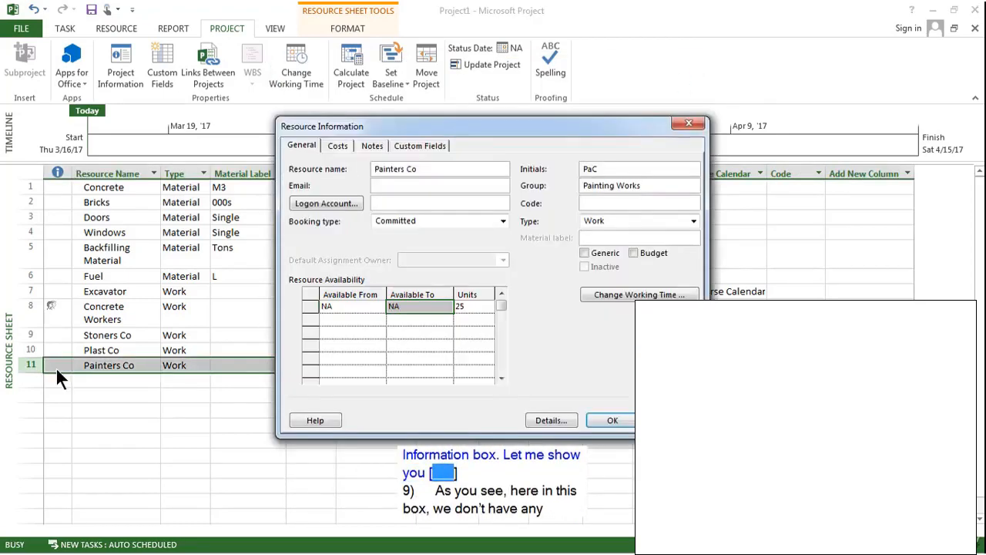
left_click(601, 295)
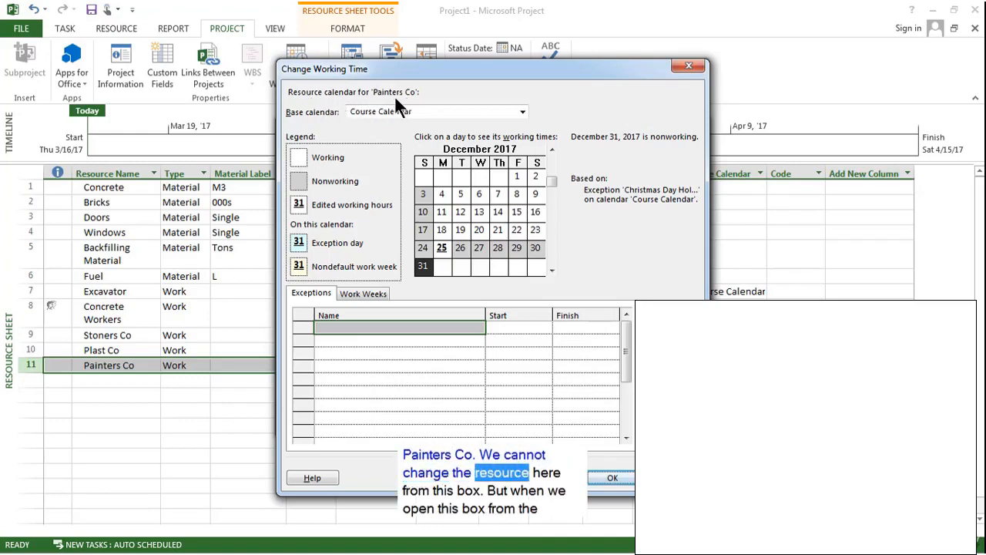
left_click(689, 66)
left_click(688, 122)
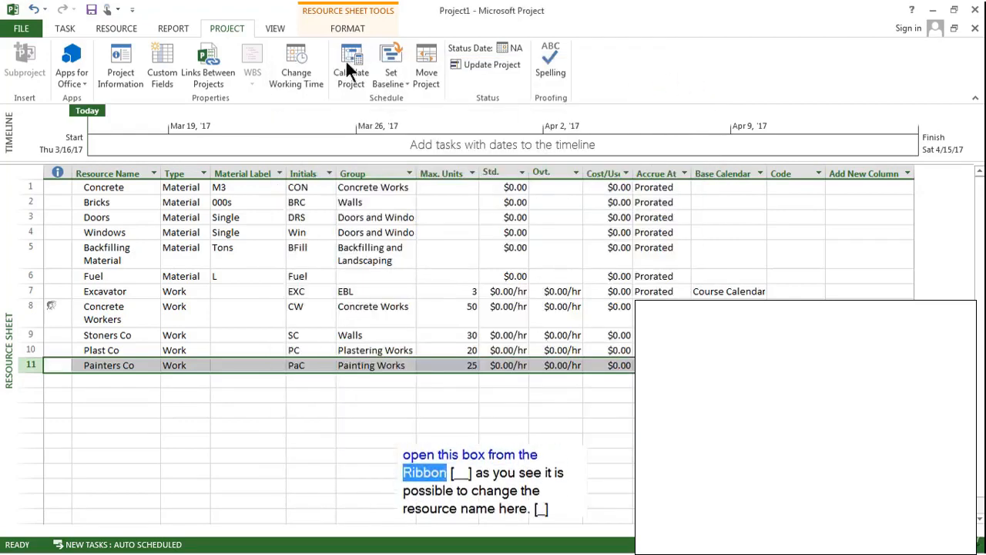
Step: Create a new base calendar named Calendar for Painters Co as a copy of Course Calendar
left_click(291, 56)
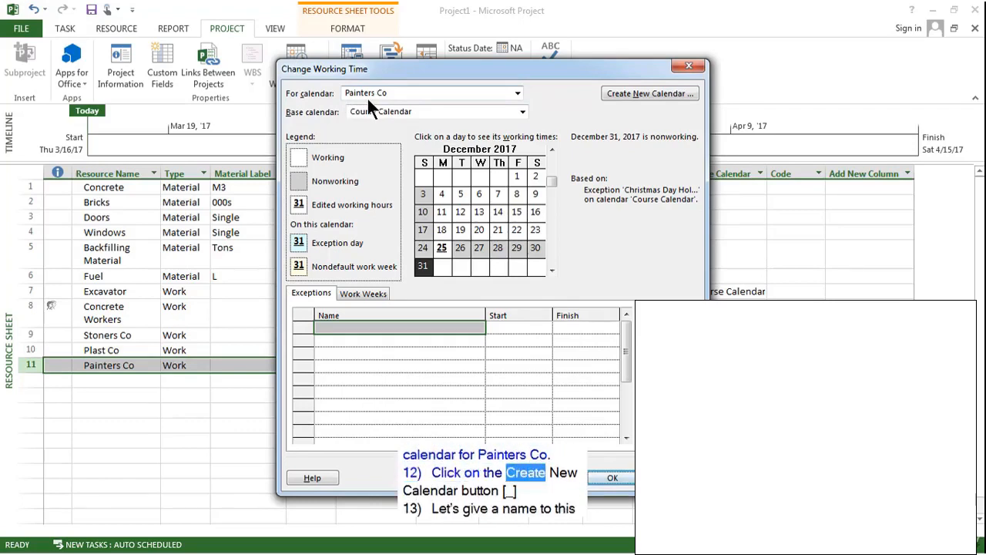
left_click(662, 93)
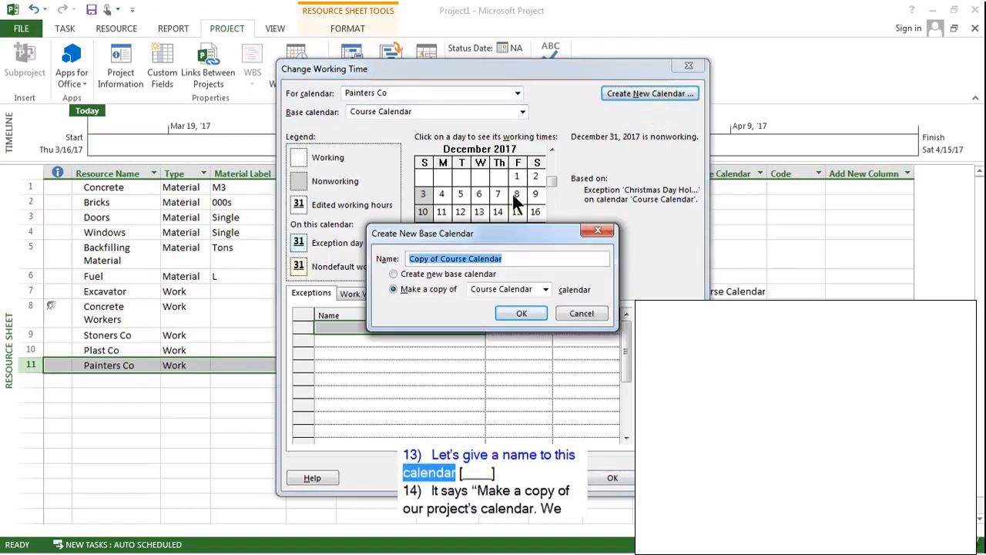
type("Calenda")
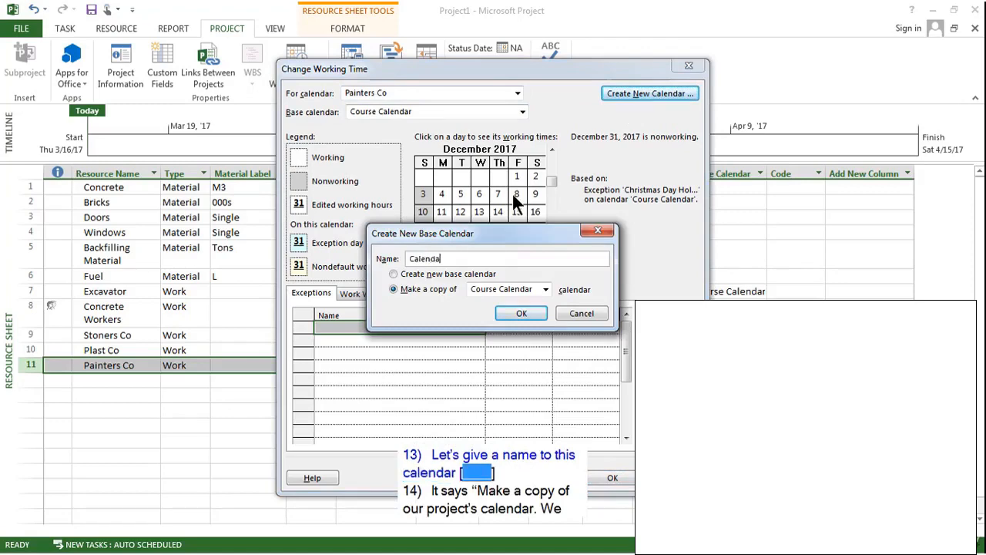
type("r fo")
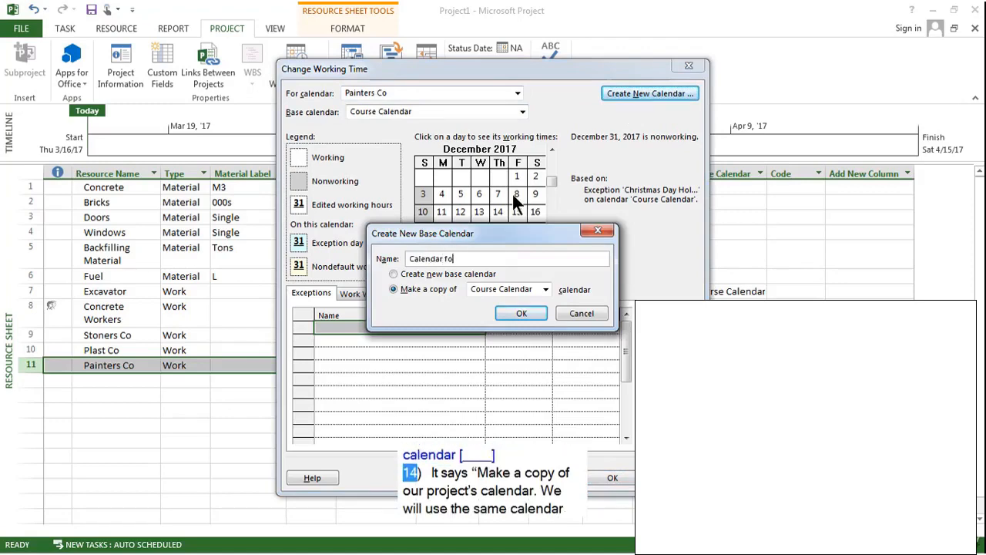
type("r Painters Co")
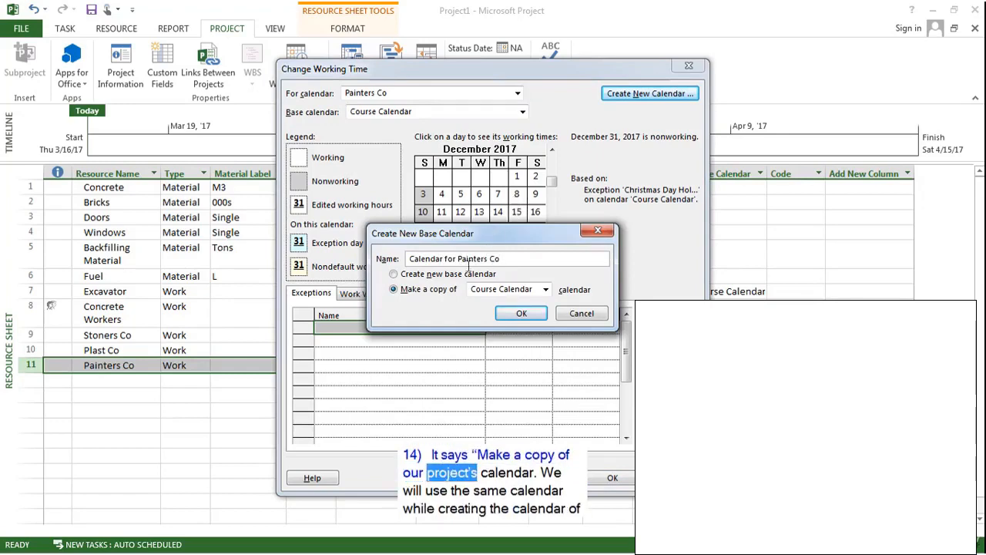
left_click(523, 313)
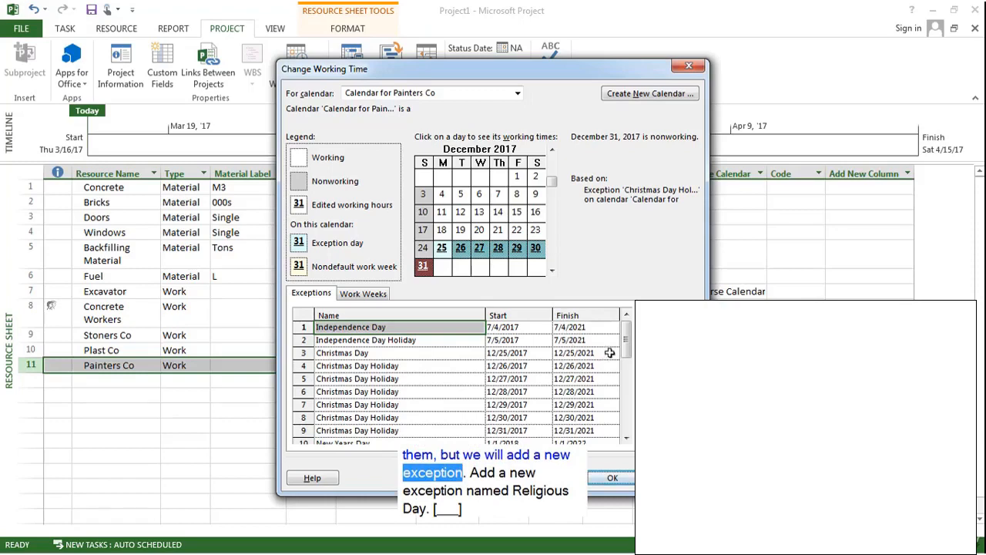
Step: Add an exception named Religious Day to Calendar for Painters Co, starting on 6/15/2017
left_click_drag(624, 348, 626, 376)
left_click(430, 352)
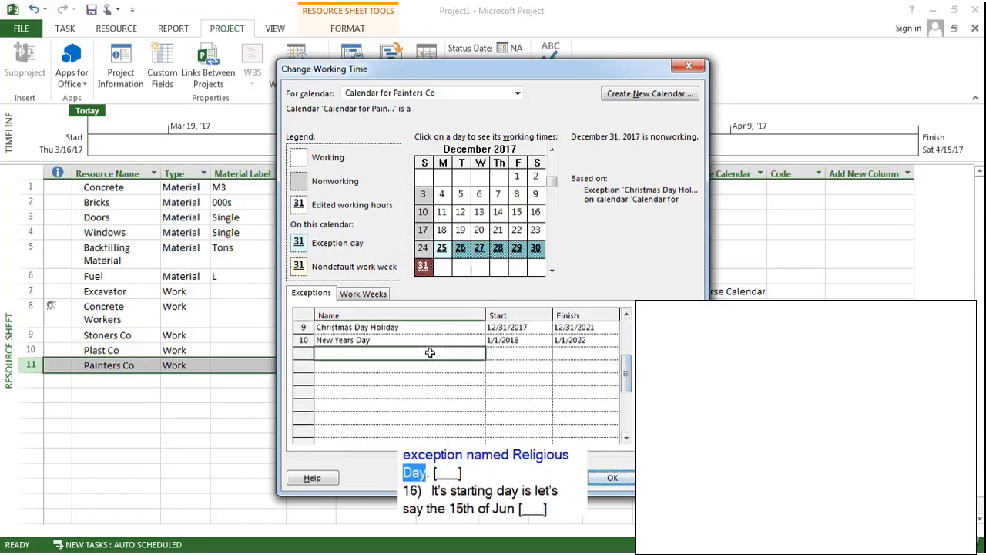
type("Religious Day")
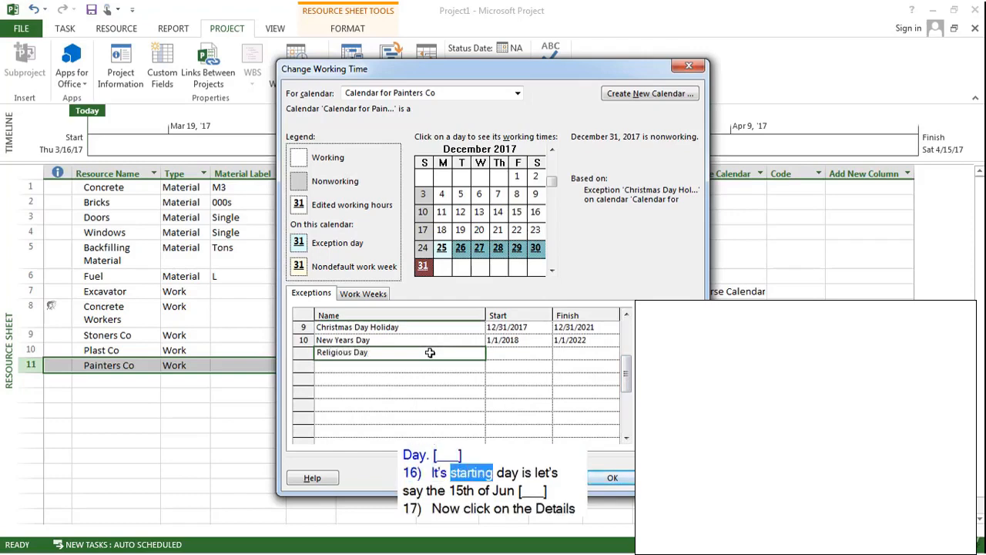
left_click(517, 353)
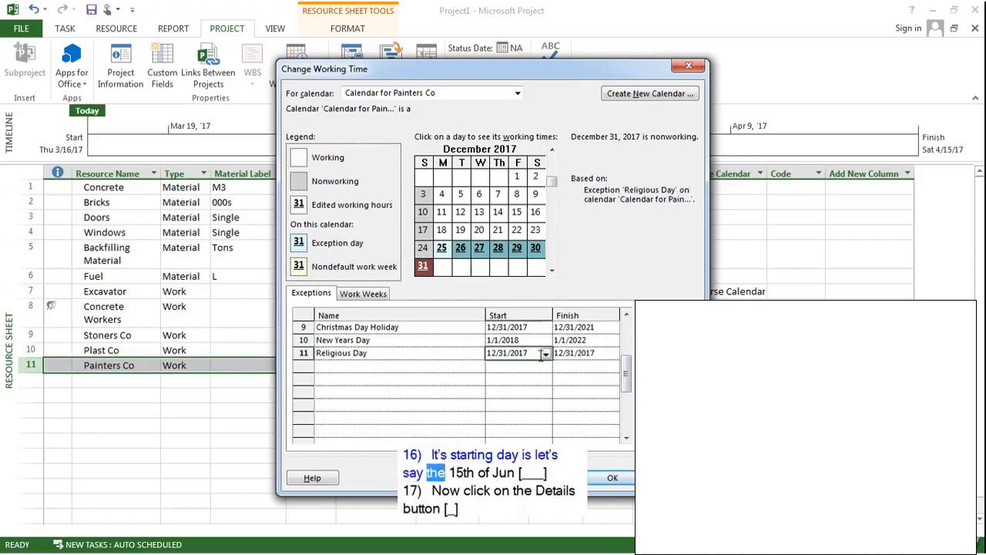
left_click(544, 353)
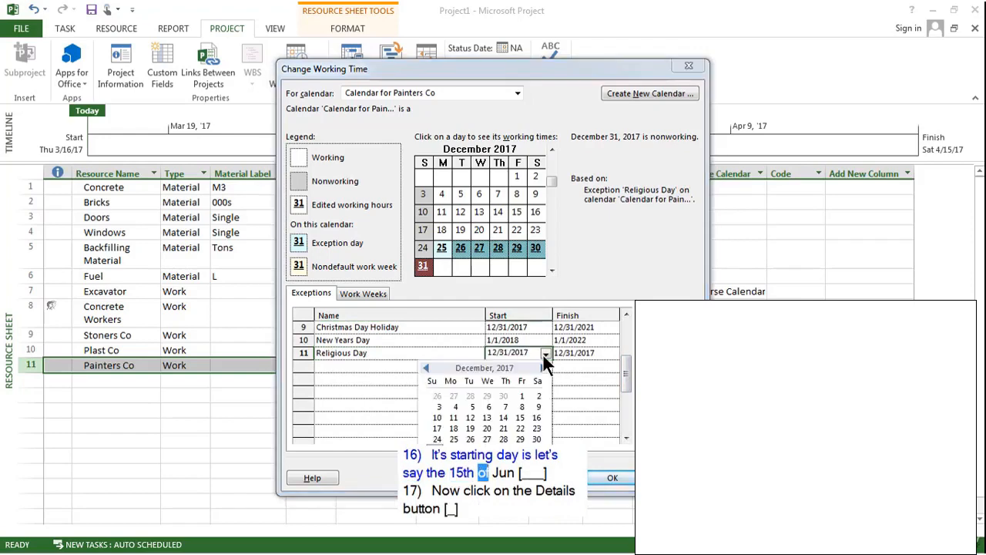
left_click(426, 367)
left_click(425, 368)
left_click(426, 368)
left_click(425, 367)
left_click(425, 367)
left_click(425, 367)
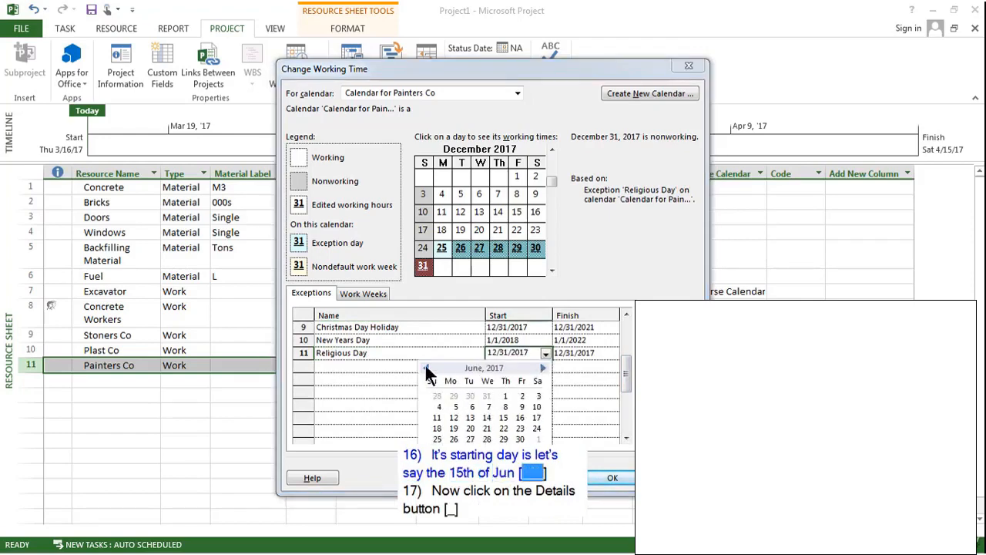
left_click(506, 417)
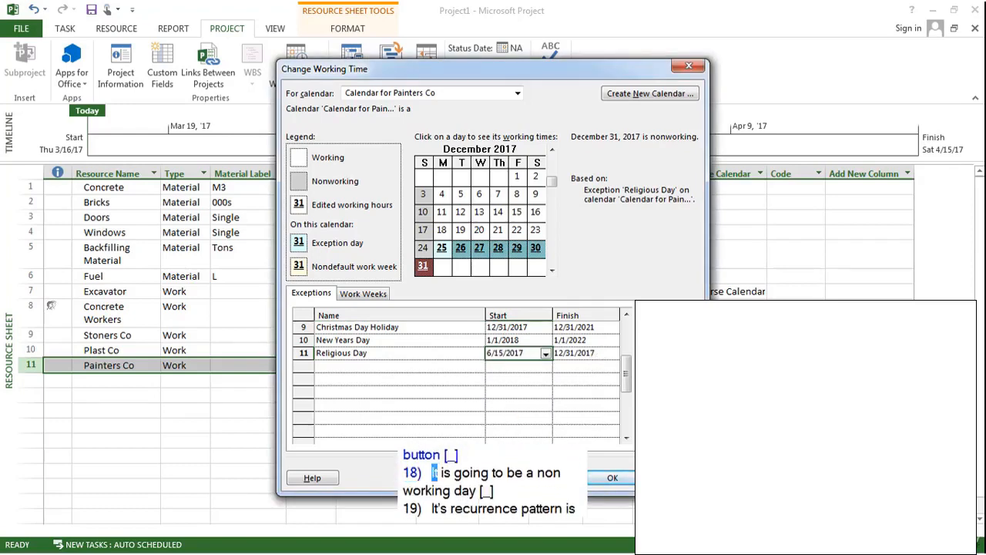
Step: Make the Religious Day exception recur yearly on June 15, ending after 99 occurrences, and save the calendar changes
key("alt+d")
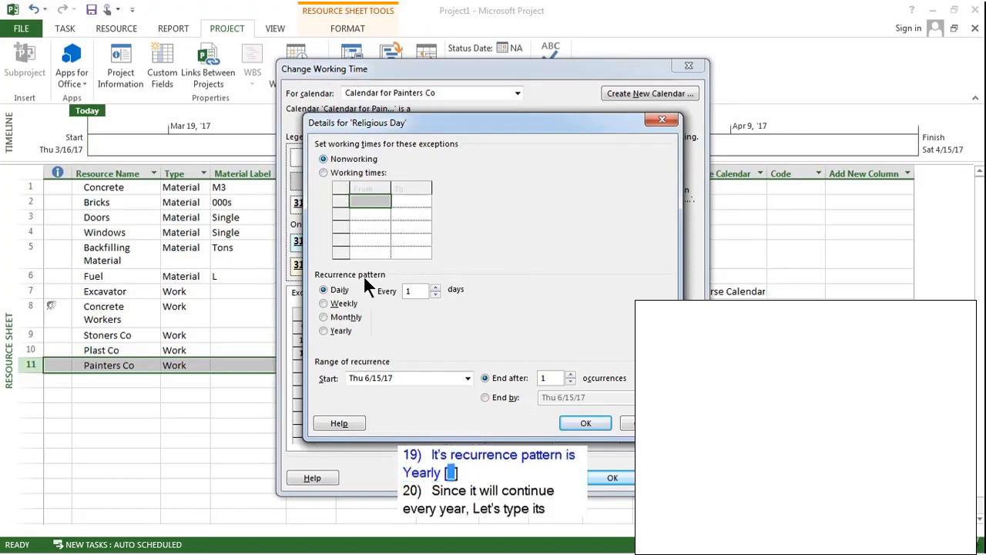
left_click(324, 330)
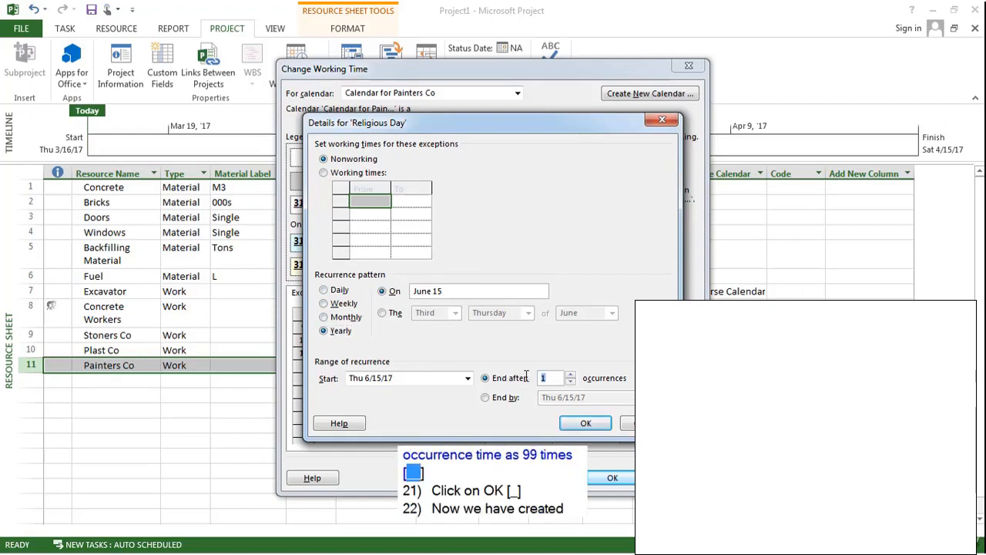
type("99")
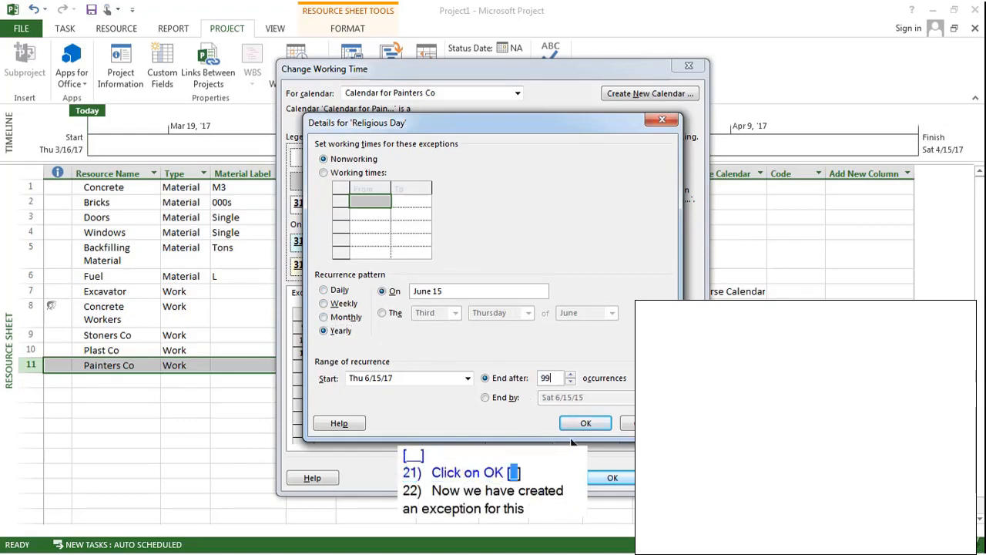
left_click(588, 422)
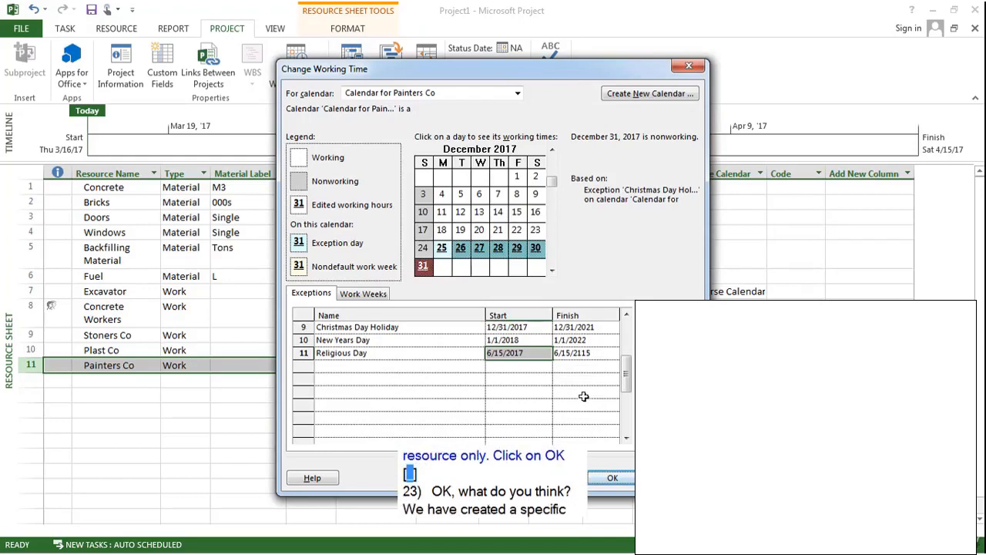
left_click(603, 481)
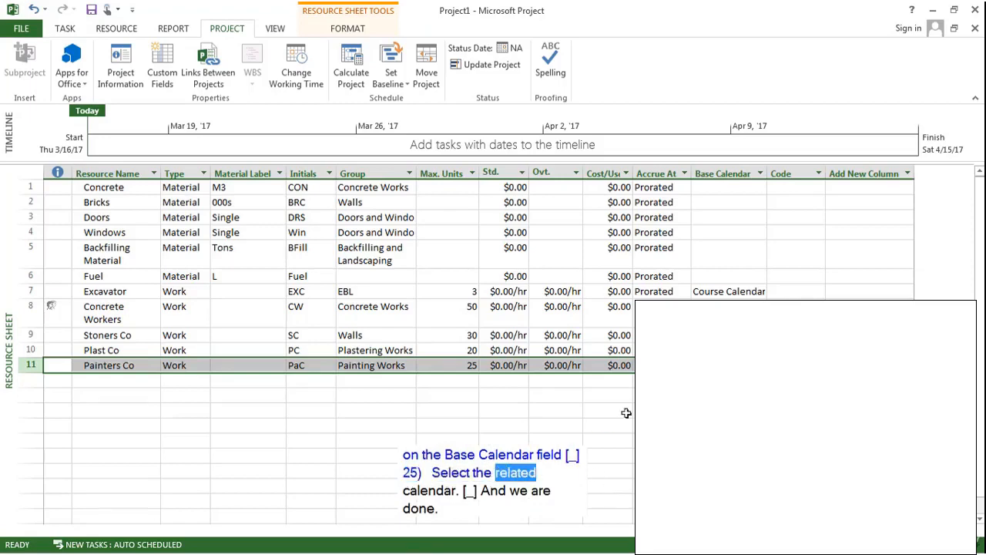
Step: Assign Calendar for Painters Co as the base calendar of the Painters Co resource
left_click(729, 365)
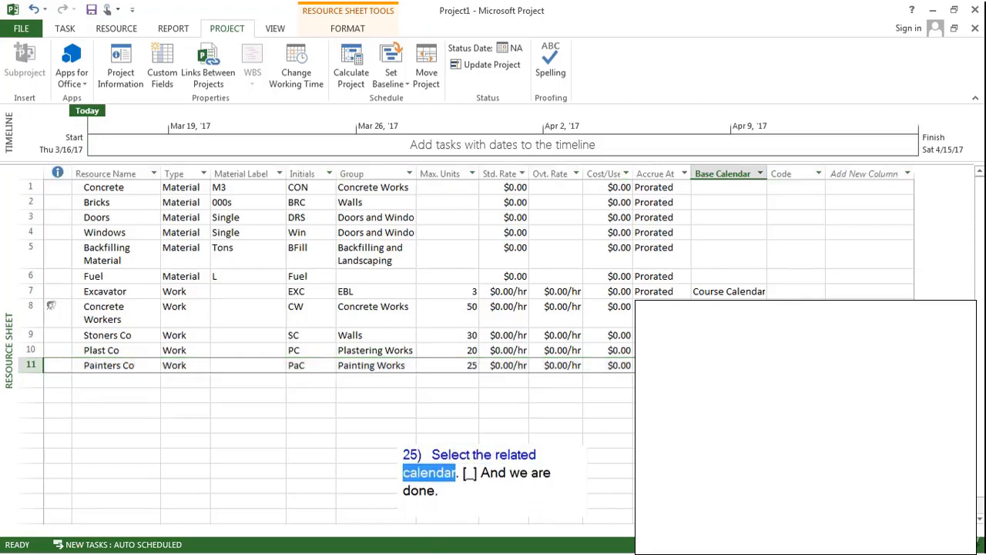
key("F2")
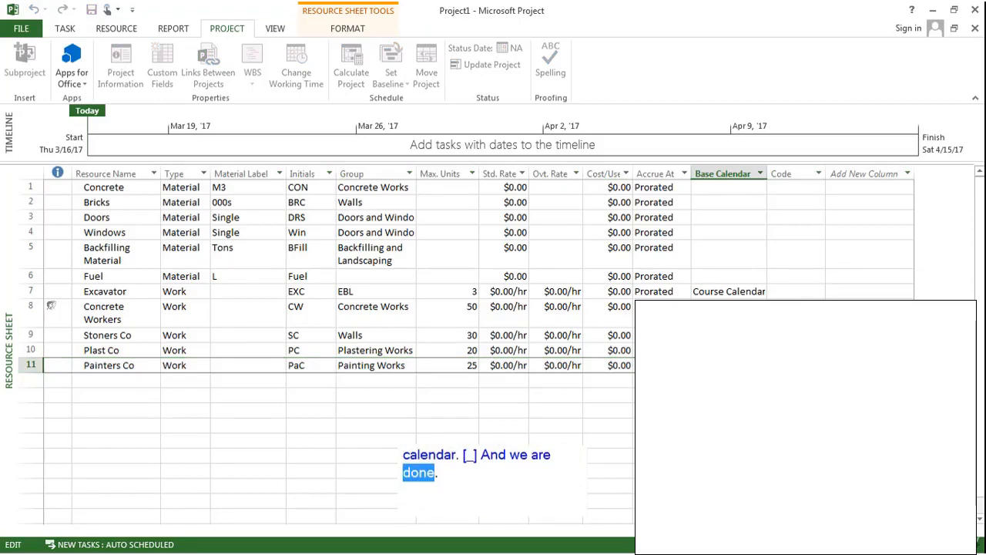
key("Return")
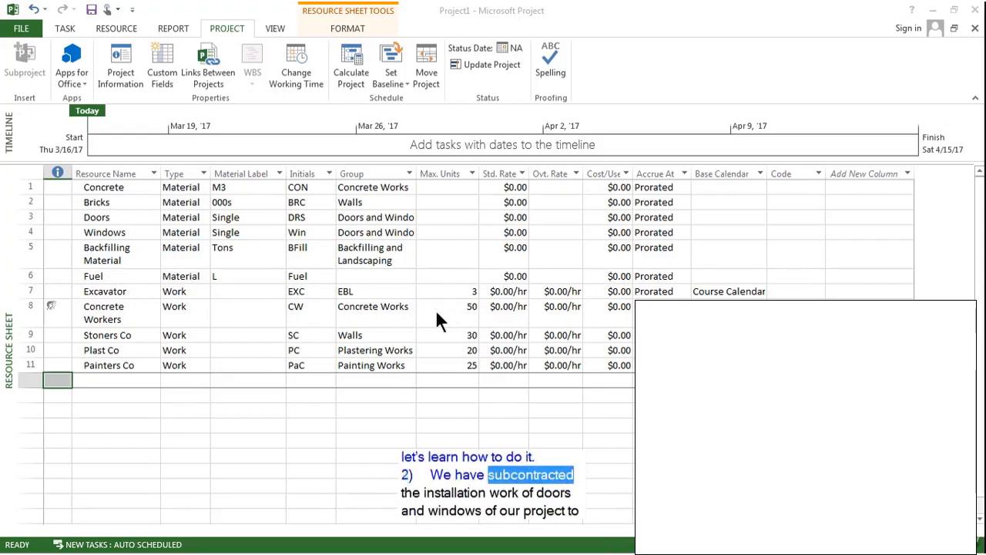
Step: Add a work resource named DW in the twelfth row and give it the initials DW
left_click(127, 386)
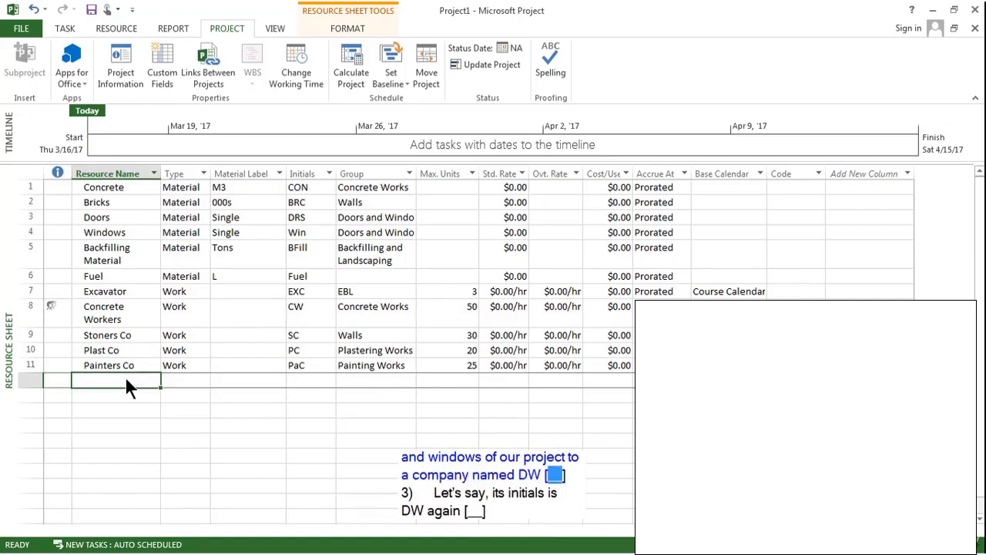
type("DW")
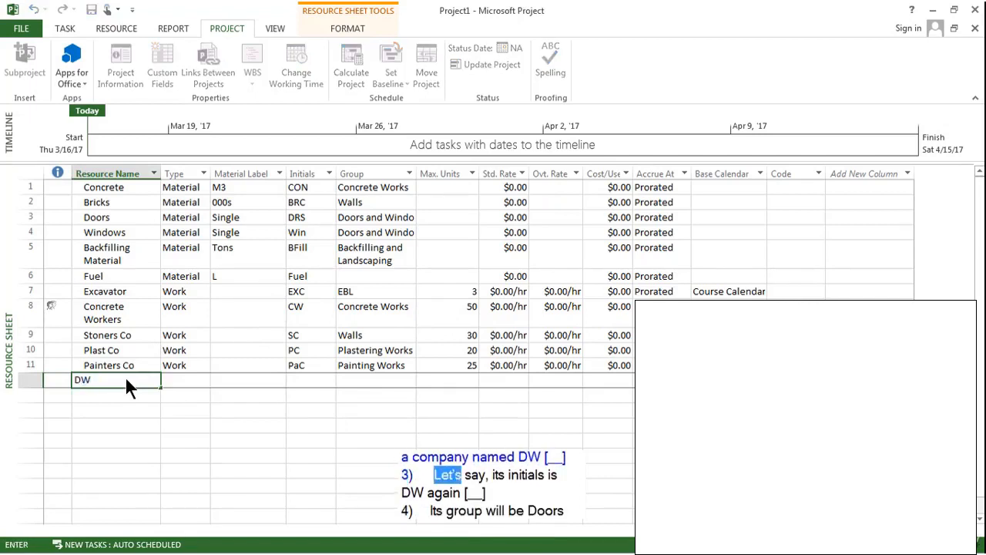
left_click(310, 381)
type("DW")
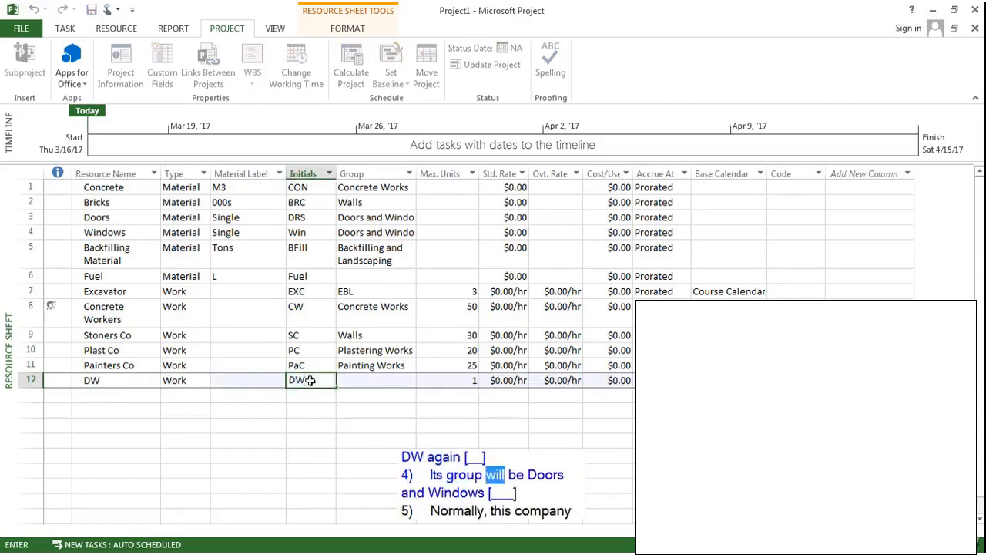
Step: Assign the DW resource to the group doors and Windows and set its maximum units to 20
left_click(408, 375)
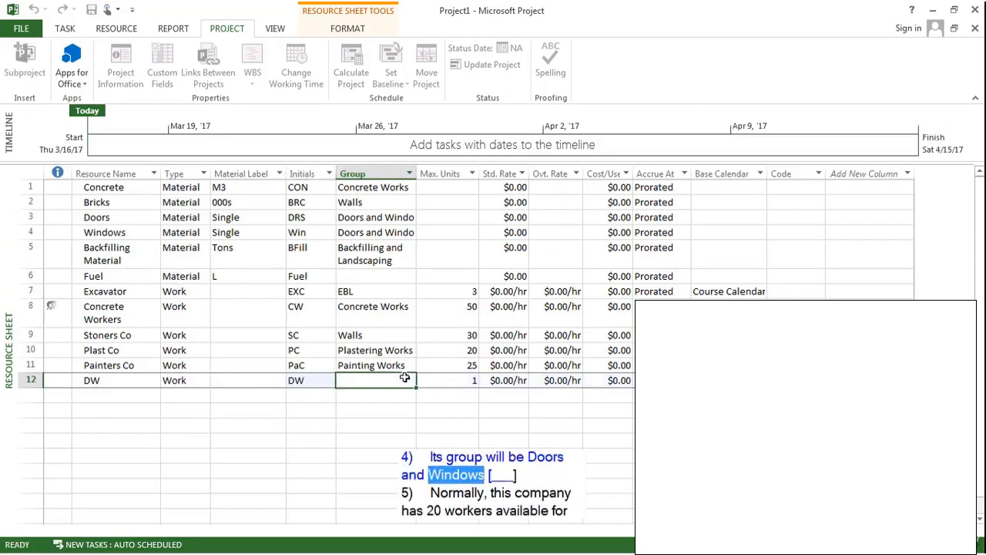
type("doors and Windows")
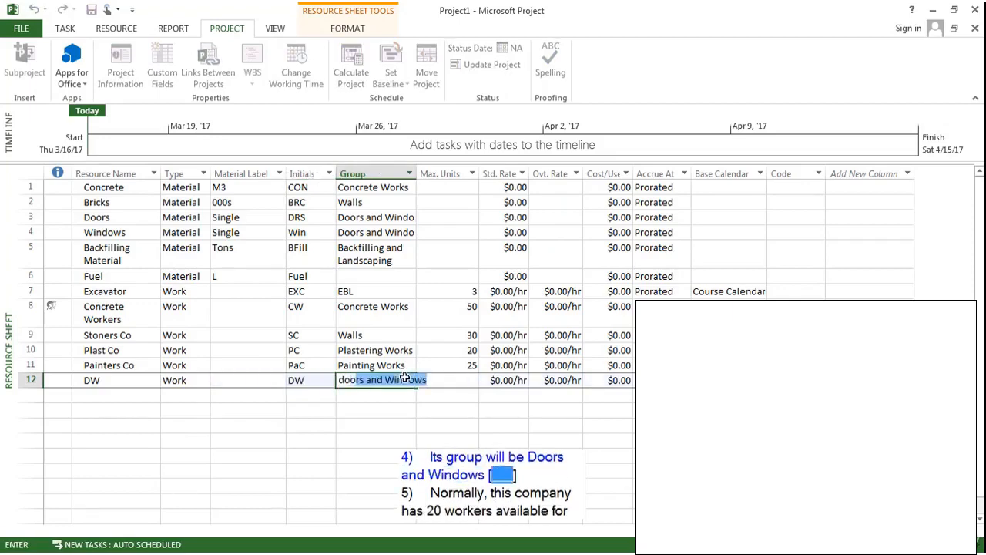
left_click(471, 379)
type("1")
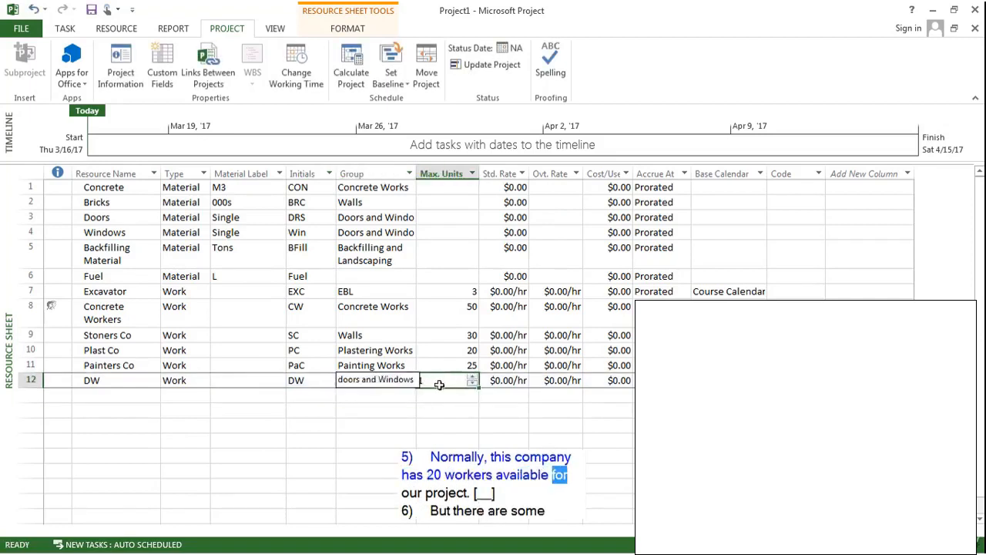
type("0")
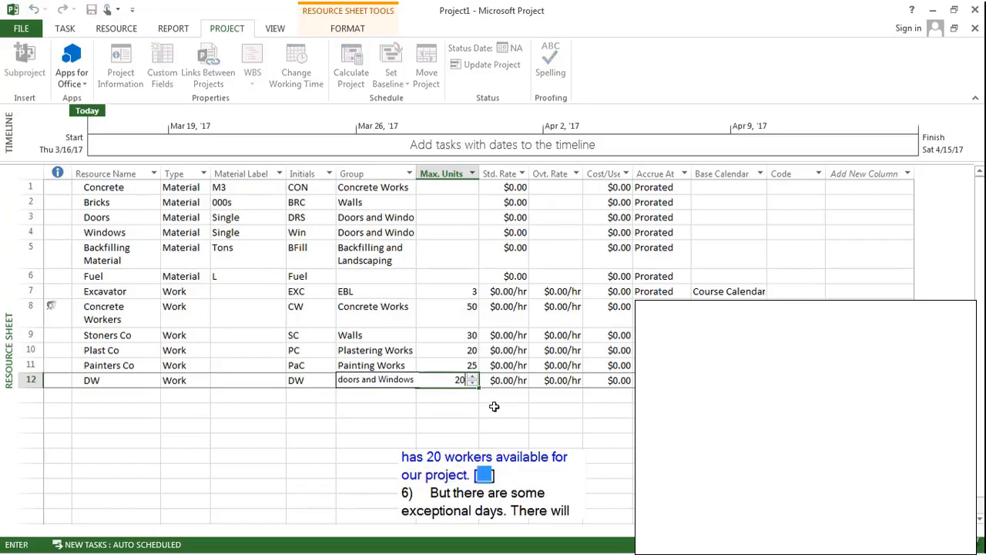
left_click(505, 378)
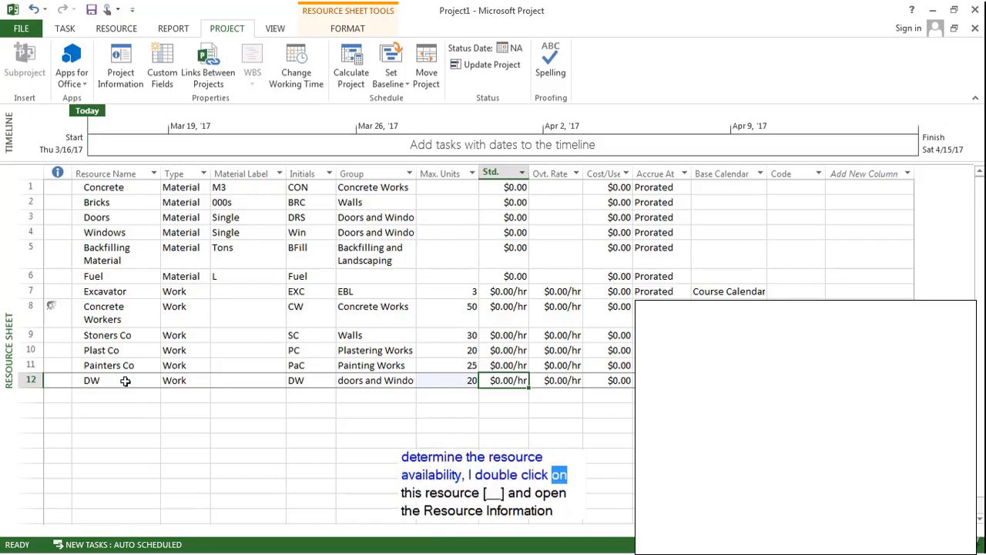
Step: In the DW resource's information, end the first availability period of 20 units on 8/9/2017
double_click(83, 380)
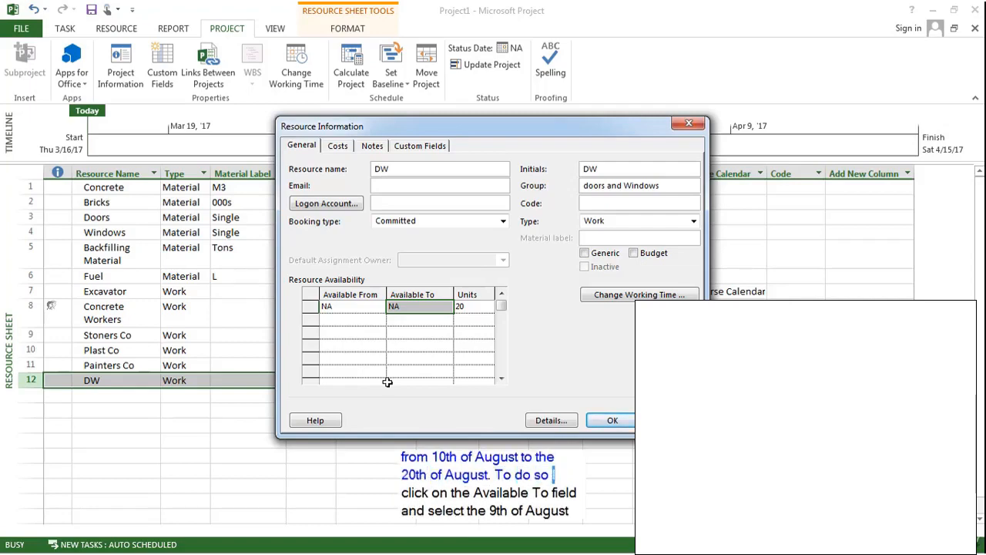
left_click(439, 305)
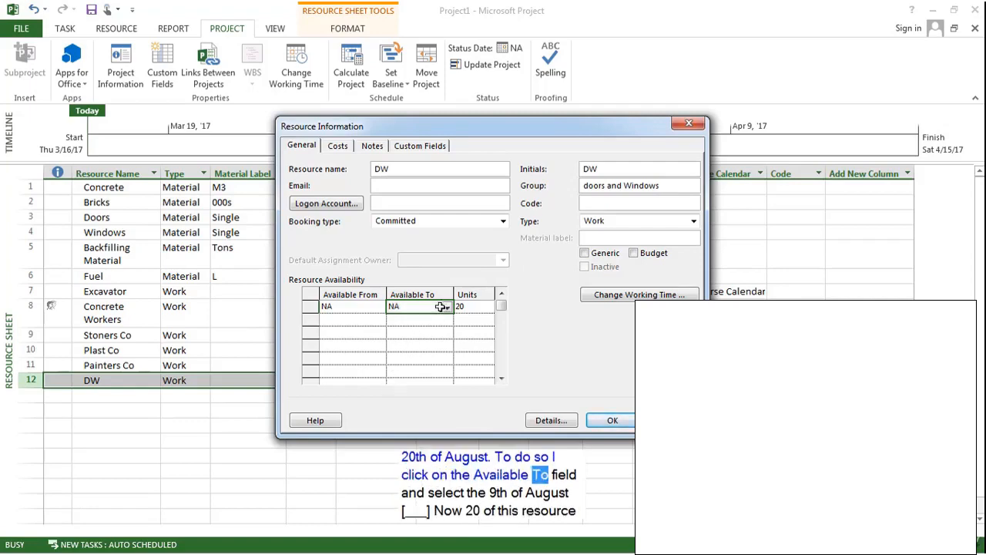
left_click(445, 306)
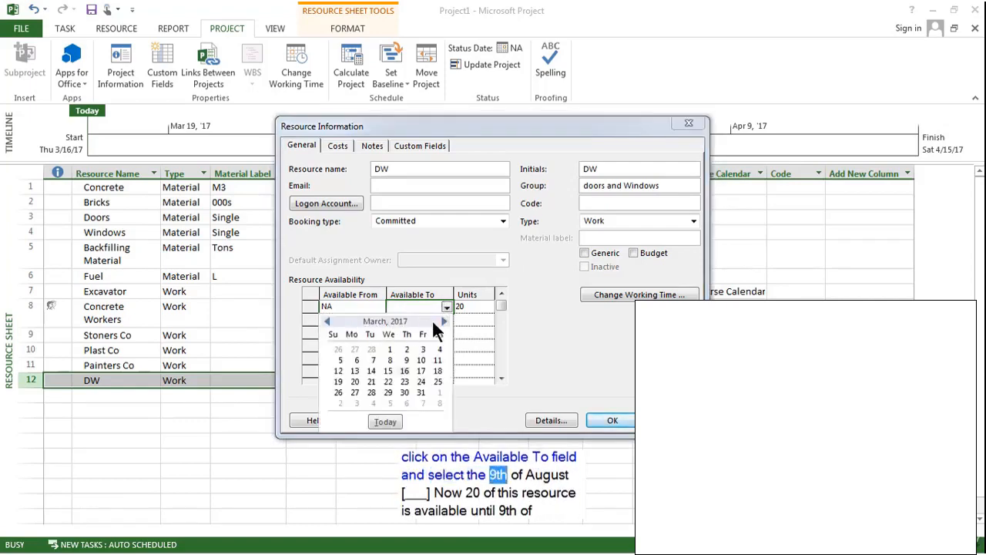
left_click(444, 321)
left_click(445, 320)
left_click(444, 321)
left_click(445, 320)
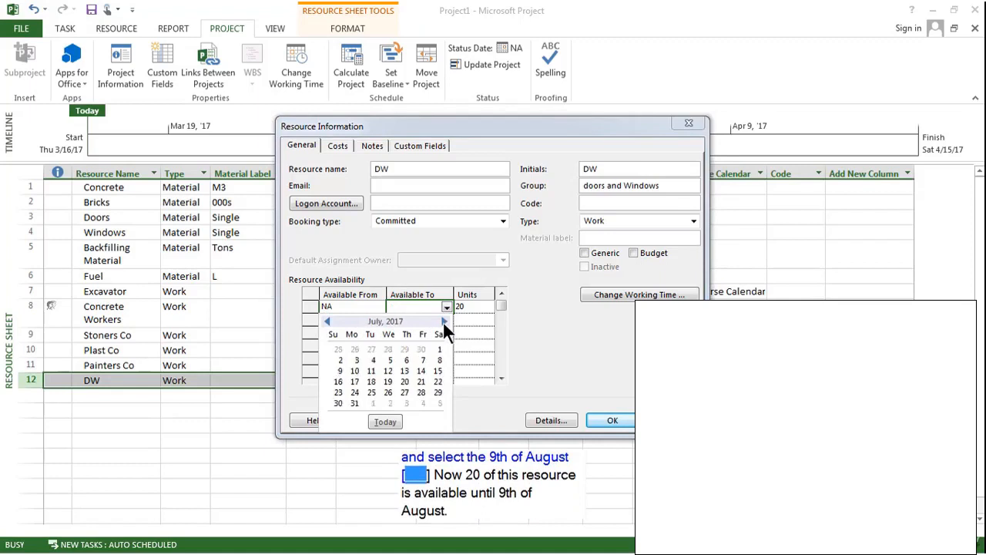
left_click(444, 320)
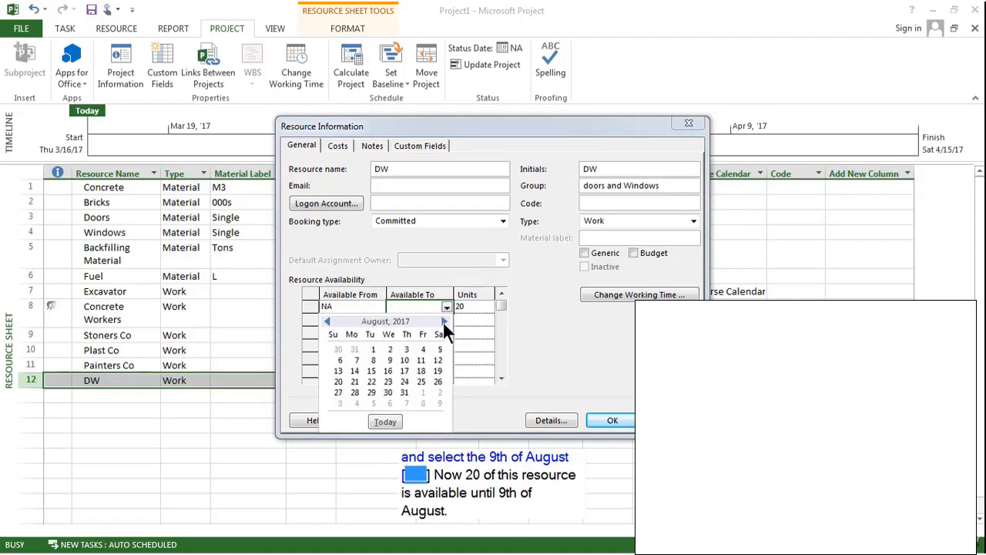
left_click(390, 358)
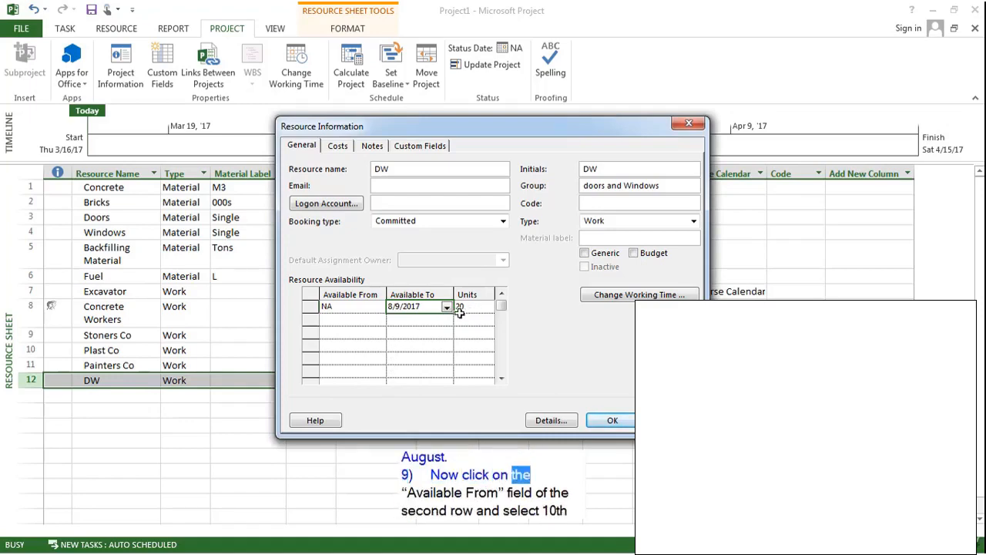
Step: Add a second availability period for DW from 8/10/2017 to 8/20/2017 with 10 units
left_click(374, 320)
left_click(376, 320)
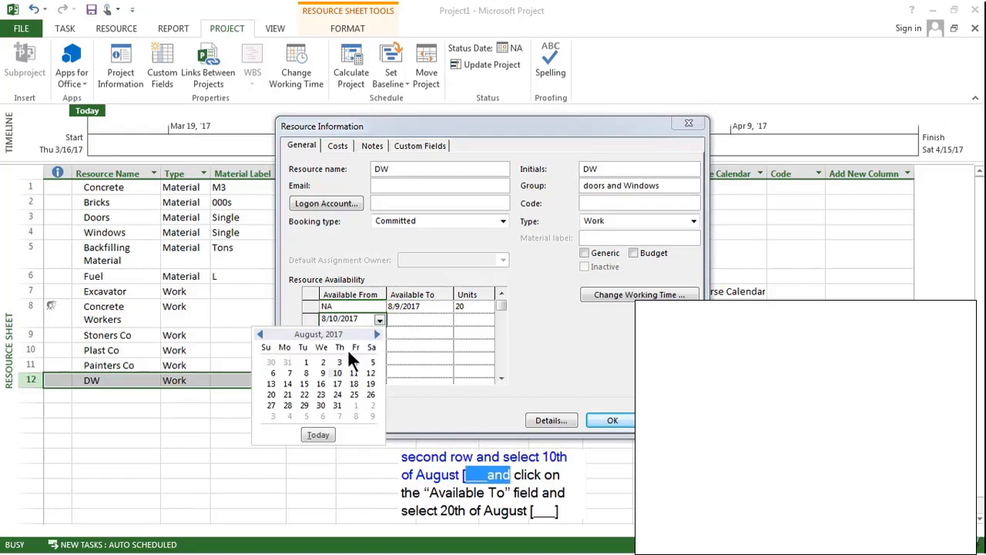
left_click(337, 374)
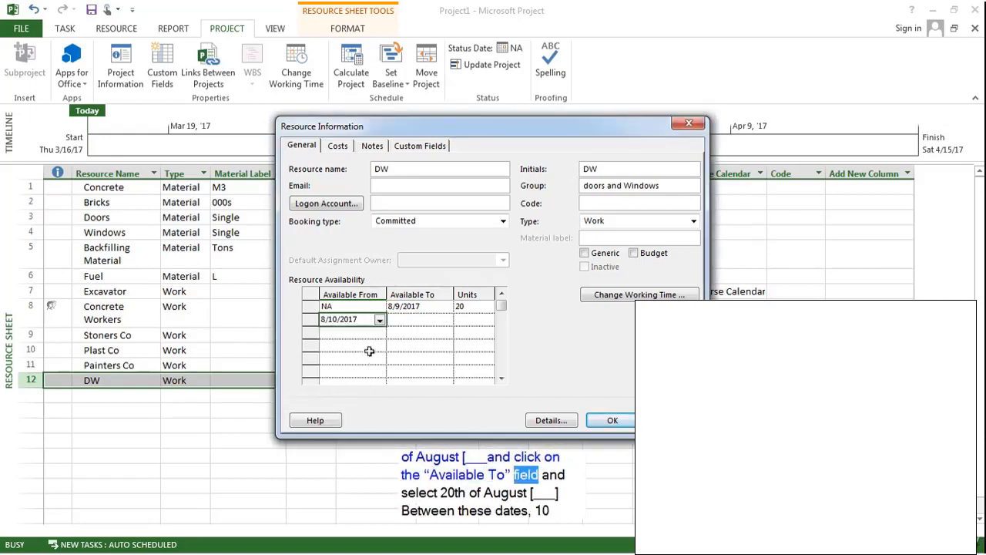
left_click(450, 319)
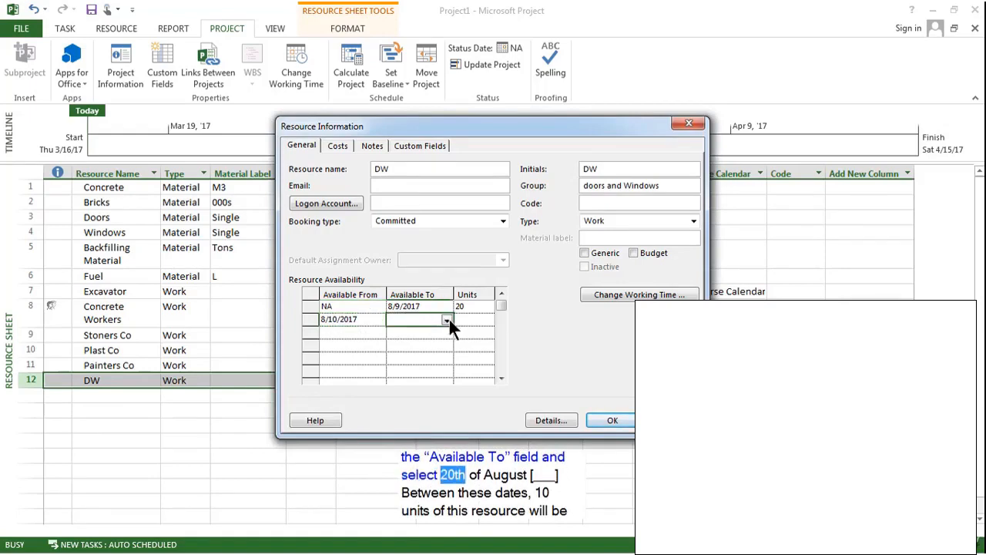
left_click(447, 319)
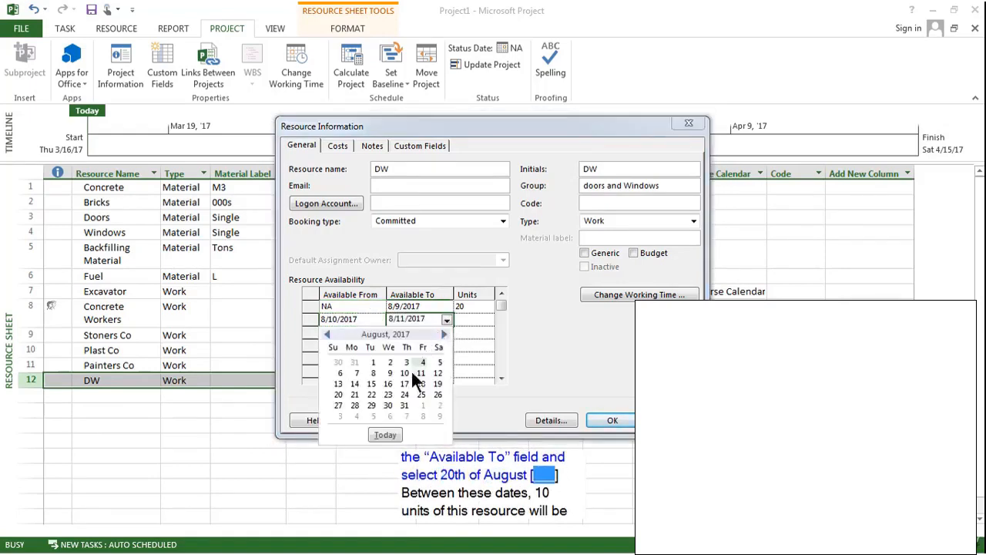
left_click(340, 393)
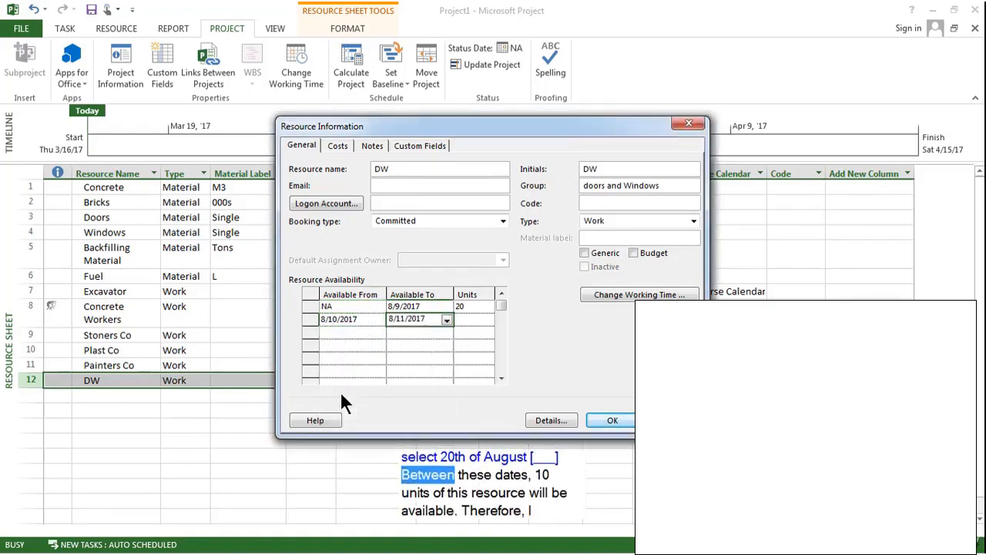
left_click(482, 319)
left_click(466, 320)
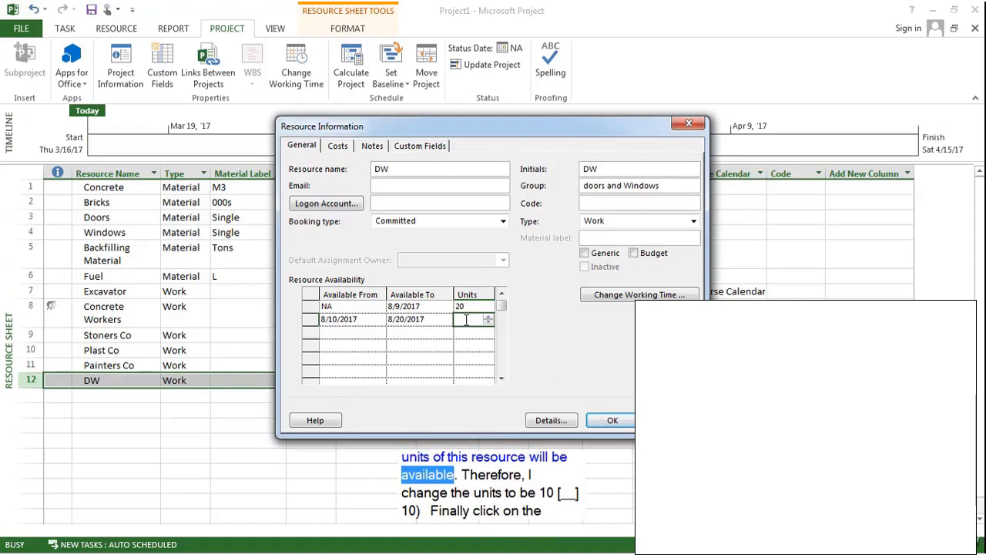
type("10")
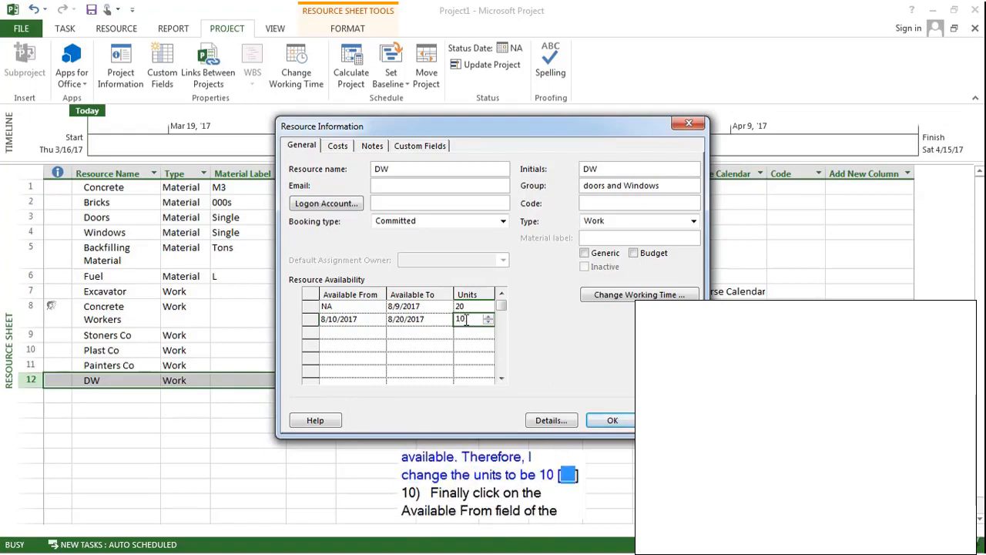
Step: Add a third availability period for DW from 8/21/2017 to NA with 20 units and accept the resource information
left_click(375, 333)
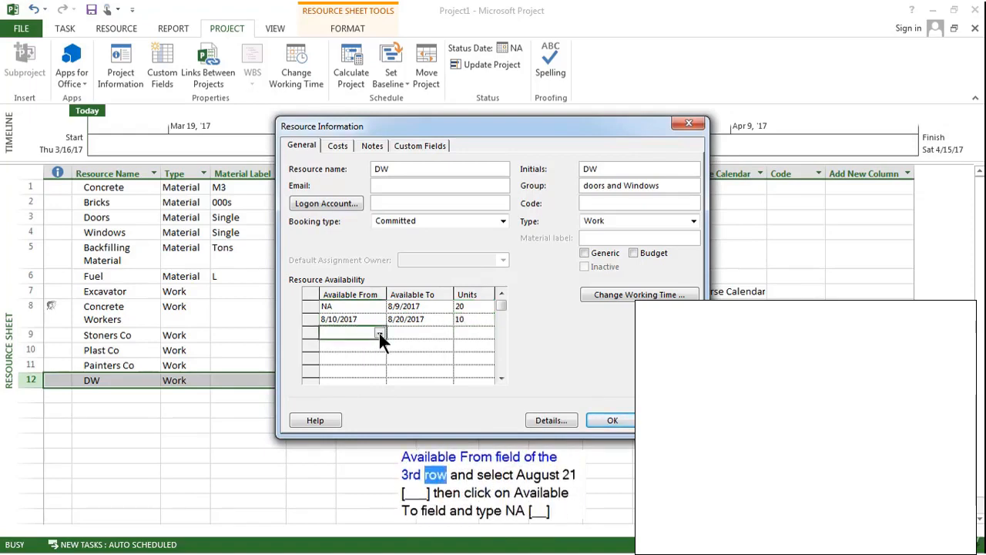
left_click(379, 332)
left_click(379, 333)
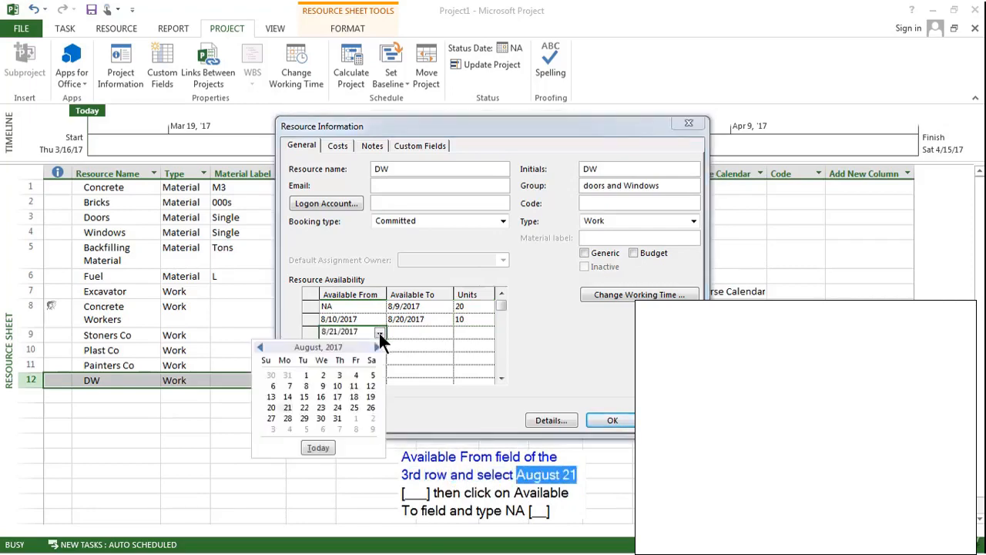
left_click(288, 408)
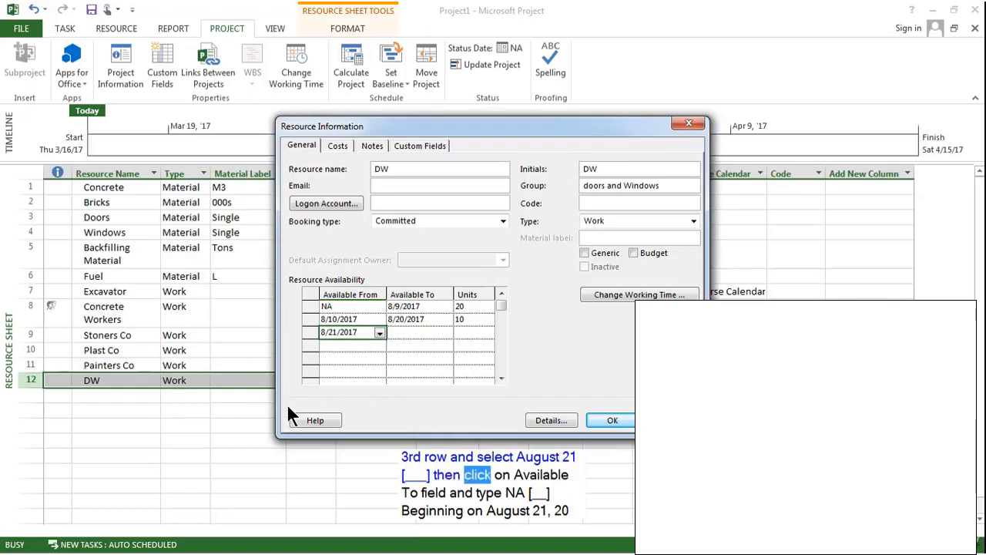
left_click(436, 333)
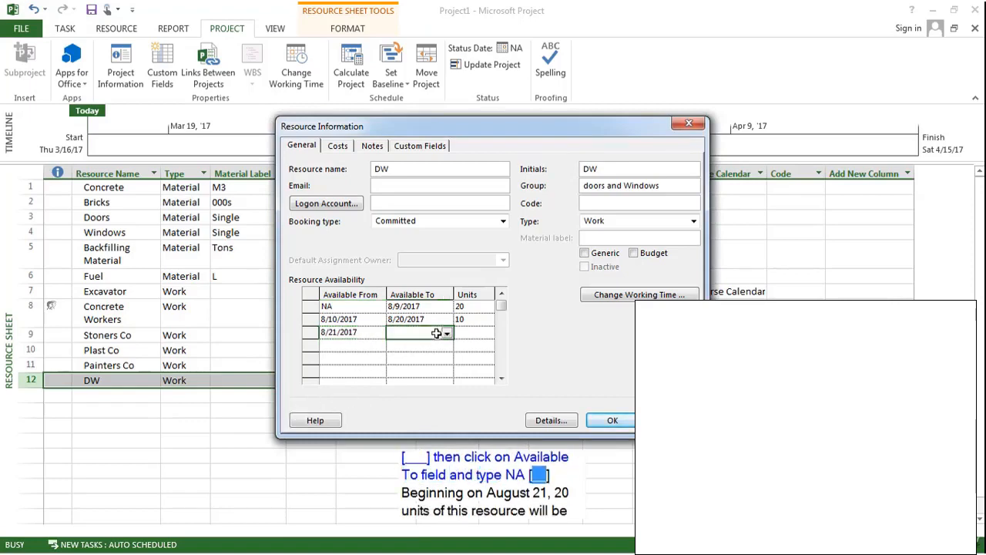
type("NA")
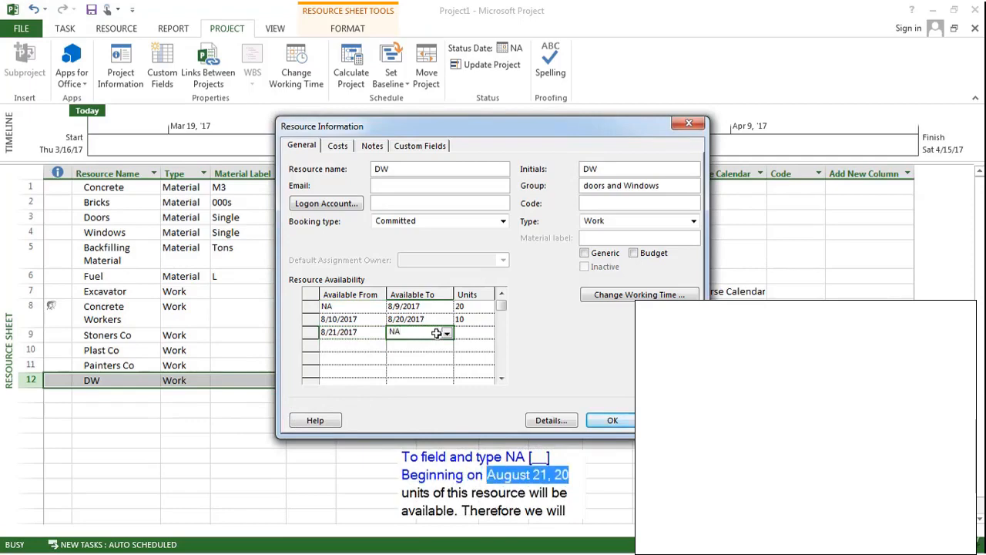
left_click(477, 332)
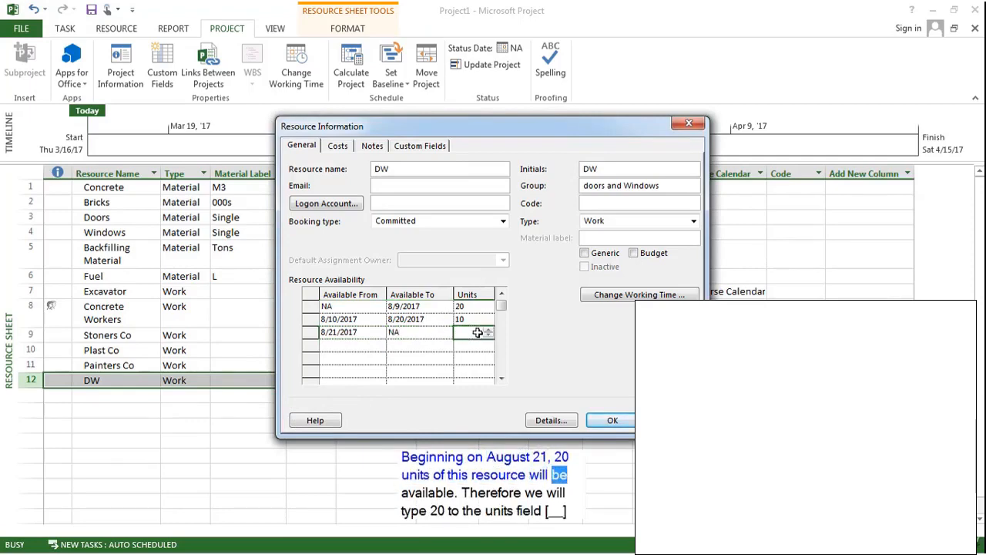
type("20")
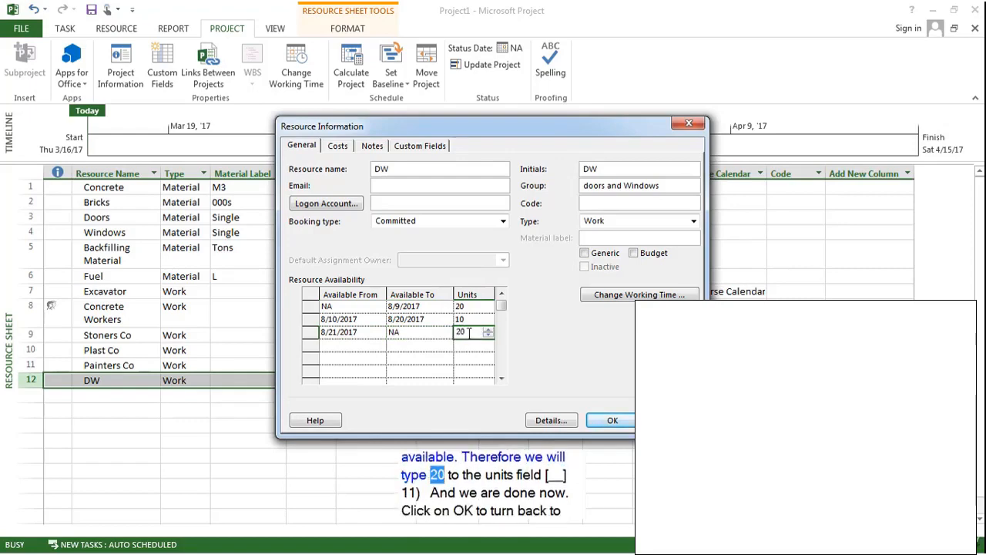
left_click(438, 334)
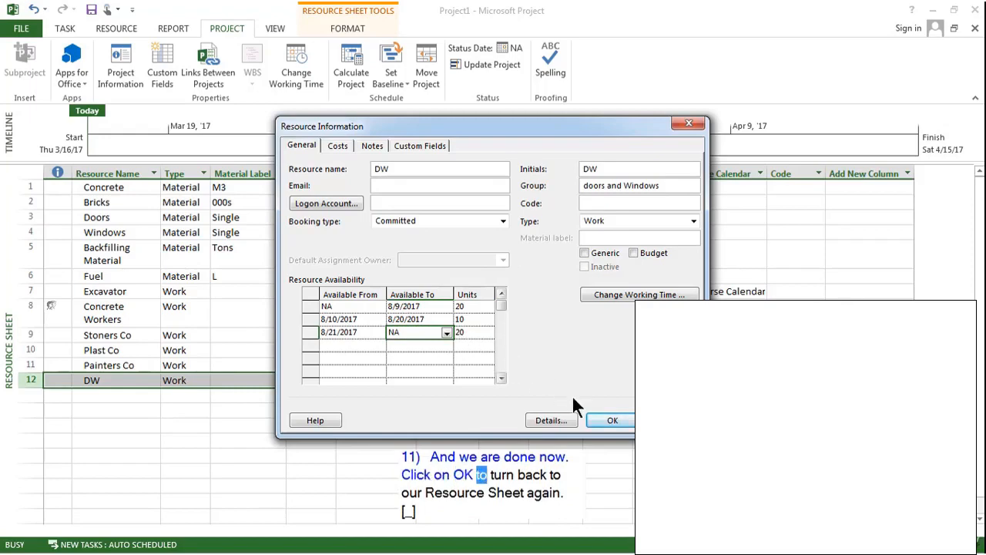
left_click(609, 420)
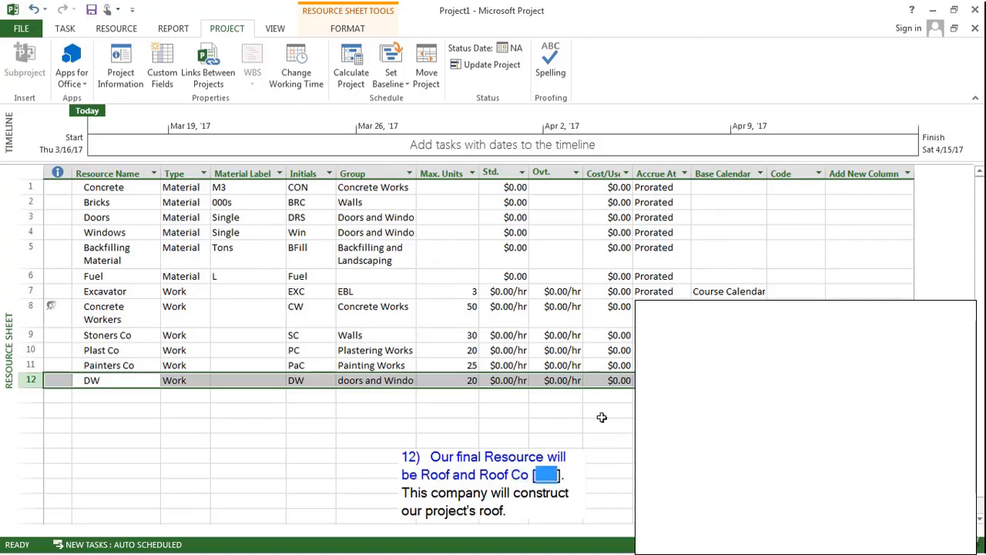
Step: Add a work resource named Roof&Roof Co in the thirteenth row and give it the initials RR
left_click(148, 398)
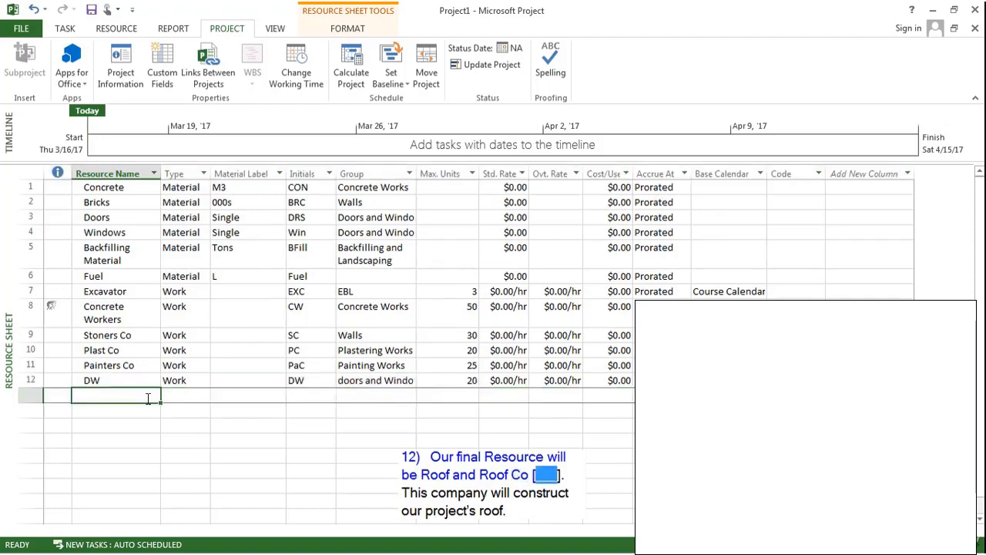
type("Roof")
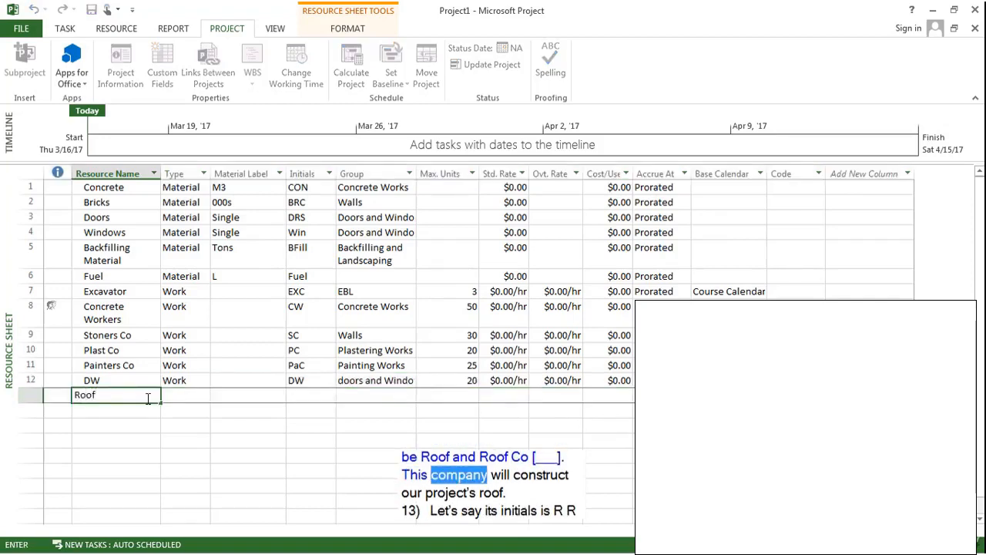
type("&")
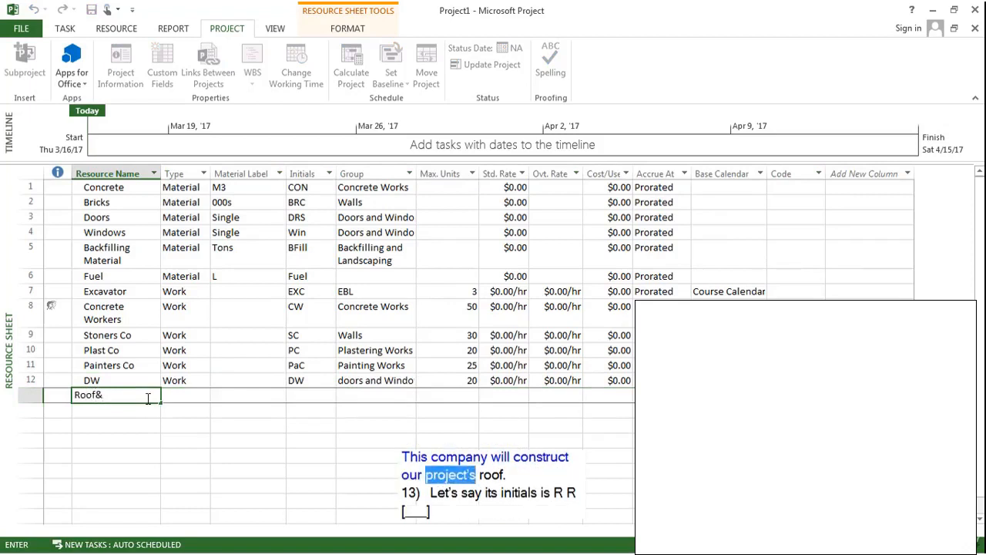
type("Roof Co")
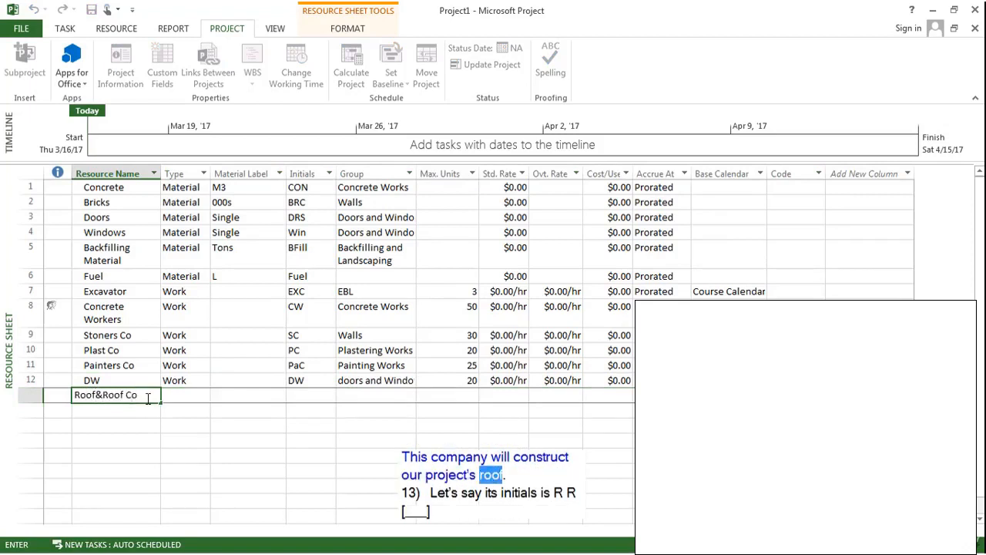
left_click(314, 395)
type("R")
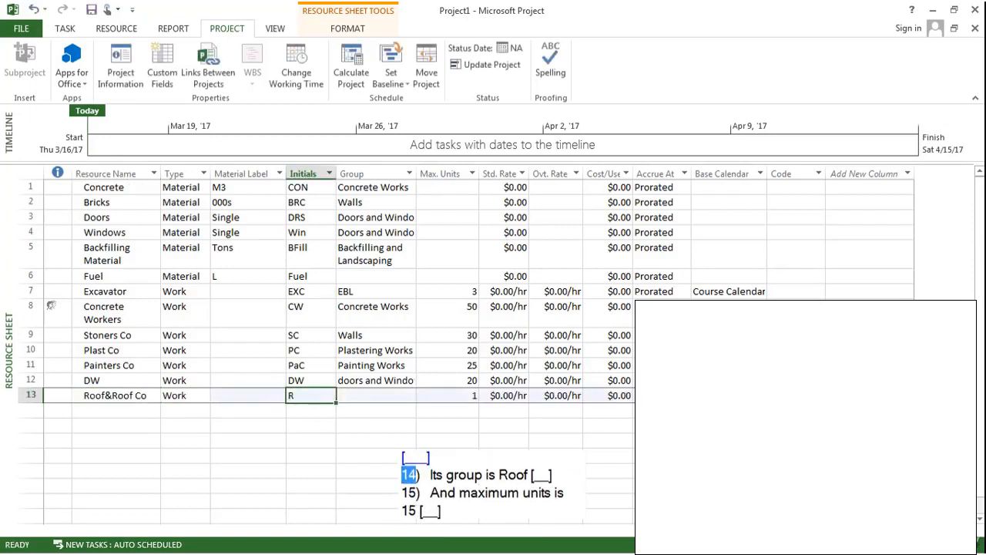
type("R")
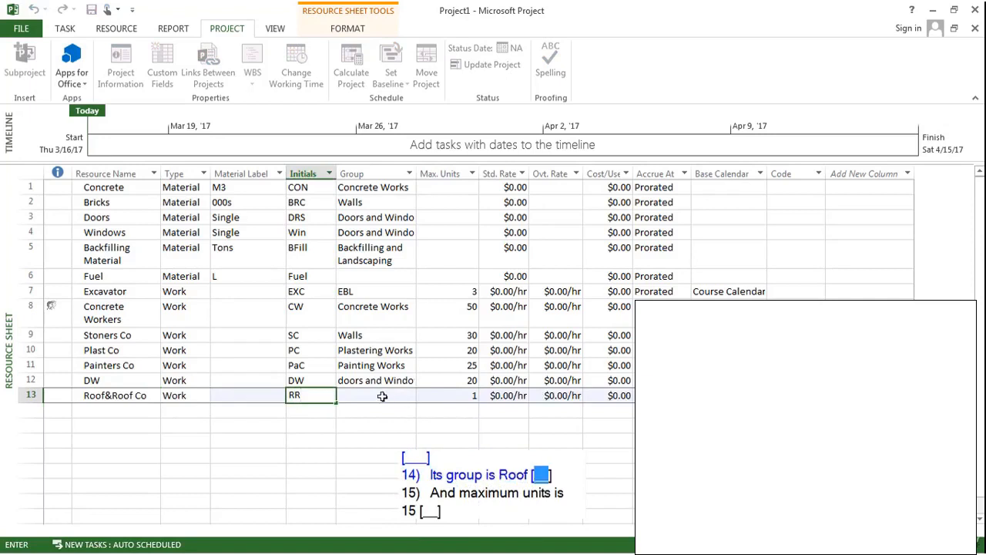
Step: Assign the Roof&Roof Co resource to the group Roof and set its maximum units to 15
left_click(382, 396)
type("R")
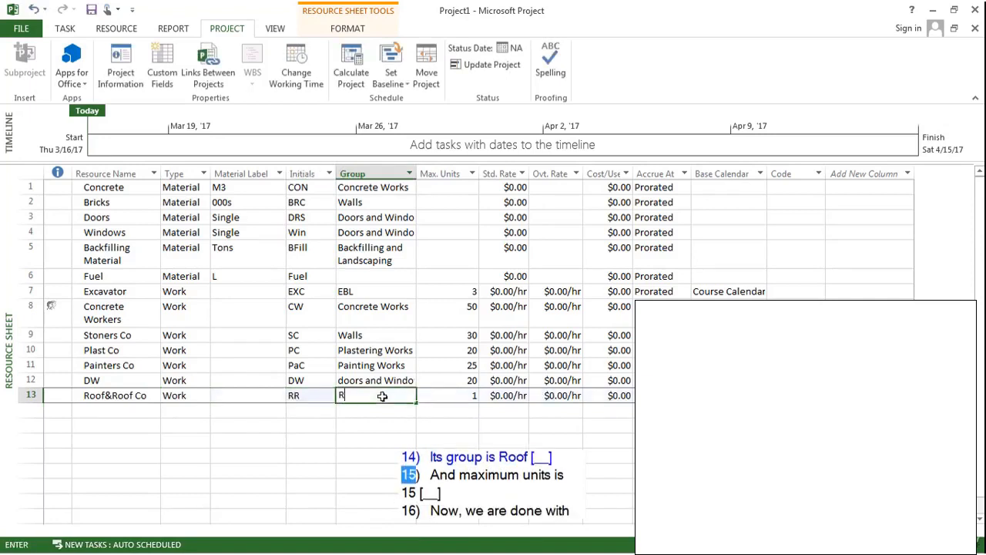
type("oof")
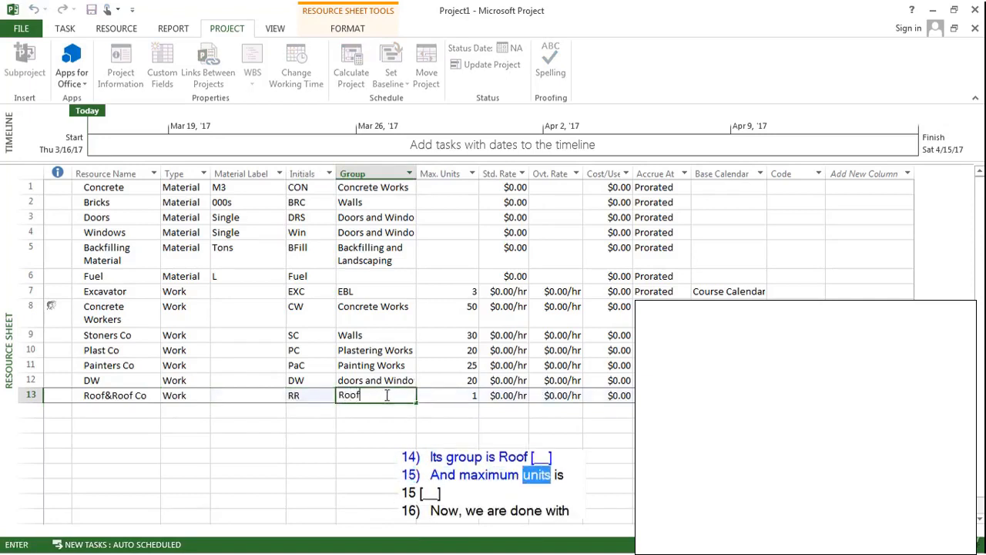
left_click(458, 395)
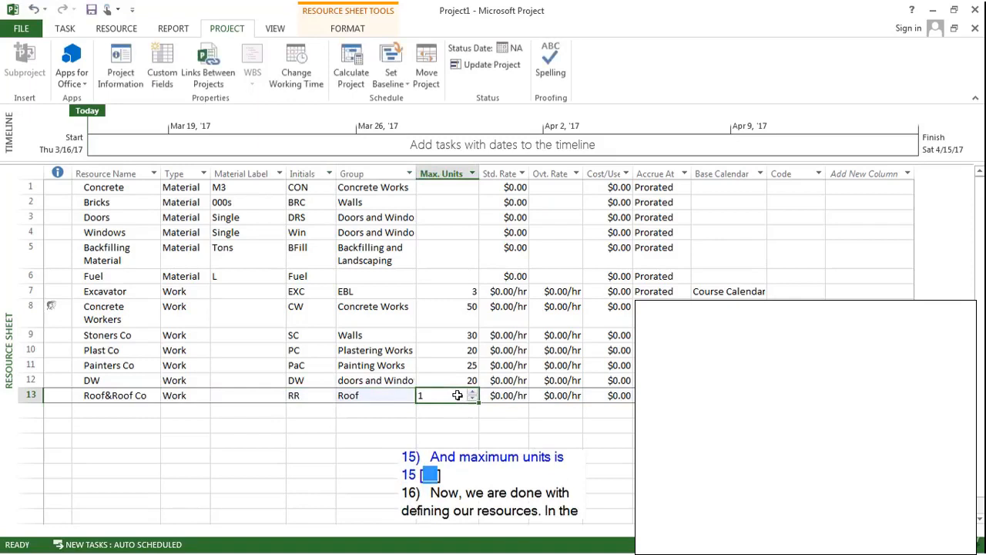
type("15")
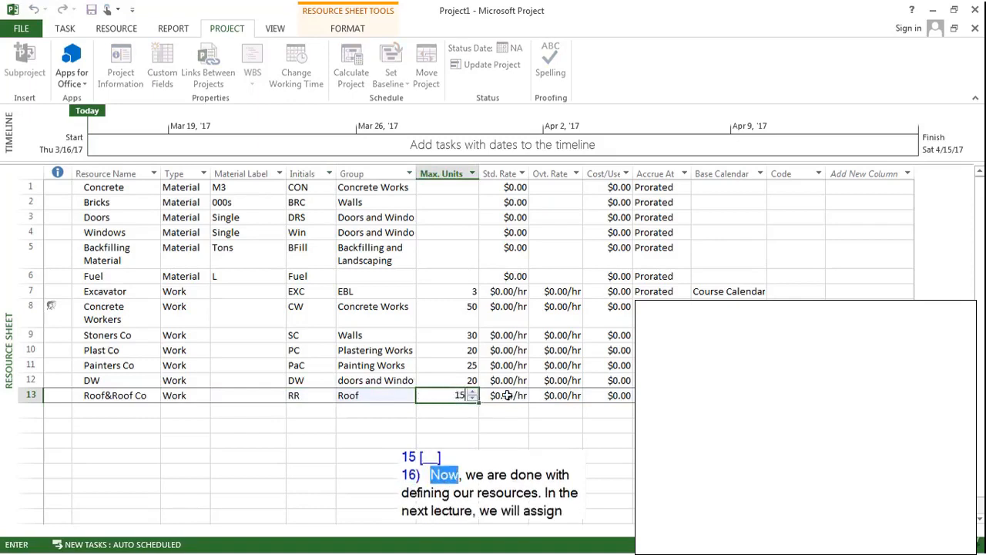
left_click(507, 395)
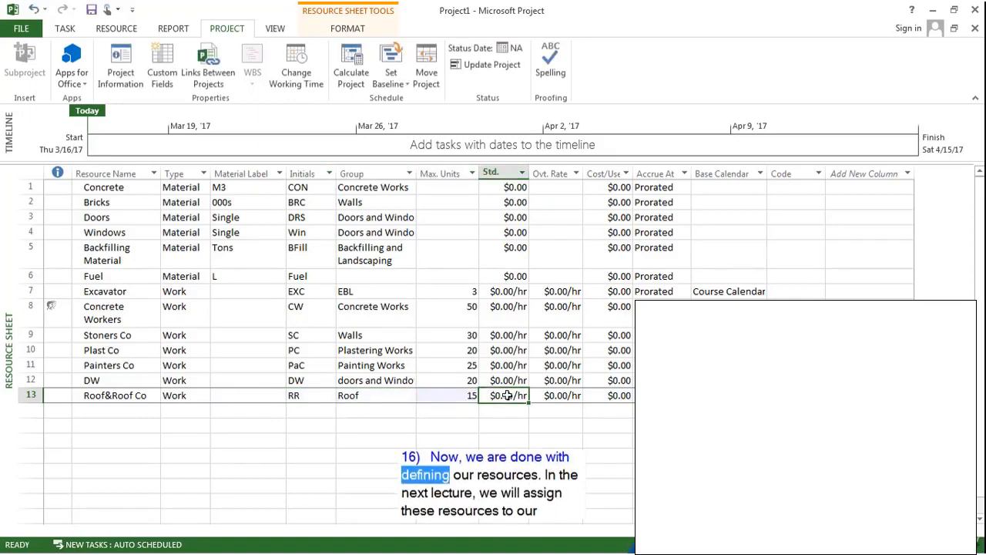
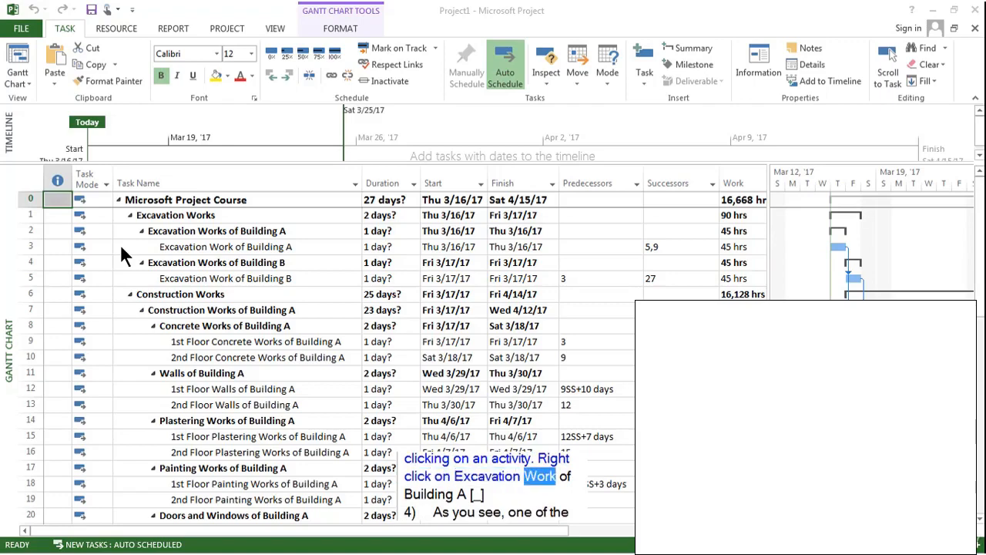
right_click(120, 244)
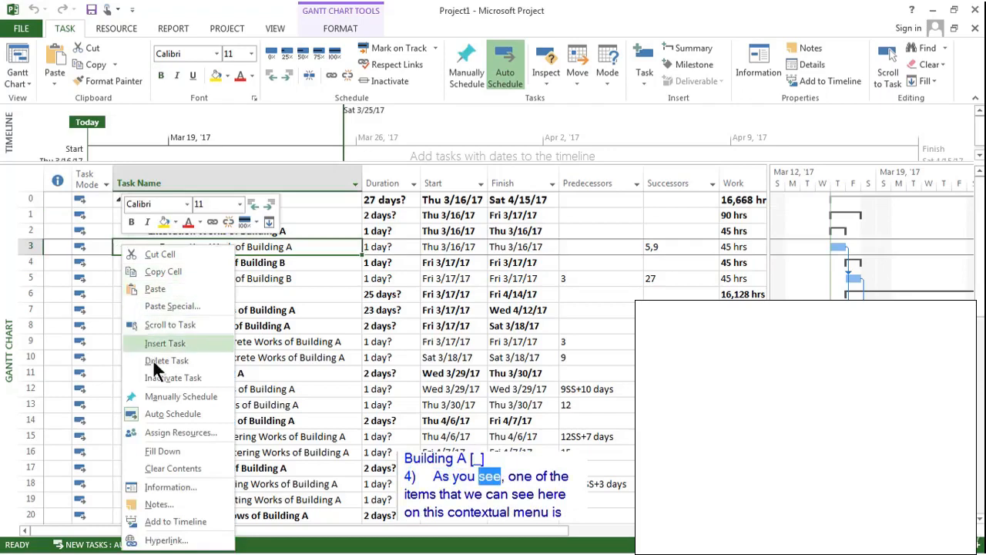
left_click(187, 432)
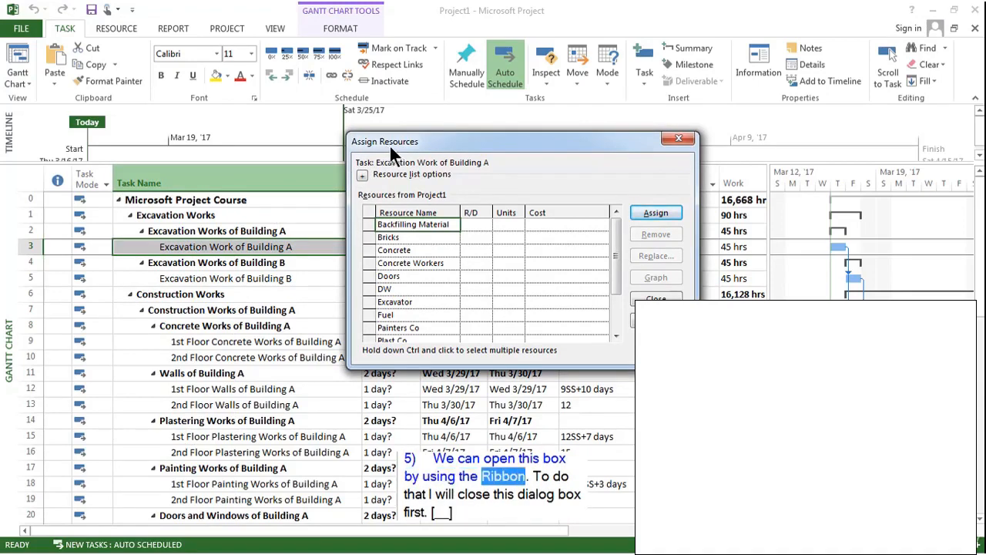
left_click(675, 139)
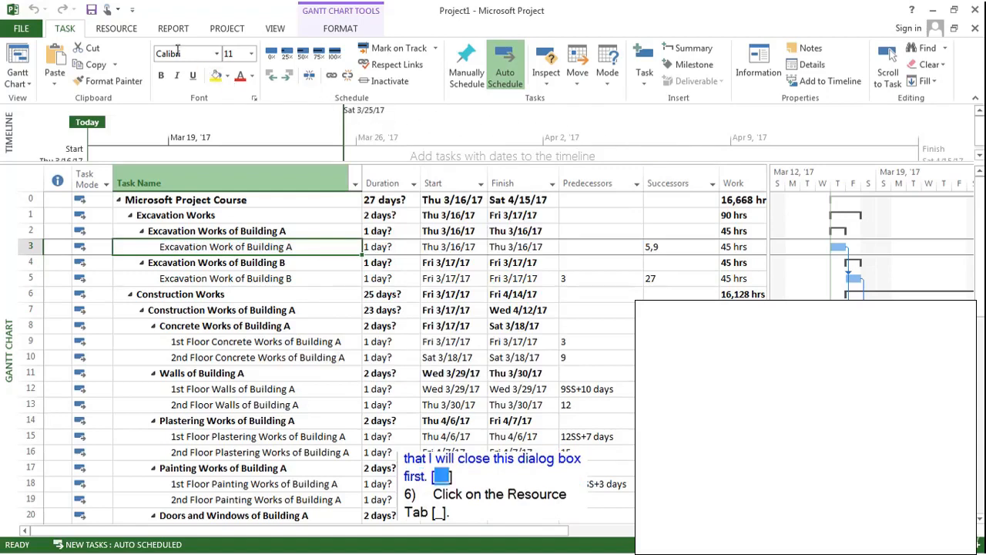
Step: Assign the Excavator resource to the task Excavation Work of Building A
left_click(111, 28)
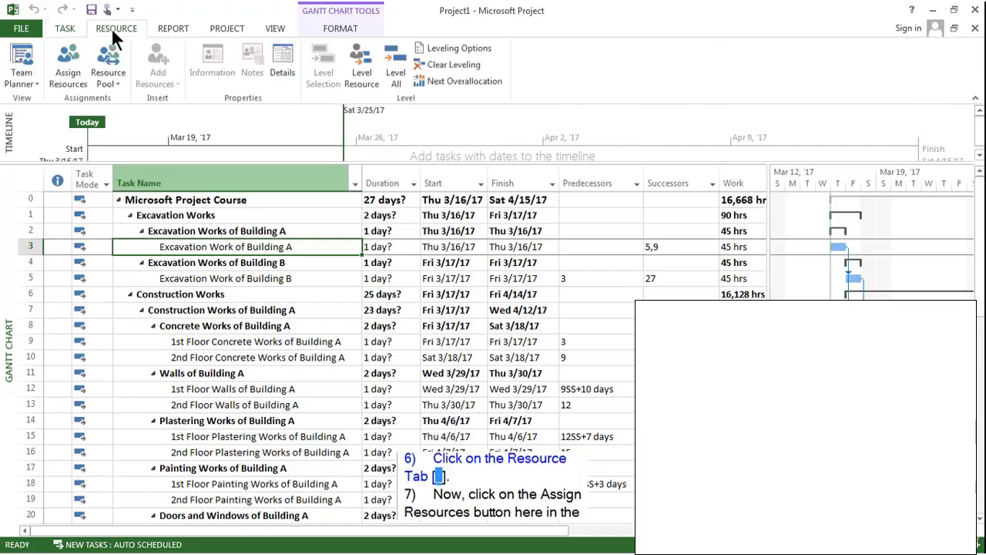
left_click(82, 60)
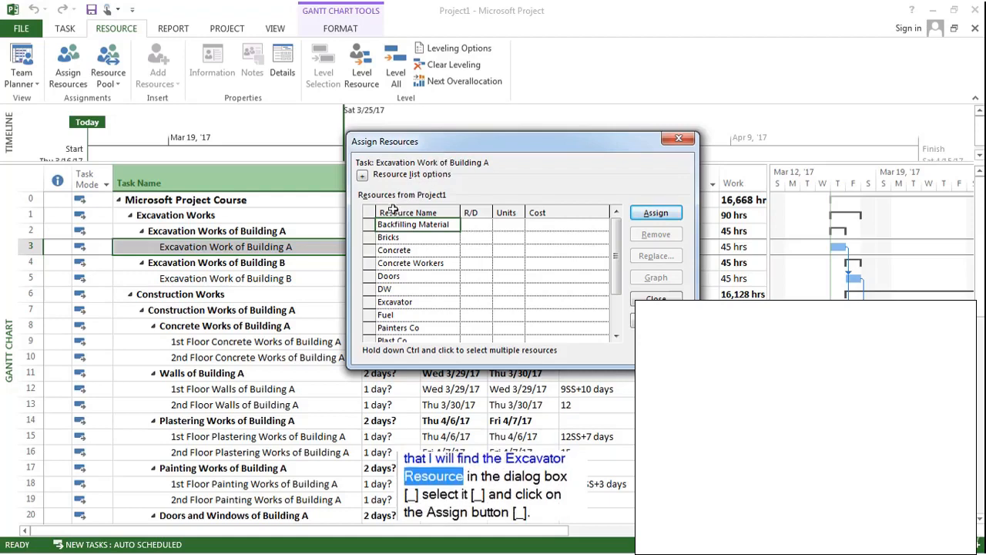
left_click(419, 302)
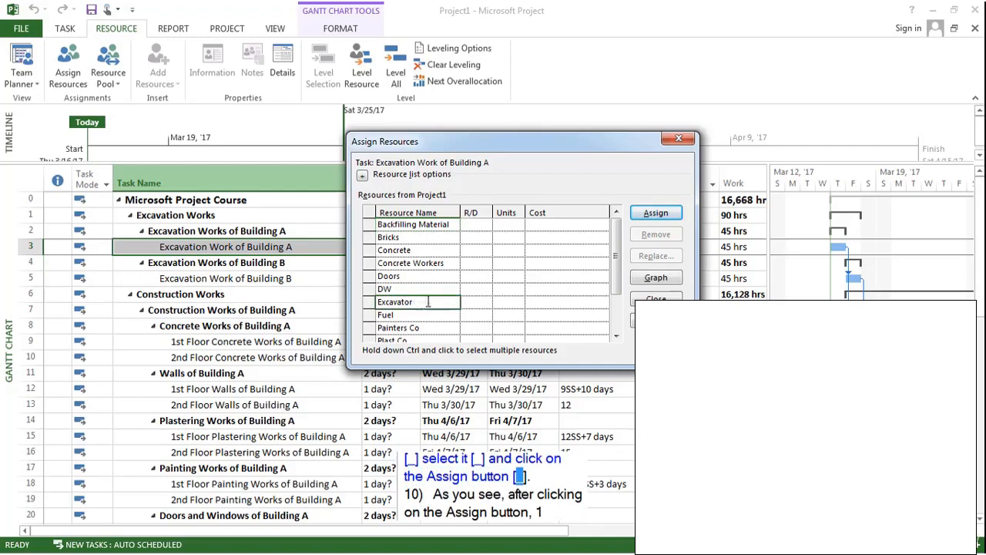
left_click(644, 215)
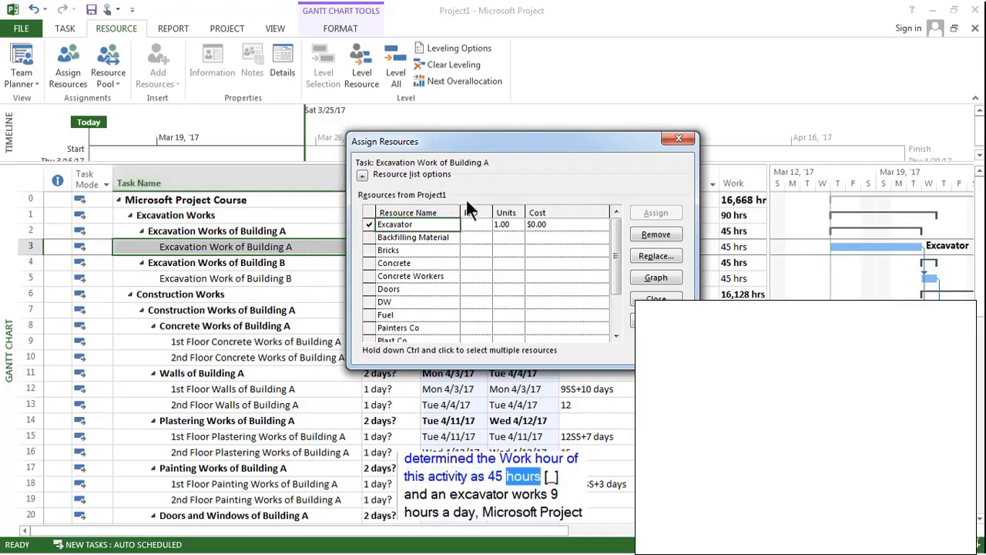
Step: Assign the Excavator resource to the task Excavation Work of Building B with 2 units
left_click_drag(515, 143, 498, 278)
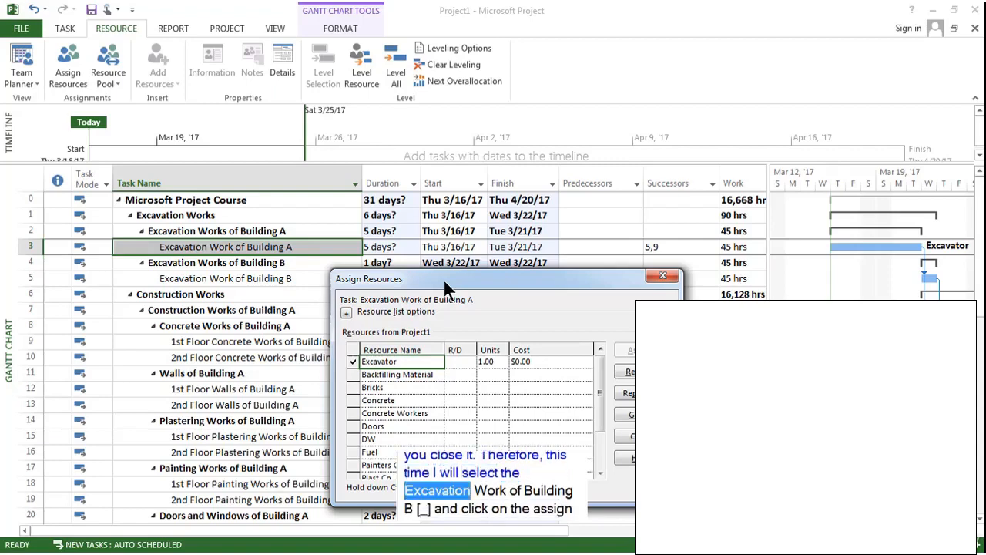
left_click(268, 281)
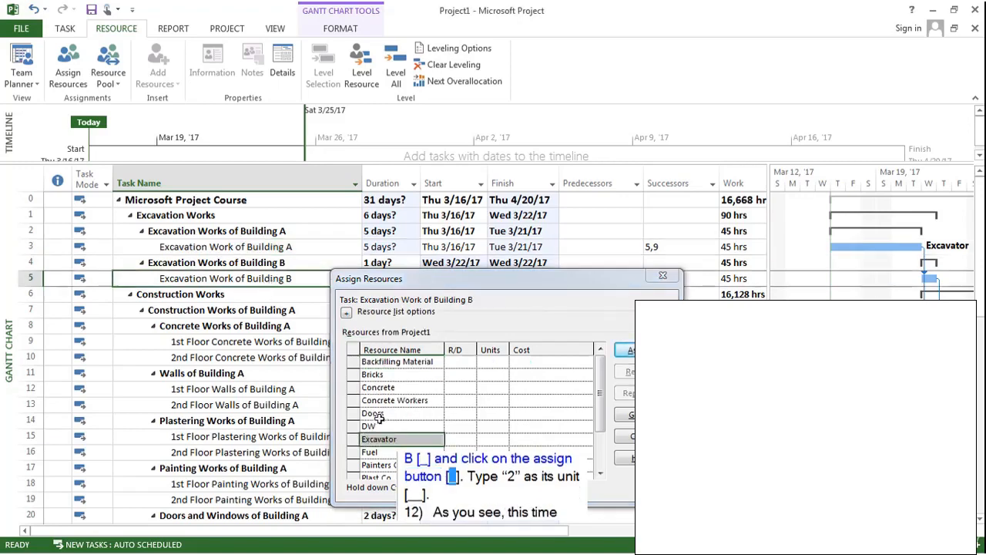
left_click(421, 439)
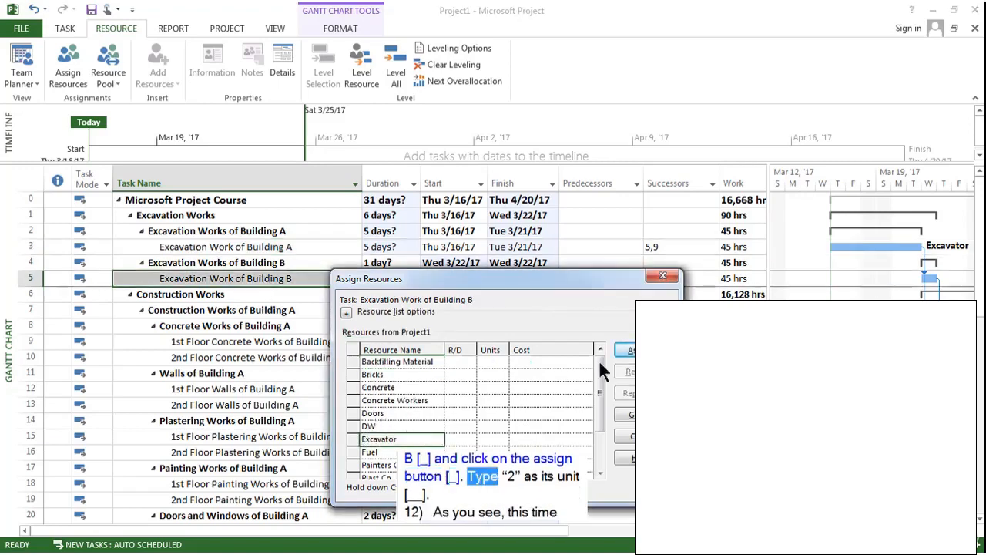
left_click(630, 351)
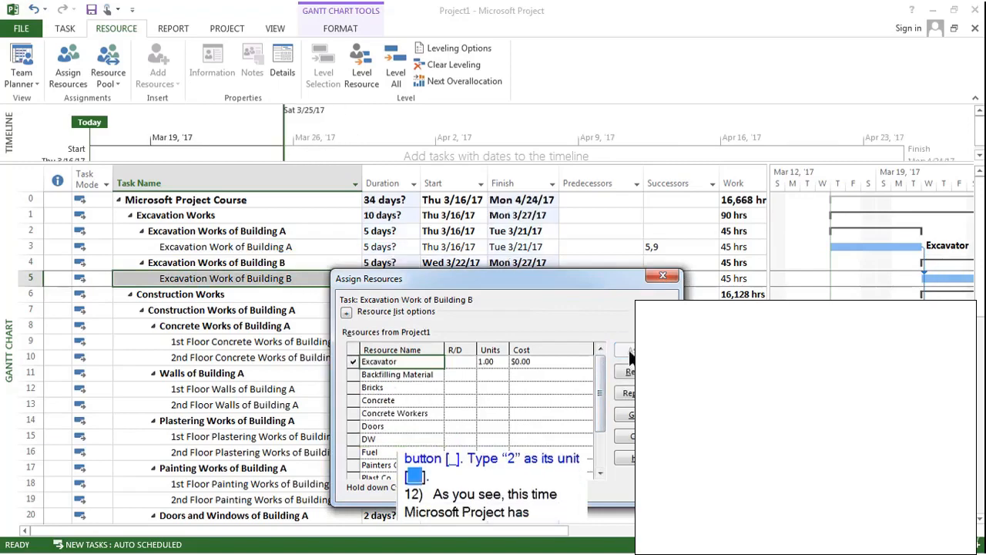
left_click(491, 361)
type("2")
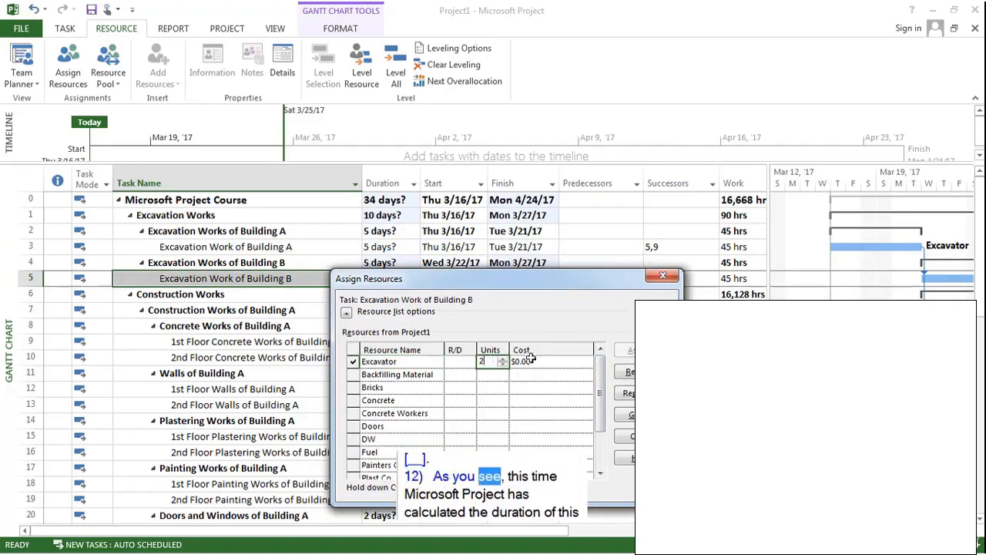
left_click(529, 361)
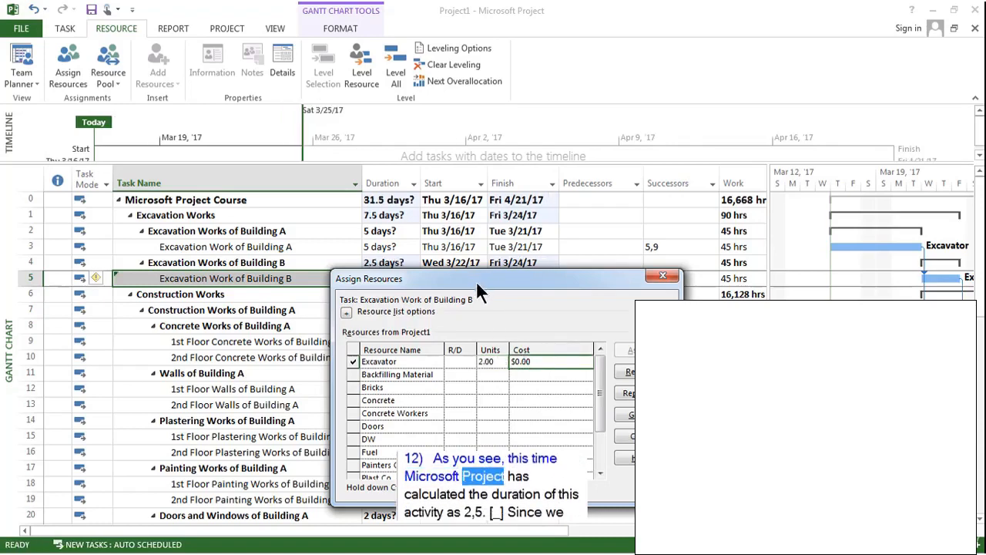
left_click_drag(476, 280, 468, 299)
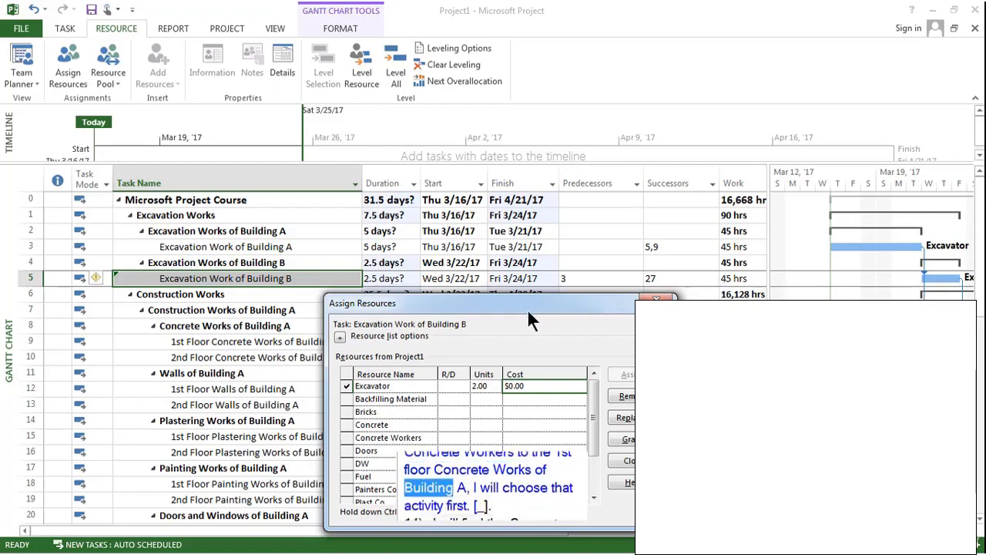
Step: Assign the Concrete Workers resource to the task 1st Floor Concrete Works of Building A with 10 units
left_click_drag(528, 312, 611, 184)
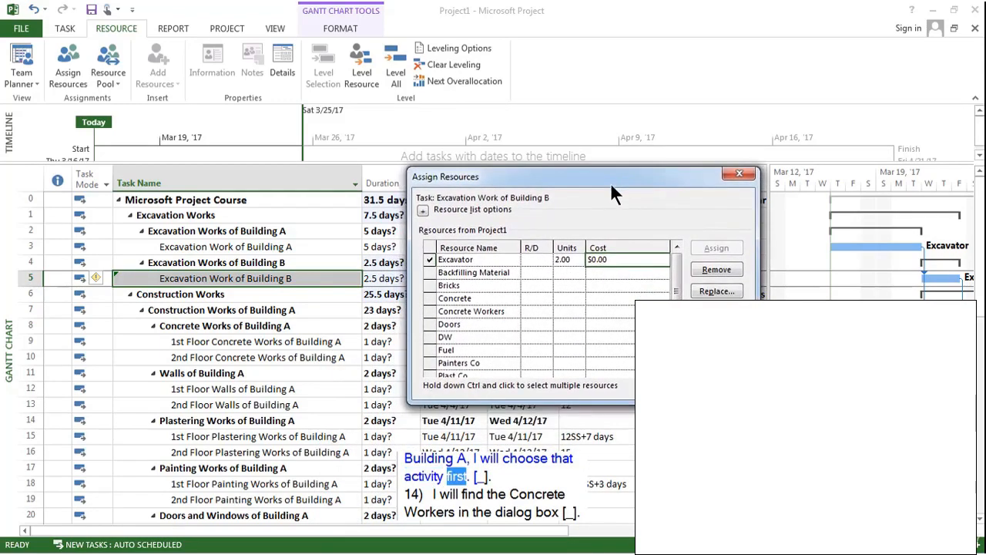
left_click(349, 341)
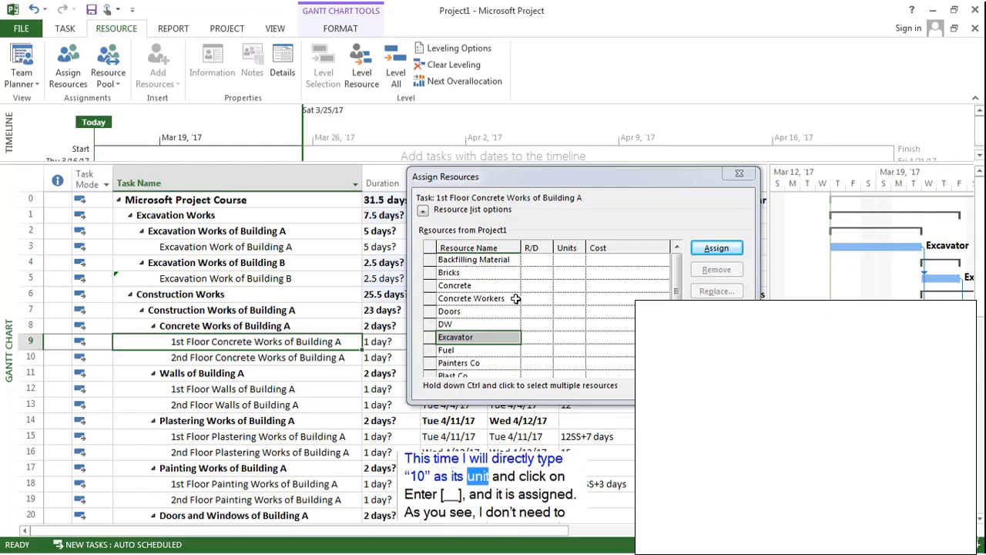
left_click(564, 298)
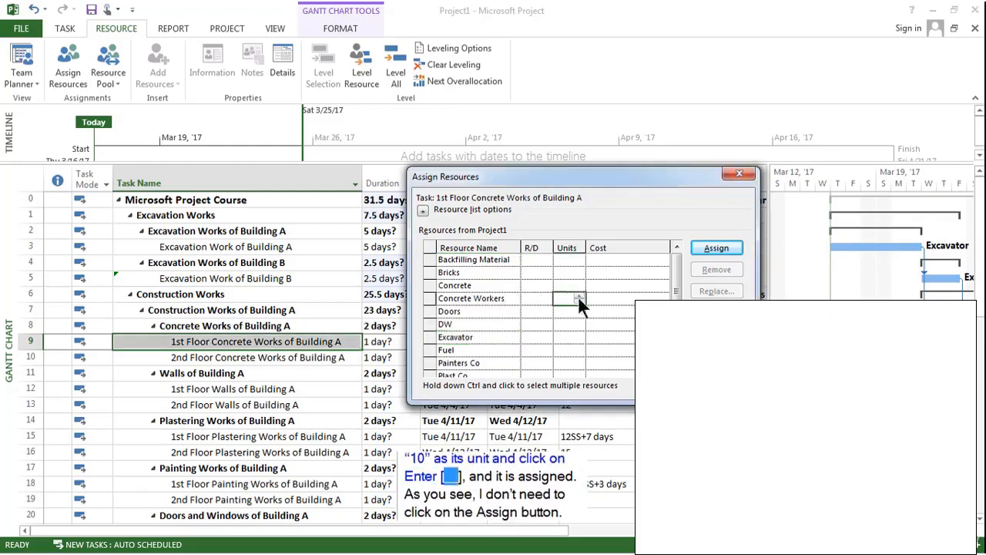
type("10")
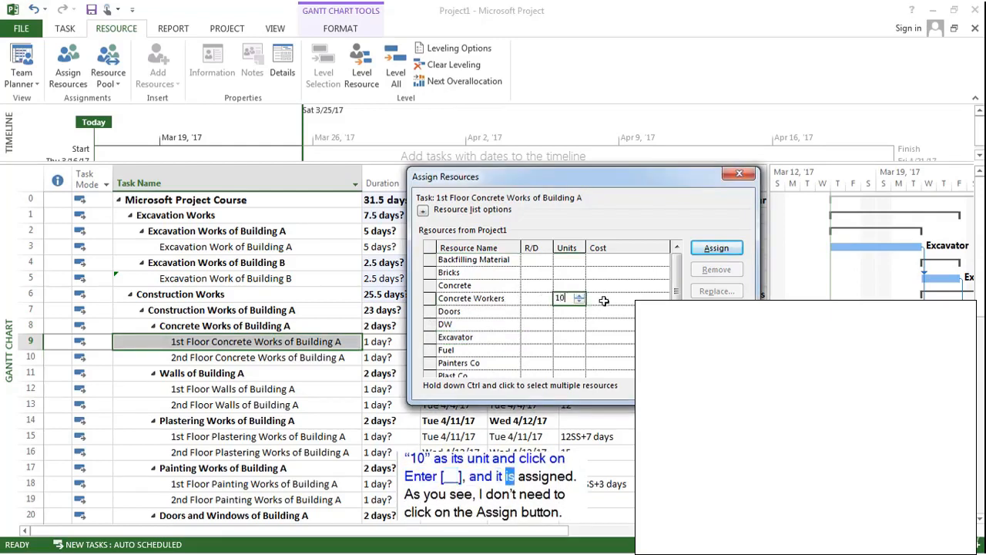
key("Return")
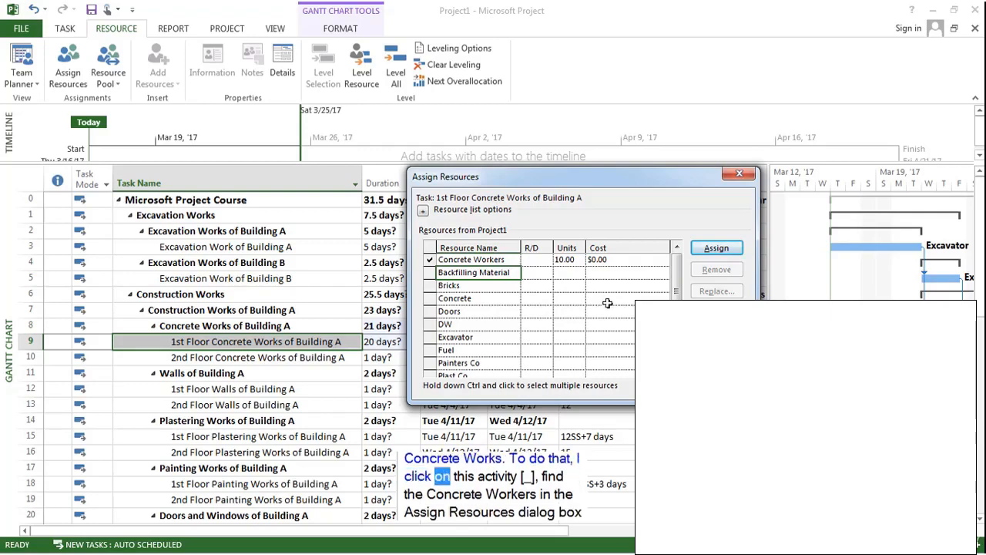
Step: Assign the Concrete Workers resource to the task 2nd Floor Concrete Works of Building A with 10 units
left_click(322, 356)
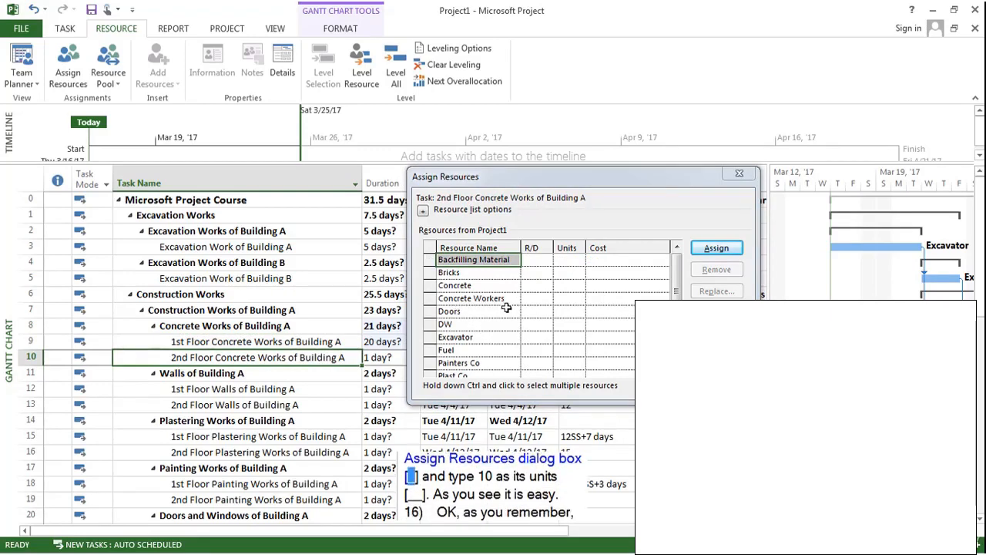
left_click(571, 301)
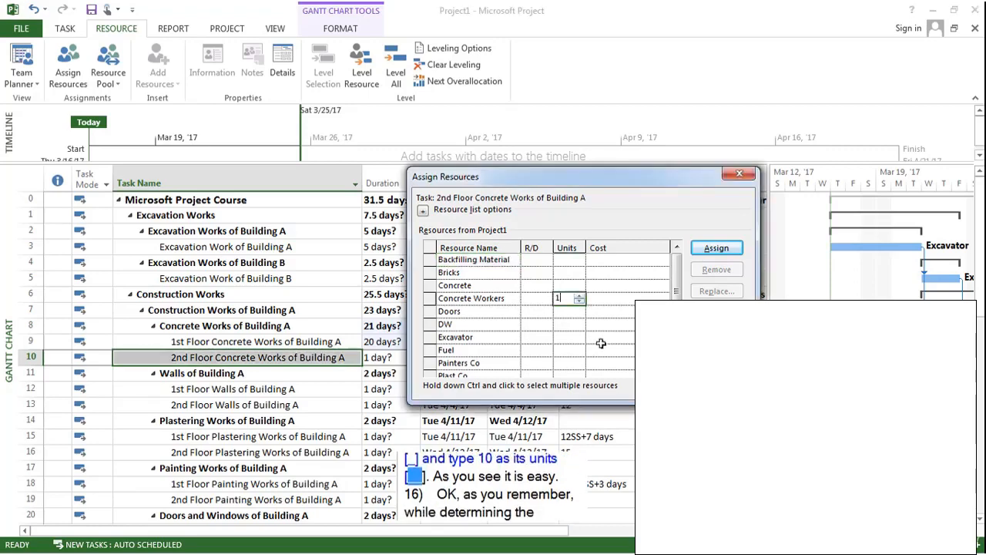
type("10")
key("Return")
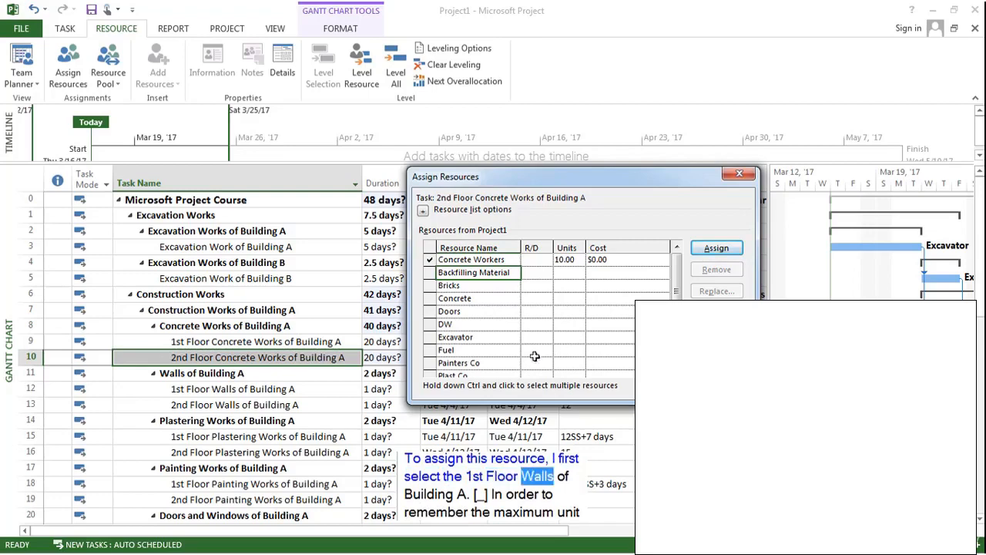
Step: Check the Stoners Co resource's maximum units and assign it to the task 1st Floor Walls of Building A with 5 units
left_click(266, 391)
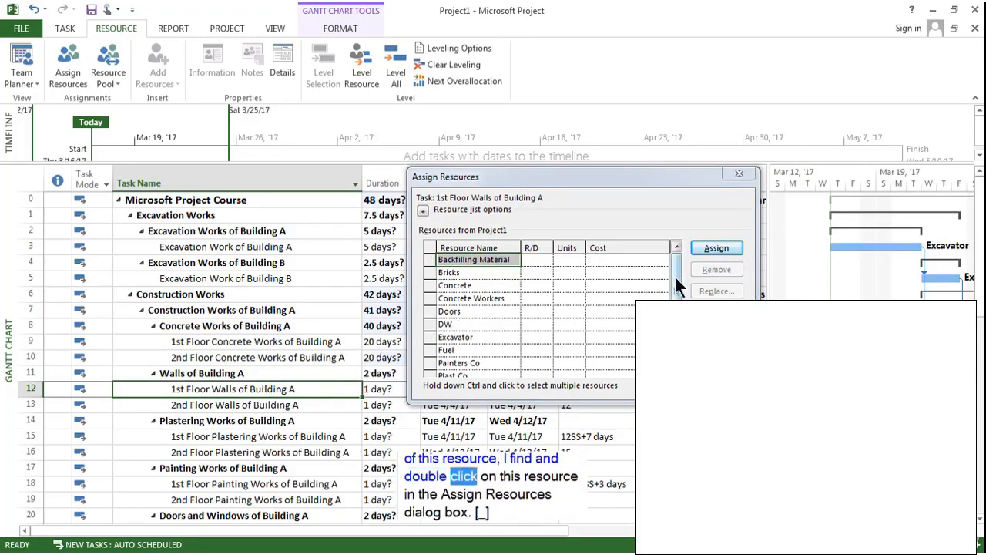
left_click_drag(674, 275, 675, 306)
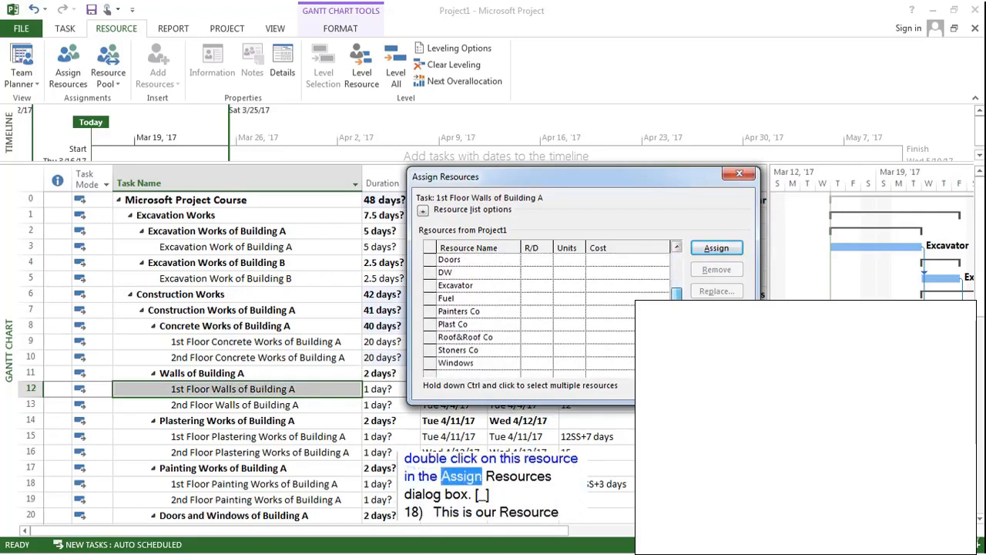
double_click(490, 351)
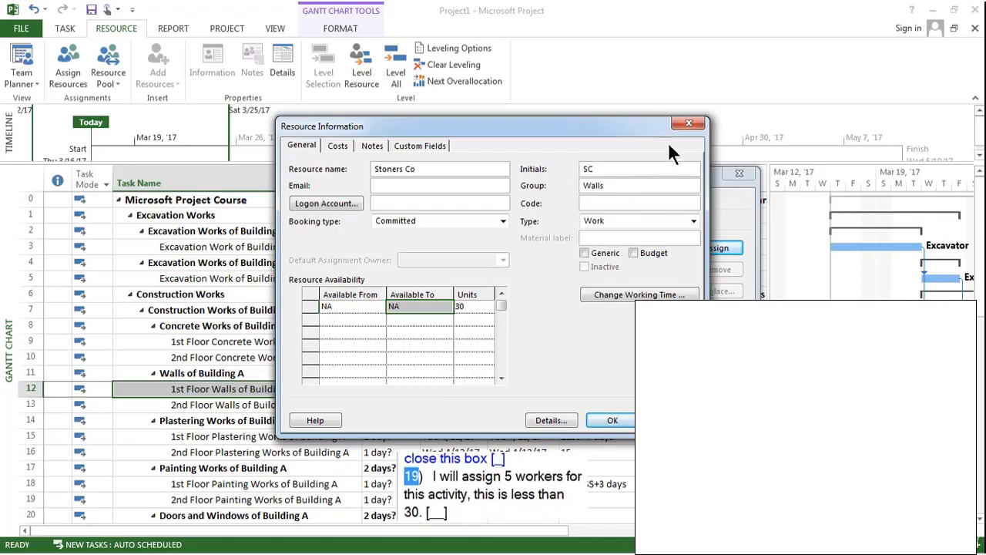
left_click(689, 122)
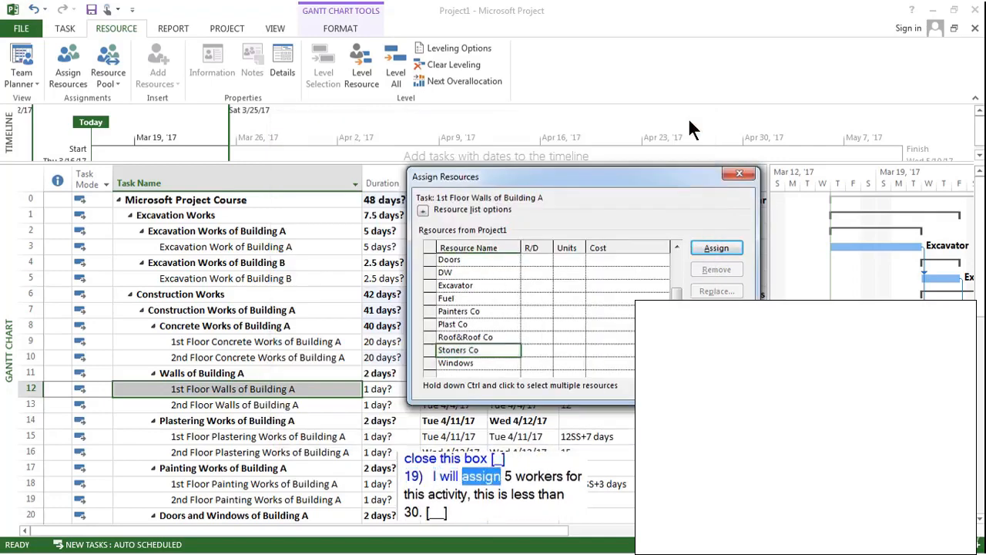
left_click(569, 349)
type("5")
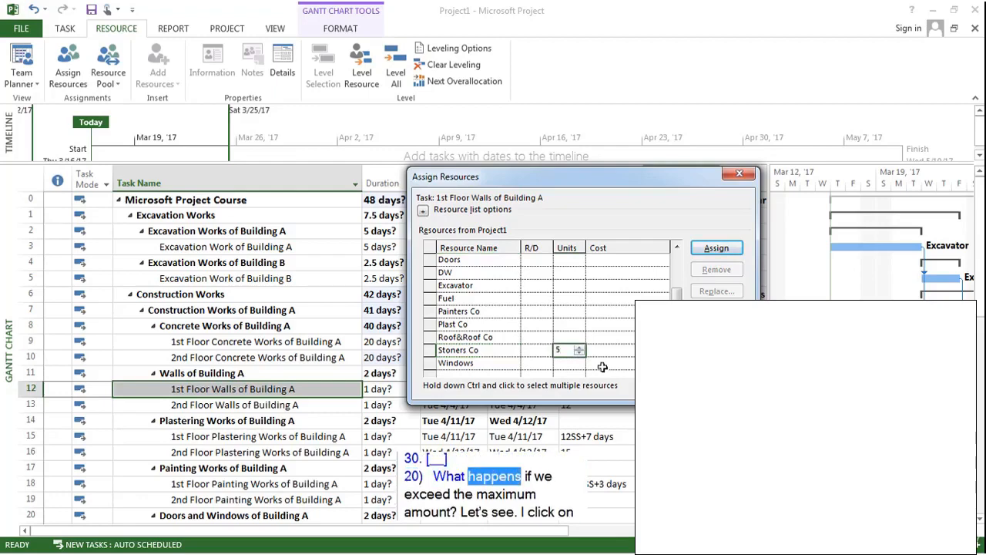
key("Return")
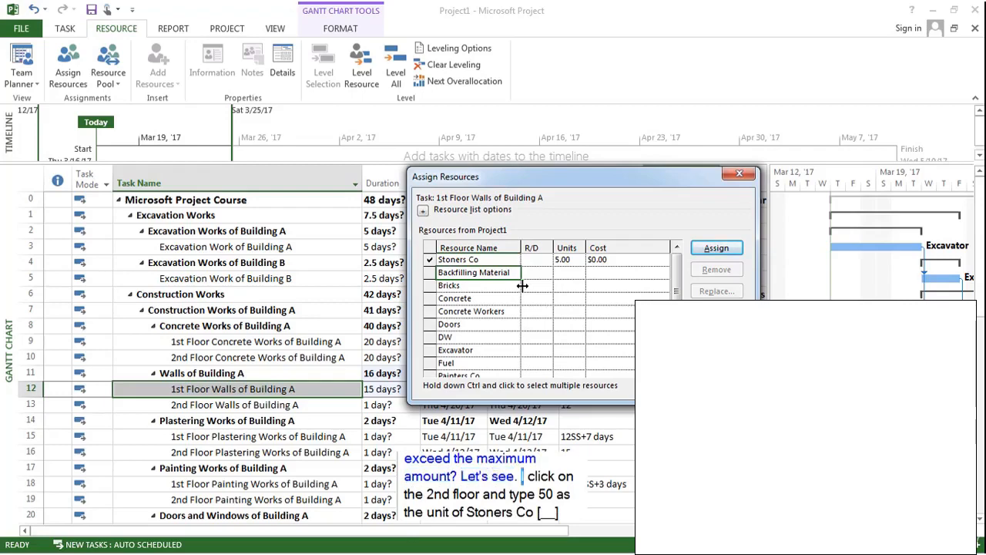
Step: Assign the Stoners Co resource to the task 2nd Floor Walls of Building A with 50 units
left_click(305, 404)
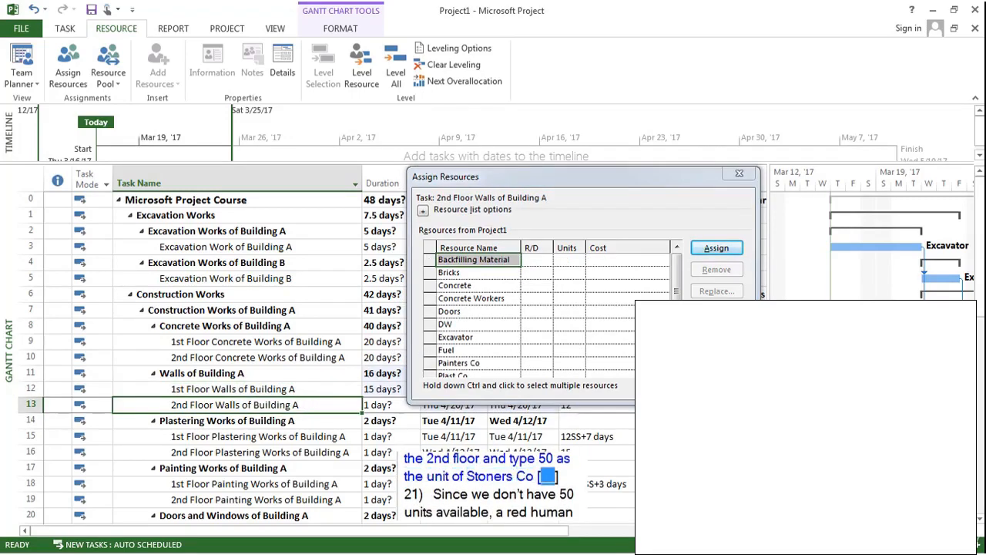
left_click(677, 270)
scroll(591, 351, "down", 2)
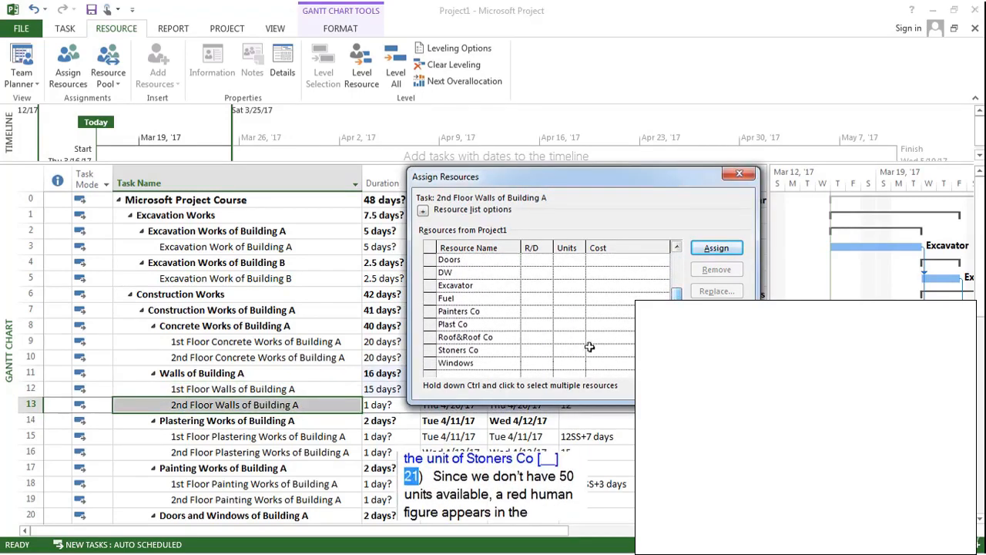
left_click(579, 351)
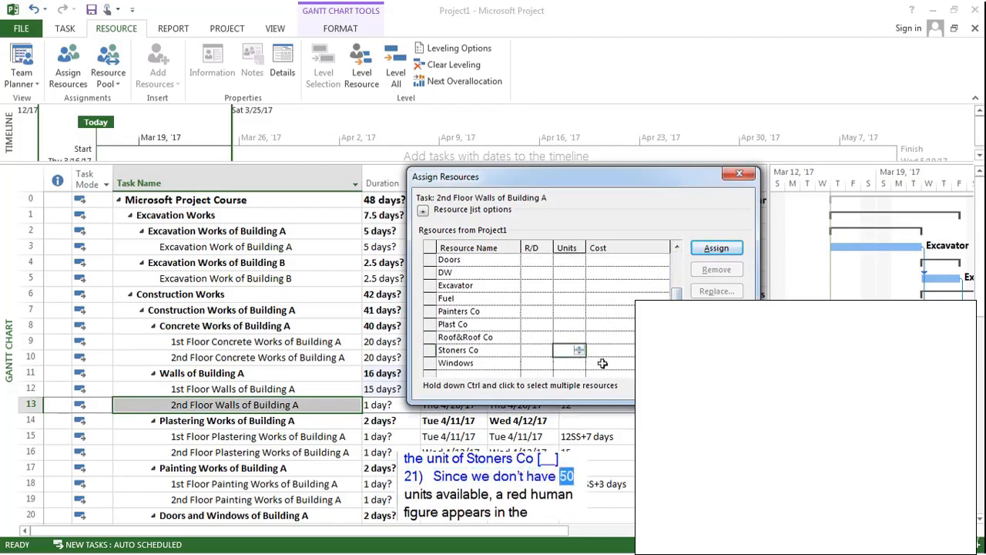
type("50")
key("Return")
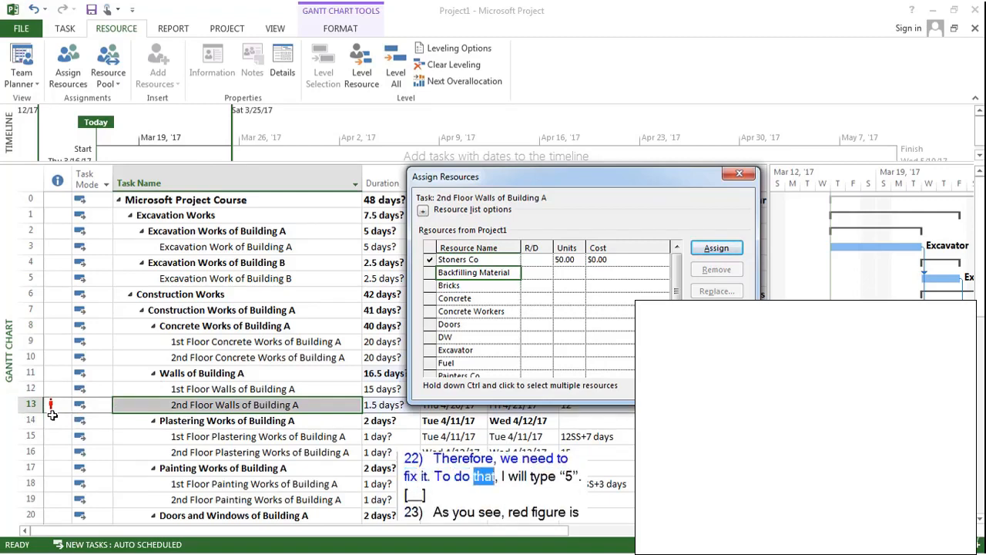
Step: Set the Stoners Co units on the task 2nd Floor Walls of Building A to 5
left_click(571, 260)
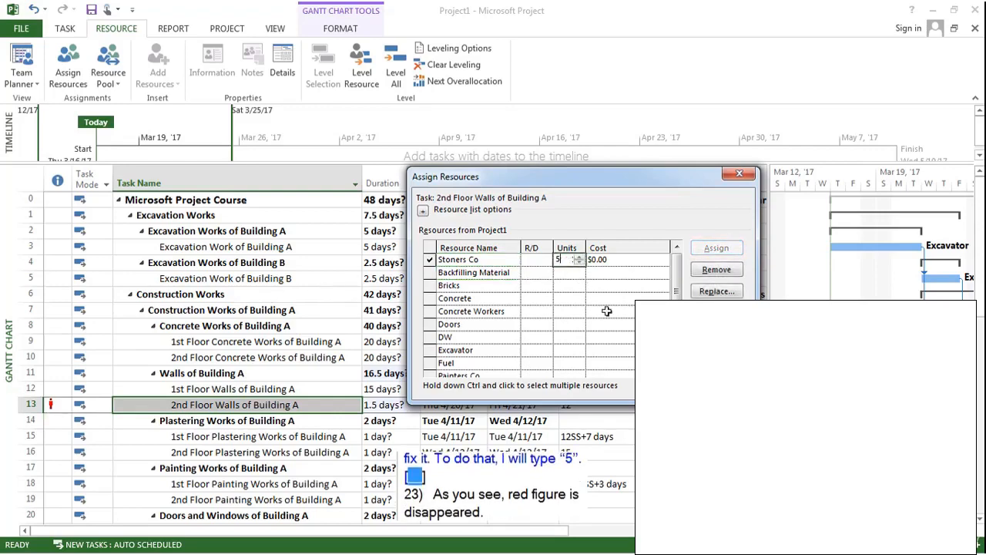
type("5")
key("Return")
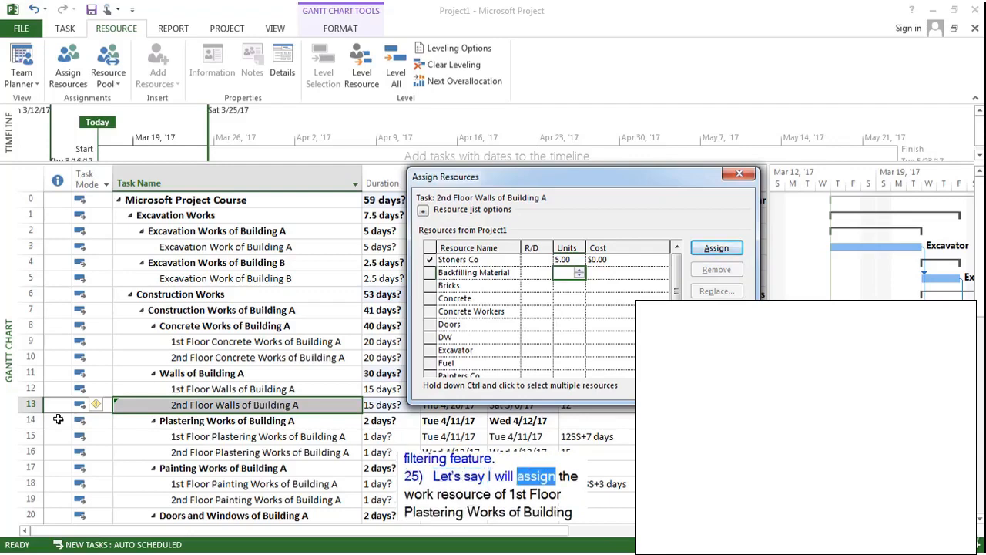
Step: For the task 1st Floor Plastering Works of Building A, filter the assignable resources by the group Plastering Works
left_click(127, 436)
scroll(145, 431, "down", 2)
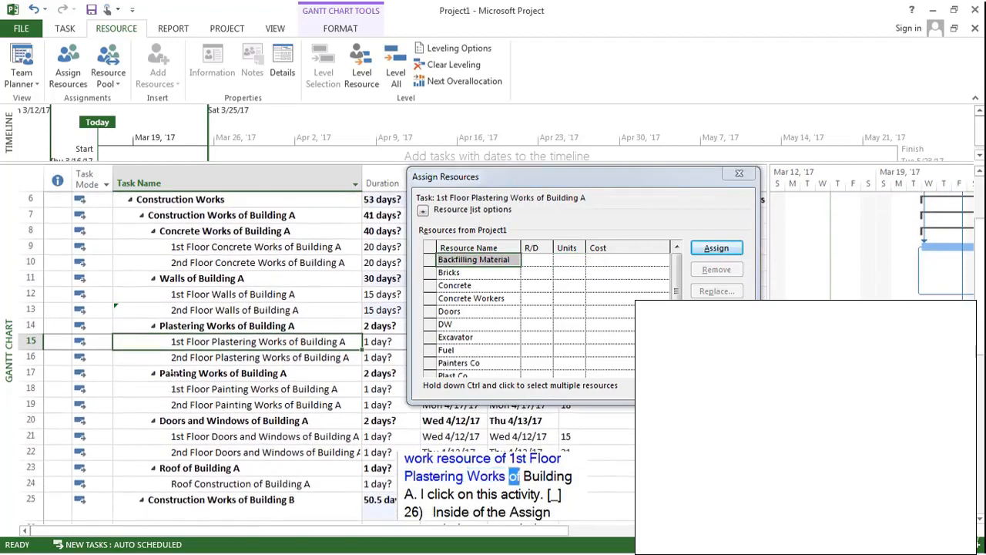
scroll(176, 372, "down", 2)
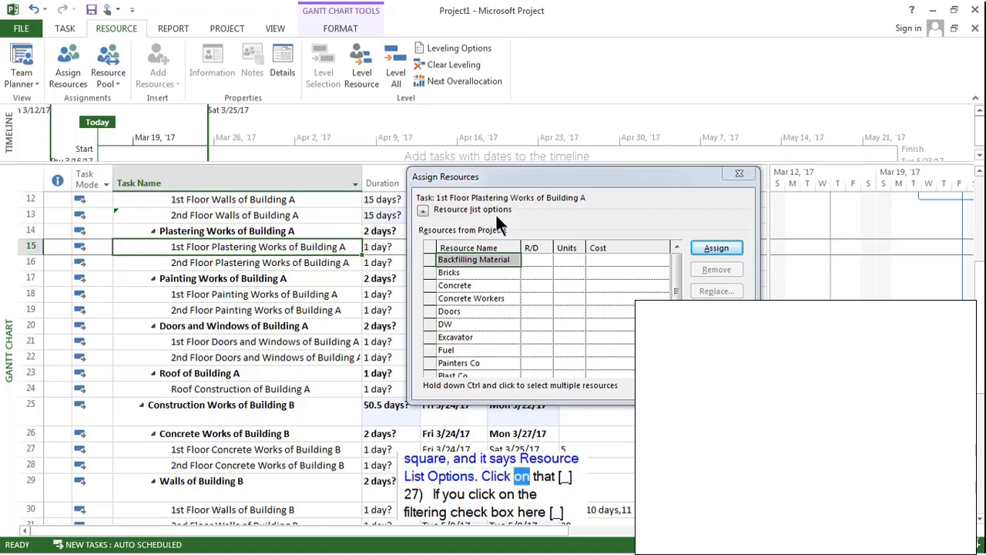
left_click(423, 209)
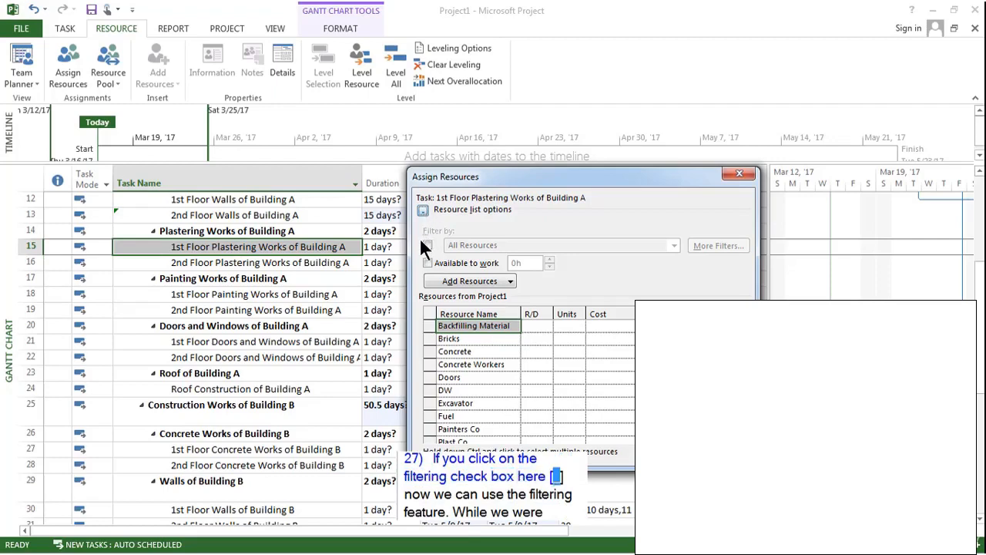
left_click(426, 245)
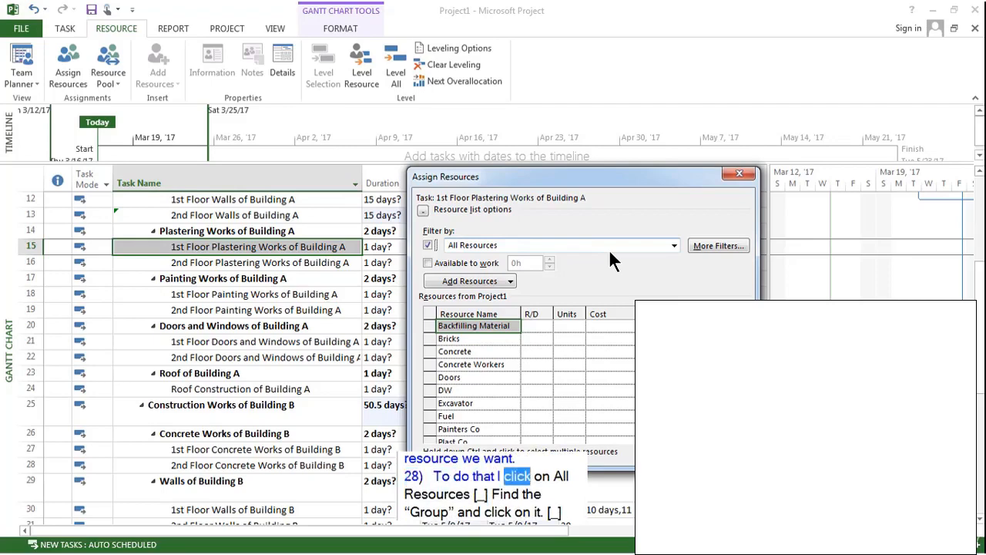
left_click(673, 244)
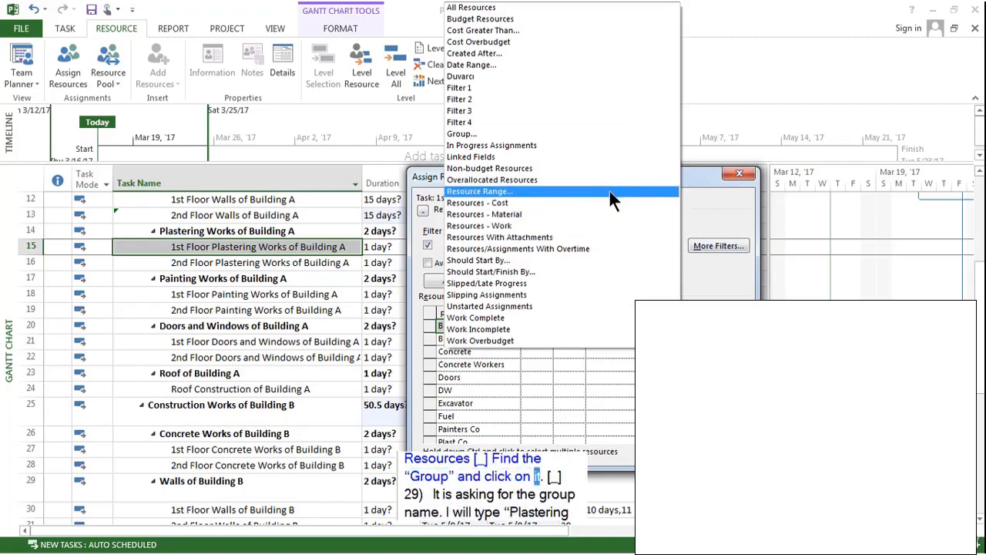
left_click(589, 134)
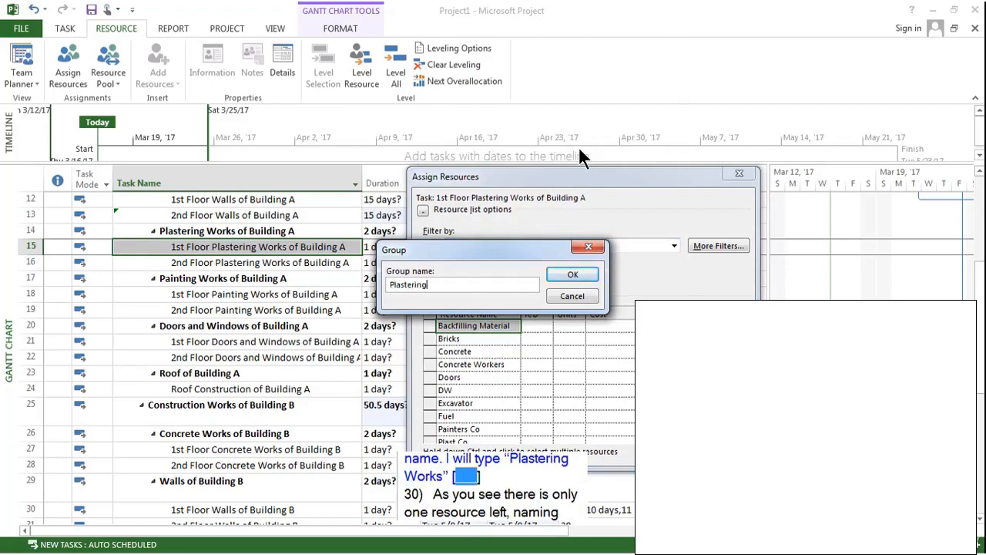
type("Works")
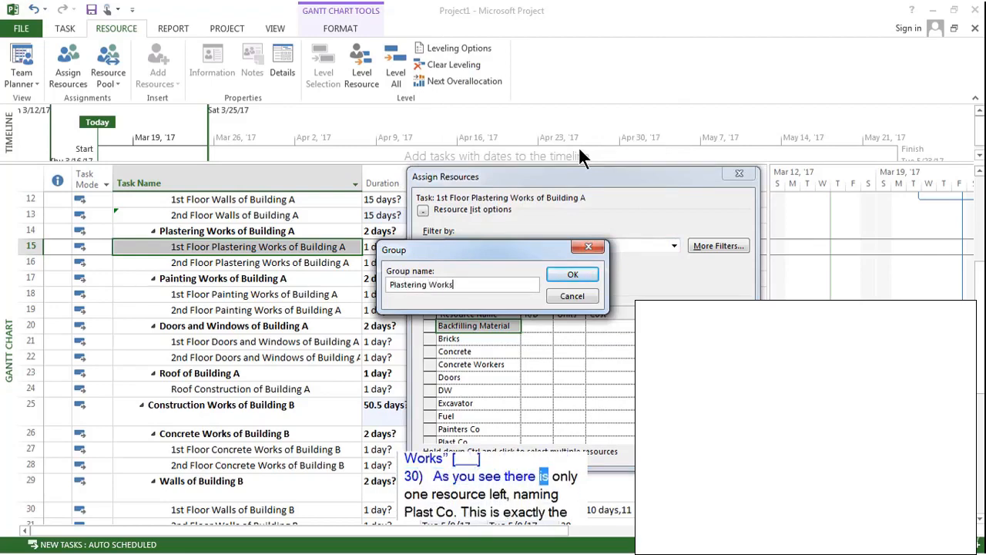
left_click(572, 271)
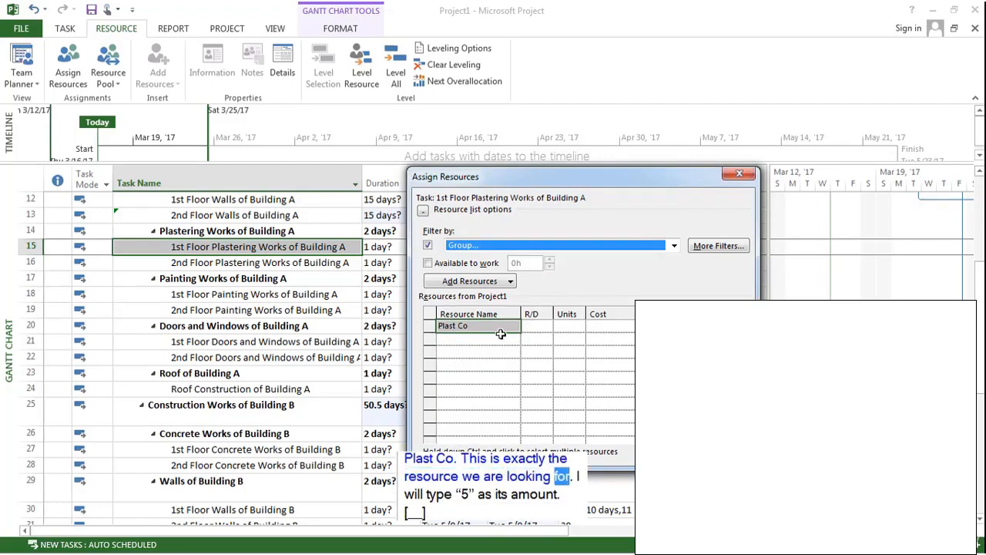
Step: Assign the Plast Co resource to the task 1st Floor Plastering Works of Building A with 5 units
left_click(571, 327)
type("5")
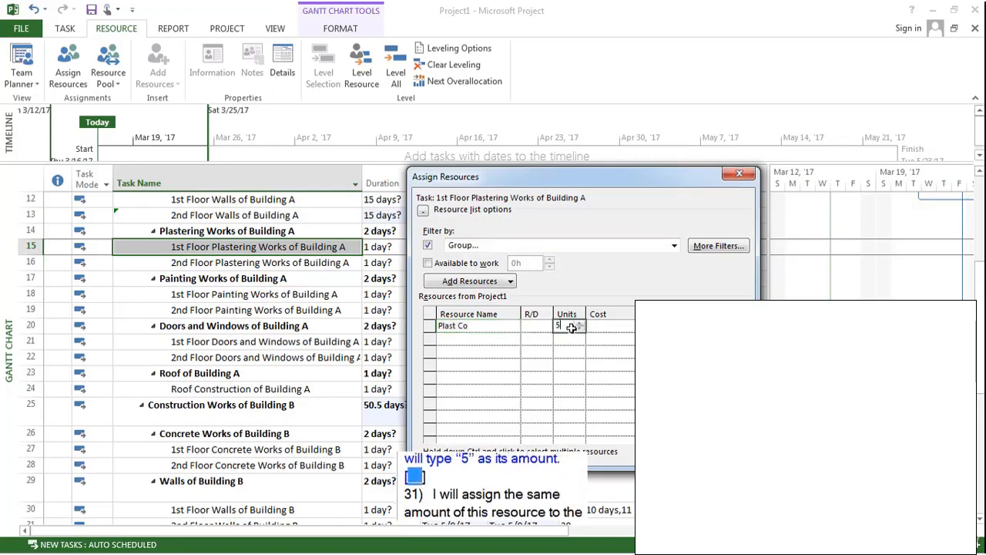
key("Return")
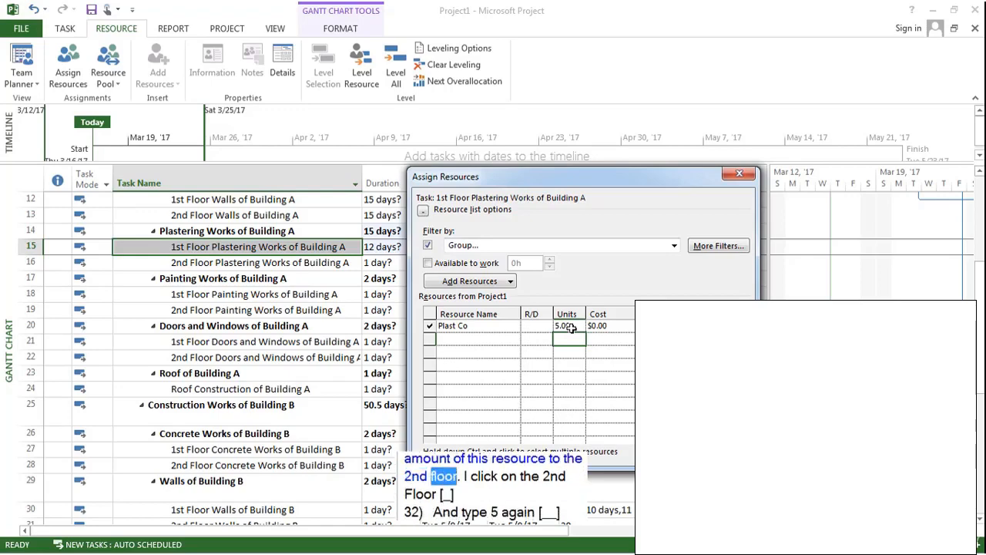
Step: Assign the Plast Co resource to the task 2nd Floor Plastering Works of Building A with 5 units
left_click(262, 264)
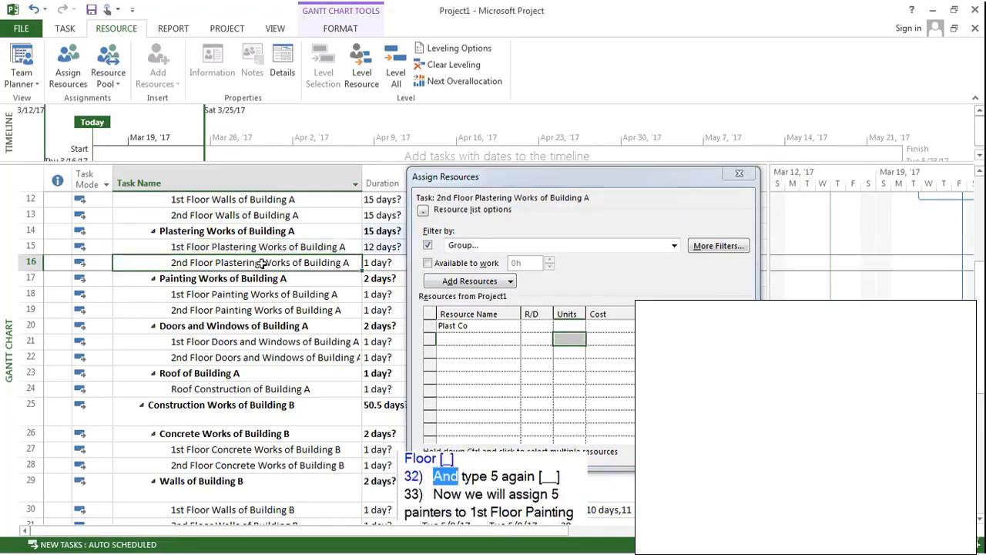
left_click(567, 326)
type("5")
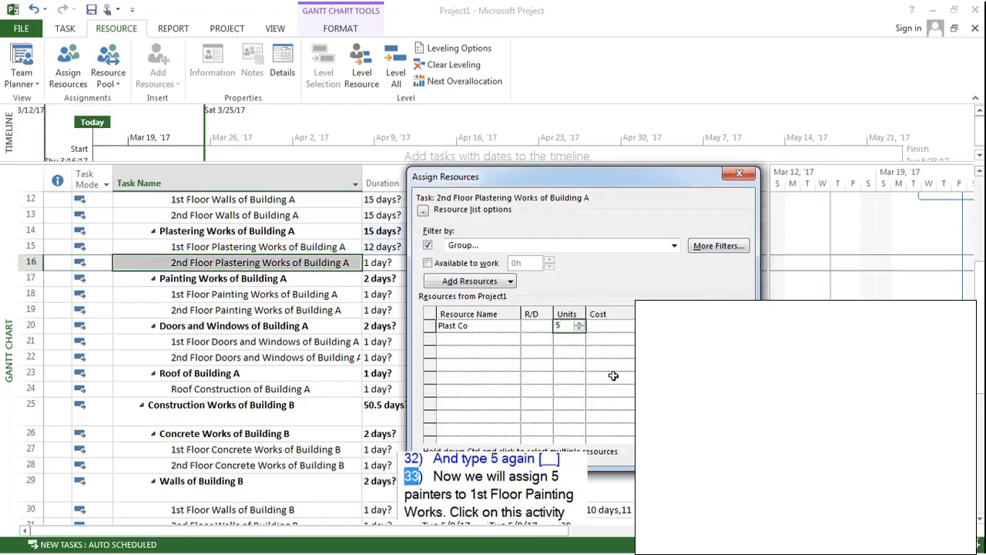
key("Return")
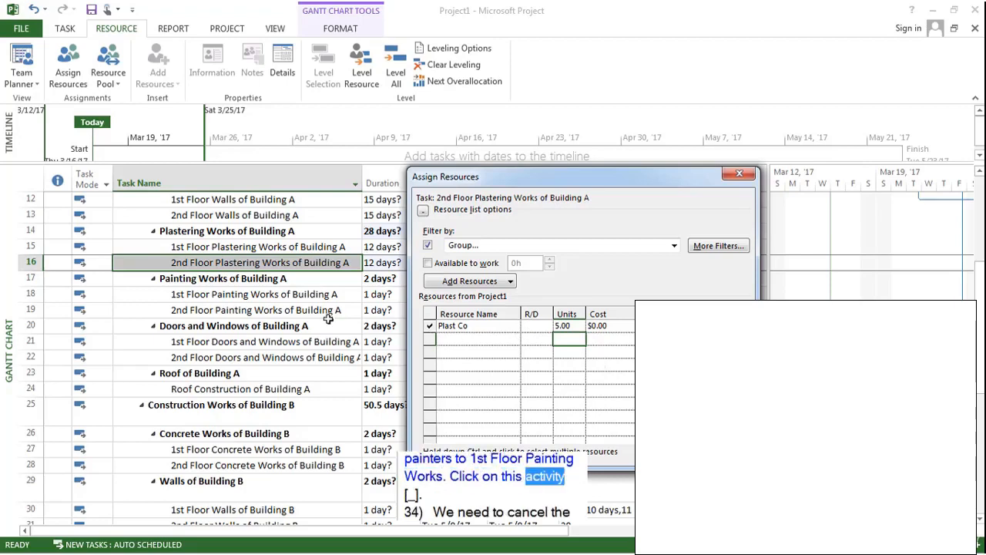
Step: Turn off the resource filter and assign the Painters Co resource to the task 1st Floor Painting Works of Building A with 5 units
left_click(310, 295)
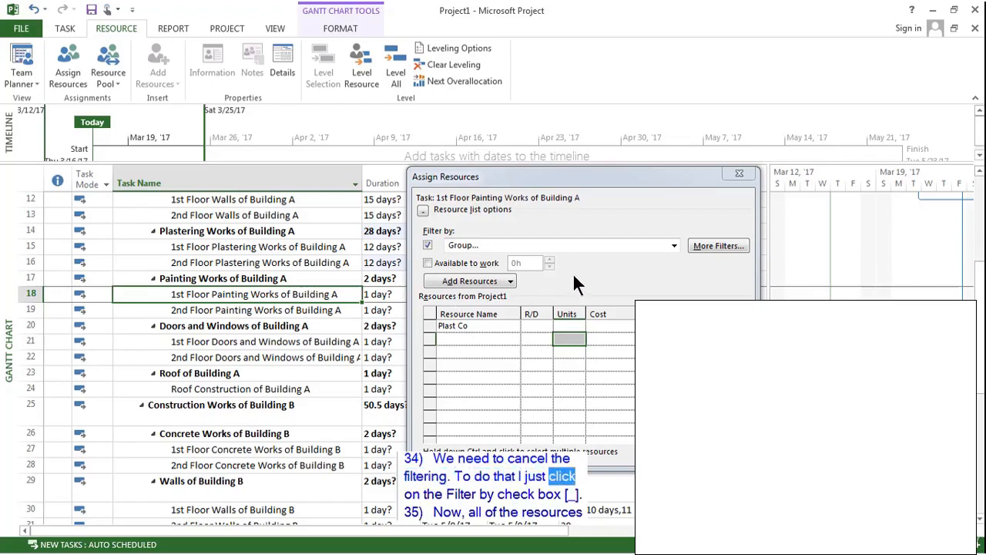
left_click(427, 244)
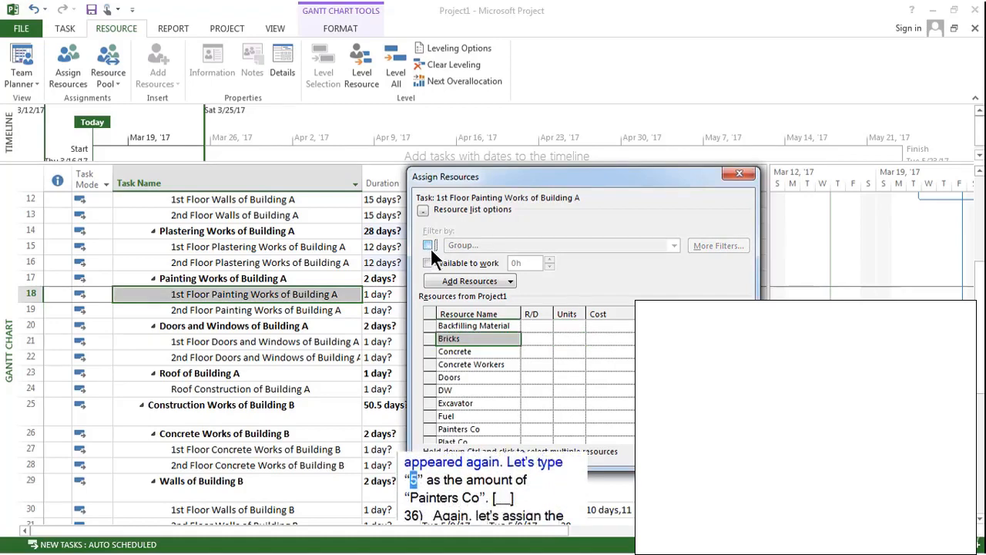
scroll(501, 378, "down", 1)
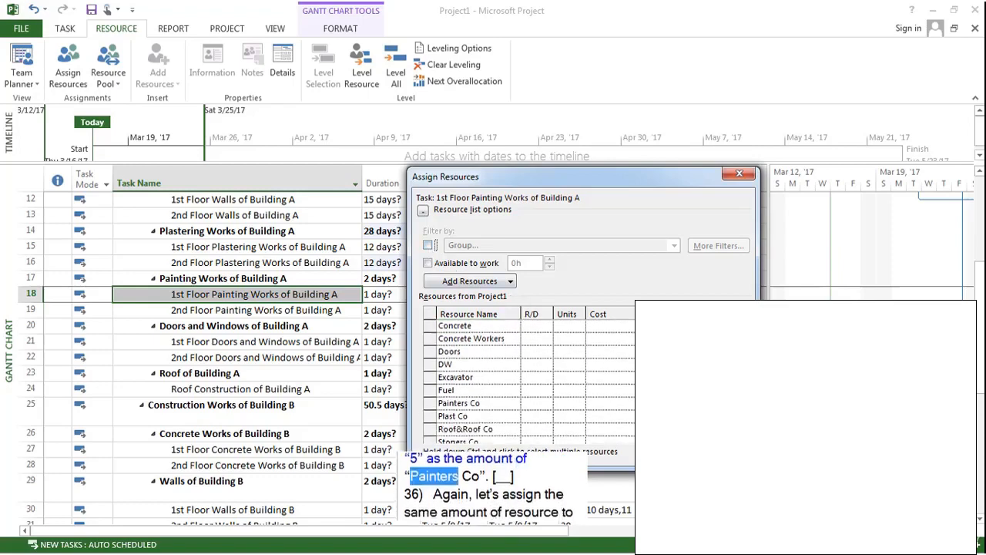
left_click(574, 391)
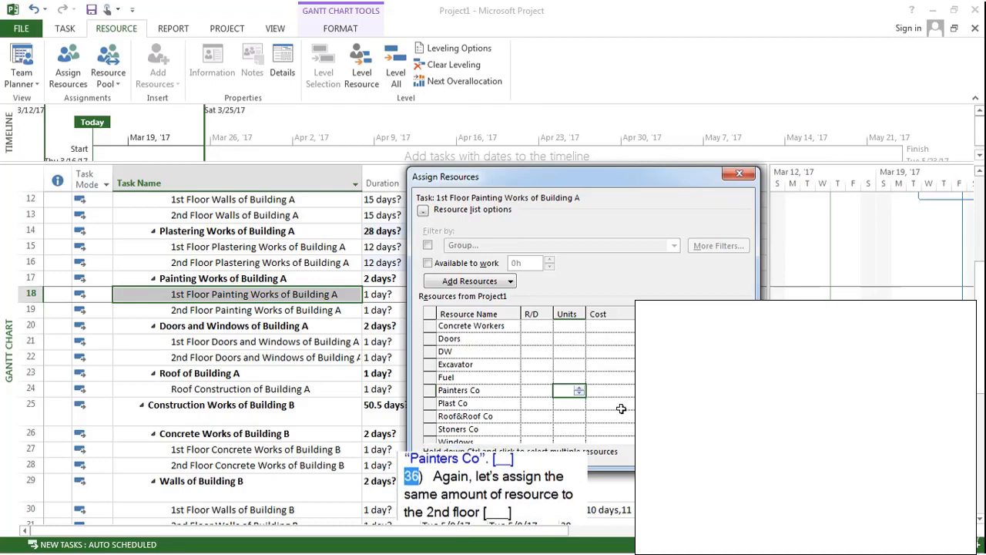
key("Return")
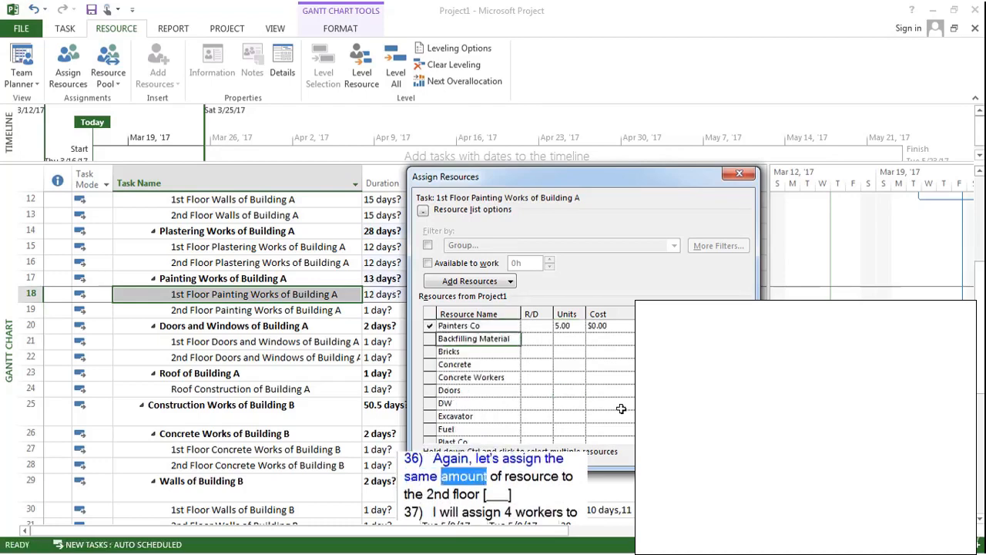
Step: Assign the Painters Co resource to the task 2nd Floor Painting Works of Building A with 5 units
left_click(262, 309)
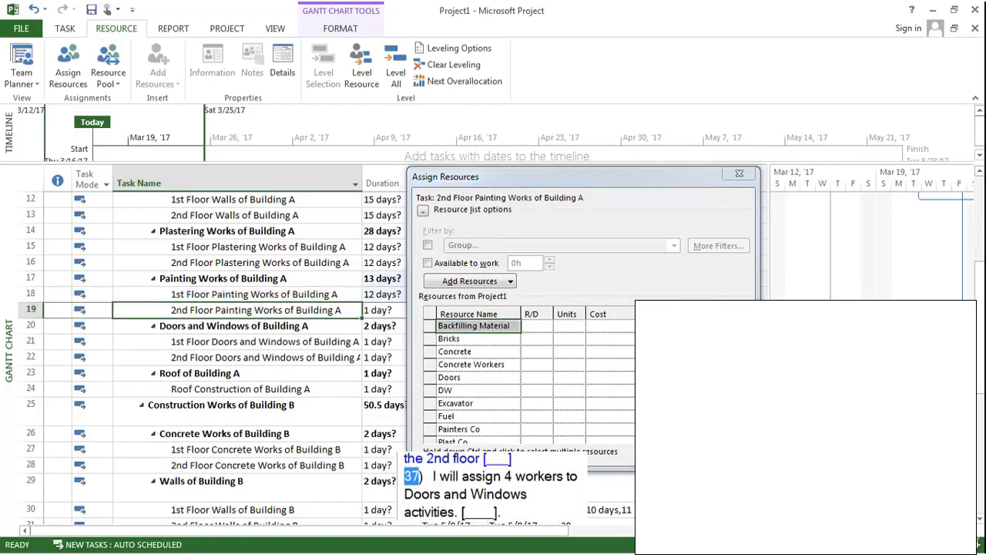
left_click(578, 428)
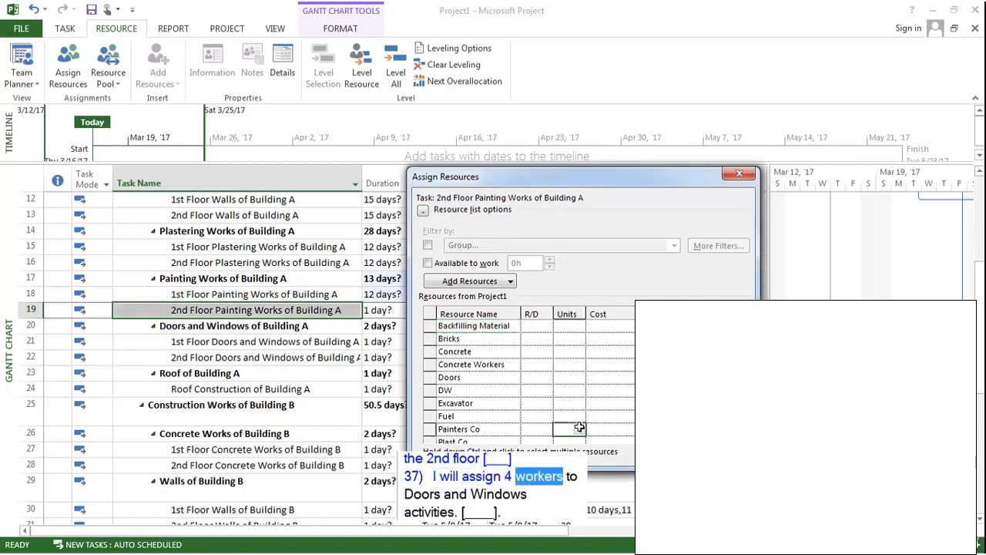
type("5")
key("Return")
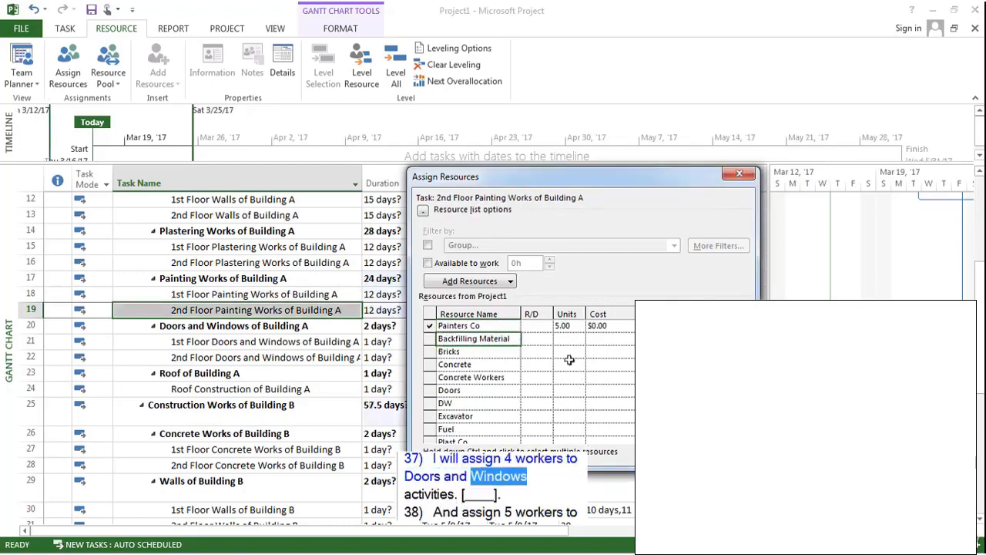
Step: Assign the DW resource to the task 1st Floor Doors and Windows of Building A with 4 units
left_click(330, 343)
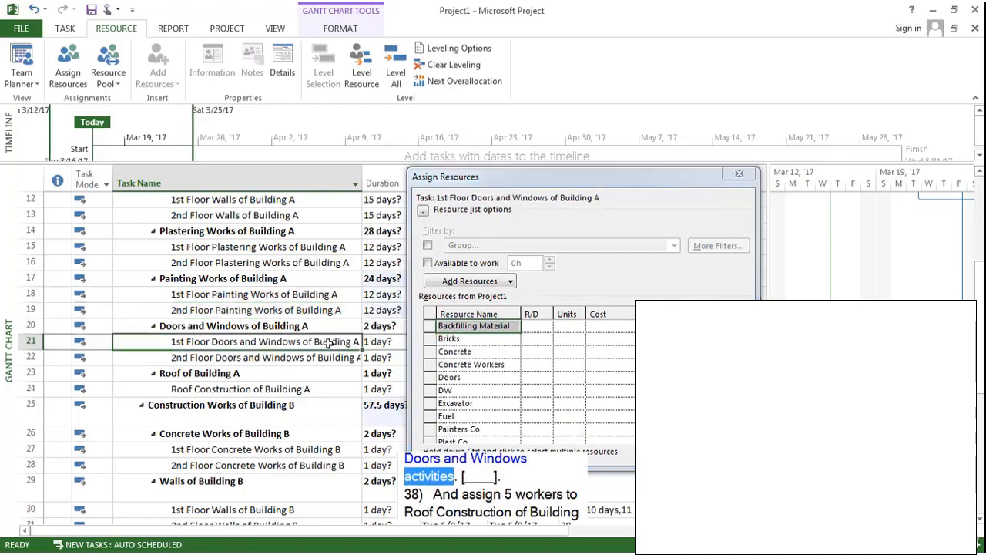
left_click(563, 391)
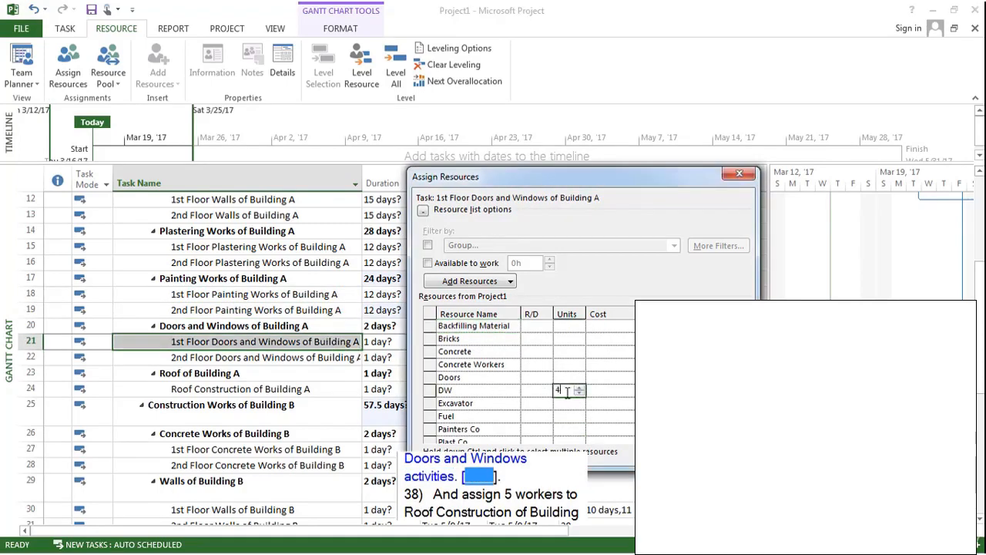
key("Return")
Step: Assign the DW resource to the task 2nd Floor Doors and Windows of Building A with 4 units
left_click(325, 360)
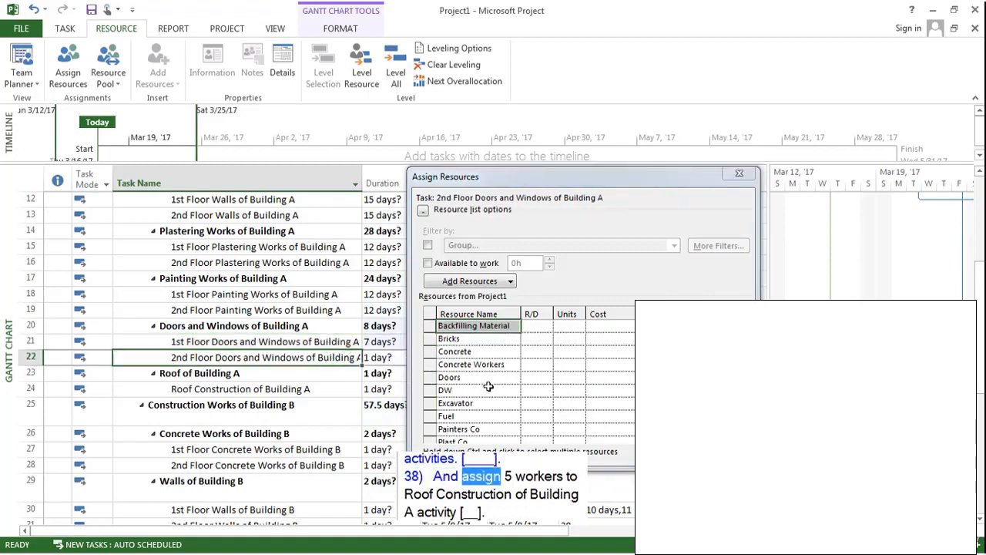
left_click(561, 391)
type("4")
key("Return")
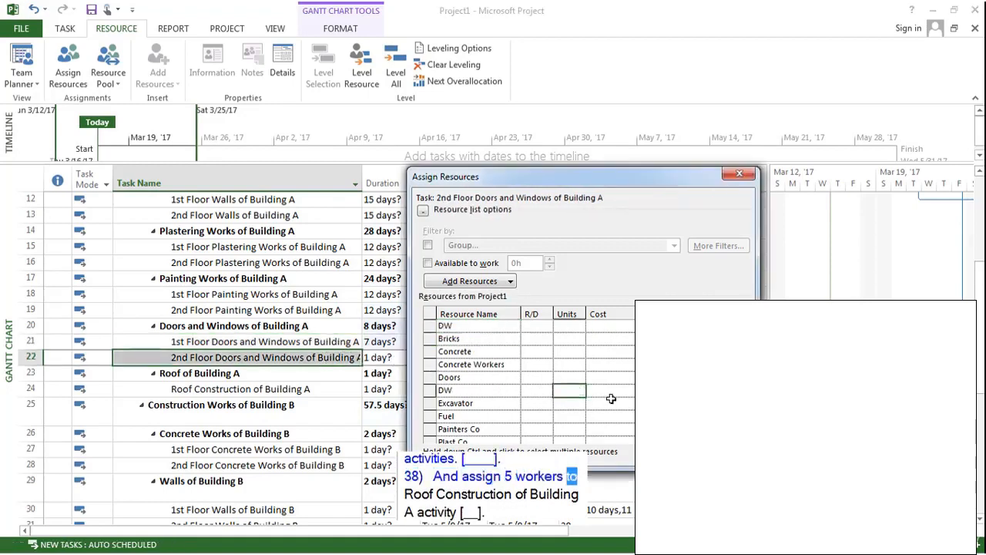
Step: Assign the Roof&Roof Co resource to the task Roof Construction of Building A with 5 units
left_click(322, 390)
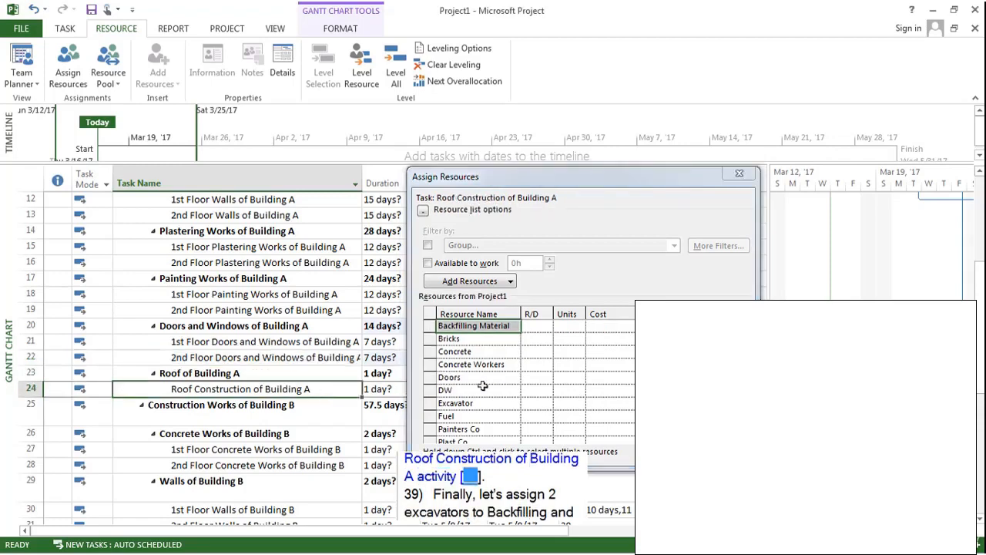
scroll(567, 405, "down", 2)
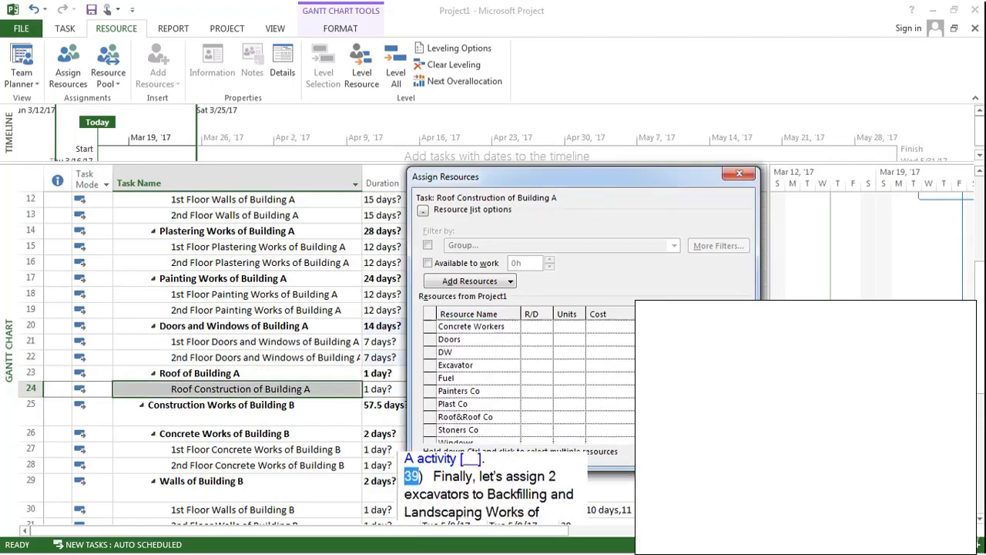
left_click(567, 405)
type("5")
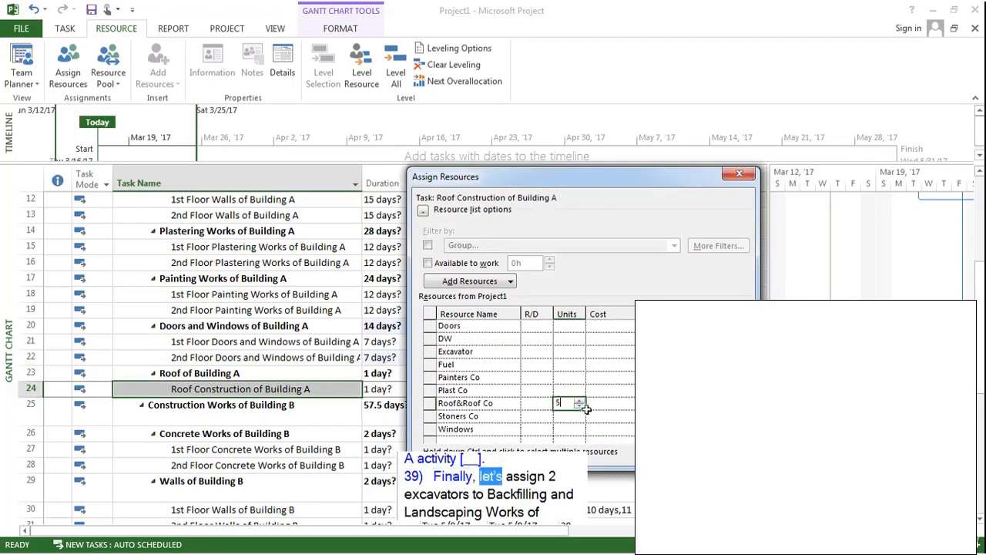
key("Return")
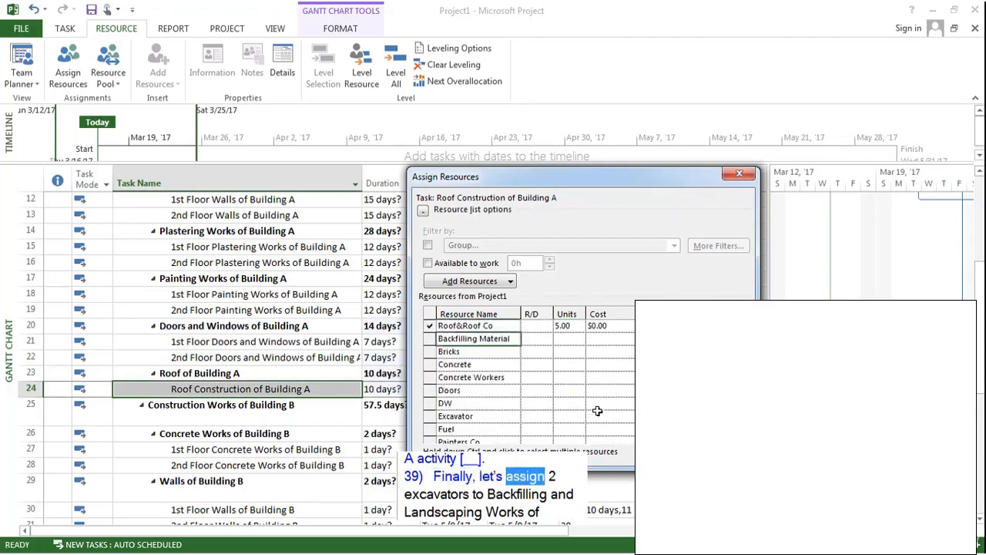
Step: Assign the Excavator resource to the subtask Backfilling and Landscaping Works of Building A with 2 units
left_click(326, 386)
scroll(316, 376, "down", 7)
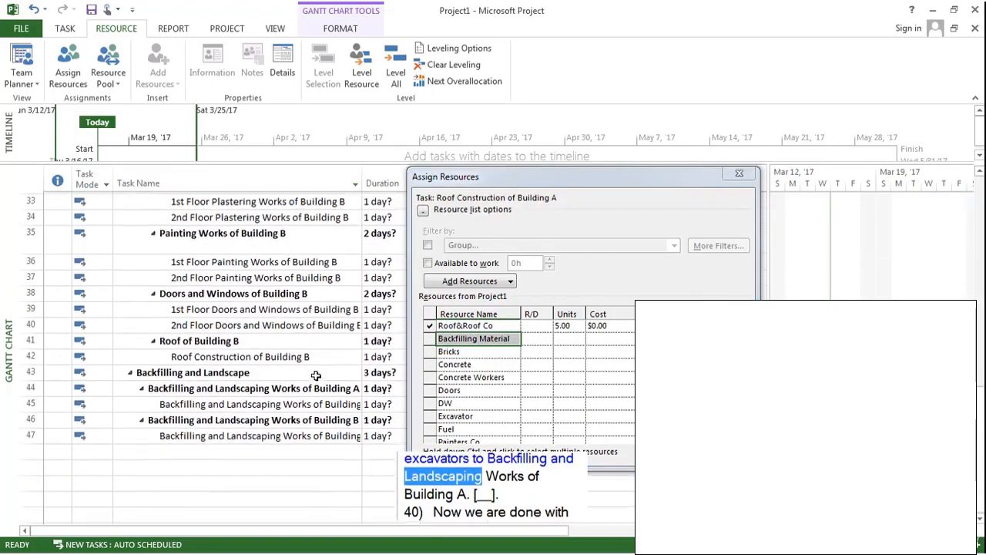
scroll(281, 385, "down", 1)
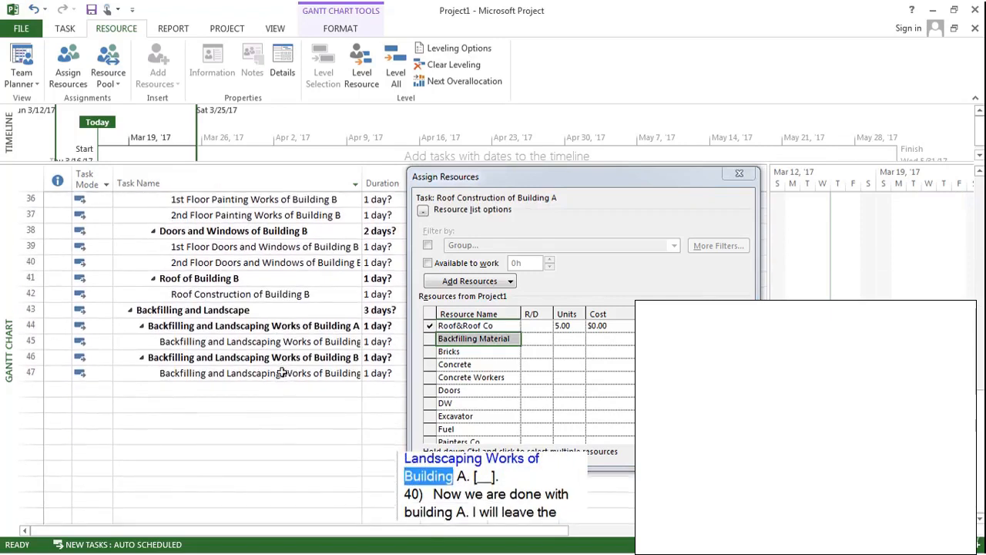
left_click(285, 343)
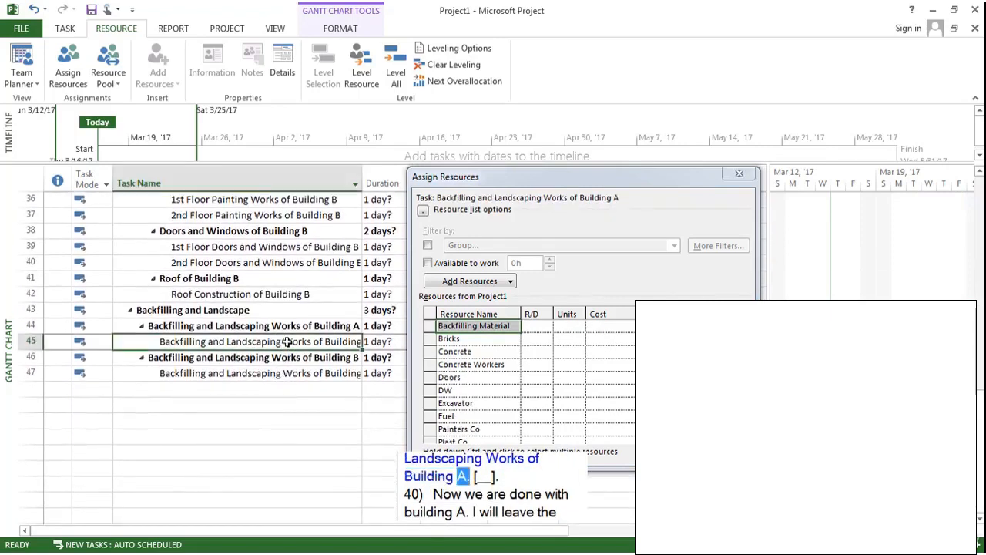
left_click(570, 405)
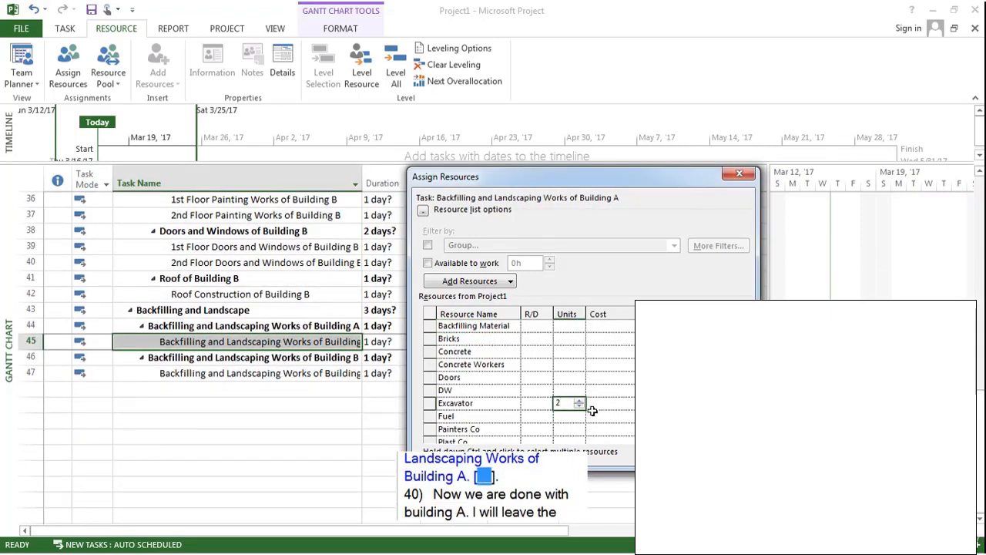
type("2")
key("Return")
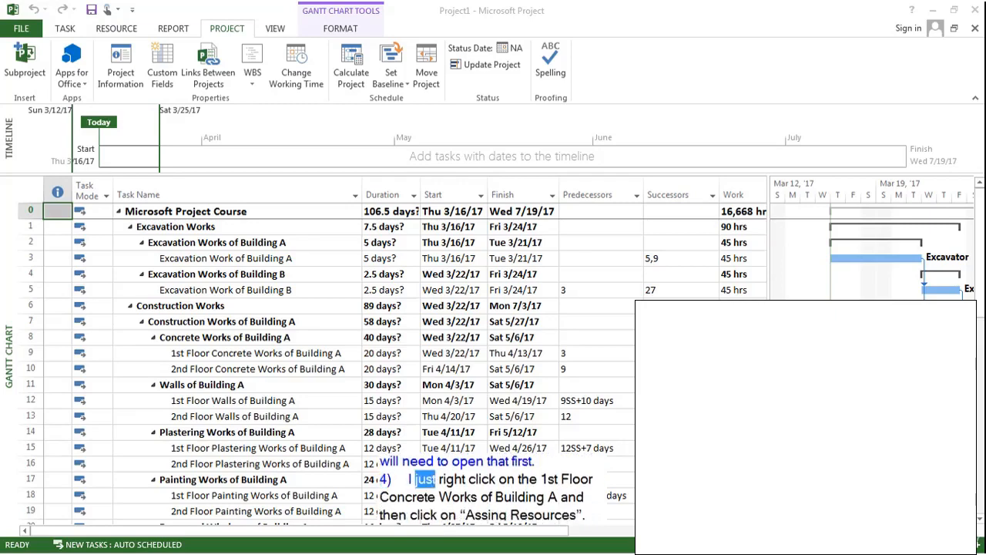
Step: Assign 100 units of the Concrete material to the task 1st Floor Concrete Works of Building A and check the task's duration
right_click(183, 352)
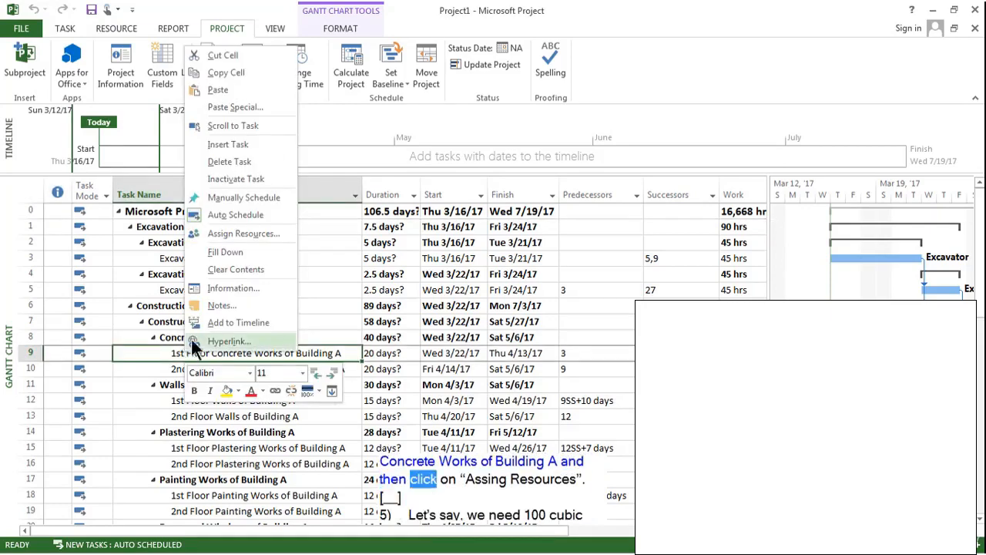
left_click(250, 234)
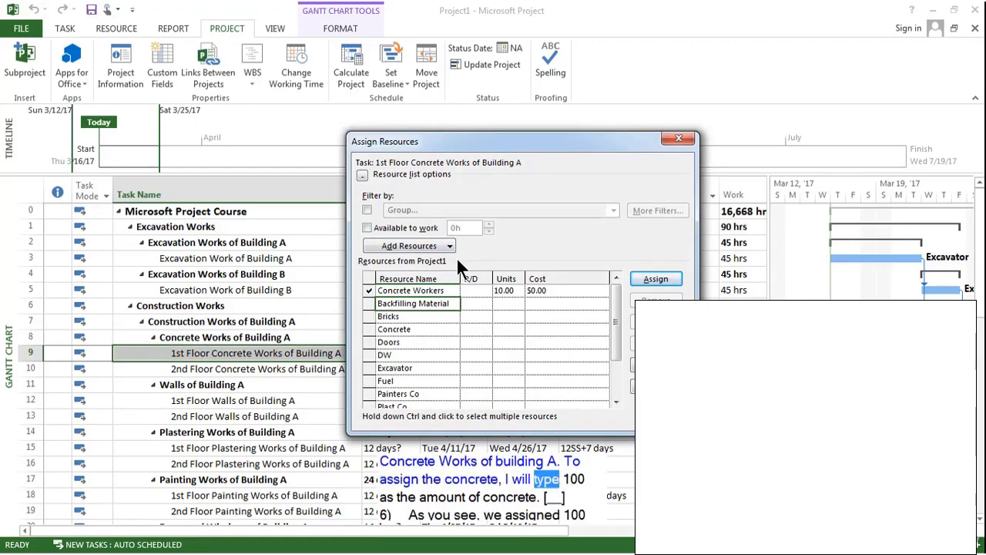
left_click(509, 329)
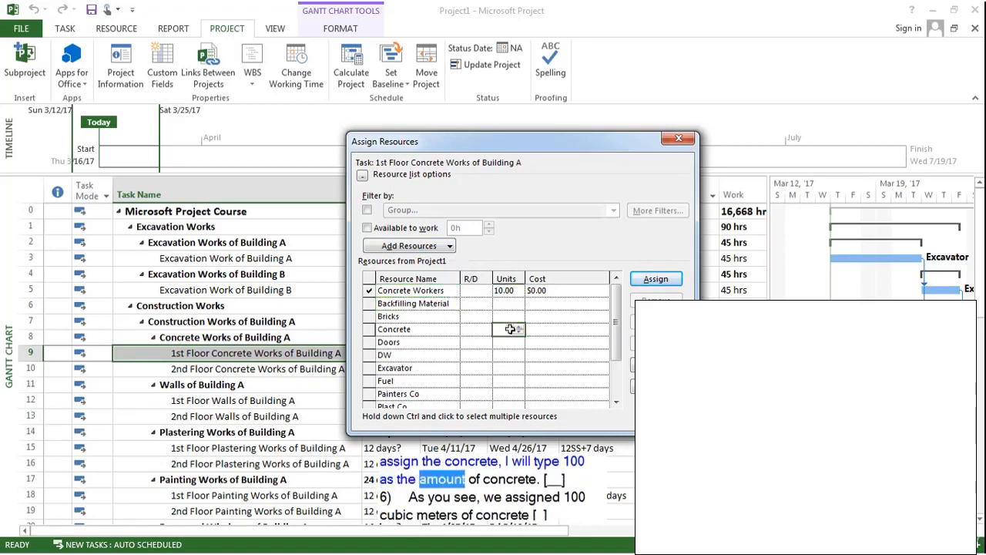
type("10")
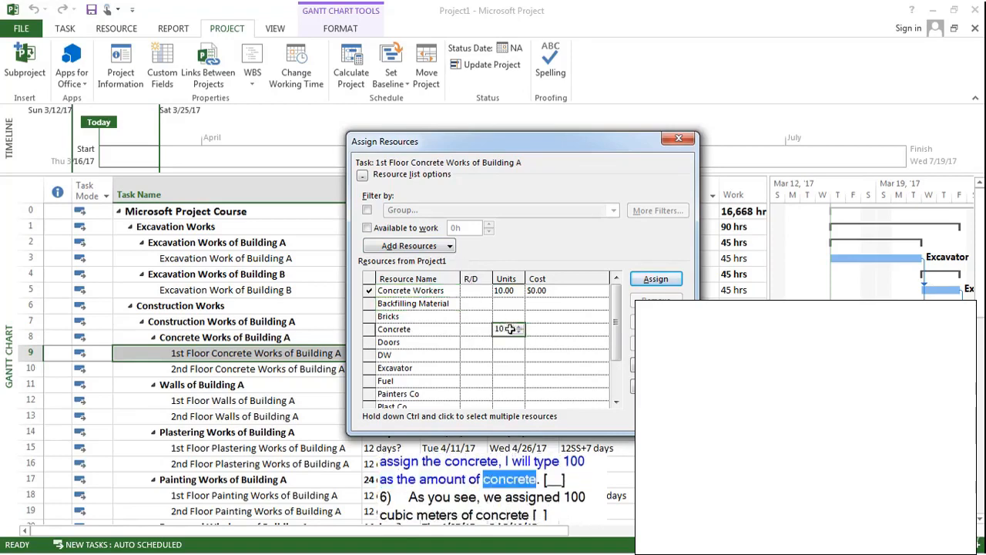
type("0")
key("Return")
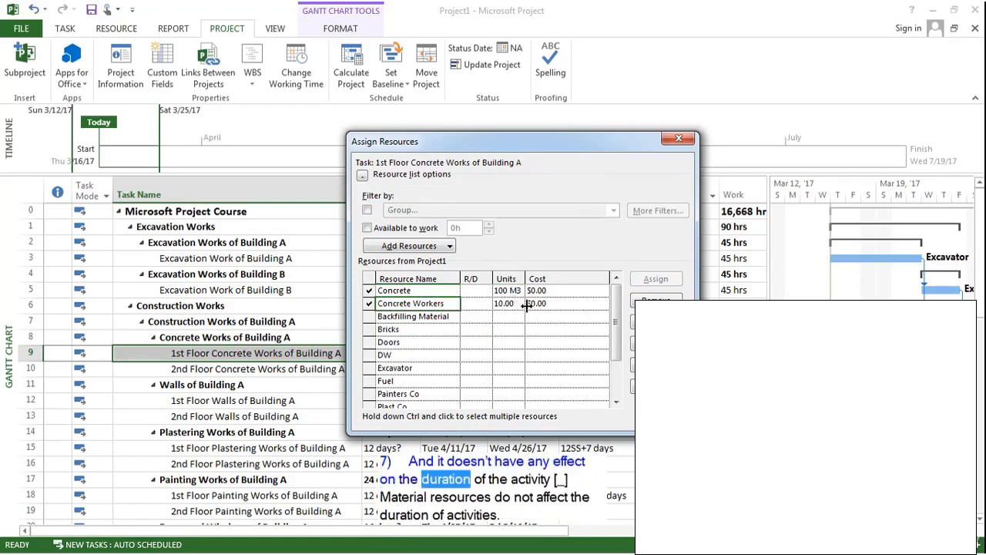
left_click_drag(486, 150, 449, 387)
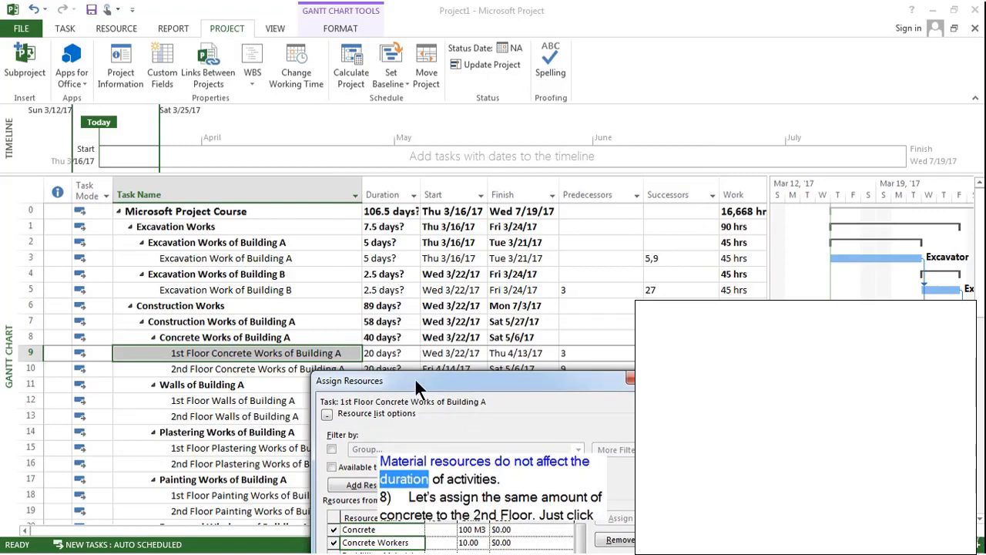
left_click_drag(421, 384, 481, 155)
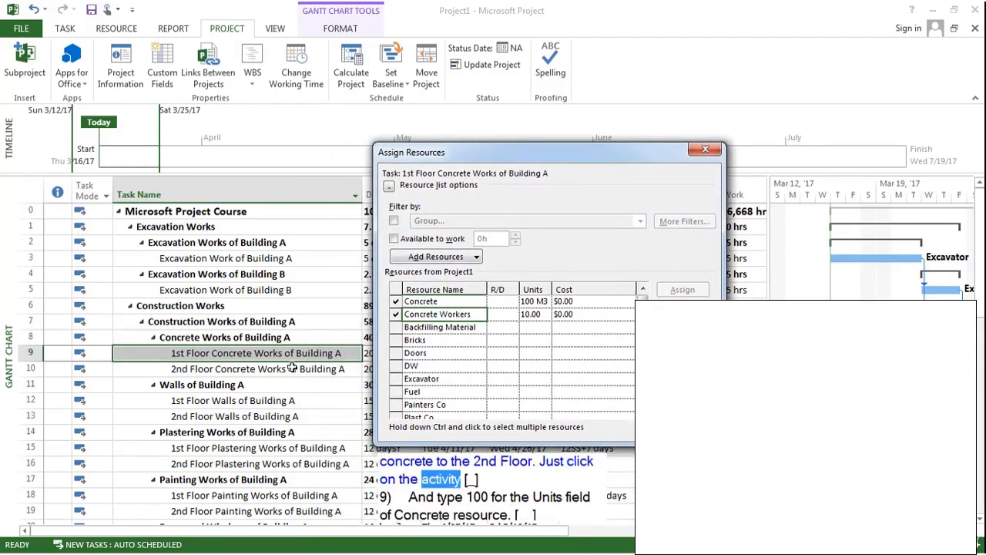
Step: Assign 100 units of the Concrete material to the task 2nd Floor Concrete Works of Building A
left_click(291, 368)
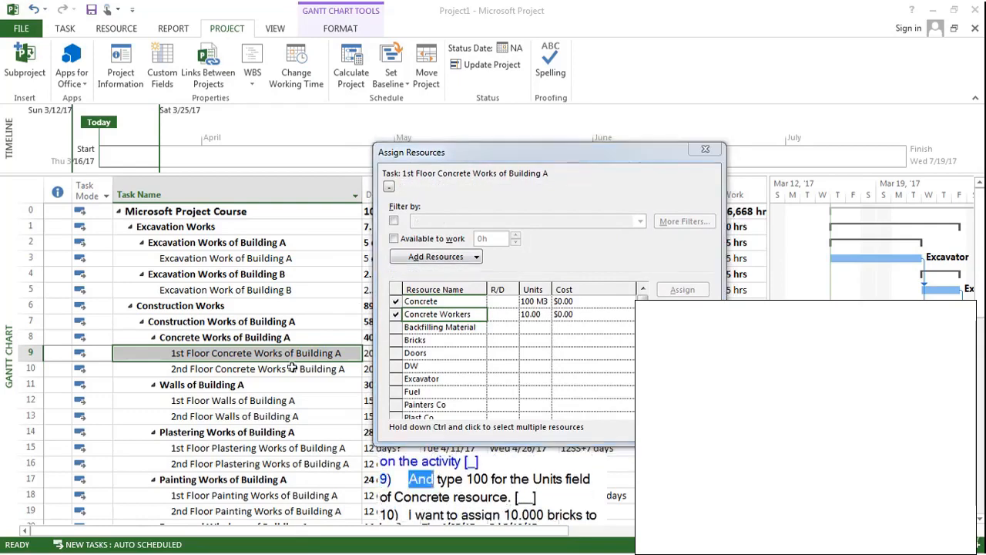
left_click(535, 340)
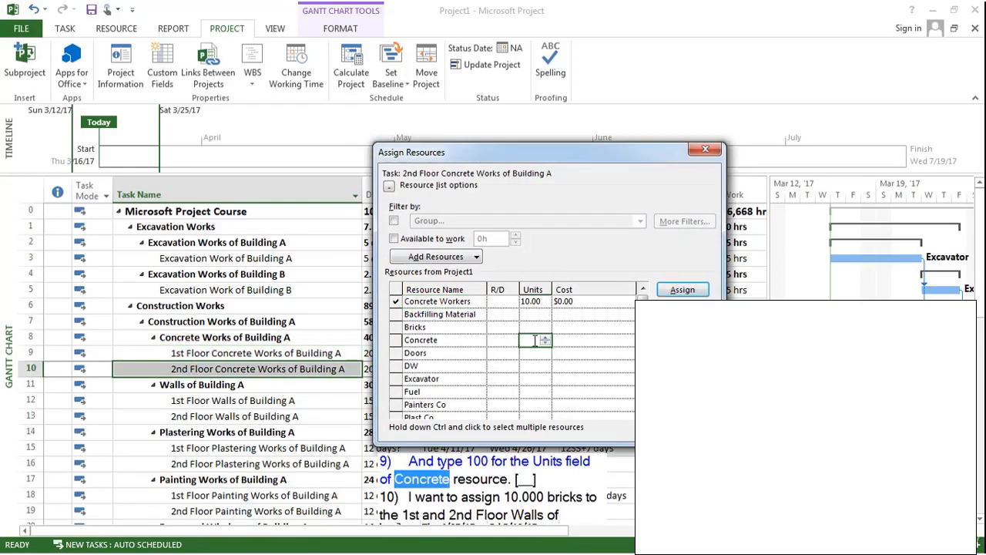
type("100")
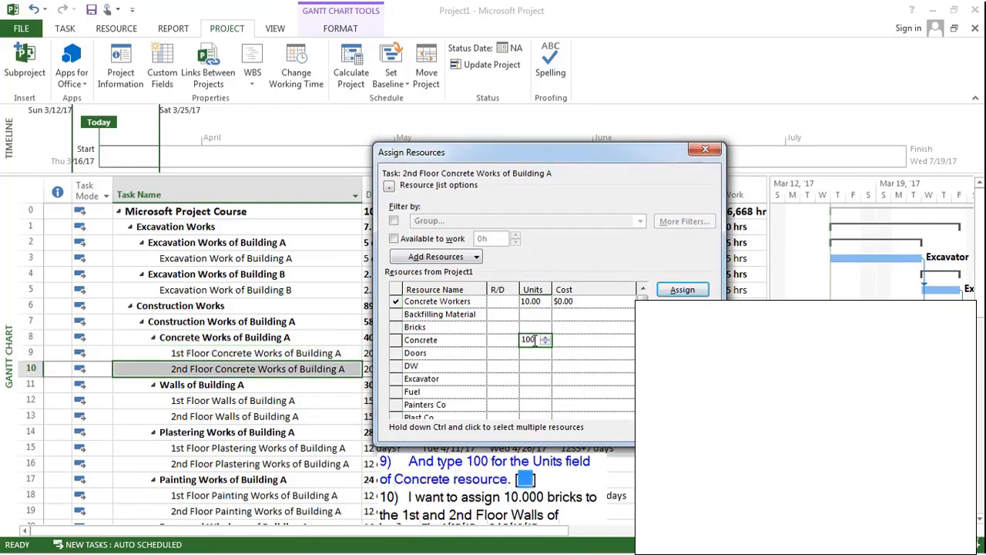
key("Return")
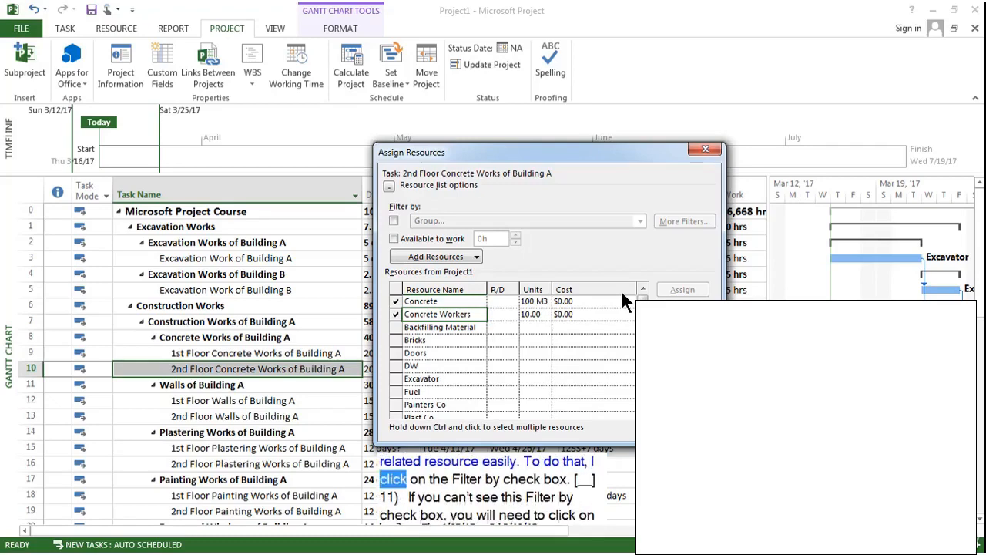
Step: Filter the assignable resources by the group Walls
left_click(394, 221)
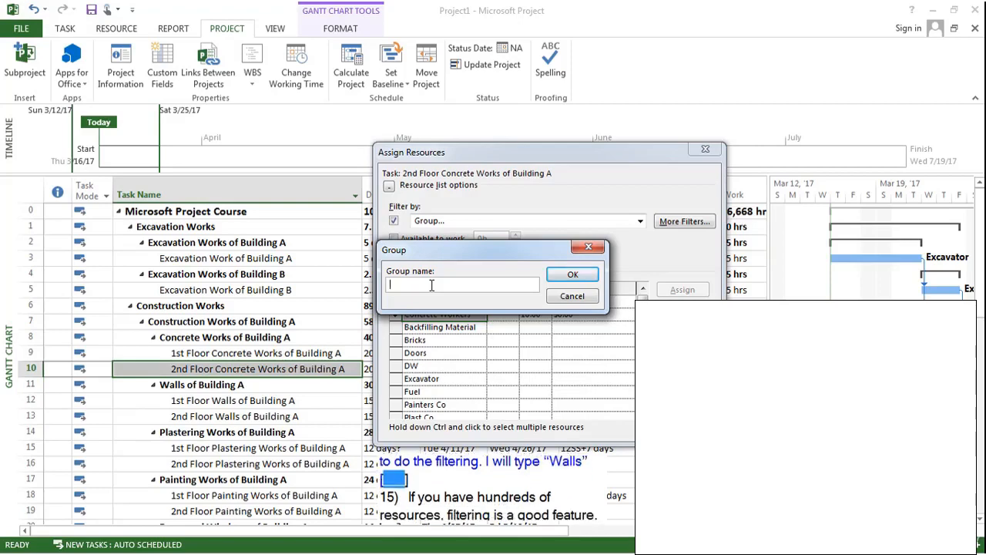
type("lls")
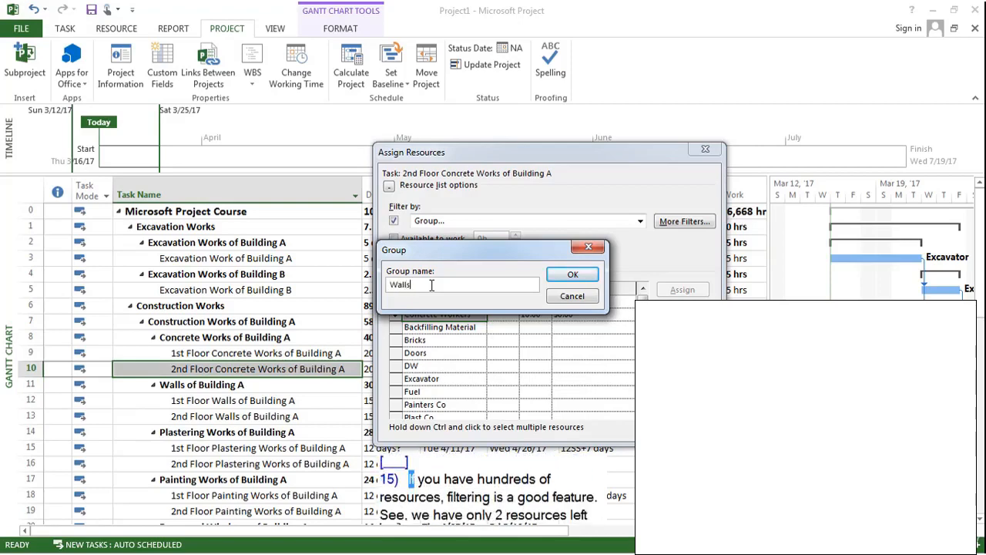
left_click(573, 275)
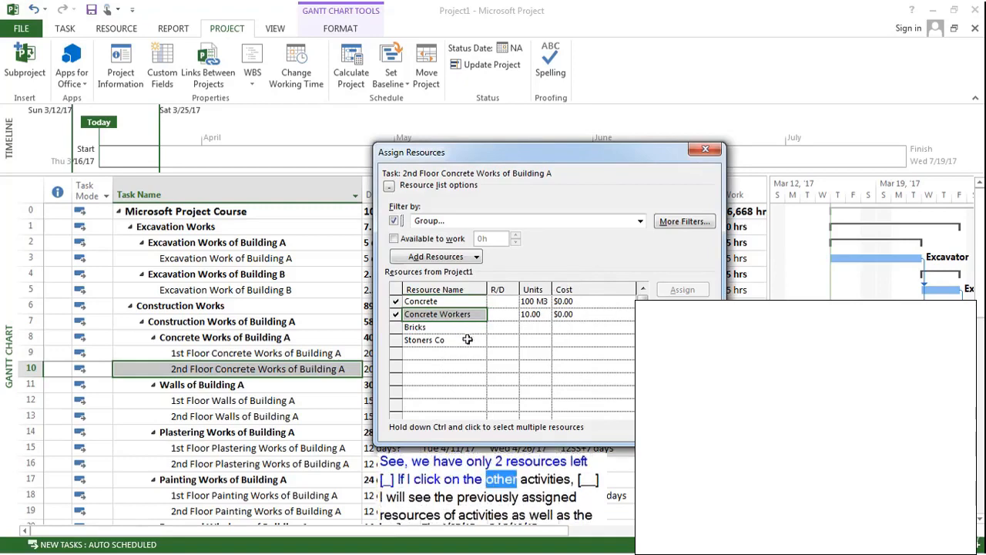
Step: Check the assigned and available resources of Building A's concrete, walls and 1st floor plastering tasks under the Walls group filter
left_click(276, 353)
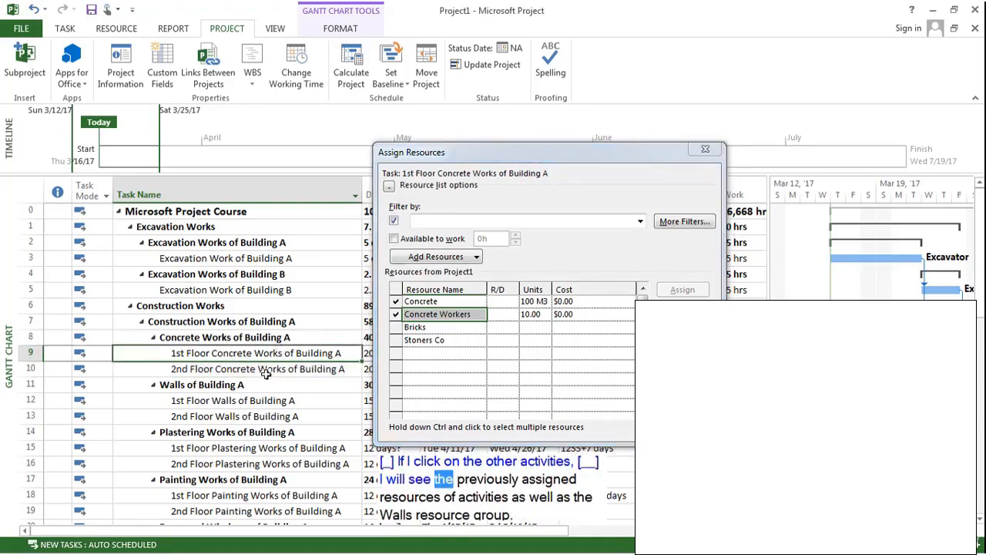
left_click(264, 368)
left_click(263, 400)
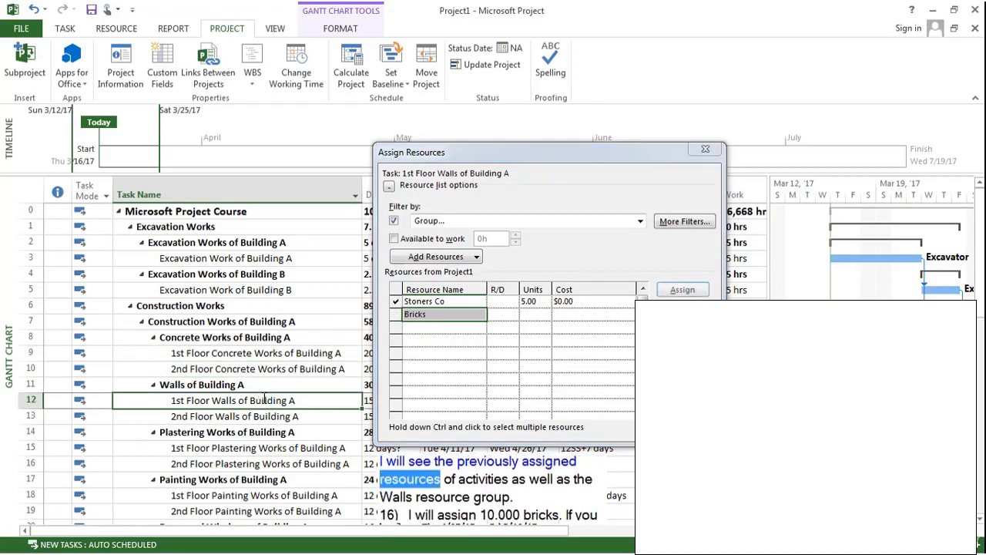
left_click(261, 417)
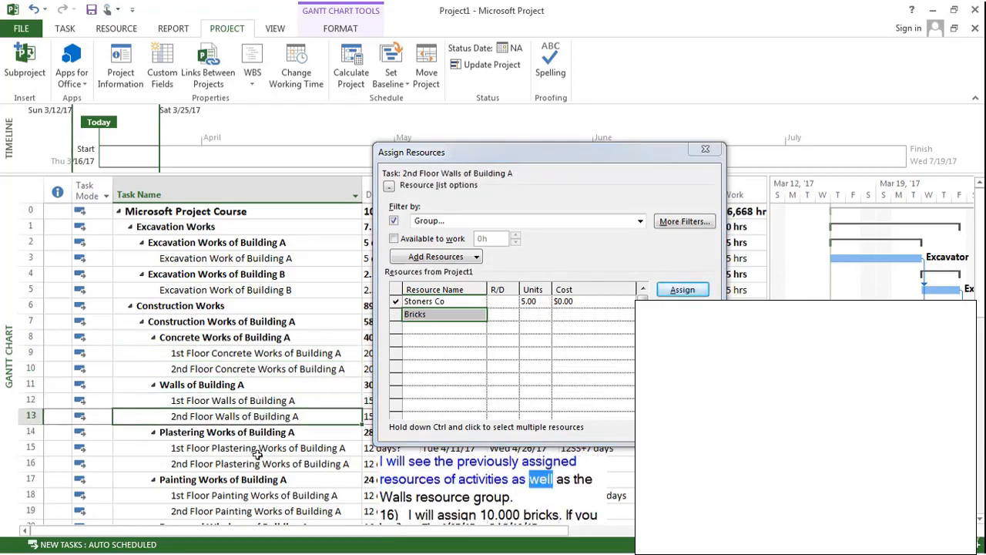
left_click(259, 446)
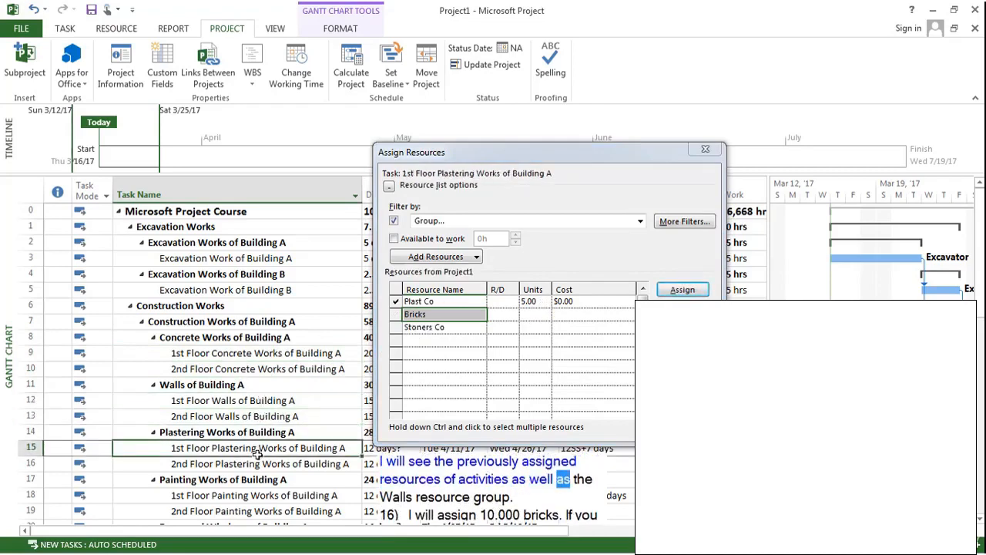
Step: Assign 10 units of the Bricks material to the task 1st Floor Walls of Building A
left_click(255, 400)
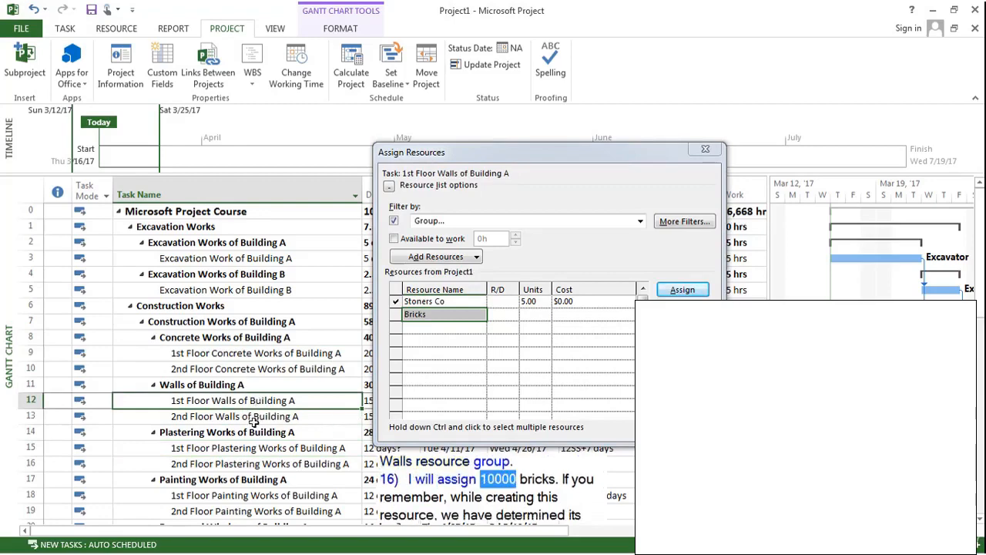
left_click(539, 315)
left_click(540, 314)
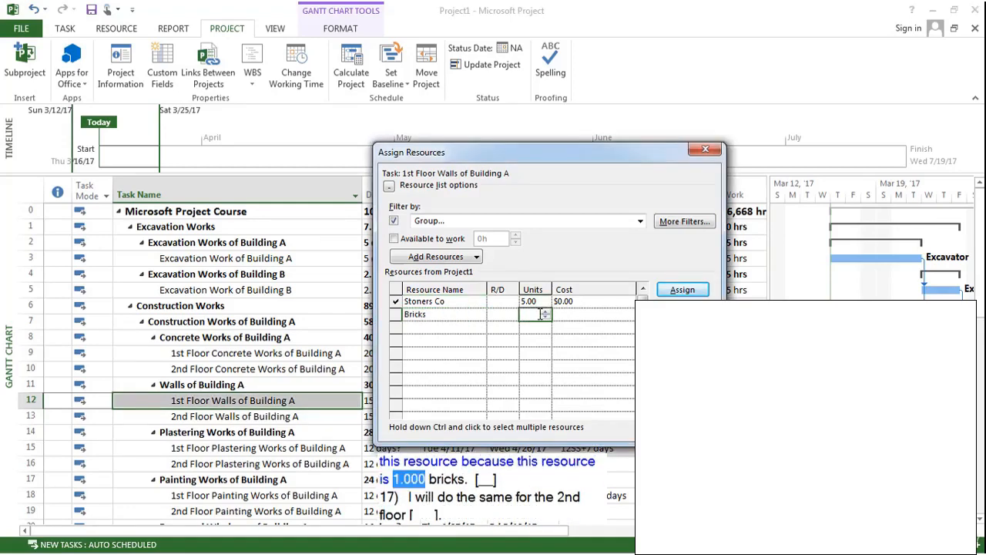
type("0")
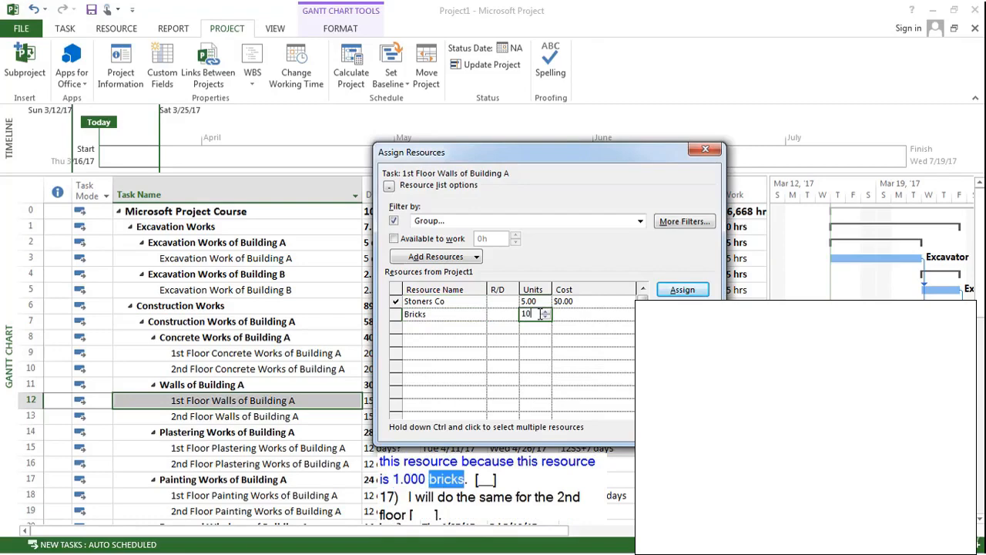
key("Return")
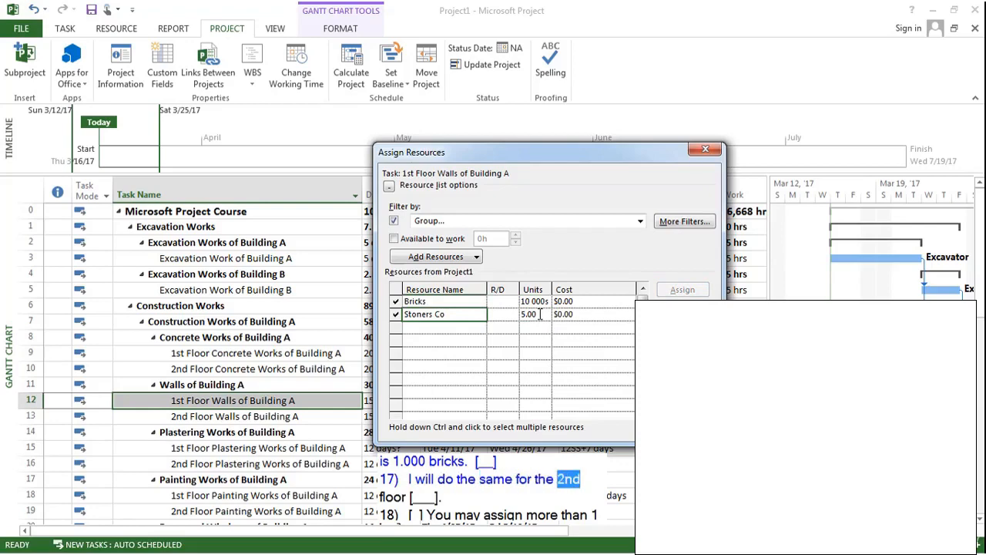
Step: Assign 10 units of the Bricks material to the task 2nd Floor Walls of Building A
left_click(266, 416)
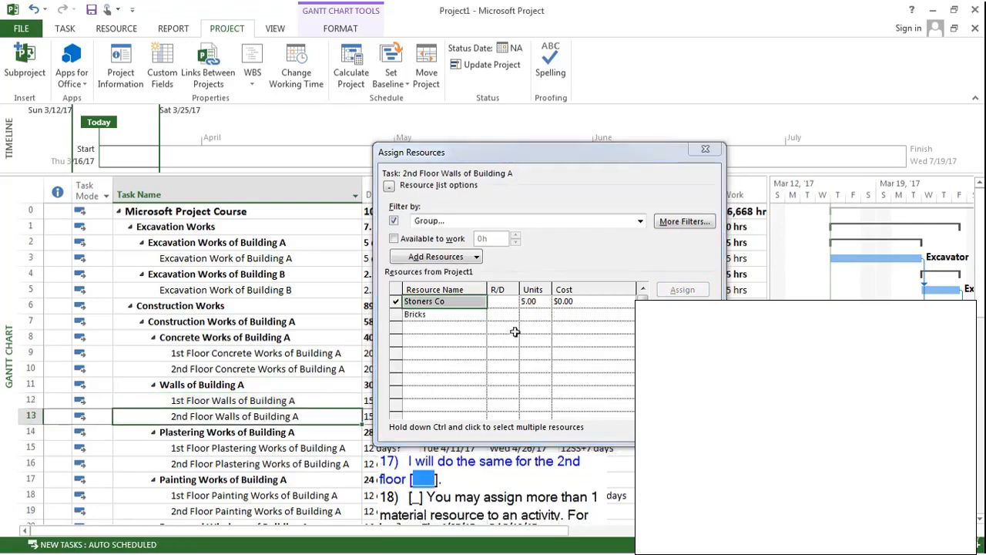
left_click(536, 315)
type("1")
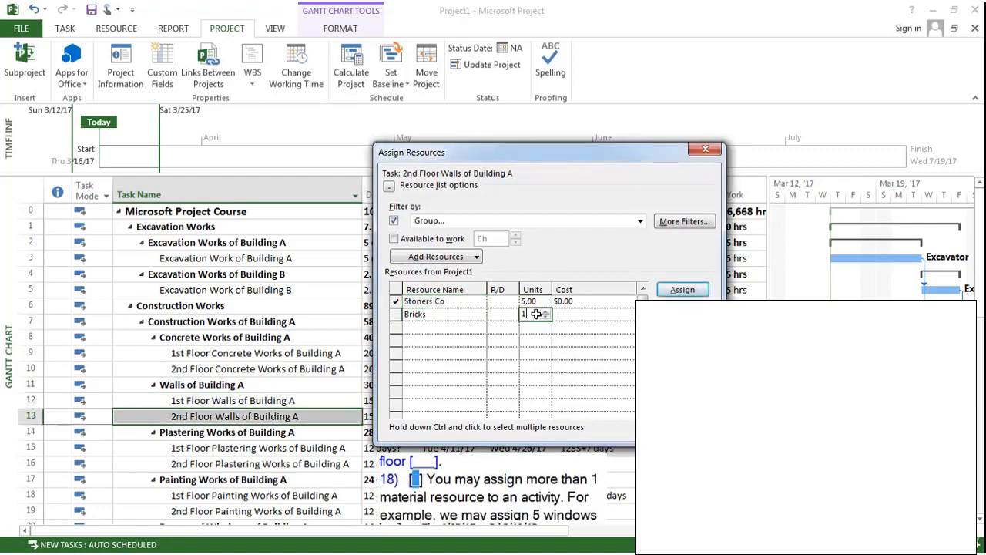
type("0,000")
key("Return")
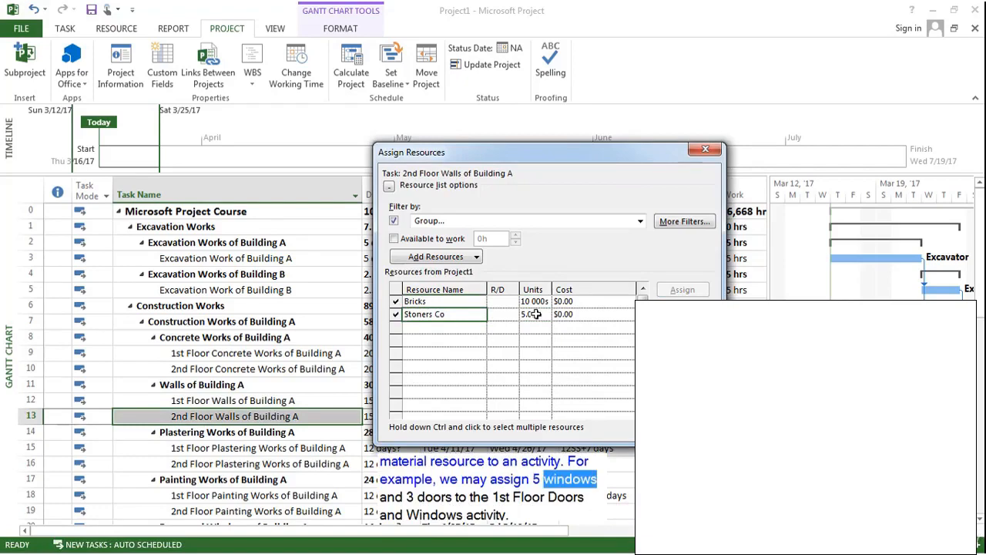
Step: Turn off the group filter on the assignable resources so that all project resources are listed
left_click(211, 400)
scroll(232, 385, "down", 2)
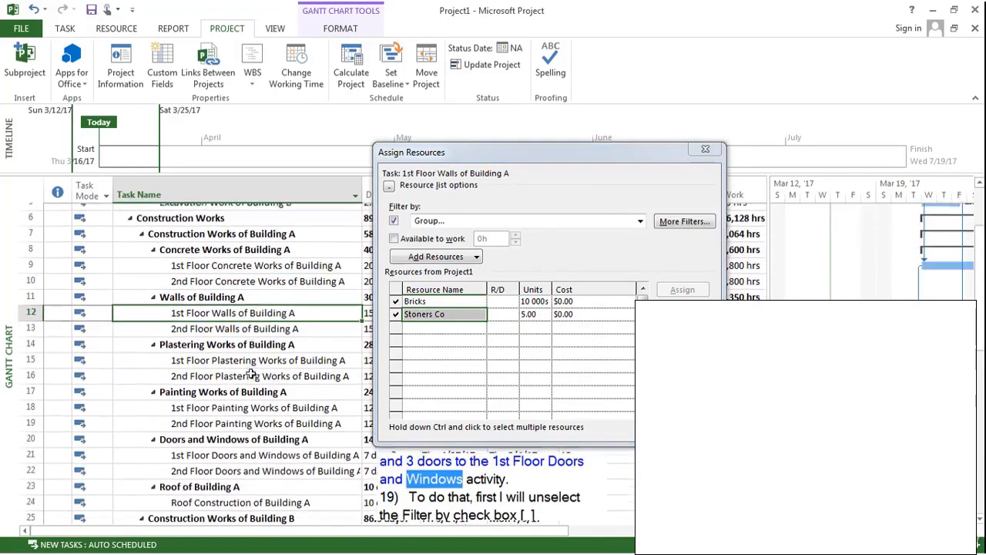
scroll(251, 375, "down", 3)
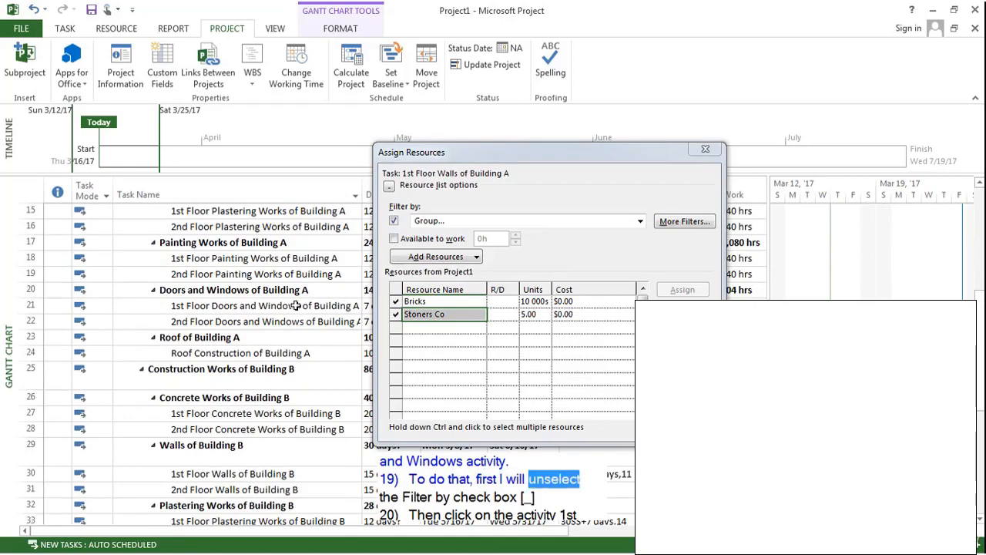
left_click(394, 221)
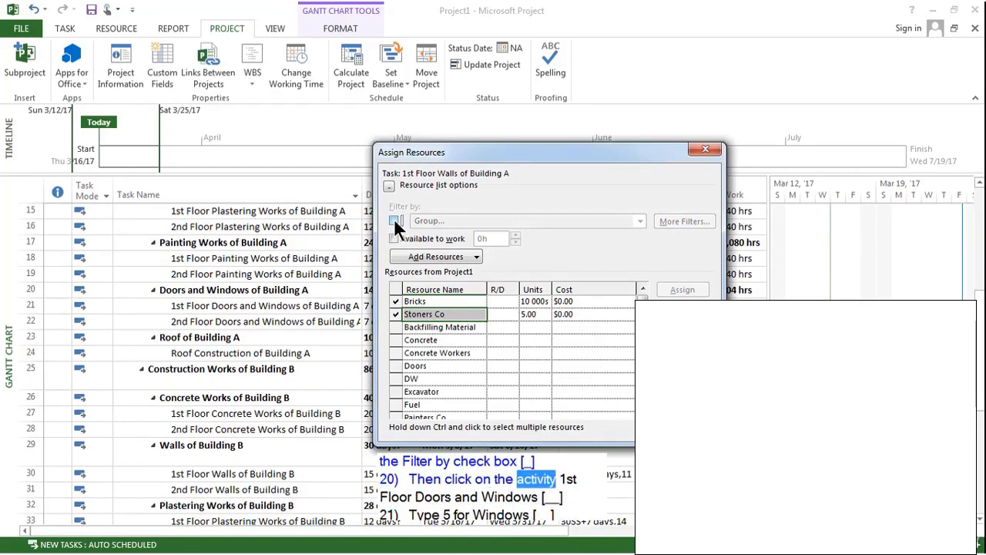
Step: Assign 5 units of Windows and 4 units of Doors to the task 1st Floor Doors and Windows of Building A
left_click(264, 306)
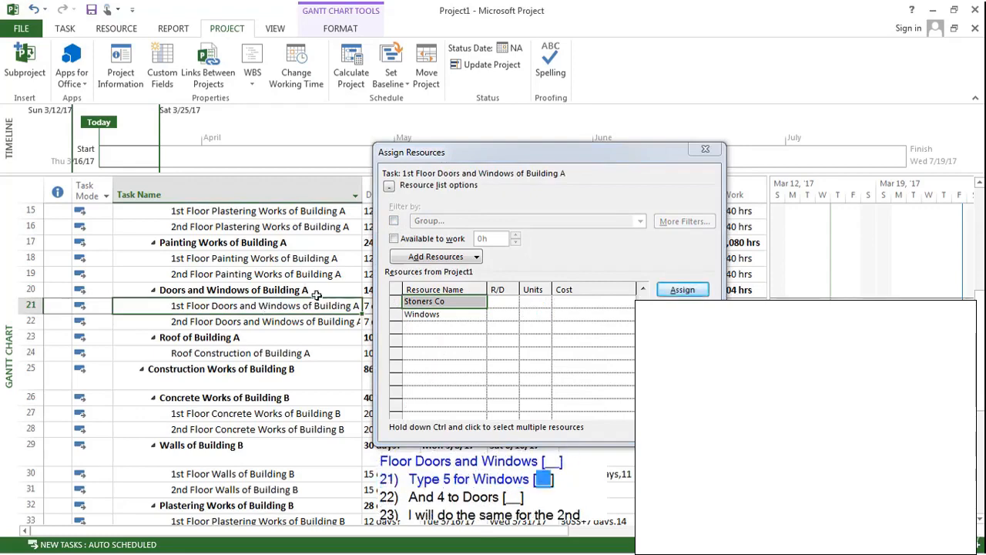
left_click(534, 315)
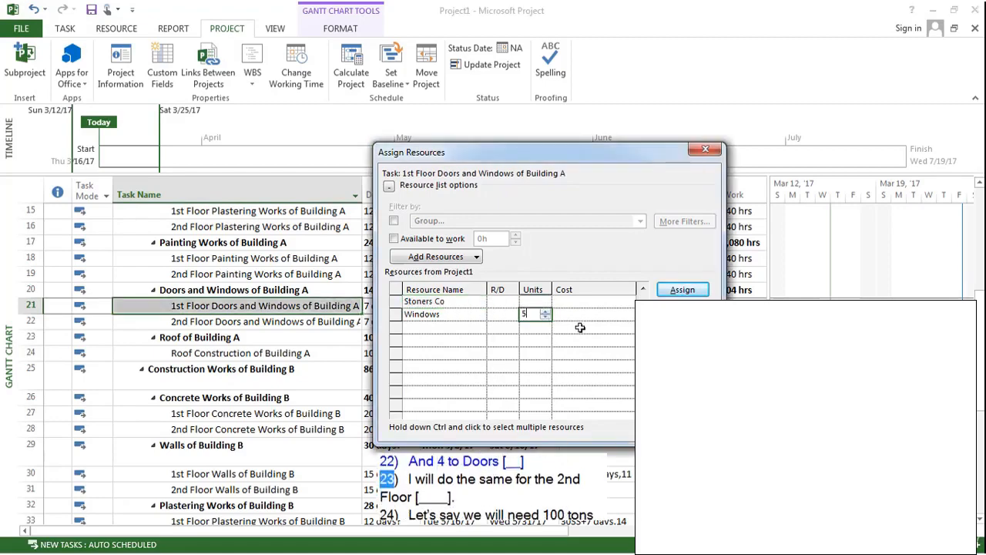
key("Return")
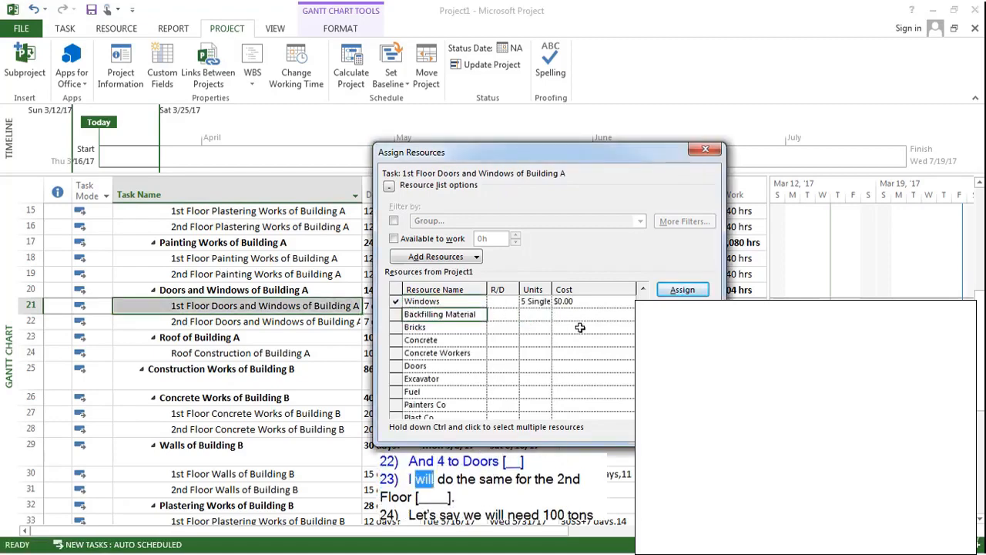
left_click(535, 365)
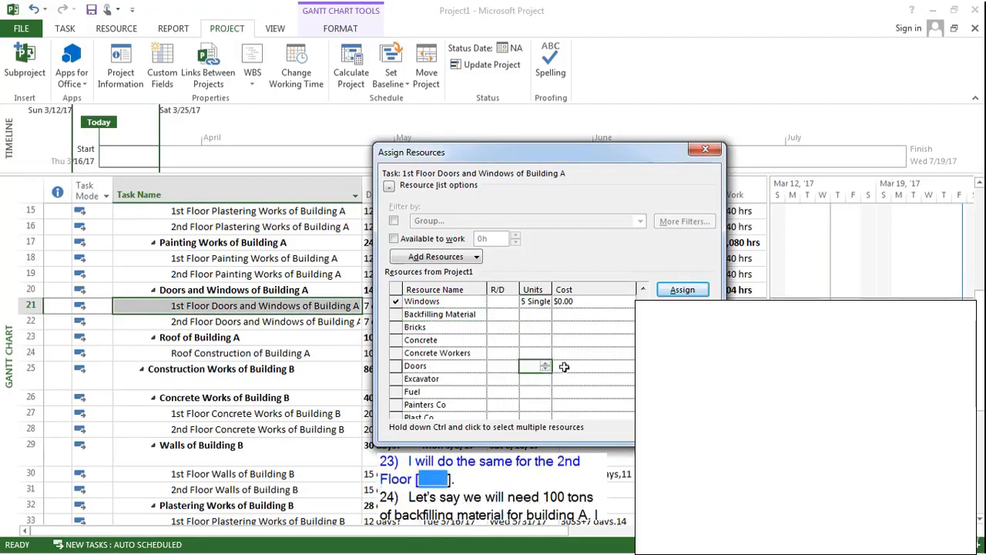
key("Return")
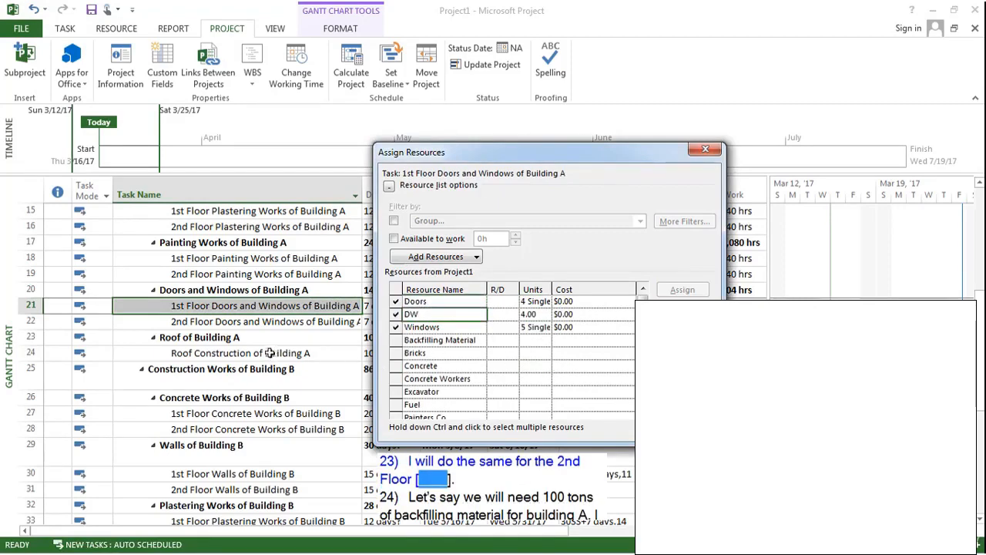
Step: Assign 5 units of Windows and 4 units of Doors to the task 2nd Floor Doors and Windows of Building A
left_click(281, 320)
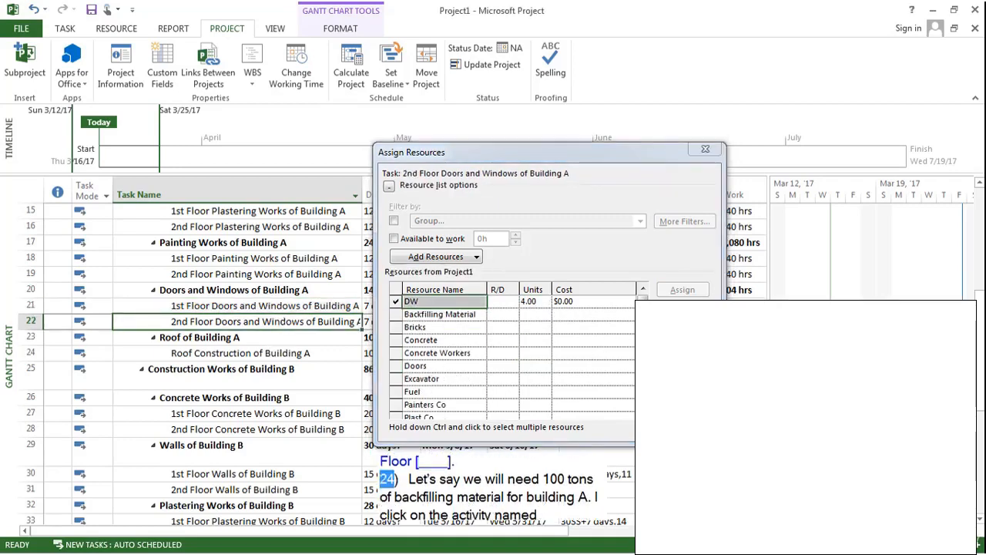
scroll(529, 403, "down", 1)
left_click(531, 404)
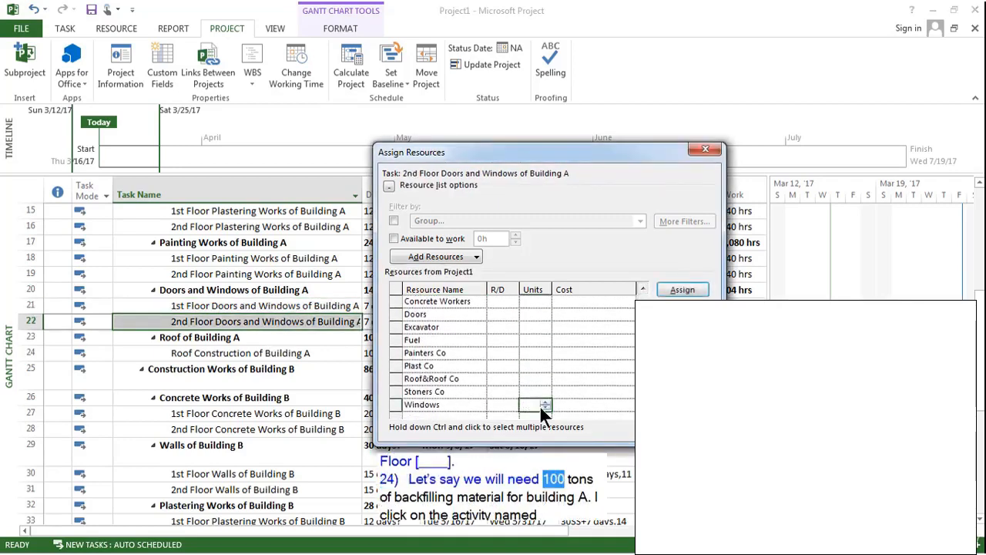
type("5")
key("Return")
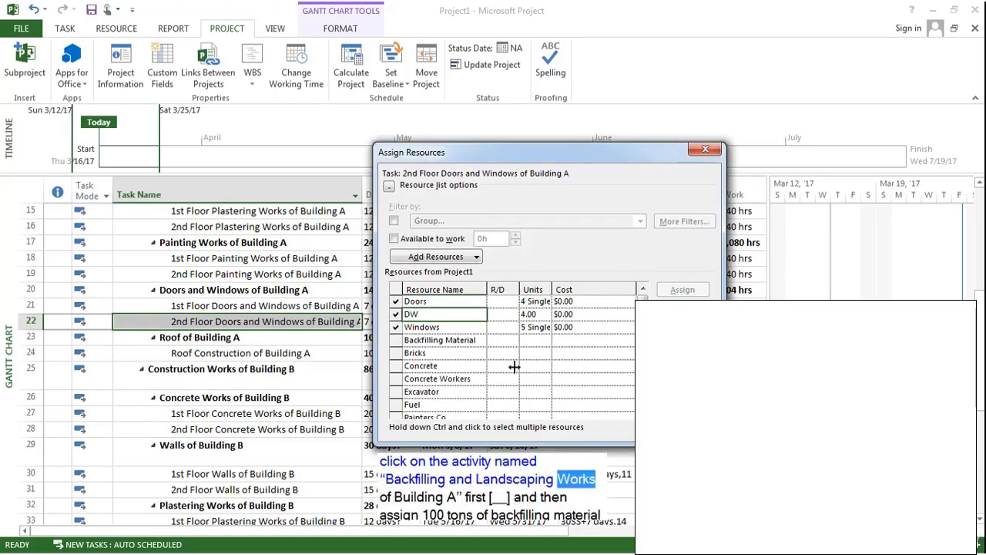
Step: Assign 100 units of Backfilling Material to the subtask Backfilling and Landscaping Works of Building A
left_click(220, 370)
scroll(220, 377, "down", 2)
scroll(219, 378, "down", 5)
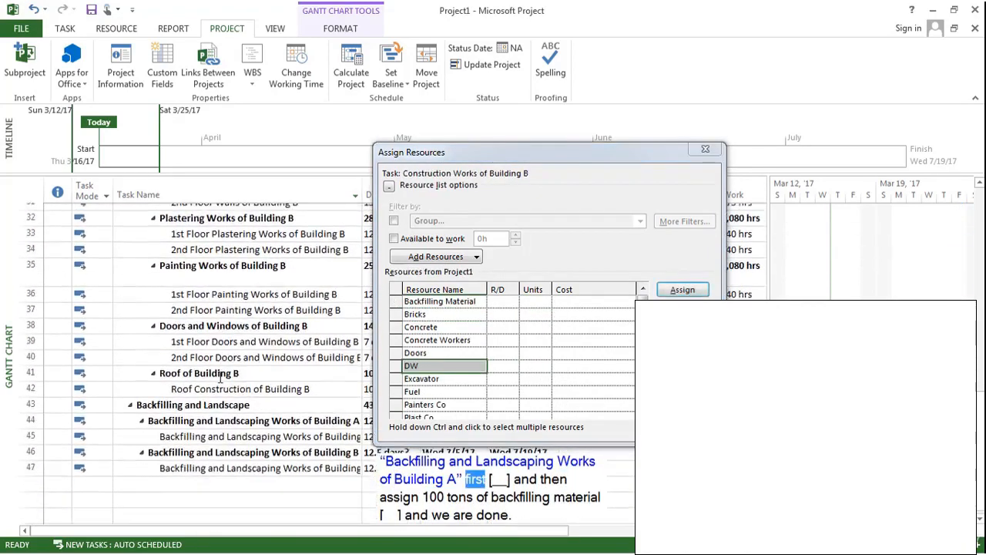
left_click(231, 355)
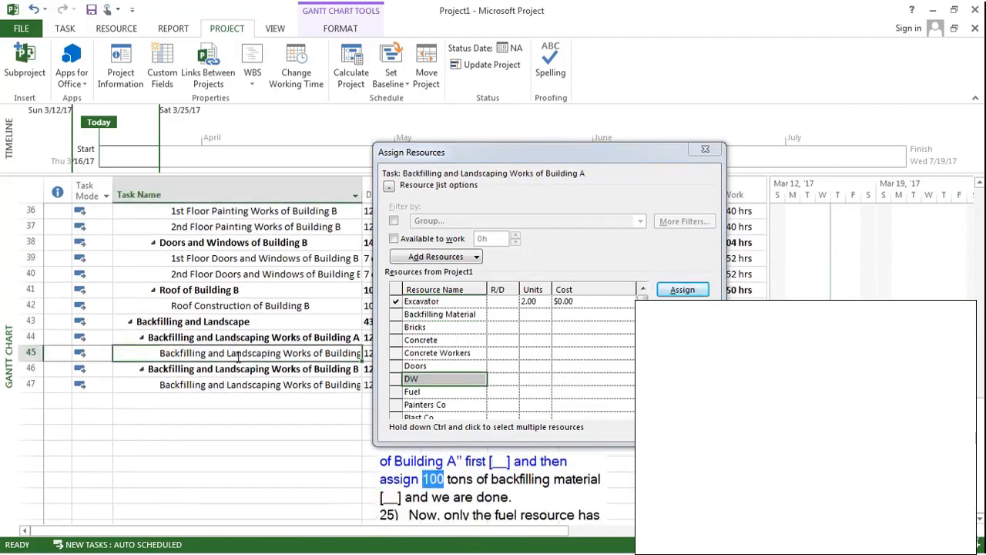
left_click(533, 315)
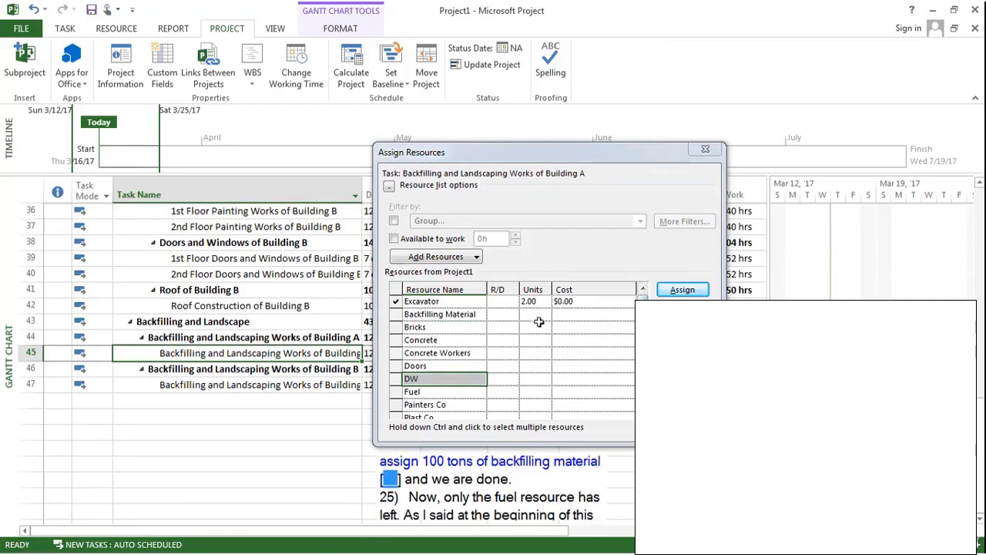
type("10")
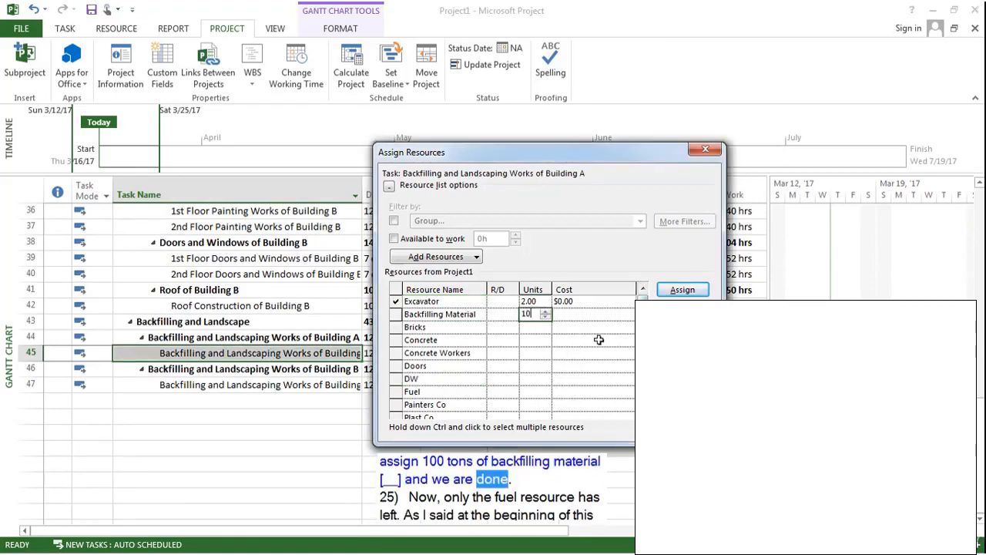
type("0")
key("Return")
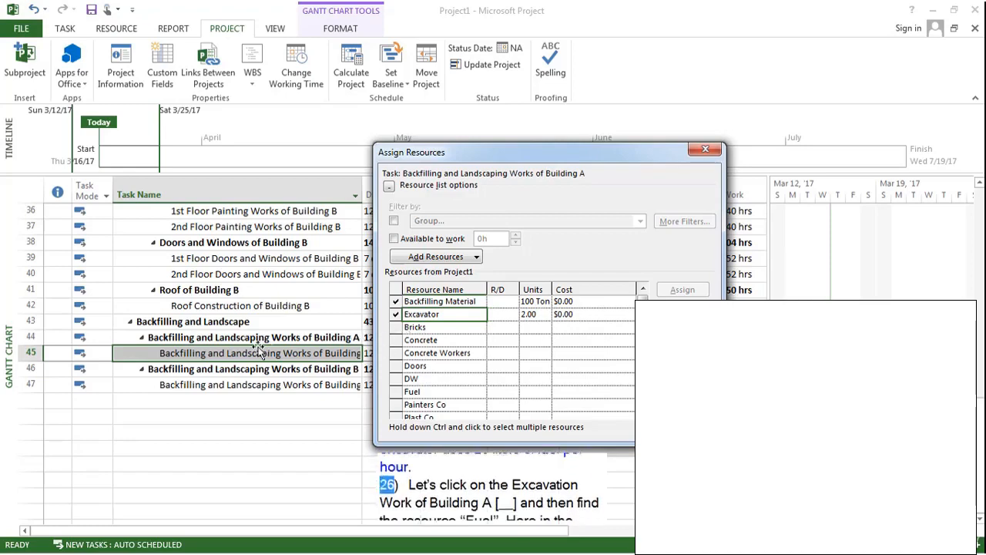
Step: Assign the Fuel material to the task Excavation Work of Building A with 20/h units
left_click(219, 353)
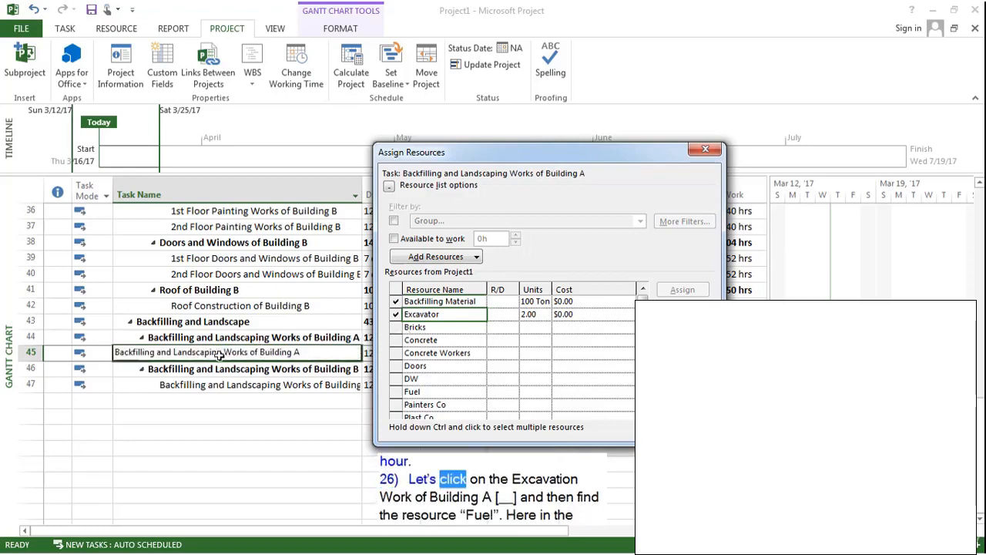
left_click(91, 352)
left_click(147, 354)
scroll(148, 355, "up", 12)
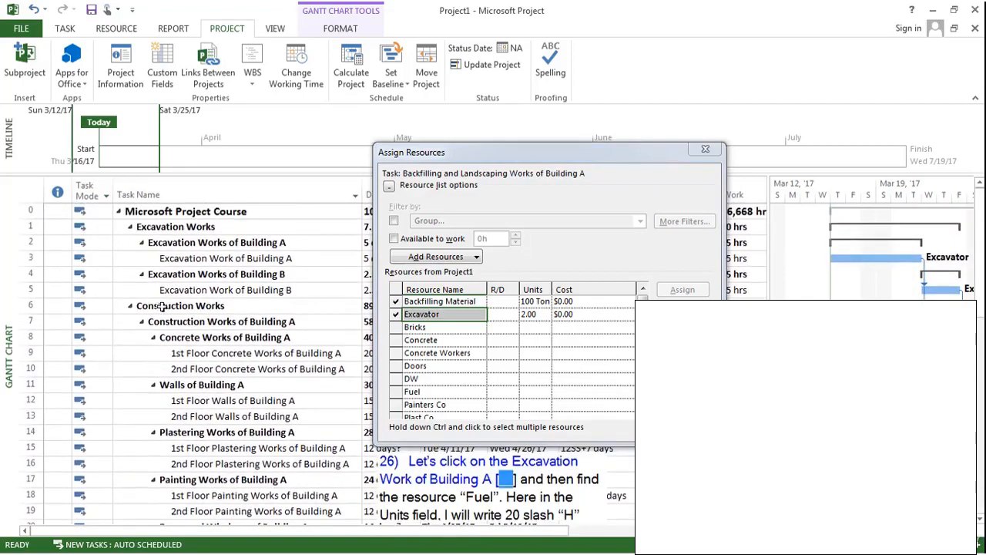
left_click(192, 259)
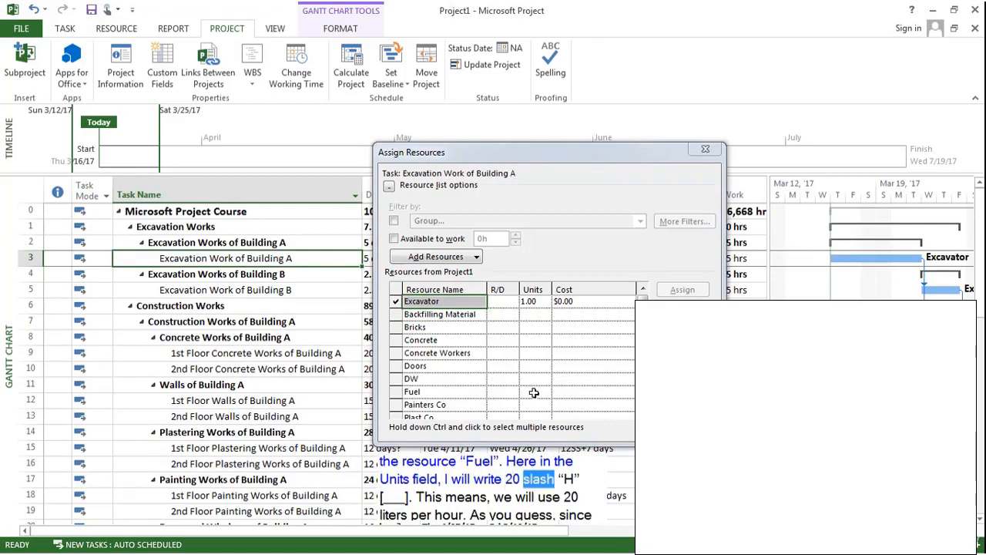
left_click(534, 393)
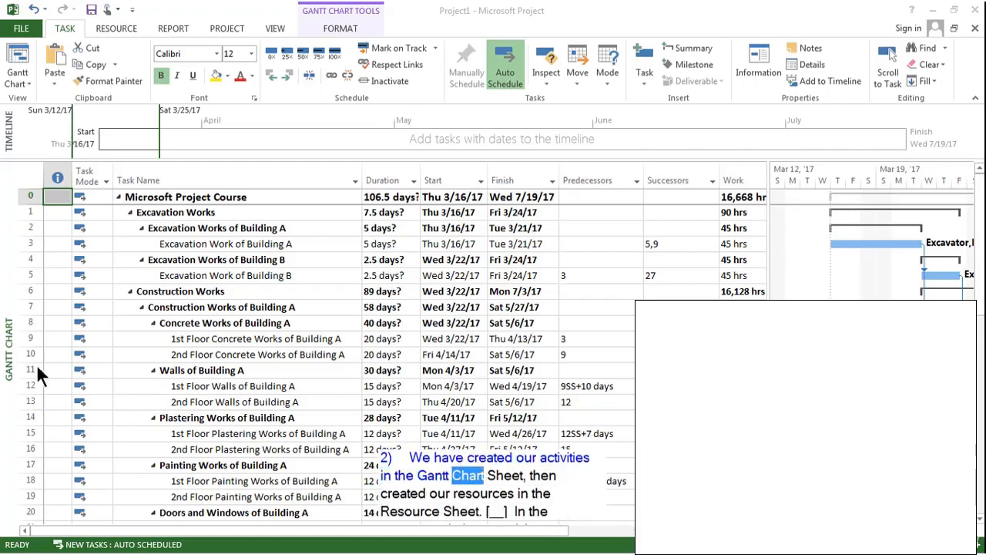
Step: Review the resources in the Resource Sheet view and switch to the Task Usage view
left_click(26, 84)
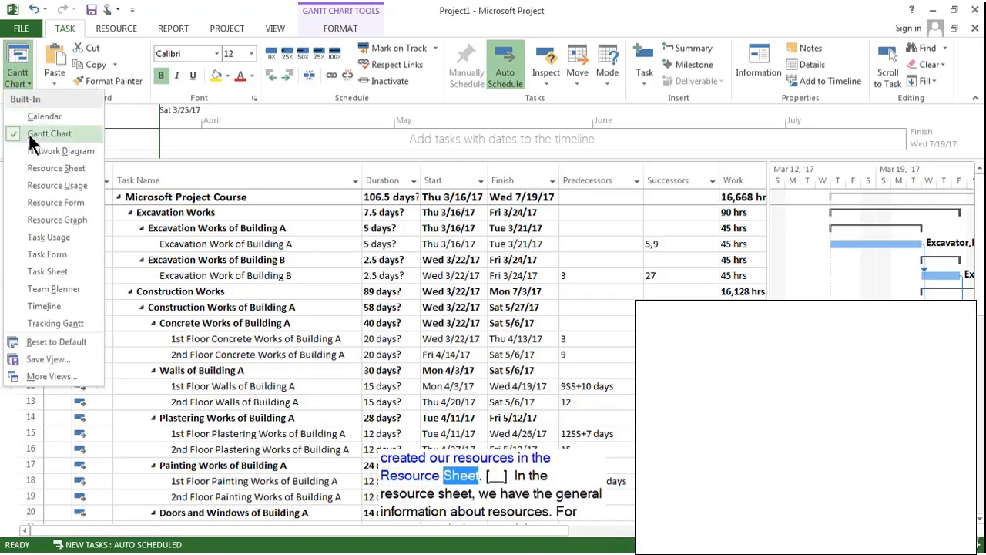
left_click(72, 167)
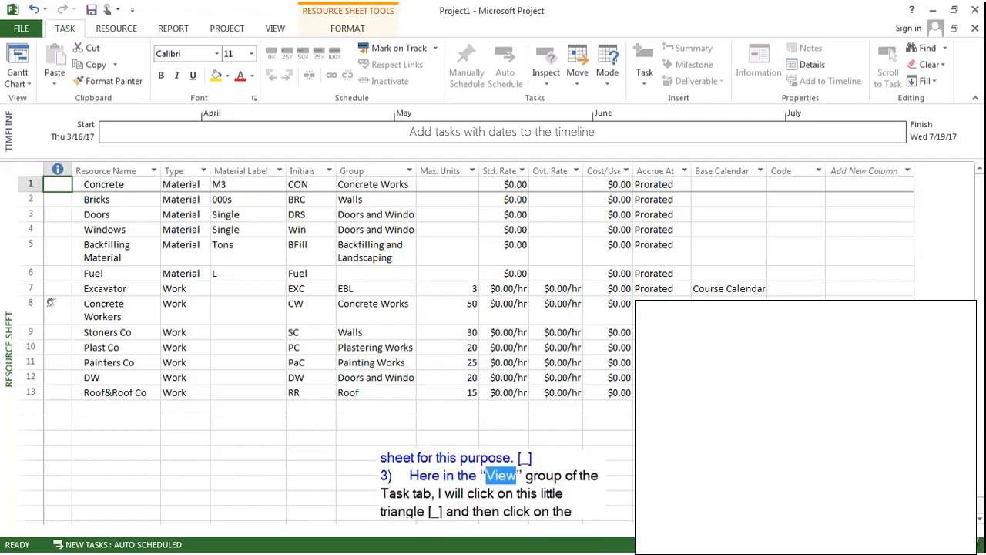
left_click(27, 83)
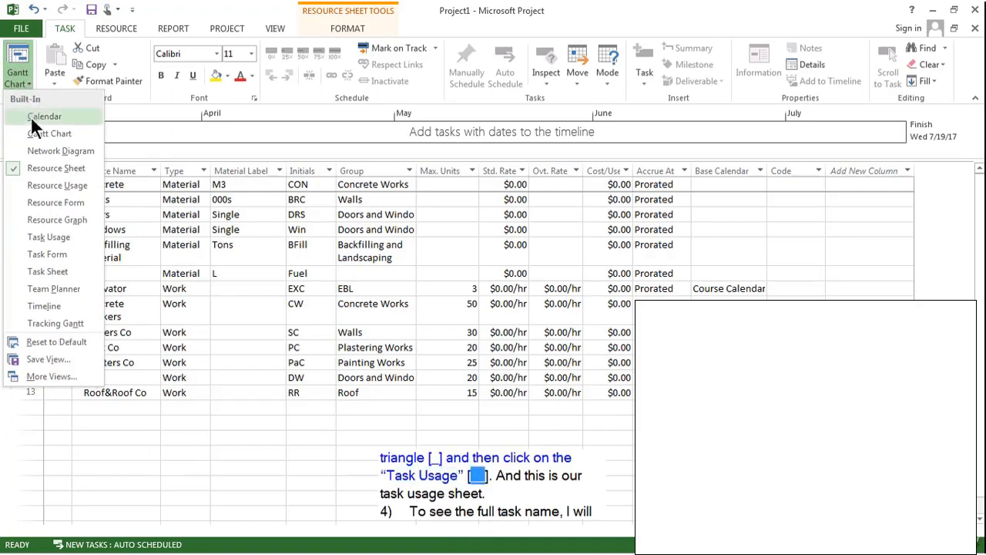
left_click(75, 237)
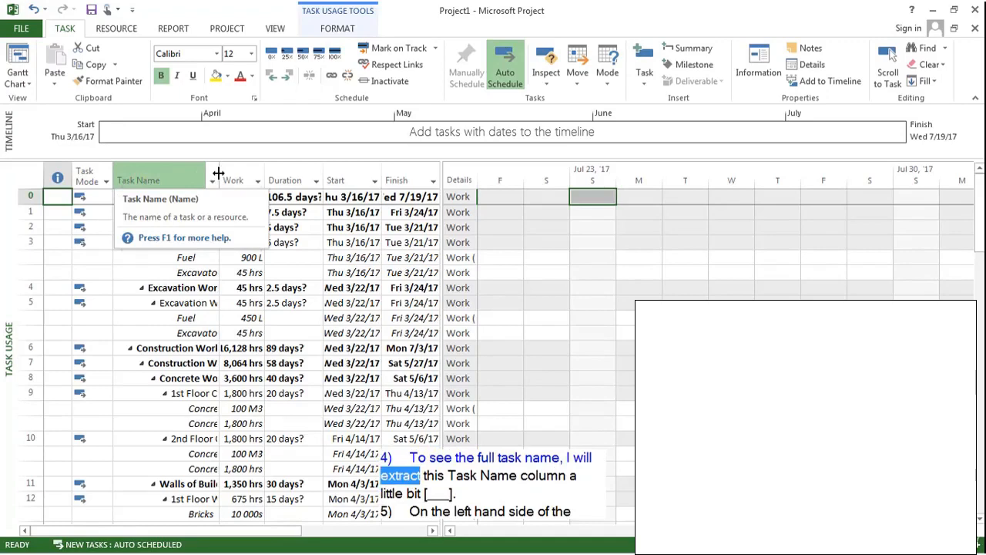
Step: Widen the Task Name column until the full task names fit, and enlarge the table area to include the Finish column
left_click_drag(219, 173, 379, 173)
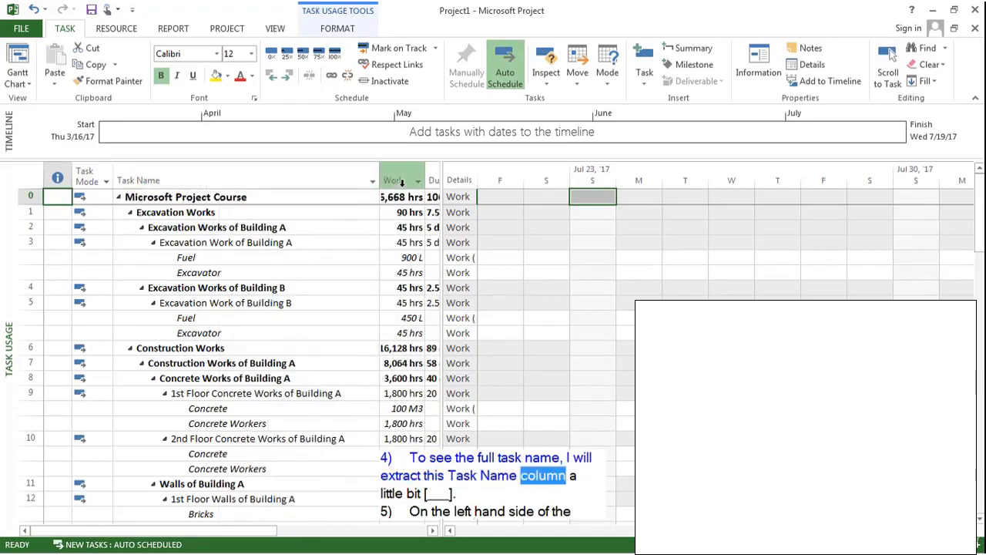
left_click_drag(443, 199, 603, 201)
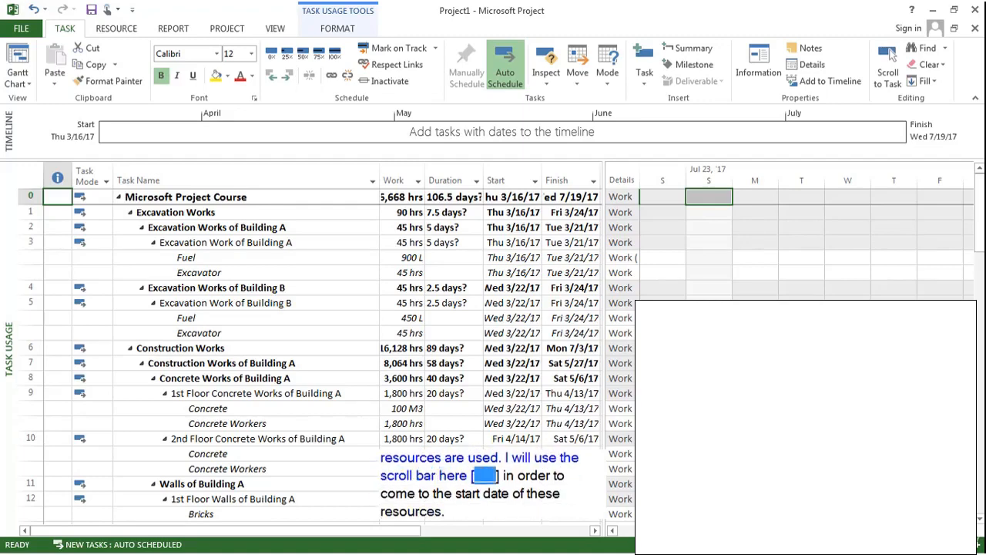
Step: Examine the daily resource usage at the project's start, from March 16, 2017, in the time-phased grid
key("alt+Left")
key("alt+Left")
key("alt+Left")
key("alt+Left")
key("alt+Left")
key("alt+Left")
key("alt+Left")
key("alt+Left")
key("alt+Left")
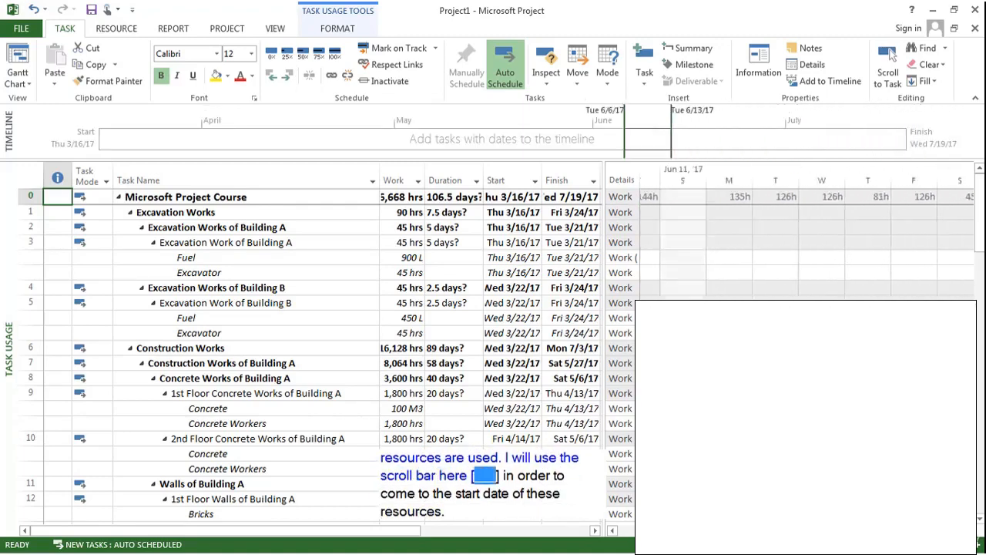
key("alt+Left")
key("alt+Left")
key("alt+Left")
key("alt+Left")
key("alt+Left")
key("alt+Left")
key("alt+Left")
key("alt+Left")
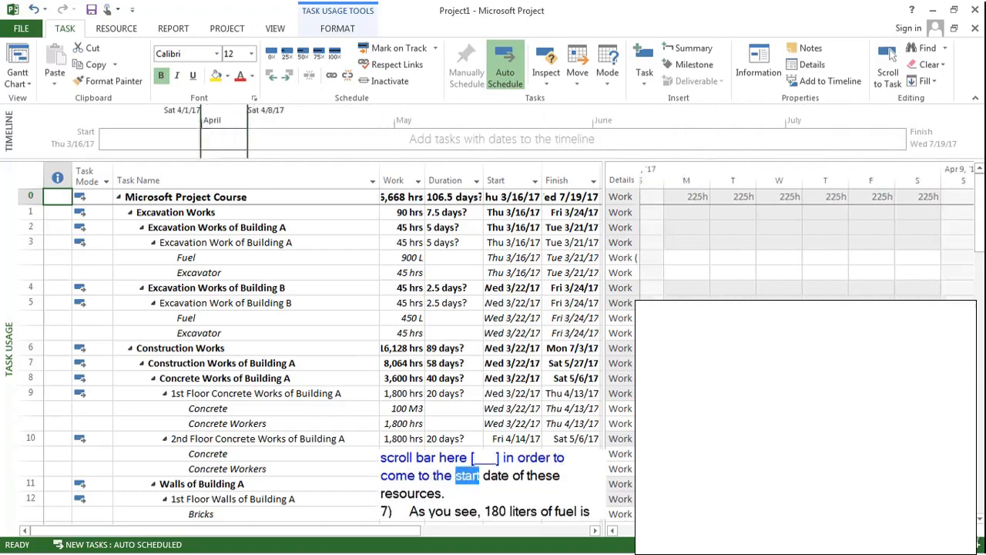
left_click_drag(633, 533, 632, 535)
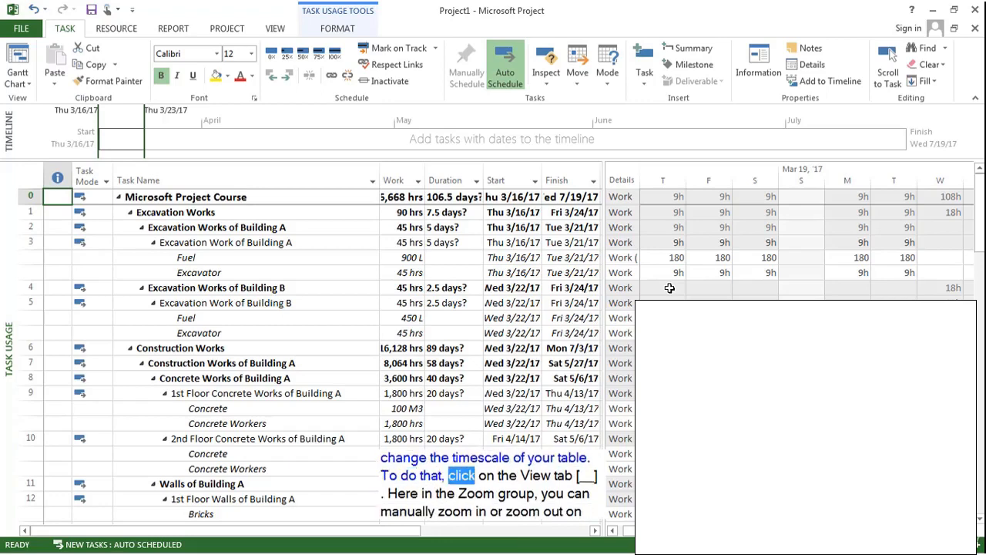
Step: Zoom the Task Usage timescale out twice, to seven-day intervals
left_click(275, 29)
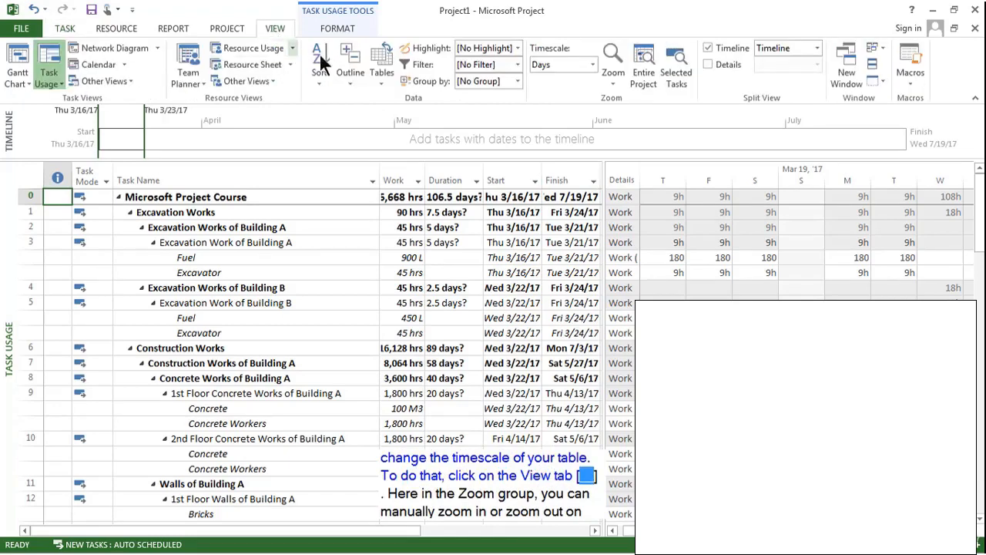
left_click(617, 80)
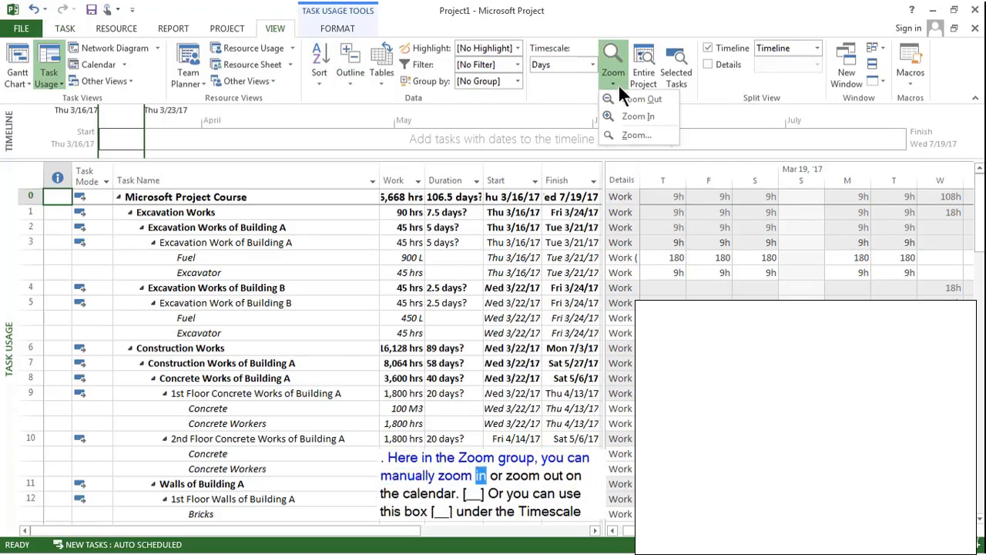
left_click(623, 95)
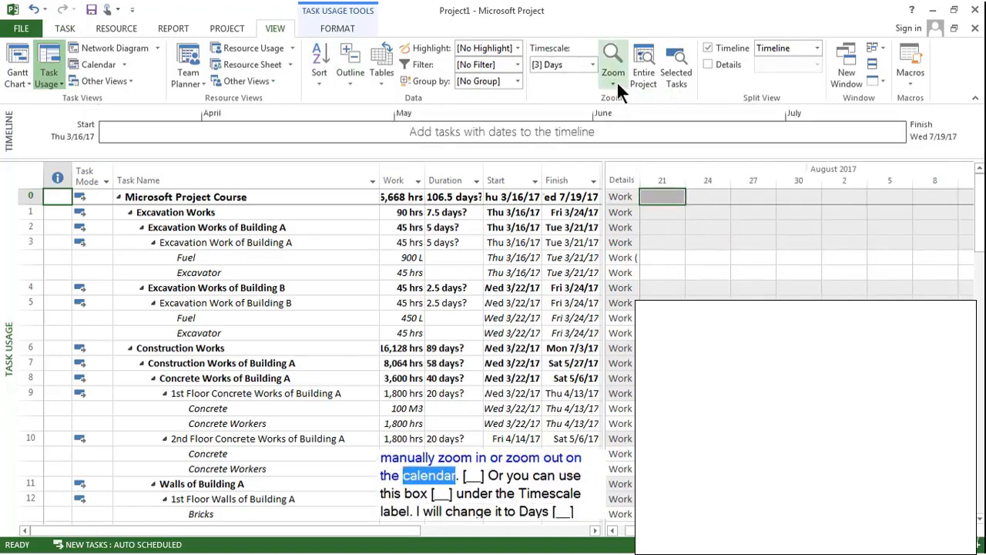
left_click(616, 81)
left_click(619, 94)
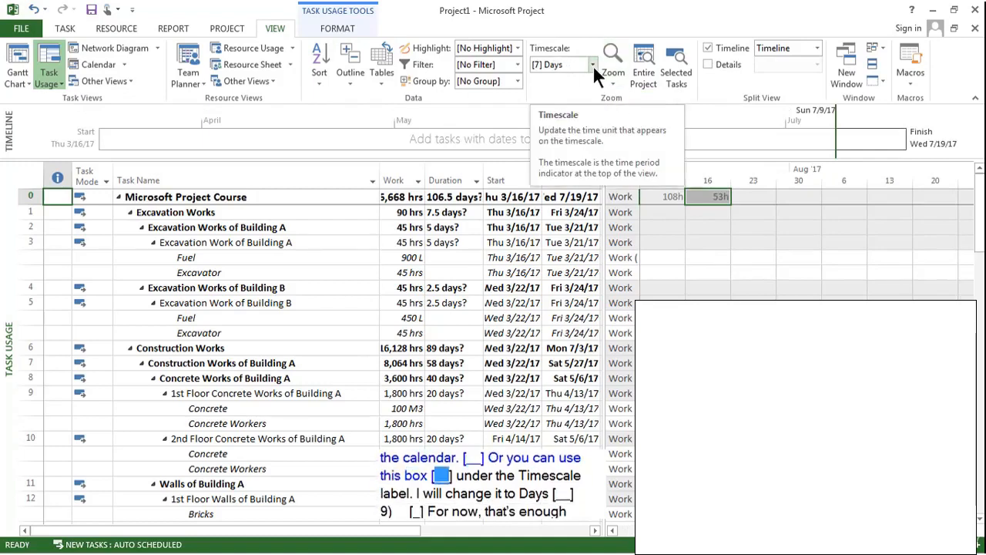
Step: Set the Task Usage timescale to Days and bring the grid back to the project's start in mid-March 2017
left_click(593, 67)
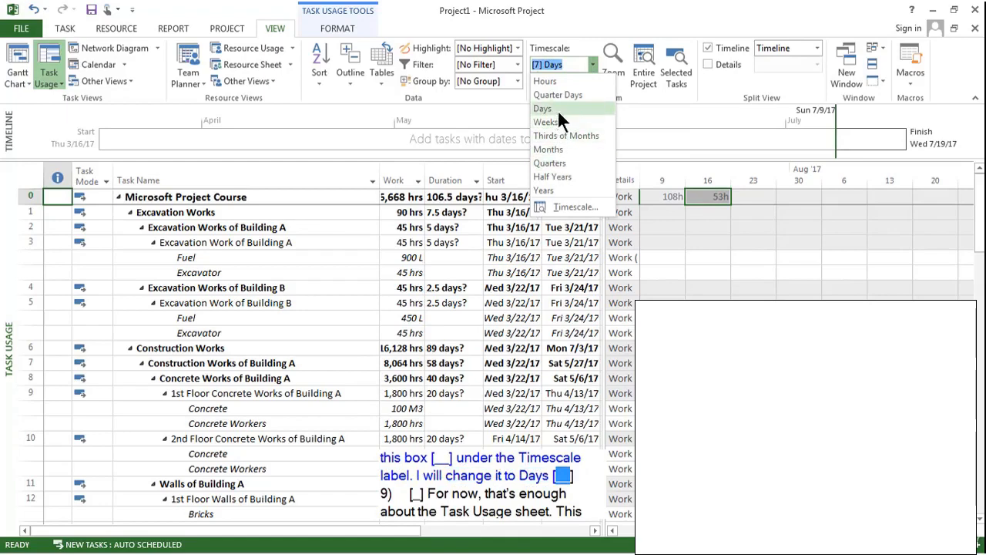
left_click(557, 107)
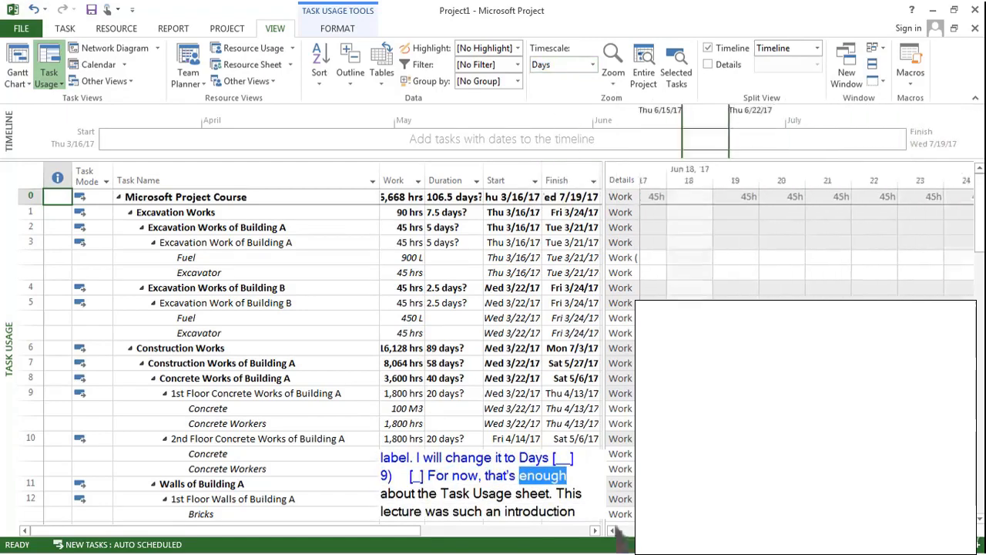
scroll(626, 528, "left", 10)
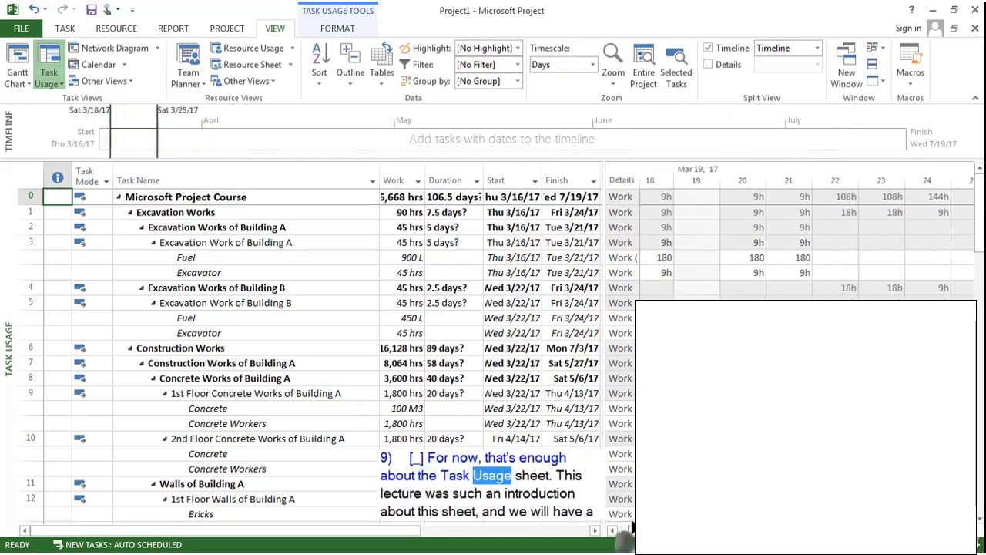
scroll(626, 528, "left", 1)
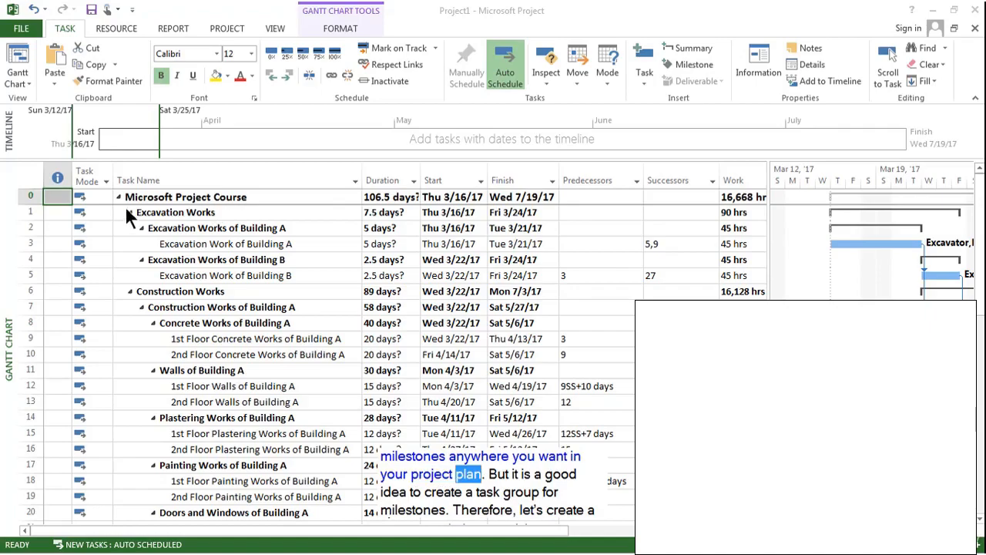
Step: Add a task named Milestones in the first empty row below the last backfilling and landscaping task
scroll(68, 210, "down", 1)
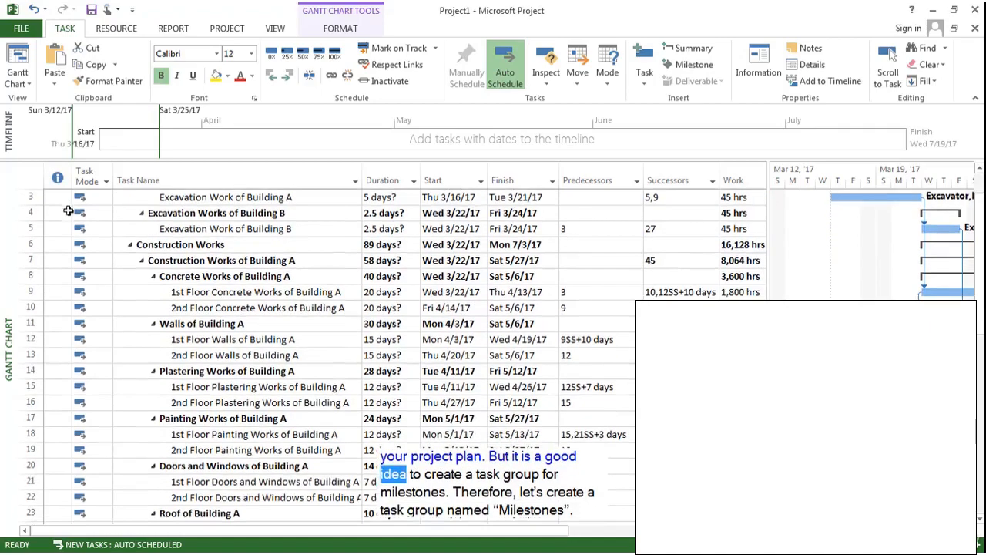
scroll(259, 286, "down", 8)
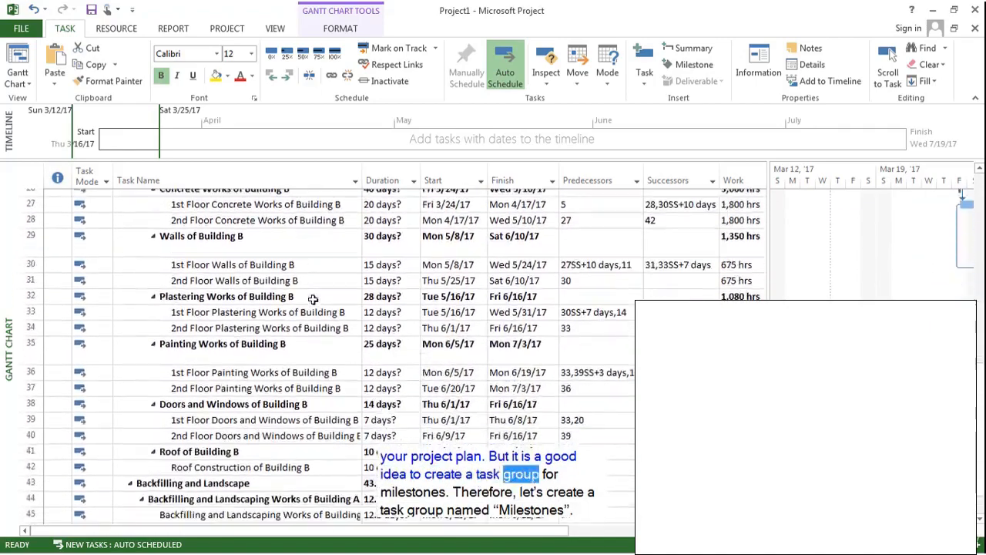
scroll(313, 299, "down", 5)
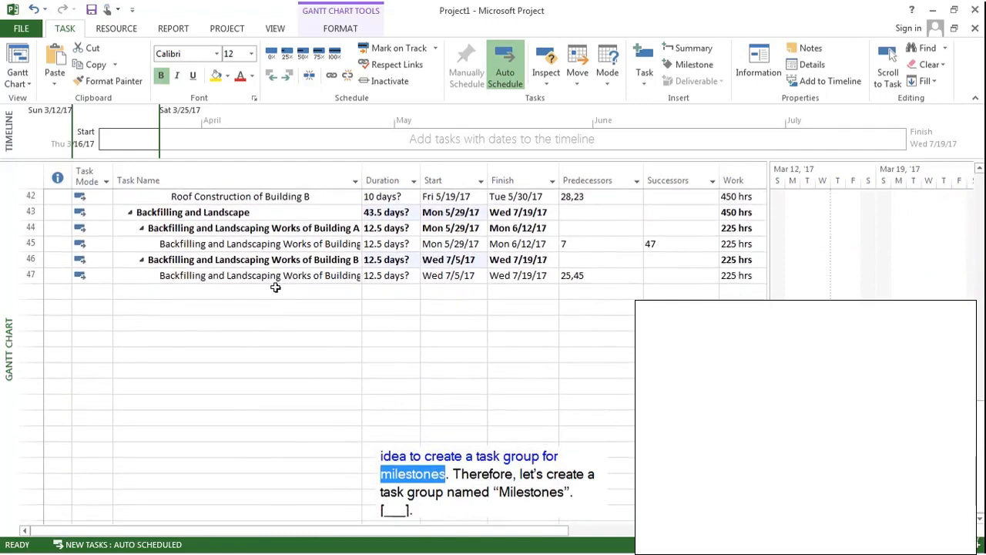
left_click(268, 290)
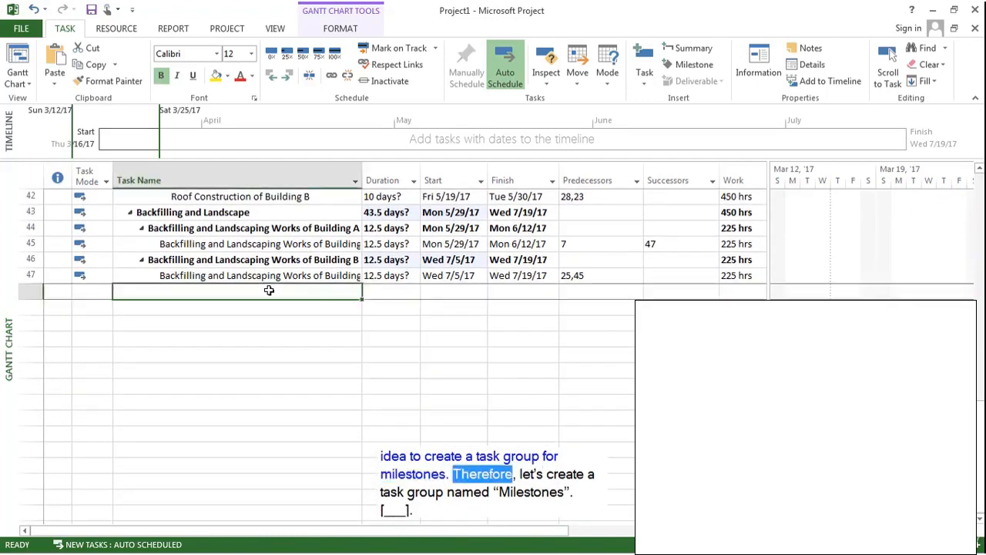
type("Mile")
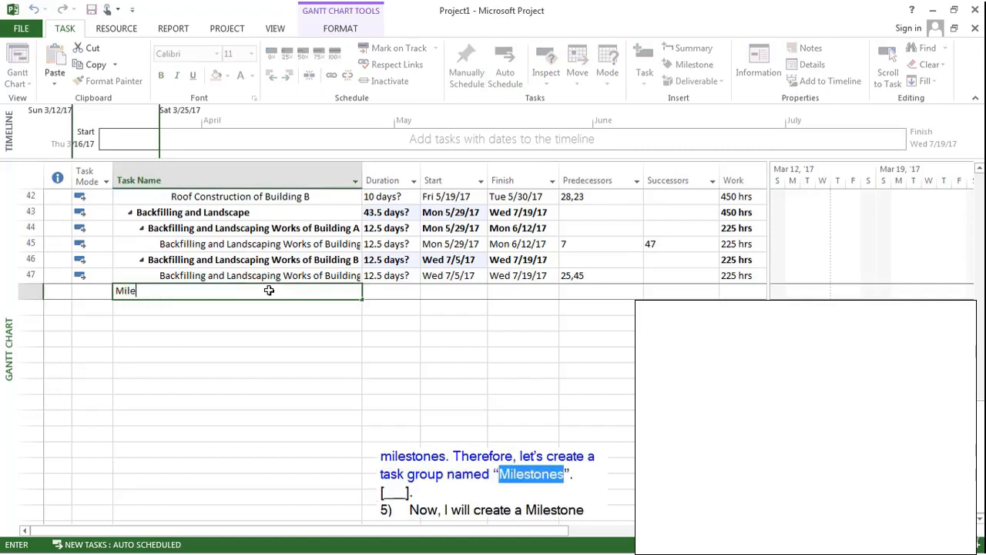
type("stones")
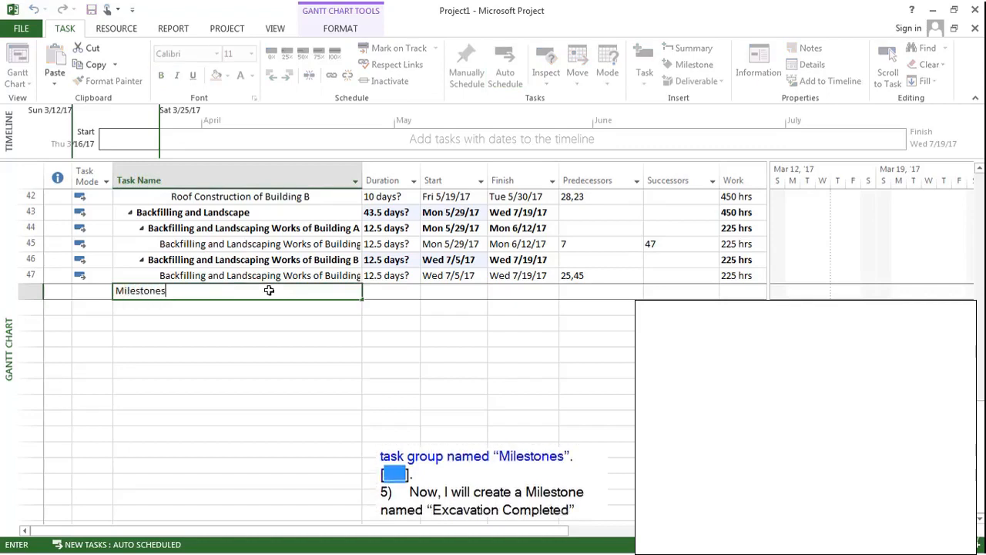
key("Return")
Step: Outdent the Milestones task to the same level as Backfilling and Landscape
left_click(265, 290)
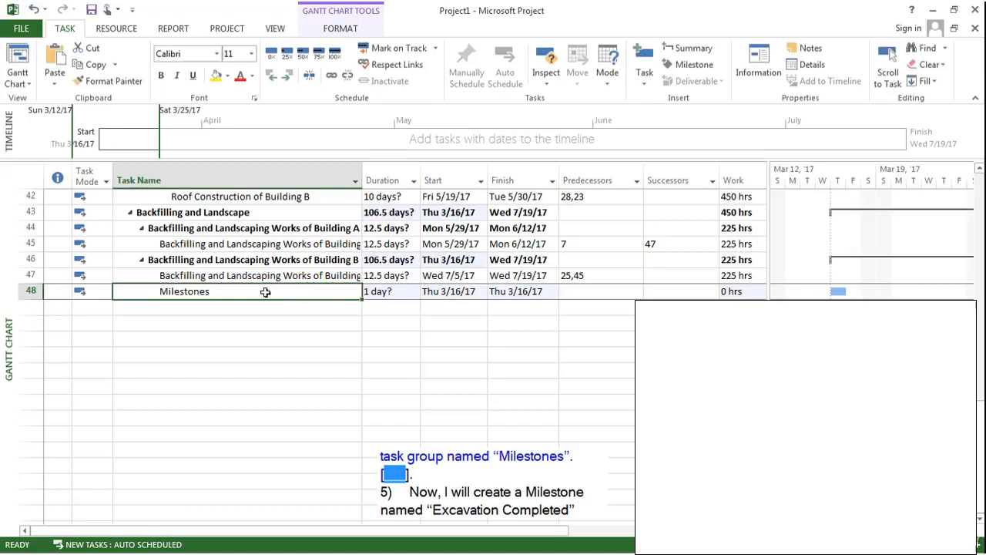
left_click(269, 75)
left_click(269, 75)
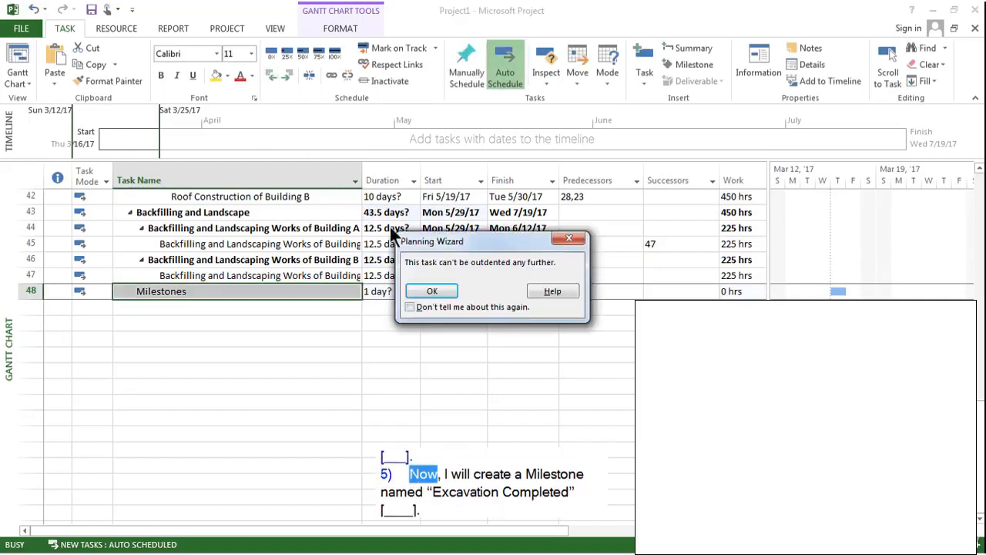
left_click(569, 238)
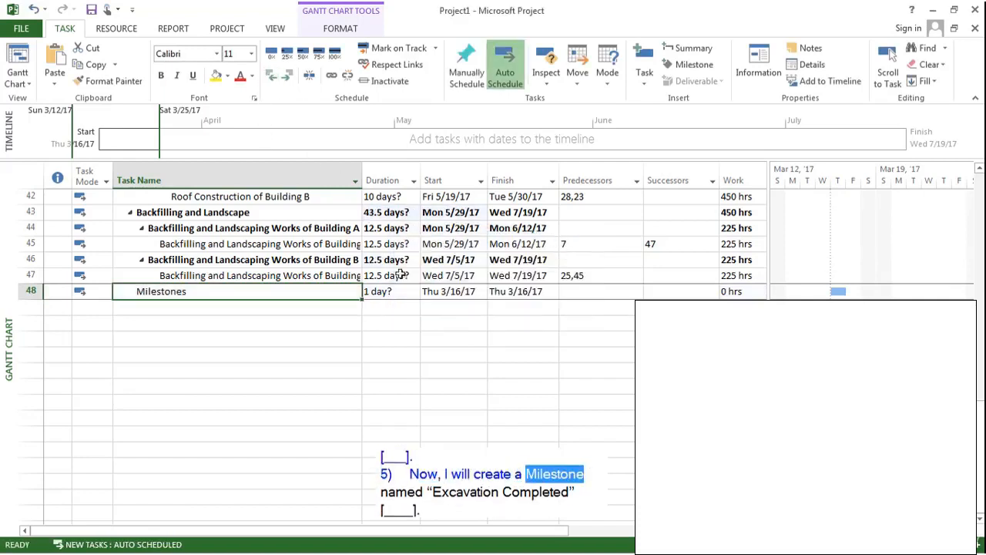
Step: Add a task named Excavation Completed in the row below Milestones
left_click(185, 306)
type("Excava")
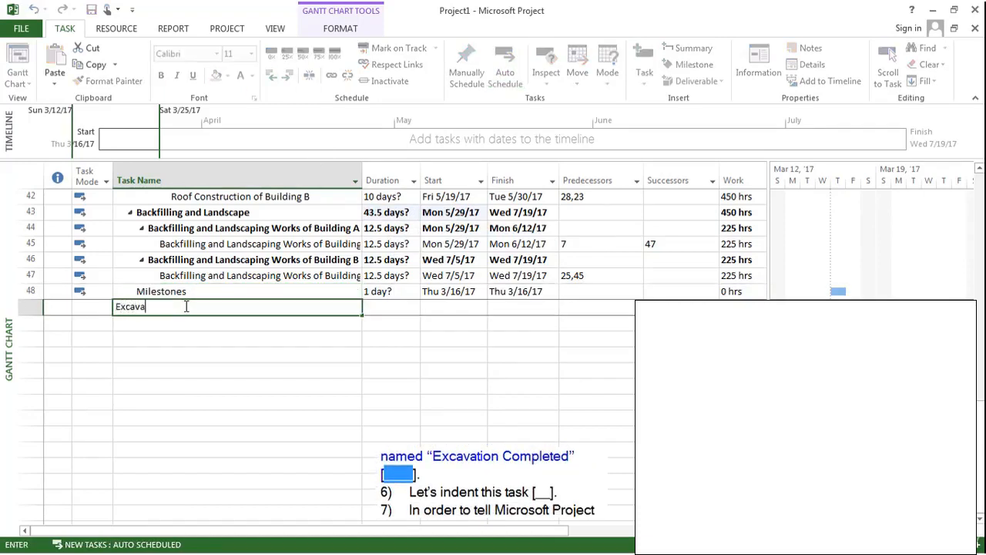
Step: Finish naming the new task below Milestones "Excavation completed" and indent it as a subtask of Milestones
type("tion comple")
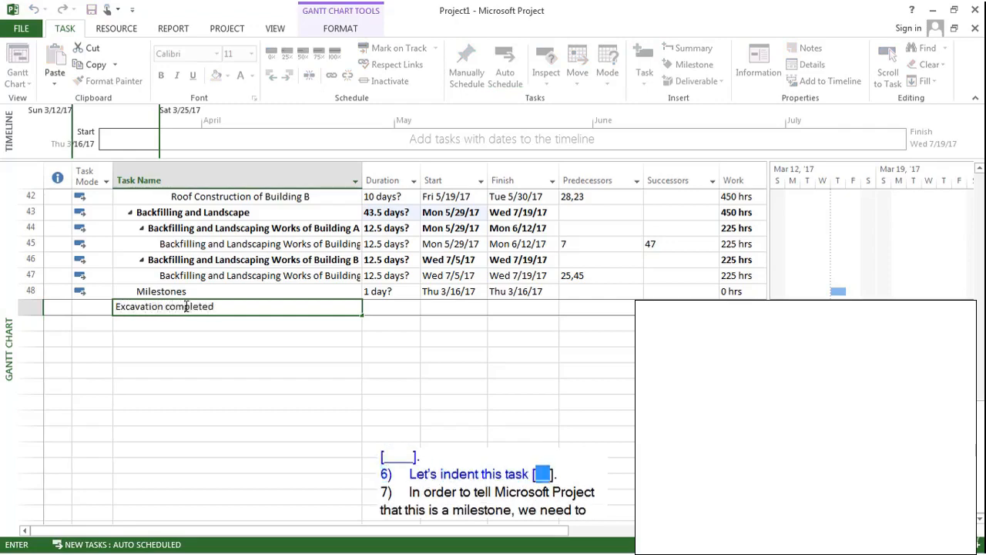
type("ted")
key("Return")
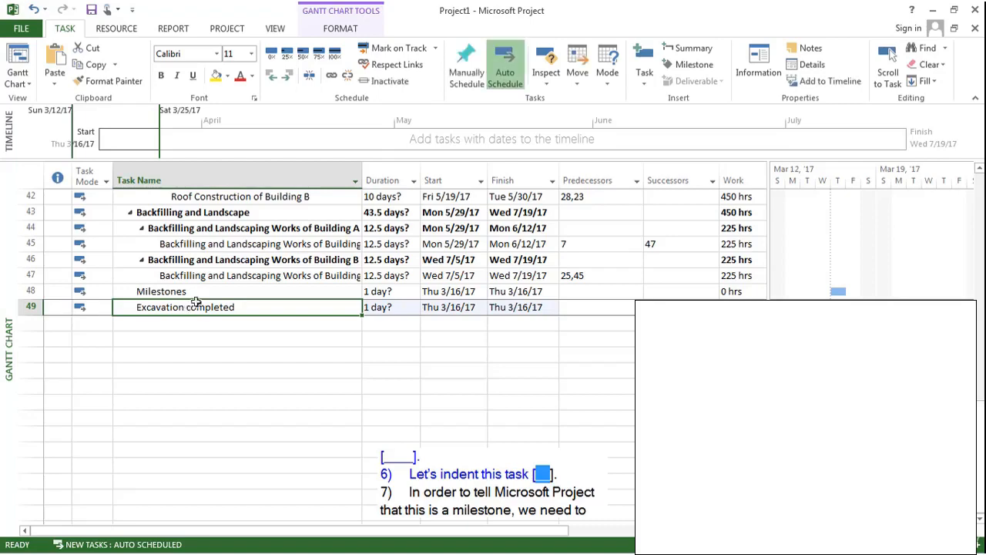
left_click(284, 71)
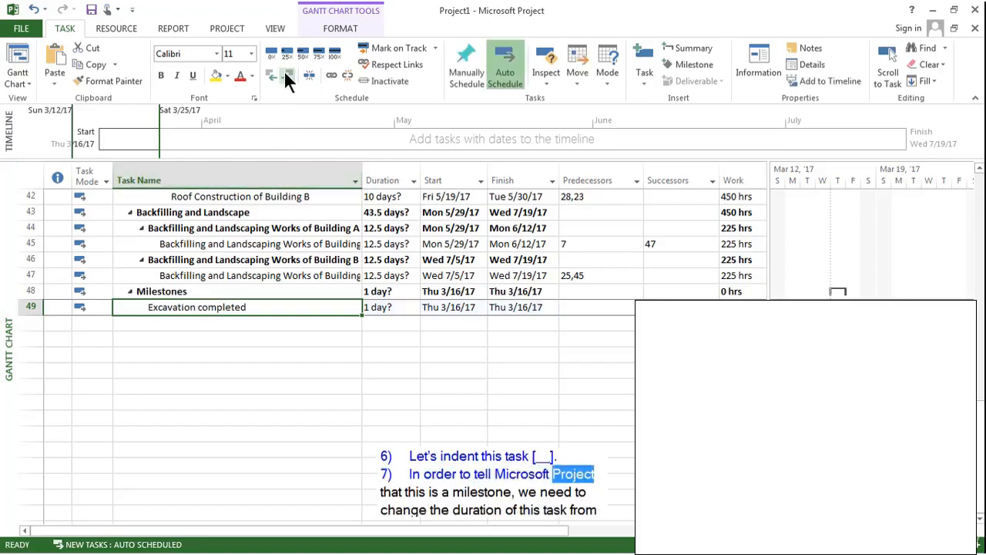
Step: Set the duration of the Excavation completed task to 0 days
left_click(387, 306)
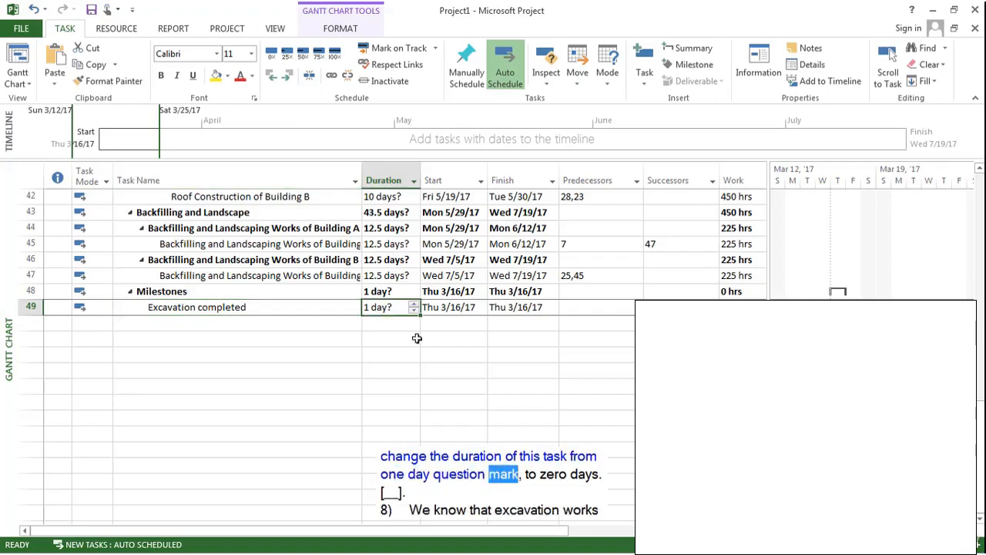
type("0")
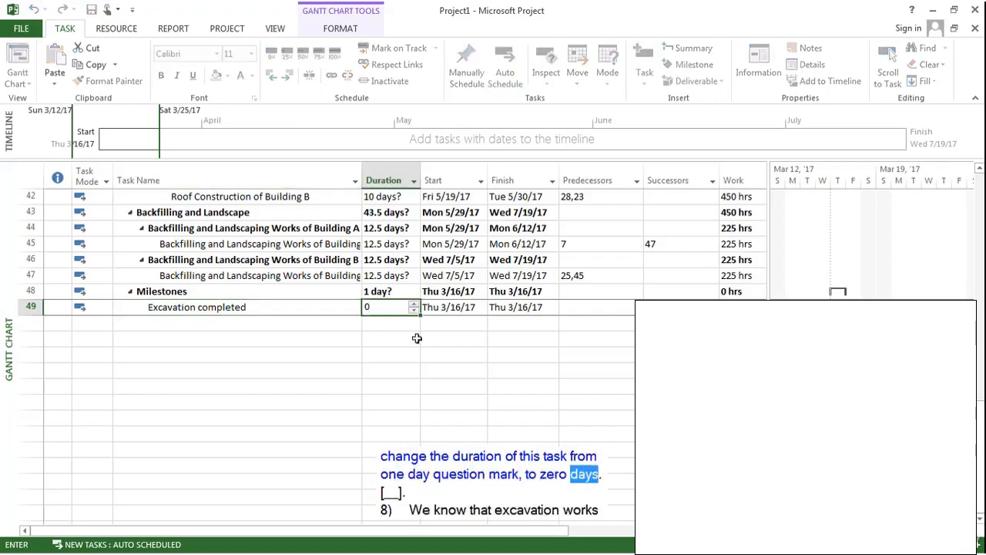
key("Return")
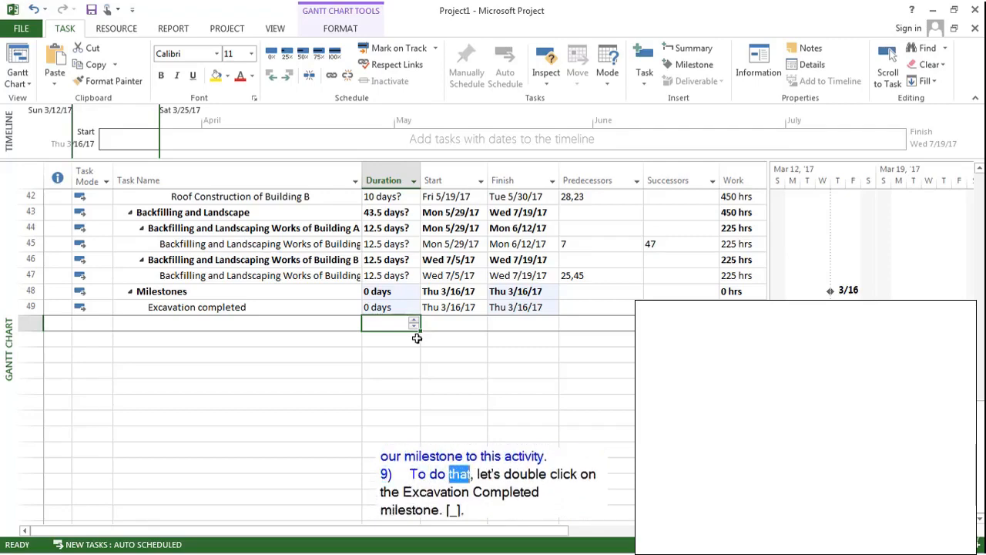
Step: Make Excavation Works of Building B the predecessor of the Excavation completed milestone, keeping the Finish-to-Start type
double_click(275, 308)
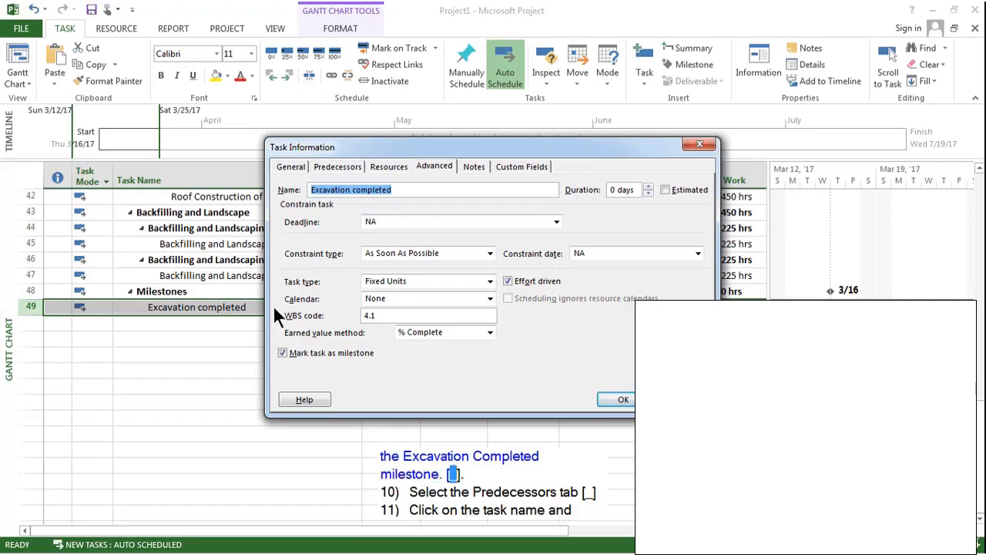
left_click(340, 162)
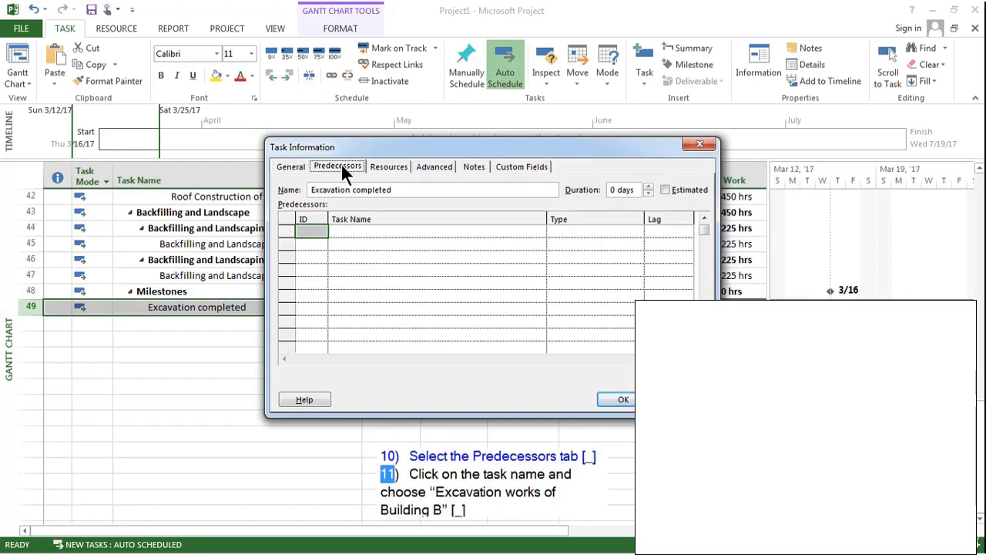
left_click(525, 230)
left_click(538, 229)
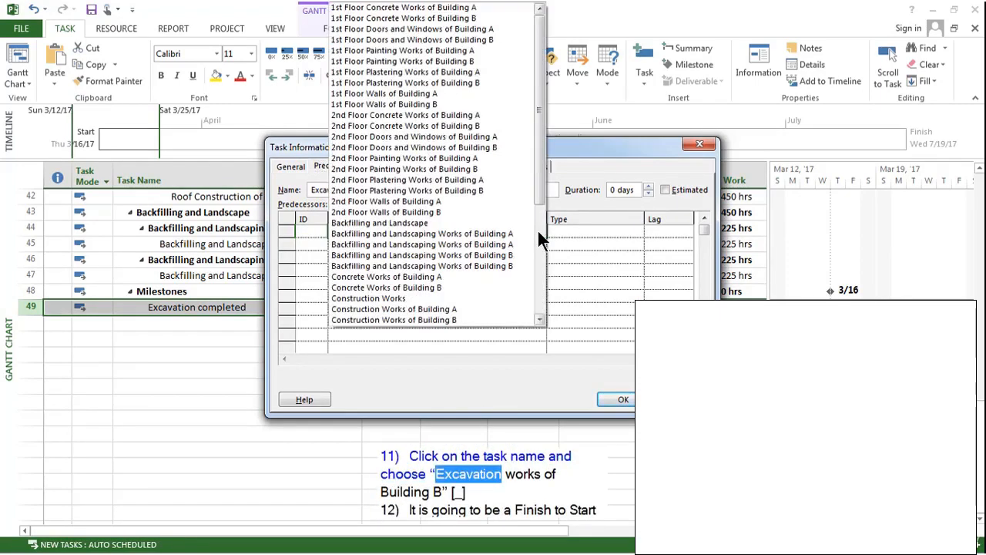
left_click_drag(539, 185, 543, 251)
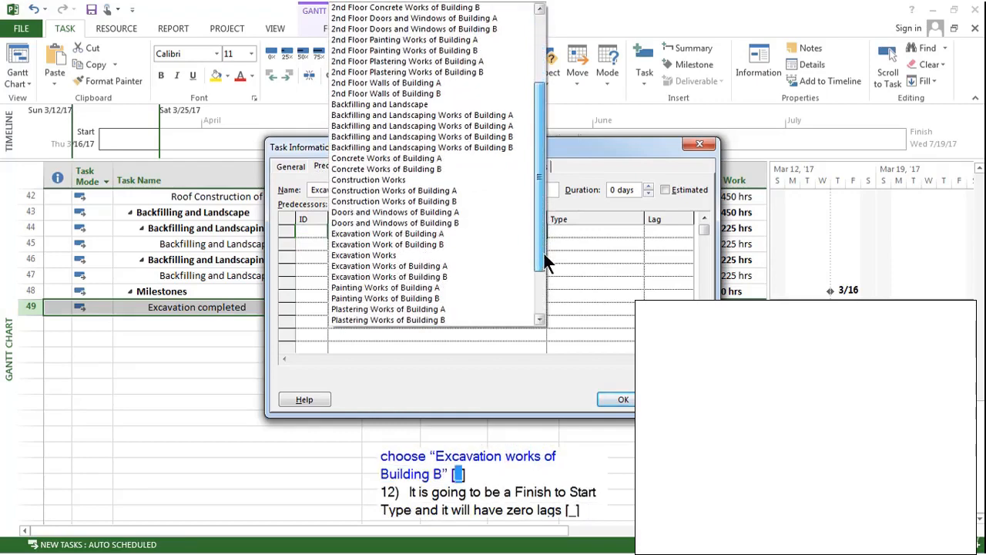
left_click(427, 276)
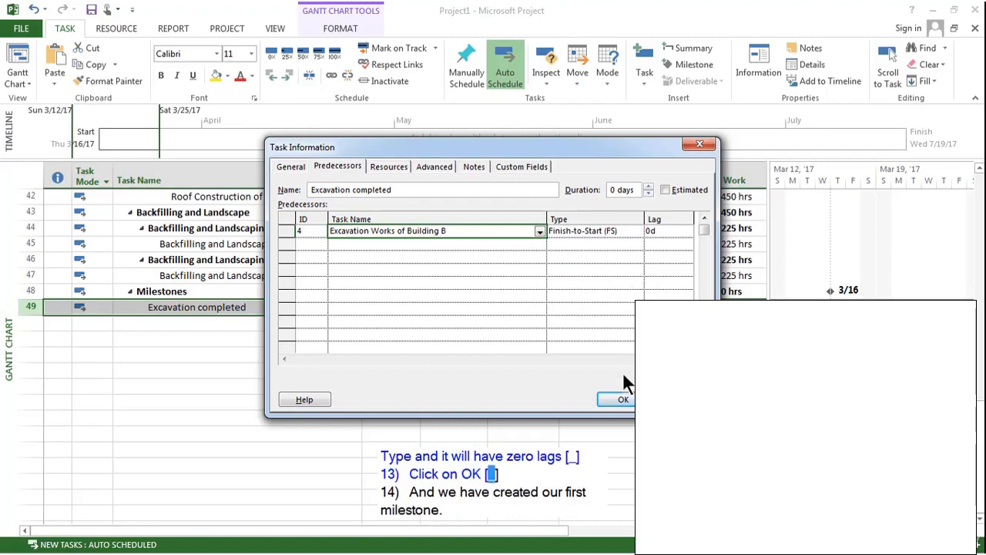
left_click(625, 399)
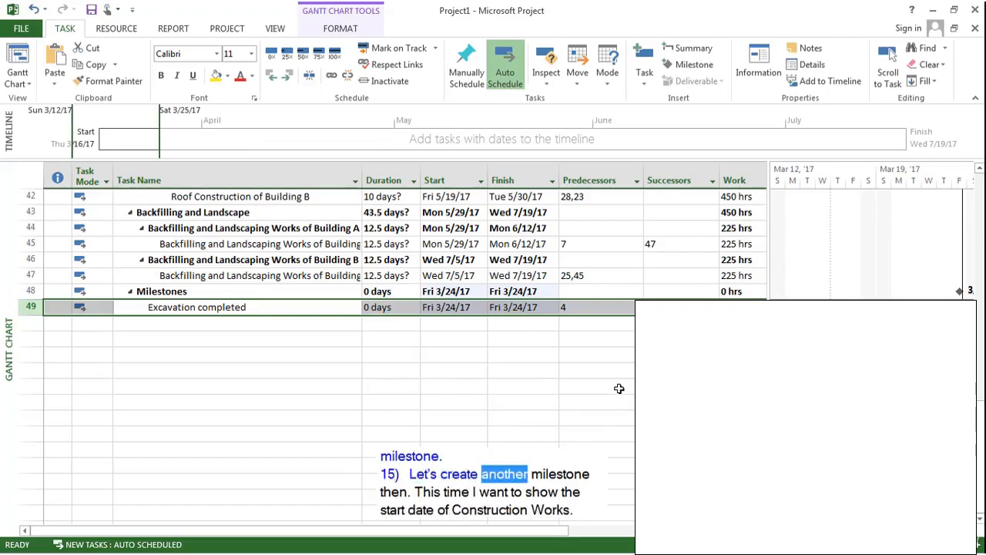
Step: Add a task named "Construction Works Start" below Excavation completed and give it a duration of 0 days
left_click(324, 324)
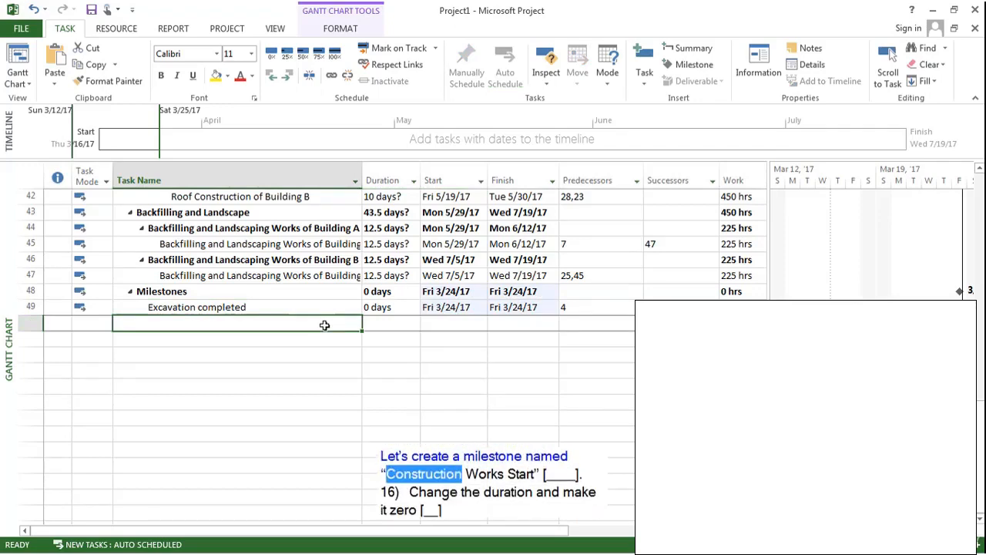
type("Construction Wor")
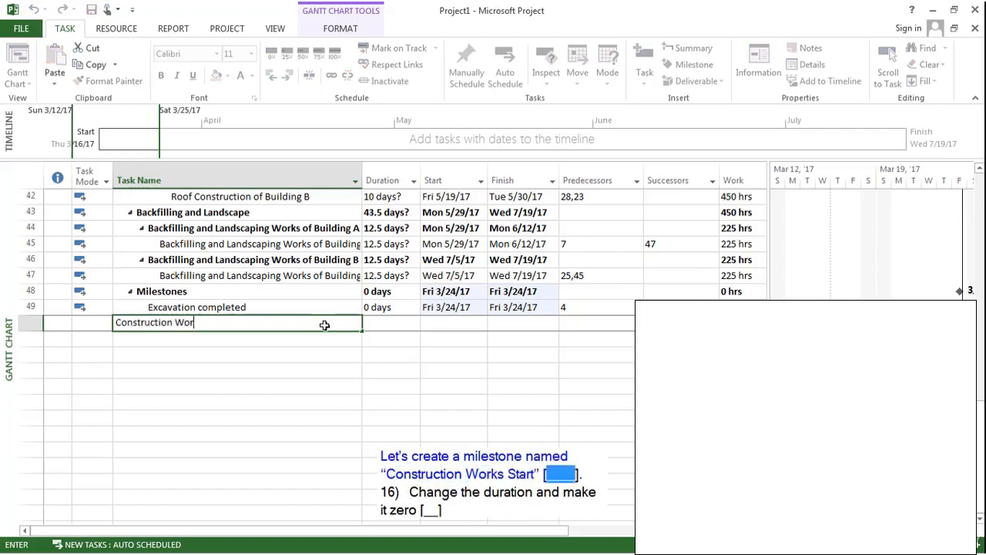
type("ks Start")
key("Return")
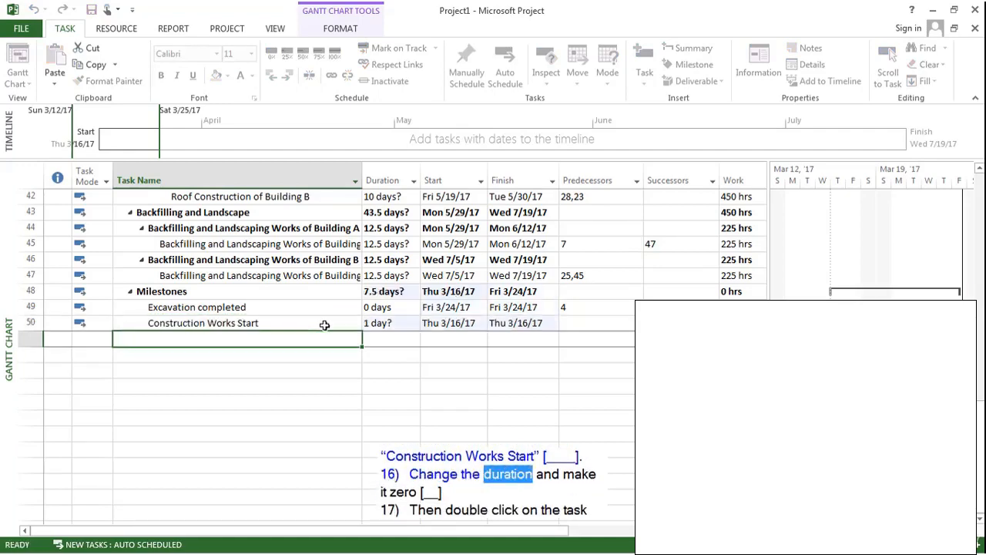
left_click(374, 321)
type("0")
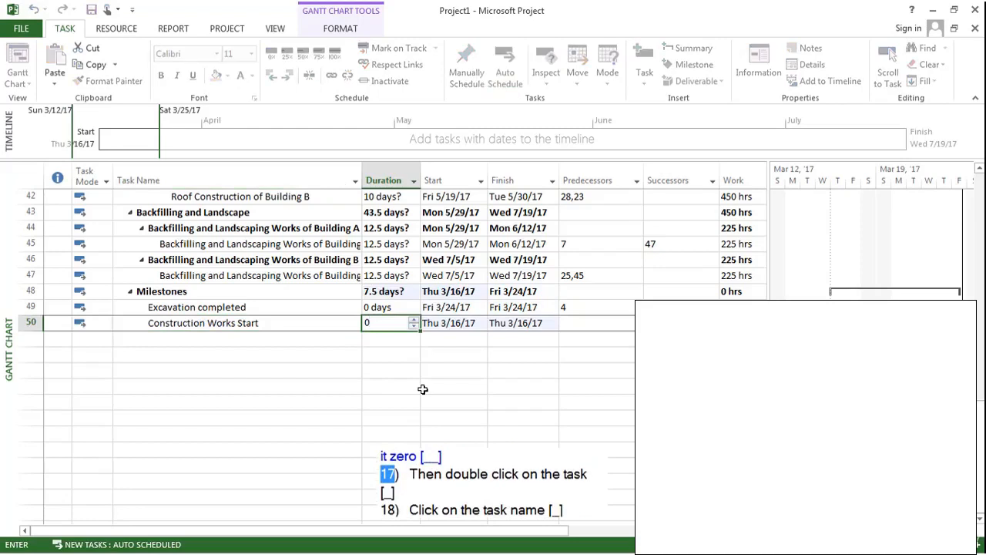
key("Return")
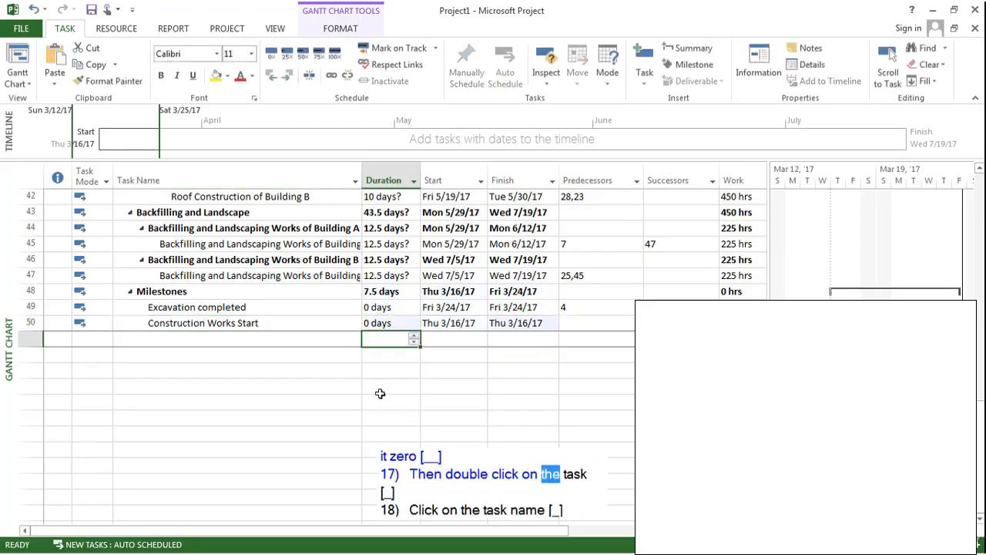
Step: Link the Construction Works Start milestone to the predecessor Construction Works with a Start-to-Start (SS) relationship
double_click(292, 323)
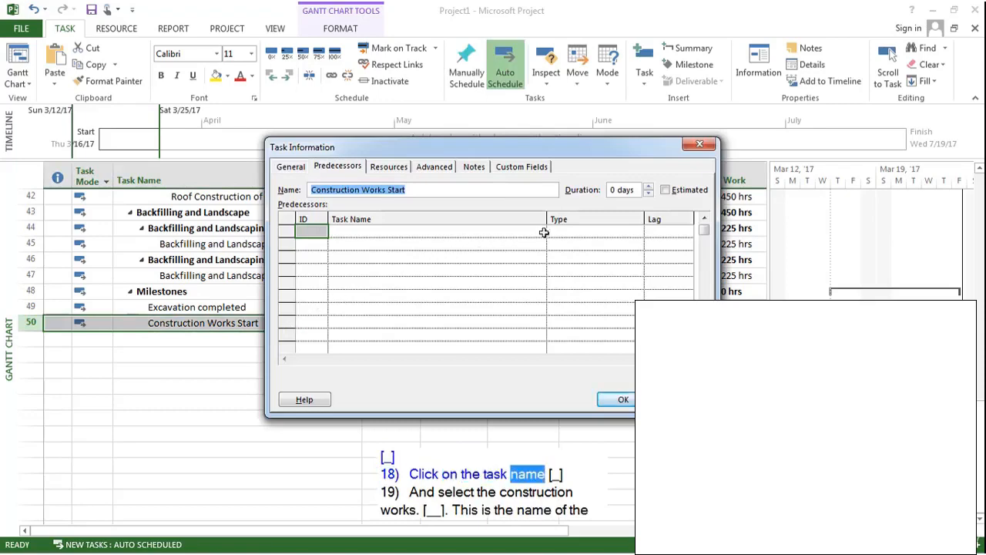
left_click(542, 230)
left_click(541, 229)
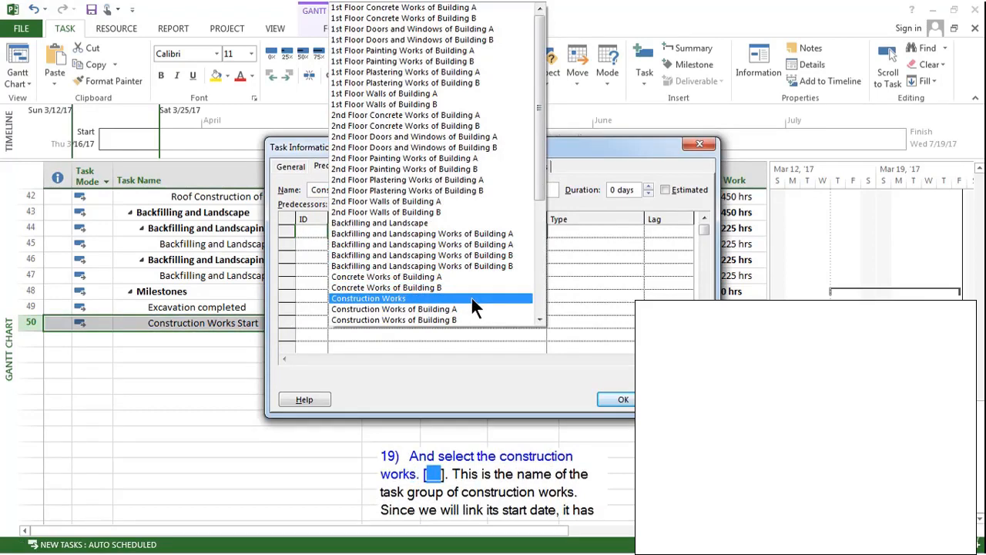
left_click(472, 299)
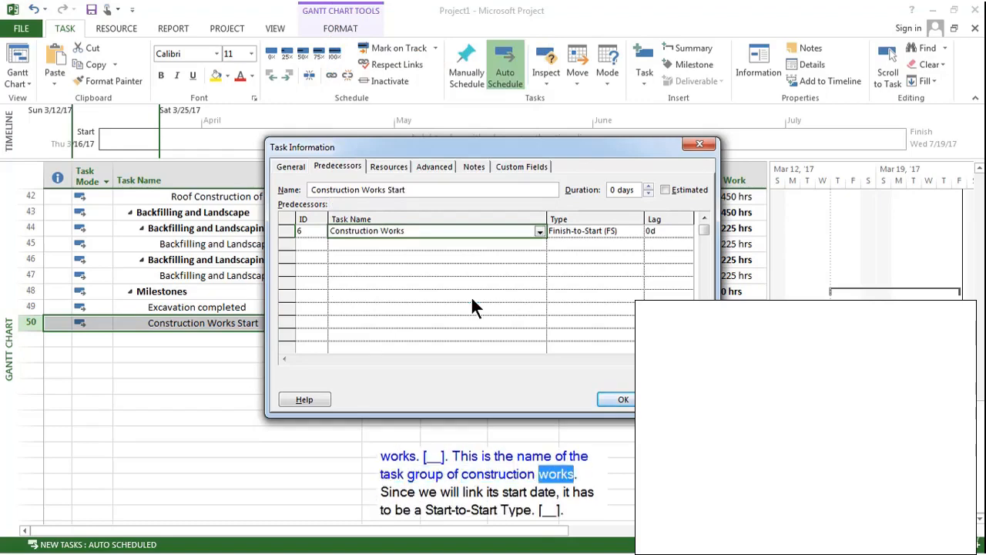
left_click(628, 231)
left_click(636, 231)
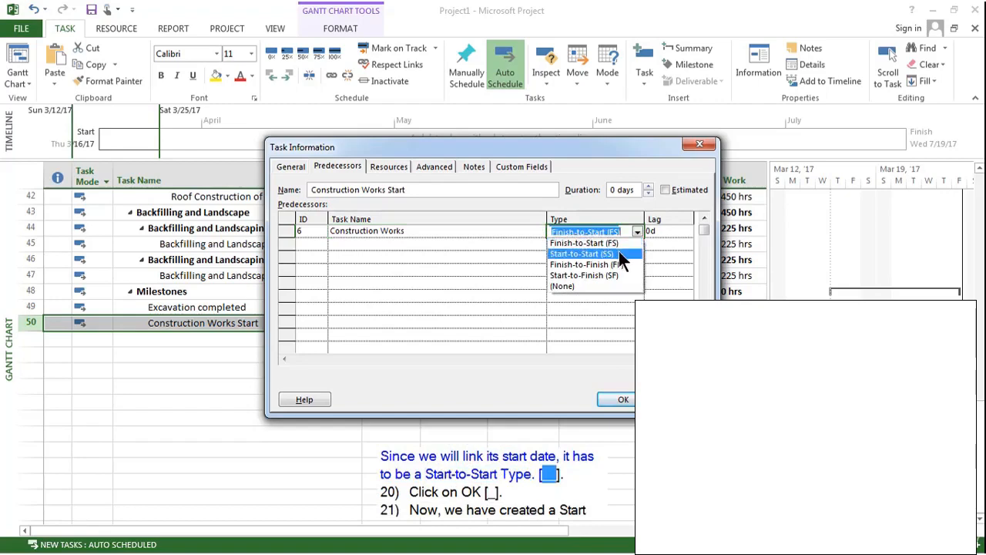
left_click(619, 252)
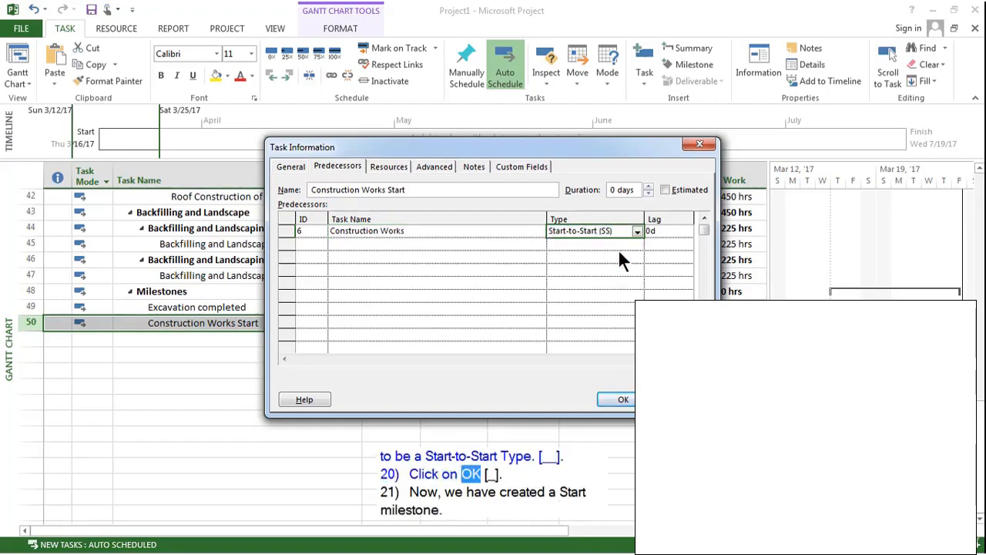
left_click(623, 402)
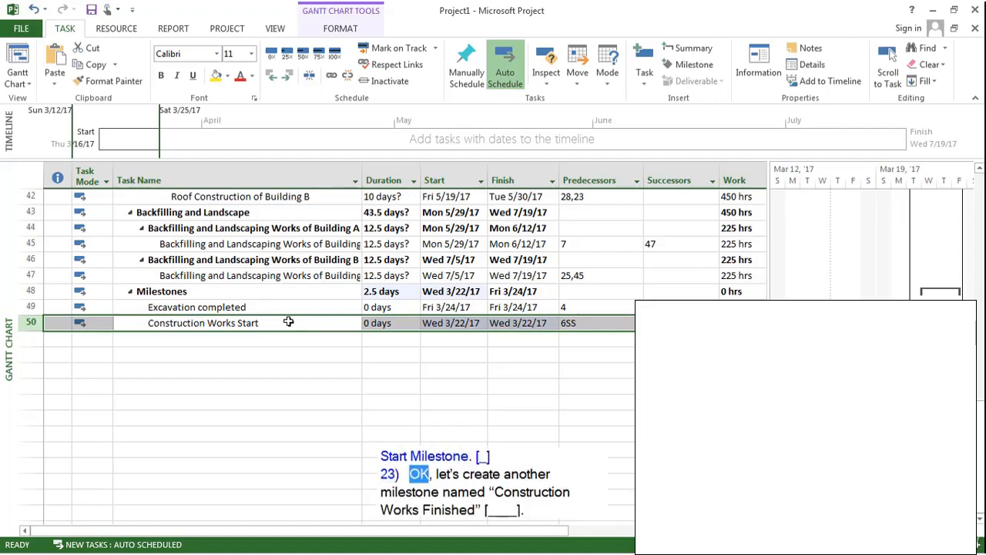
Step: Add a task named "Construction Works Finished" below Construction Works Start
left_click(219, 337)
type("Con")
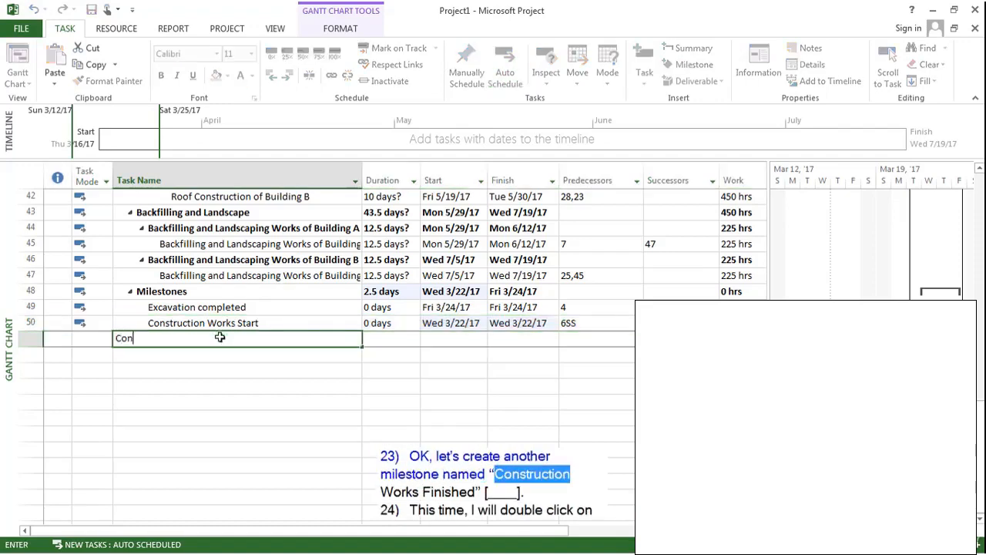
type("struction Work")
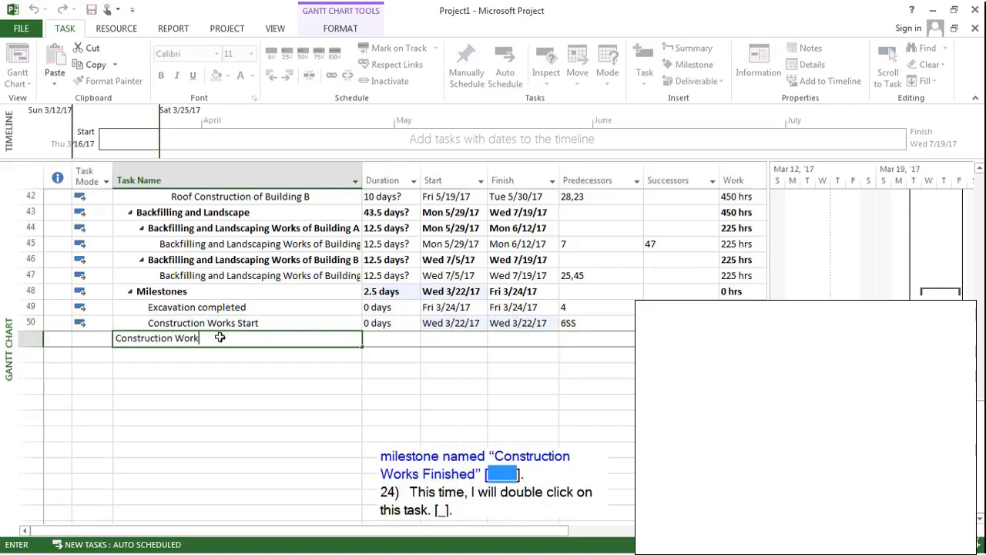
type("s Finished")
key("Return")
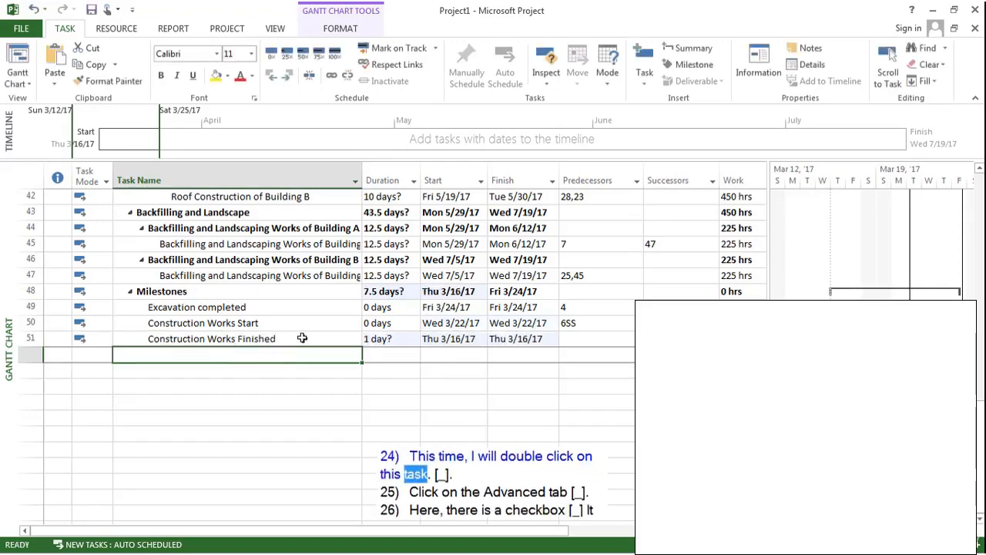
Step: Mark the Construction Works Finished task as a milestone in its advanced task information
double_click(302, 338)
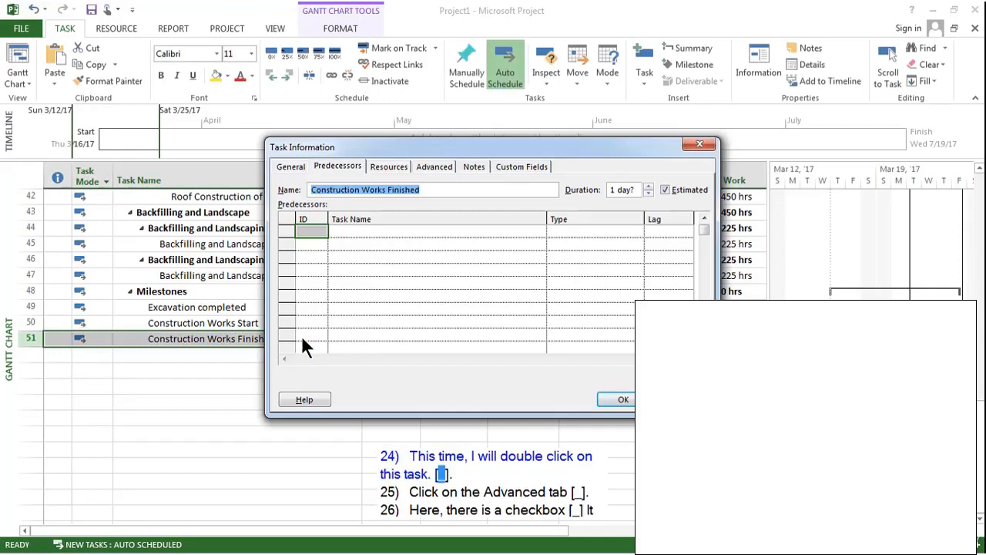
left_click(436, 170)
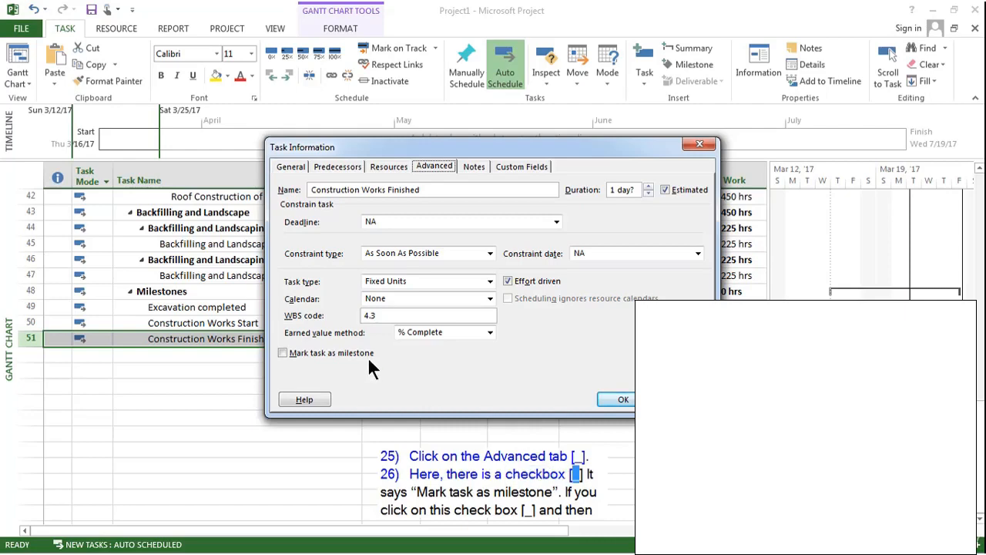
left_click(283, 353)
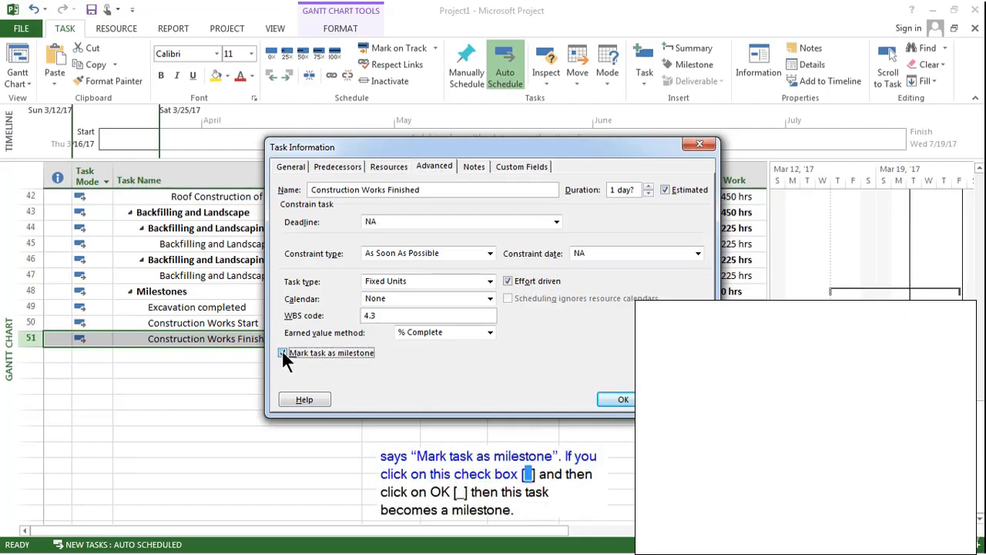
left_click(621, 399)
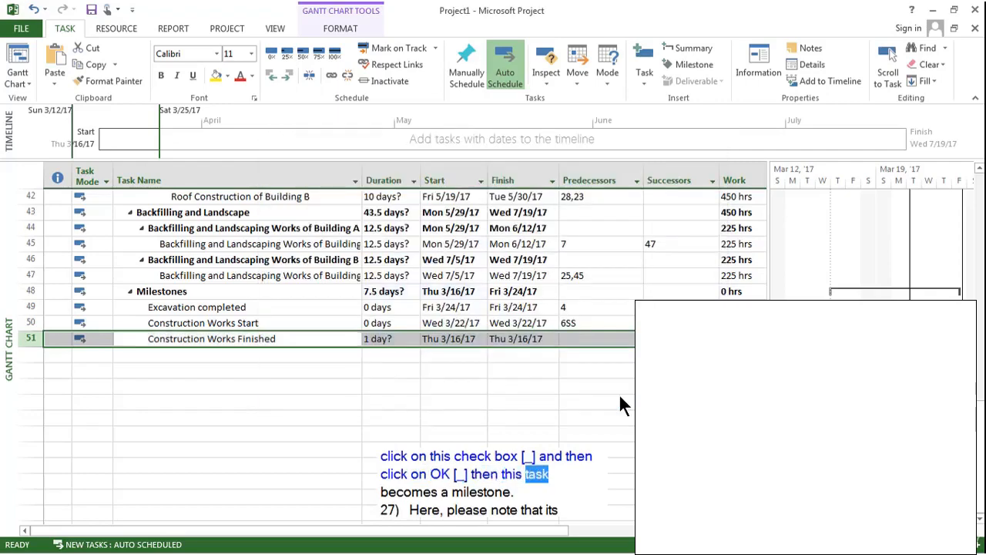
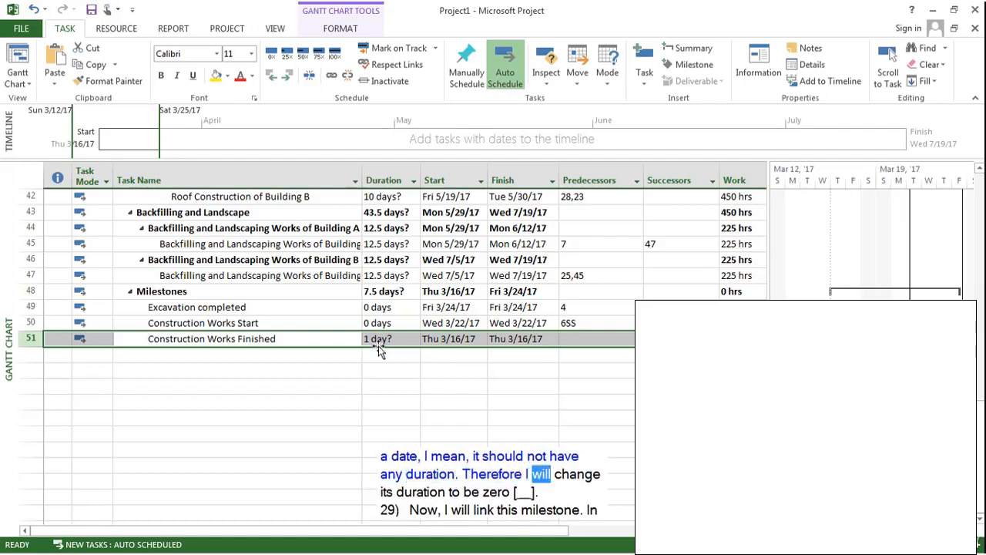
Step: Set the duration of the Construction Works Finished milestone to 0 days
left_click(390, 339)
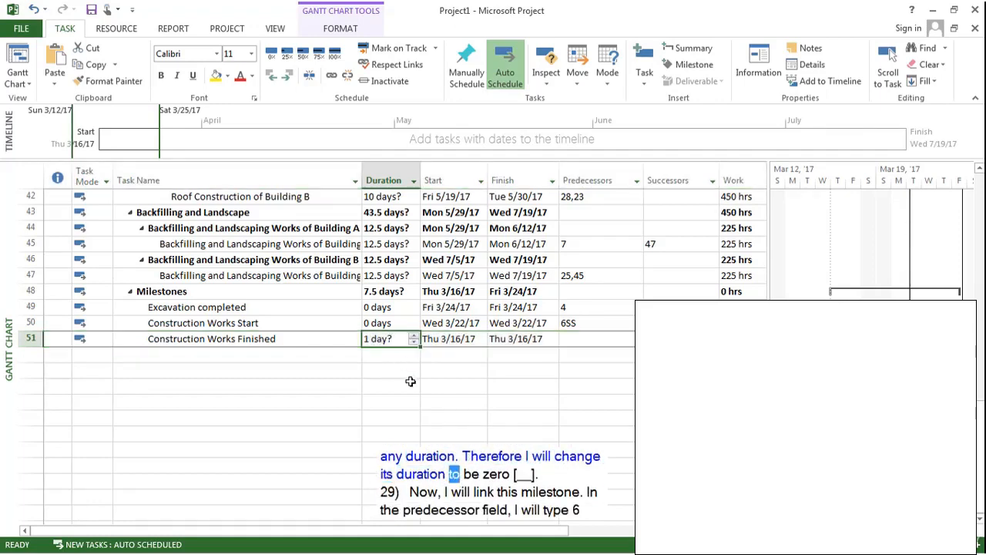
type("0")
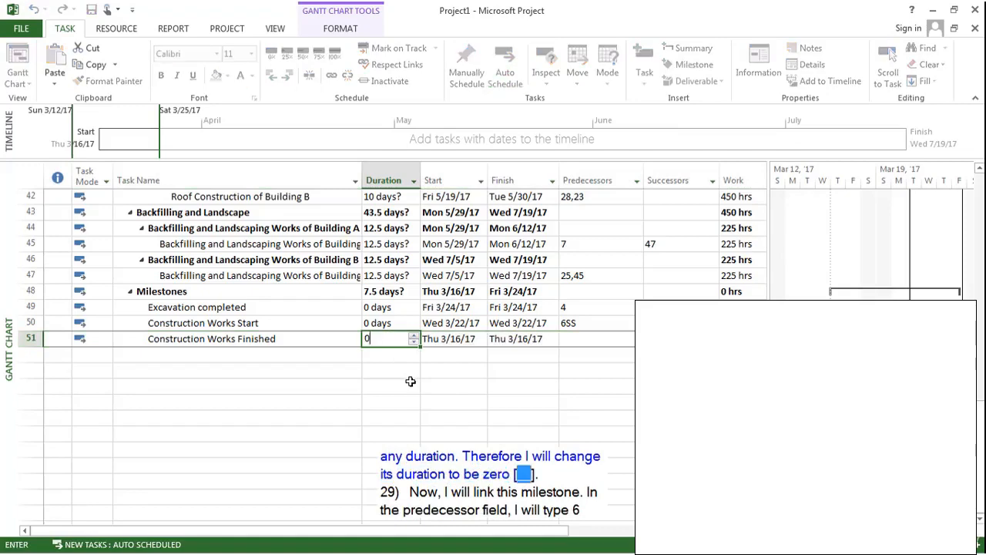
key("Return")
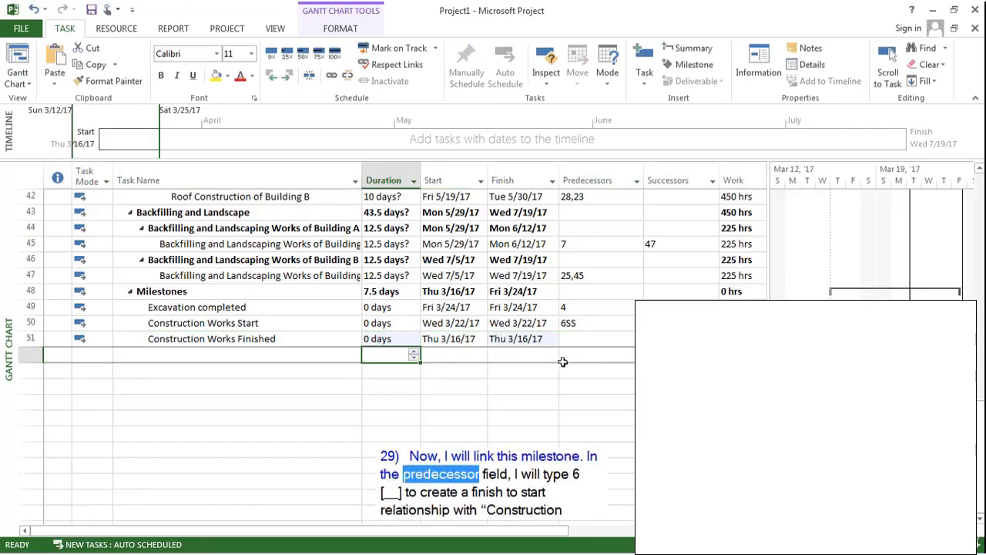
Step: Link the Construction Works Finished milestone to predecessor task 6, Construction Works, with a Finish-to-Start relationship
left_click(595, 352)
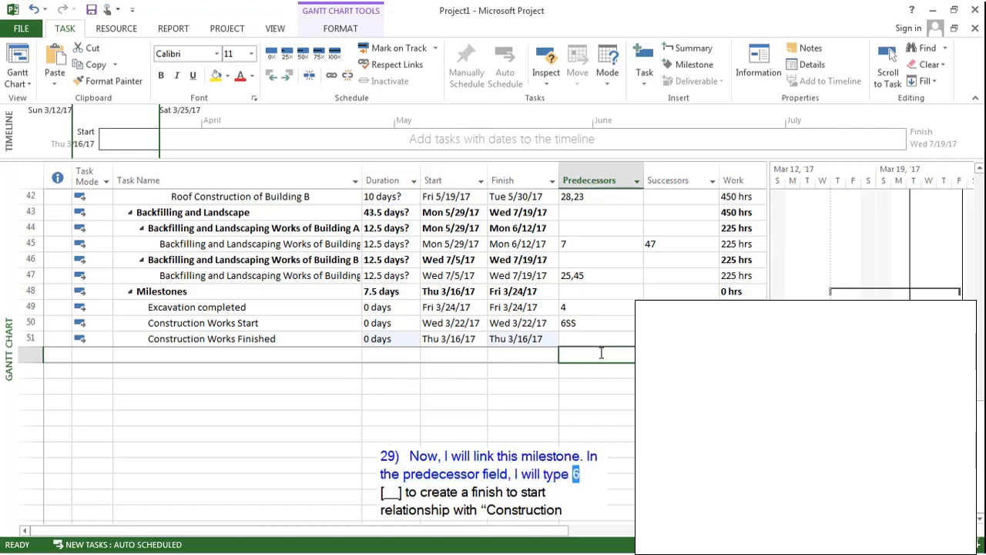
left_click(601, 337)
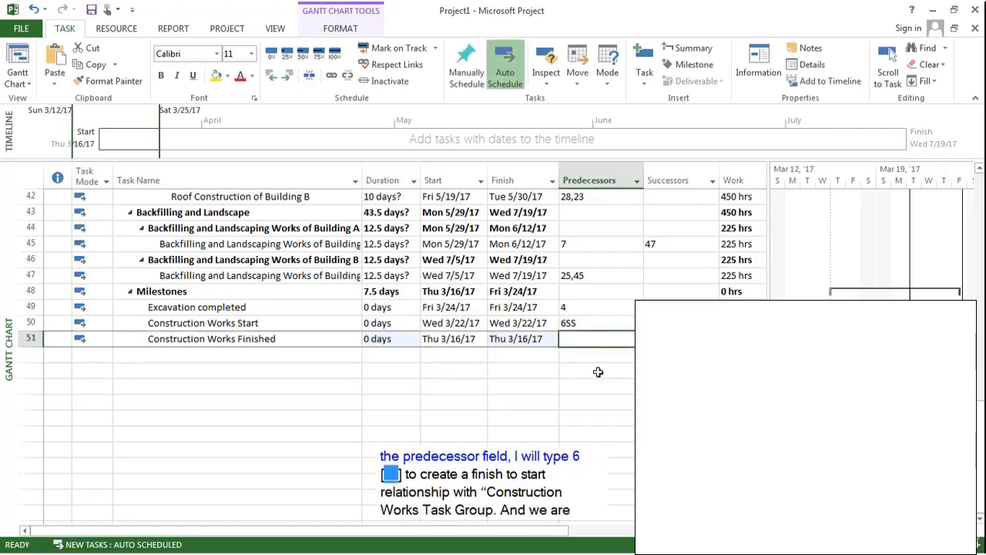
type("6")
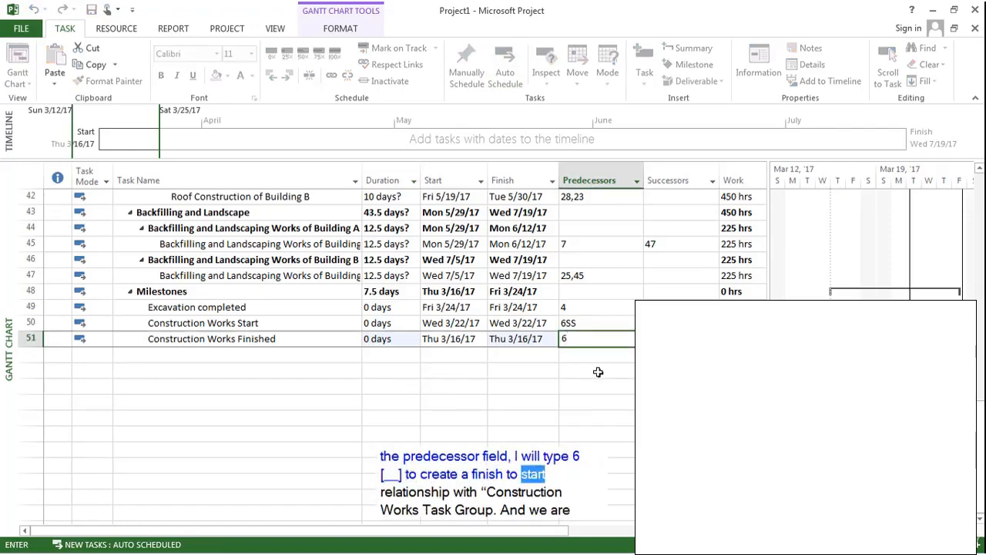
key("Return")
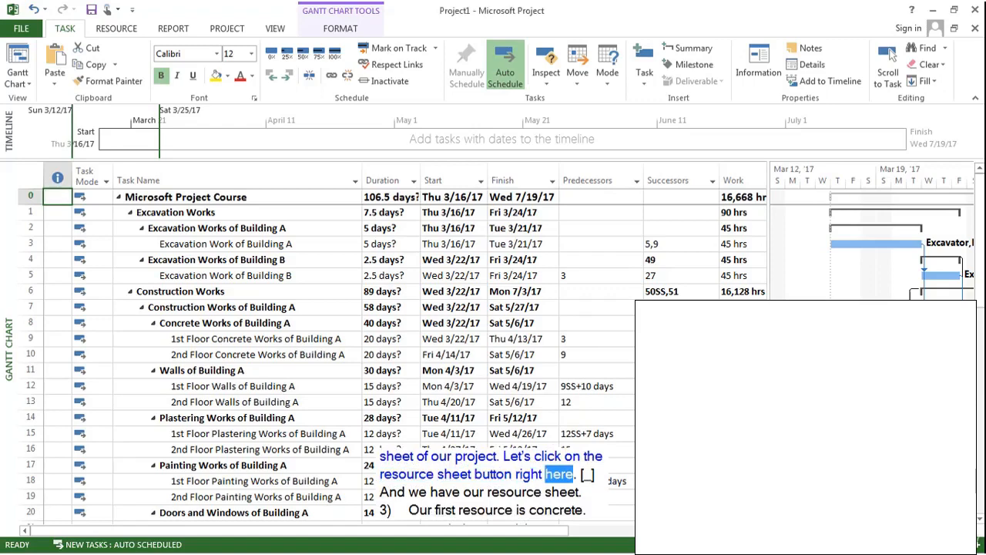
Step: Switch to the resource sheet view and set the standard rate of the Concrete resource to 30 dollars
left_click(917, 544)
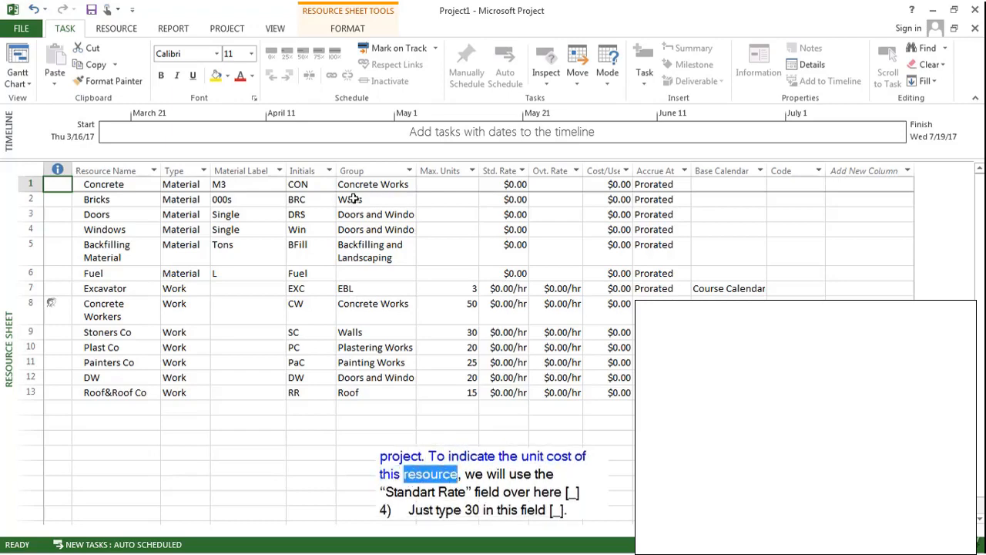
left_click(497, 186)
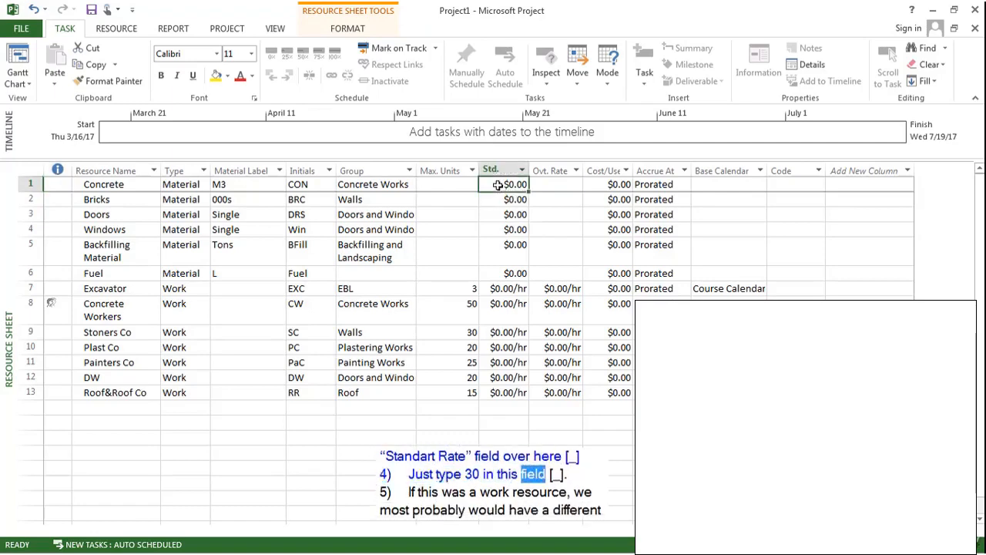
type("30")
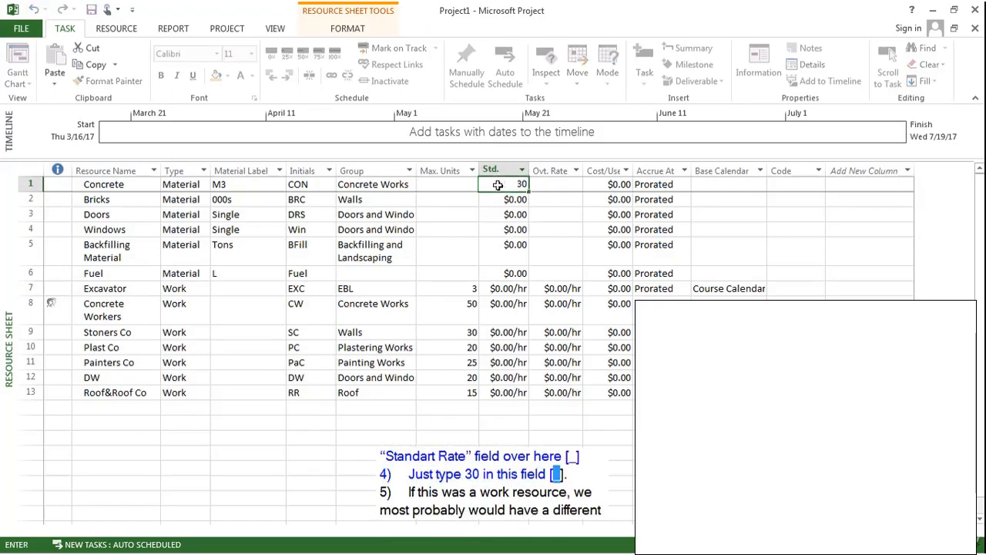
key("Return")
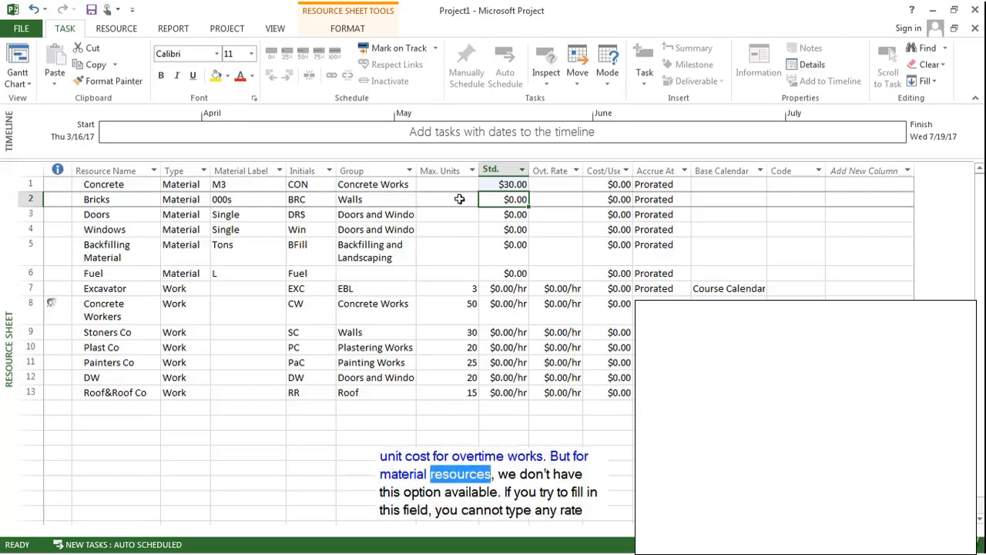
Step: Set the standard rate of the Bricks material resource to 500 dollars
left_click(548, 185)
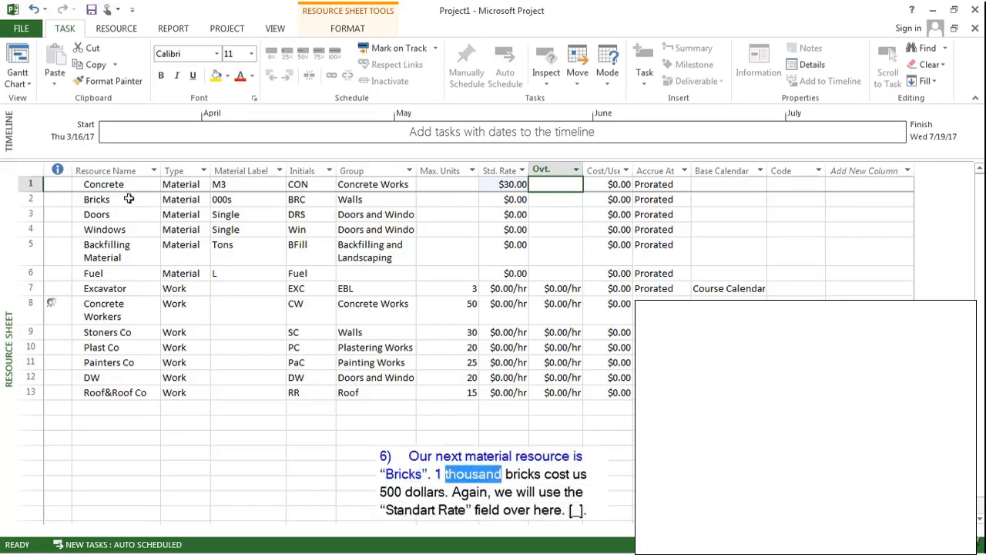
left_click(493, 200)
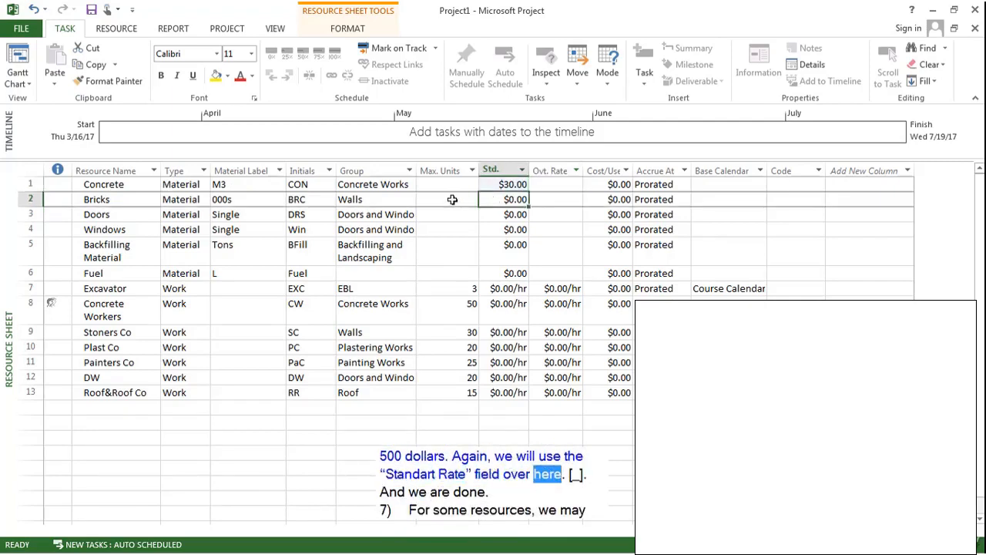
type("500")
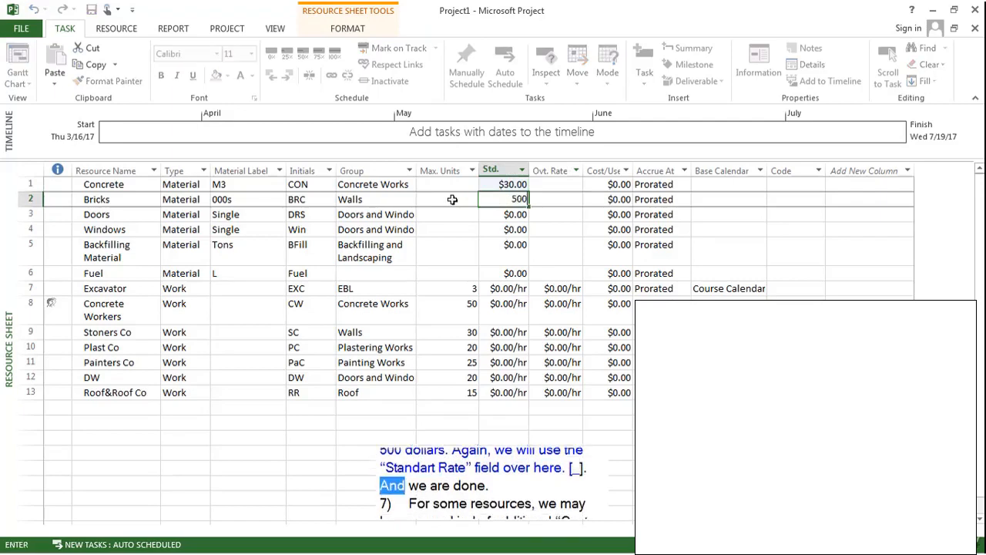
key("Return")
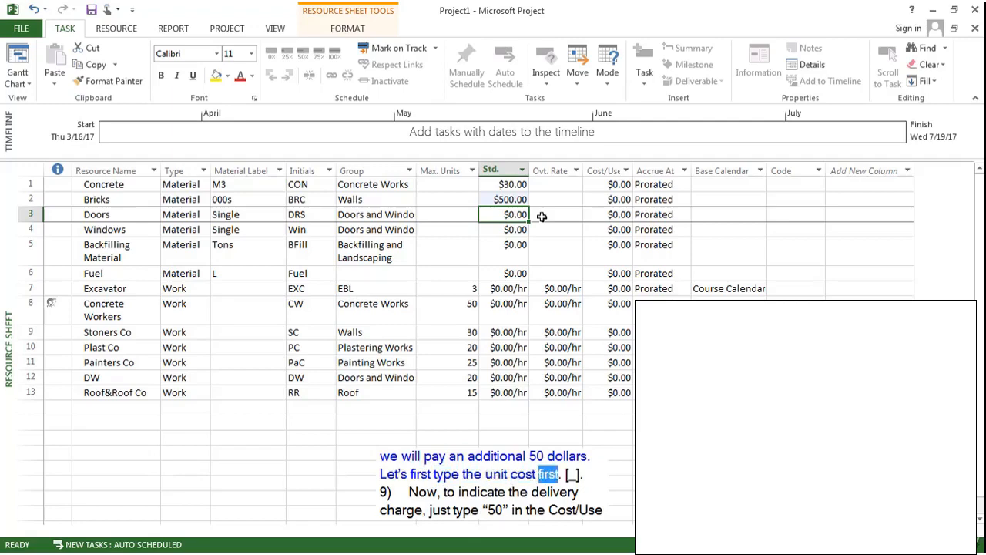
Step: Set the Doors resource's standard rate to 300 dollars and its cost per use to 50 dollars
type("300")
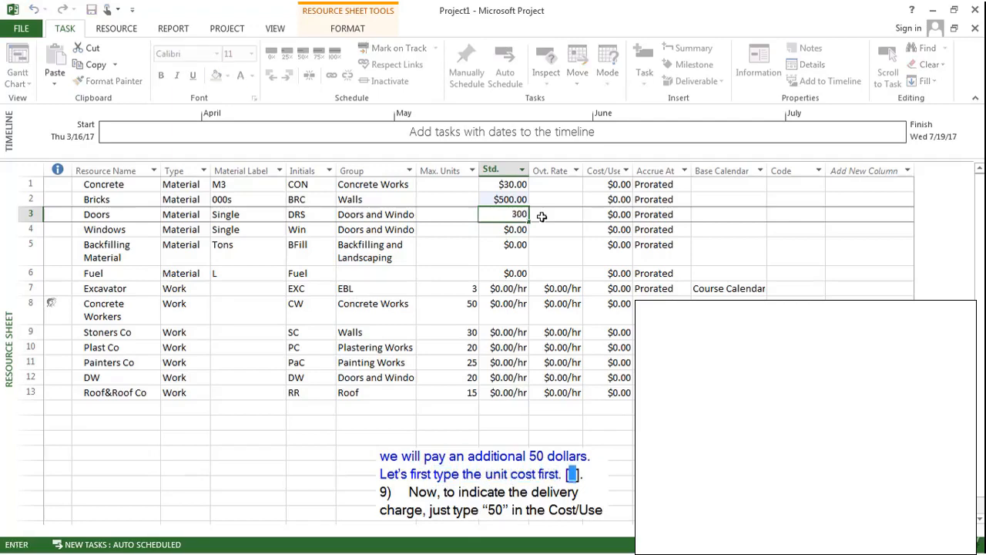
key("Return")
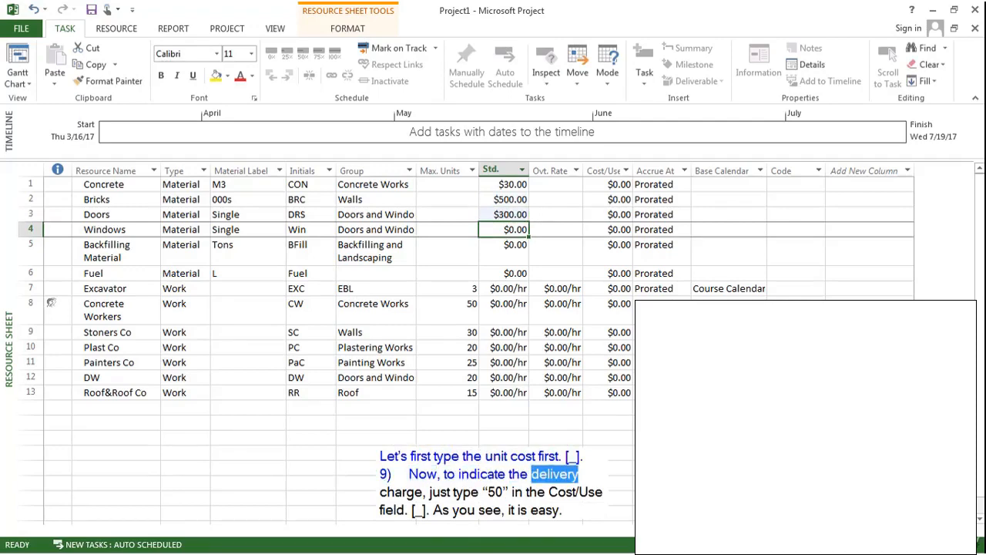
left_click(544, 215)
left_click(610, 217)
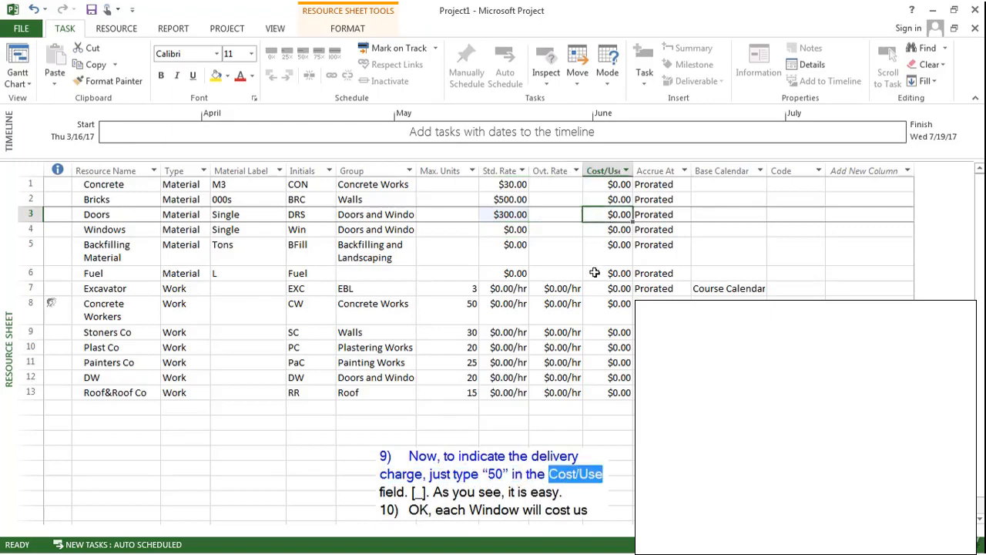
type("50")
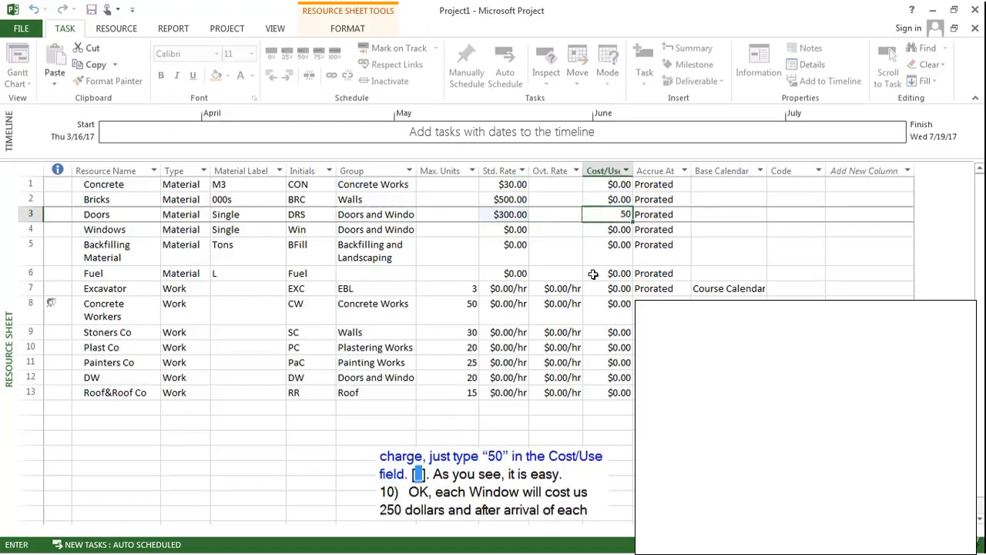
key("Return")
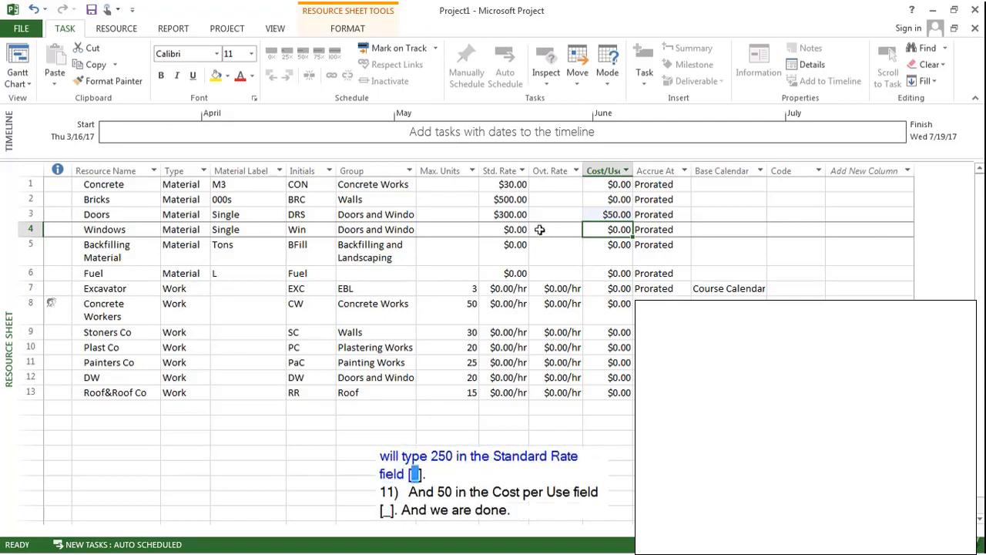
Step: Set the Windows resource's standard rate to 250 dollars and its cost per use to 50 dollars
left_click(513, 227)
type("250")
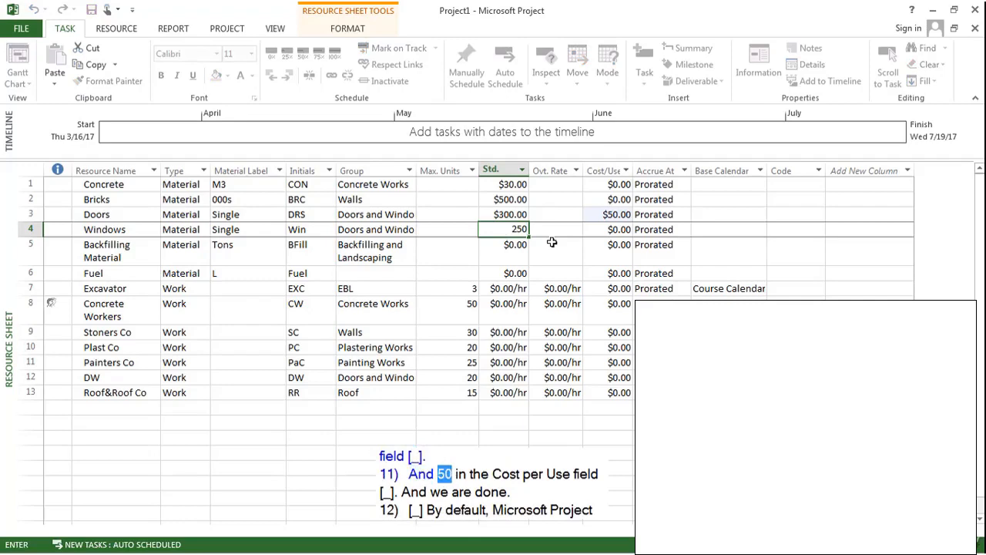
key("Return")
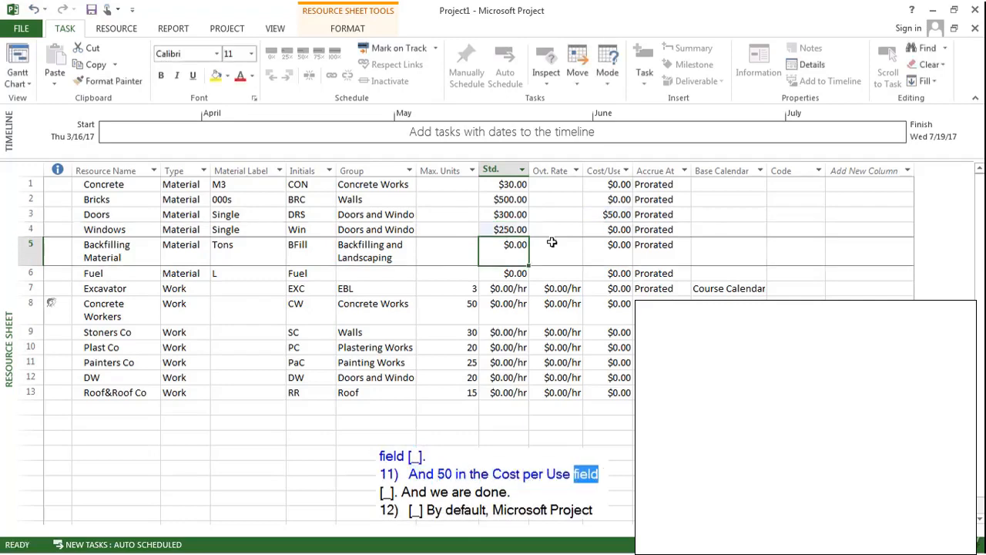
left_click(592, 231)
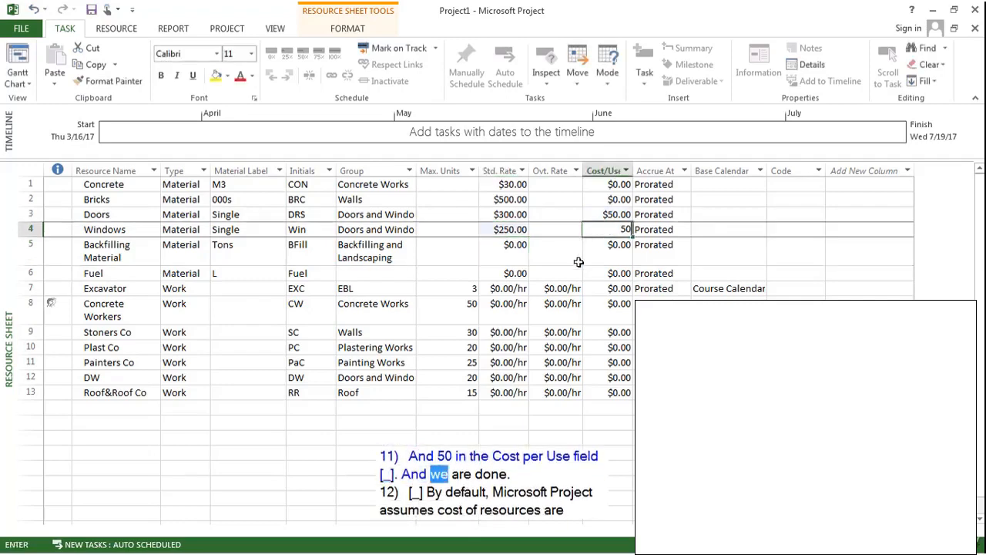
type("50")
key("Return")
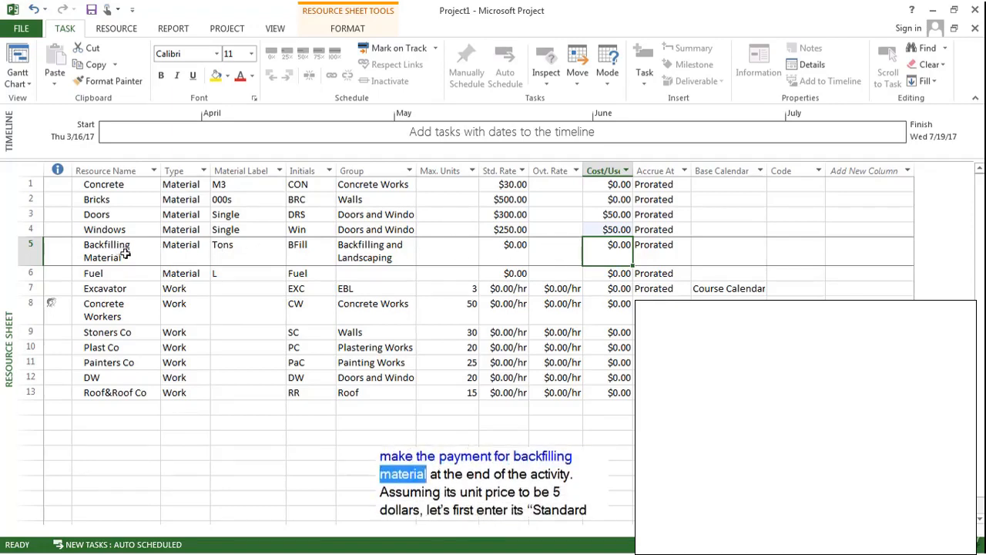
Step: Set the Backfilling Material resource's standard rate to 5 dollars and make its cost accrue at End
left_click(510, 250)
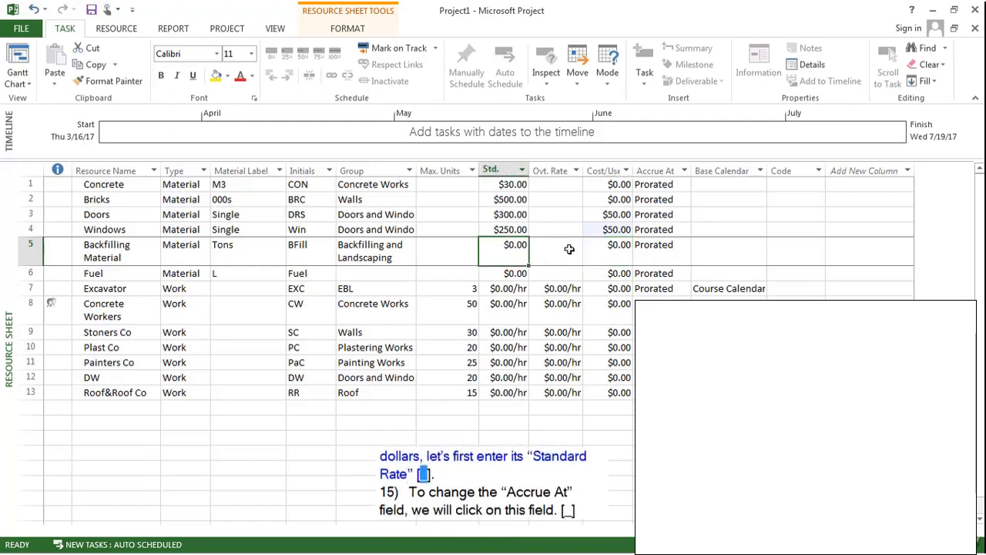
type("5")
key("Return")
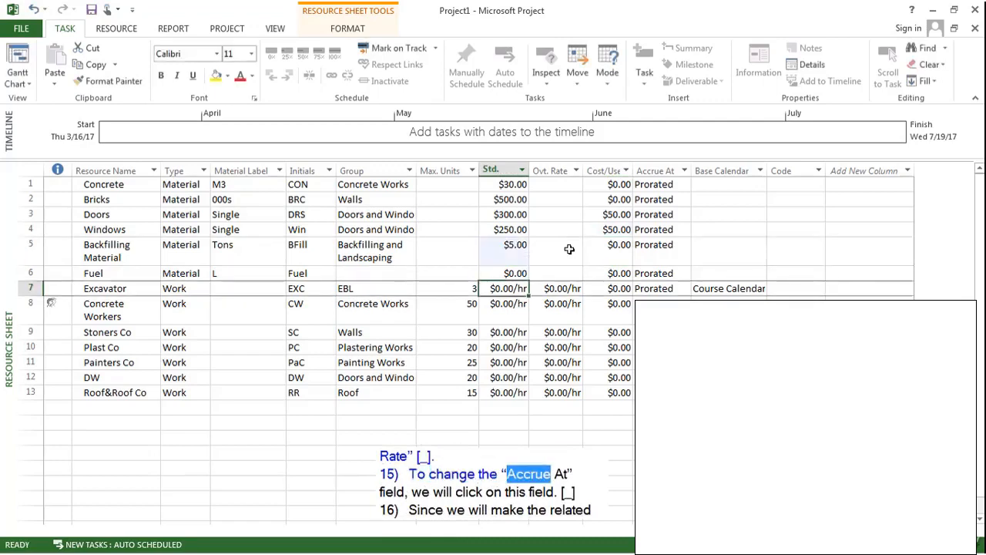
left_click(674, 254)
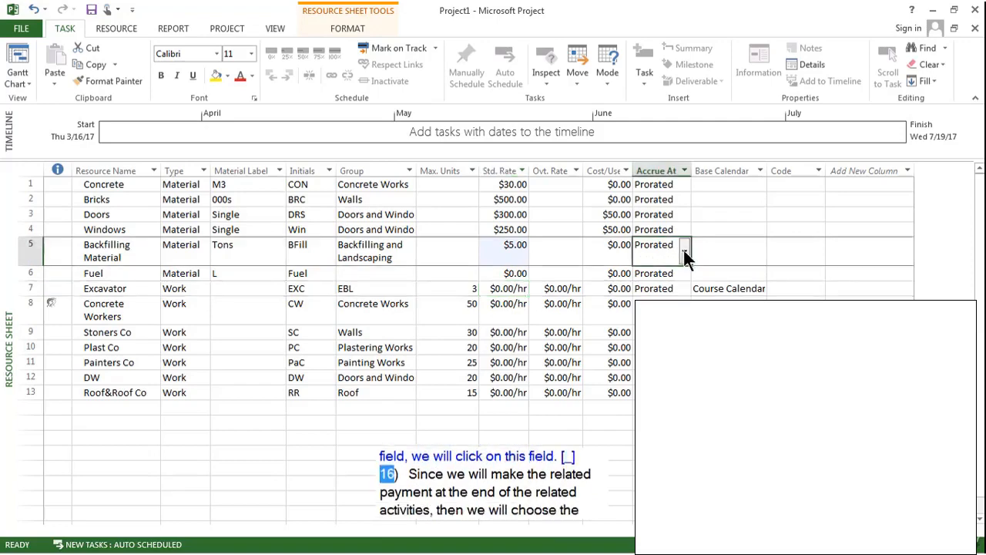
left_click(683, 249)
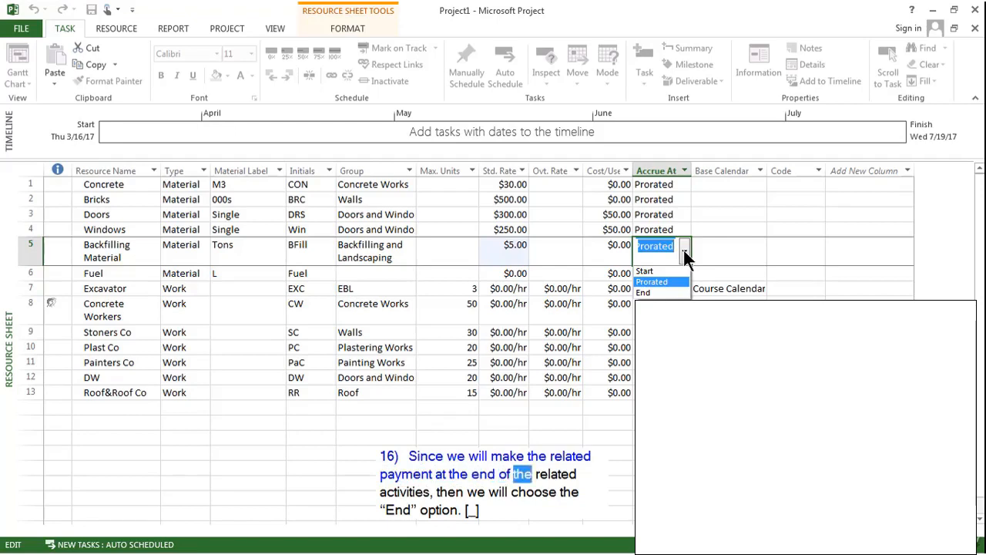
left_click(662, 293)
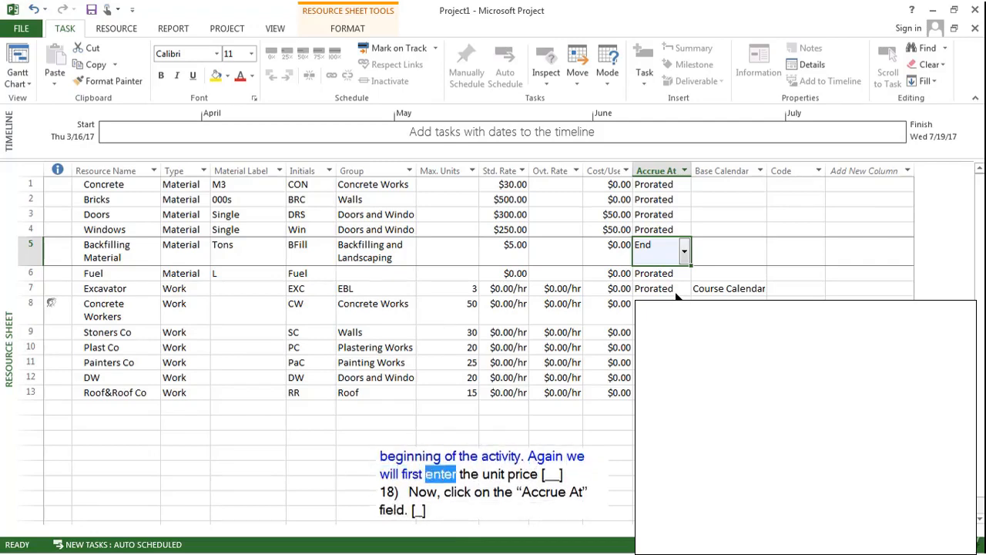
Step: Set the Fuel resource's standard rate to 0.7 dollars and make its cost accrue at Start
left_click(515, 272)
type("0.7")
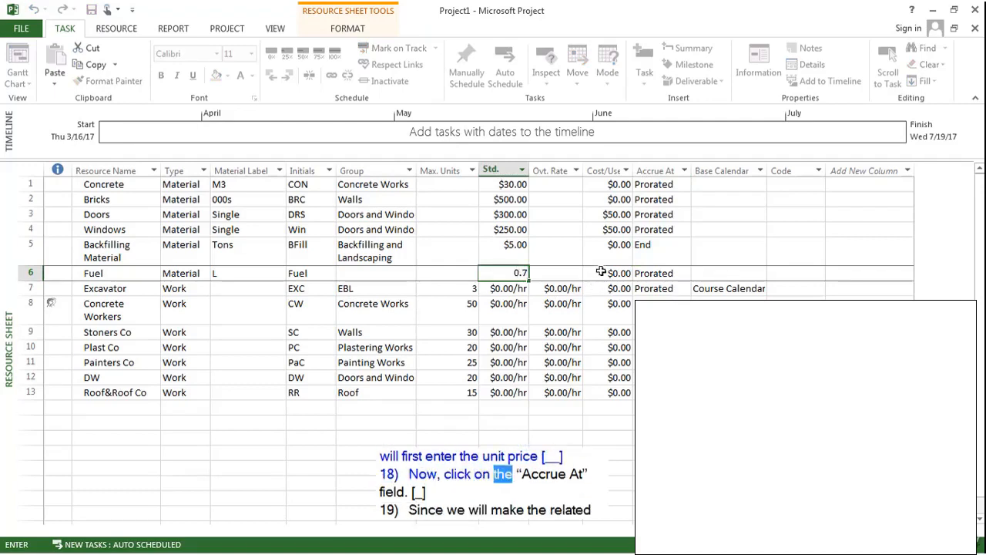
left_click(601, 272)
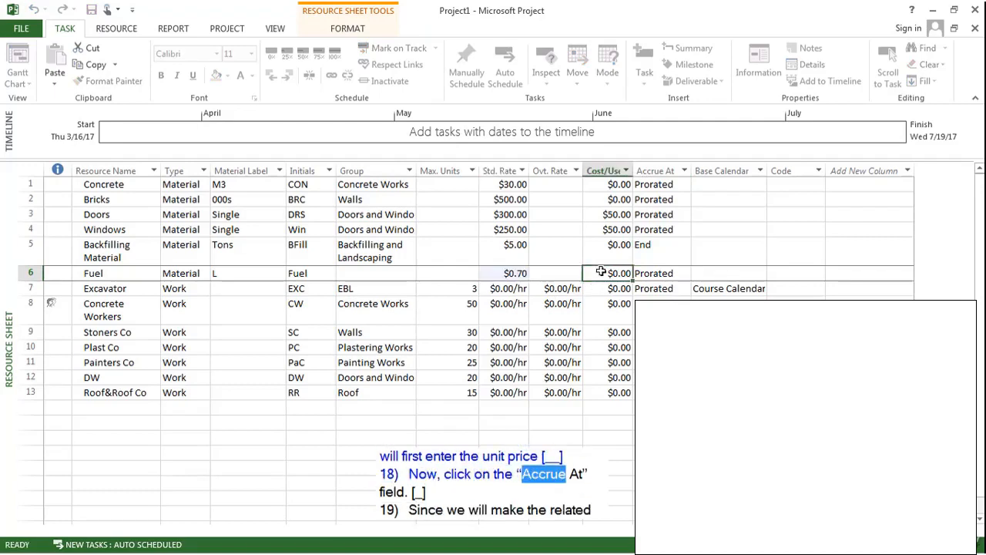
left_click(665, 273)
left_click(685, 272)
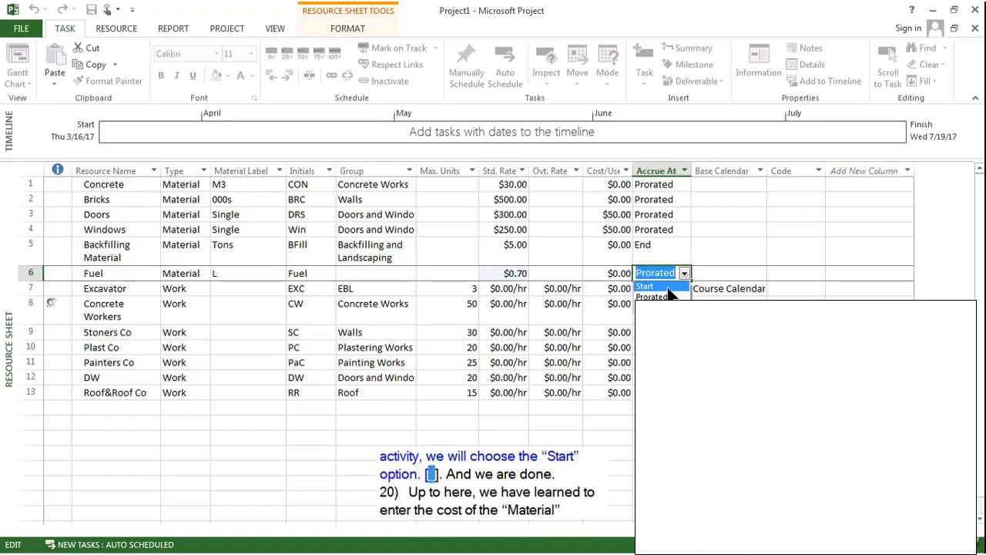
left_click(668, 288)
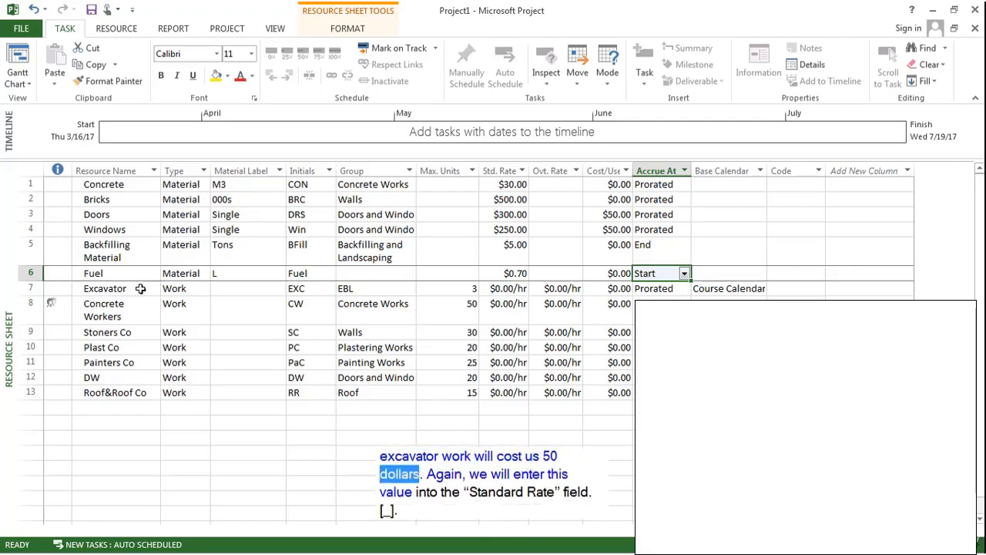
Step: Set the Excavator resource's standard rate to 50 dollars per hour and its overtime rate to 70 dollars per hour
left_click(501, 289)
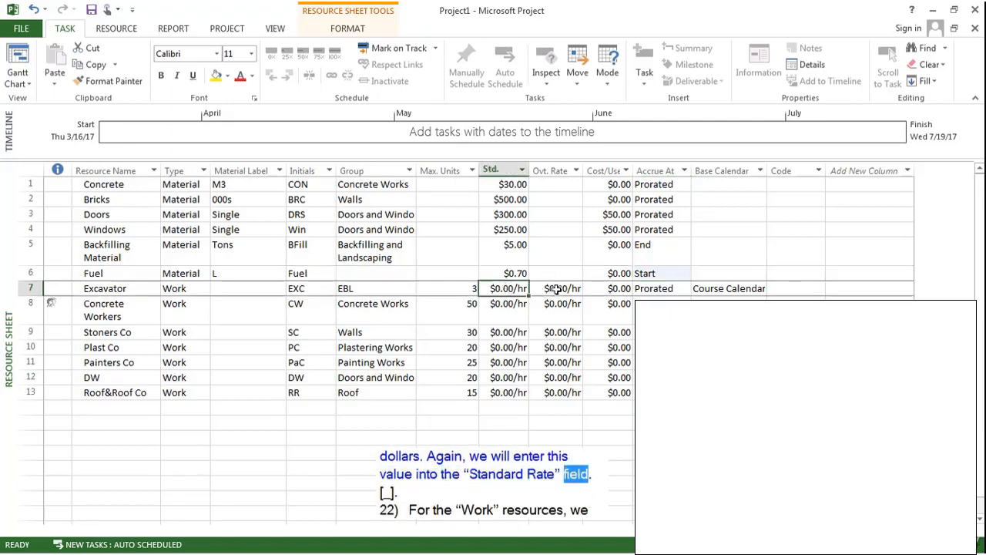
type("50")
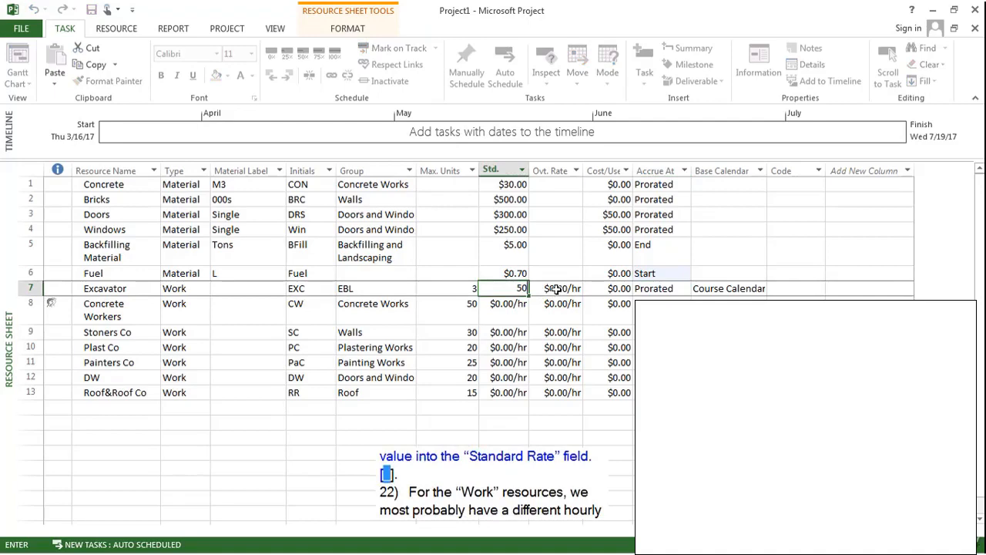
key("Return")
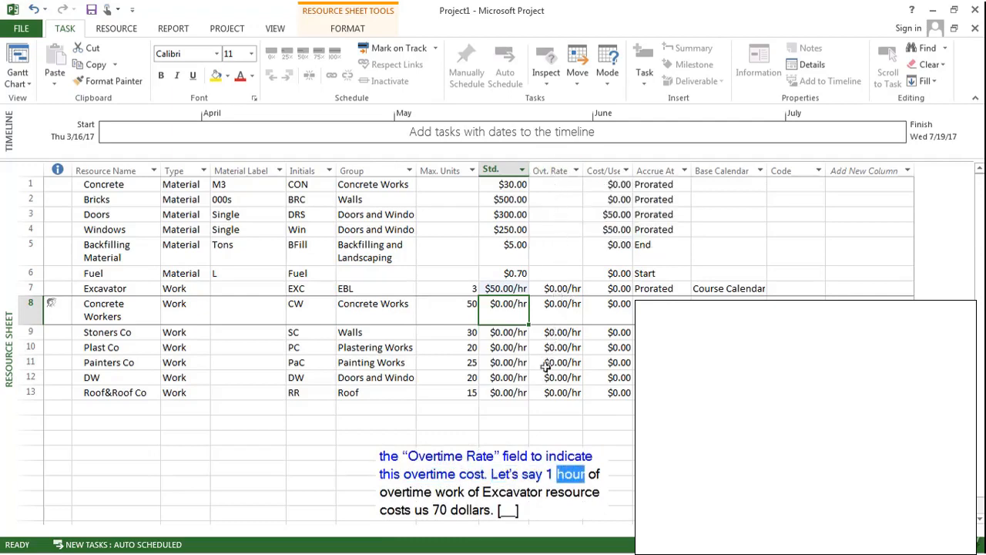
left_click(563, 290)
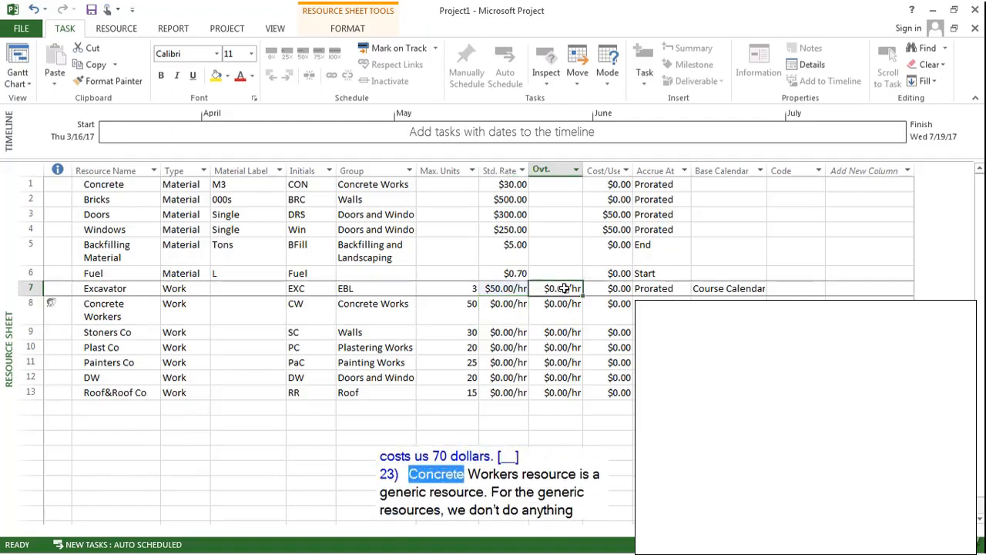
type("70")
key("Return")
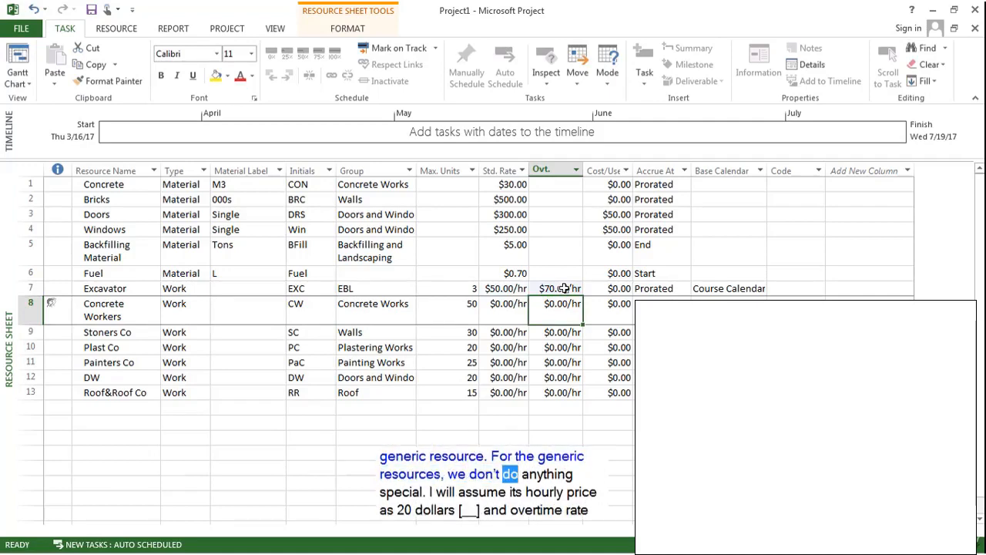
Step: Set the Concrete Workers resource's standard rate to 20 dollars per hour and its overtime rate to 30 dollars per hour
left_click(518, 306)
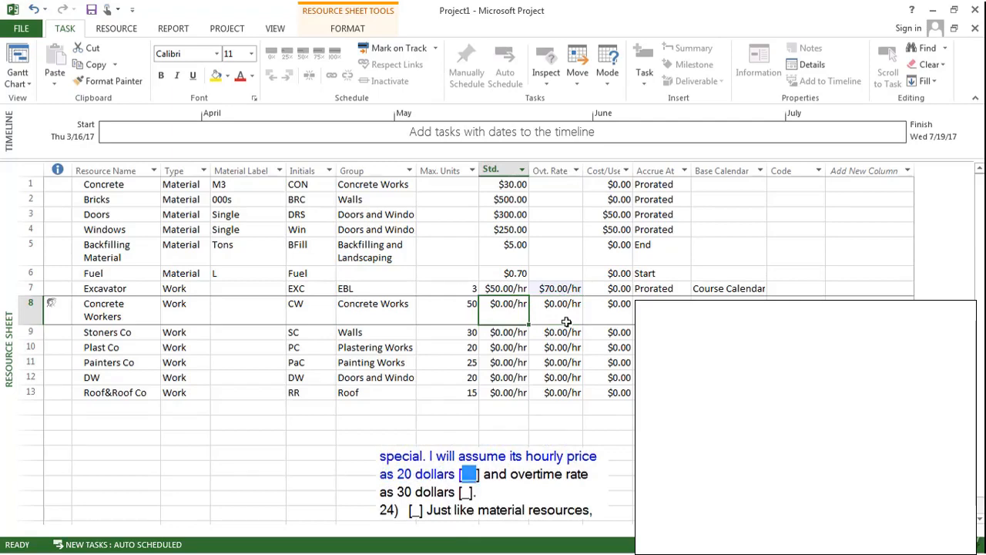
type("20")
key("Return")
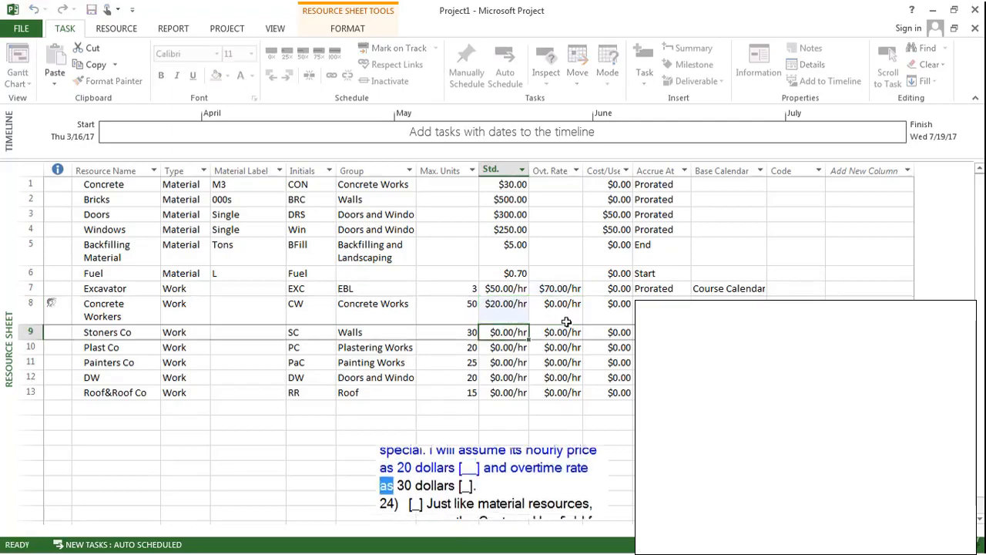
left_click(574, 306)
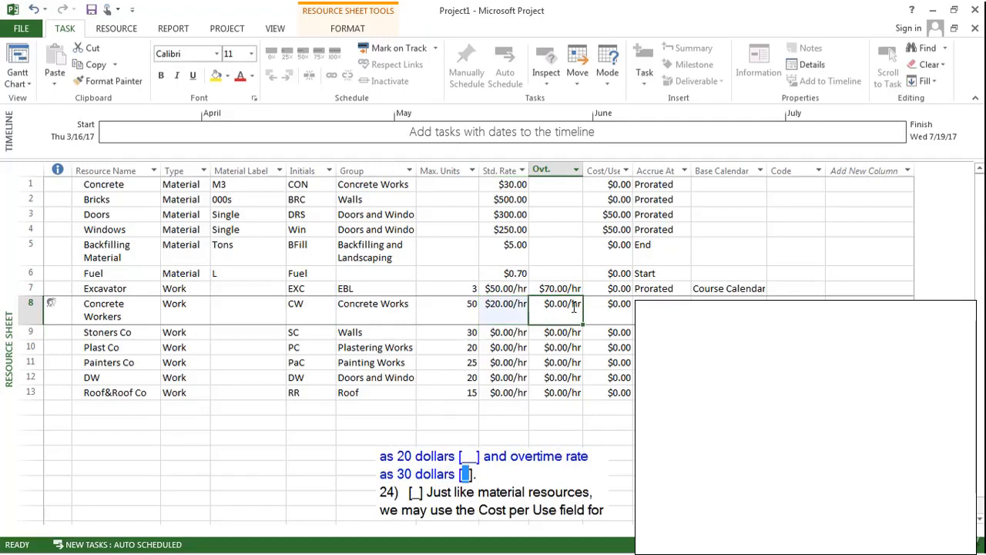
type("30")
key("Return")
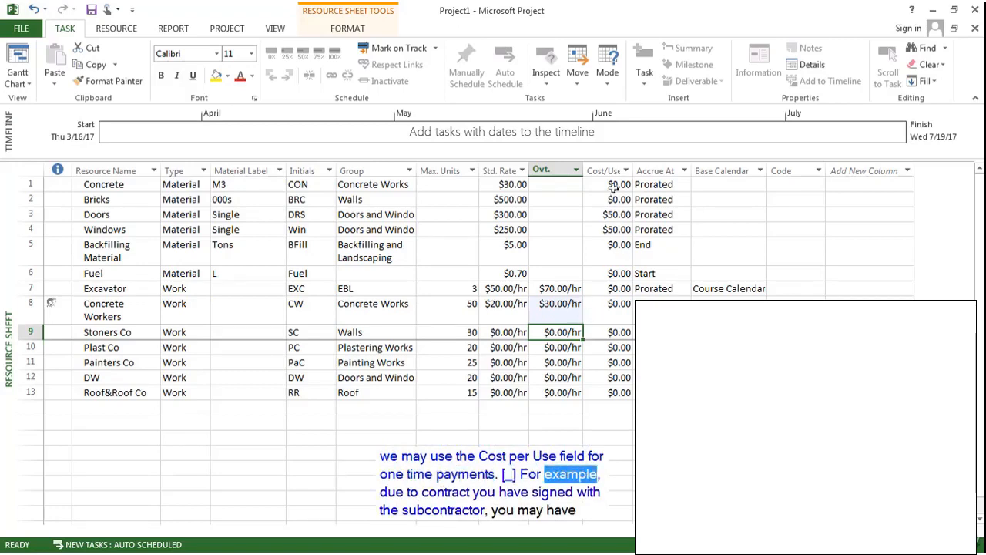
Step: Set the Stoners Co resource's standard rate to 20 dollars per hour and its overtime rate to 30 dollars per hour
mouse_move(607, 163)
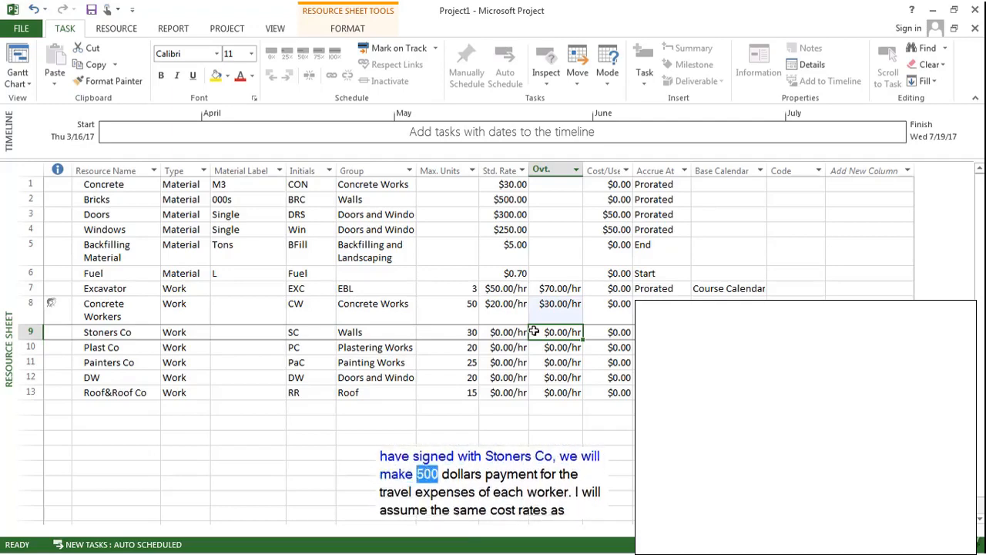
left_click(483, 332)
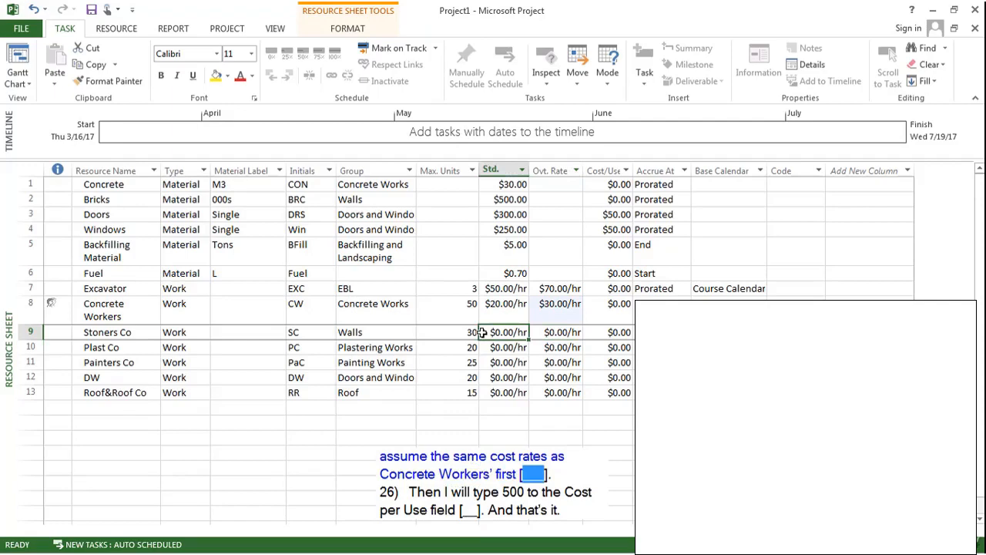
type("20")
key("Return")
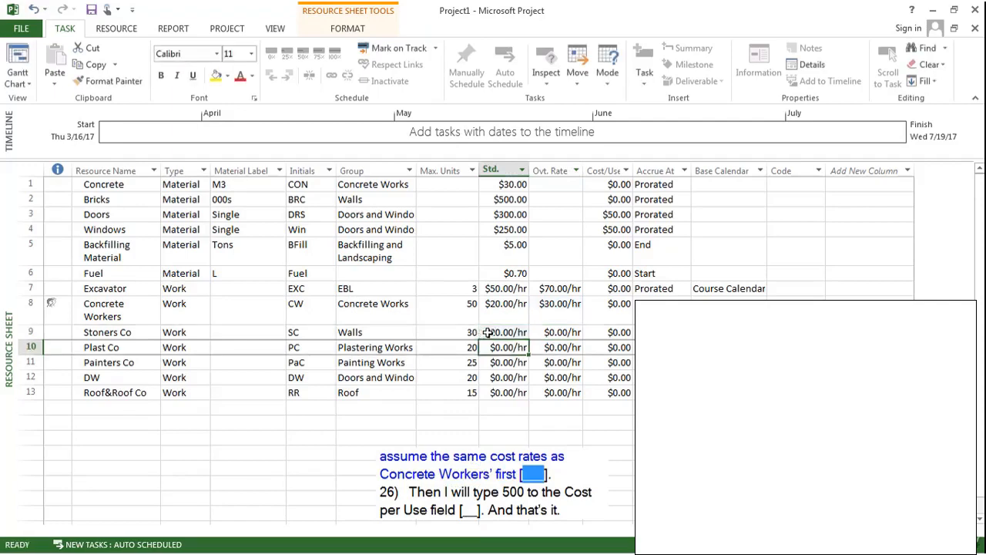
left_click(539, 332)
type("30")
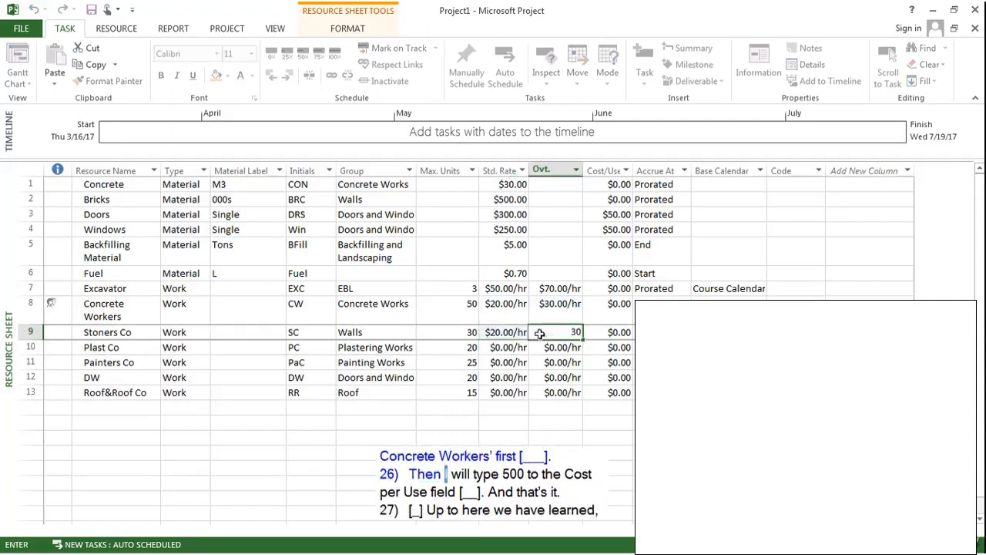
key("Return")
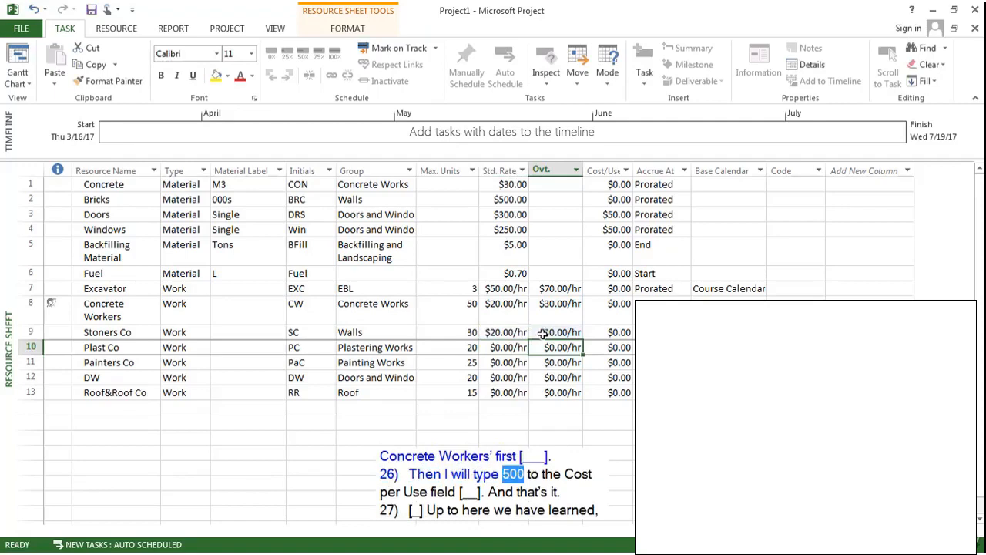
Step: Set the Stoners Co resource's cost per use to 500 dollars
left_click(591, 331)
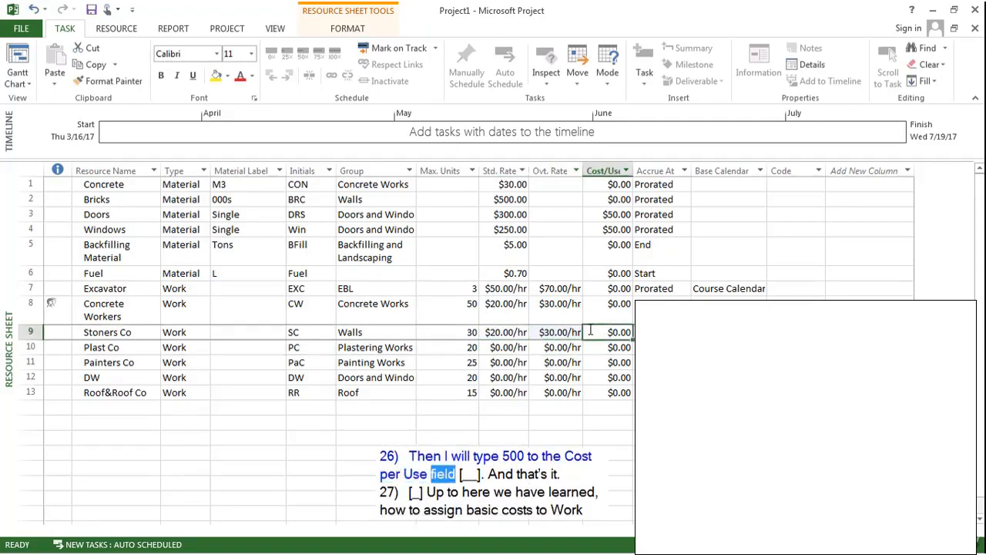
type("500")
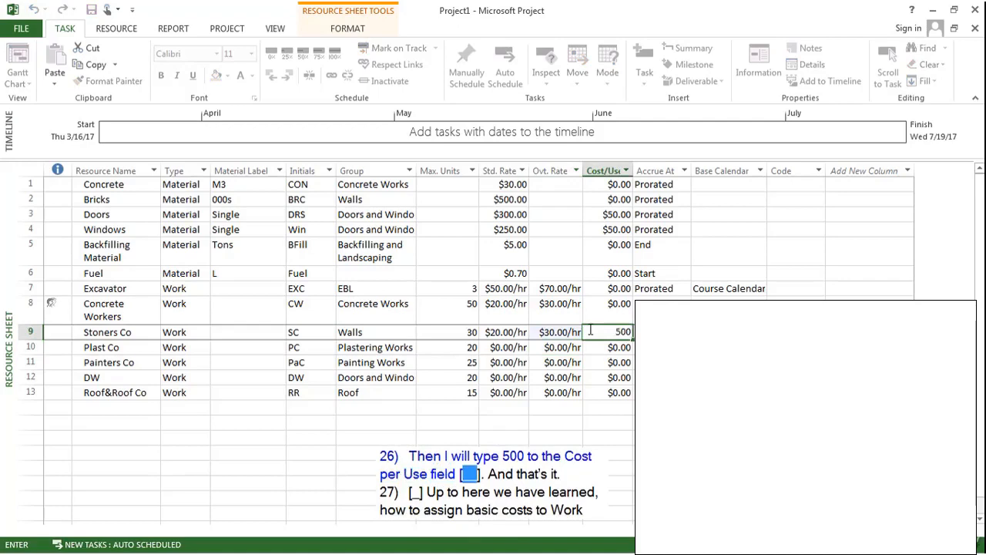
key("Return")
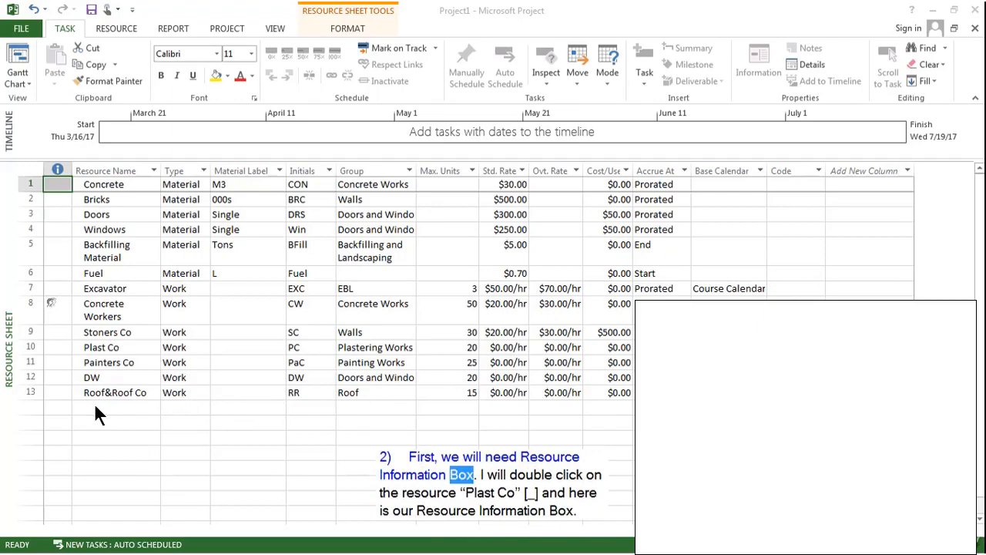
Step: In Plast Co's resource information, set default cost rate table A to a standard rate of 20 and an overtime rate of 30
double_click(133, 344)
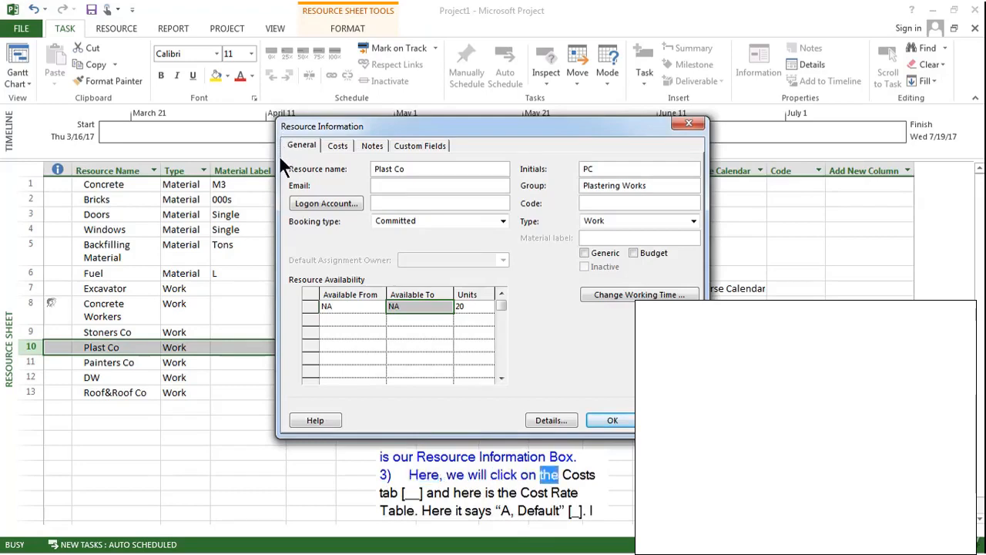
left_click(337, 146)
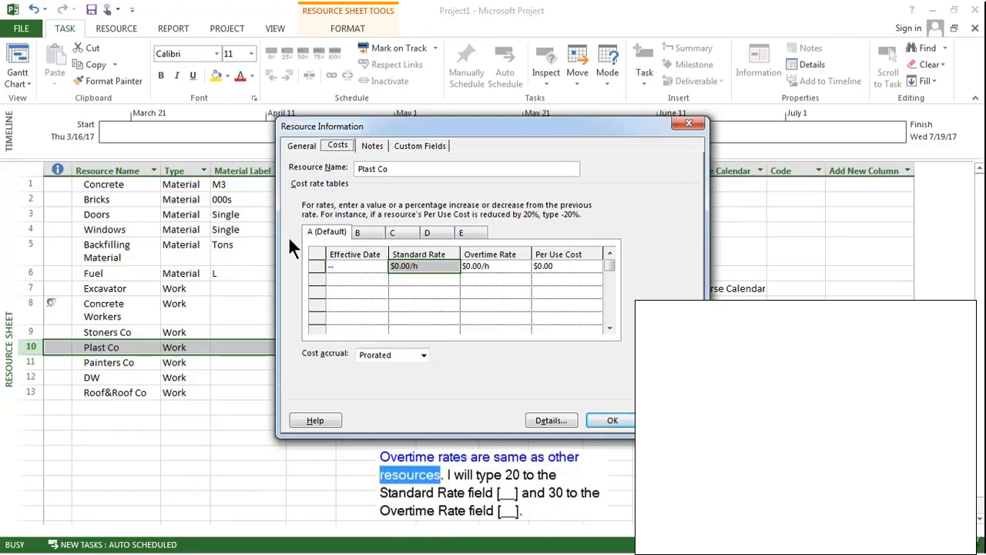
left_click(437, 268)
type("20")
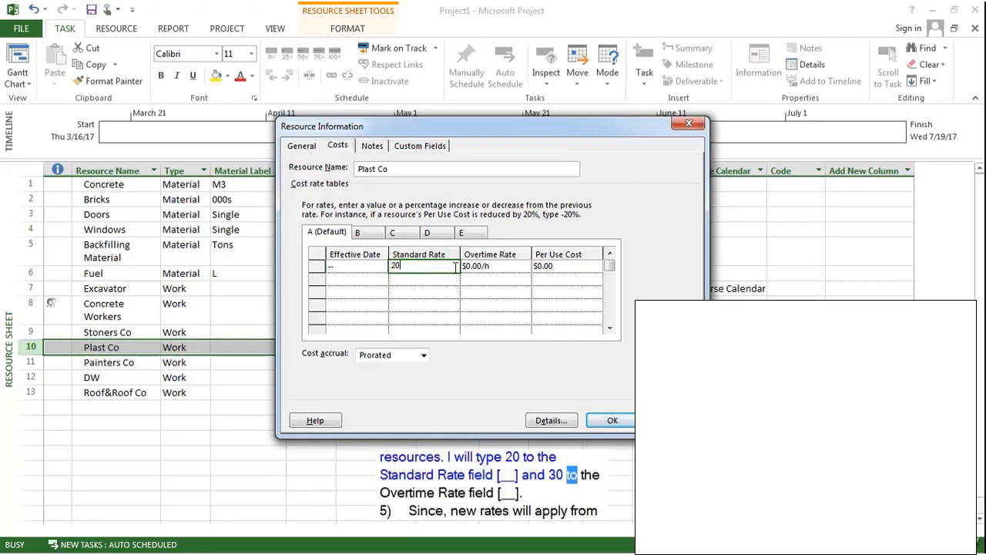
left_click(501, 267)
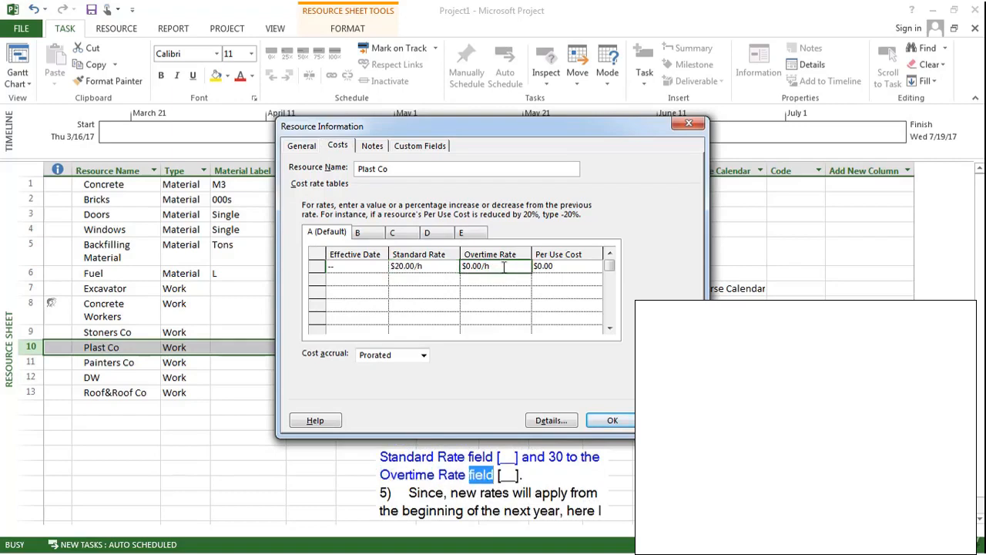
type("30")
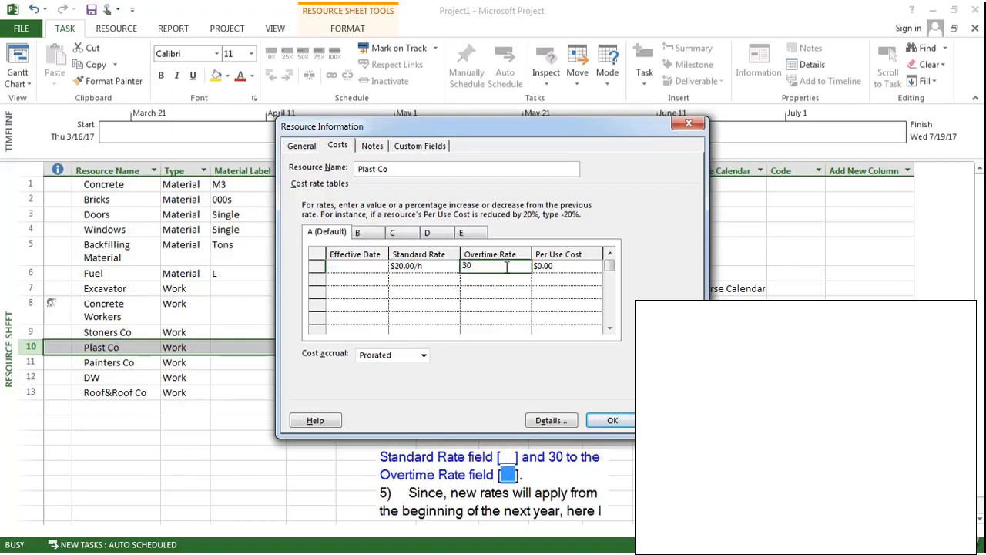
left_click(566, 266)
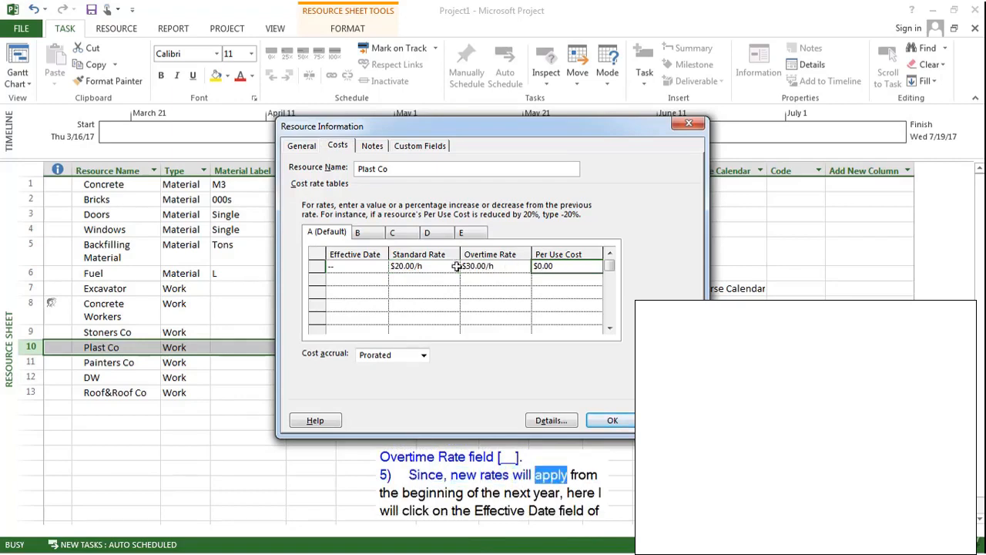
Step: Add a second rate row for Plast Co effective January 1, 2018 with a standard rate of 21
left_click(373, 279)
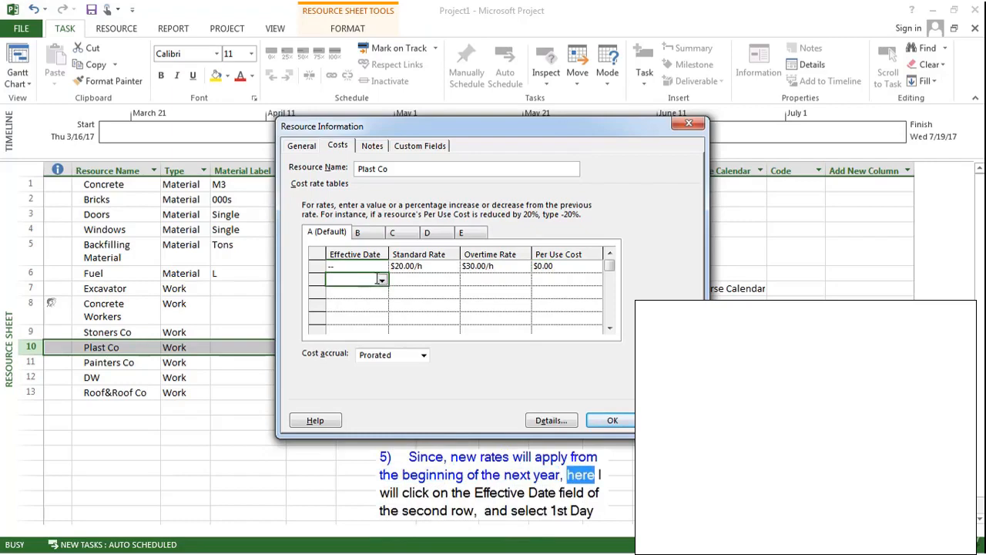
left_click(381, 280)
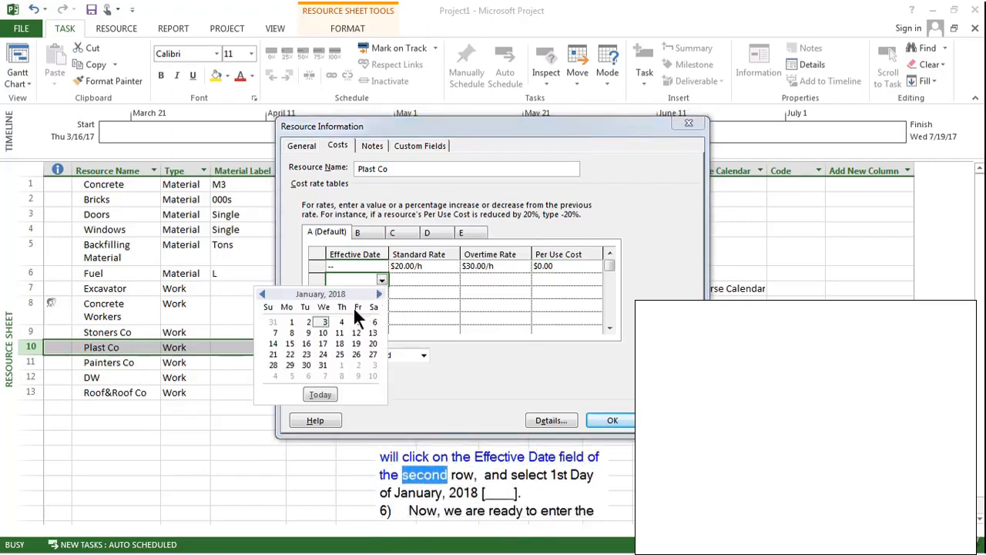
left_click(290, 322)
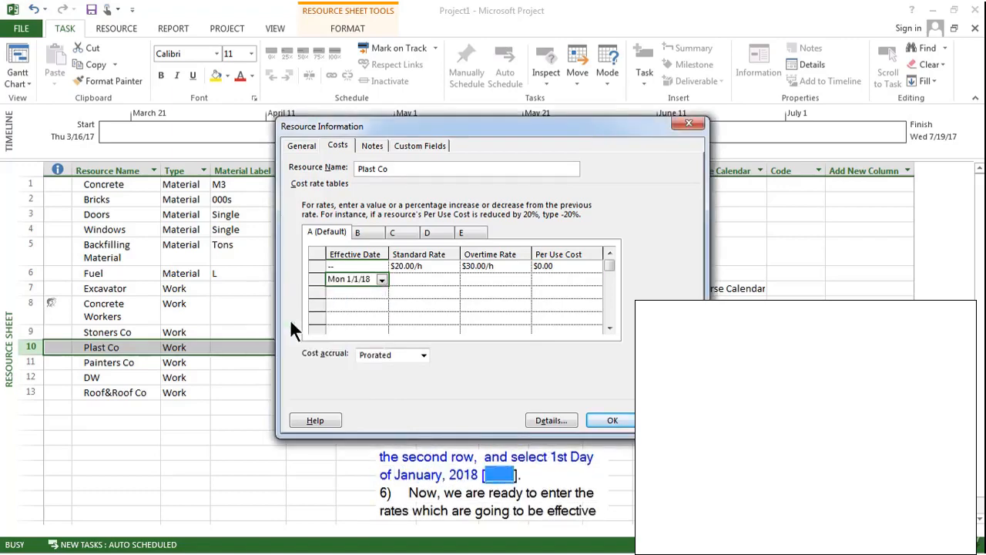
left_click(418, 279)
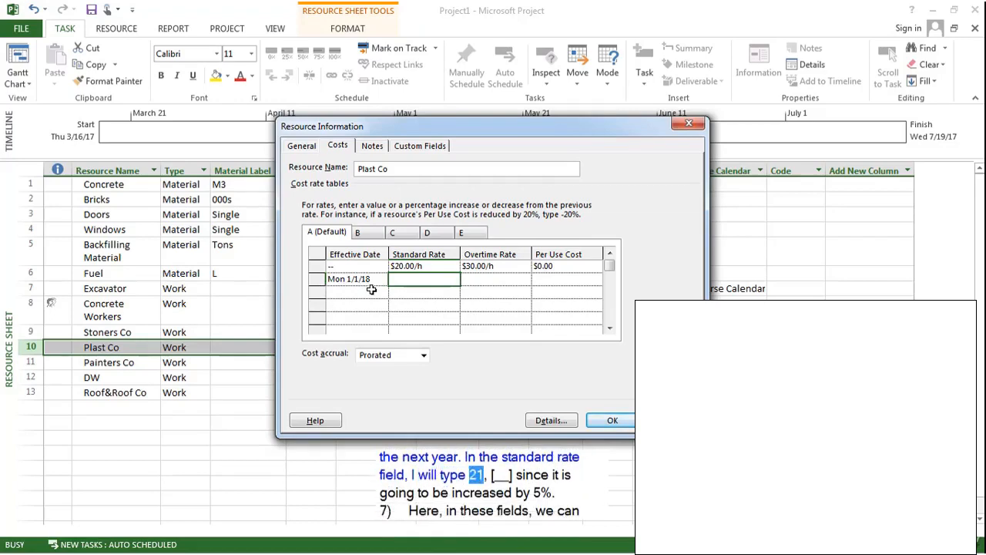
type("21")
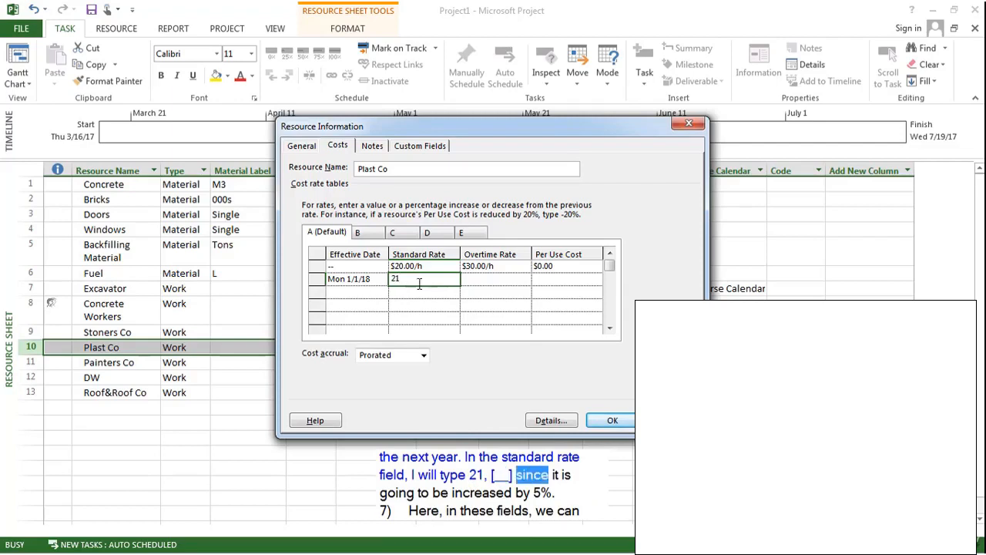
Step: Enter a 5% increase as Plast Co's overtime rate in the January 1, 2018 row and accept the resource information
left_click(501, 281)
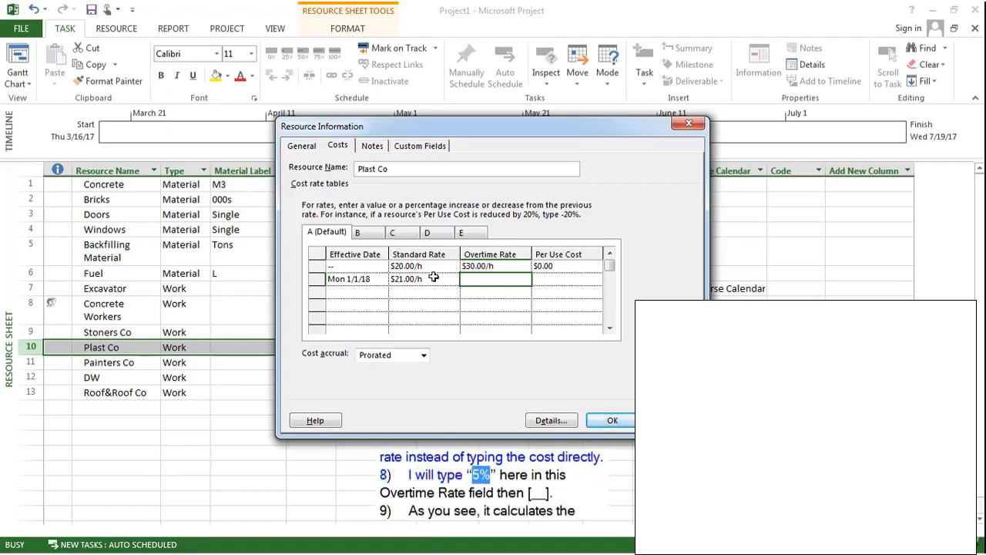
type("5")
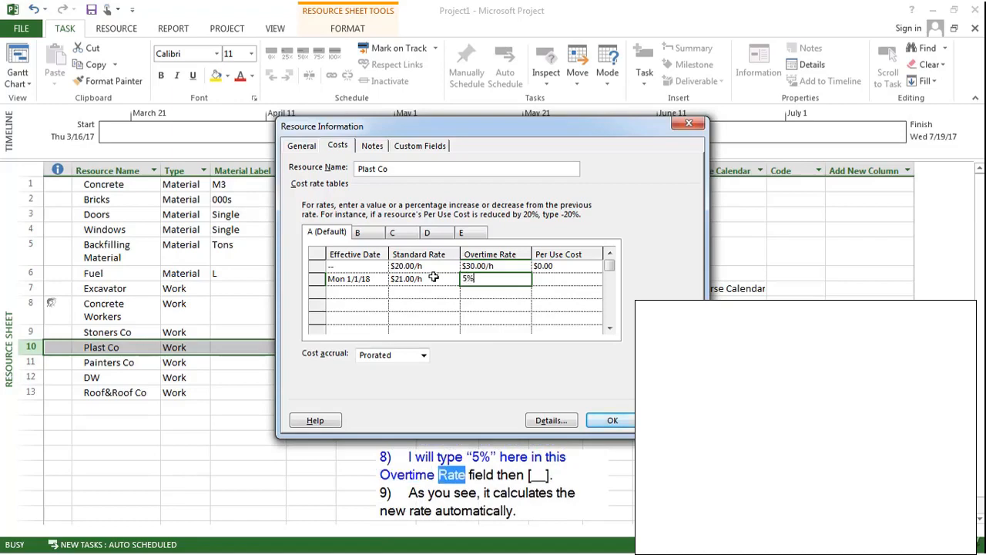
type("%")
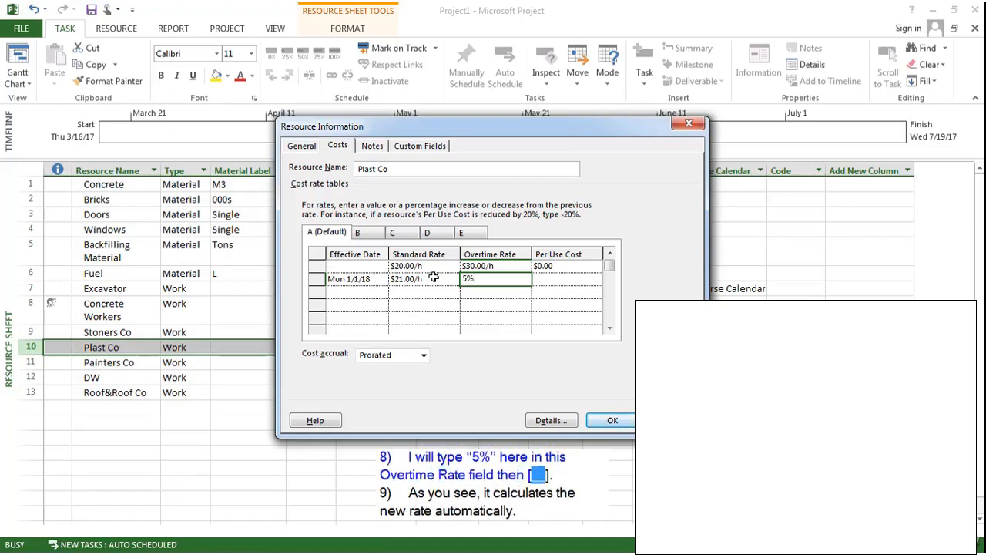
key("Return")
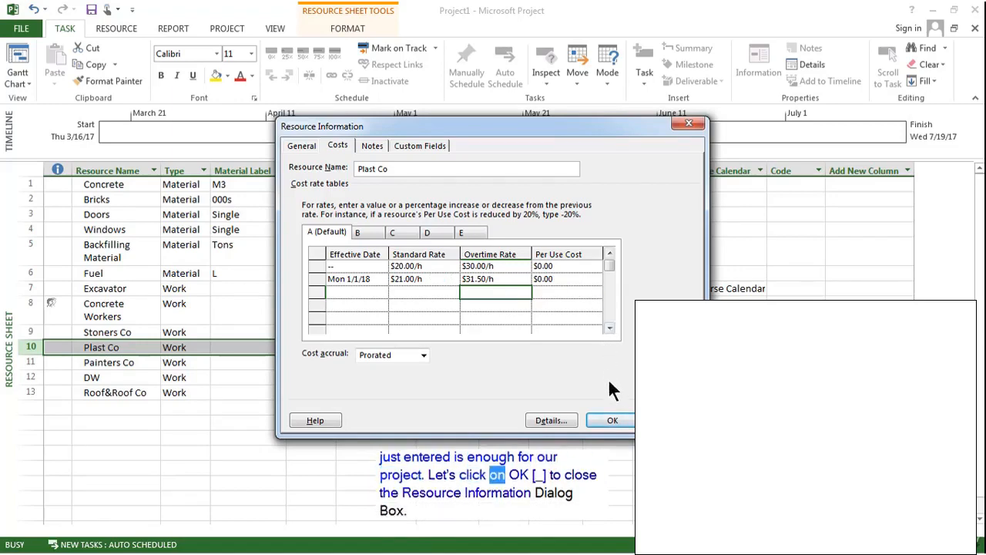
left_click(612, 421)
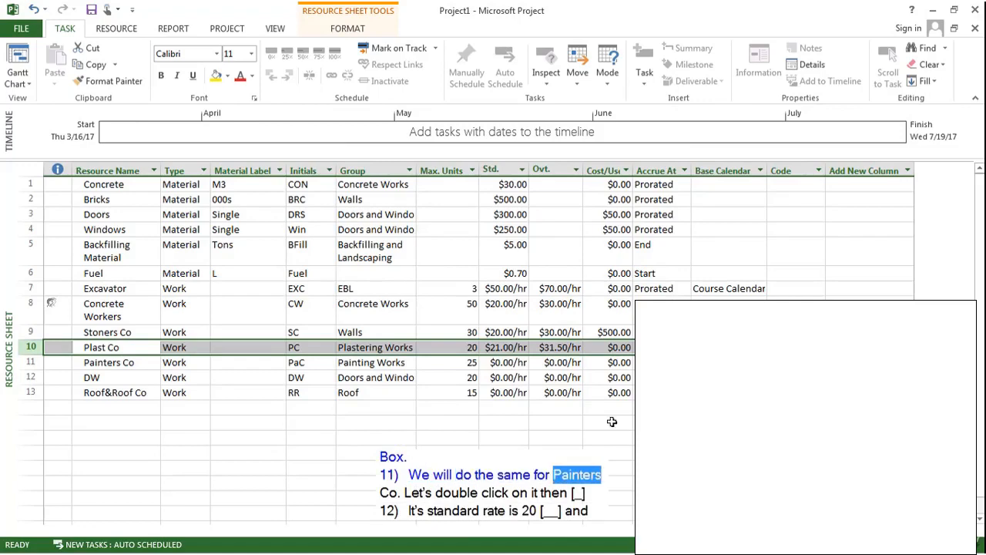
Step: In Painters Co's resource information, set default cost rate table A to a standard rate of 20 and an overtime rate of 30
left_click(63, 363)
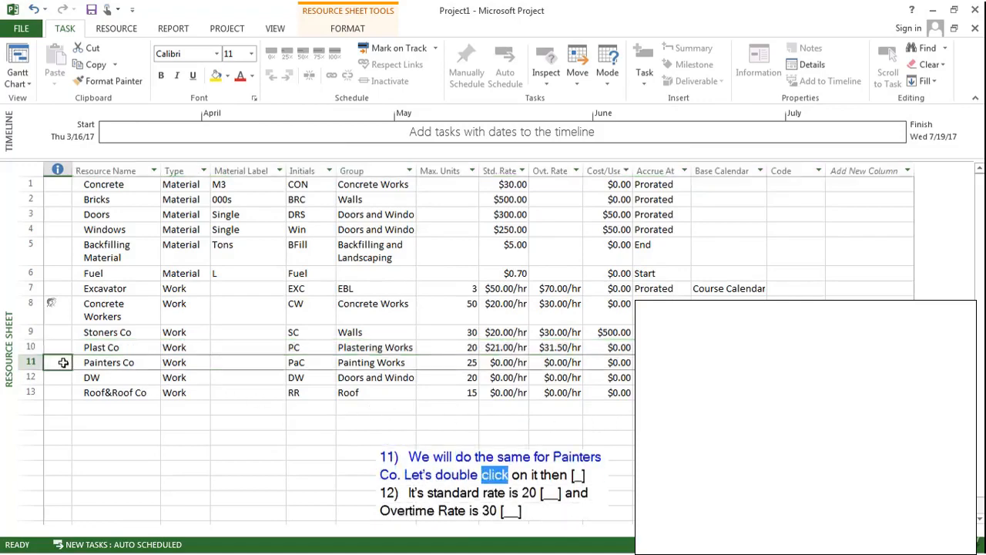
left_click(149, 365)
double_click(148, 364)
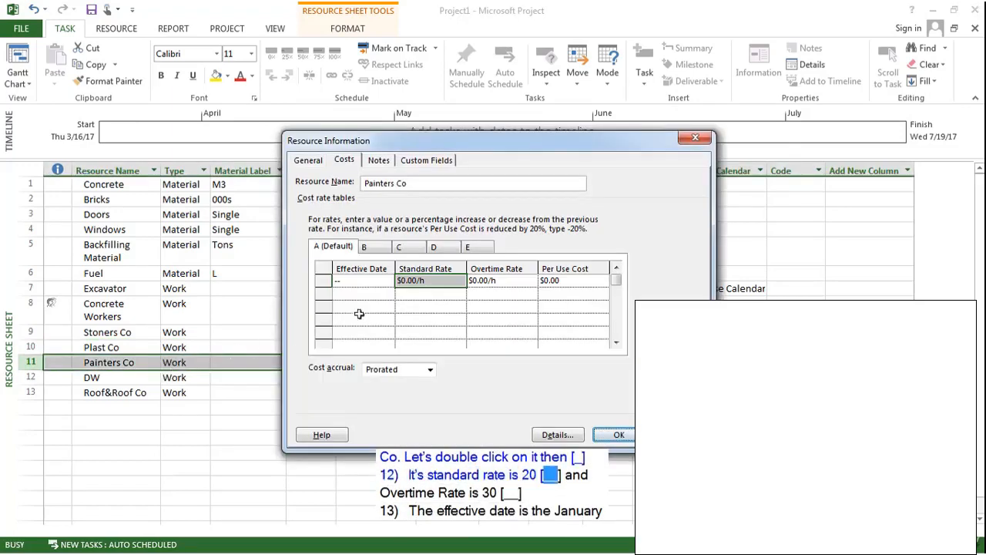
left_click(448, 281)
type("20")
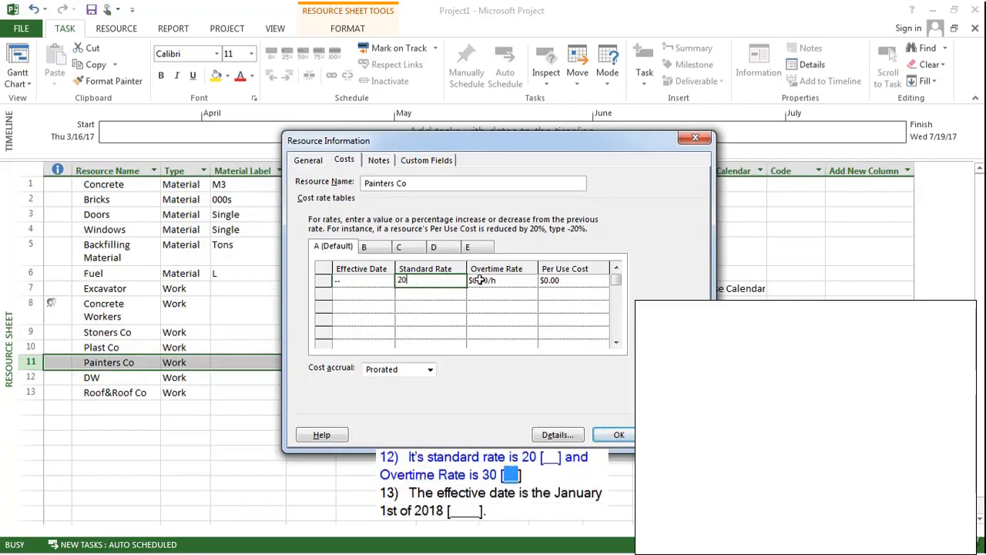
left_click(481, 281)
type("30")
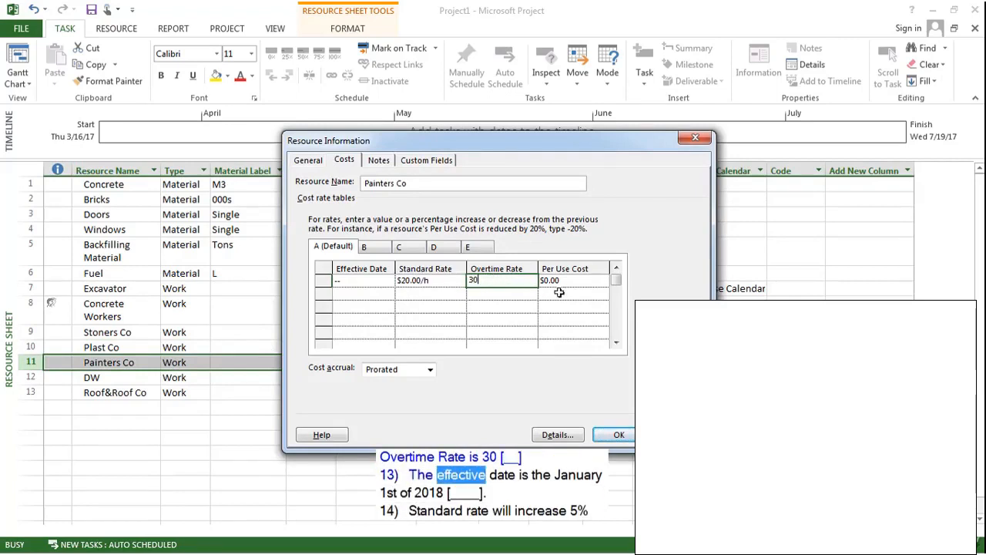
Step: Add a second rate row for Painters Co effective January 1, 2018 with a 5% increase as the standard rate
left_click(381, 293)
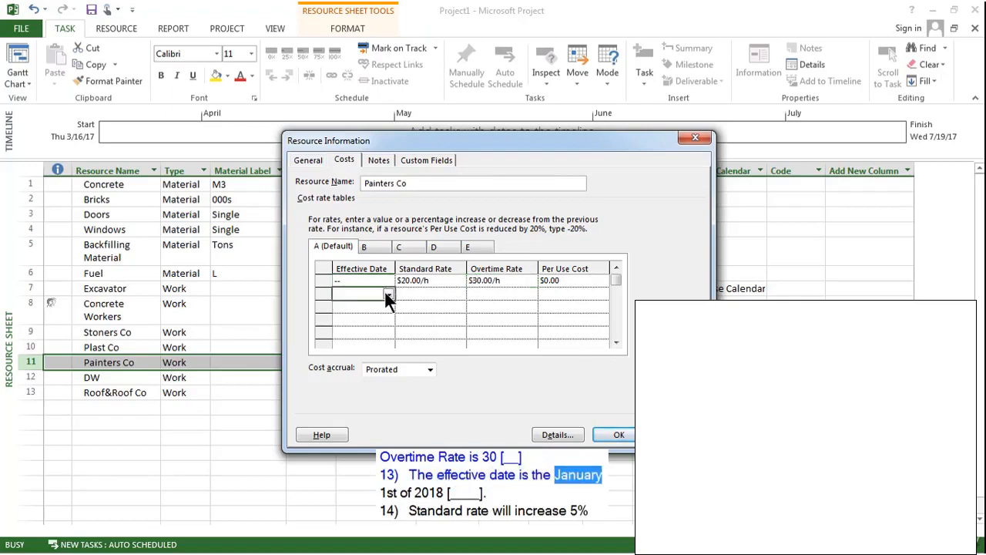
left_click(387, 296)
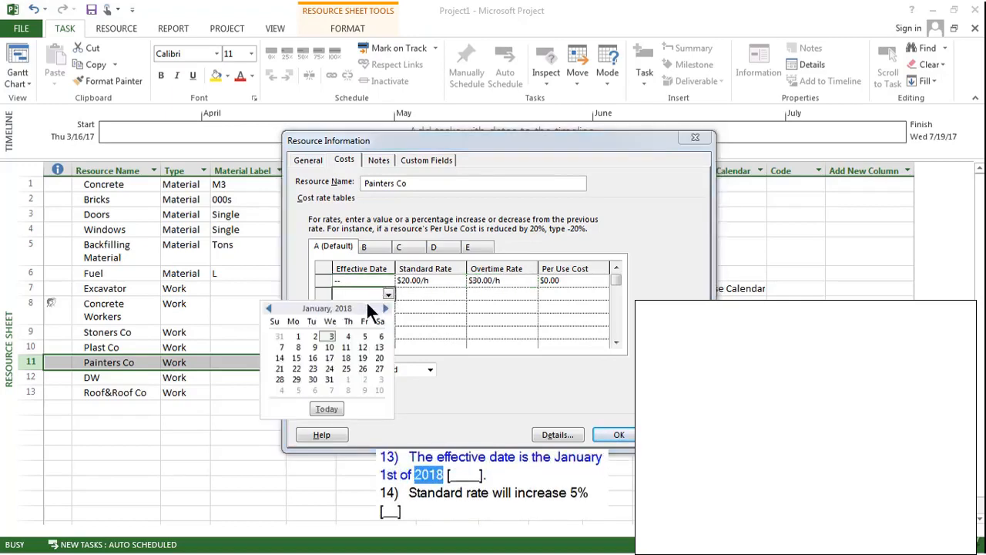
left_click(296, 336)
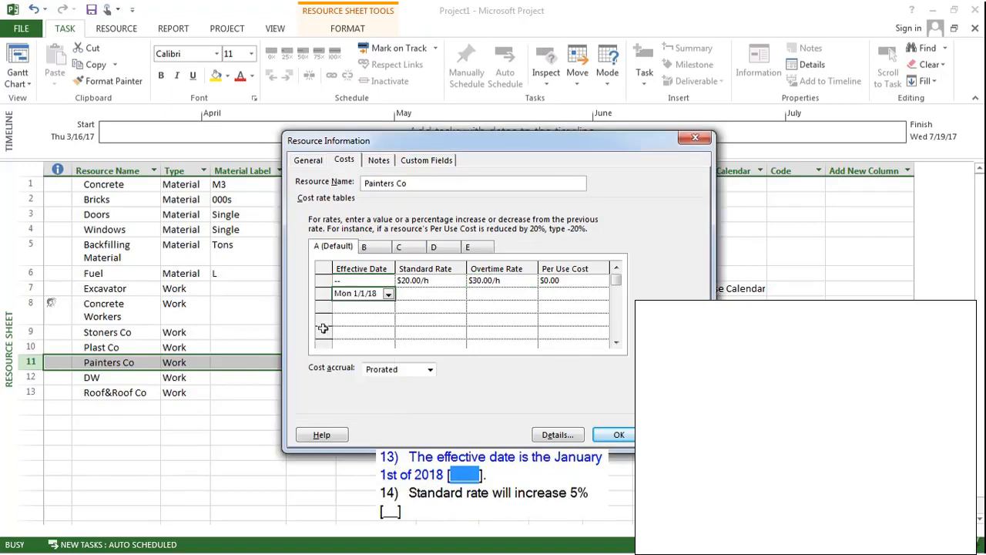
left_click(438, 294)
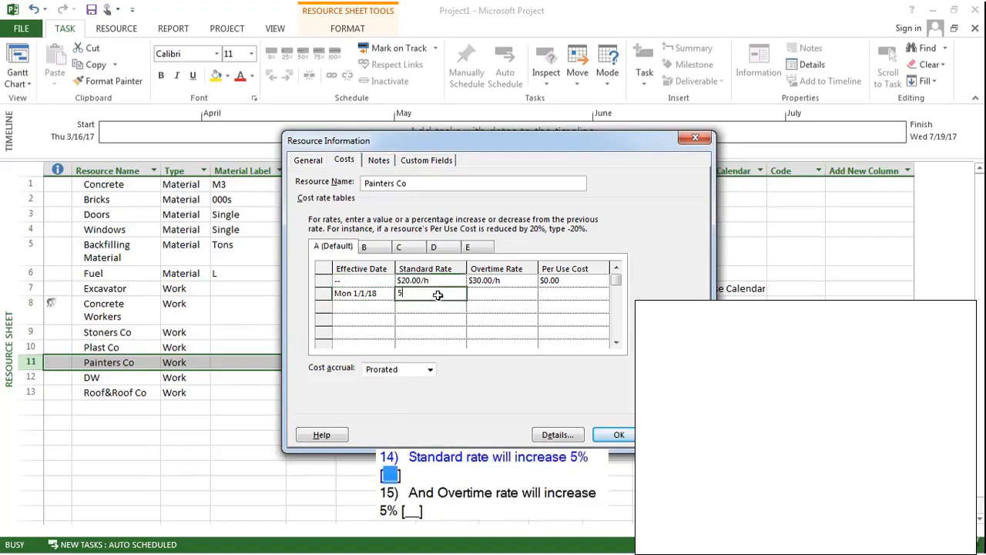
type("5%")
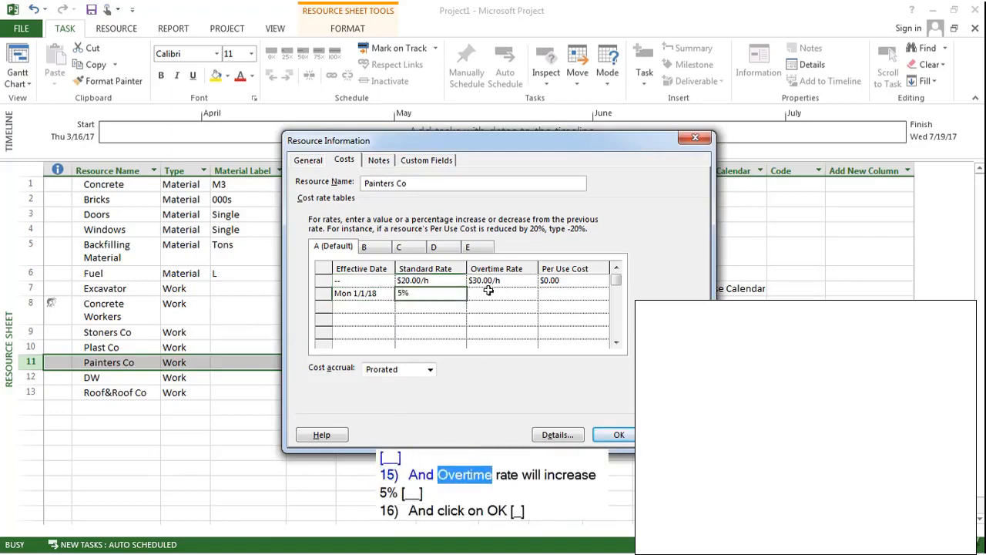
Step: Enter a 5% increase as Painters Co's overtime rate in the January 1, 2018 row and accept the resource information
left_click(491, 293)
type("5")
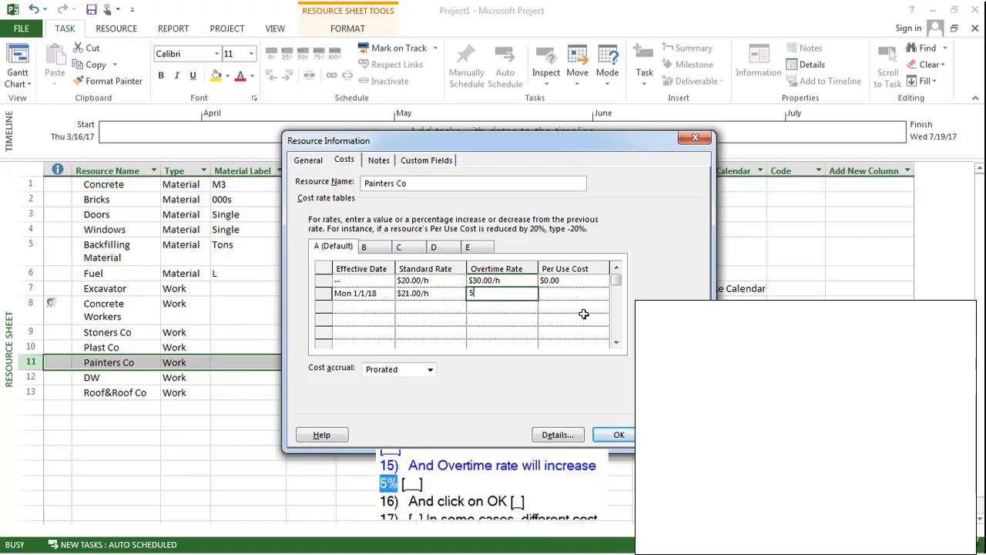
type("%")
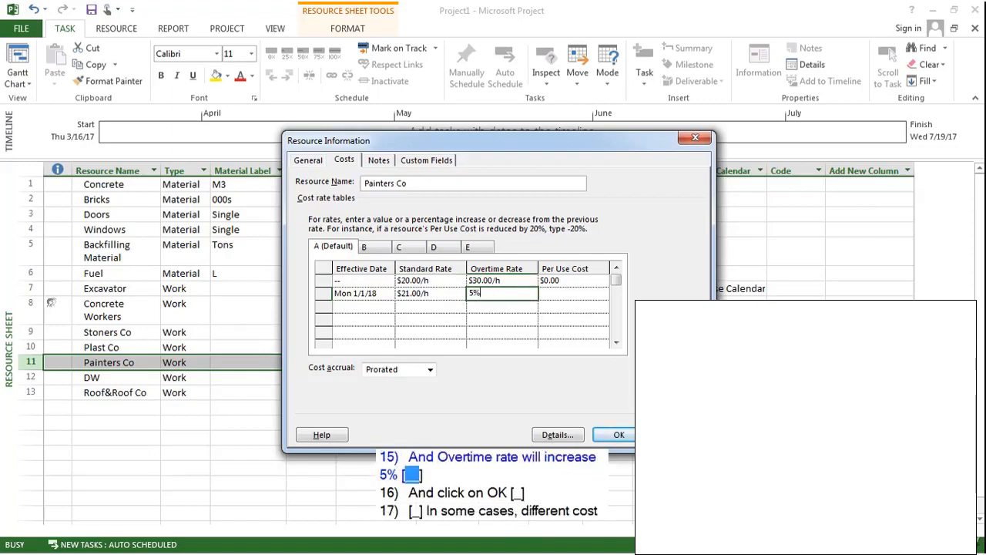
left_click(563, 296)
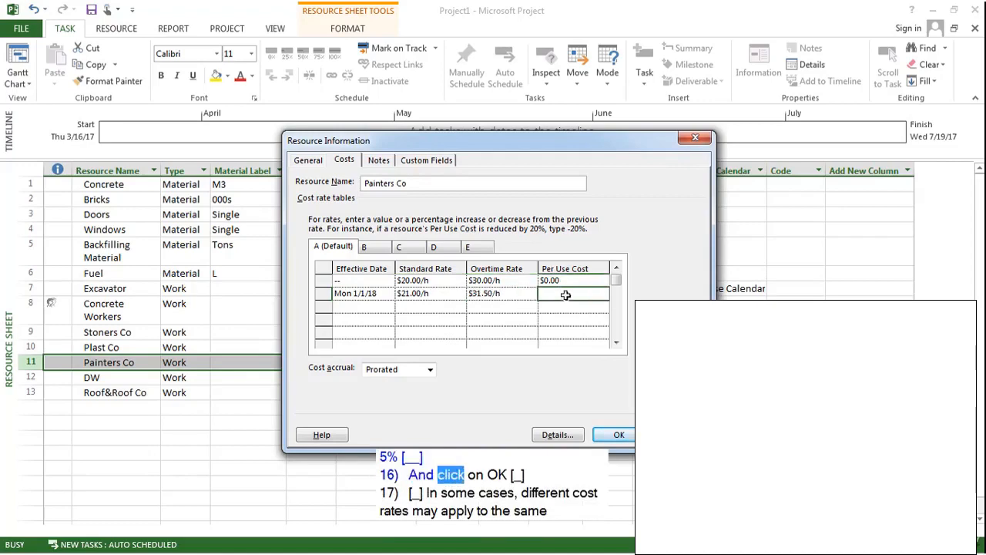
left_click(602, 434)
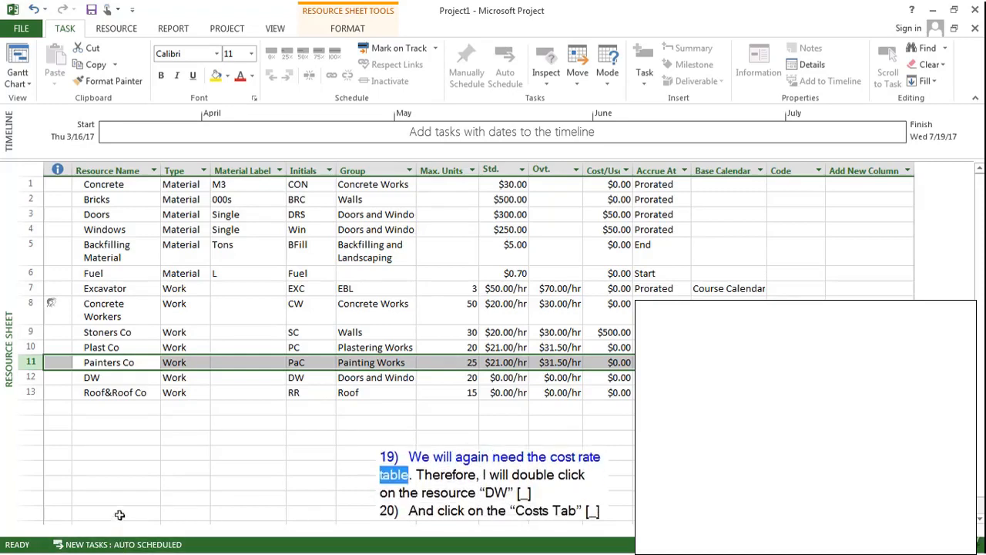
Step: Open the cost settings of the DW resource and look through cost rate tables B to E
double_click(132, 378)
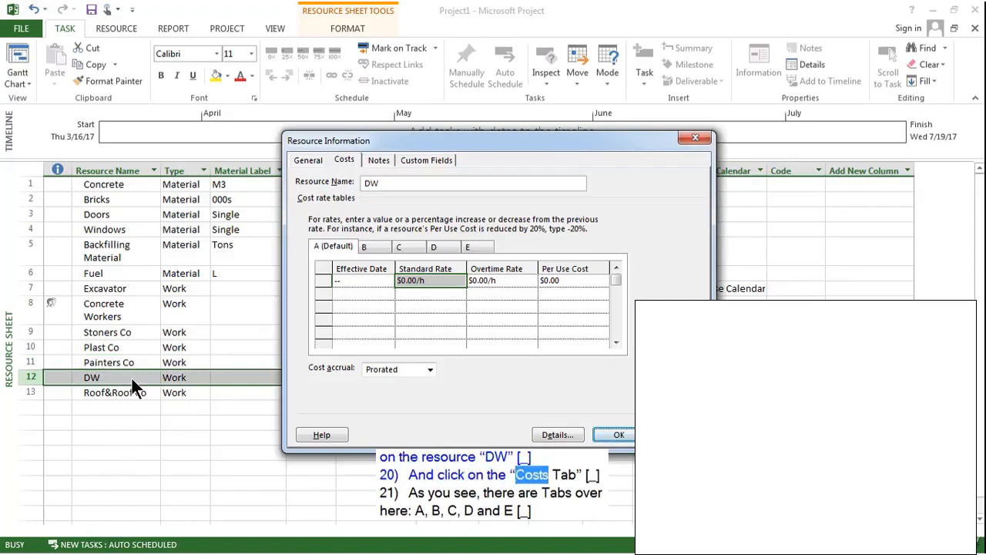
left_click(344, 159)
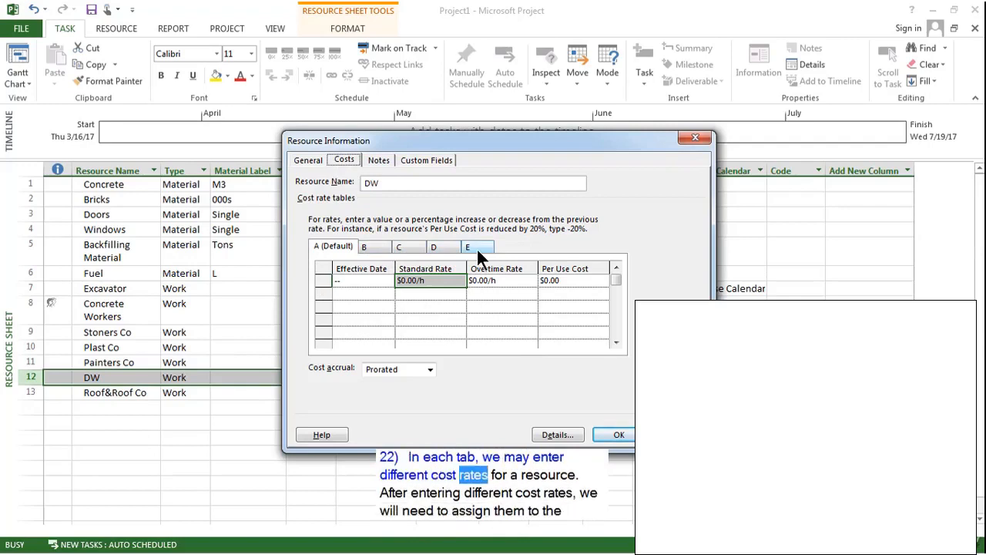
left_click(372, 249)
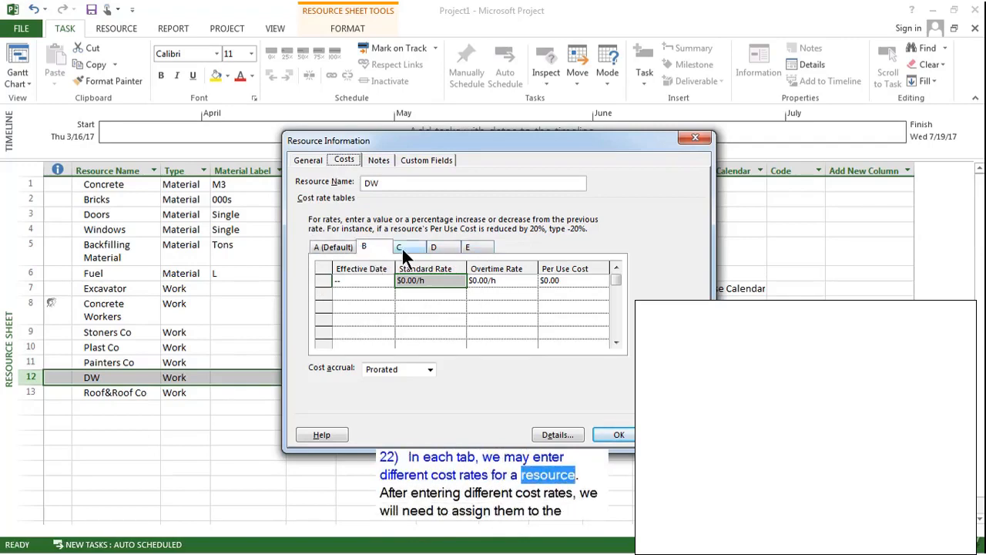
left_click(411, 247)
left_click(441, 247)
left_click(466, 249)
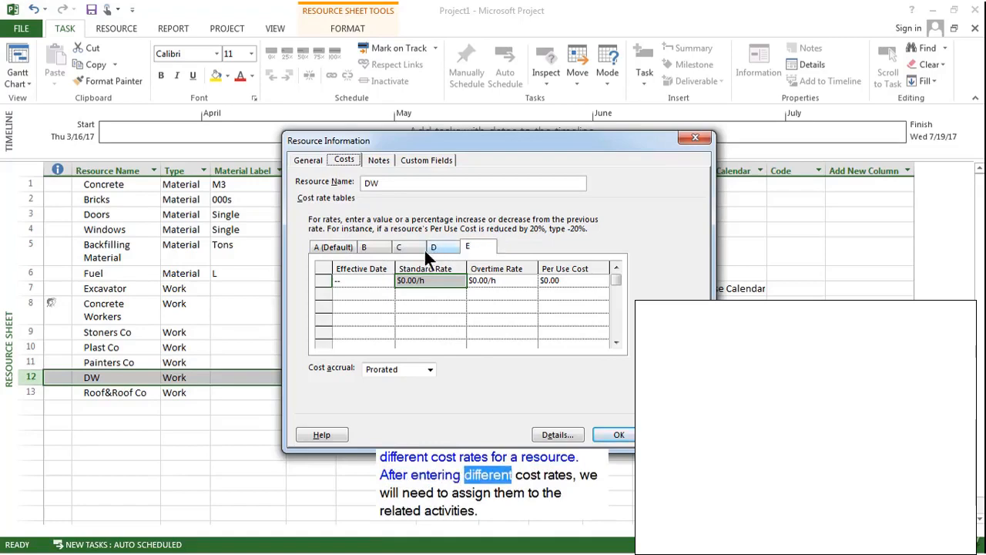
Step: Set DW's default cost rate table A to a standard rate of 20 and an overtime rate of 30
left_click(335, 249)
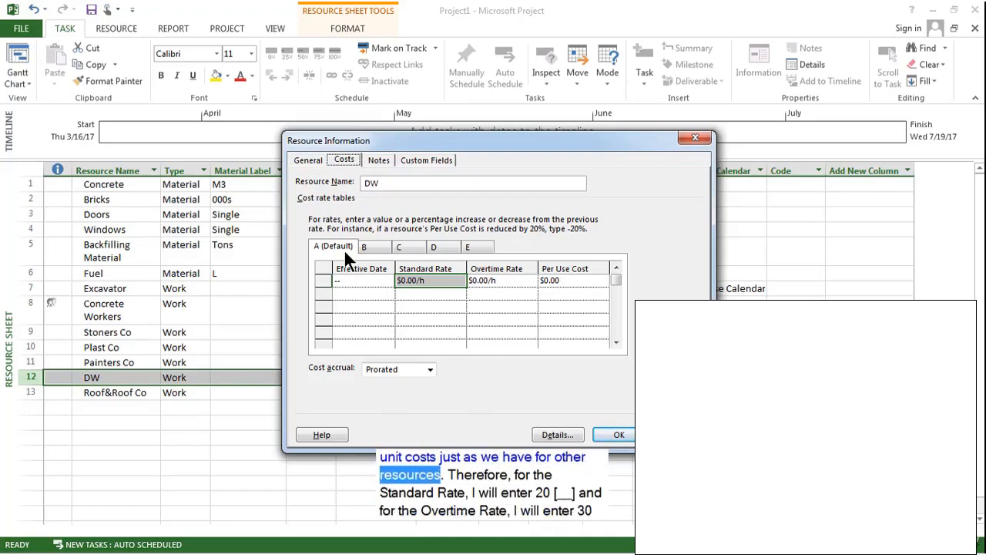
left_click(443, 281)
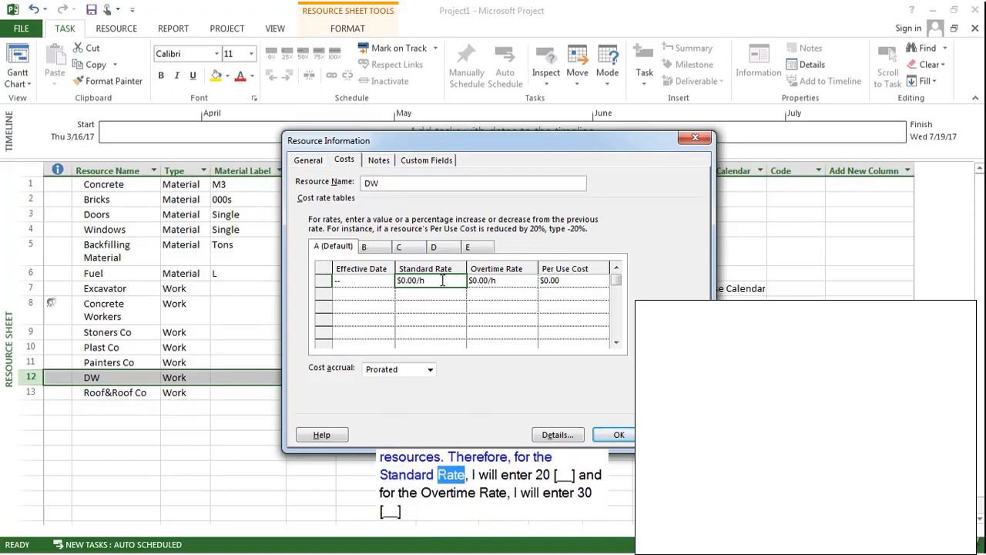
type("2")
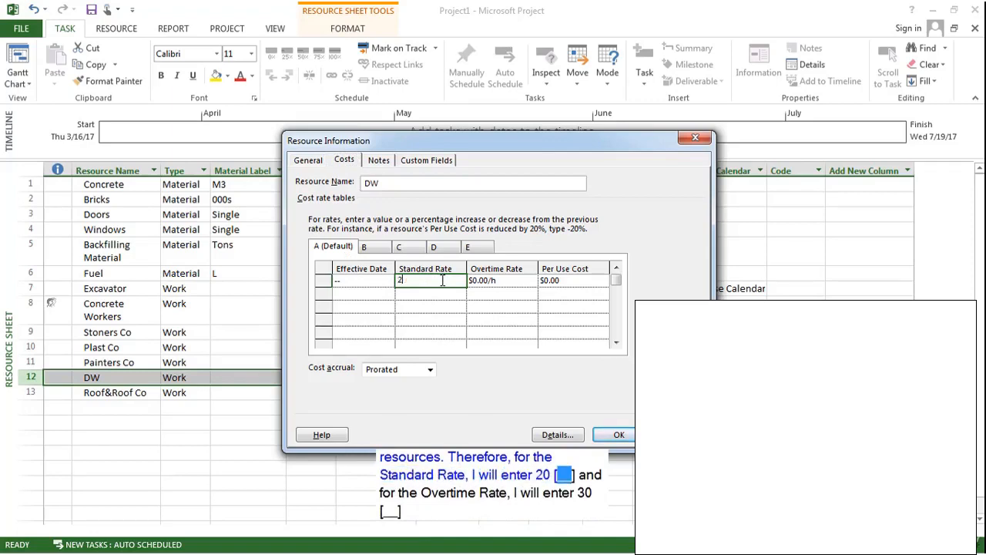
type("0")
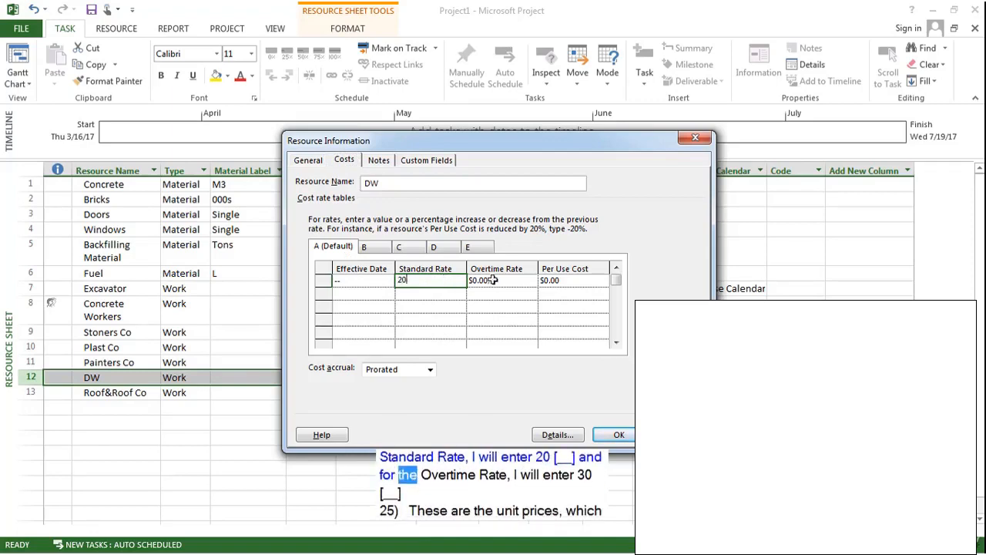
key("Tab")
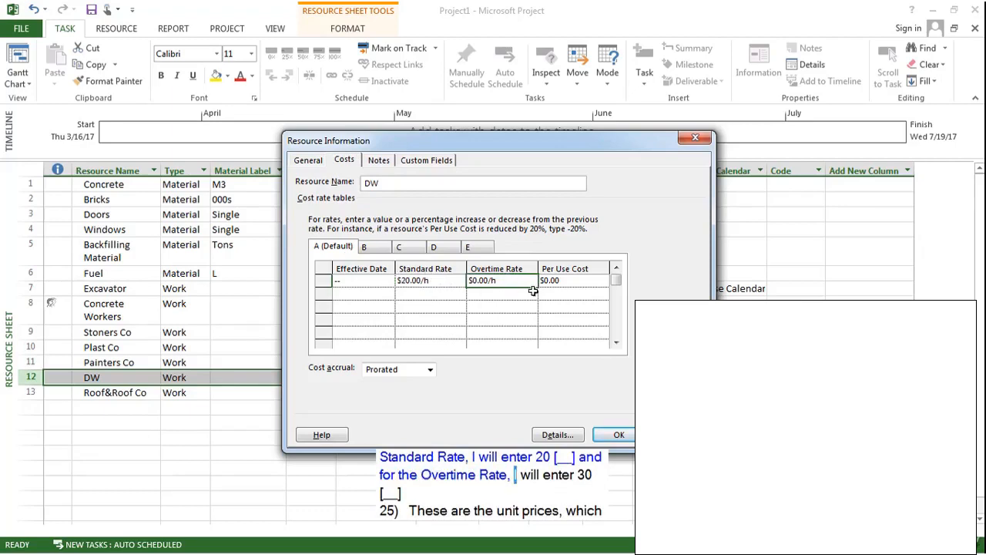
type("30")
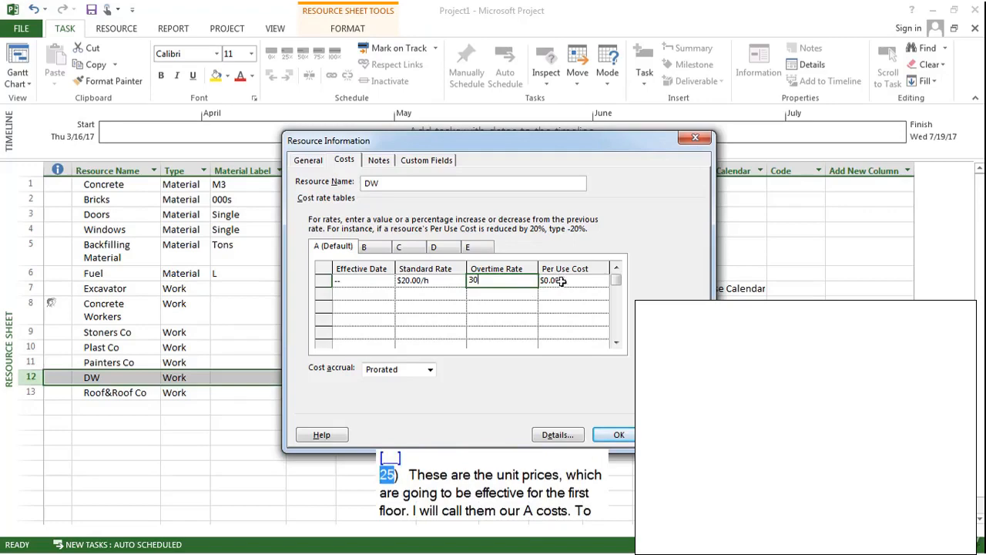
left_click(564, 282)
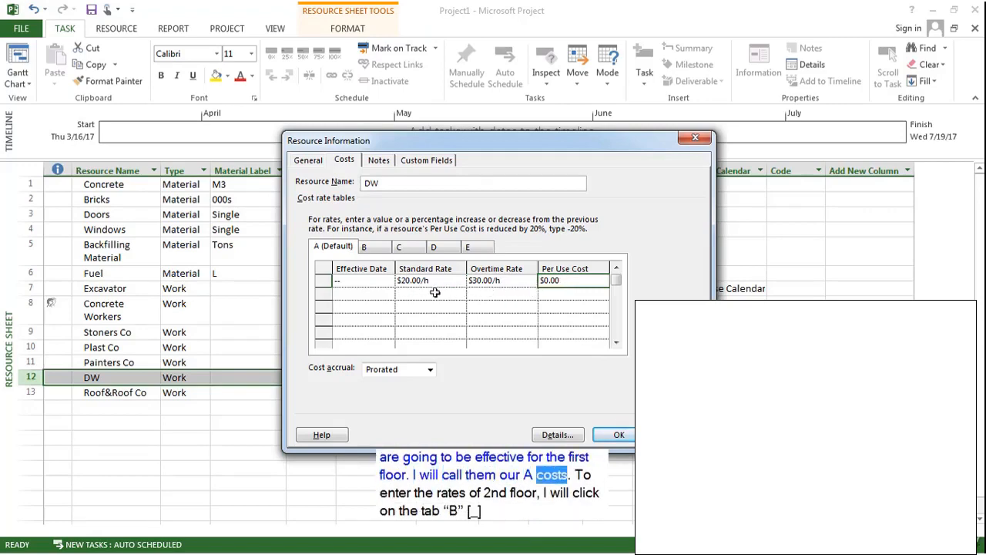
Step: Set DW's cost rate table B to a standard rate of 30 and an overtime rate of 45, and accept the resource information
left_click(373, 245)
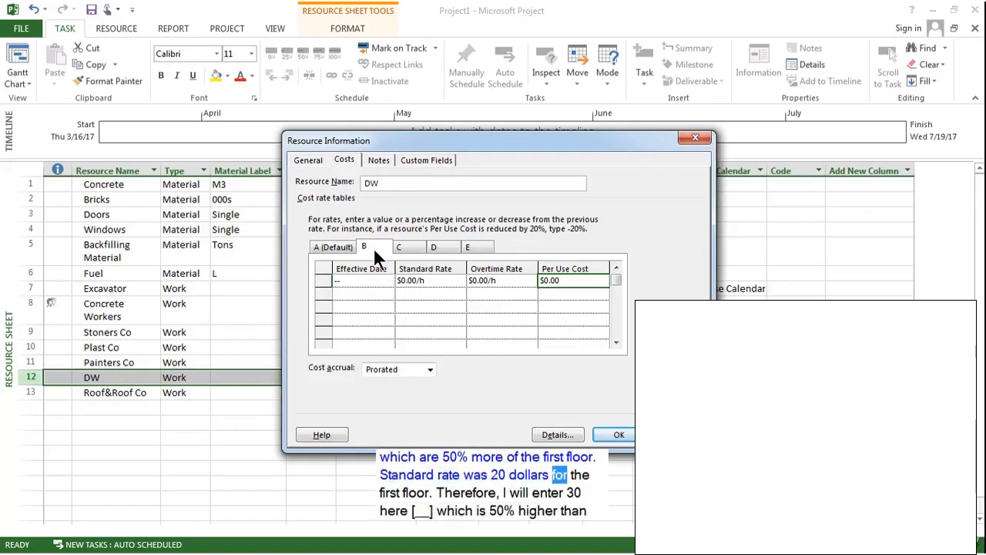
left_click(428, 280)
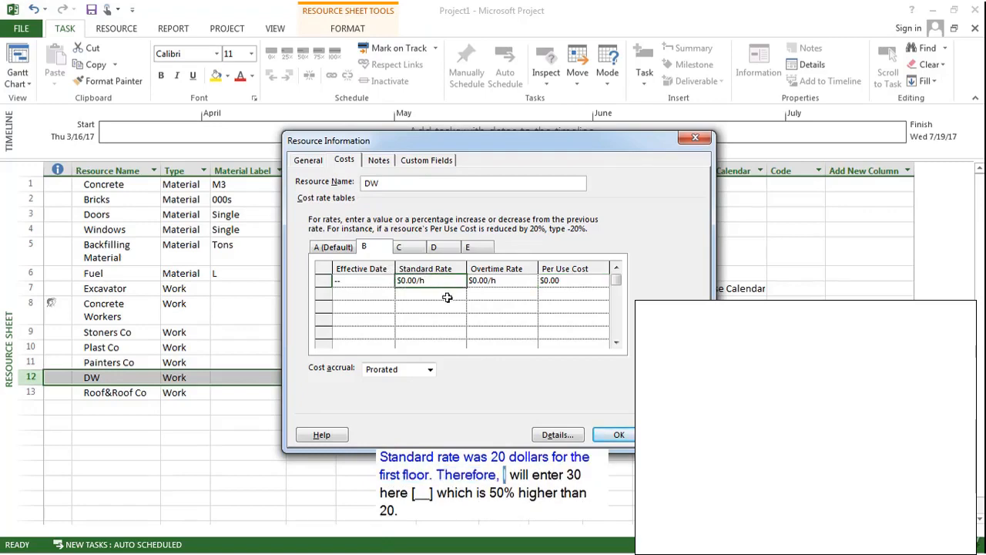
type("3")
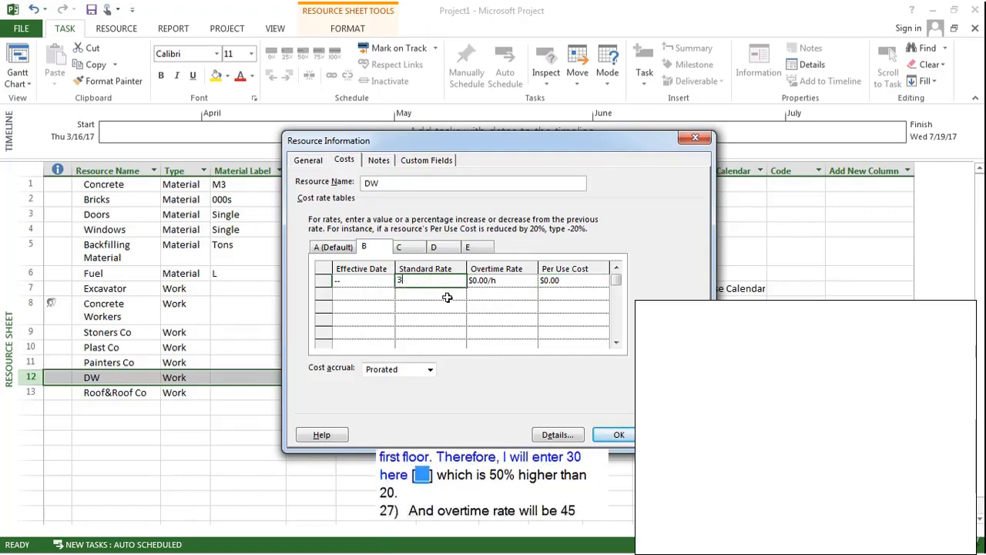
type("0")
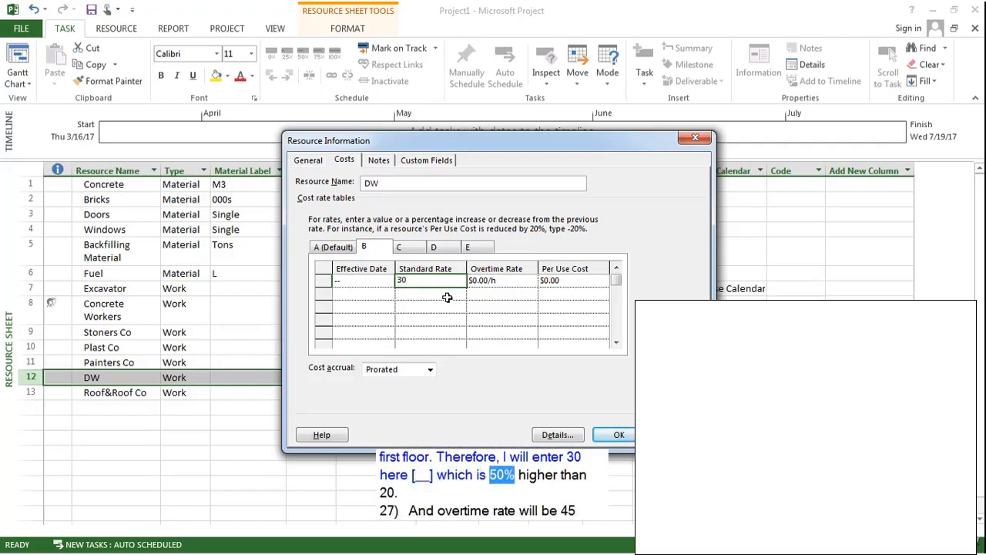
left_click(506, 282)
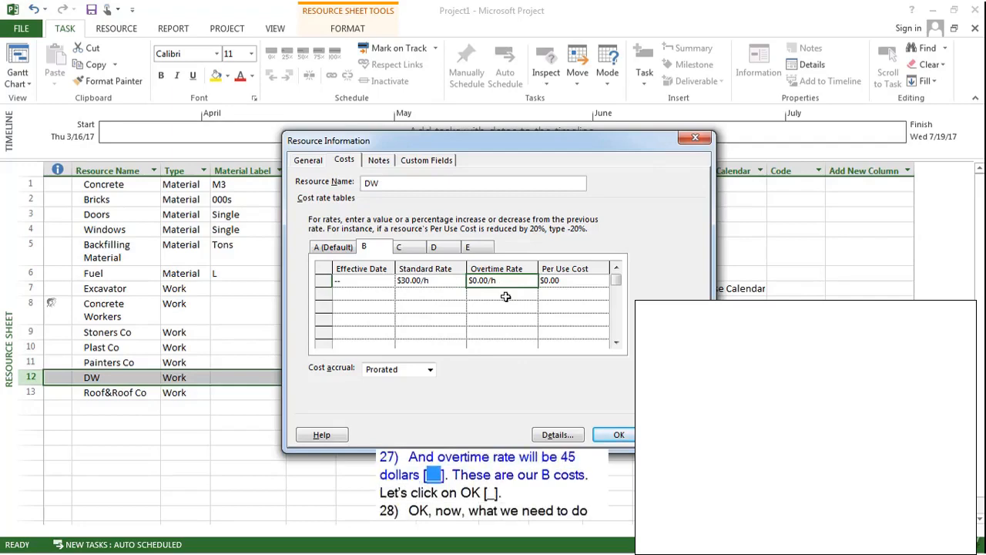
type("5")
left_click(566, 280)
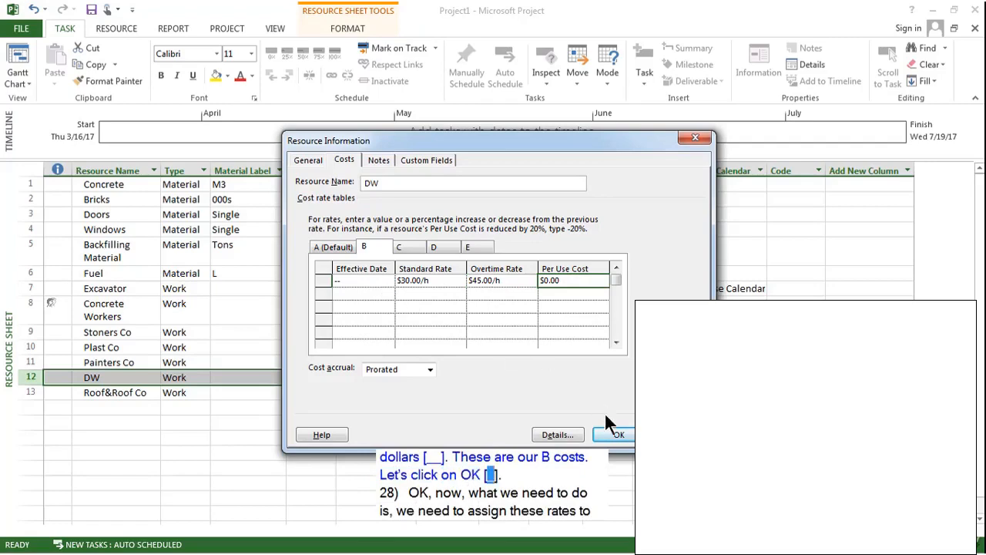
left_click(614, 435)
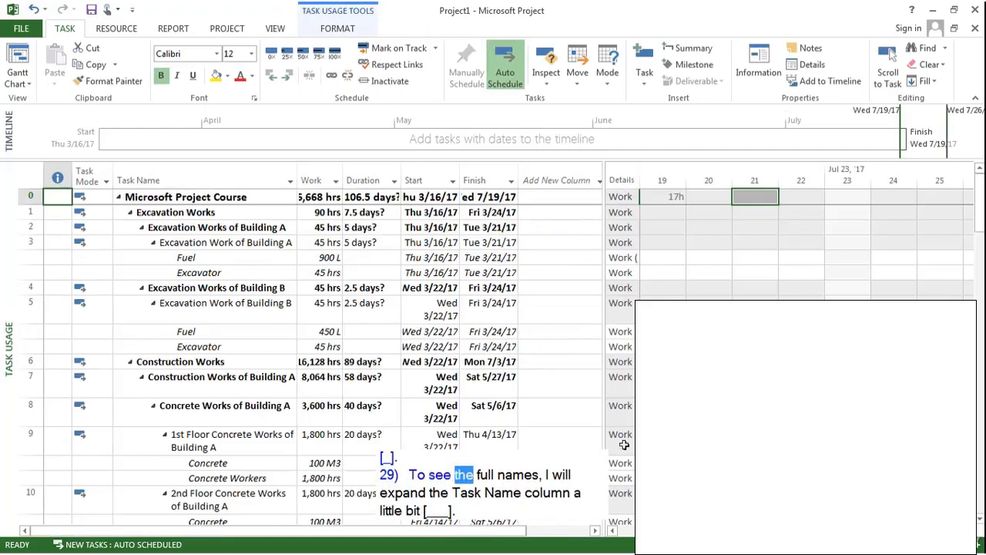
Step: In Task Usage, widen the Task Name column to fit full names and keep cost rate table A for DW on 1st Floor Doors and Windows of Building A
double_click(297, 176)
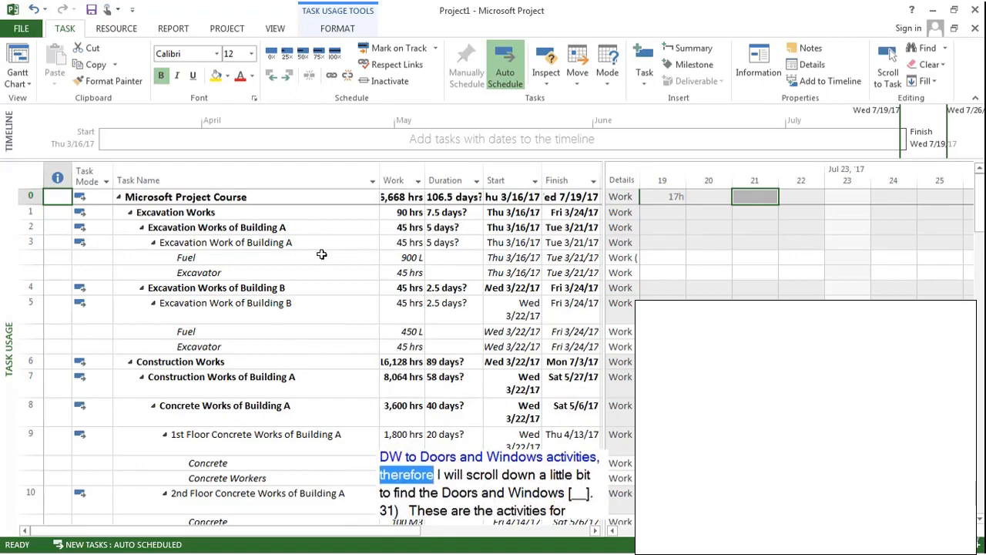
scroll(322, 254, "down", 5)
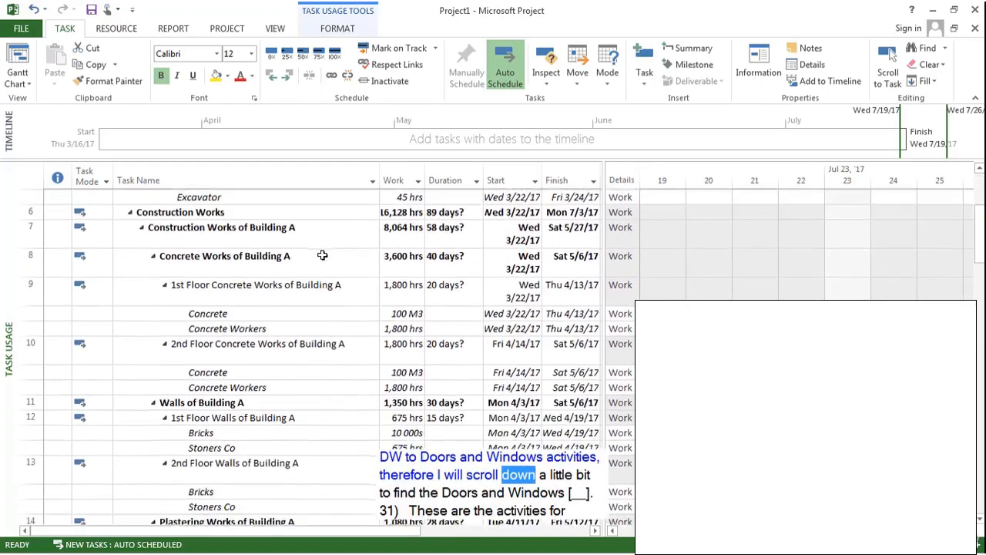
scroll(322, 254, "down", 6)
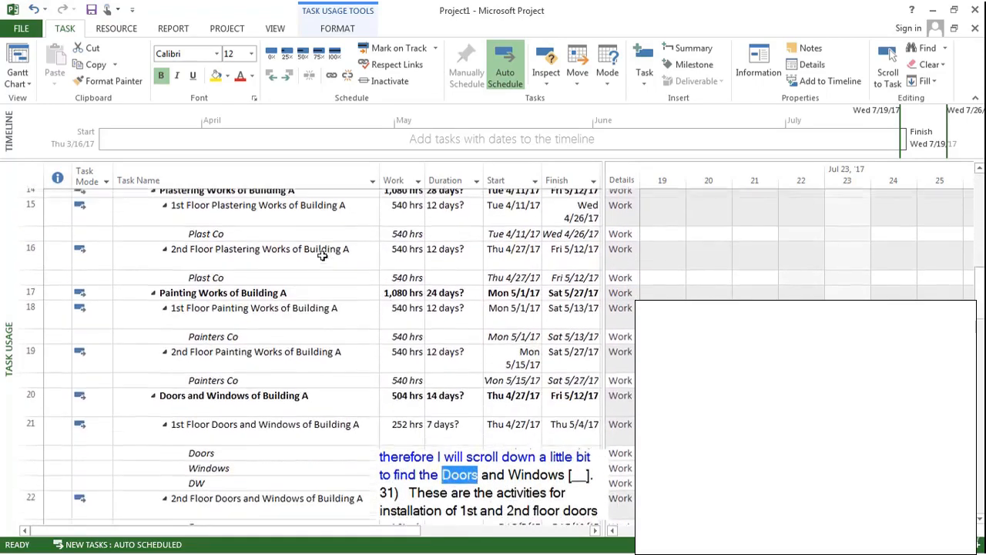
scroll(323, 256, "down", 3)
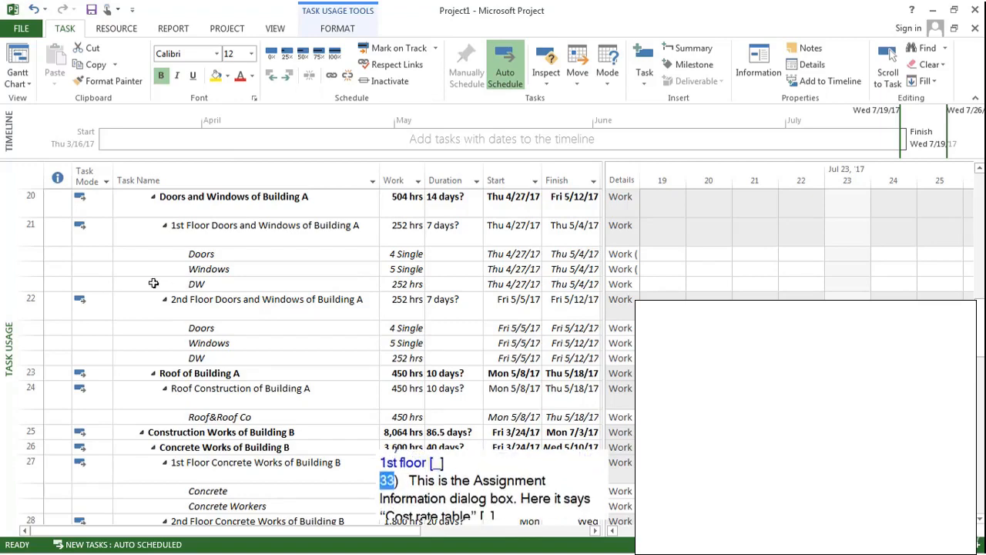
double_click(153, 284)
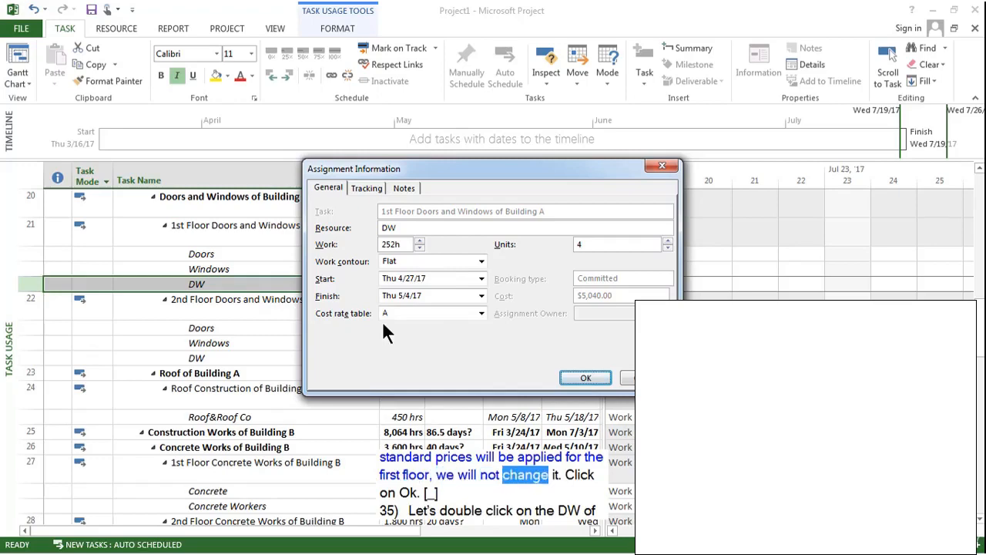
left_click(588, 377)
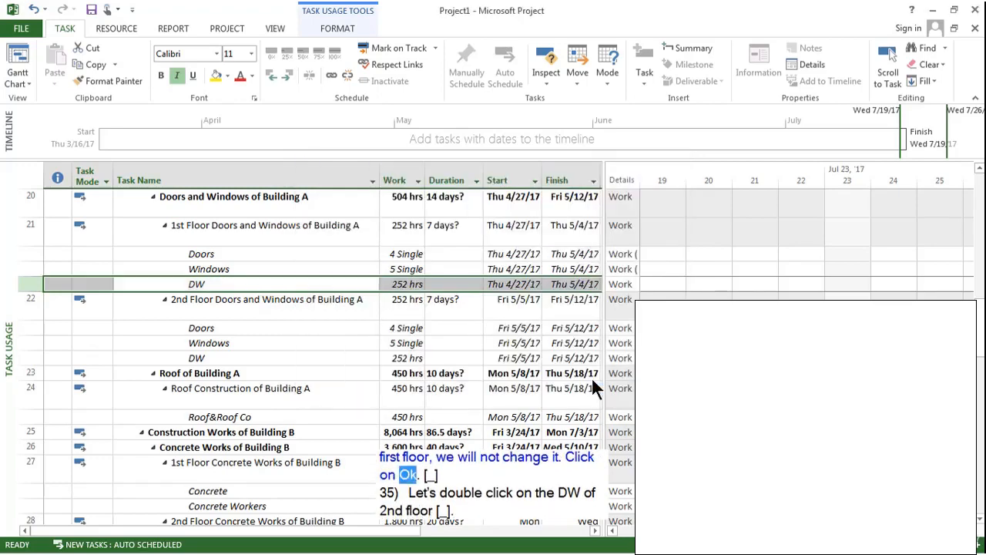
Step: Assign cost rate table B to DW on 2nd Floor Doors and Windows of Building A
double_click(133, 358)
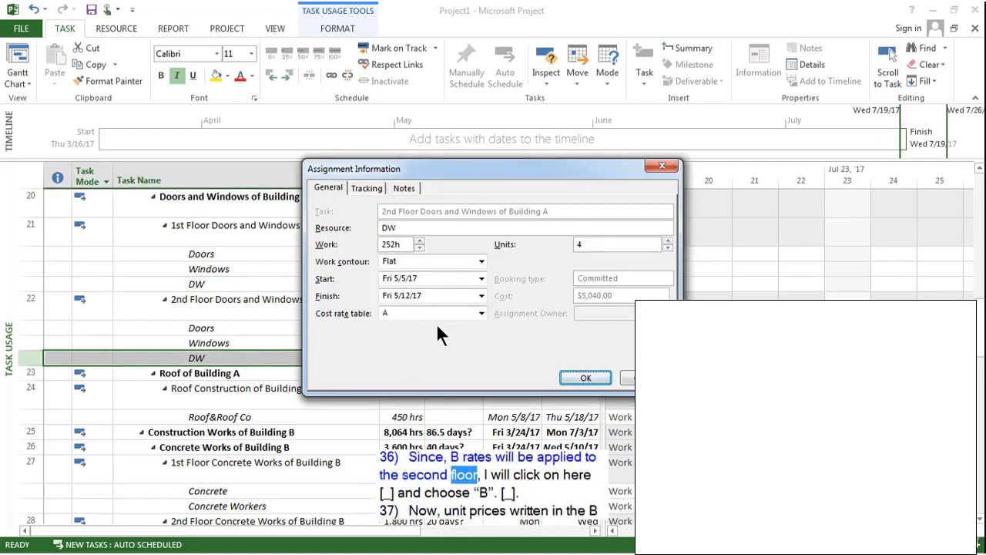
left_click(482, 314)
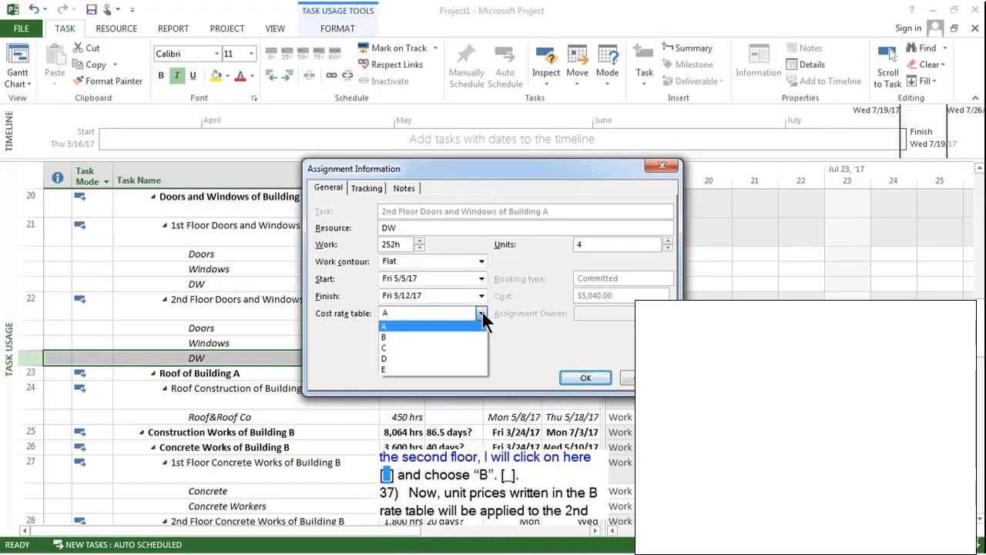
left_click(390, 337)
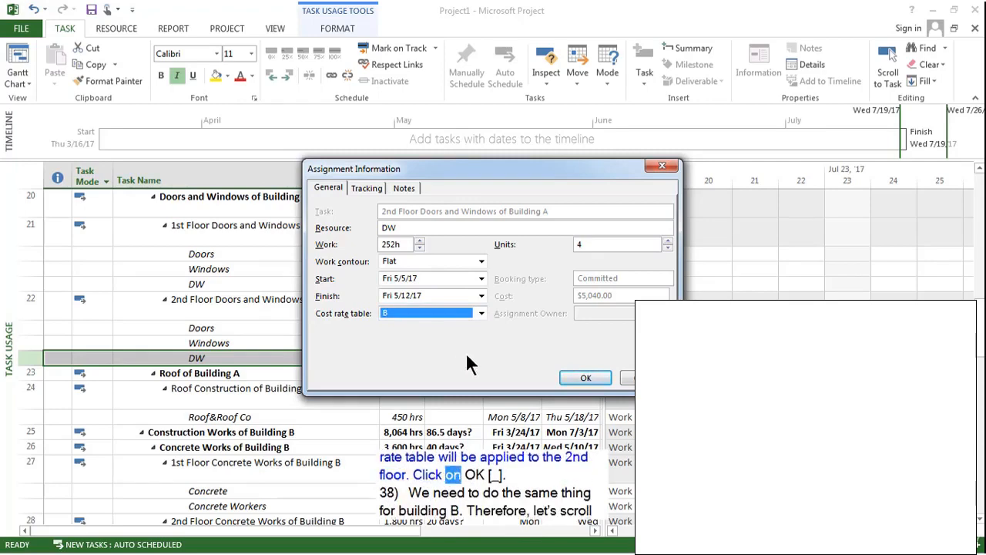
left_click(585, 378)
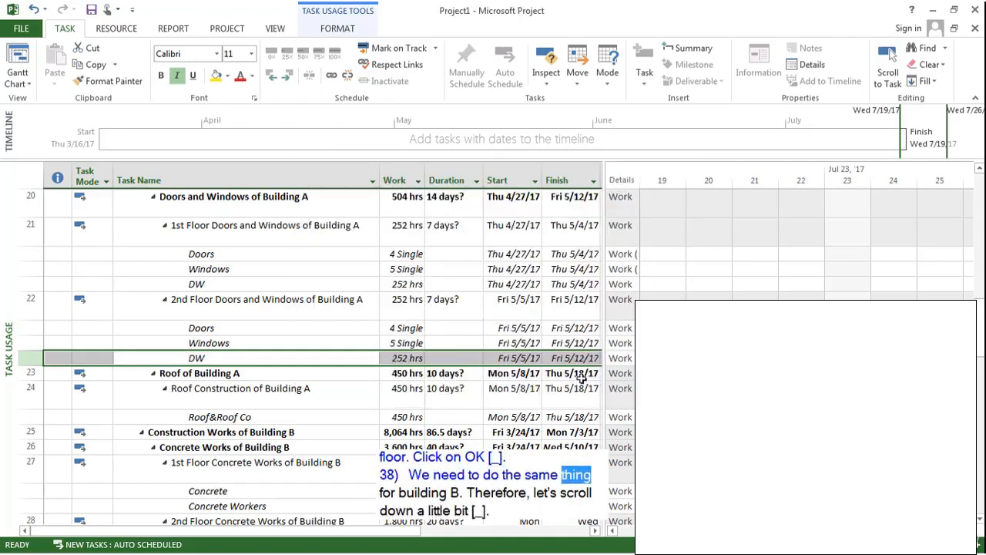
Step: Assign cost rate table B to DW on 2nd Floor Doors and Windows of Building B
scroll(312, 341, "down", 4)
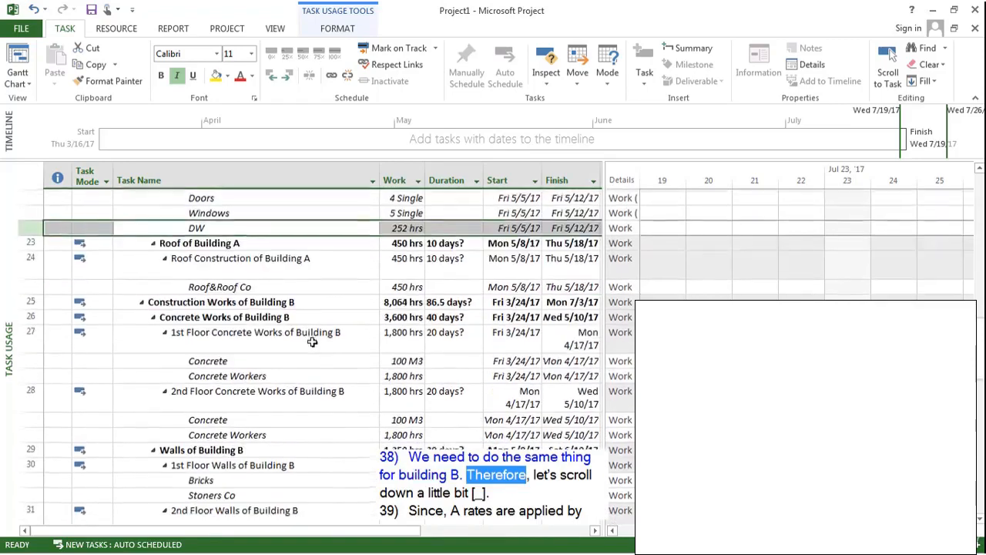
scroll(314, 340, "down", 5)
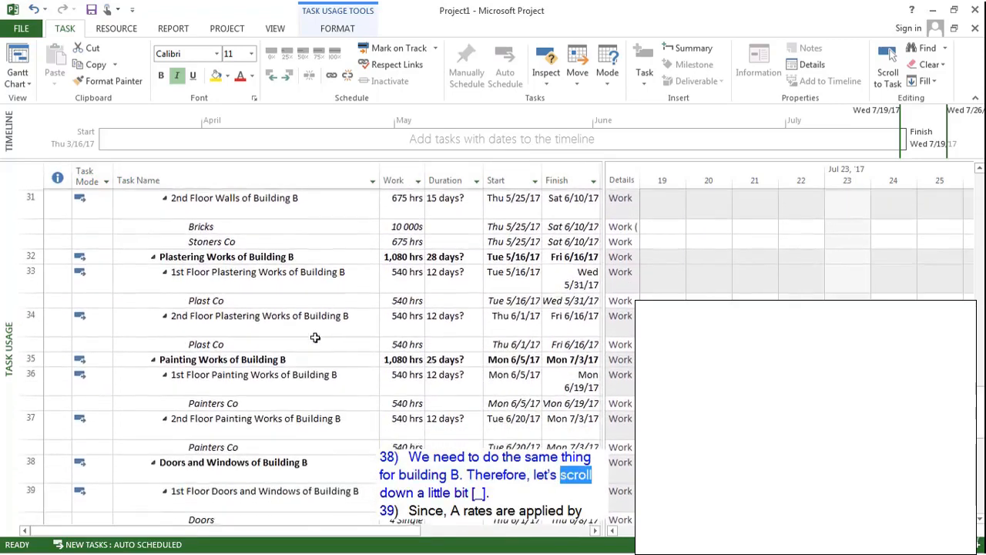
scroll(316, 336, "down", 5)
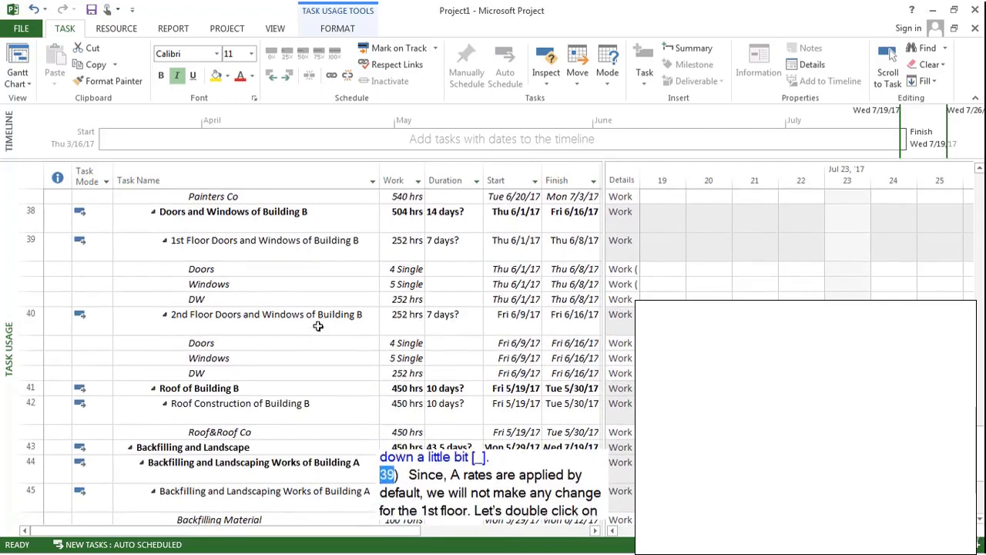
scroll(312, 327, "down", 1)
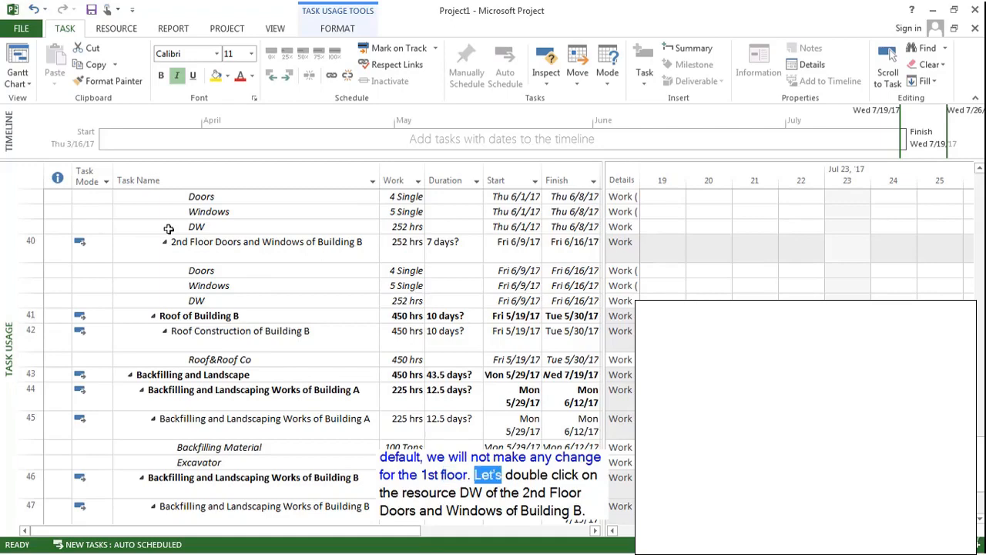
double_click(151, 300)
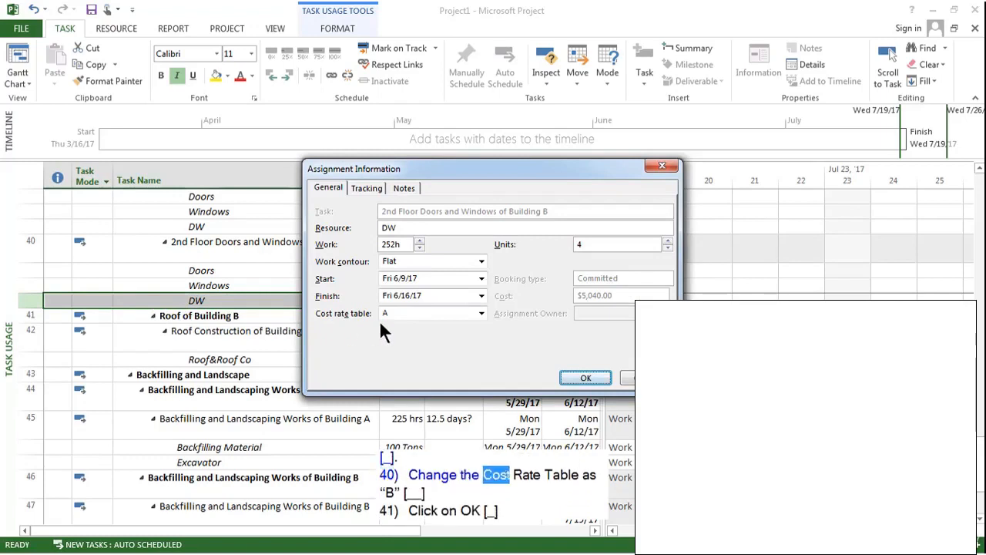
left_click(480, 315)
left_click(481, 314)
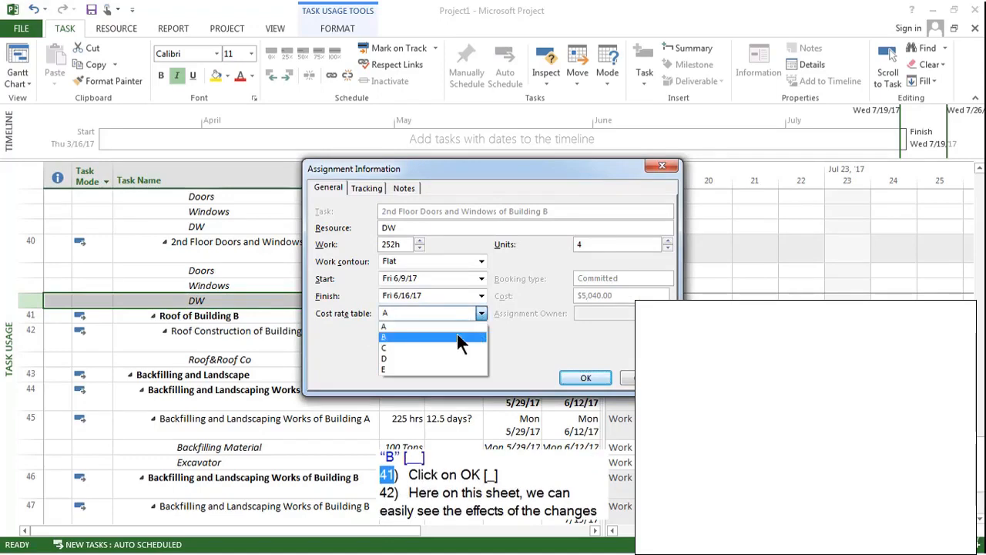
left_click(457, 336)
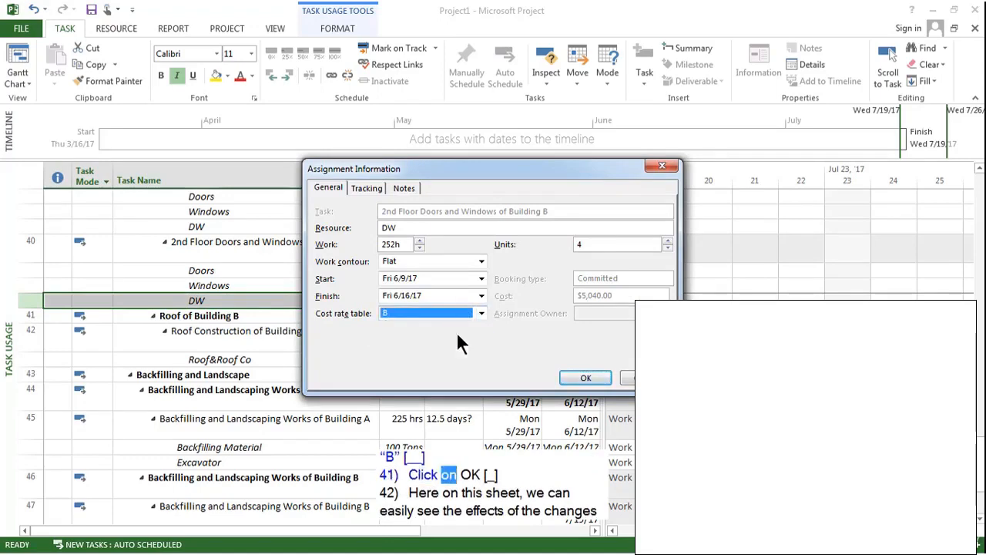
left_click(568, 377)
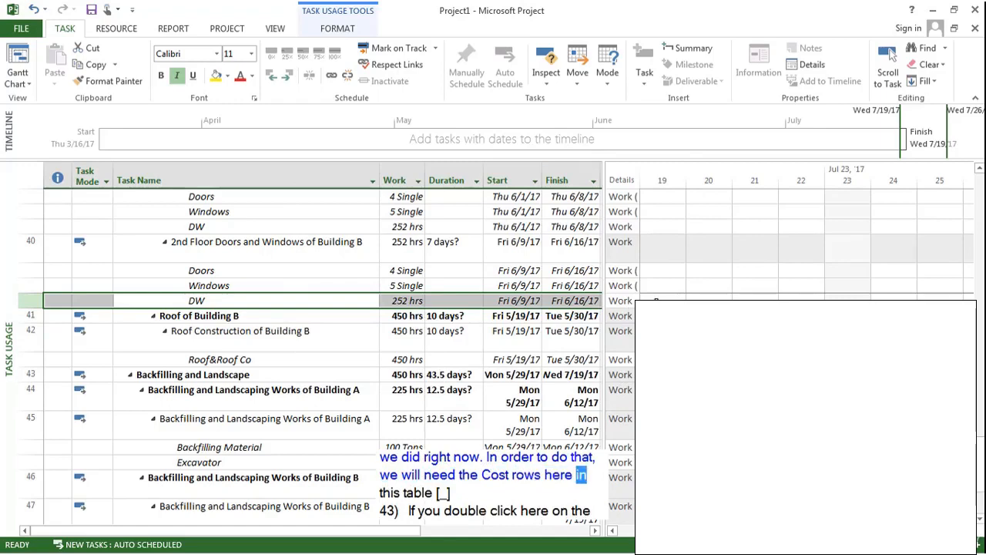
Step: Add the Cost field to the rows shown in the usage details, trying out hiding it and showing it again before accepting
double_click(663, 299)
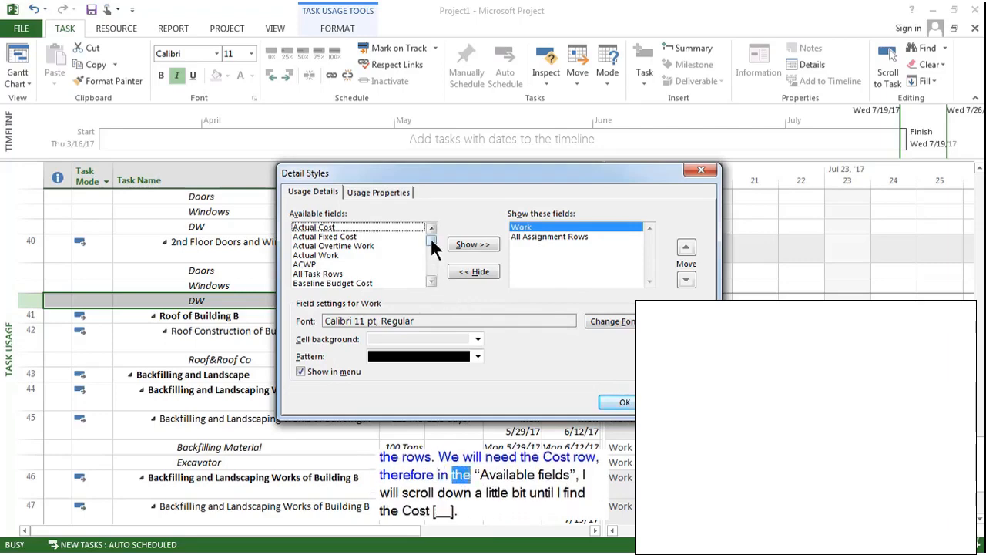
left_click_drag(430, 237, 433, 267)
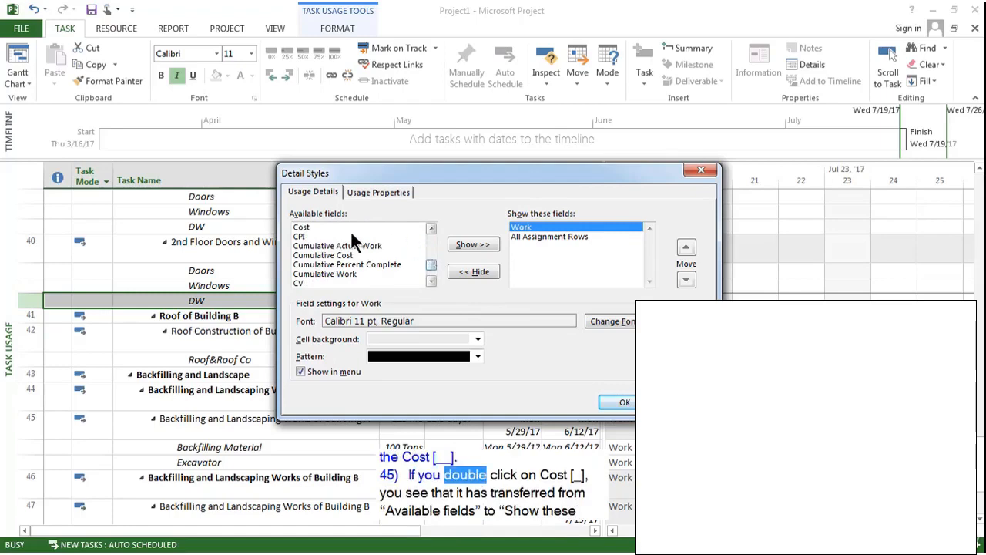
double_click(308, 227)
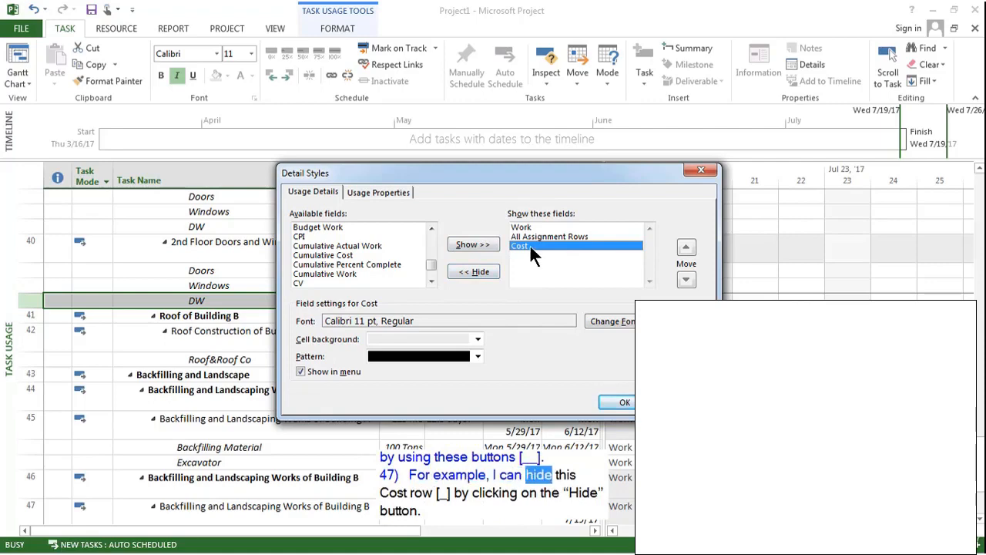
left_click(476, 272)
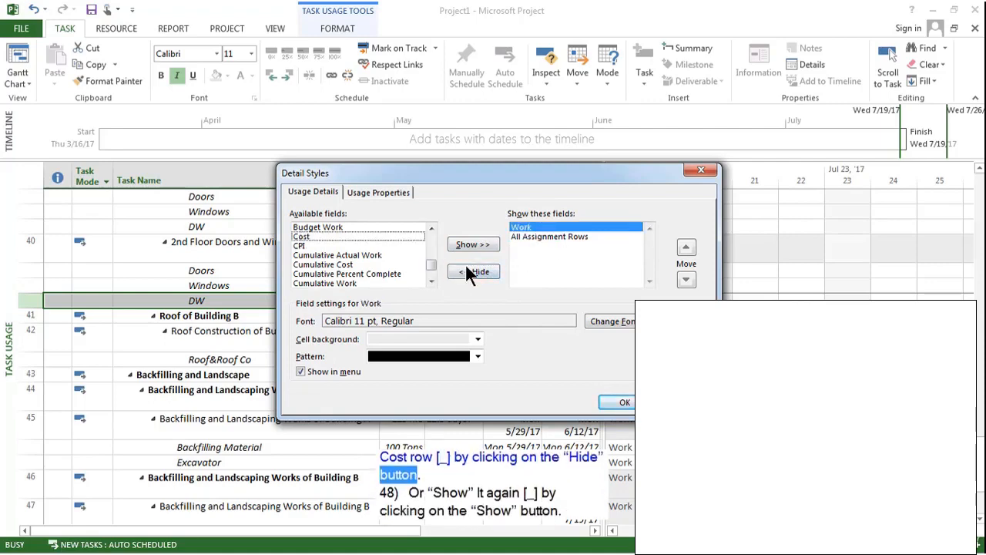
left_click(383, 236)
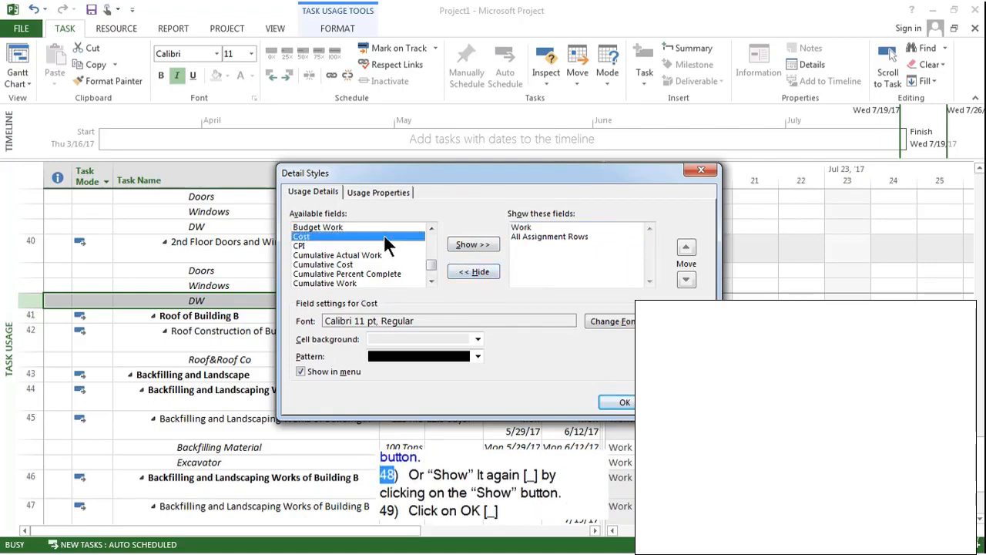
left_click(479, 244)
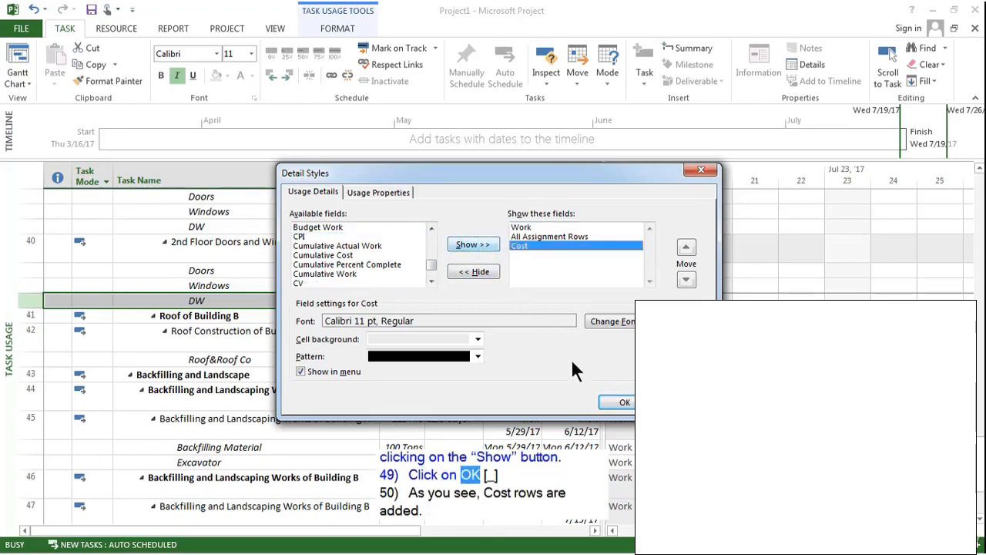
left_click(615, 403)
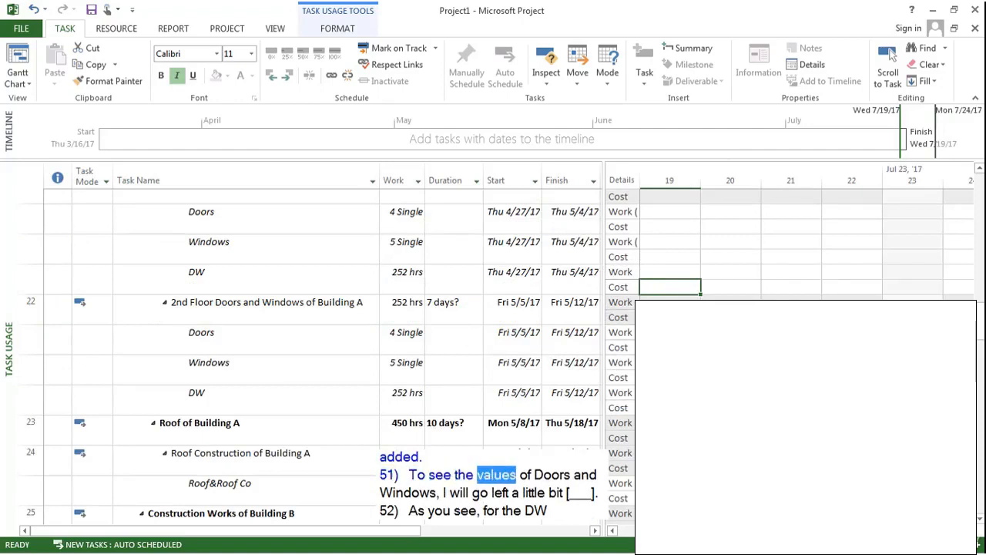
Step: Bring the usage grid to the assignment dates and examine DW's daily costs on the 1st and 2nd floors of Building A
left_click(888, 62)
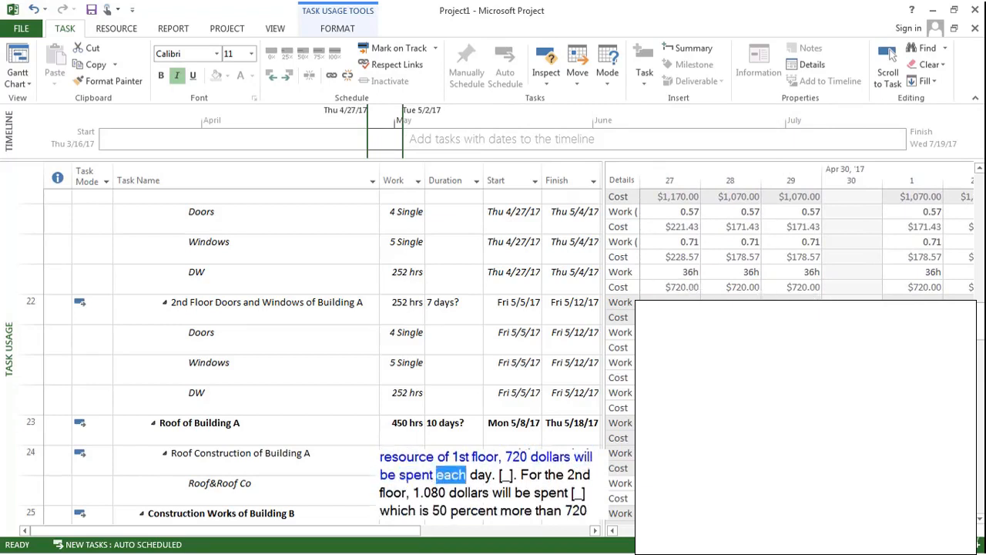
left_click(888, 55)
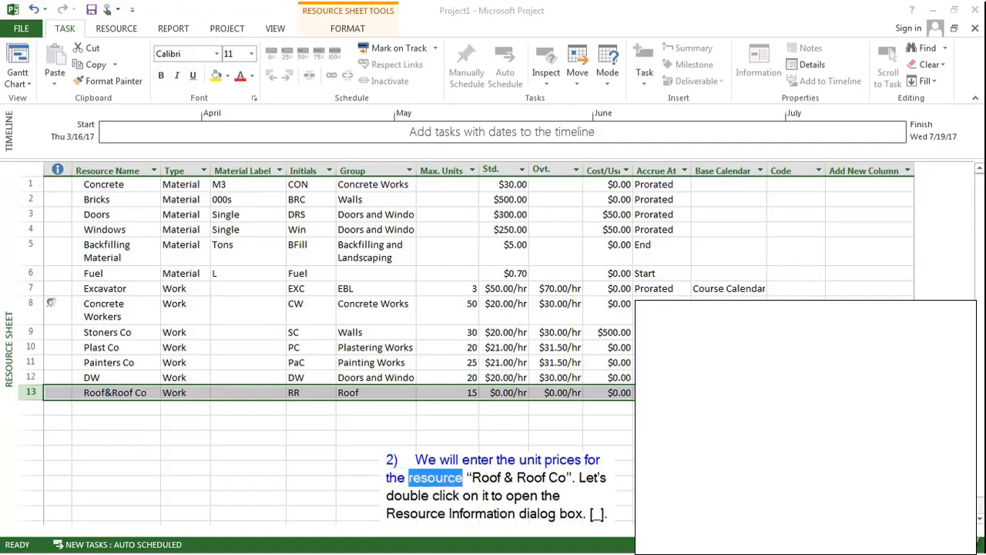
Step: Open the cost settings of Roof&Roof Co and set default rate table A to a standard rate of 20 and an overtime rate of 30
left_click(140, 390)
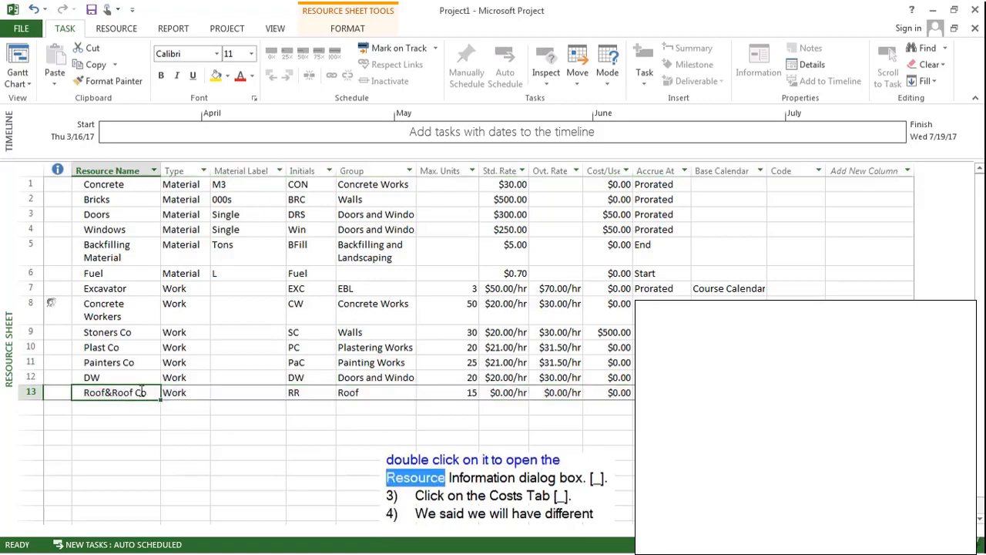
double_click(64, 392)
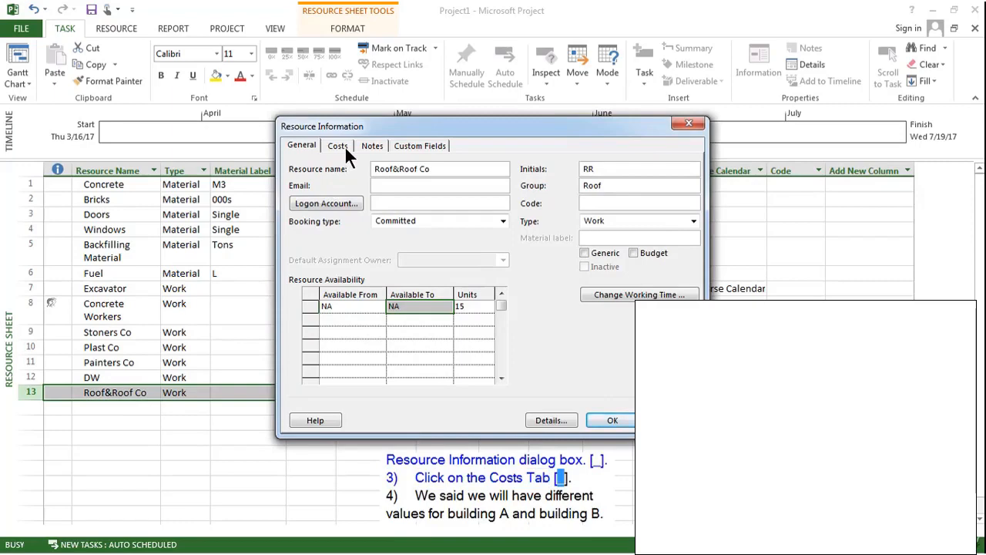
left_click(339, 146)
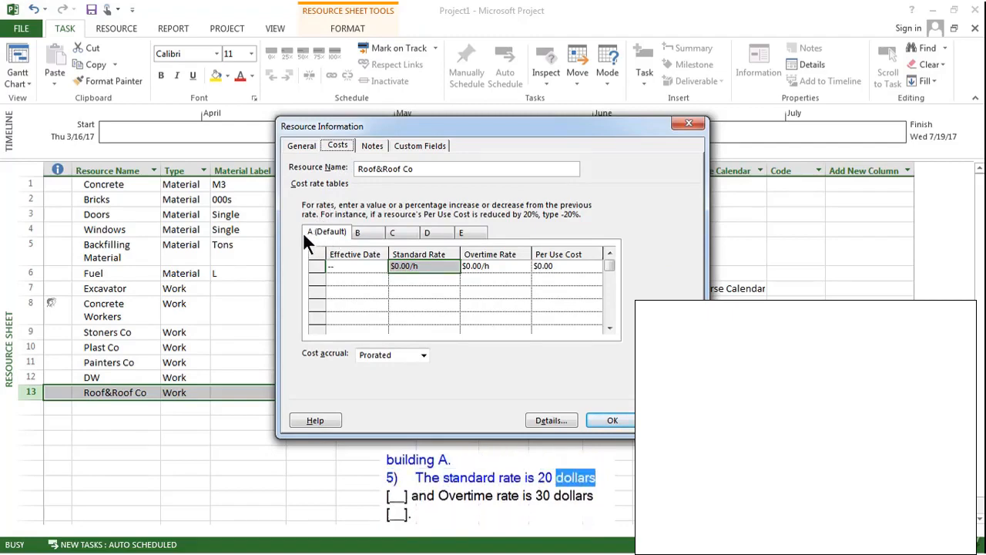
left_click(457, 269)
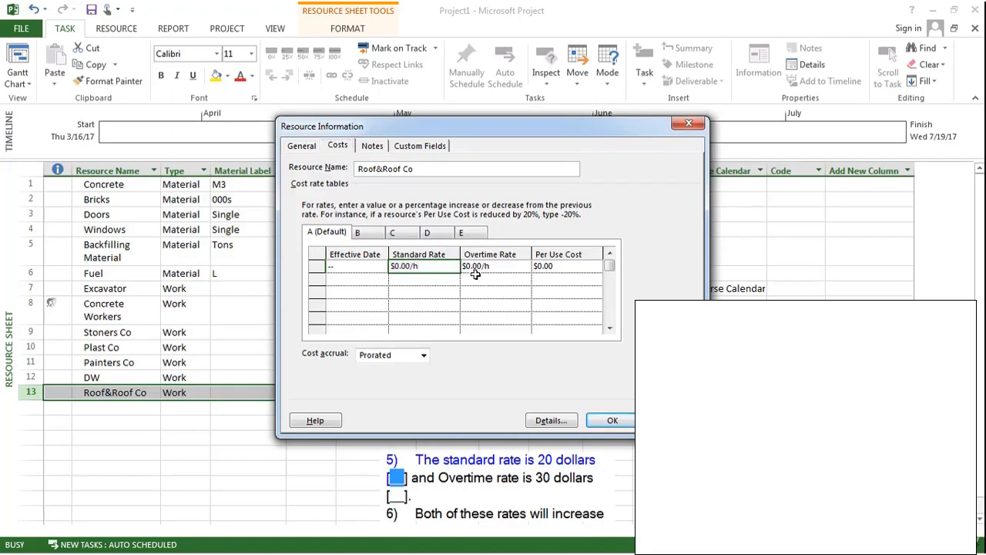
type("20")
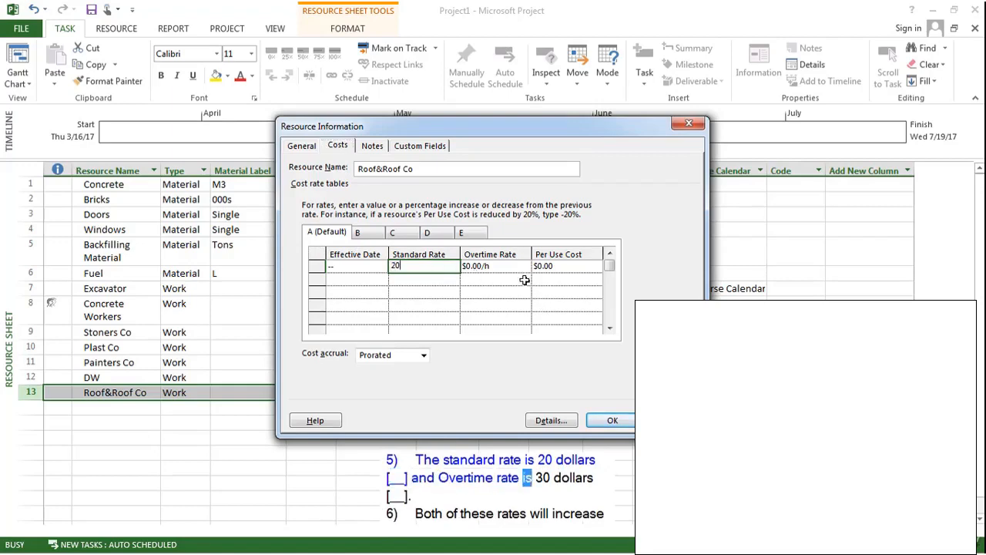
left_click(501, 264)
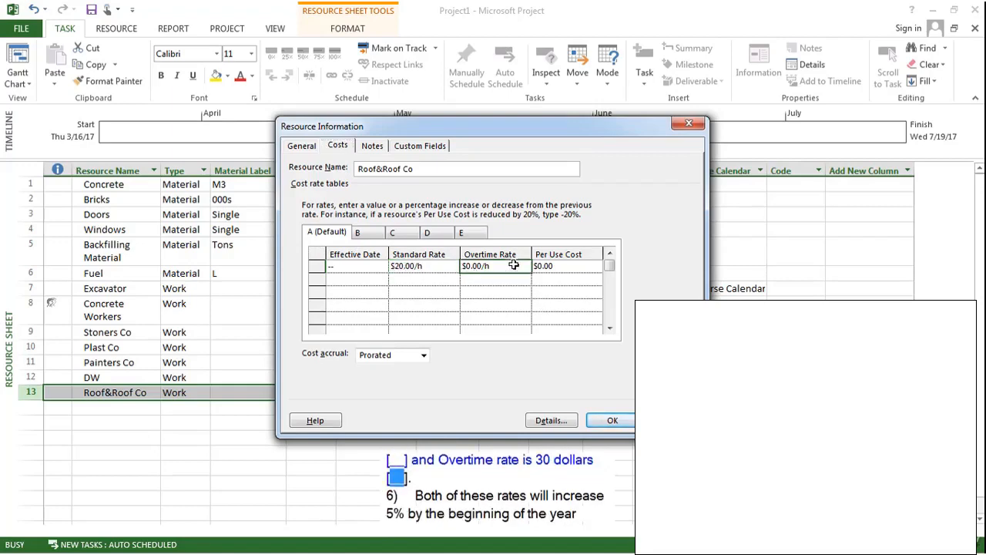
type("30")
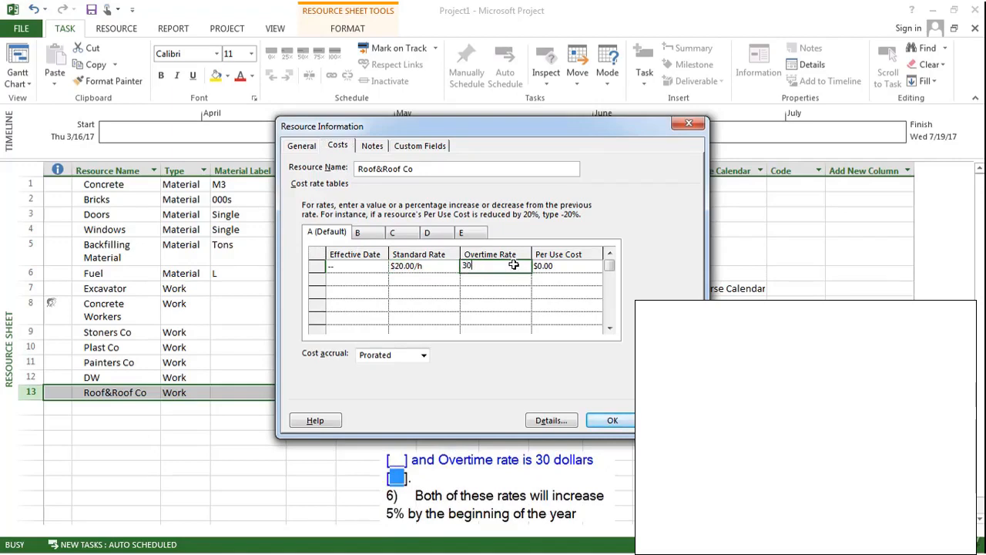
left_click(555, 265)
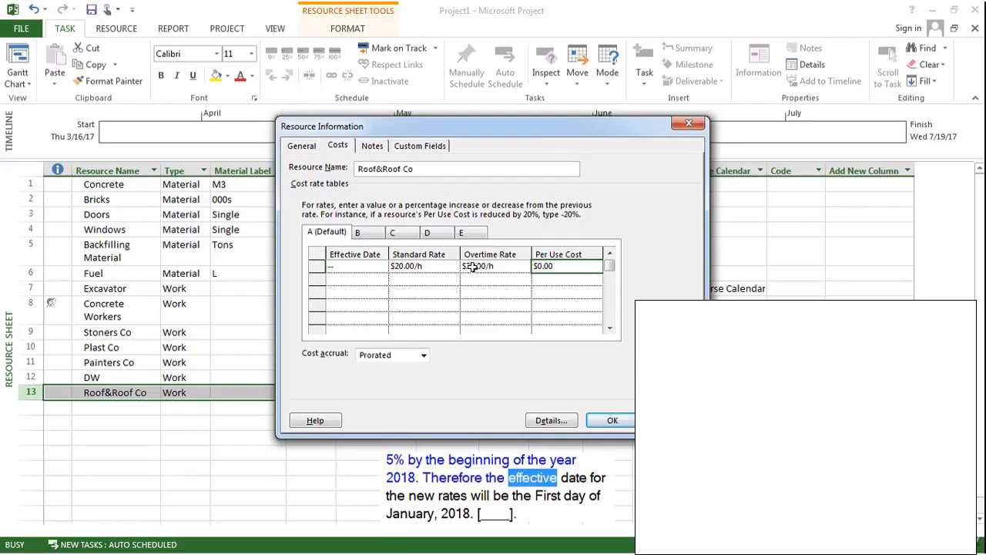
Step: Add a rate row to Roof&Roof Co's table A effective 1/1/18, increasing both the standard and overtime rates by 5%
left_click(376, 279)
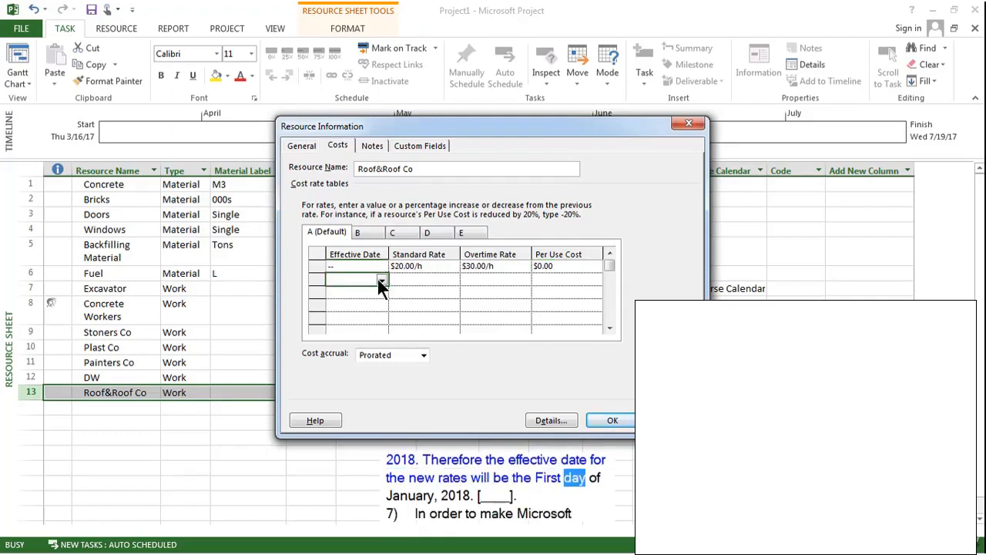
left_click(381, 280)
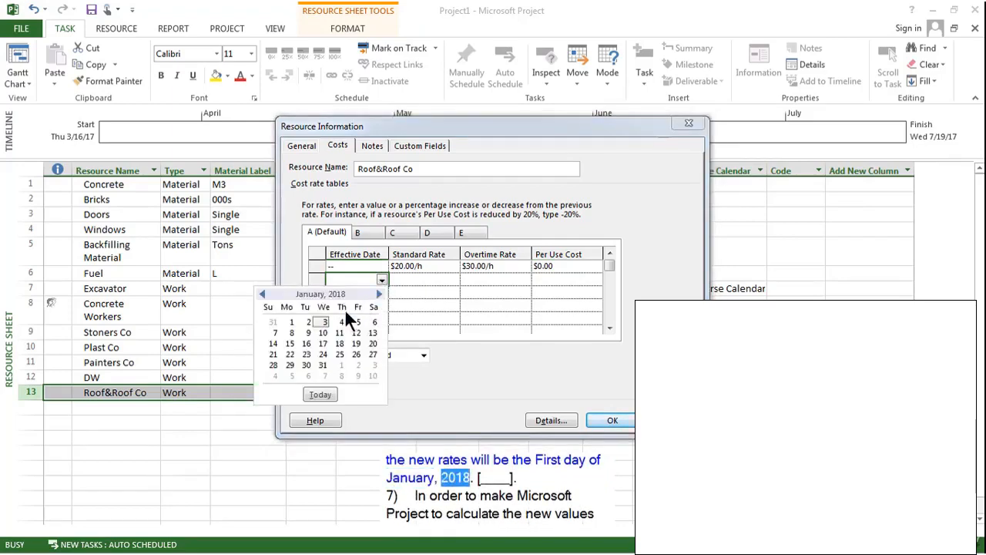
left_click(291, 319)
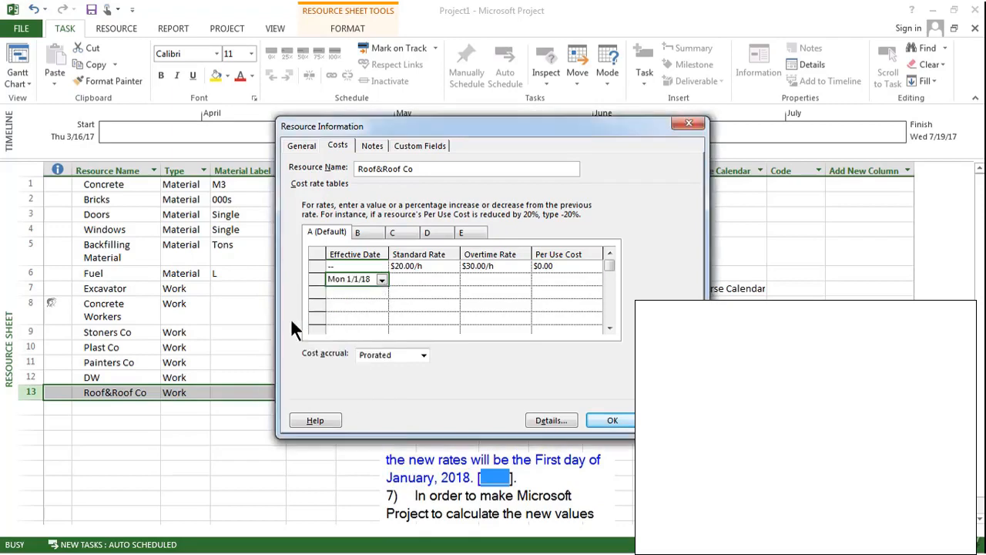
left_click(435, 279)
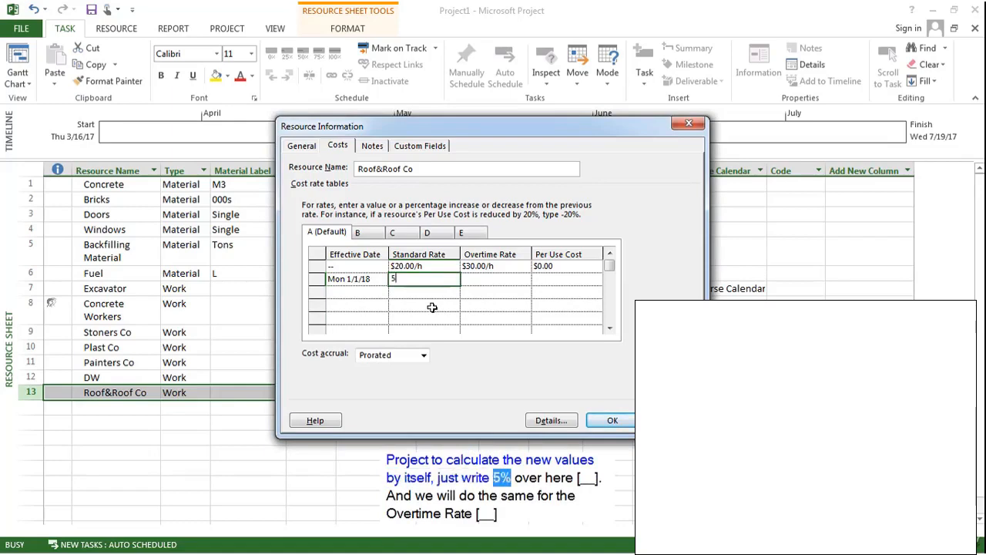
type("%")
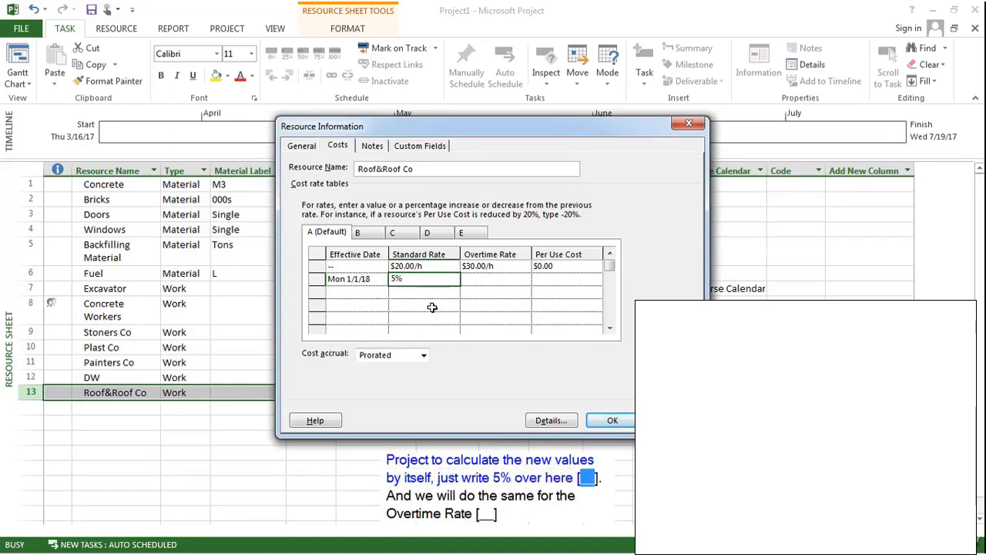
left_click(485, 280)
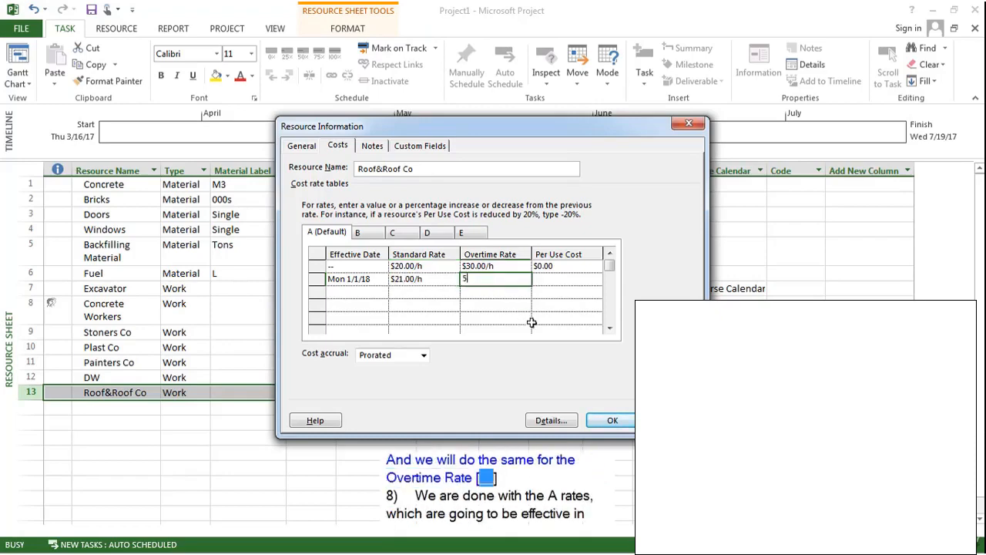
type("5%")
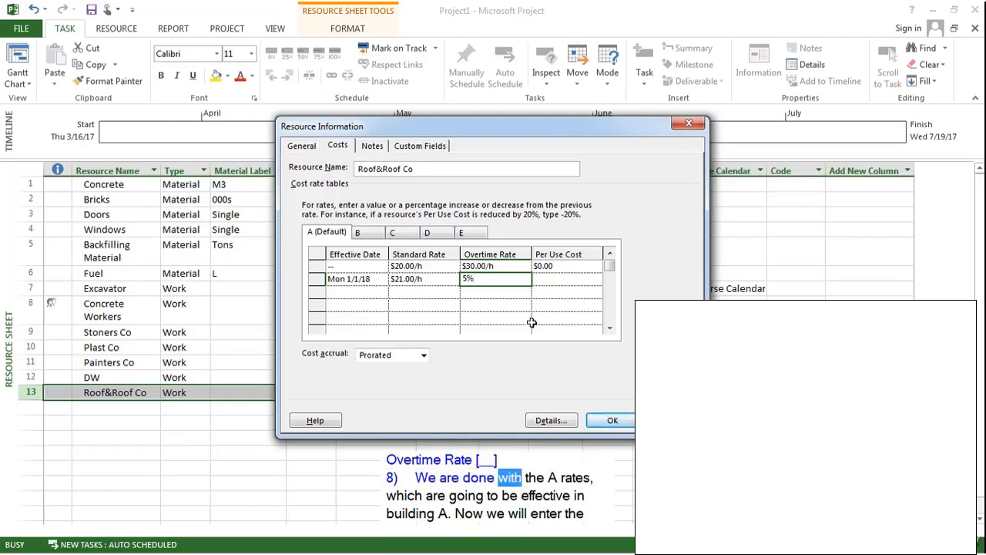
left_click(546, 280)
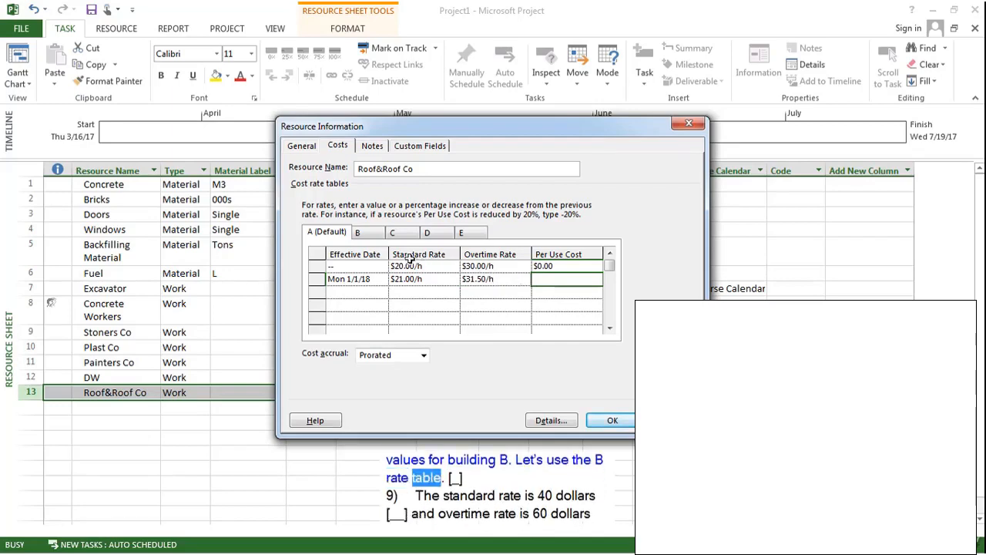
Step: Fill in Roof&Roof Co's rate table B with a standard rate of 40, an overtime rate of 60 and a per use cost of 500
left_click(368, 236)
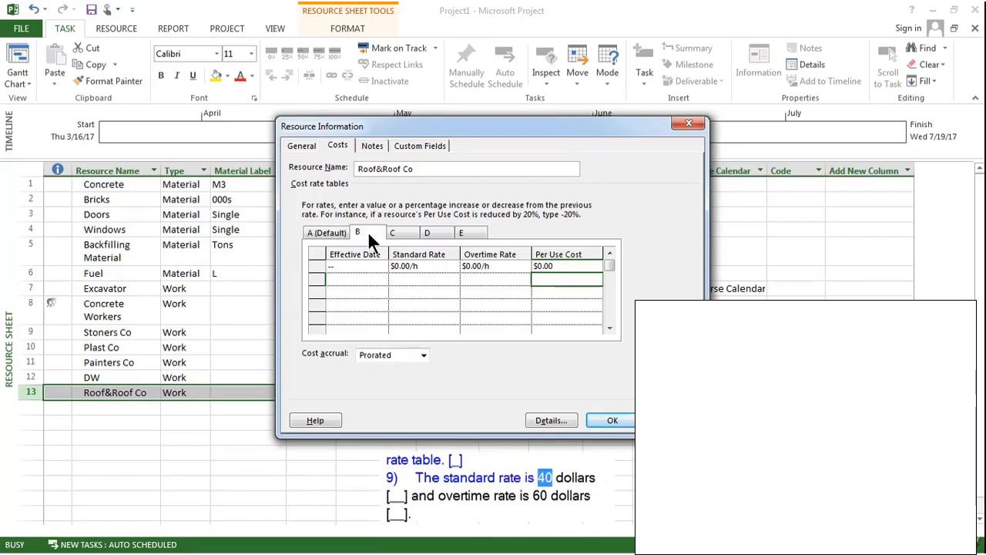
left_click(423, 267)
type("40")
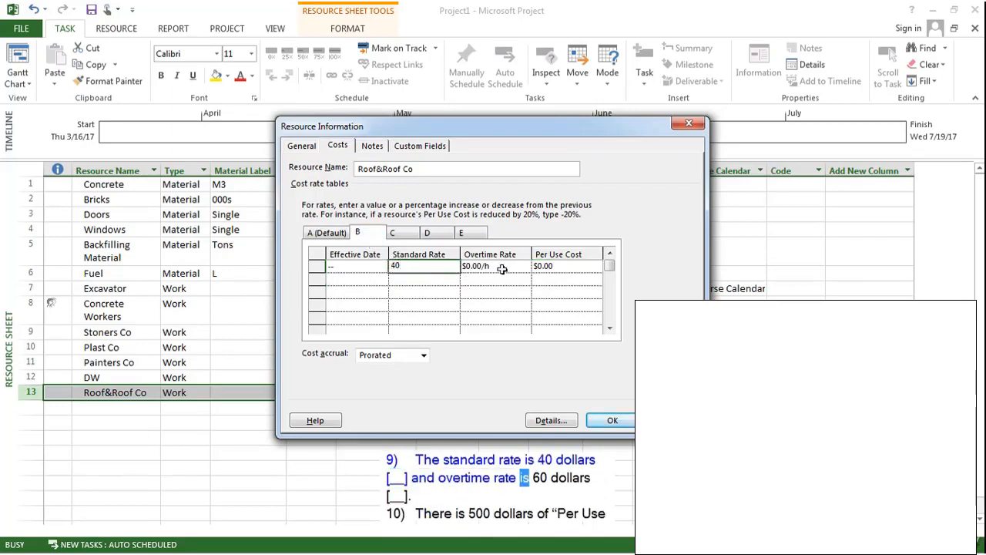
left_click(508, 268)
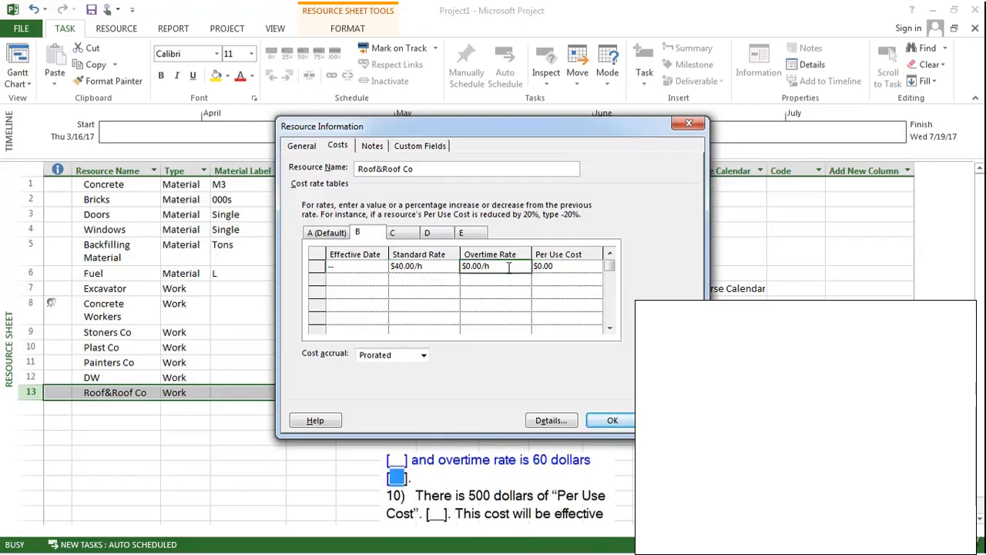
type("60")
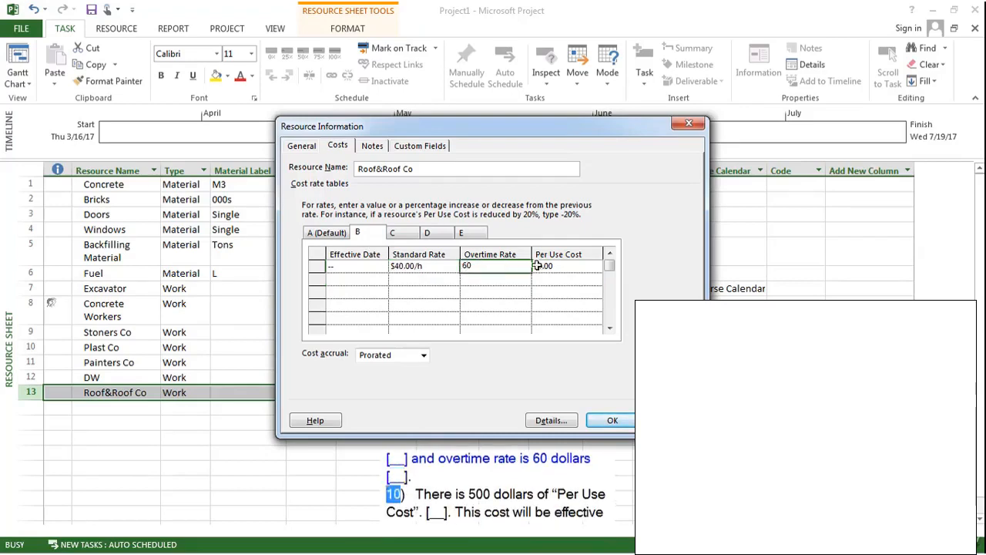
left_click(556, 266)
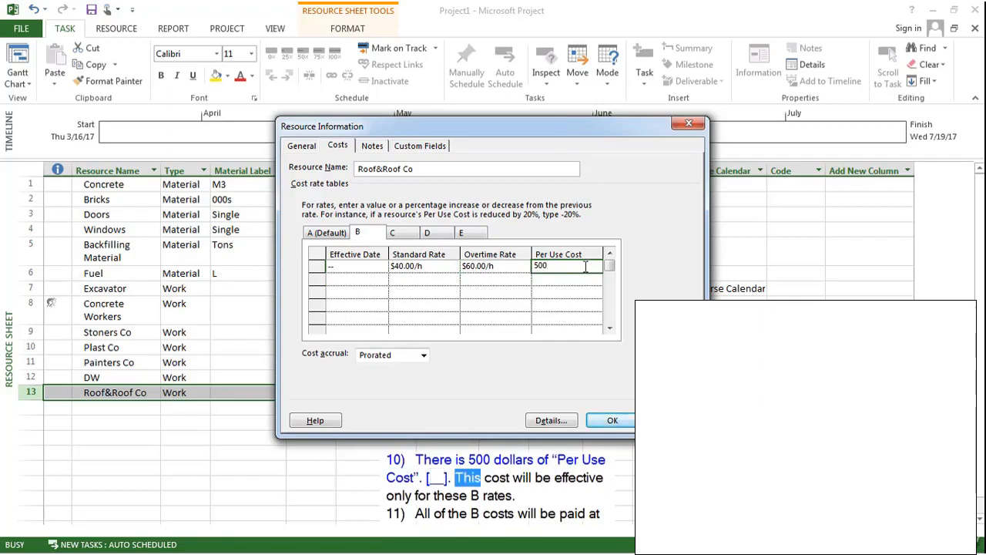
left_click(508, 265)
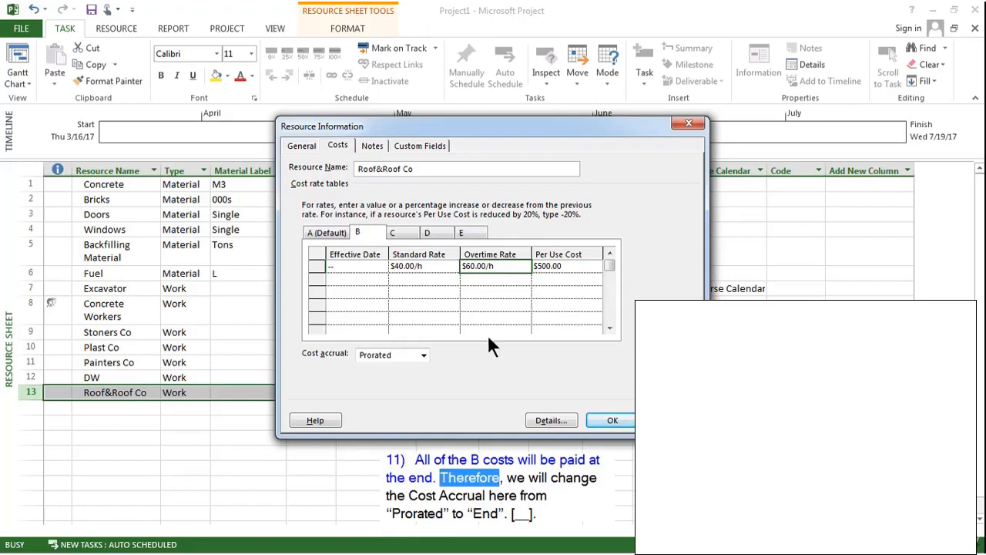
Step: Set Roof&Roof Co's cost accrual to End and accept the resource's cost settings
left_click(425, 356)
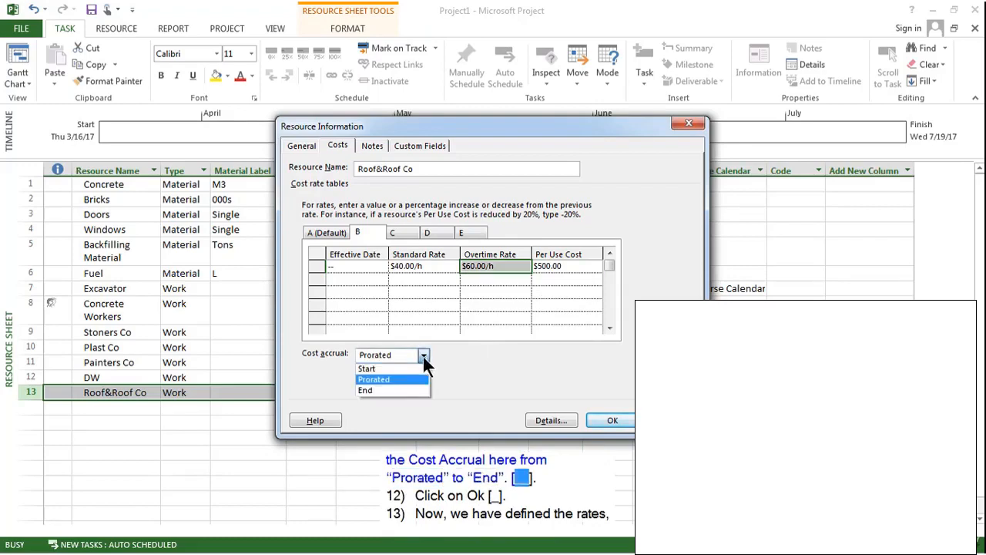
left_click(407, 391)
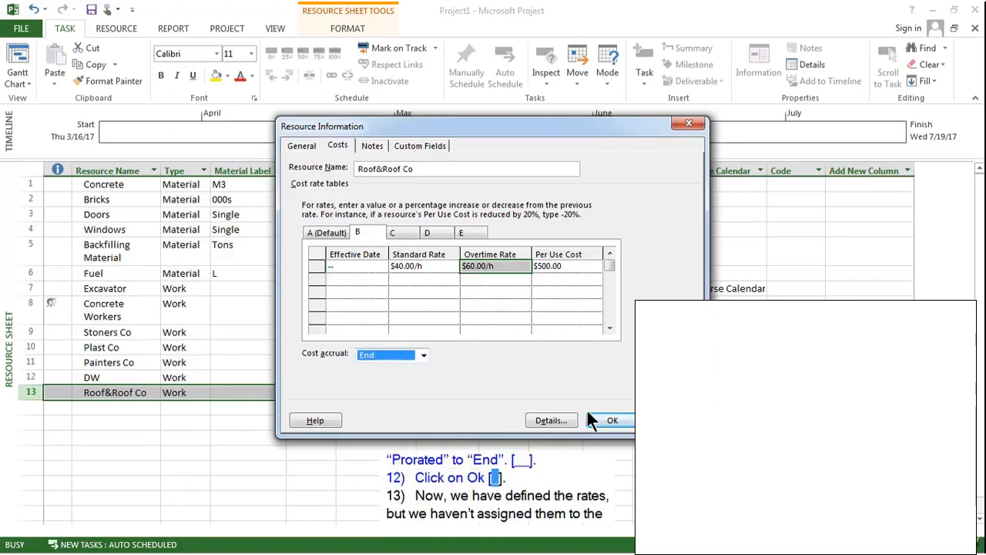
left_click(610, 416)
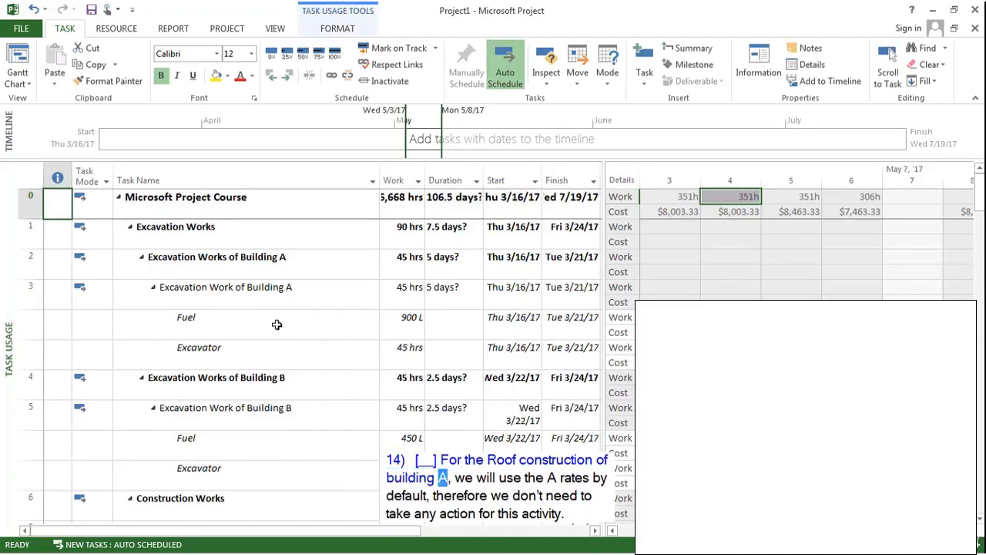
Step: Assign cost rate table B to Roof&Roof Co on Roof Construction of Building B in the task usage list
scroll(286, 320, "down", 7)
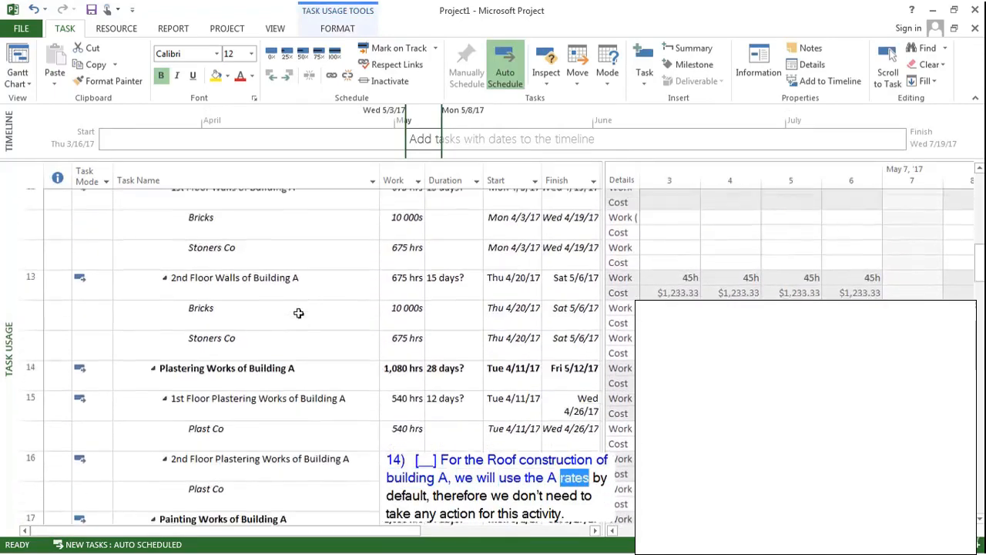
scroll(298, 313, "down", 6)
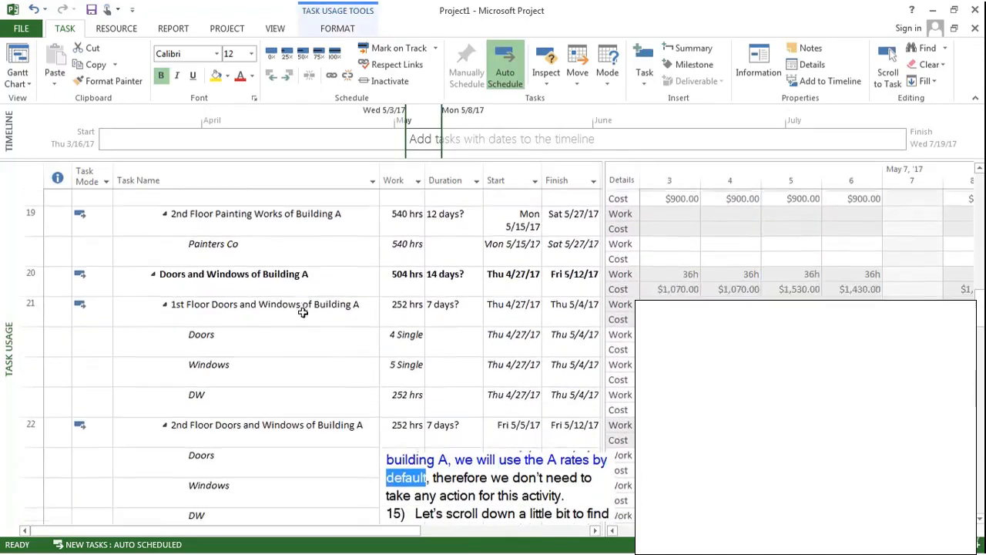
scroll(303, 312, "down", 6)
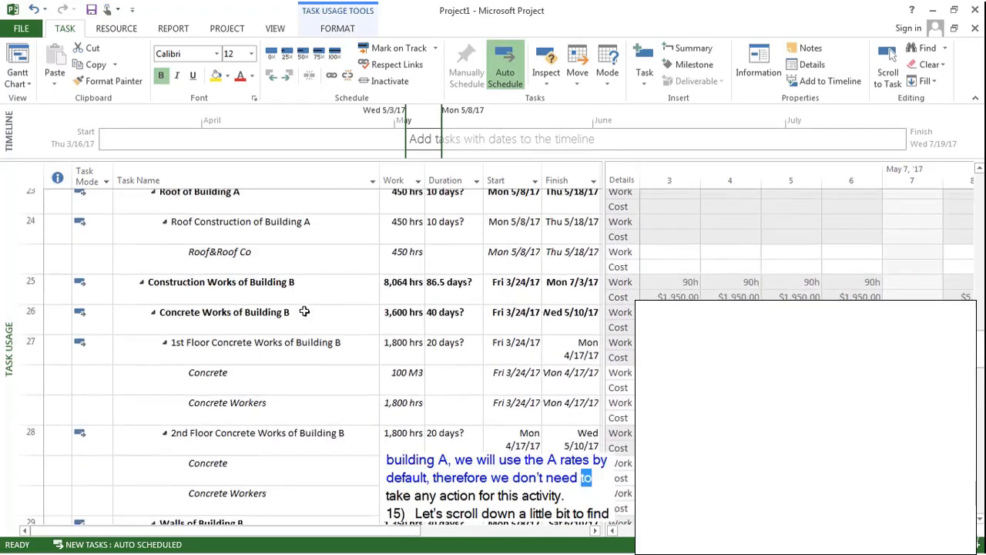
scroll(304, 311, "up", 3)
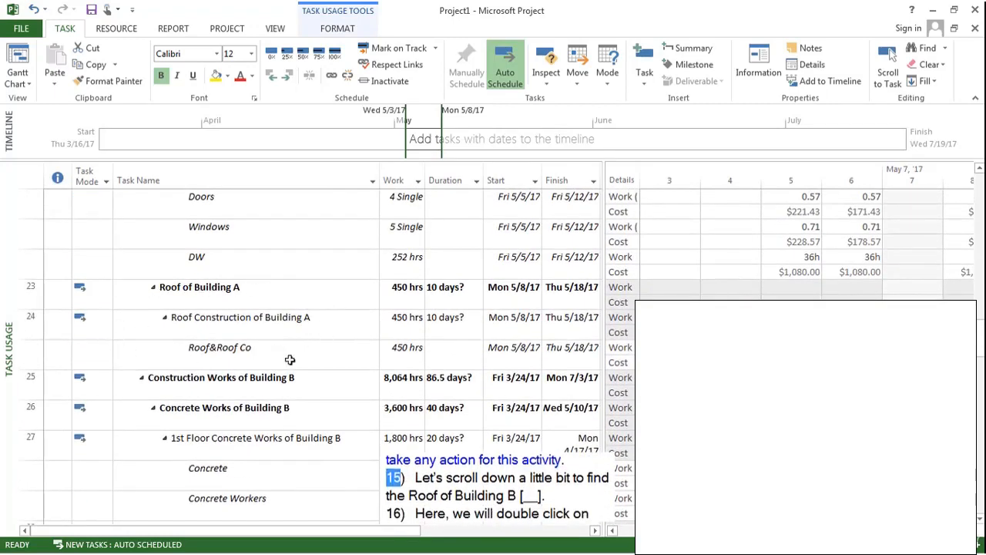
scroll(309, 345, "down", 2)
scroll(309, 346, "down", 18)
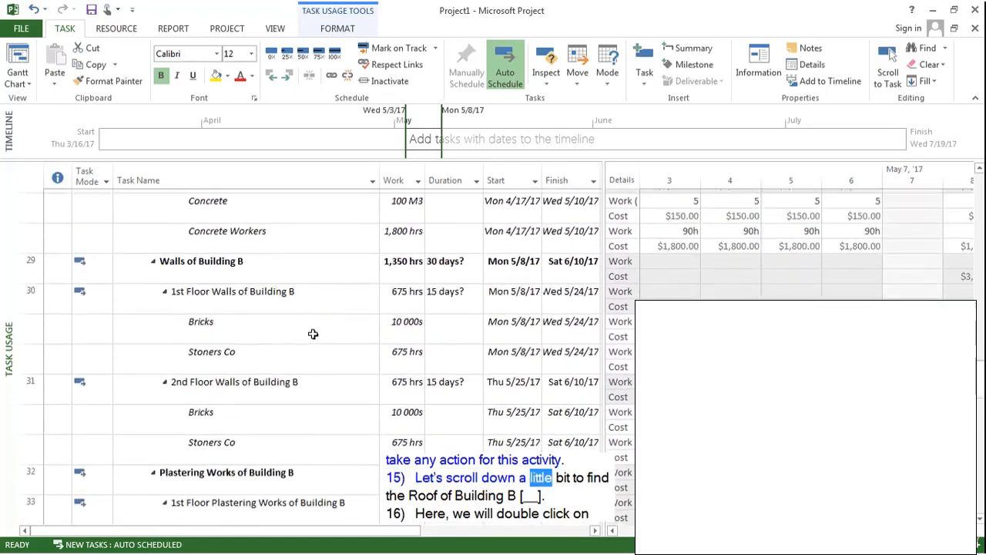
scroll(313, 334, "down", 18)
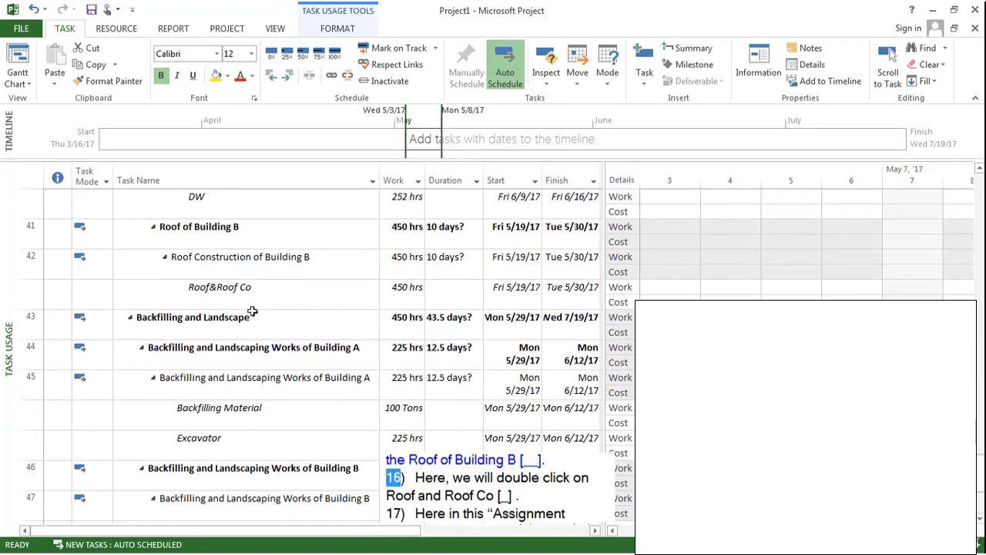
left_click(139, 292)
double_click(139, 292)
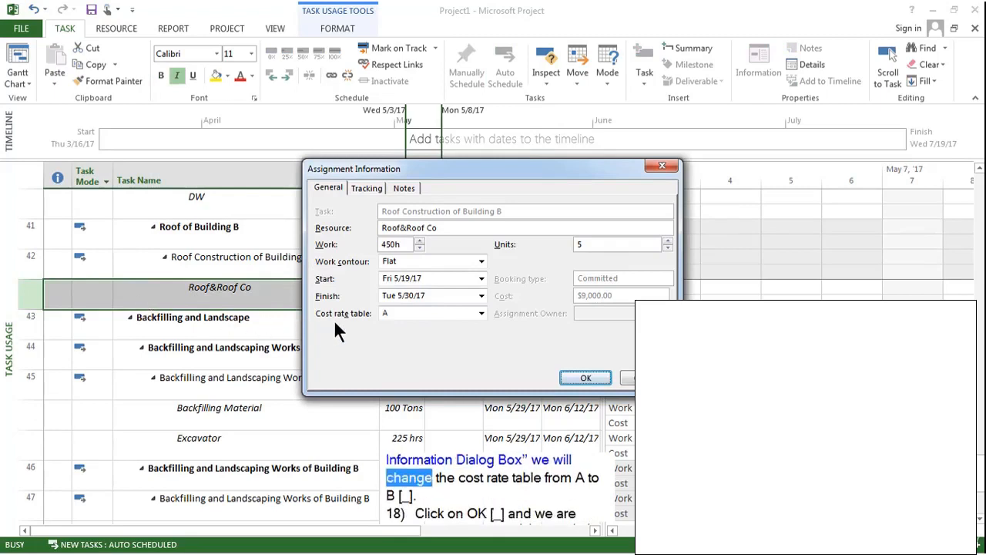
left_click(480, 312)
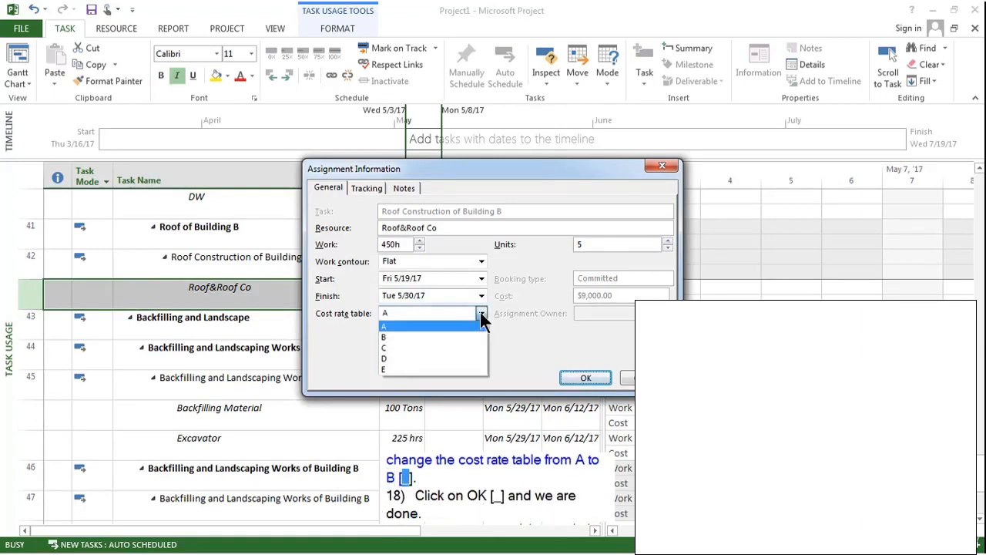
left_click(418, 338)
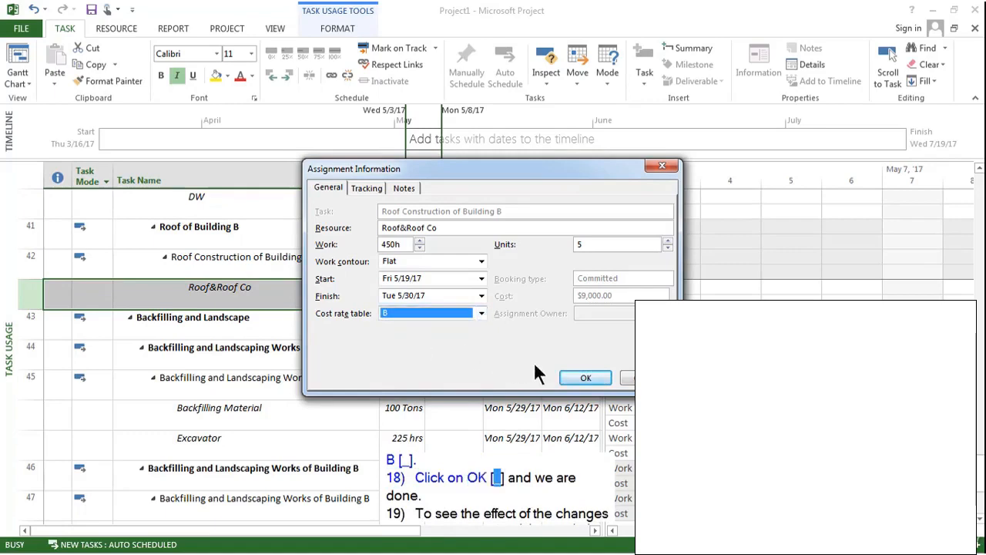
left_click(569, 375)
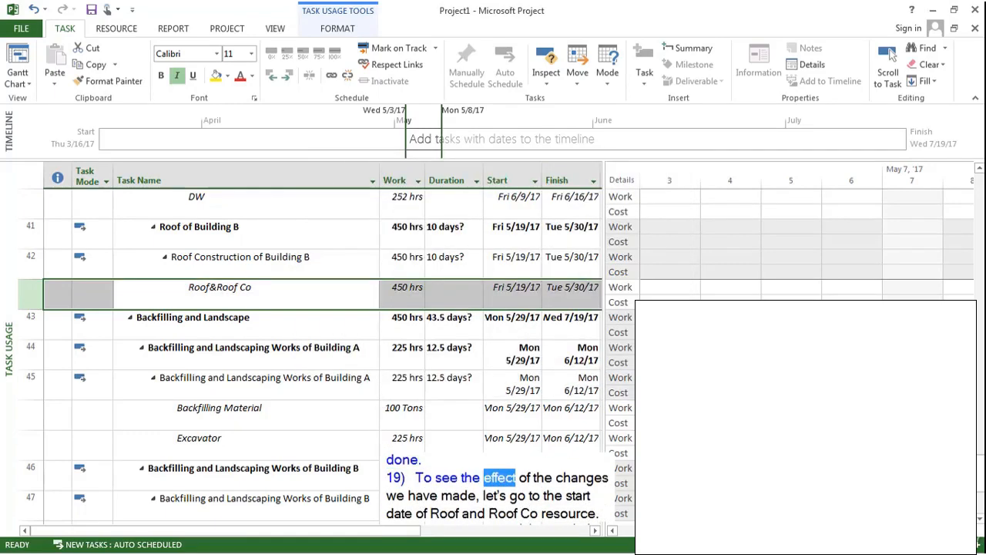
Step: Bring the usage grid to the assignment dates and examine Roof&Roof Co's daily costs on the roof of Building B from start to finish
left_click(888, 55)
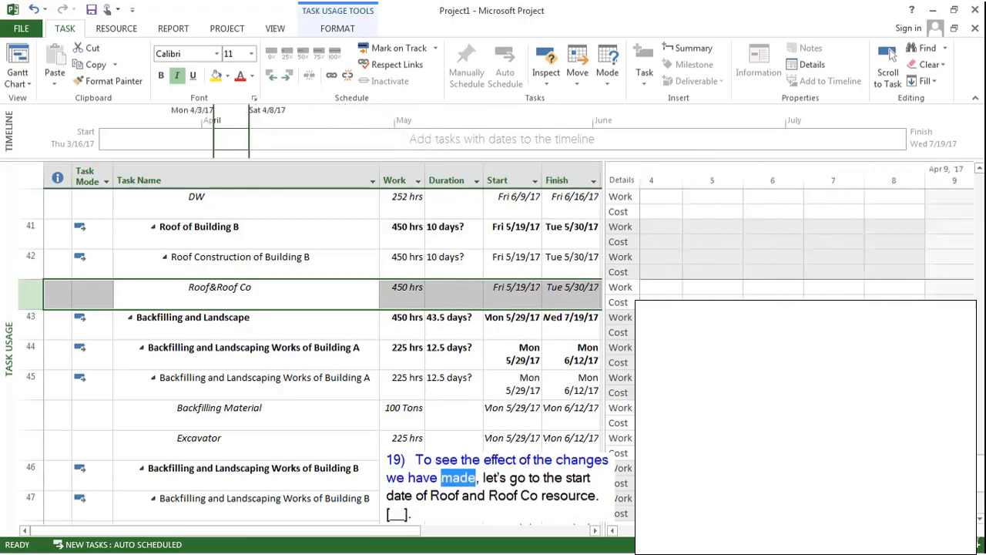
left_click(888, 56)
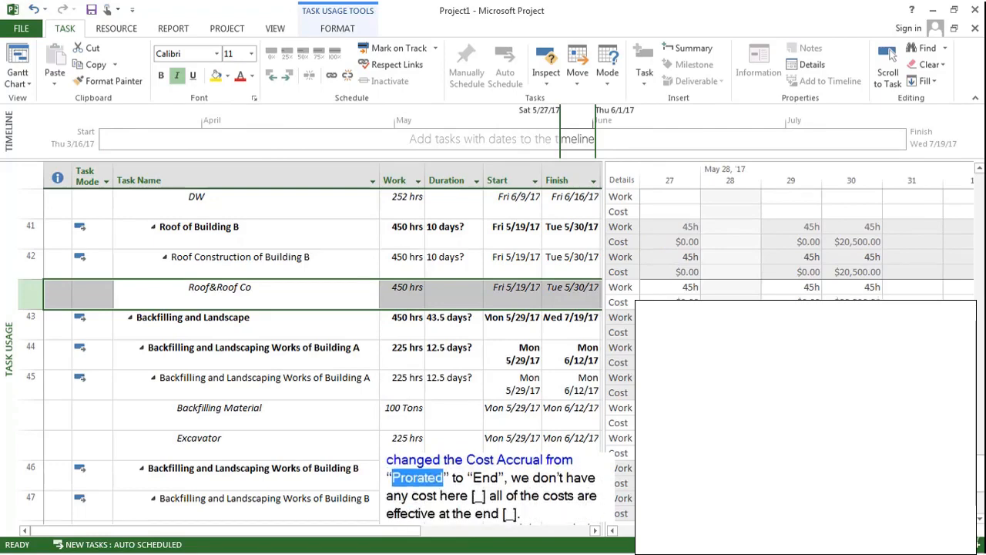
left_click(888, 62)
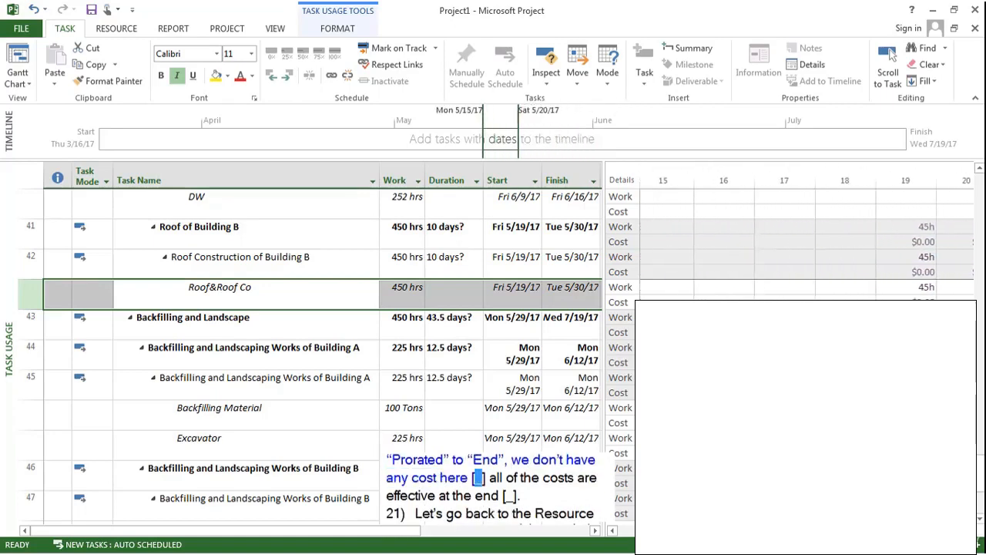
left_click(888, 61)
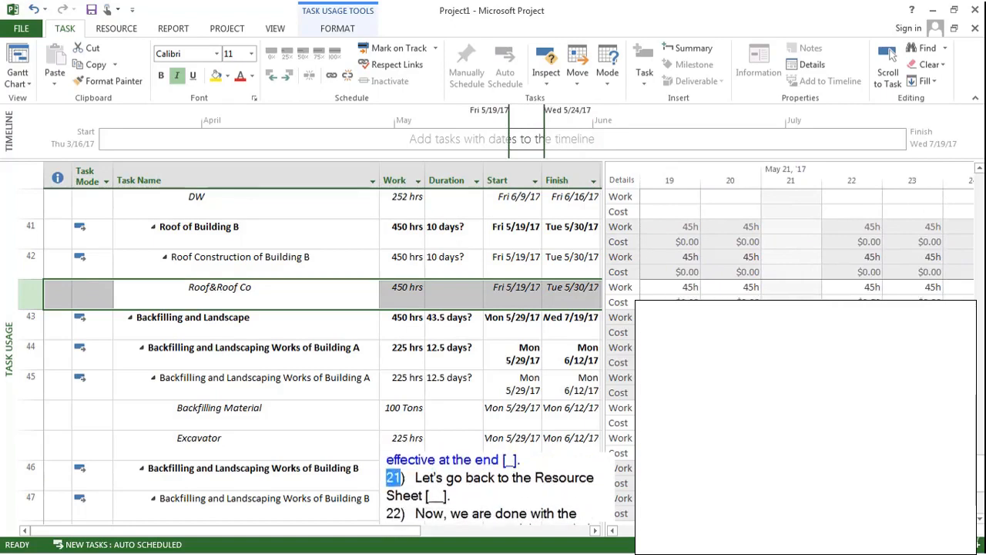
left_click(889, 51)
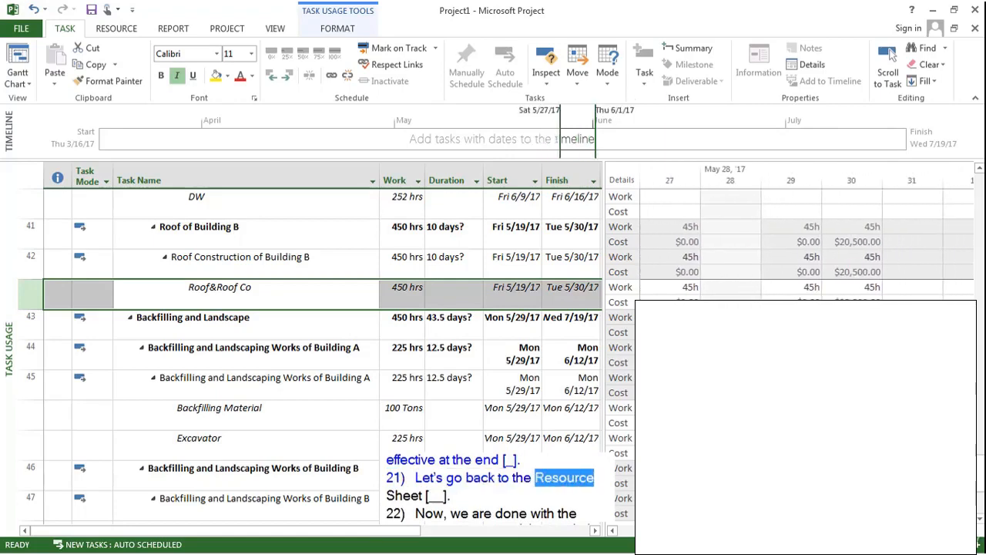
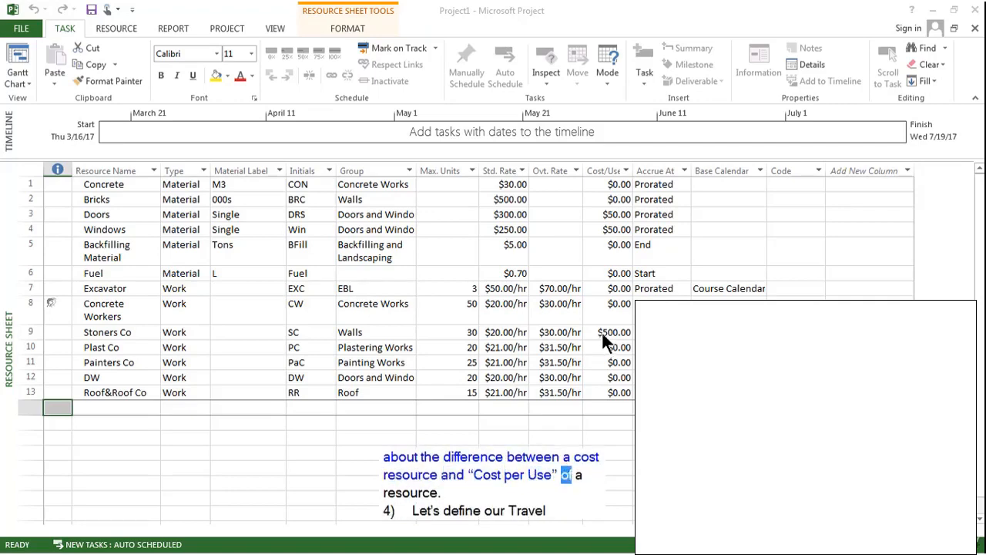
Step: Add a resource named Travel Expenses below Roof&Roof Co in the resource sheet and make it a Cost type resource
left_click(120, 408)
type("Travel E")
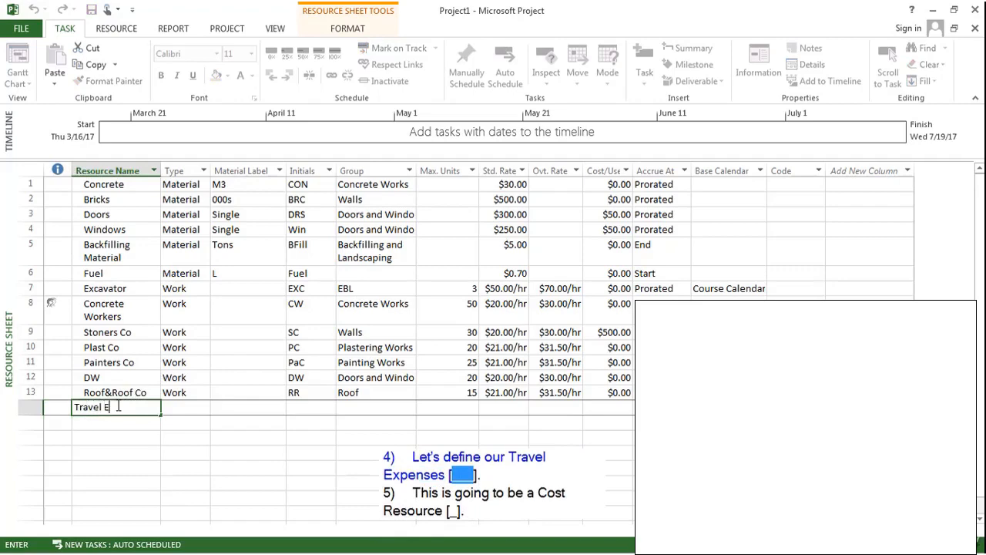
type("xpenses")
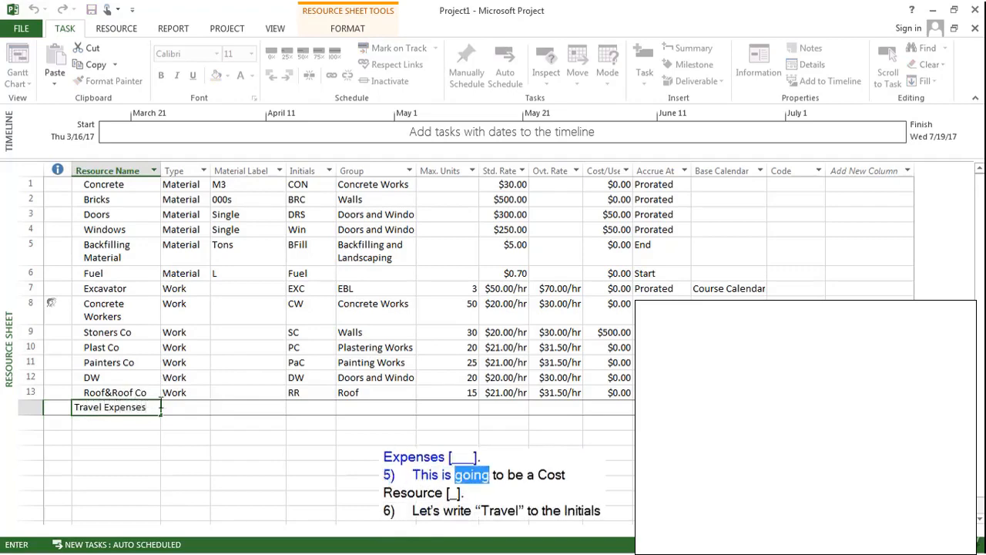
left_click(182, 409)
left_click(202, 407)
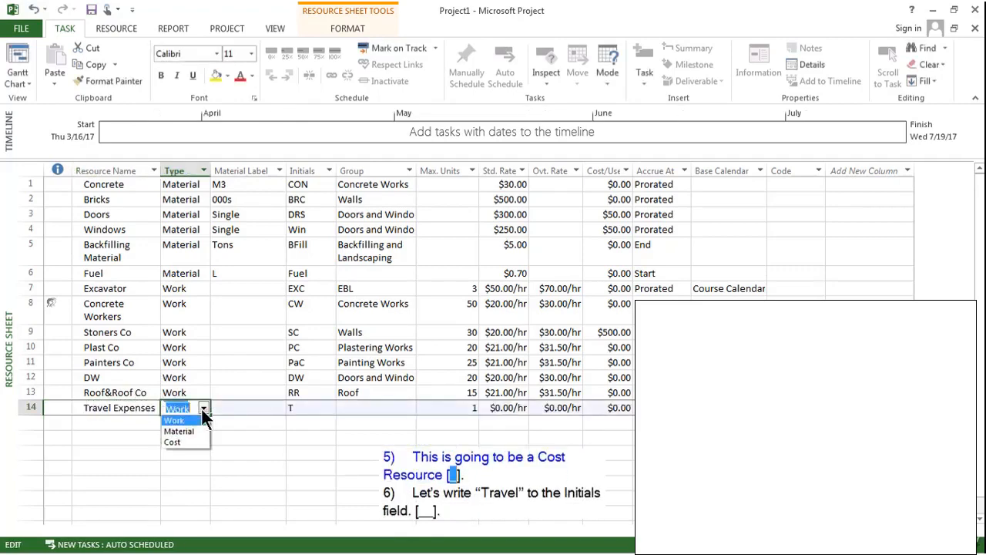
left_click(187, 442)
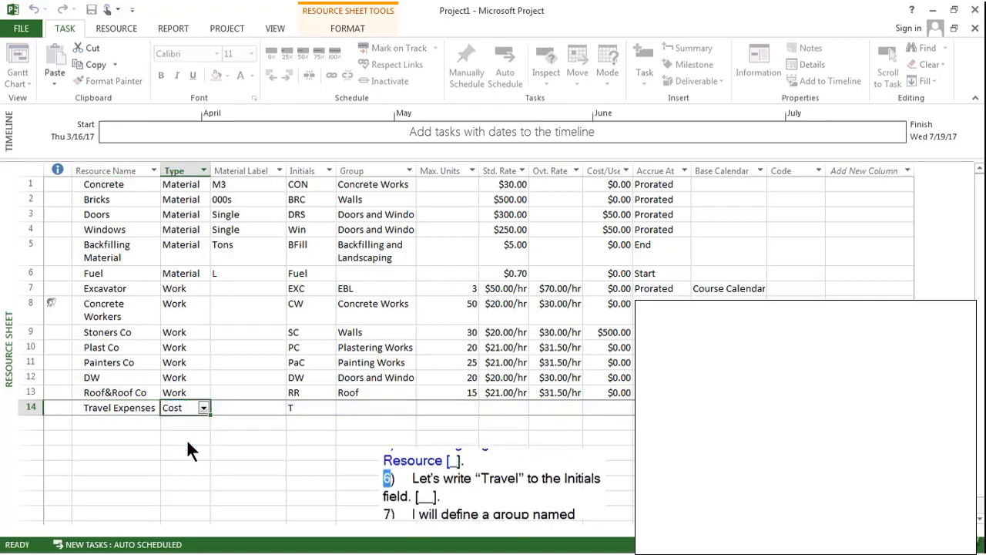
Step: Set the Travel Expenses initials to Travel and its group to Expenses, and check its maximum units, rate and cost per use fields
left_click(319, 411)
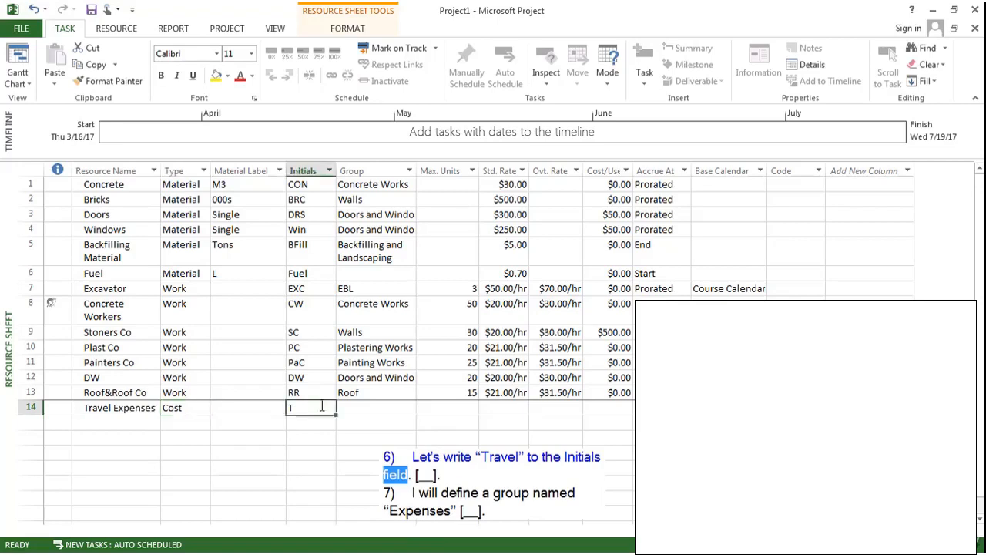
type("Travel")
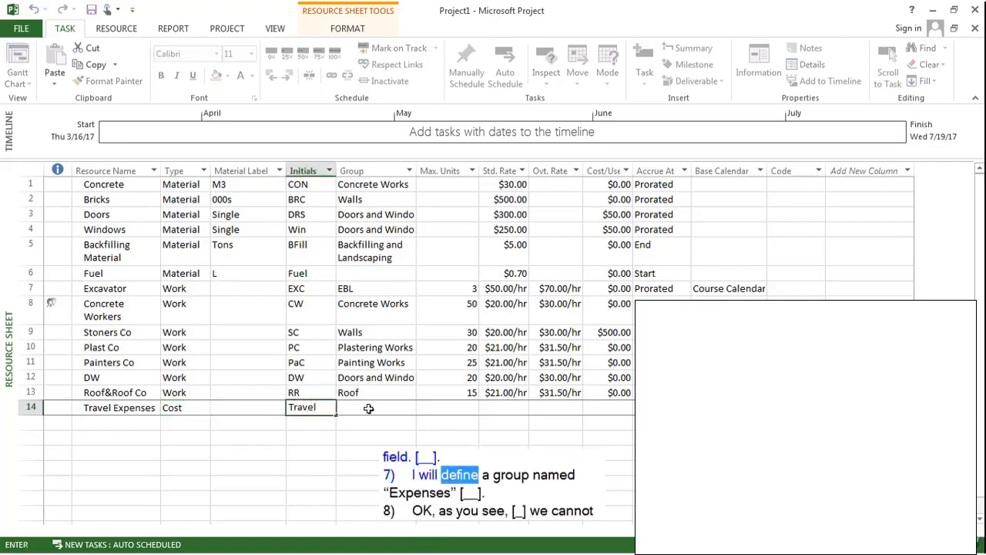
left_click(409, 416)
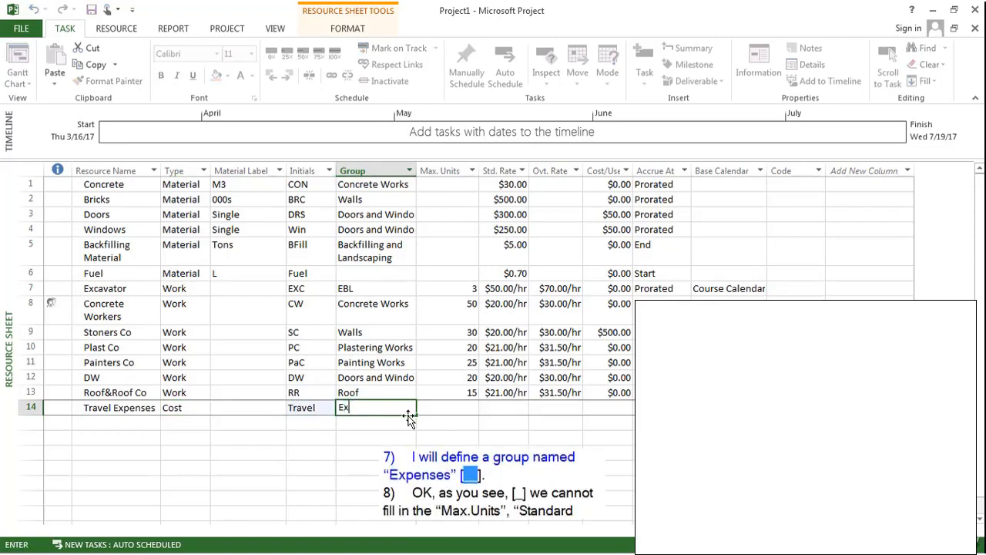
type("se")
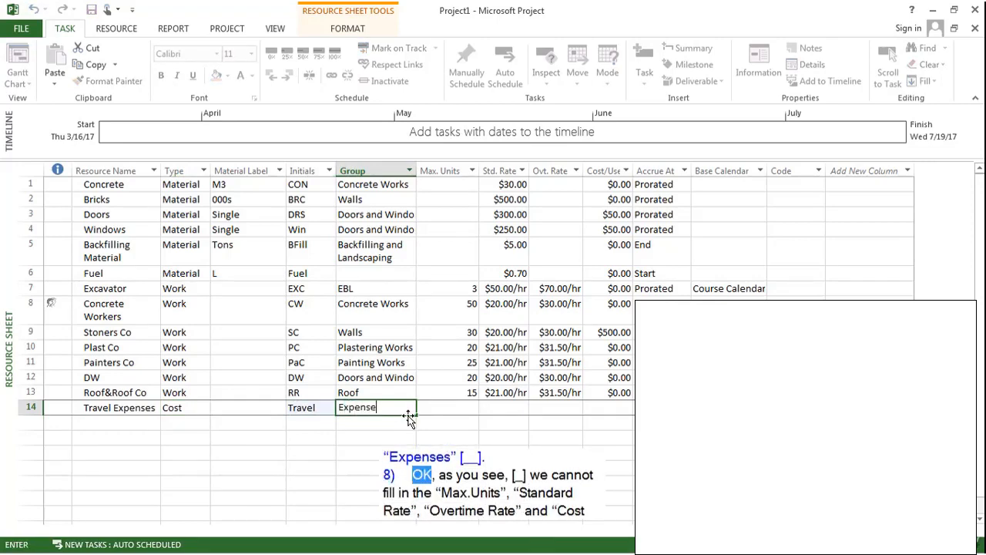
type("s")
left_click(473, 407)
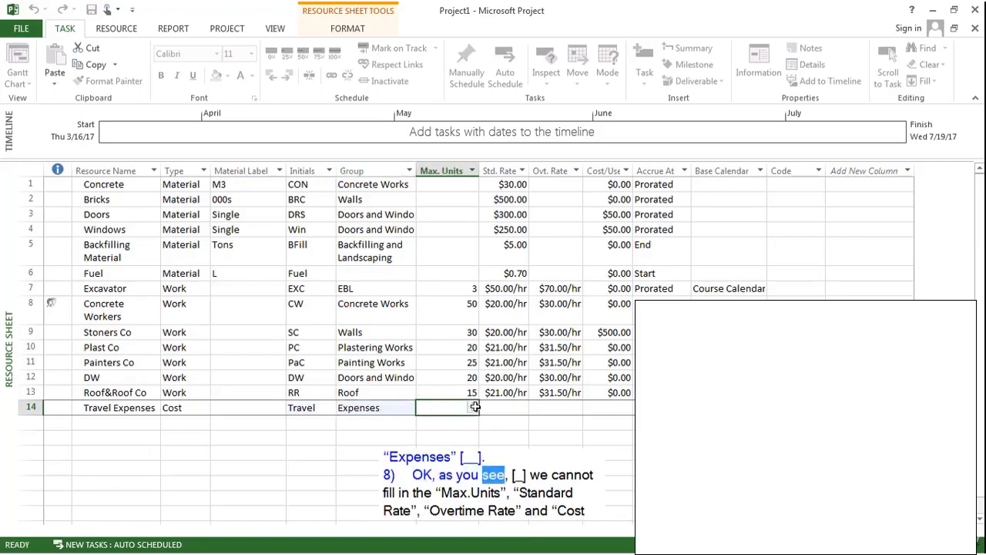
left_click(510, 408)
left_click(559, 407)
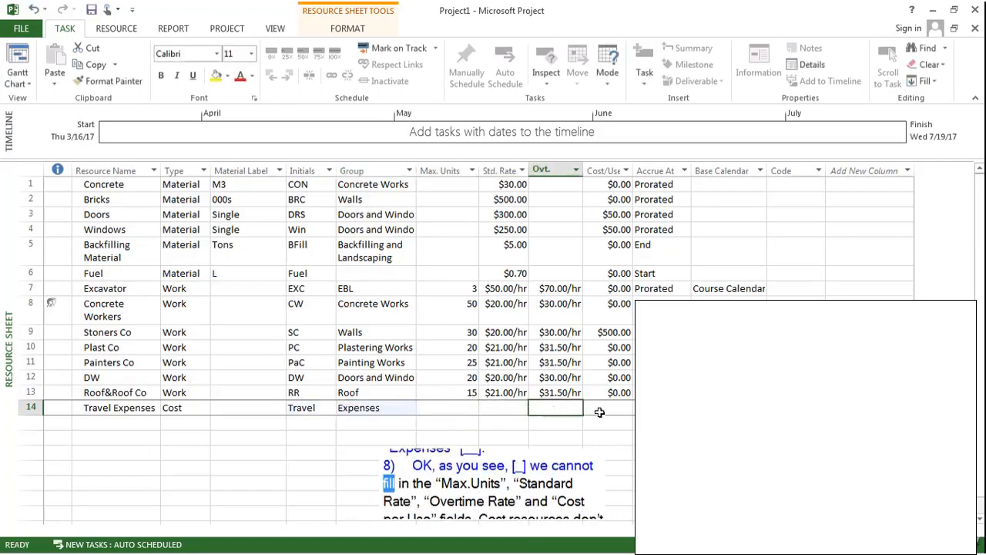
left_click(616, 412)
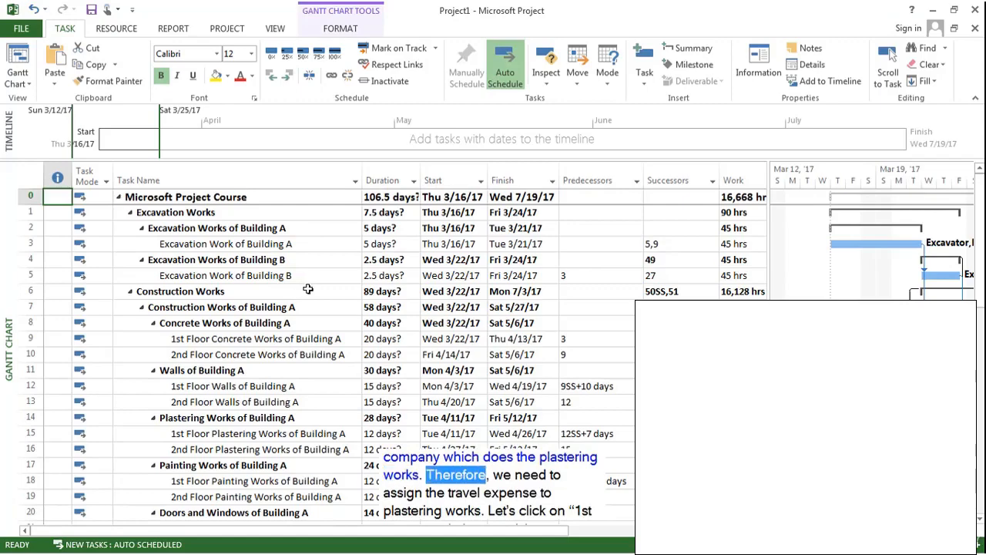
Step: Open resource assignment for the task 1st Floor Plastering Works of Building A in the Gantt chart
scroll(308, 288, "down", 3)
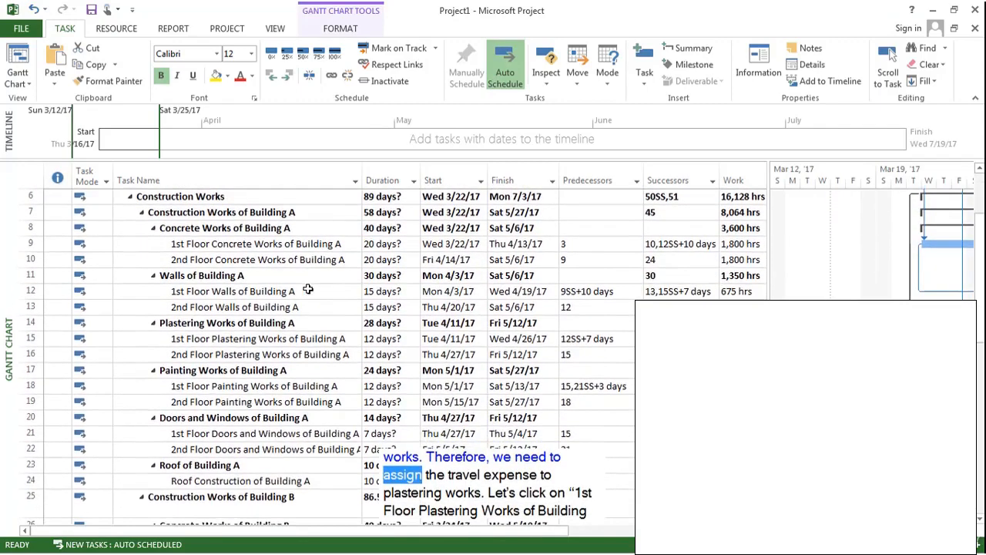
scroll(310, 286, "down", 1)
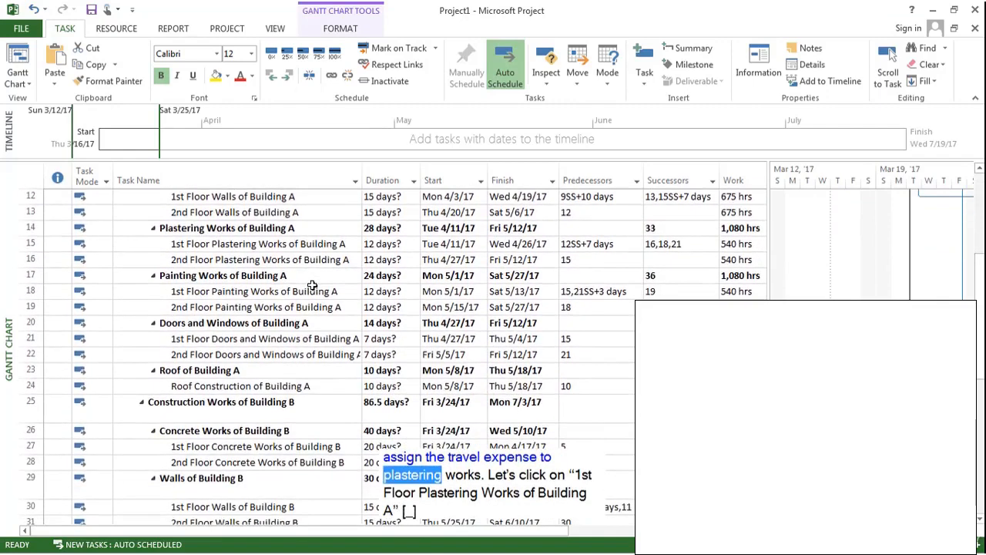
scroll(313, 285, "down", 1)
scroll(305, 268, "up", 1)
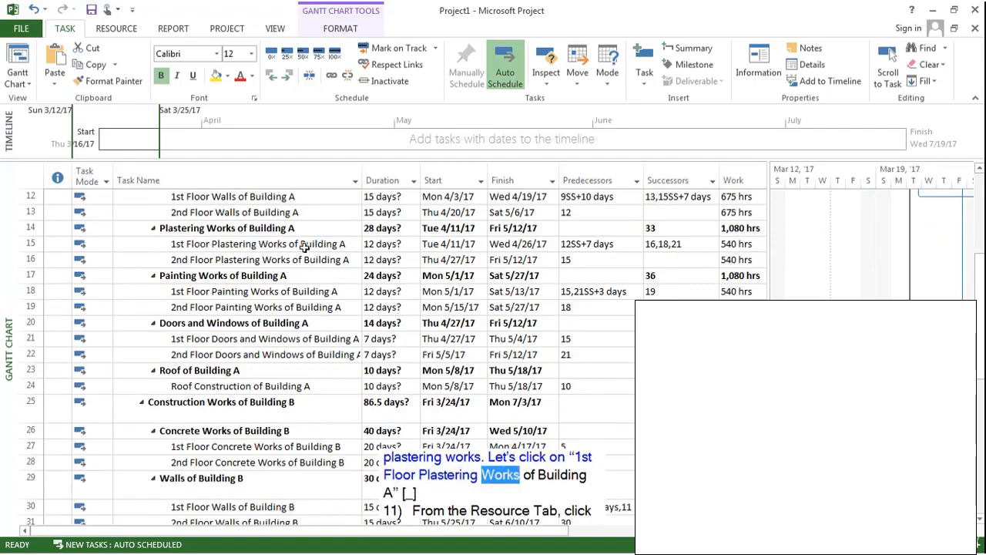
left_click(155, 247)
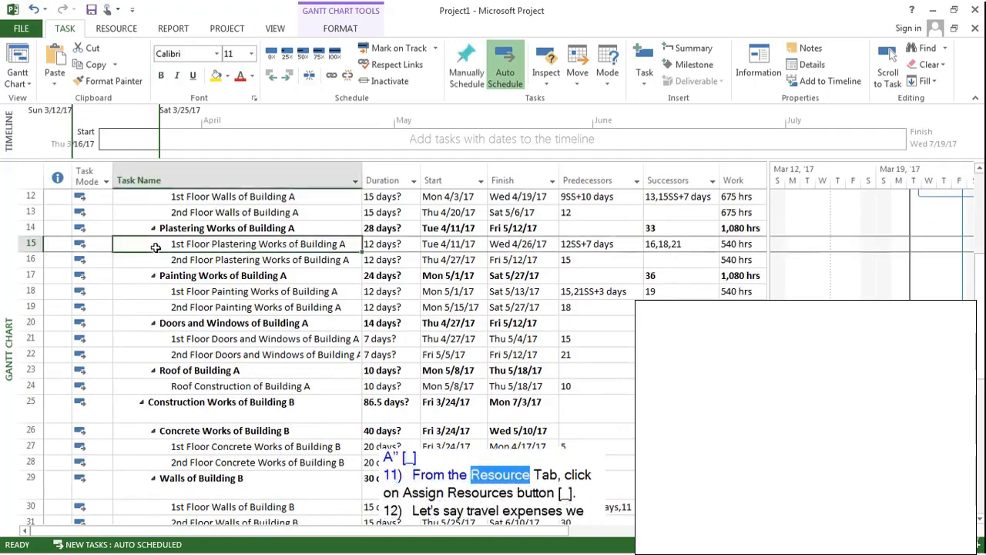
left_click(129, 28)
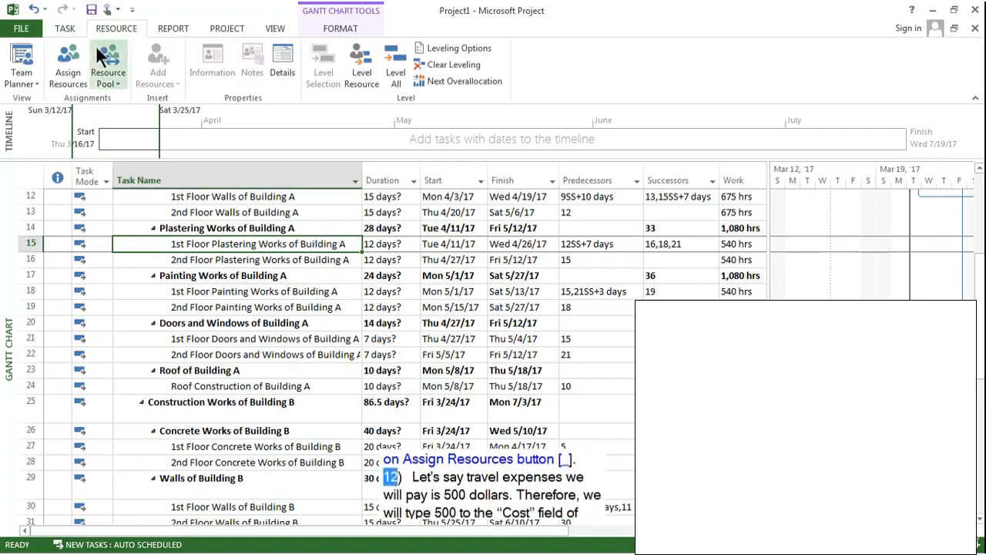
left_click(75, 61)
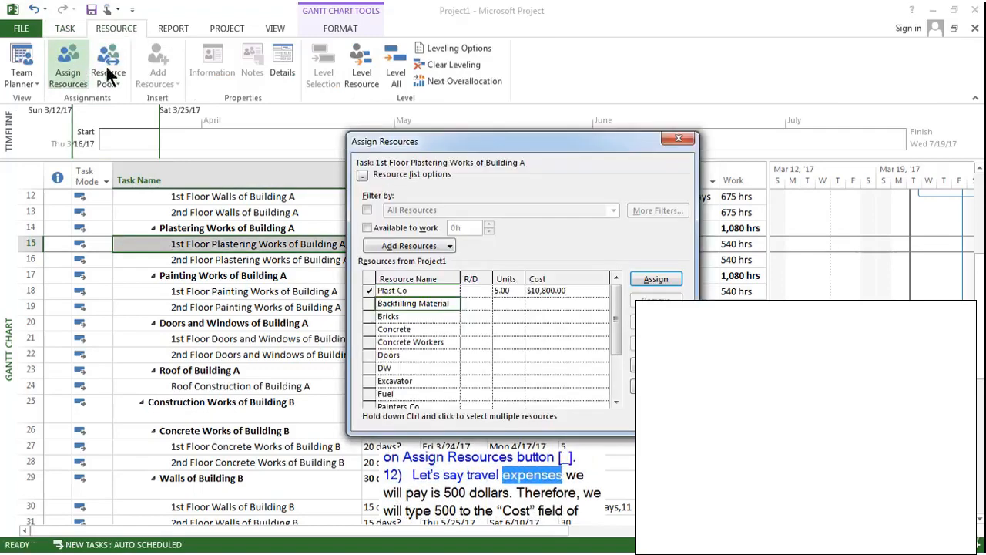
left_click_drag(473, 143, 557, 144)
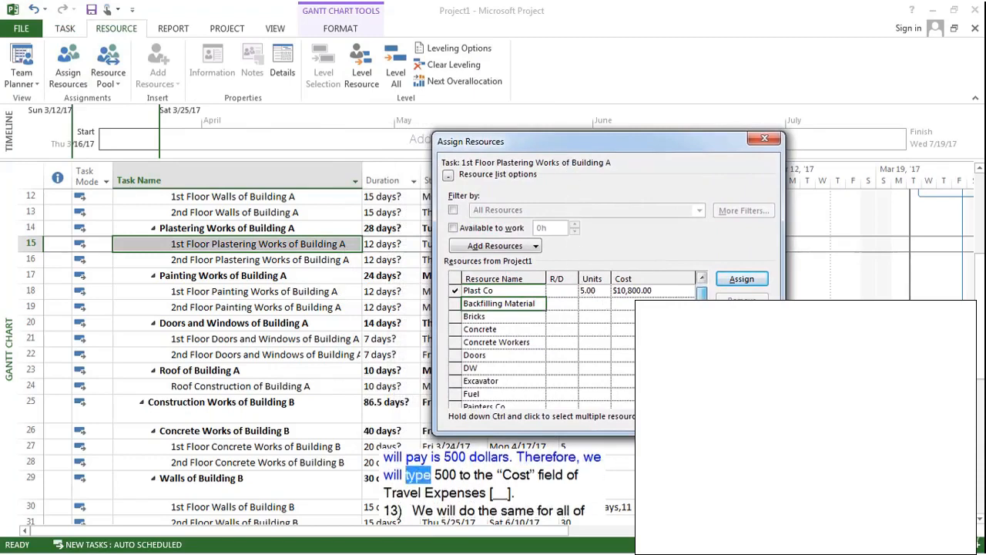
Step: Assign Travel Expenses to 1st Floor Plastering Works of Building A with a cost of 500
scroll(539, 347, "down", 2)
scroll(518, 381, "down", 3)
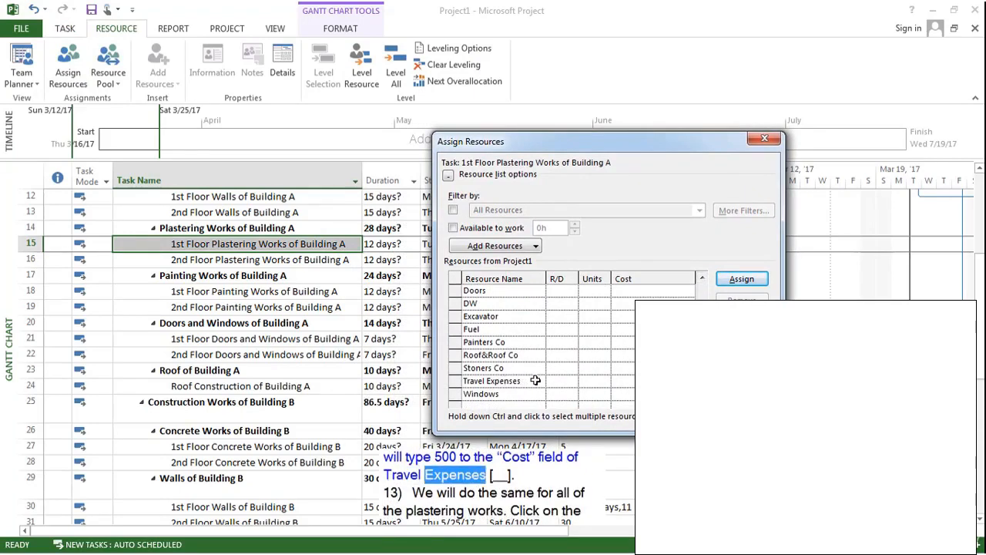
left_click(631, 379)
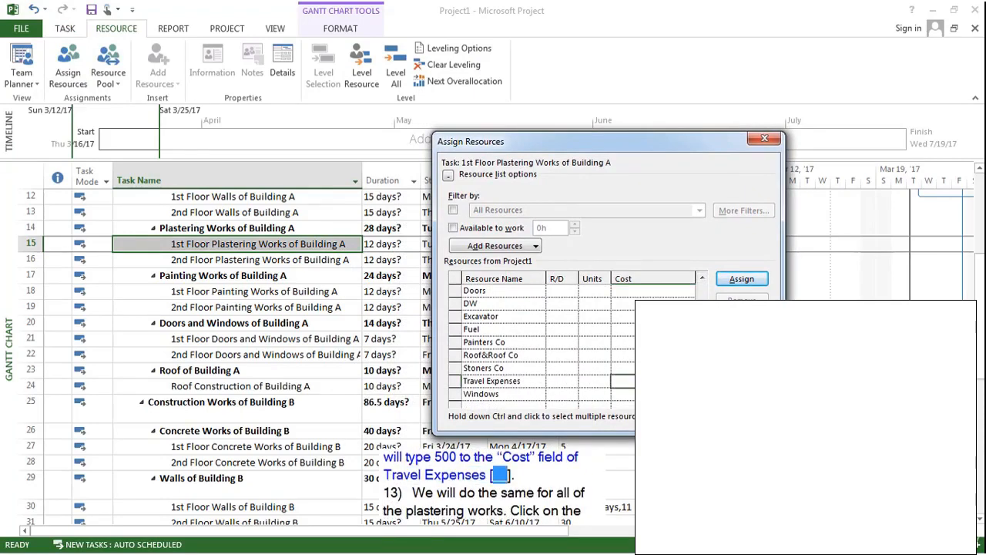
type("500")
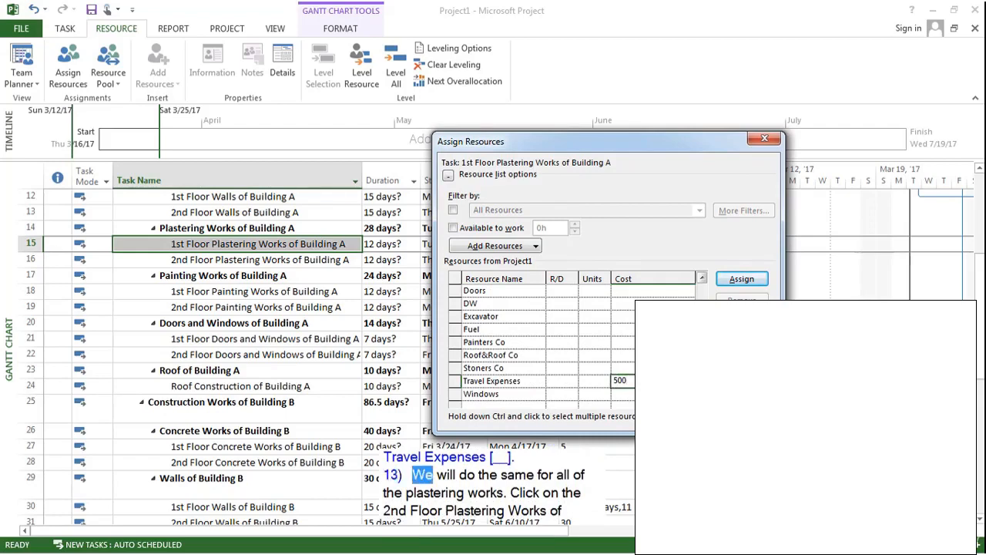
left_click(597, 381)
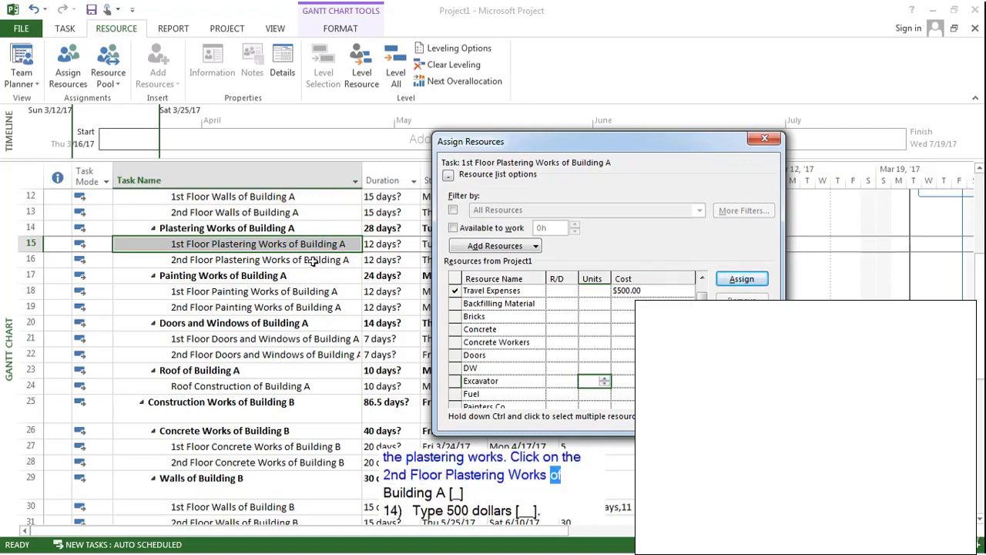
Step: Assign Travel Expenses to 2nd Floor Plastering Works of Building A with a cost of 500
left_click(313, 261)
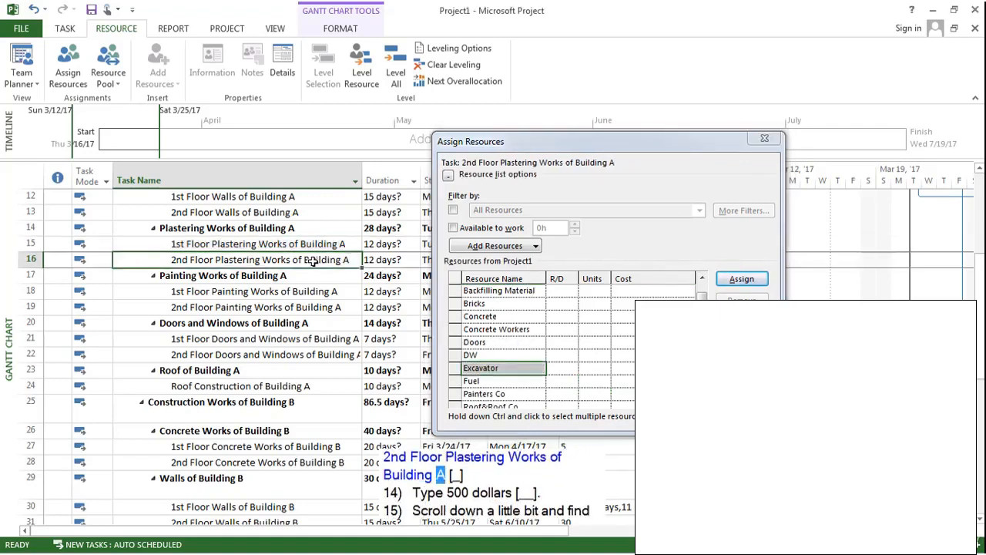
left_click(612, 298)
scroll(613, 298, "down", 2)
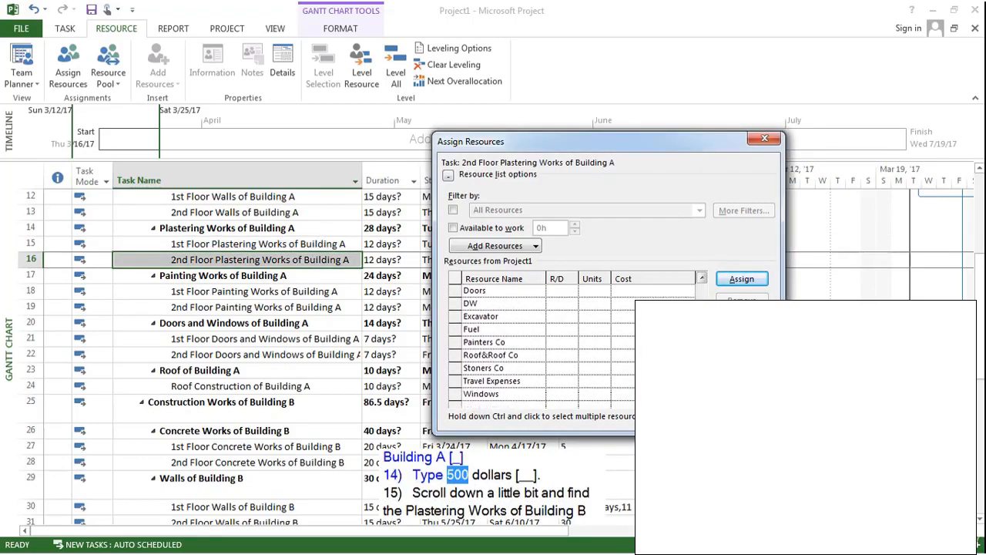
left_click(631, 381)
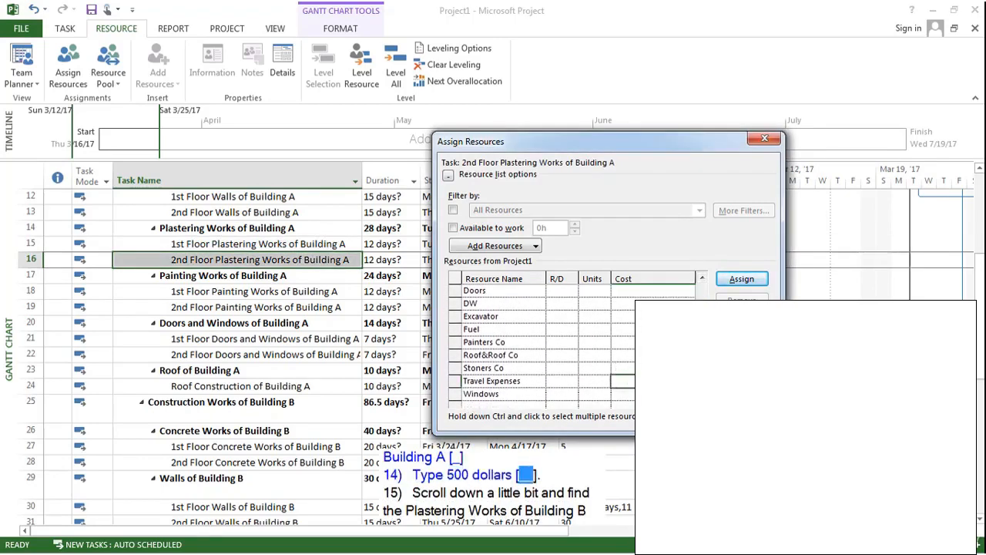
left_click(593, 381)
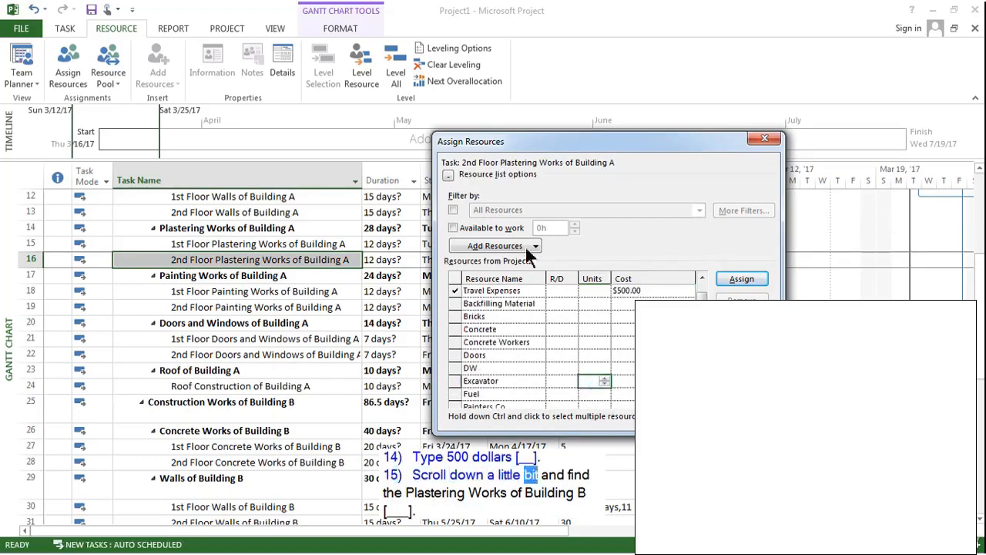
Step: Assign Travel Expenses to 1st Floor Plastering Works of Building B with a cost of 500
left_click(282, 260)
scroll(277, 260, "down", 5)
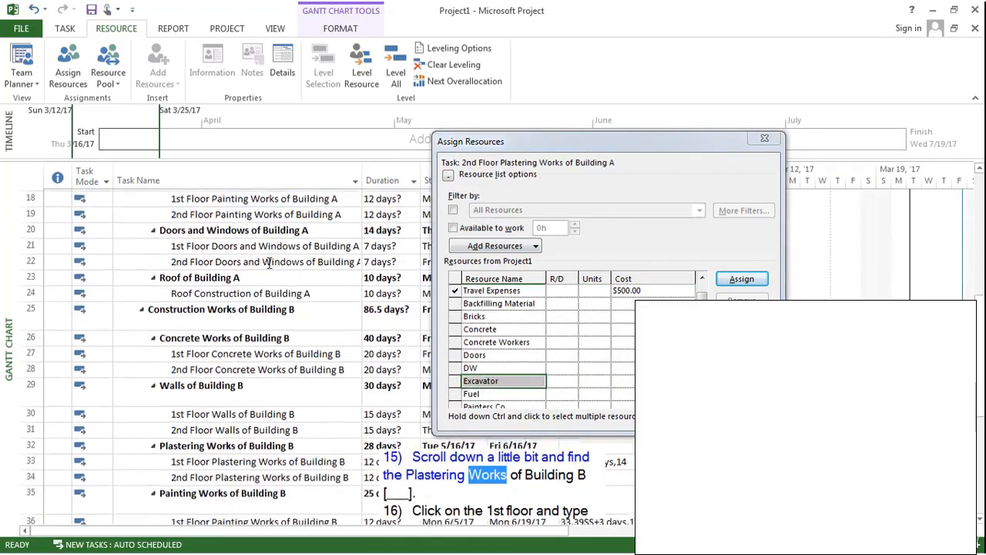
scroll(267, 262, "down", 2)
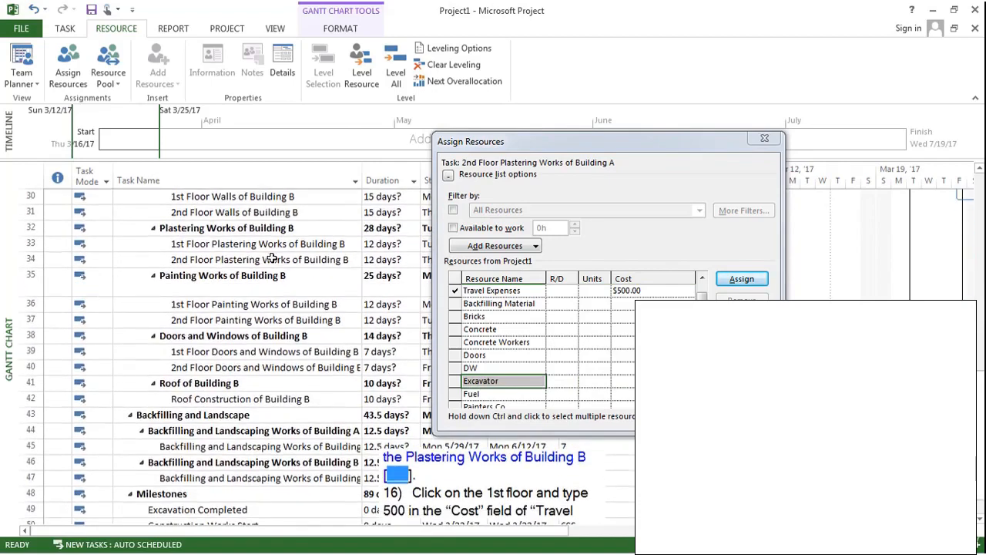
left_click(297, 245)
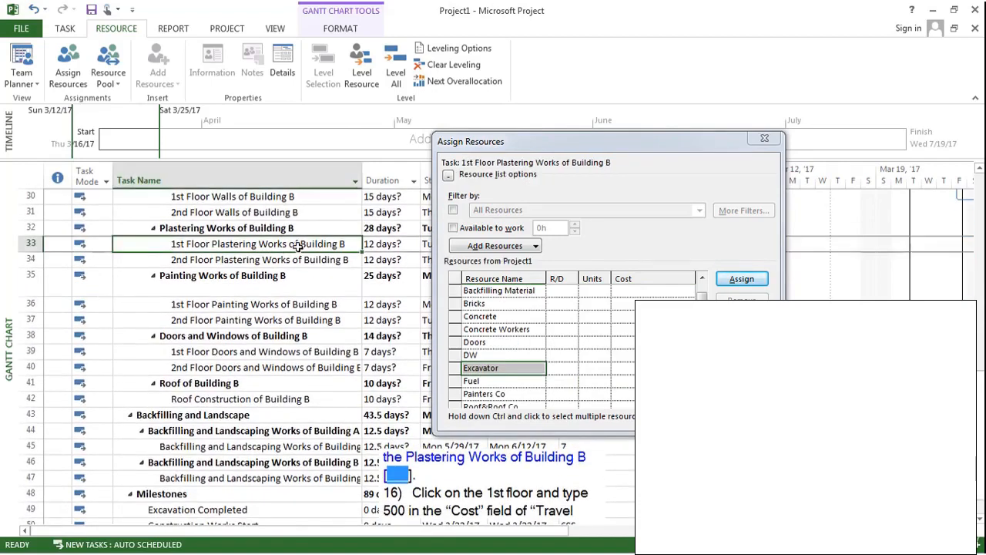
left_click(474, 343)
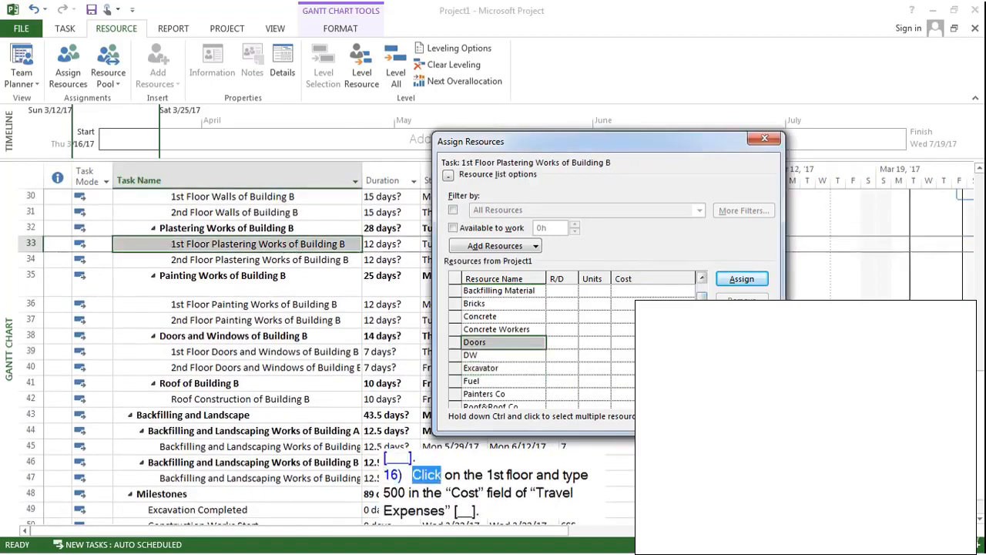
scroll(493, 342, "down", 2)
left_click(623, 381)
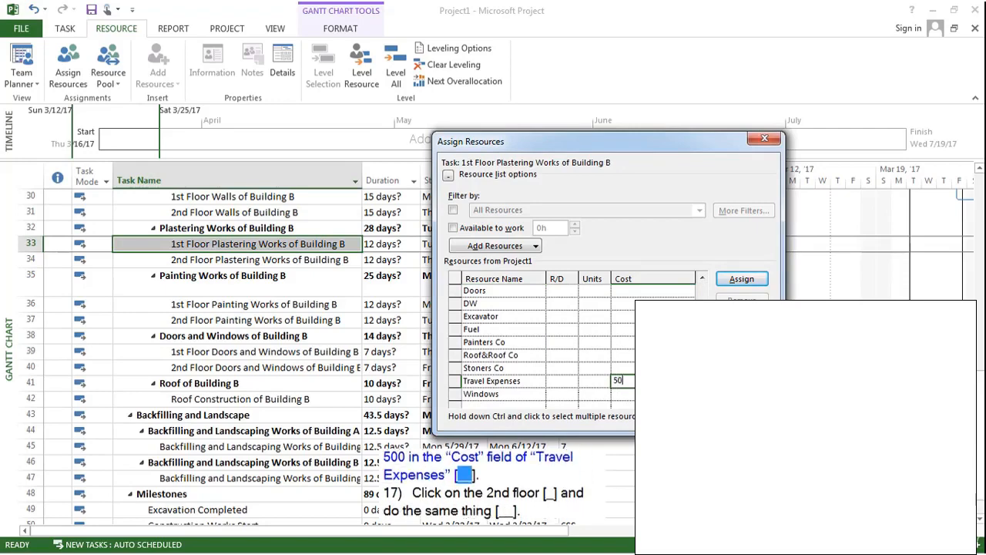
left_click(587, 379)
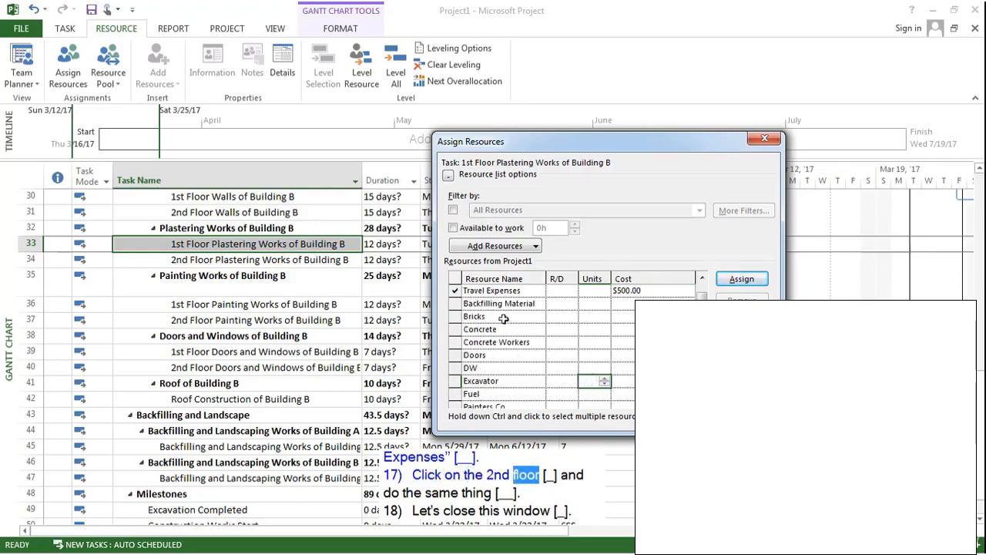
Step: Assign Travel Expenses to 2nd Floor Plastering Works of Building B with a cost of 500
left_click(318, 260)
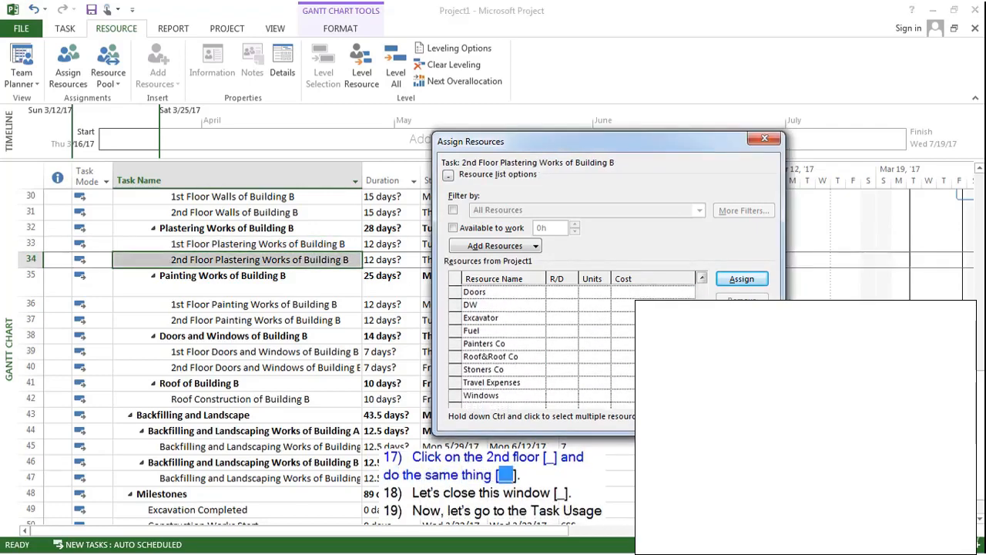
left_click(629, 380)
type("500")
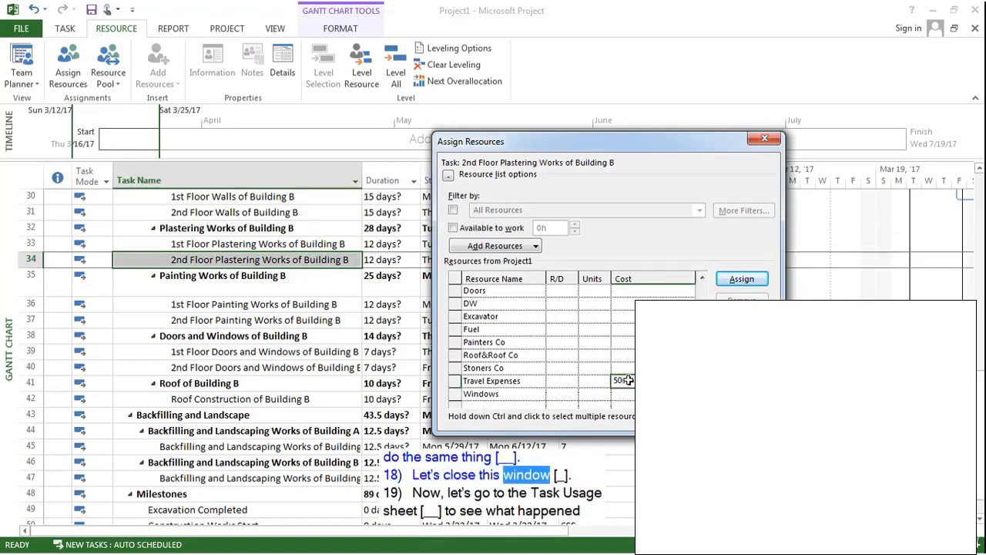
key("Return")
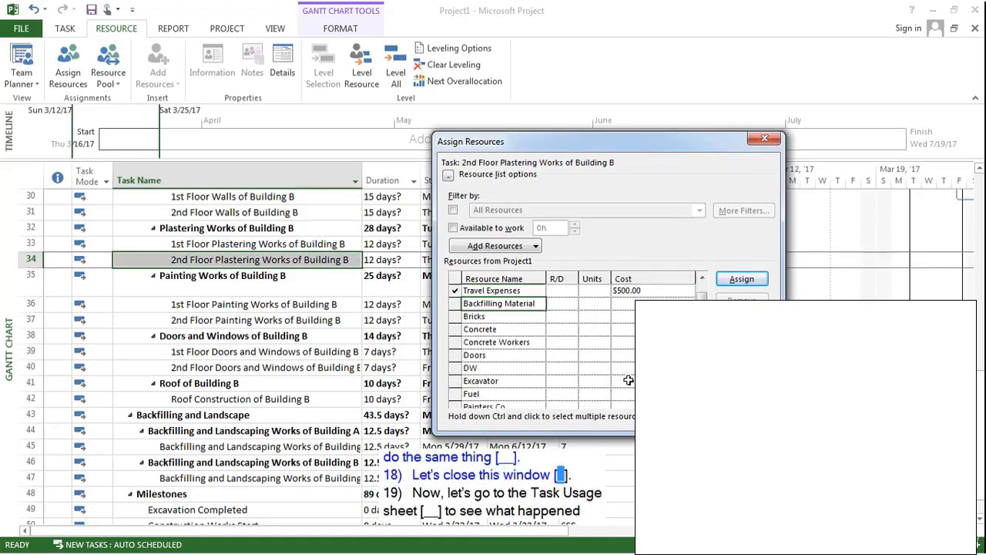
Step: Close resource assignment and examine in the Task Usage view how the Travel Expenses cost is distributed over 1st Floor Plastering Works of Building B
left_click(758, 139)
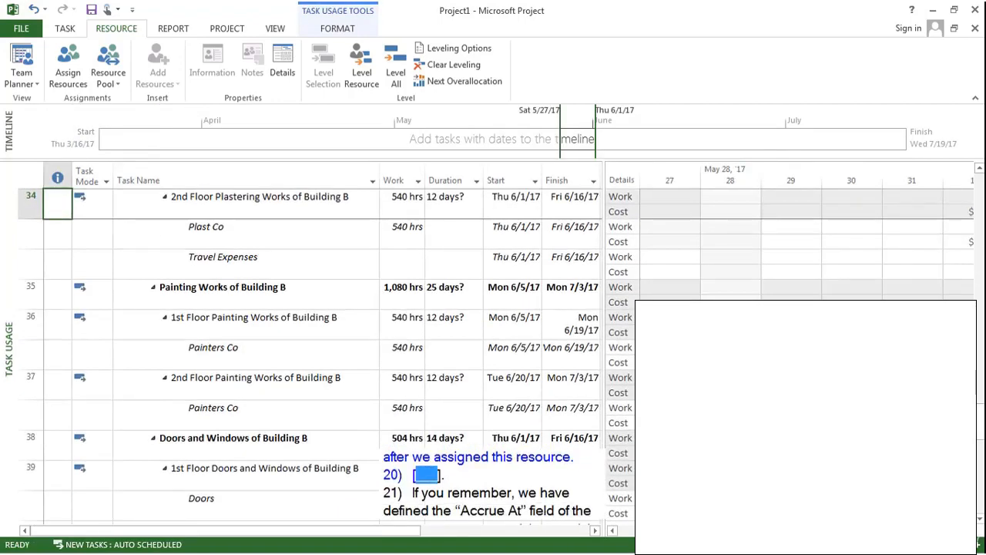
scroll(309, 282, "down", 5)
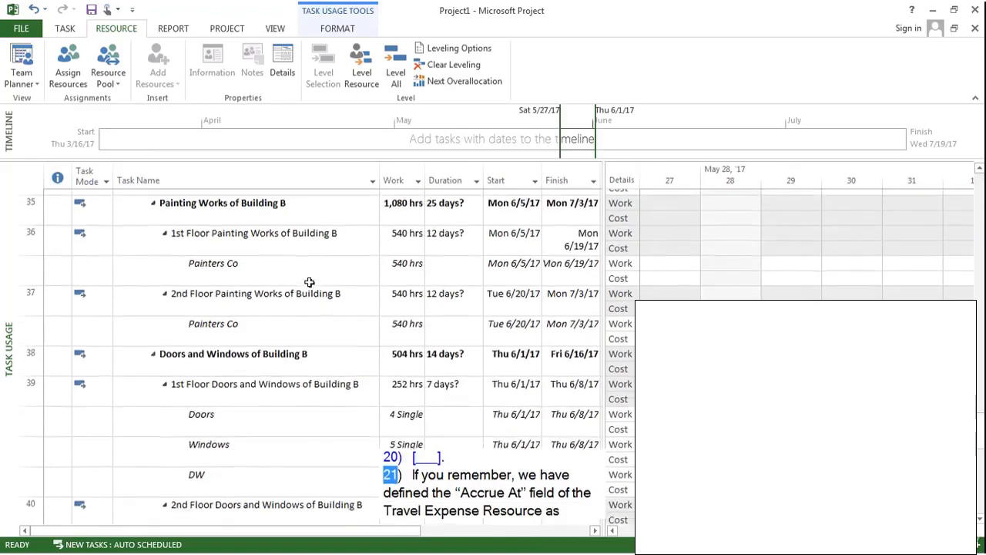
scroll(309, 282, "down", 2)
scroll(309, 282, "up", 8)
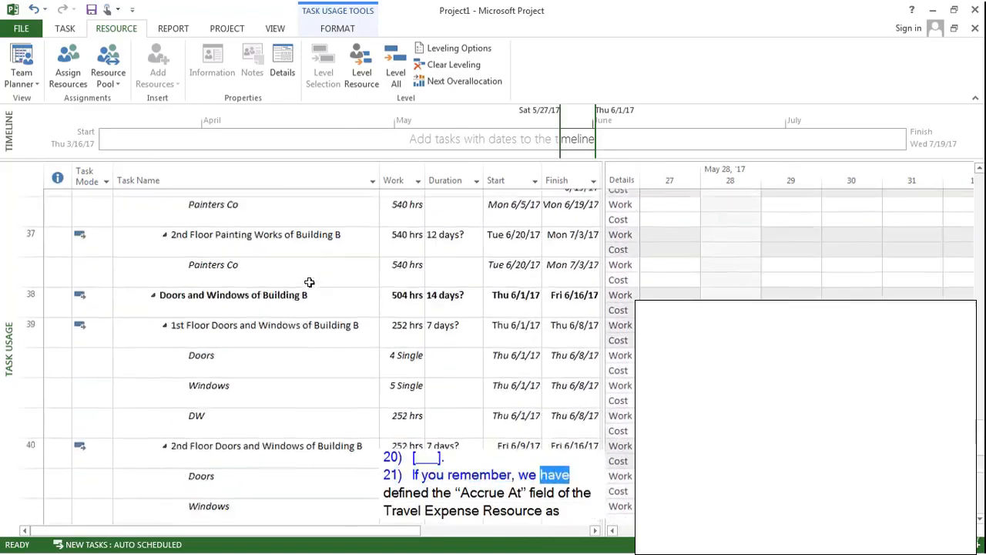
scroll(309, 282, "up", 3)
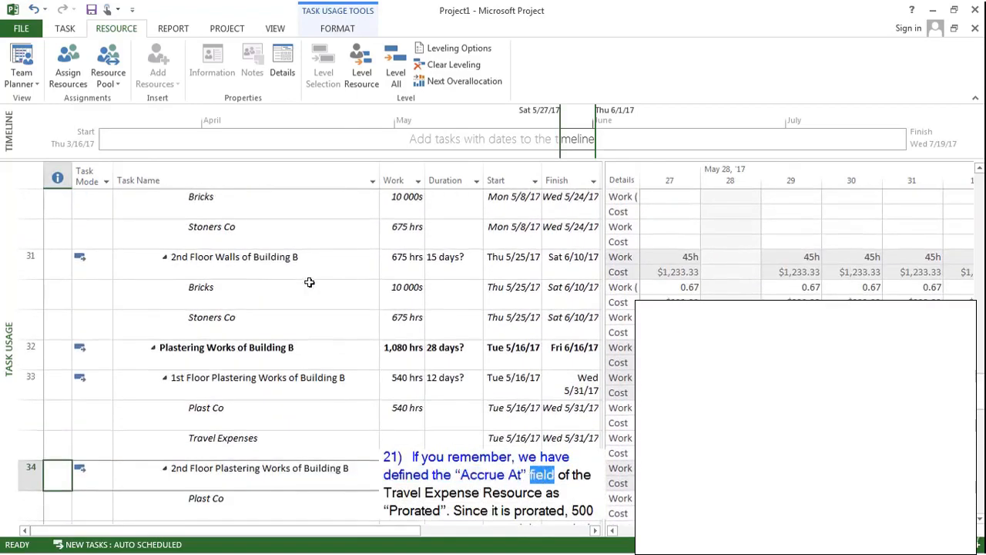
scroll(319, 285, "down", 3)
scroll(332, 286, "down", 3)
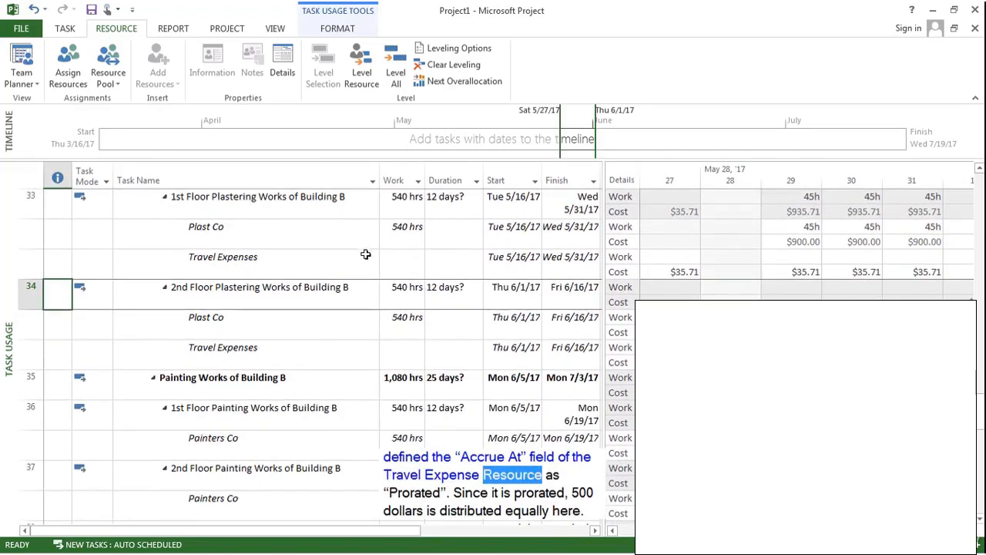
left_click(978, 168)
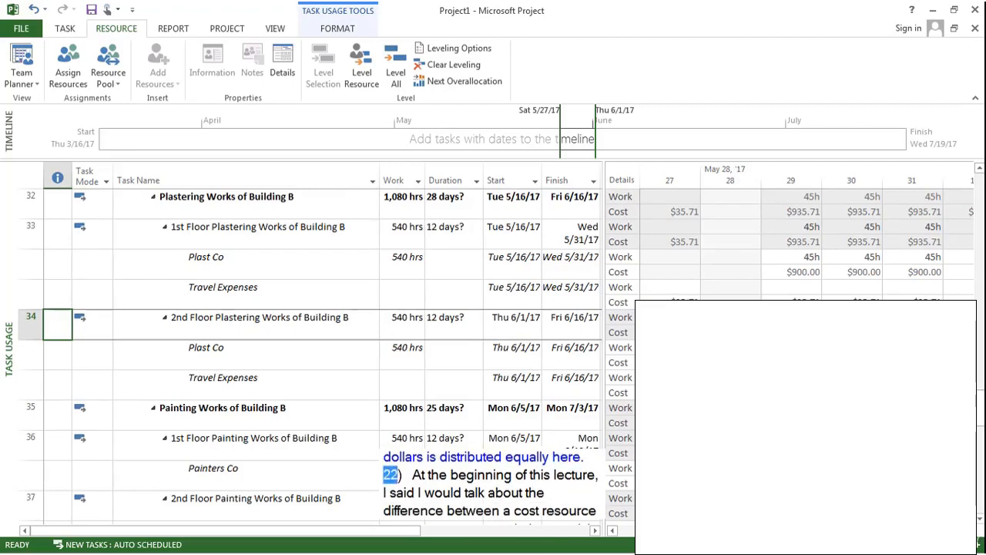
left_click(791, 298)
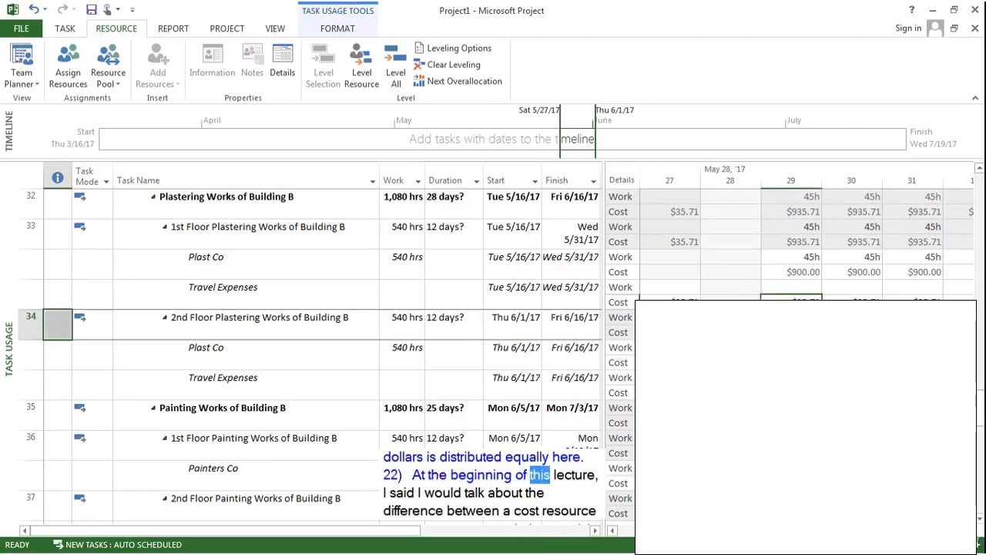
left_click(613, 530)
left_click(612, 530)
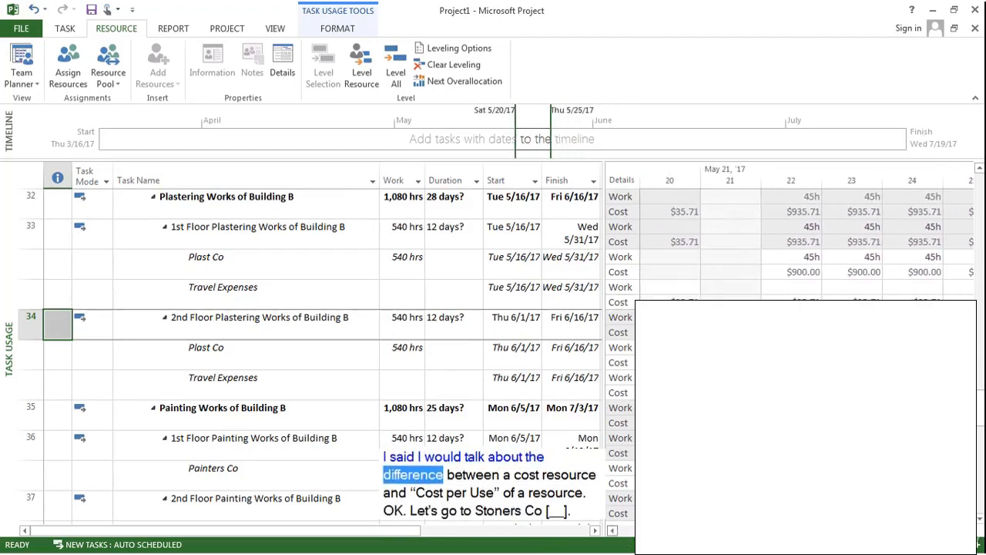
left_click(980, 533)
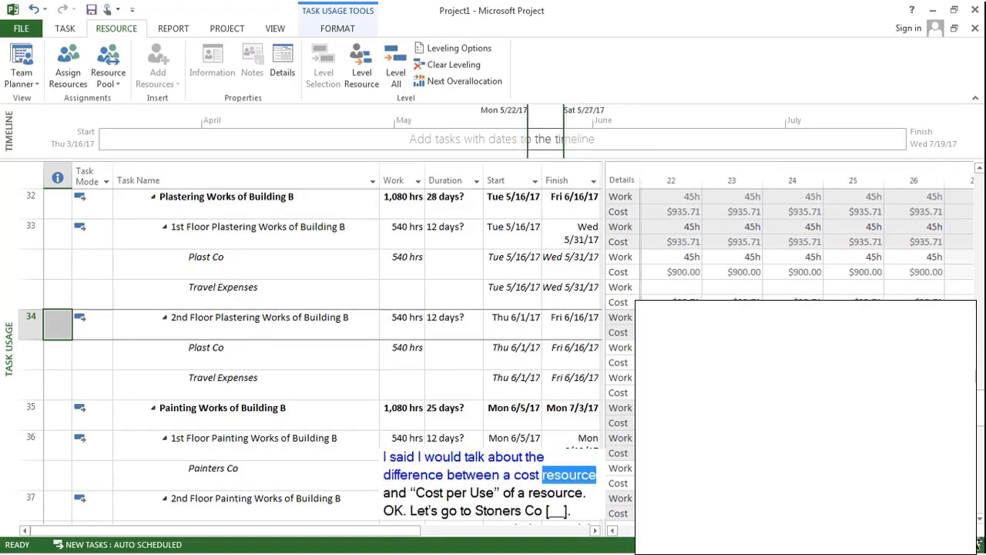
left_click(979, 534)
left_click(979, 534)
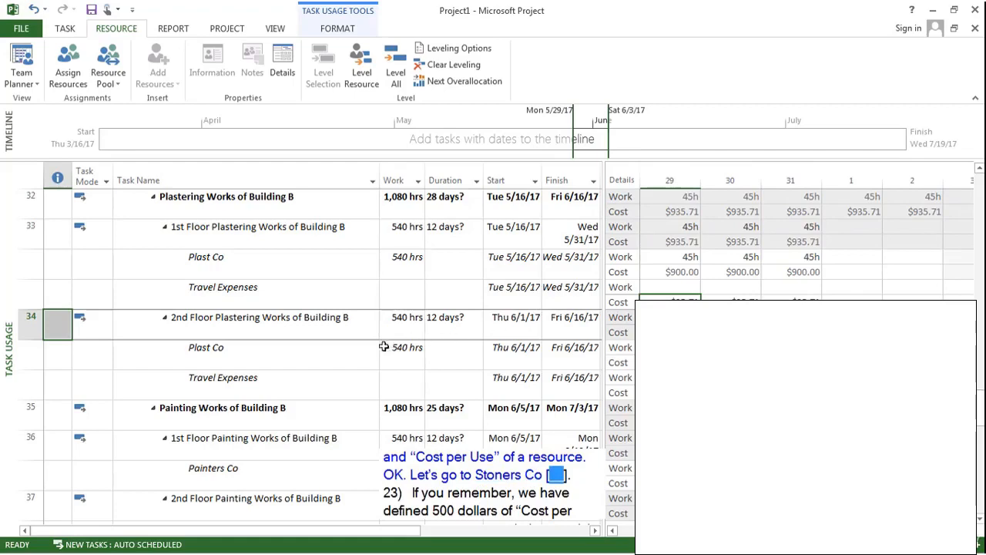
Step: Examine the daily costs of Stoners Co on 2nd Floor Walls of Building B across the task's dates
scroll(339, 346, "up", 2)
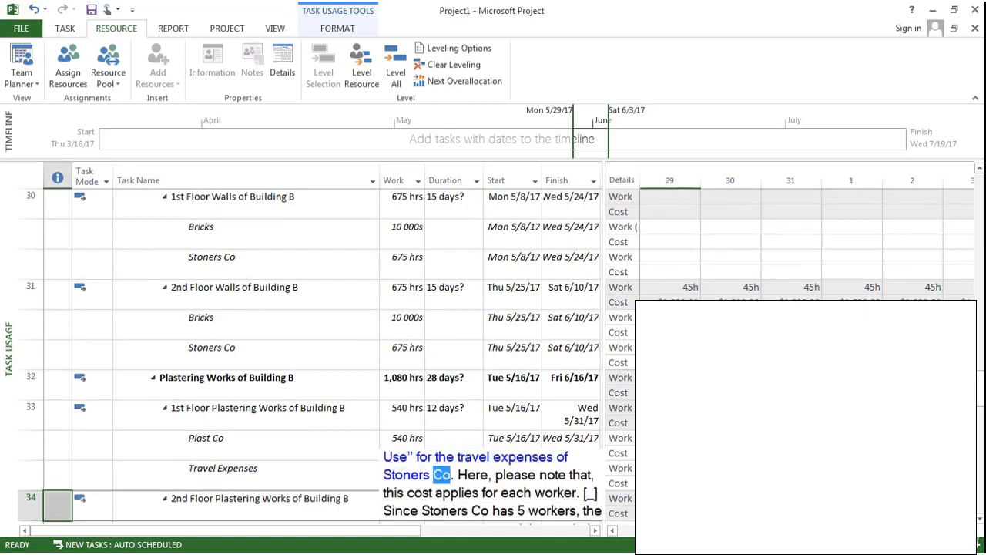
scroll(806, 244, "right", 5)
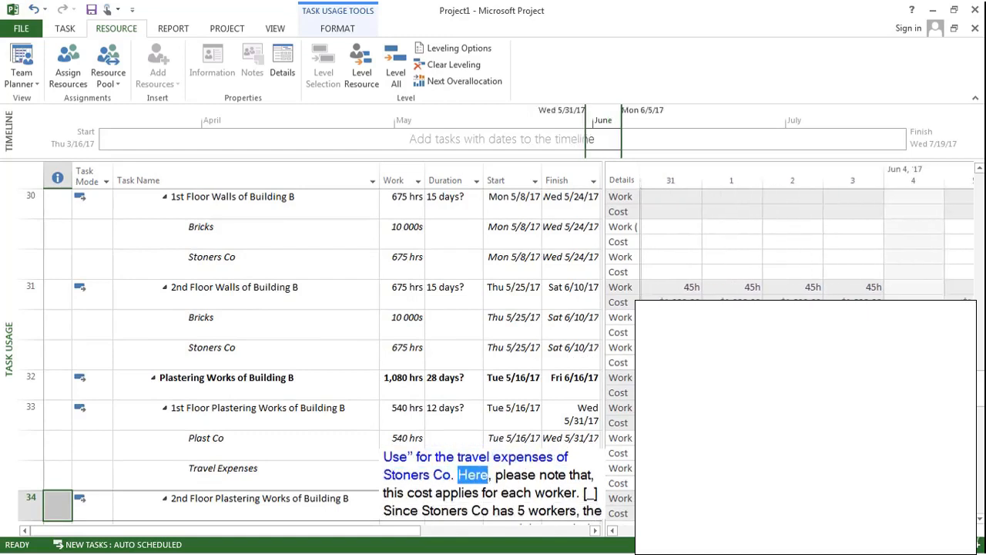
scroll(801, 232, "right", 5)
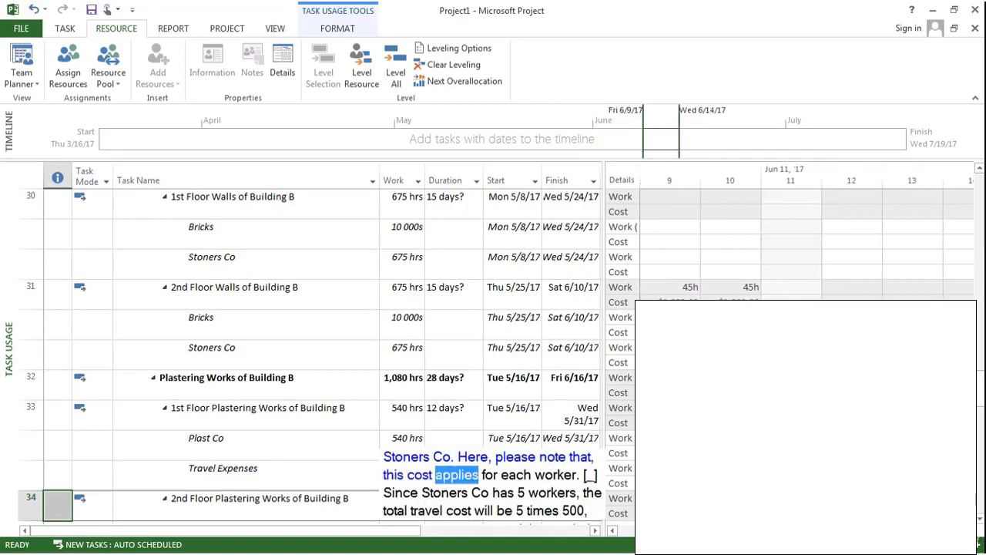
left_click(613, 531)
left_click(613, 531)
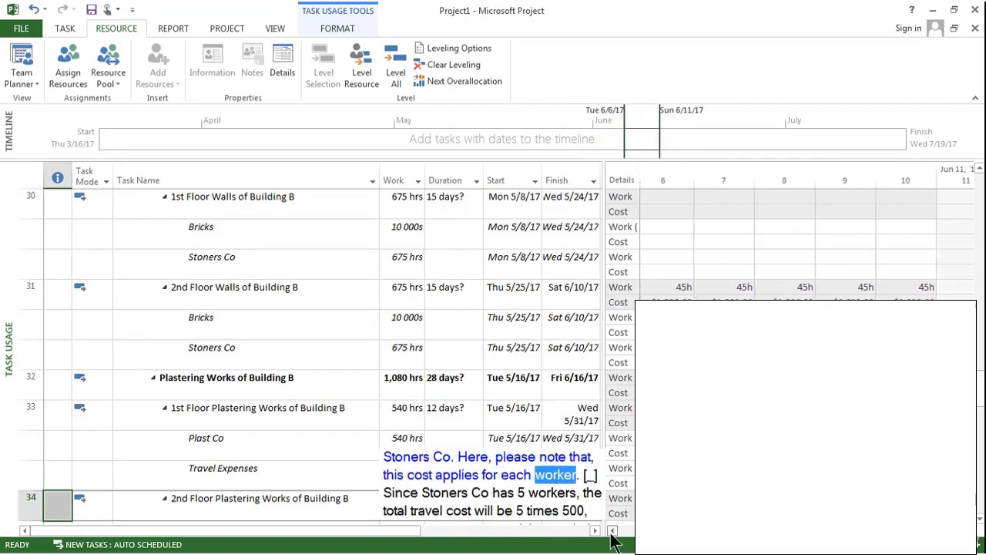
left_click(613, 531)
left_click(613, 531)
left_click(612, 531)
left_click(612, 531)
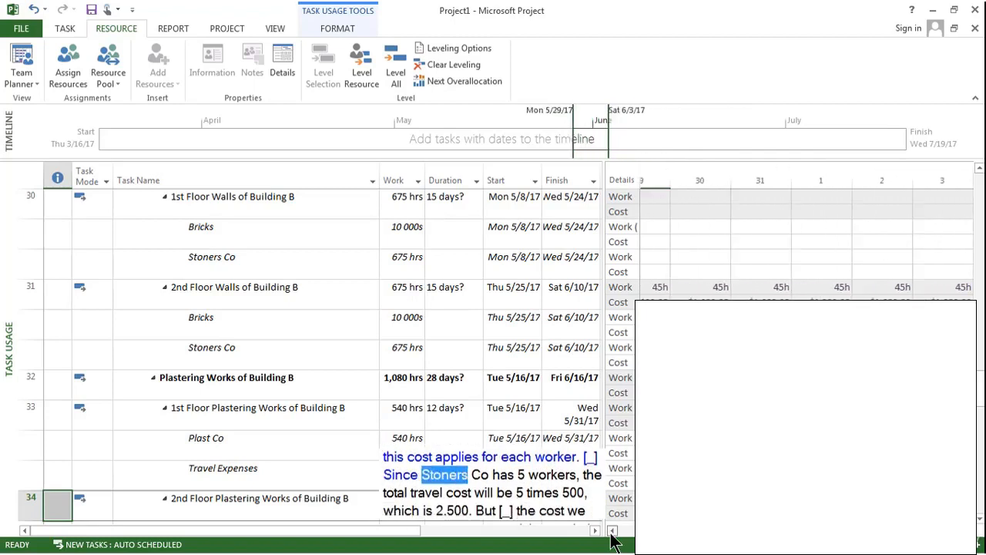
left_click(613, 531)
left_click(613, 531)
left_click(613, 531)
left_click(613, 531)
left_click(613, 530)
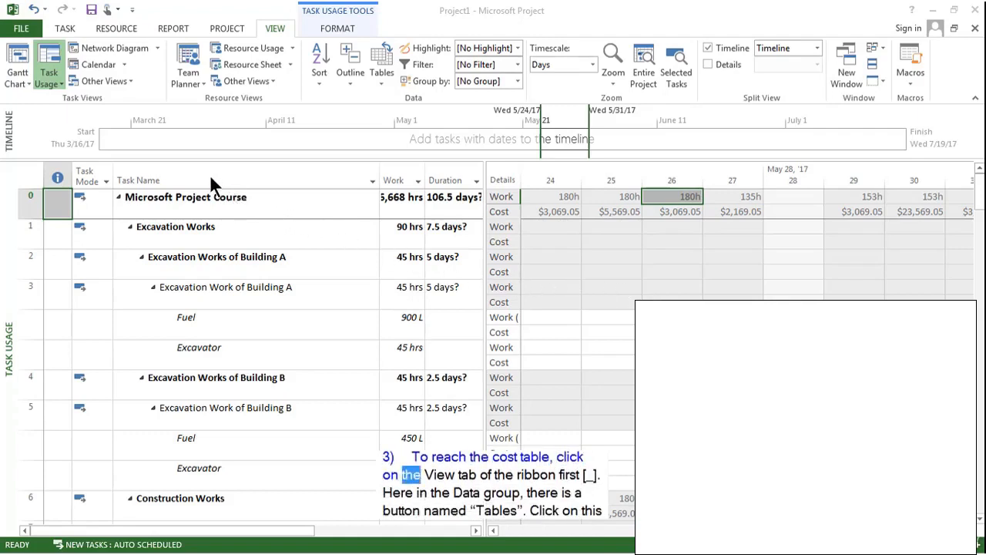
Step: Apply the built-in Cost table to the Task Usage view
left_click(278, 32)
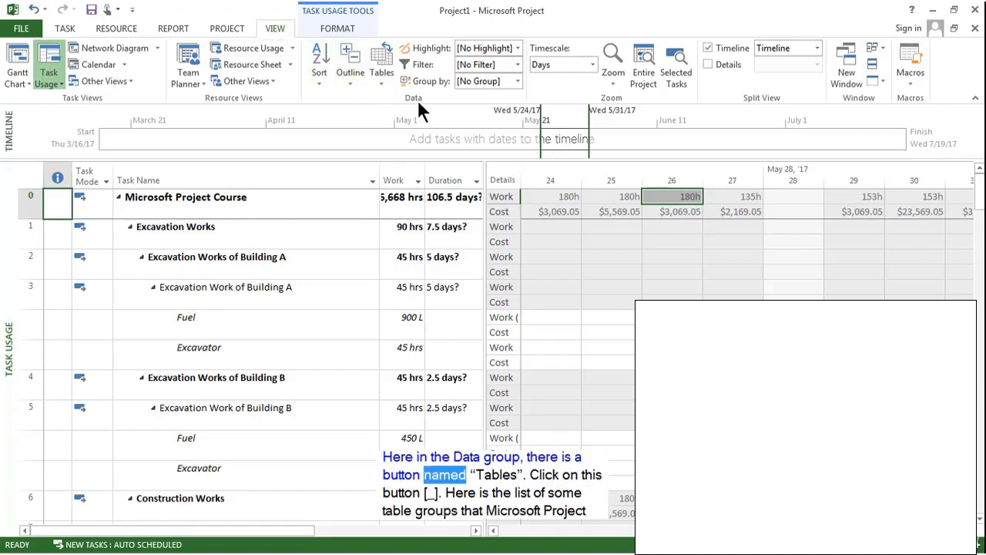
left_click(383, 70)
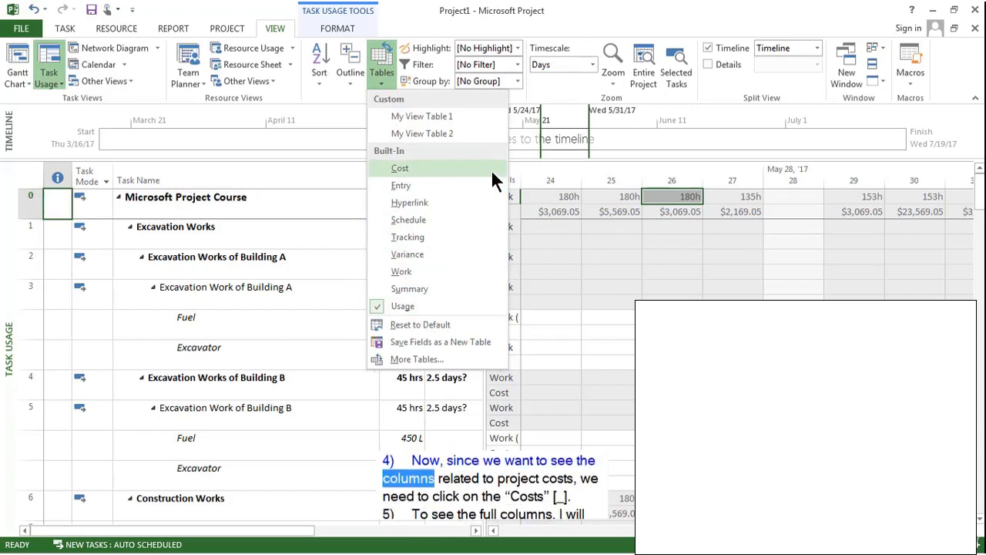
left_click(444, 168)
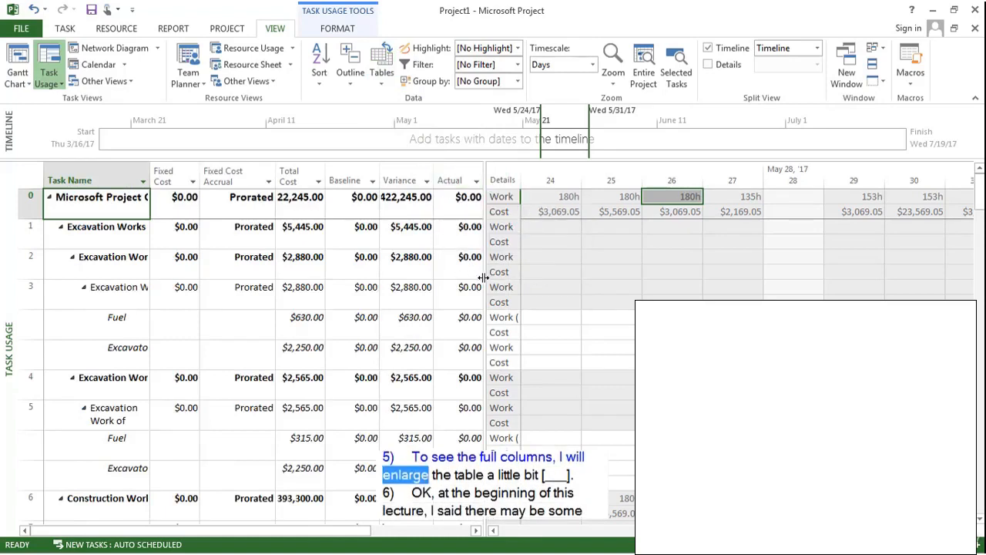
Step: Enlarge the table area through the Remaining column and widen the Task Name column to fit the full task names
left_click_drag(484, 278, 539, 284)
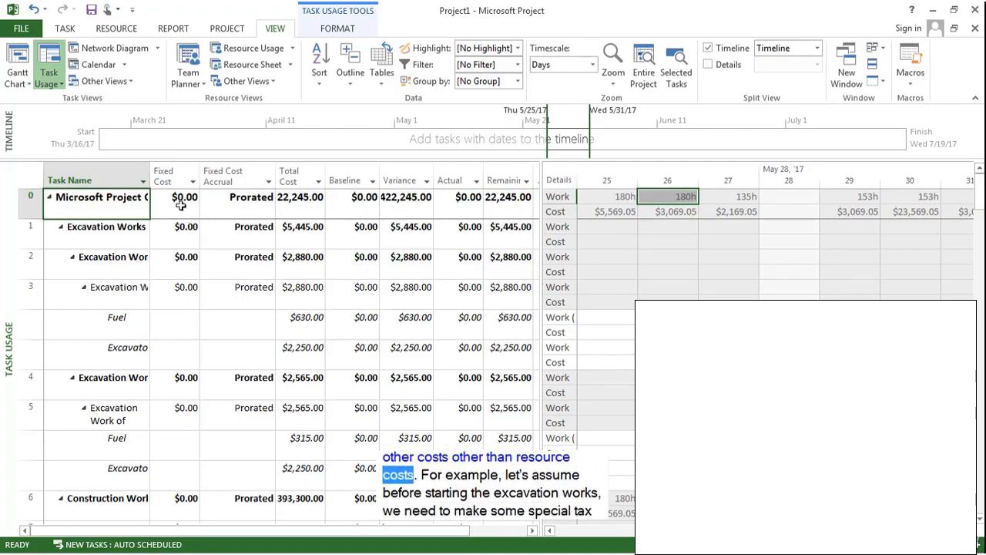
left_click_drag(150, 175, 310, 178)
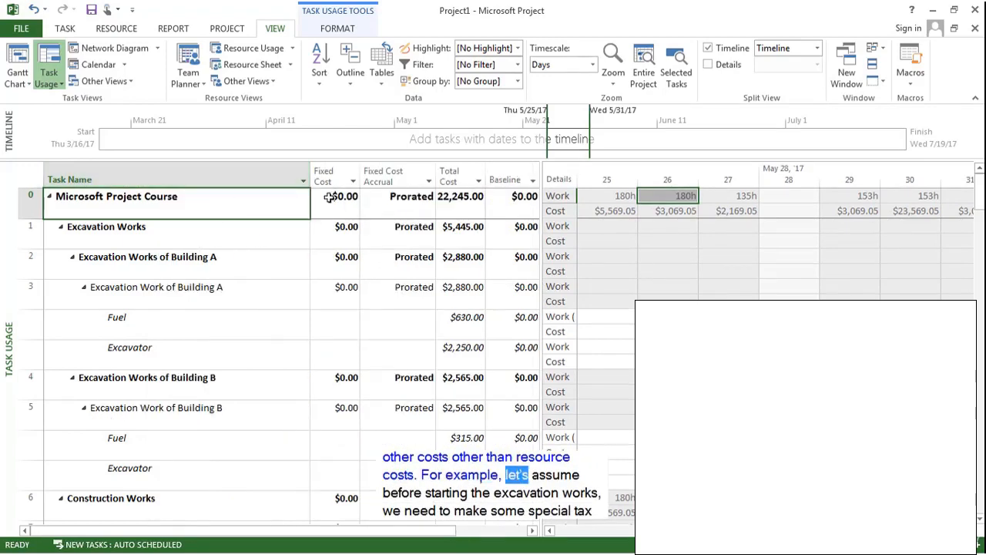
left_click_drag(543, 215, 700, 217)
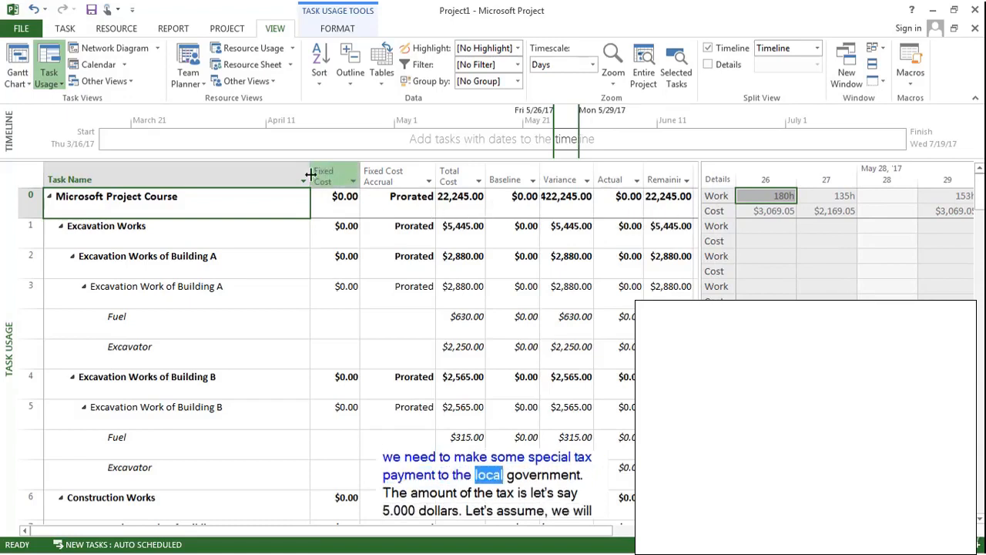
left_click_drag(311, 175, 281, 174)
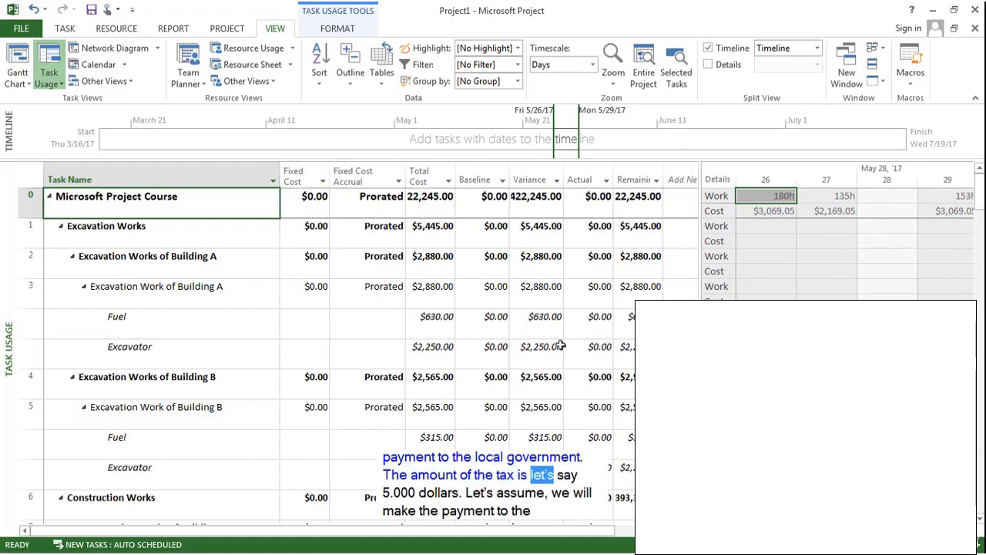
left_click_drag(694, 232, 671, 232)
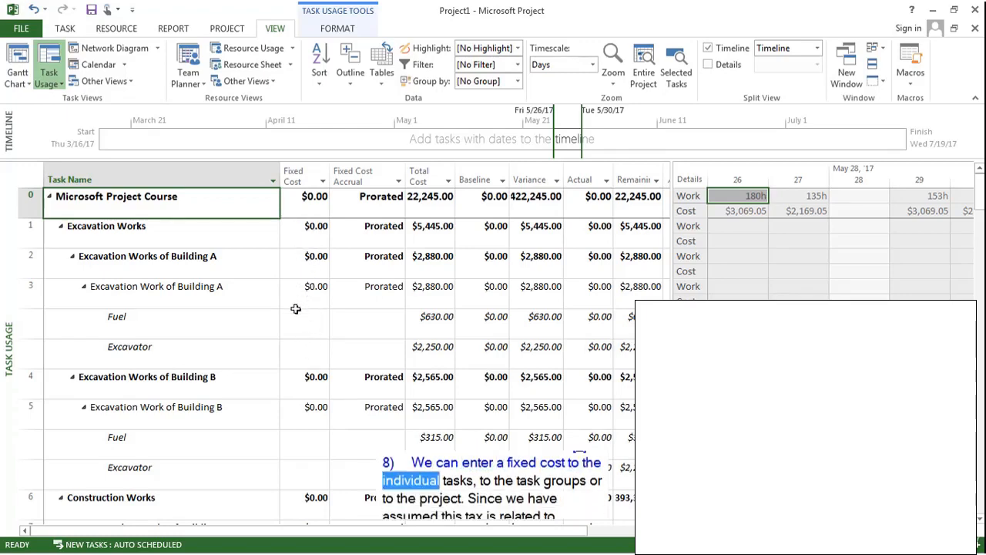
Step: Enter a fixed cost of 5000 for the Excavation Works summary task
left_click_drag(297, 312, 295, 352)
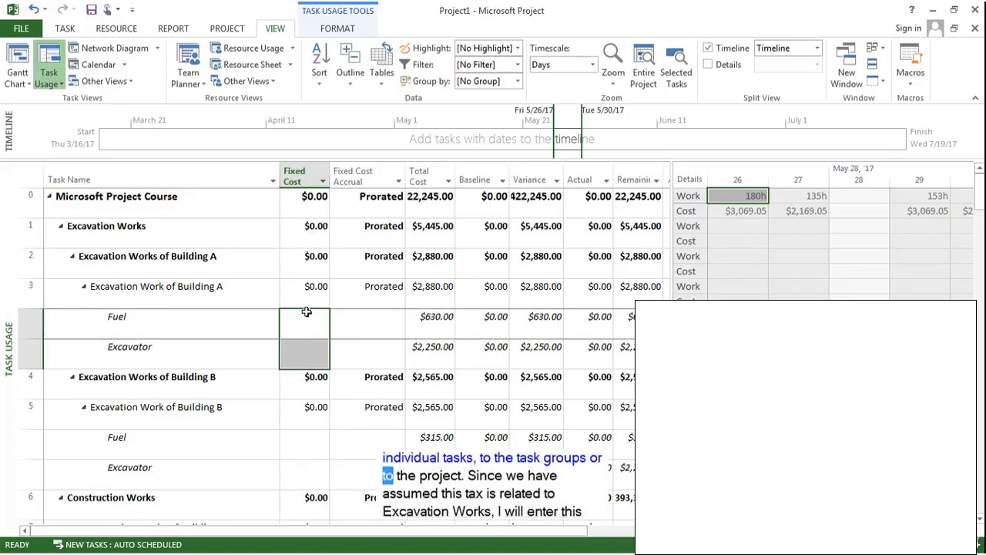
left_click(307, 298)
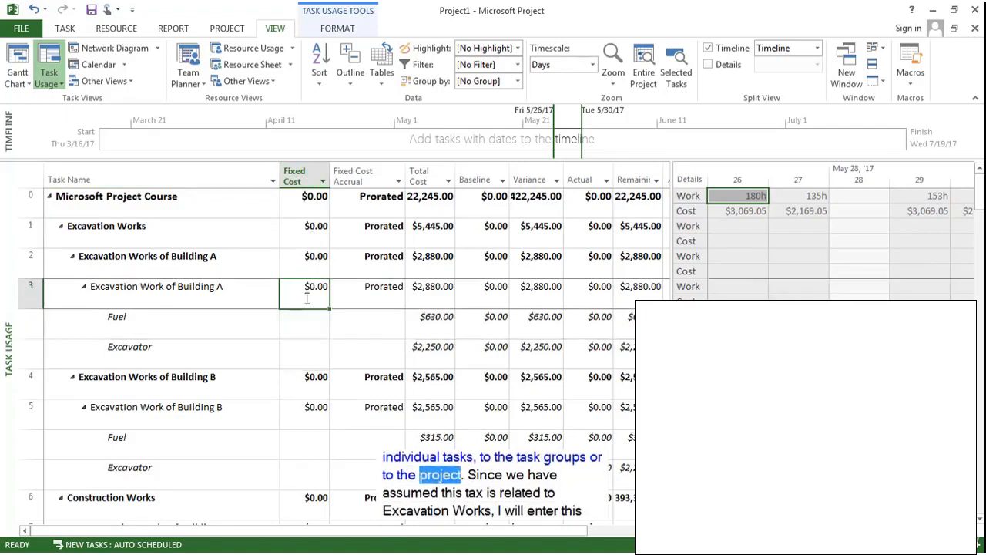
left_click(307, 198)
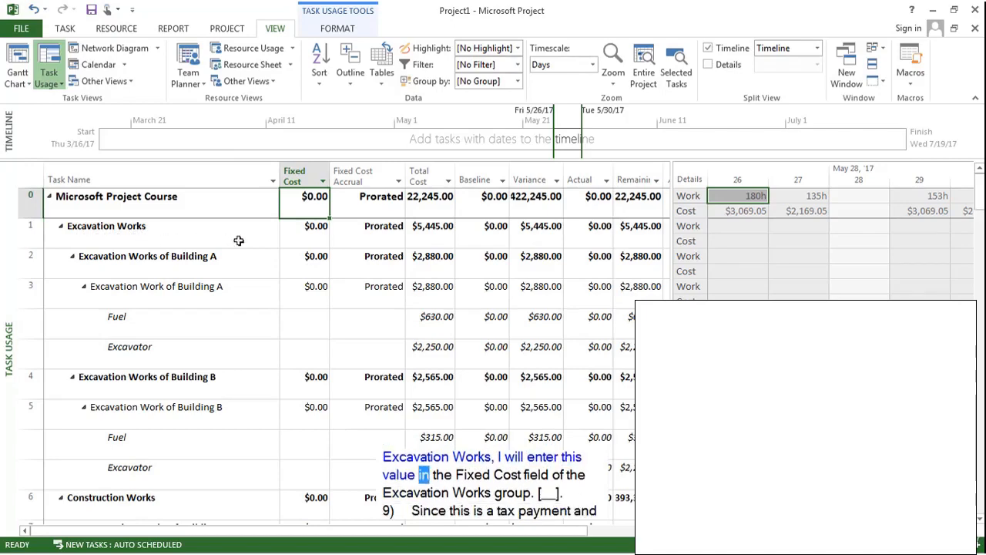
left_click(311, 241)
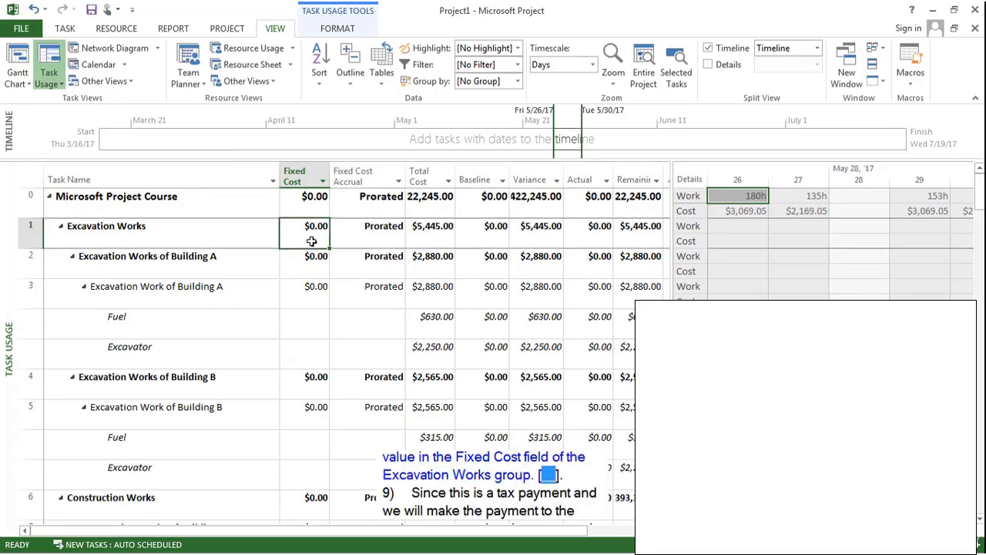
type("50")
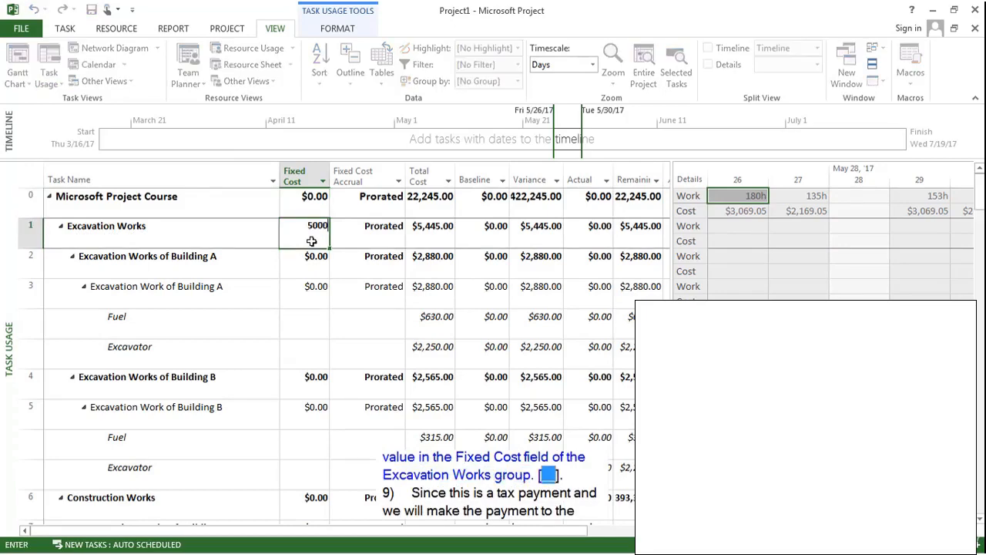
key("Return")
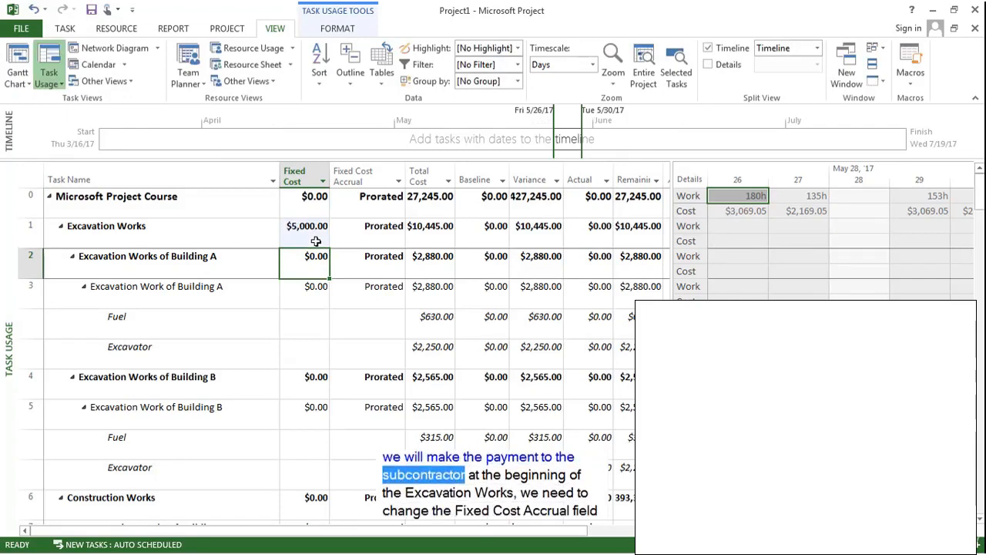
Step: Set the Fixed Cost Accrual of Excavation Works to Start and widen the Total Cost column to fit the full project cost
left_click(386, 242)
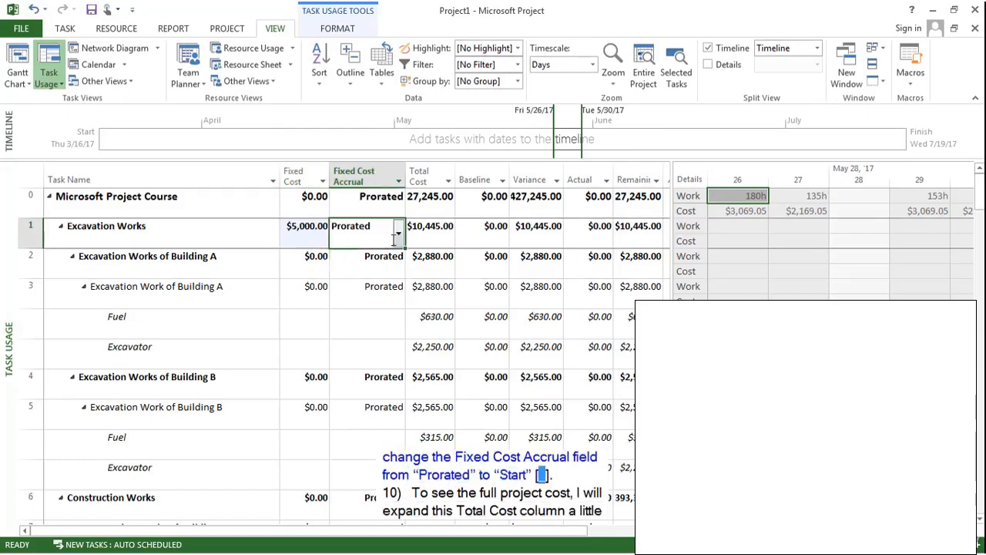
left_click(396, 236)
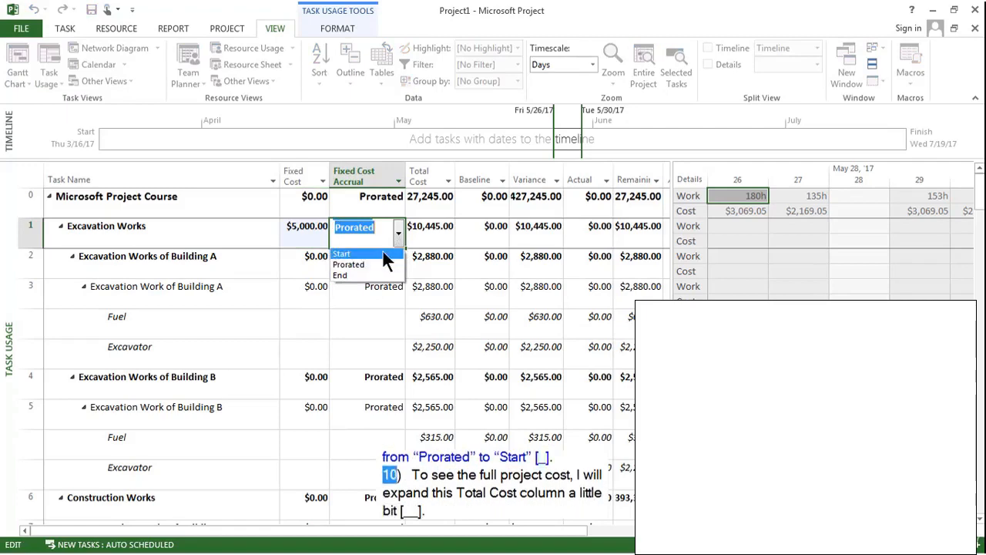
left_click(381, 255)
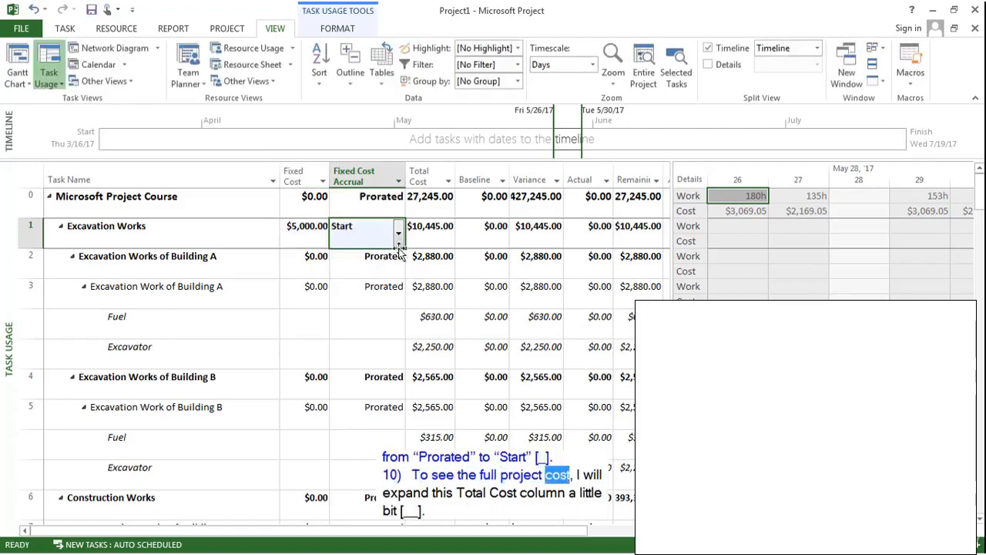
left_click(581, 236)
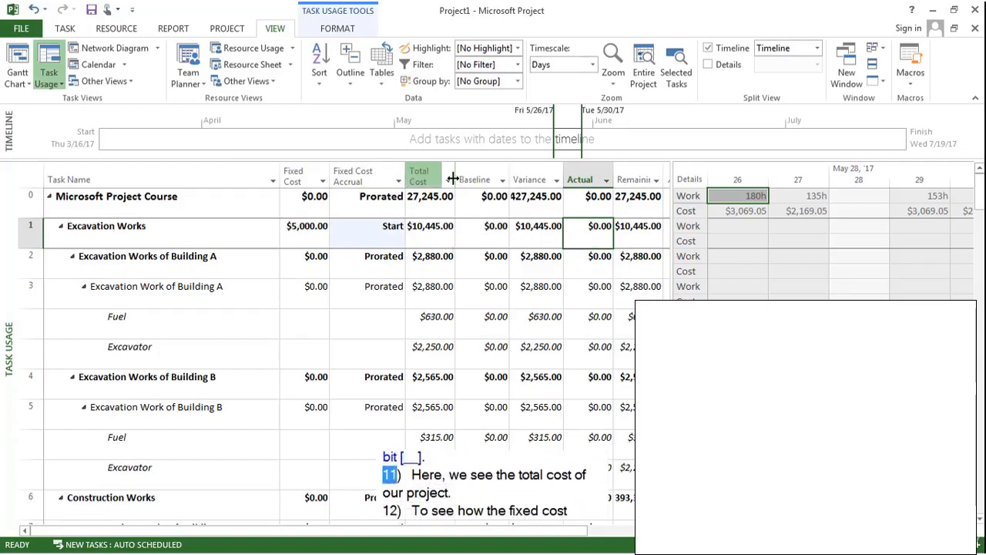
left_click_drag(455, 178, 472, 179)
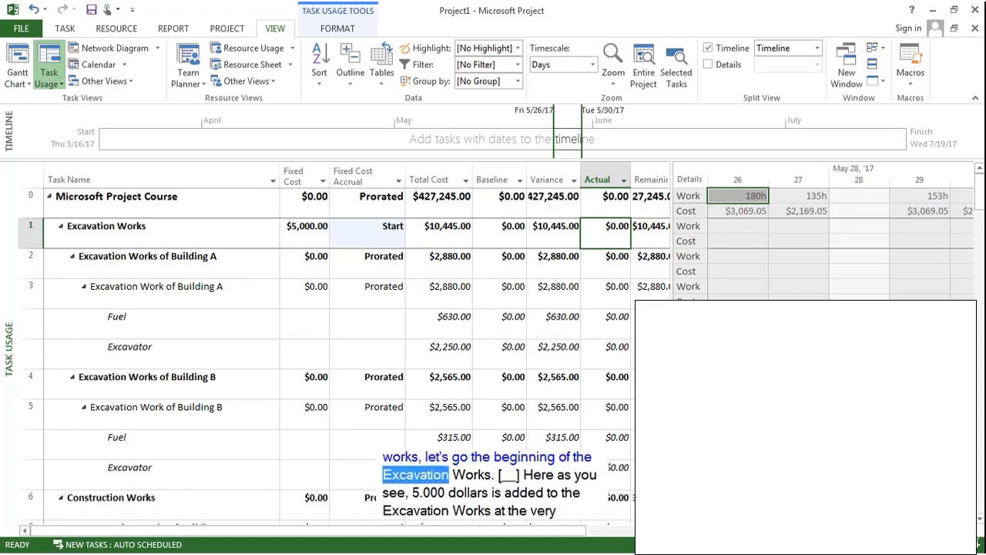
Step: Bring the start of the Excavation Works task into view in the timephased cost grid
key("ctrl+shift+F5")
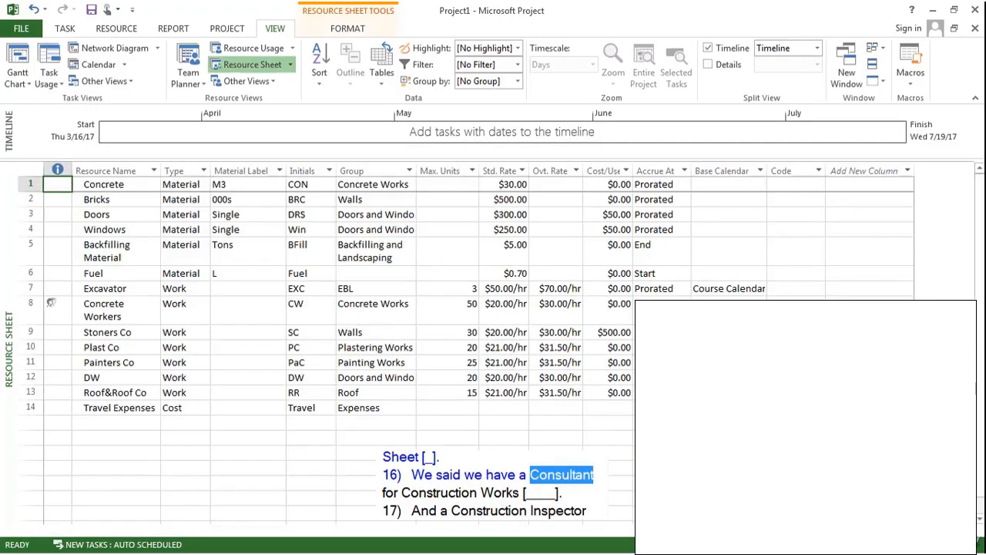
Step: Add a resource named "Consultant for Construction Works" below Travel Expenses in the Resource Sheet
left_click(138, 421)
type("Con")
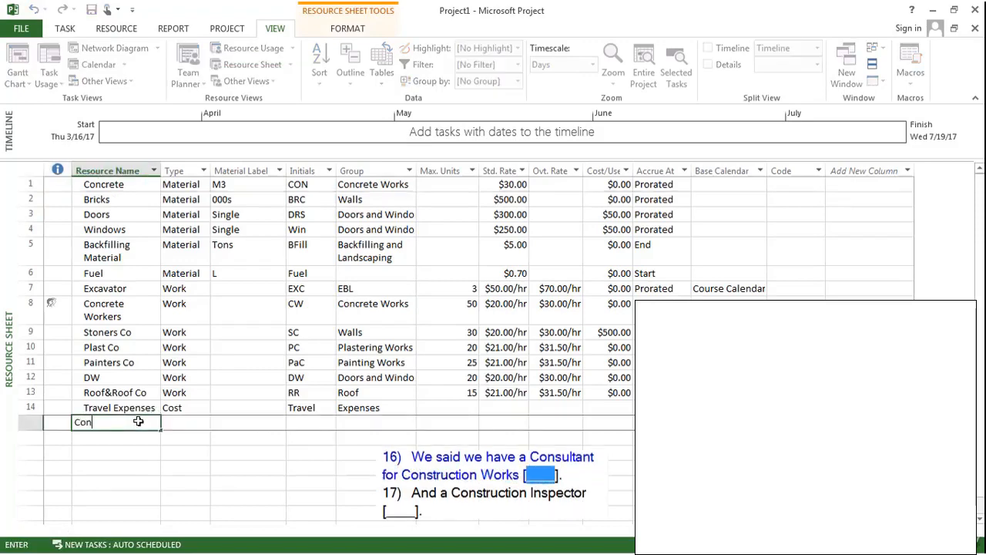
type("sultant for Co")
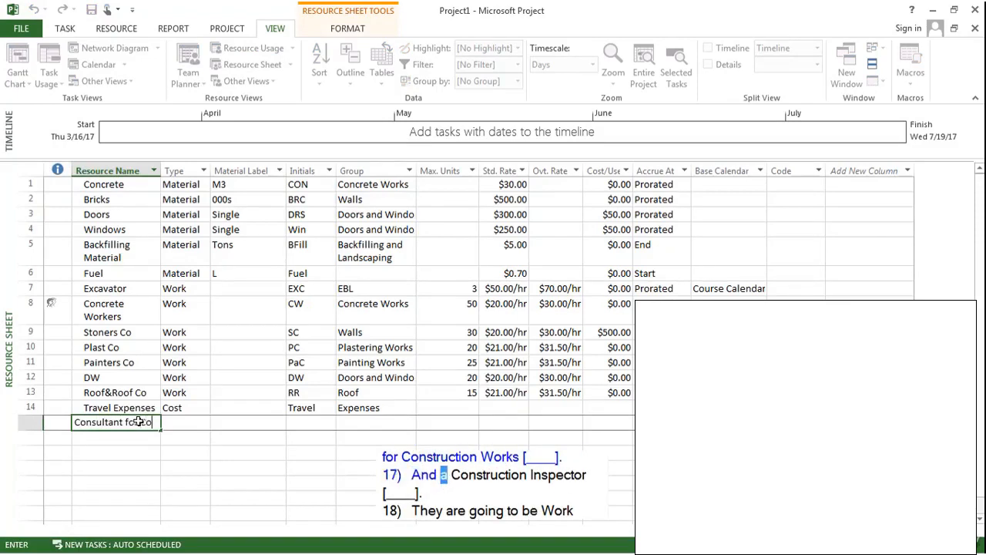
type("nstructio")
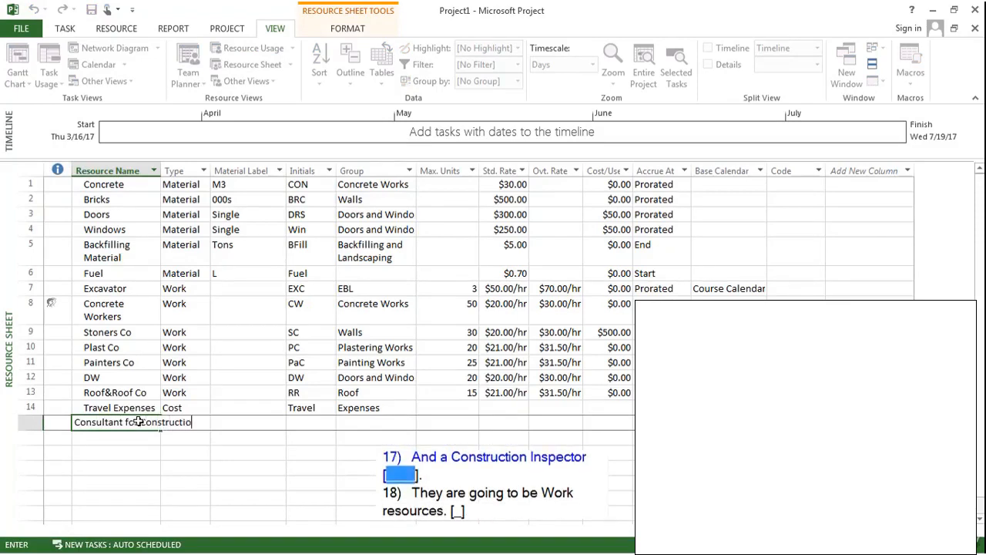
type("n Work")
key("Return")
Step: Add a resource named "construction Inspector" in the row below the consultant
type("co")
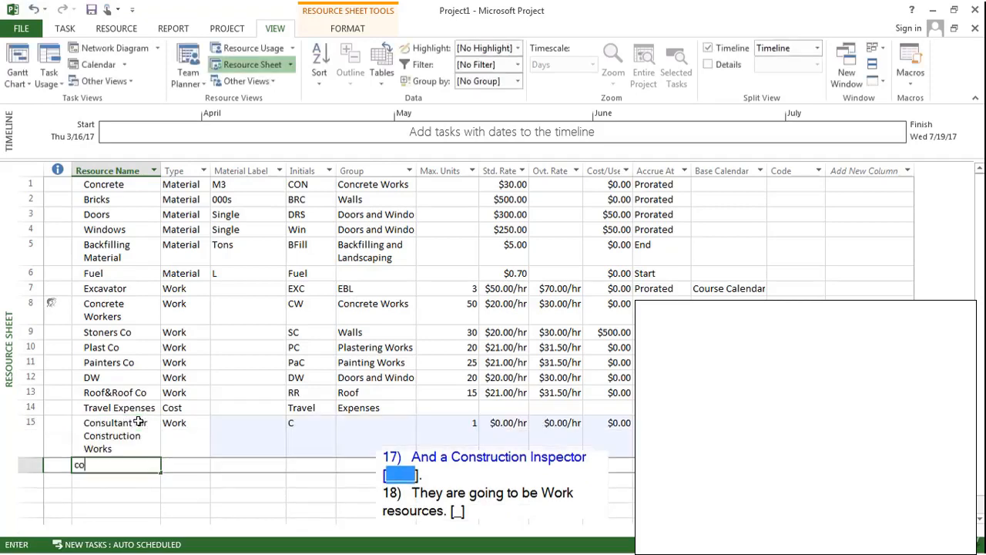
type("nstruction ")
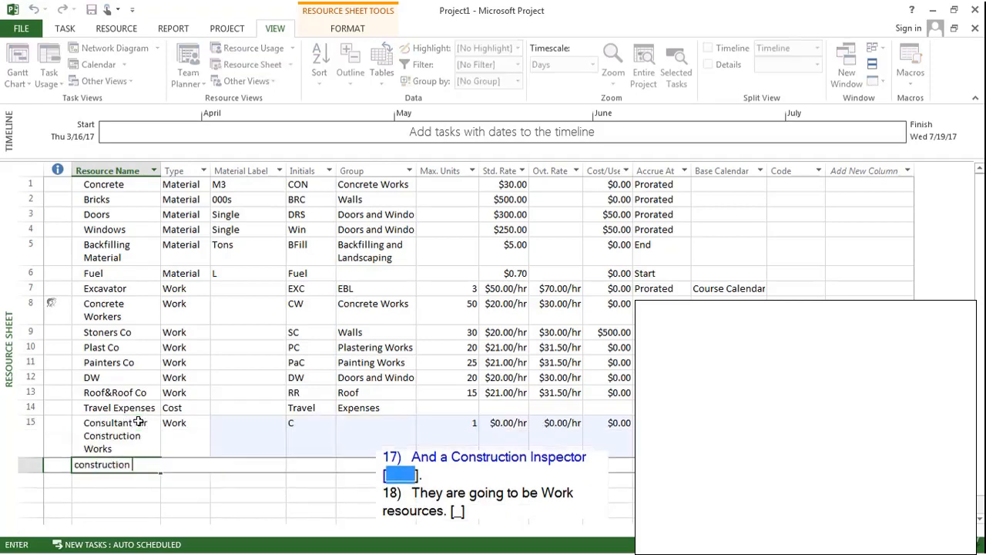
type("Inspector")
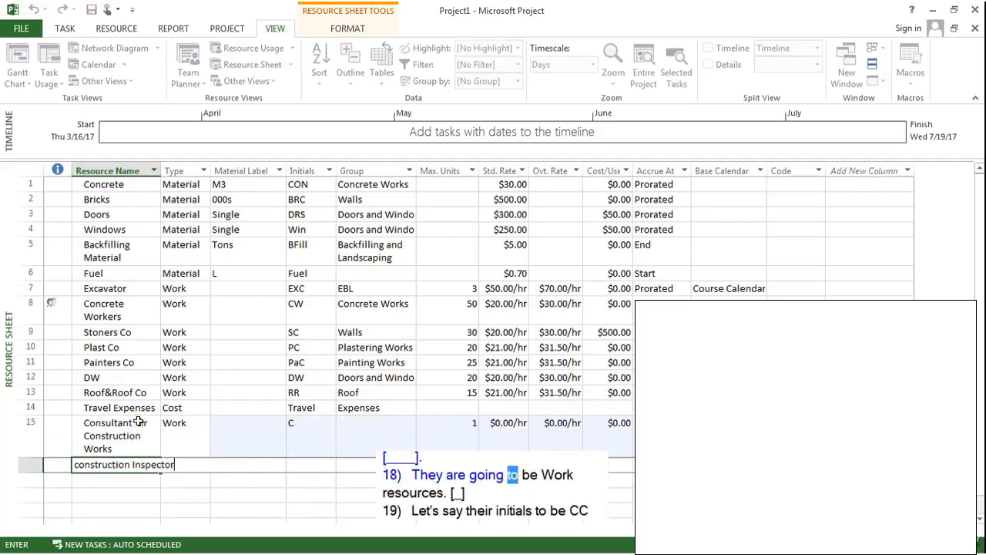
left_click(208, 443)
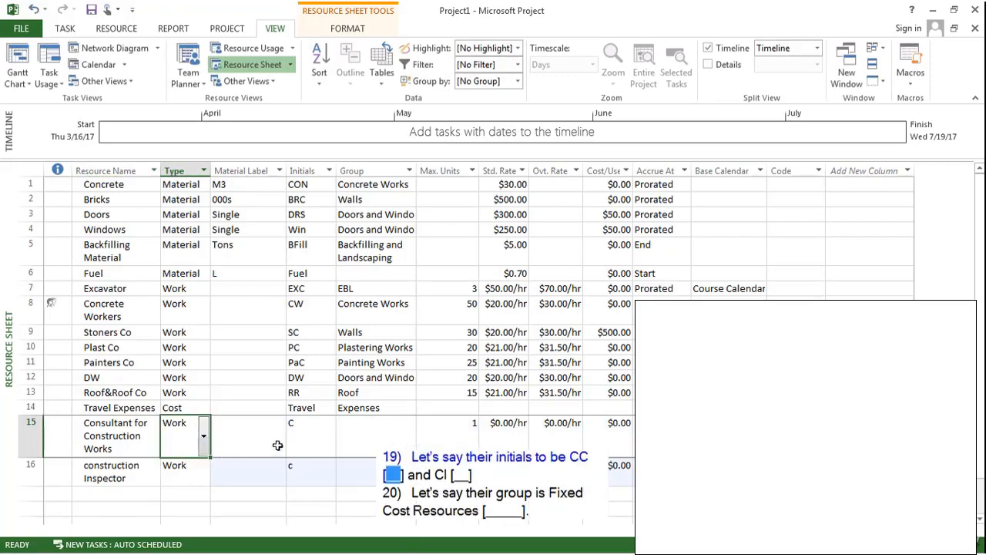
Step: Set the initials of the consultant resource to CC and of the inspector resource to CI
left_click(310, 442)
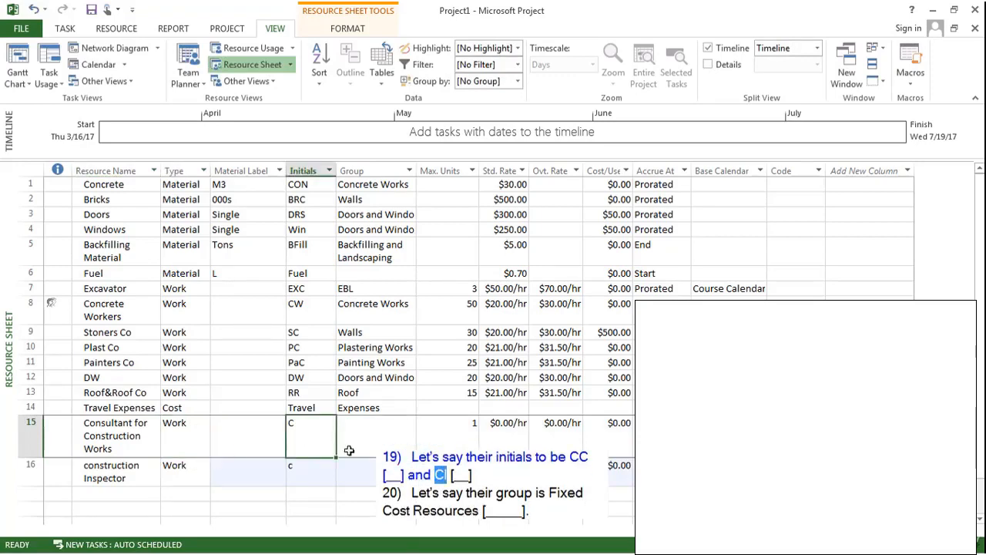
type("CC")
key("Return")
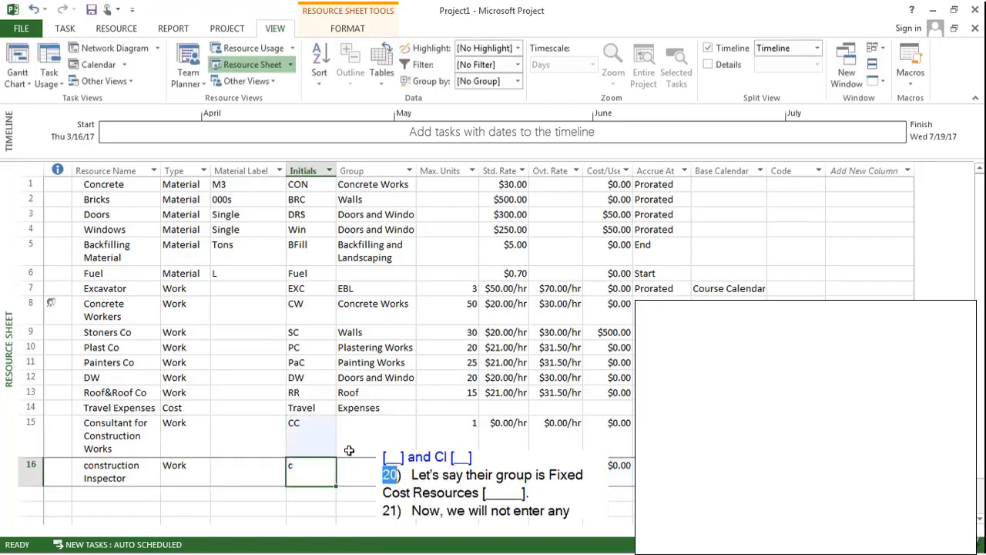
type("CI")
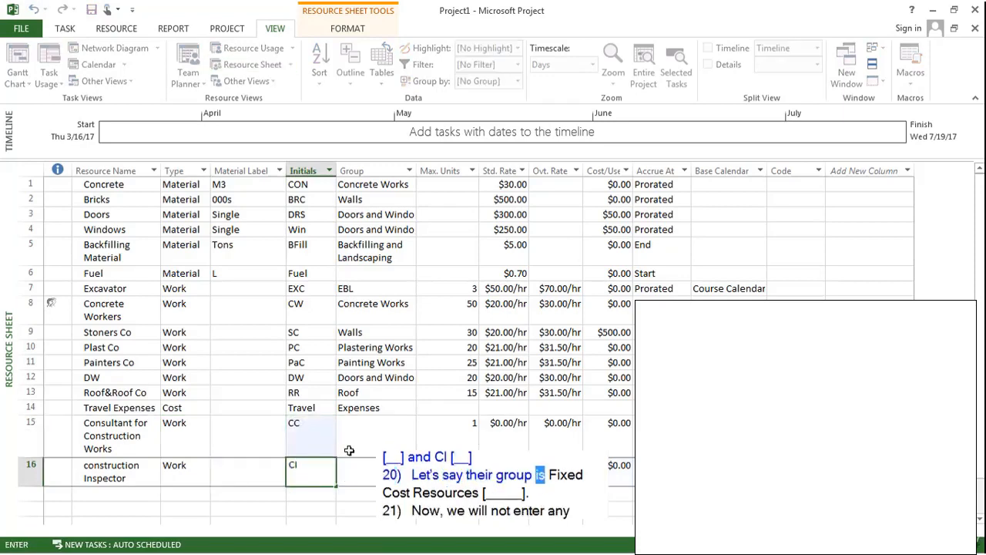
Step: Enter "Fixed Cost Resources" as the group for both the consultant and the inspector
left_click(377, 441)
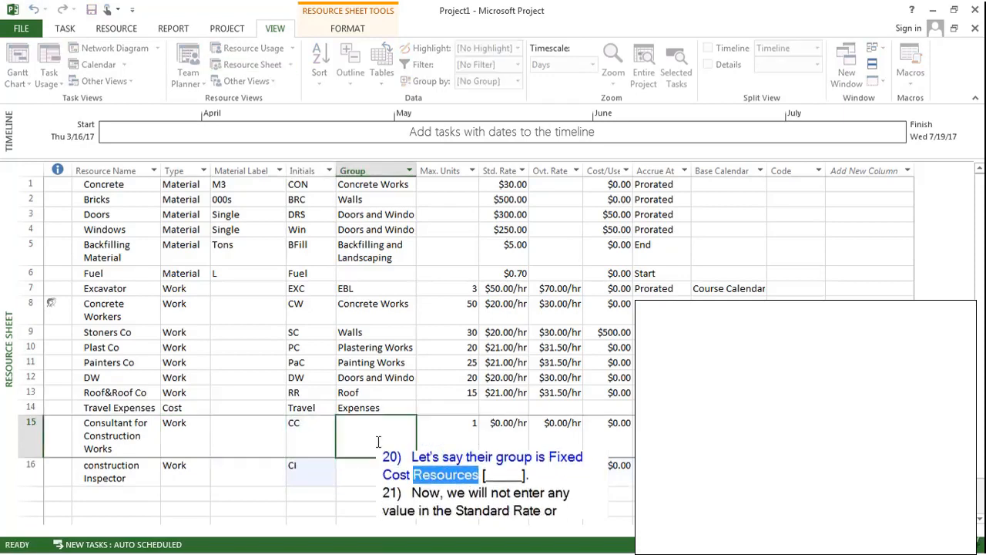
type("Fixed Cost")
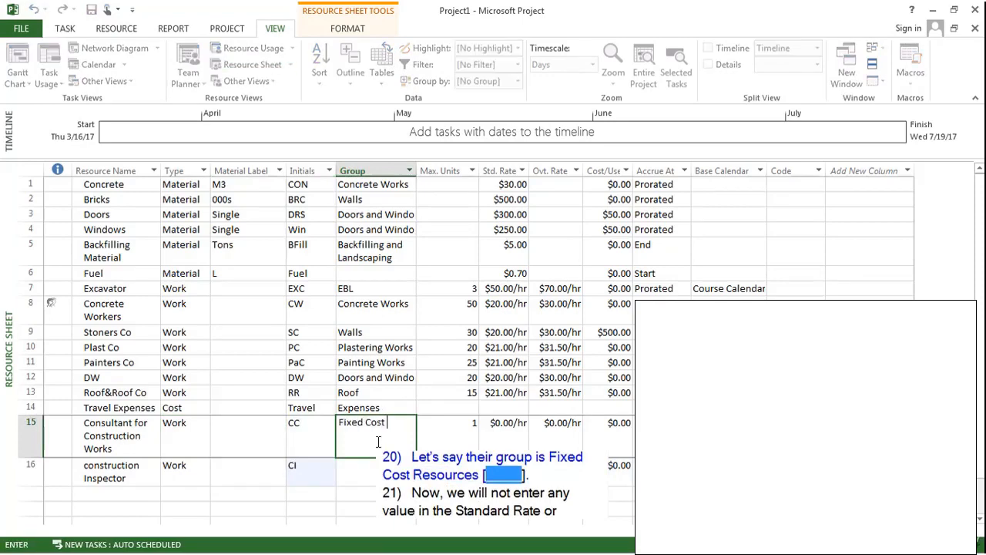
type(" Resources")
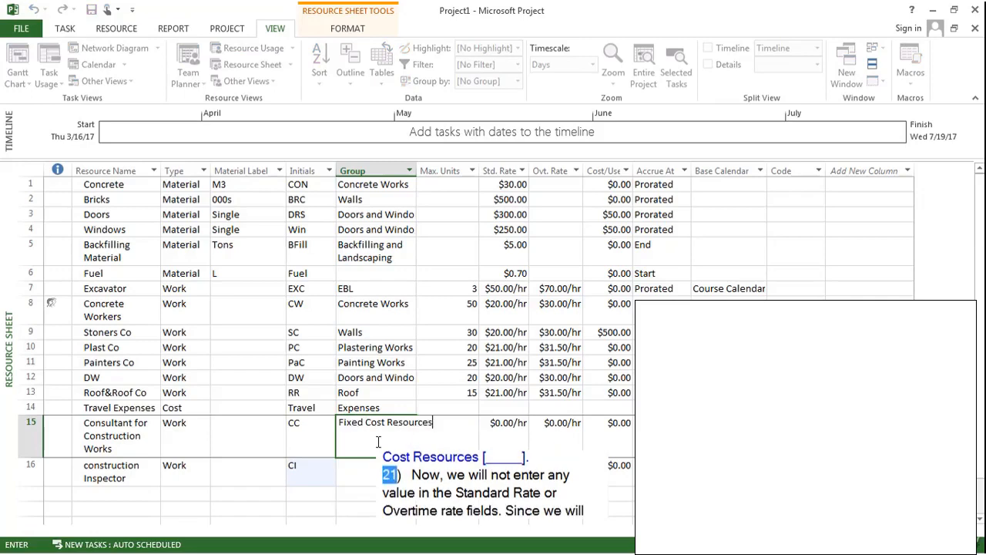
key("Return")
type("Fixed Cost Resources")
key("Return")
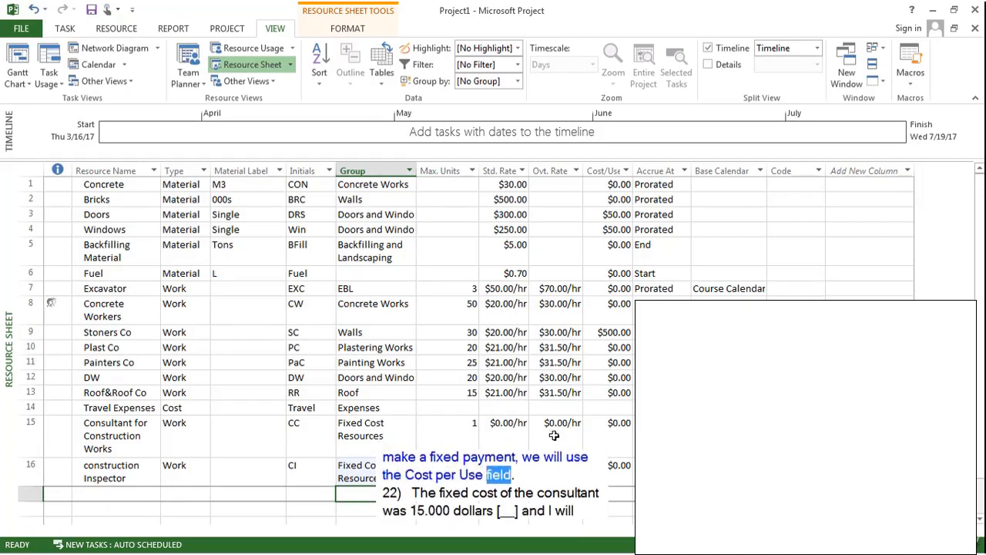
Step: Set the consultant's cost per use to 15000 and its Accrue At value to End
left_click(602, 440)
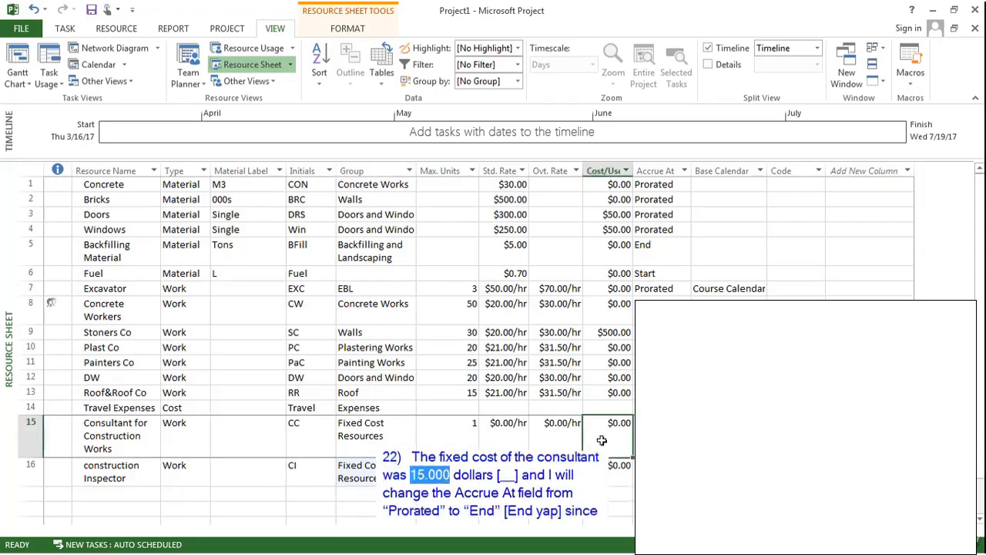
type("15000")
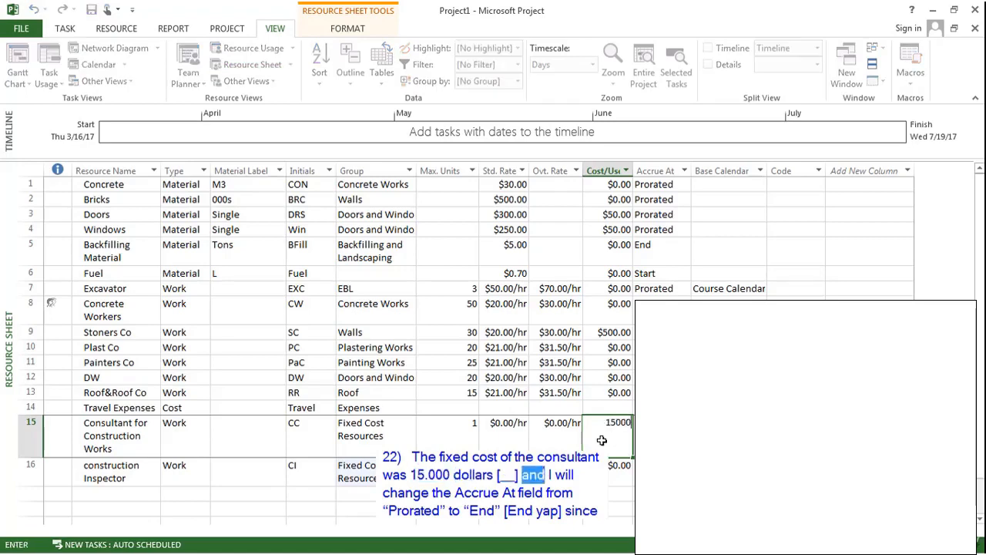
key("Return")
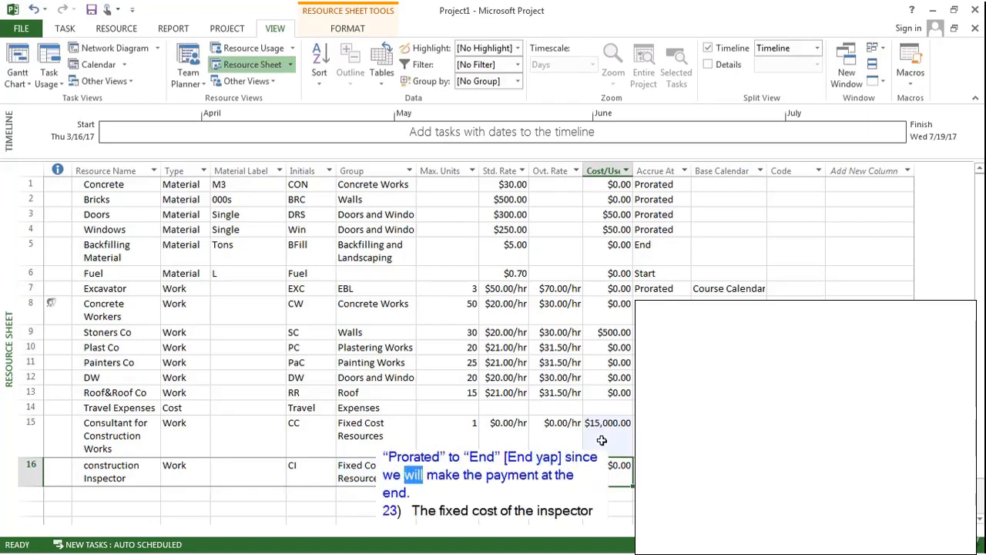
left_click(662, 436)
left_click(661, 435)
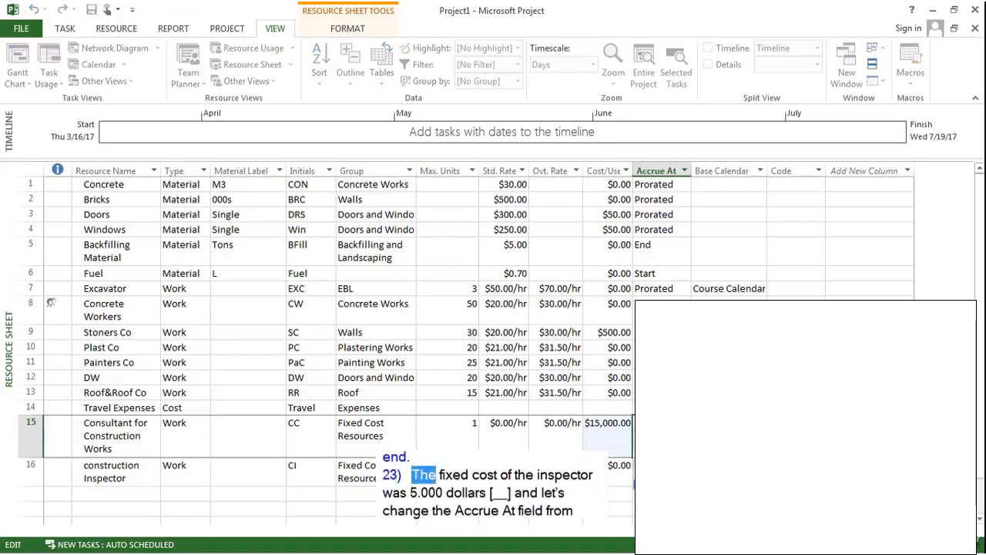
key("Return")
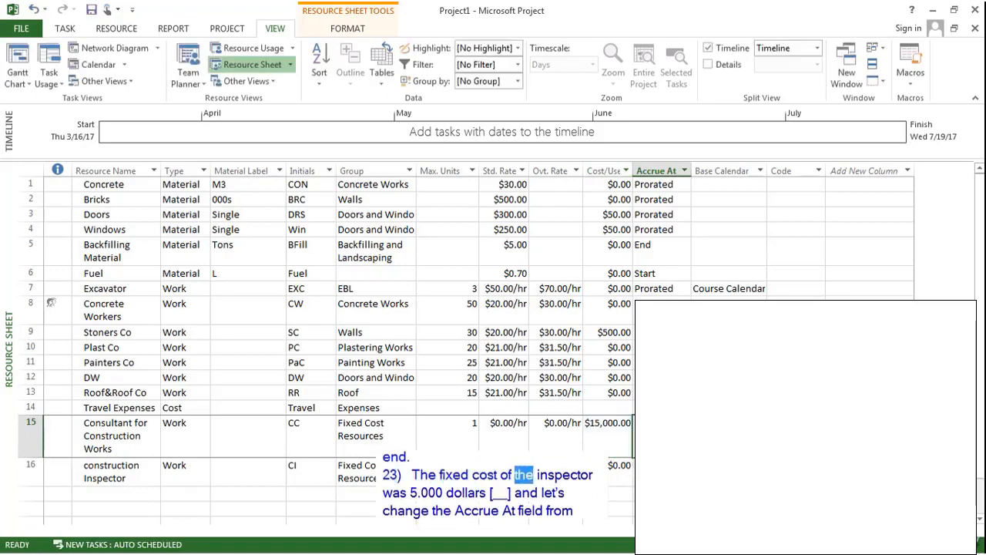
Step: Set the inspector's cost per use to 5000 and its Accrue At value to Start
left_click(616, 469)
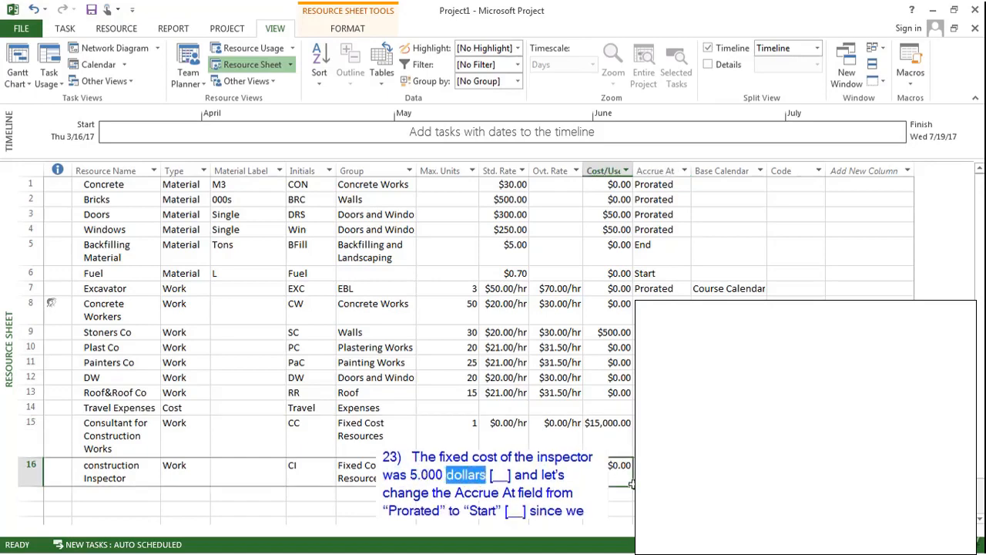
type("5000")
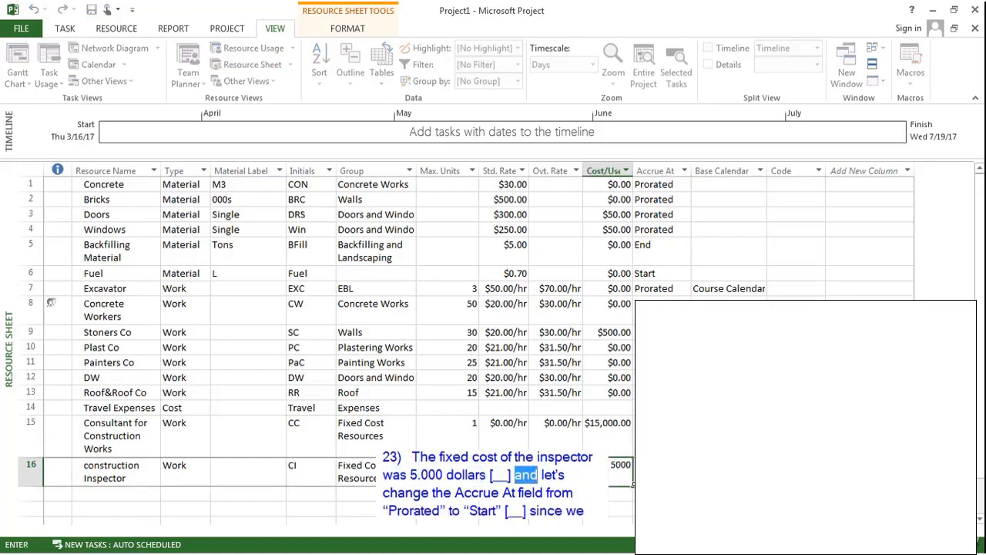
key("Tab")
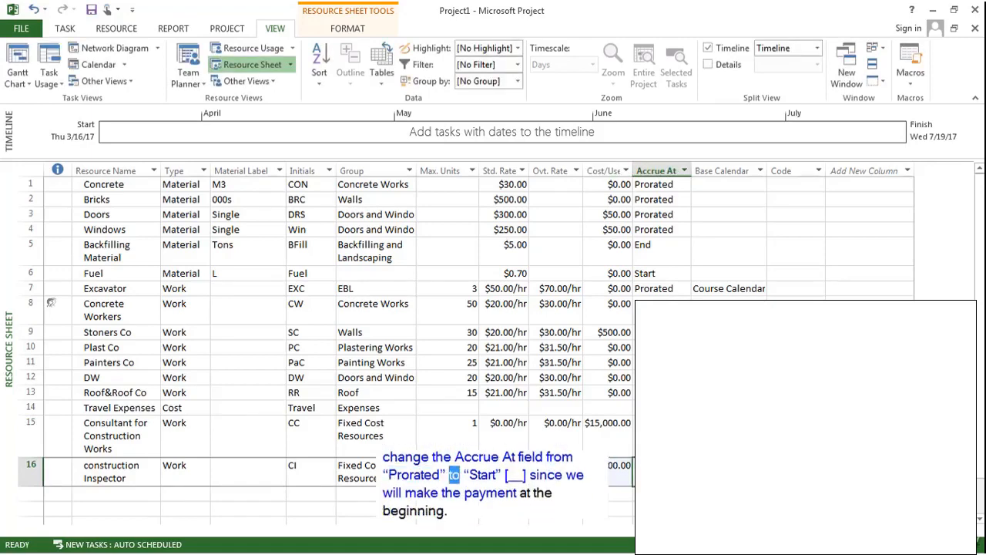
key("F2")
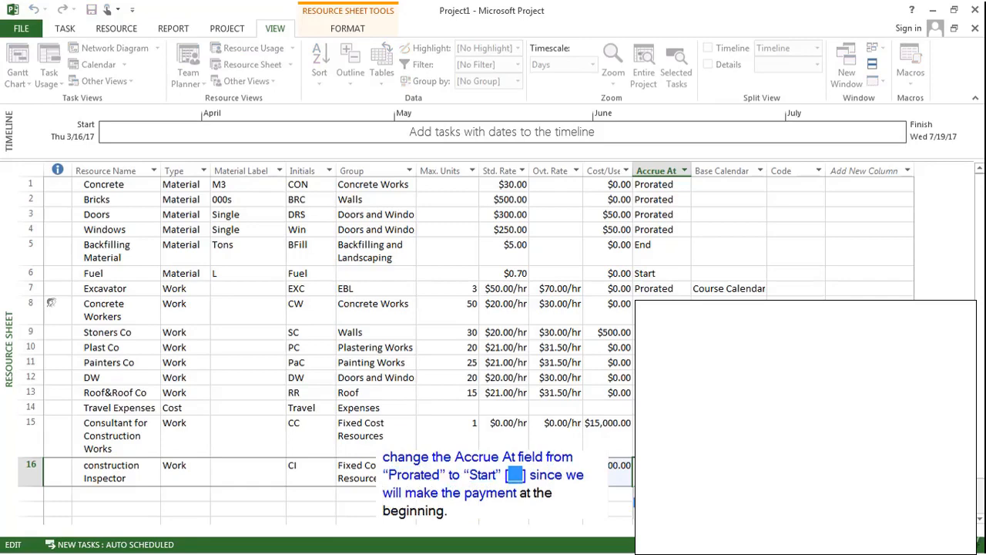
key("Return")
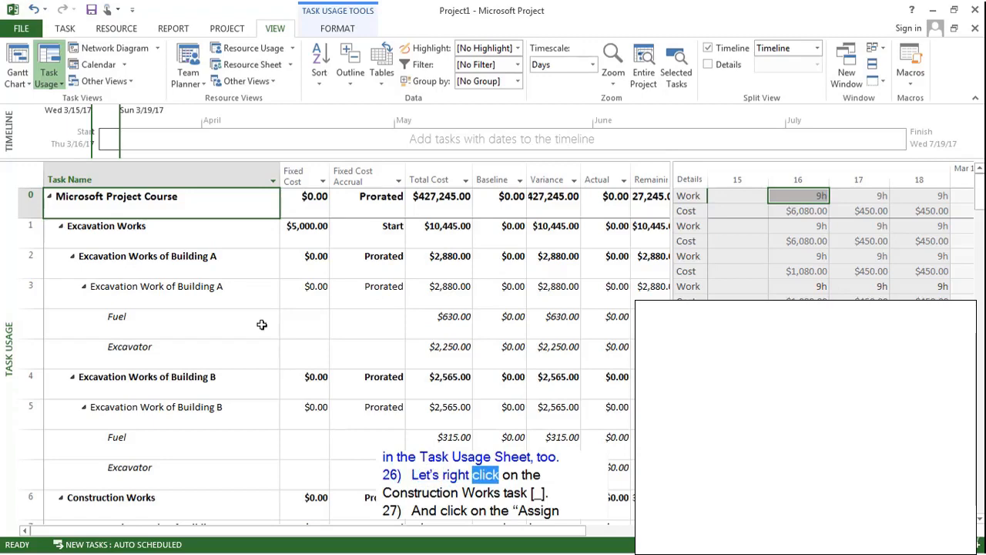
Step: Assign 1 unit each of the construction inspector and the consultant to the Construction Works summary task in Task Usage
scroll(262, 325, "down", 3)
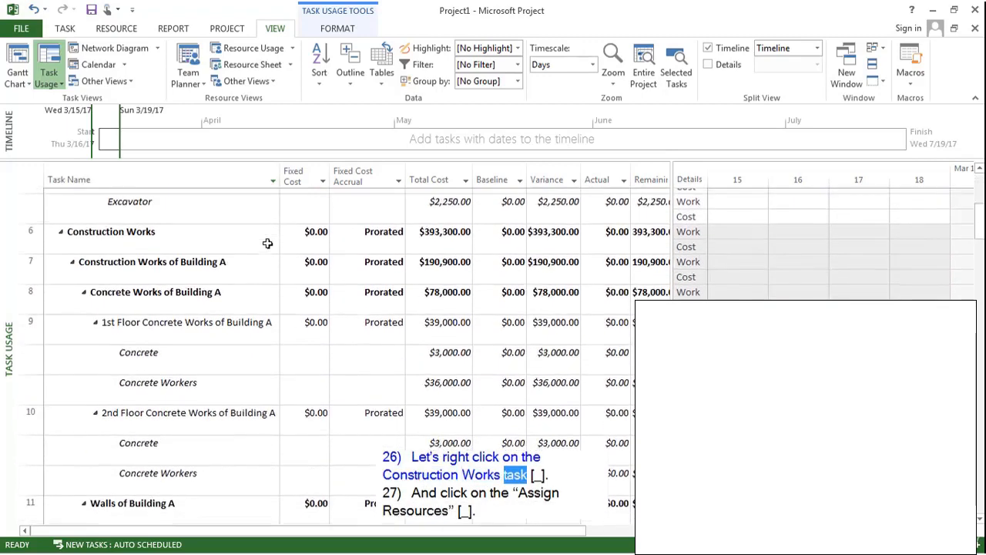
right_click(206, 237)
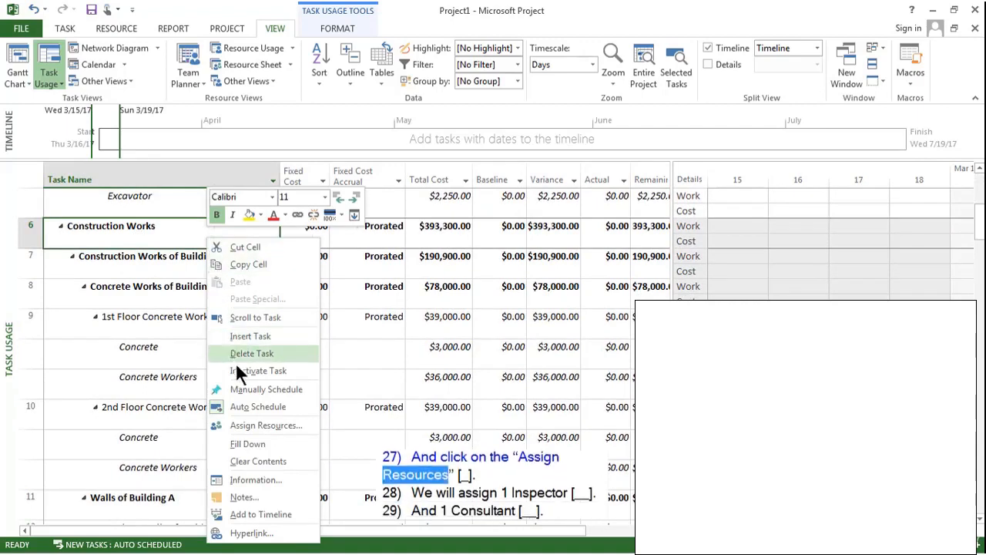
left_click(253, 430)
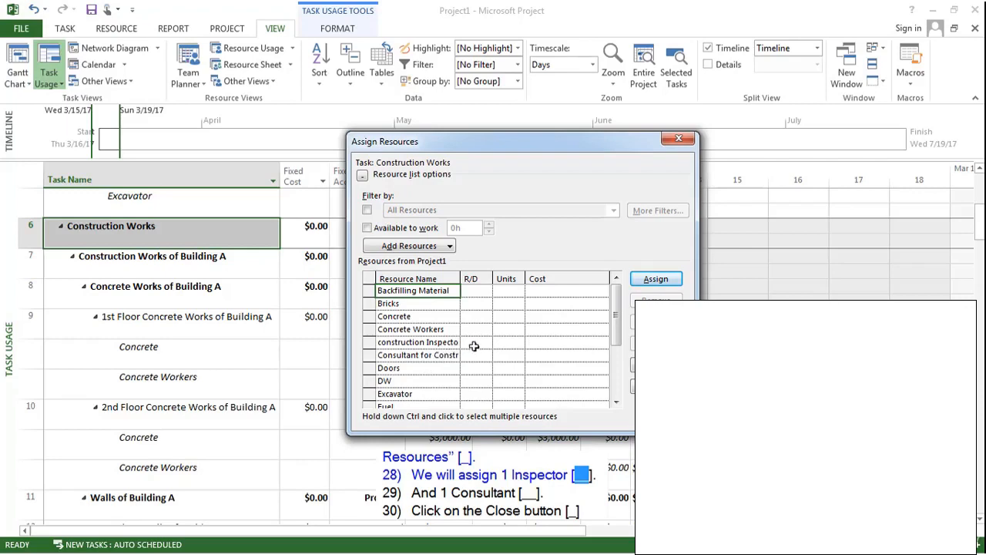
left_click(519, 342)
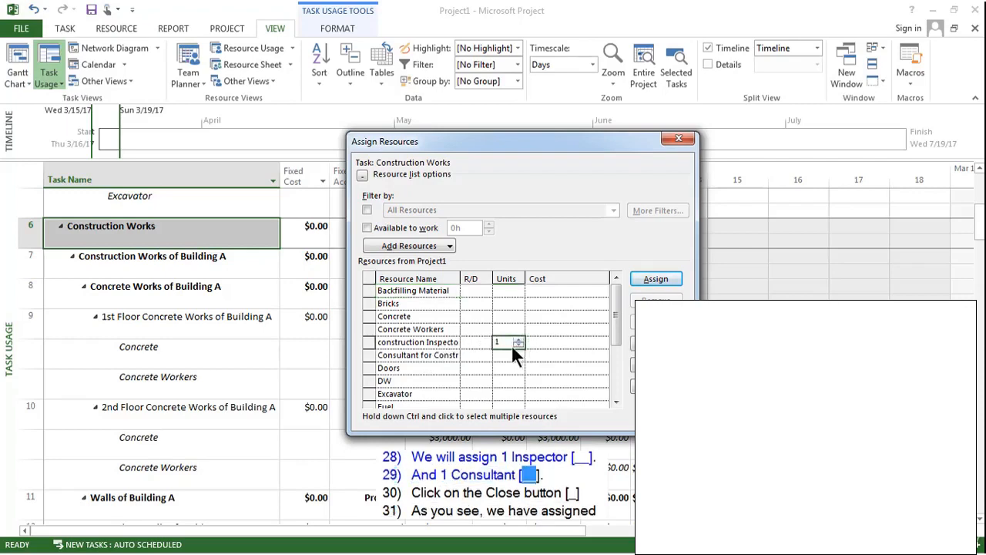
left_click(508, 355)
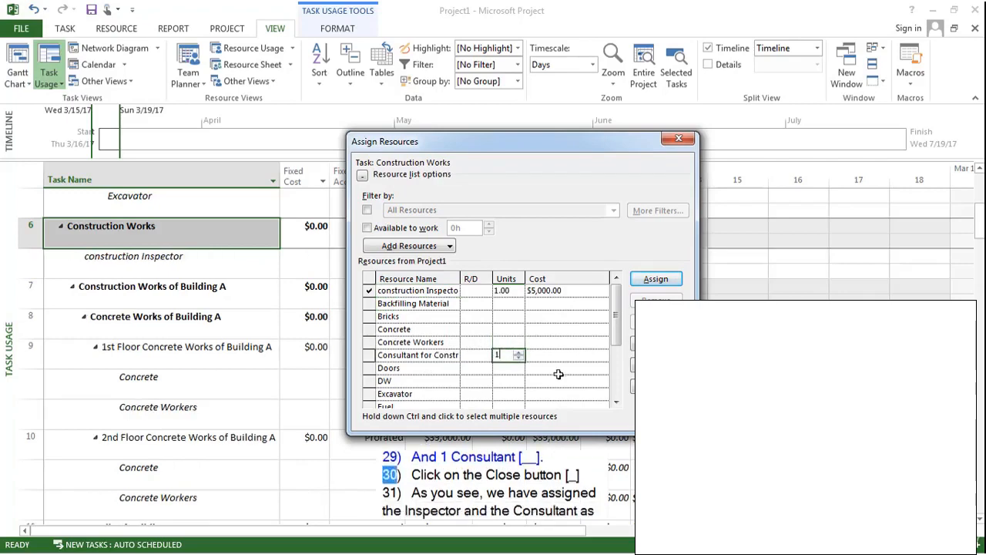
key("Return")
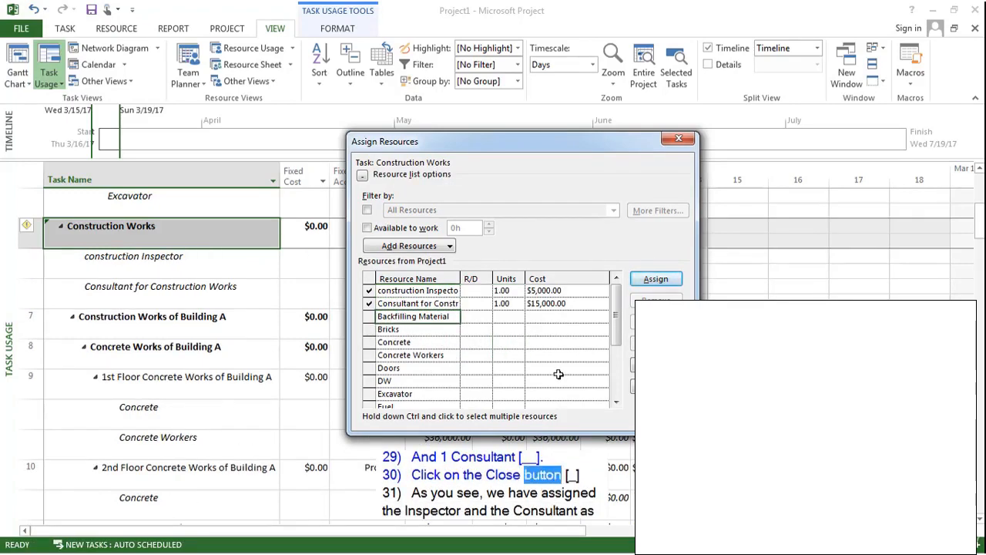
left_click(678, 139)
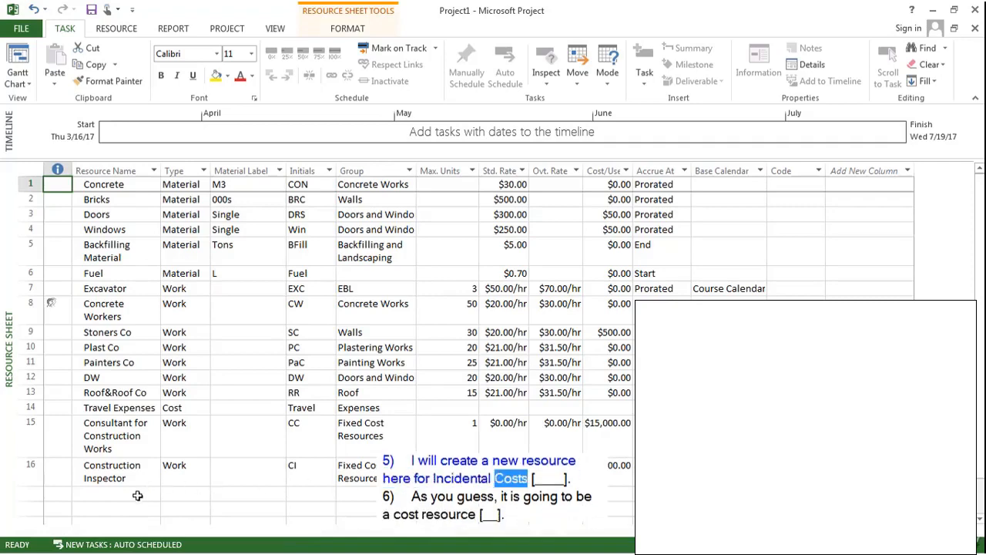
Step: Add a resource named "Incidental Costs" below the Construction Inspector and set its type to Cost
scroll(139, 385, "down", 4)
left_click(137, 288)
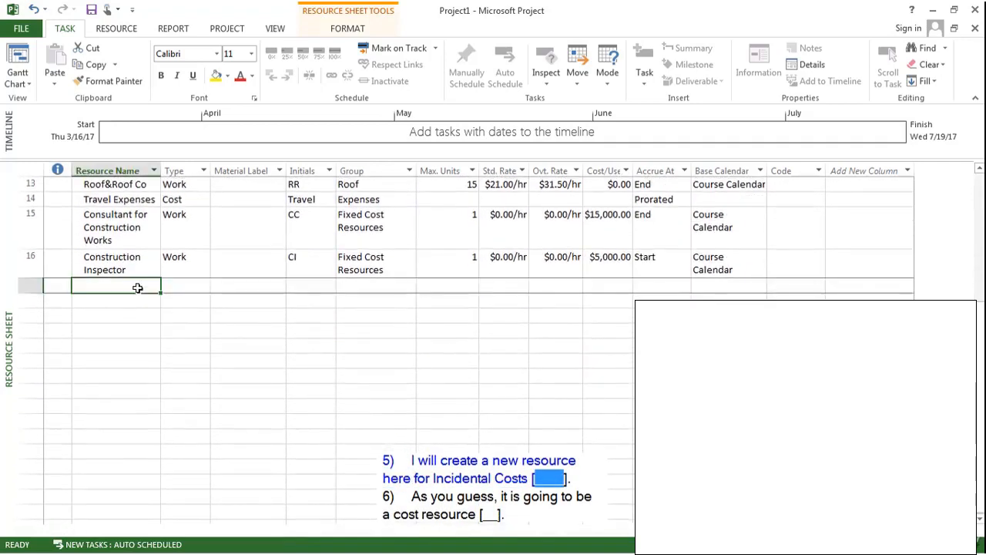
type("Inci")
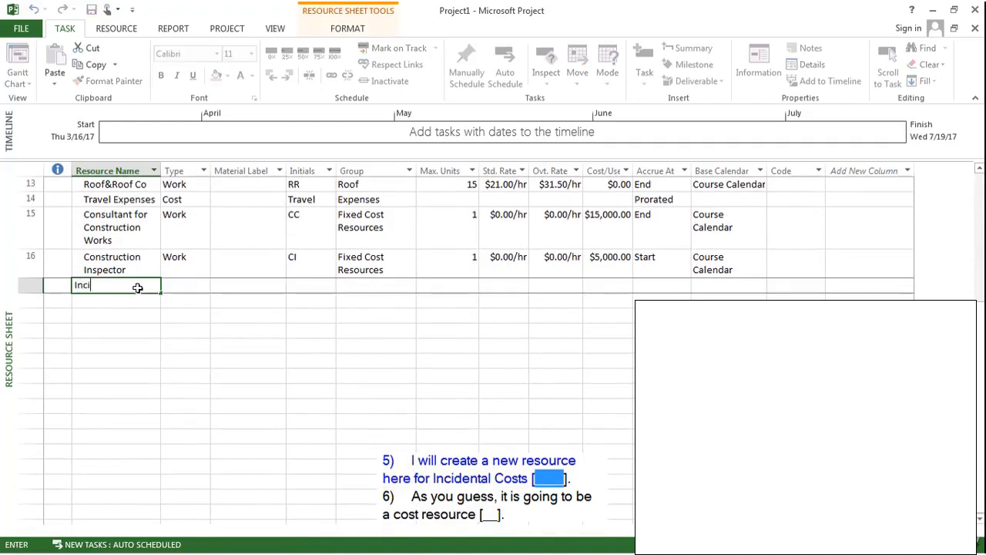
type("dental Cos")
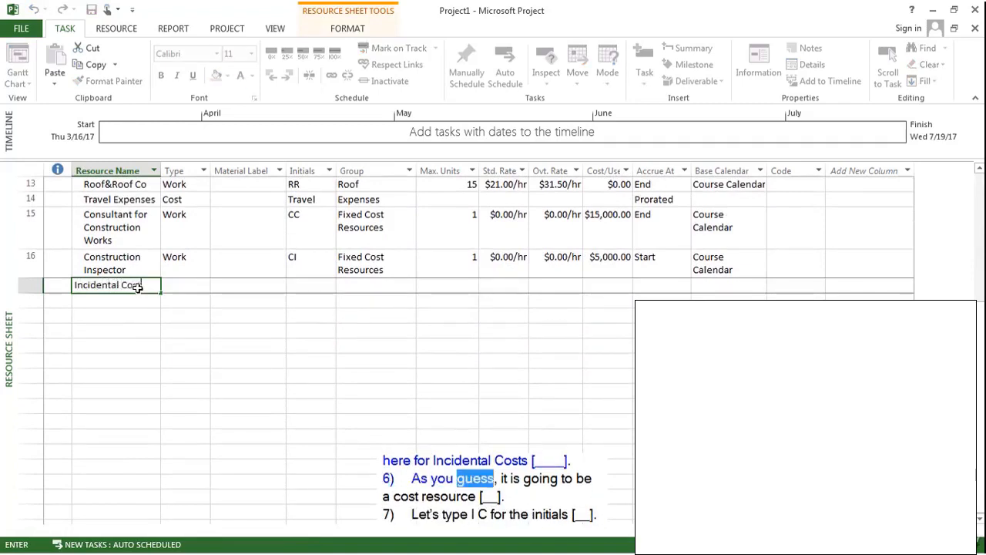
type("ts")
key("Return")
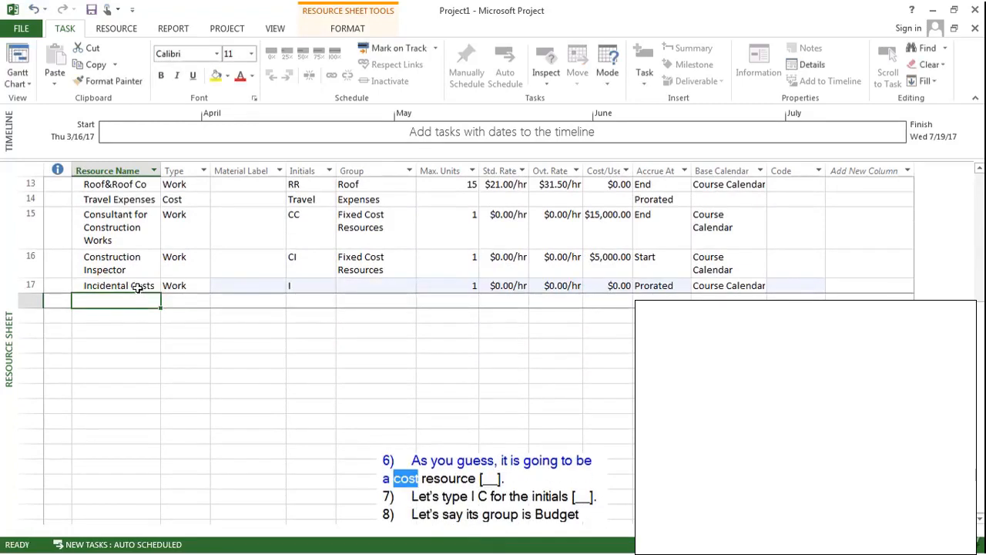
left_click(167, 285)
left_click(203, 285)
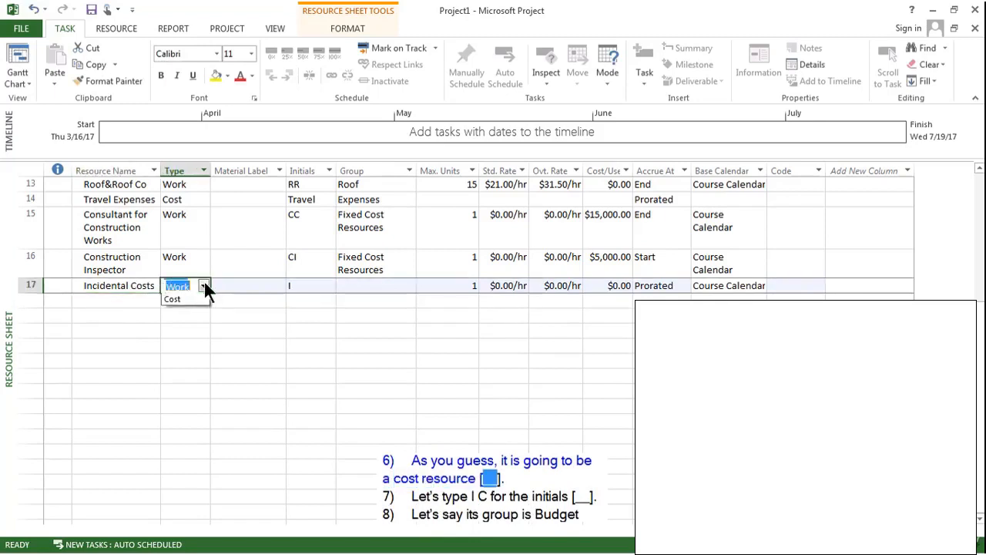
left_click(189, 320)
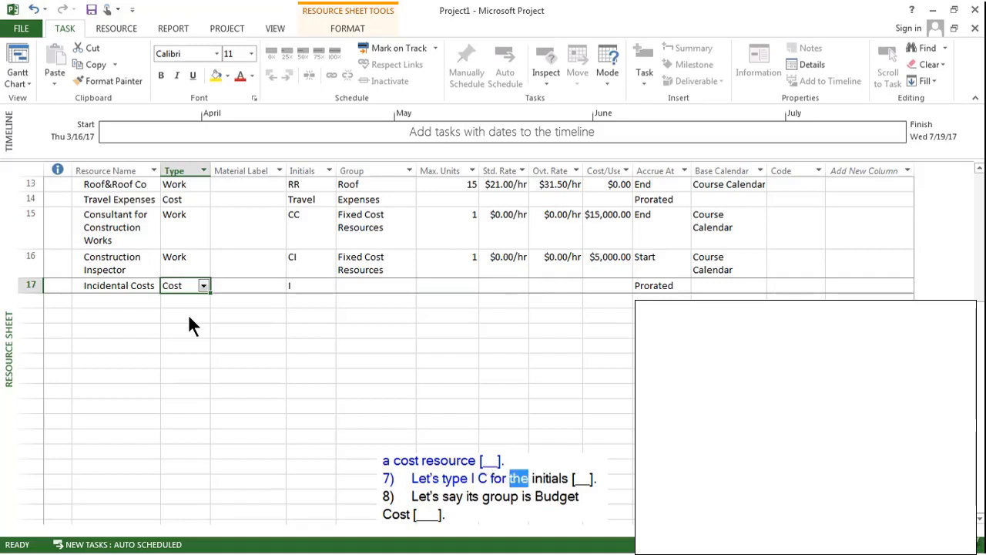
Step: Enter IC as the initials and "Budget Cost" as the group for the Incidental Costs resource
left_click(302, 286)
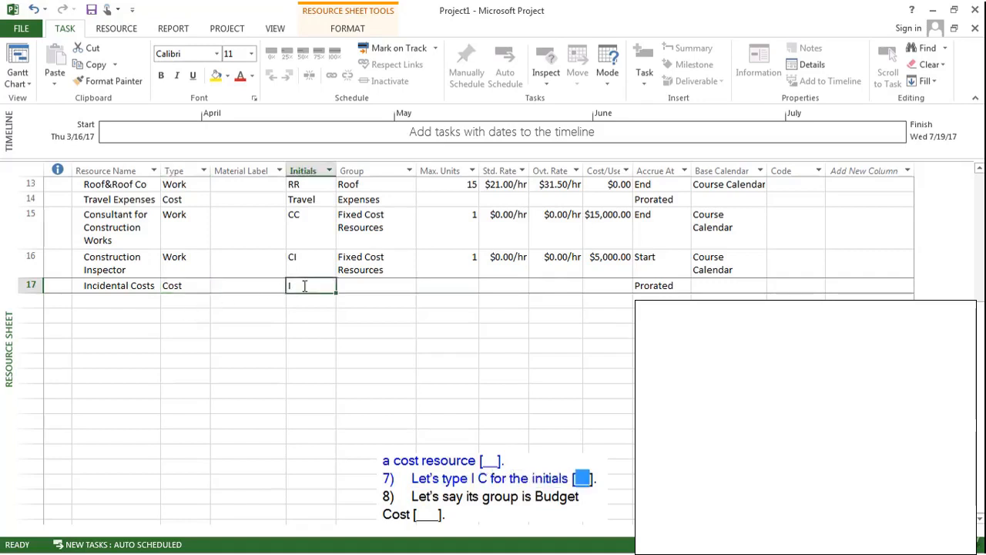
type("IC")
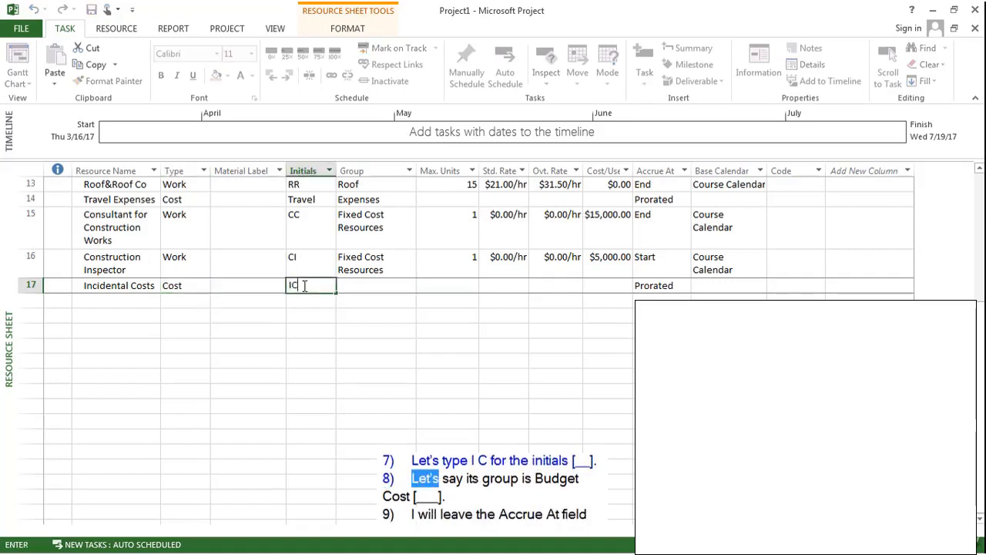
left_click(371, 285)
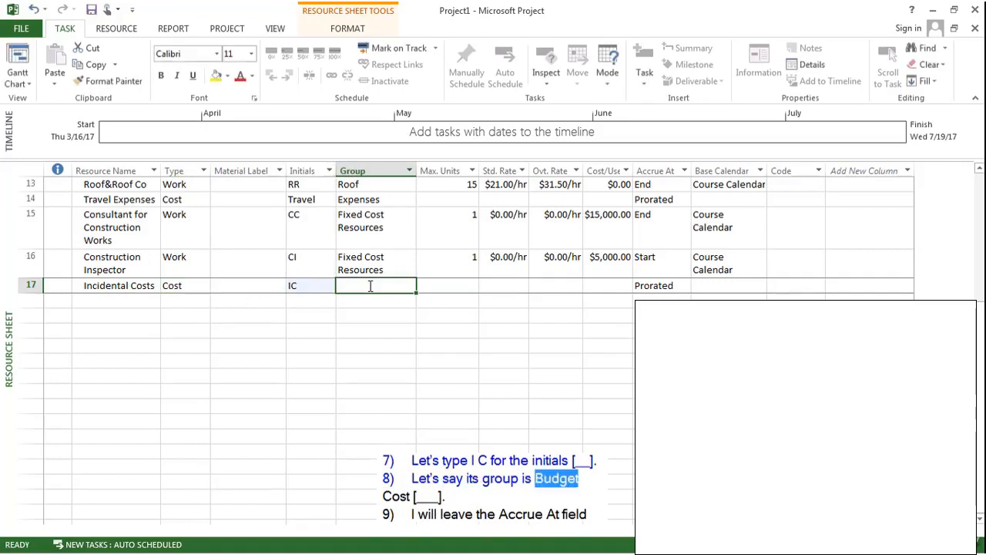
type("Budget Cost")
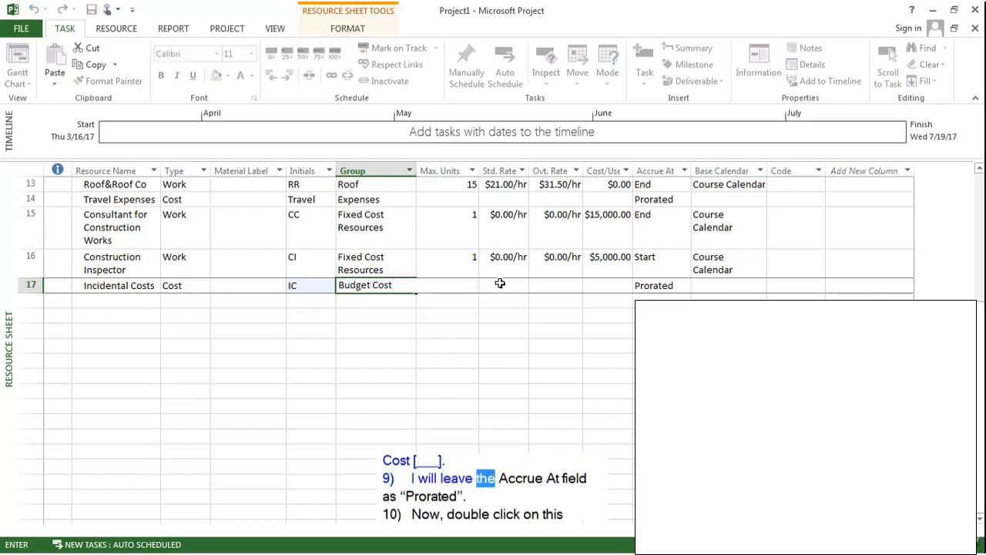
left_click(539, 285)
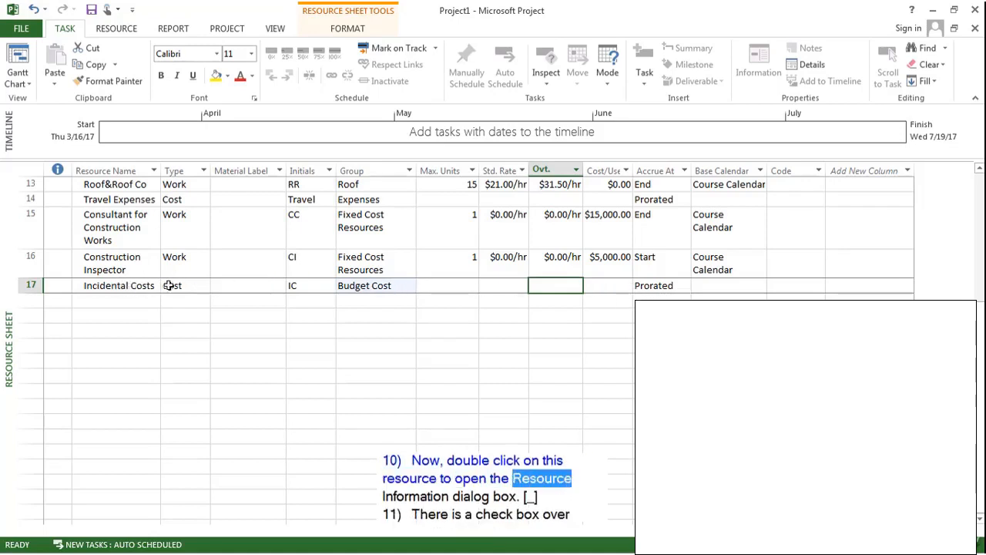
Step: Mark the Incidental Costs resource as a budget resource in its Resource Information
left_click(142, 285)
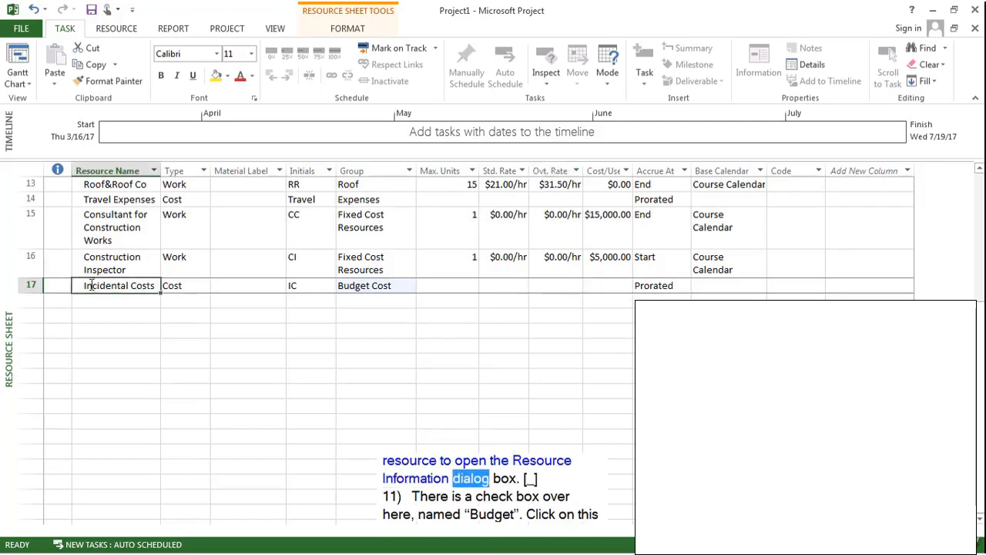
double_click(62, 284)
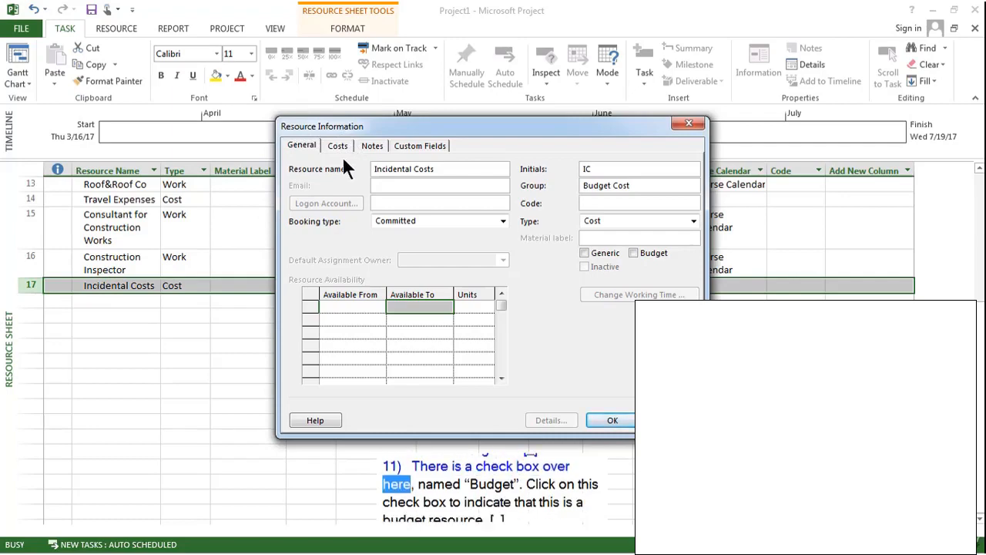
left_click(630, 253)
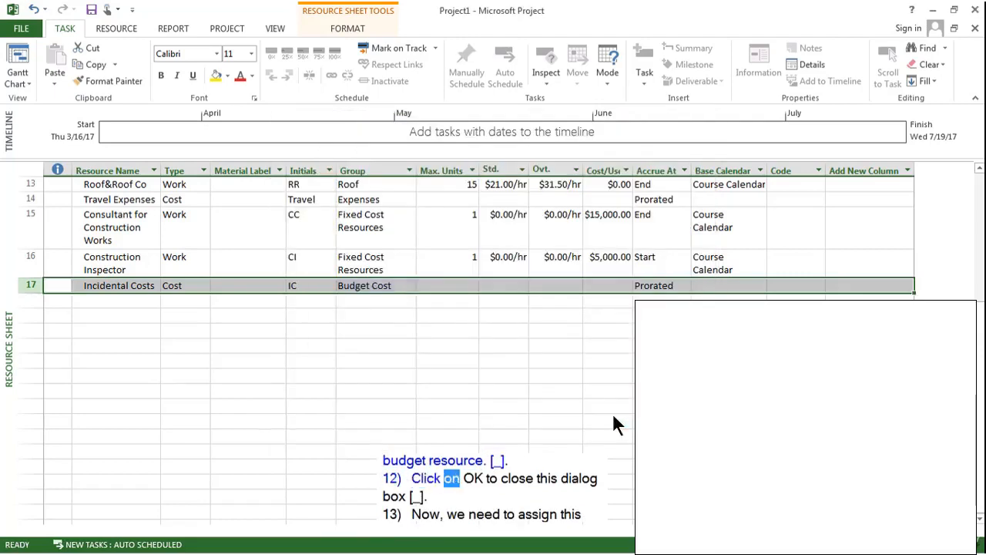
left_click(612, 420)
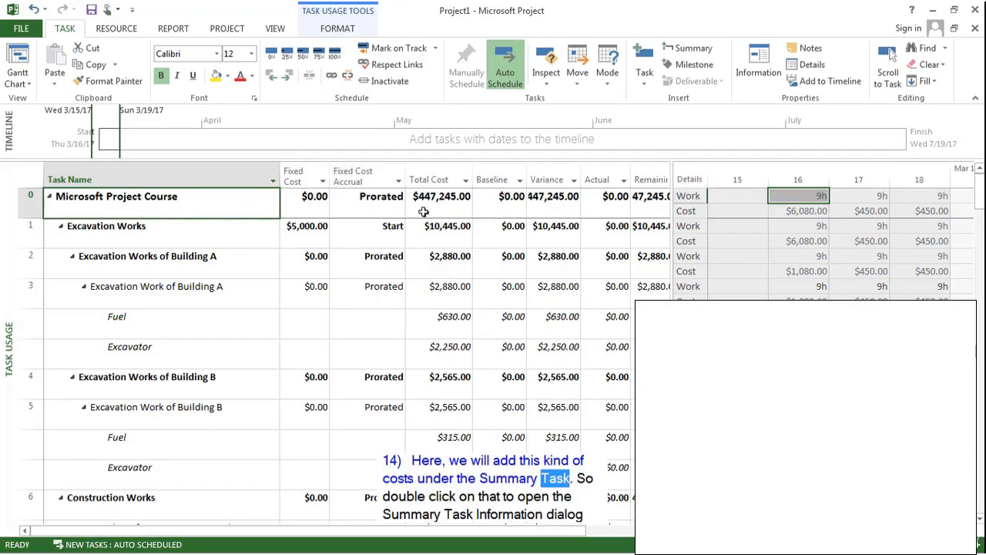
Step: Assign the Incidental Costs resource to the Microsoft Project Course project summary task in Task Usage
double_click(191, 213)
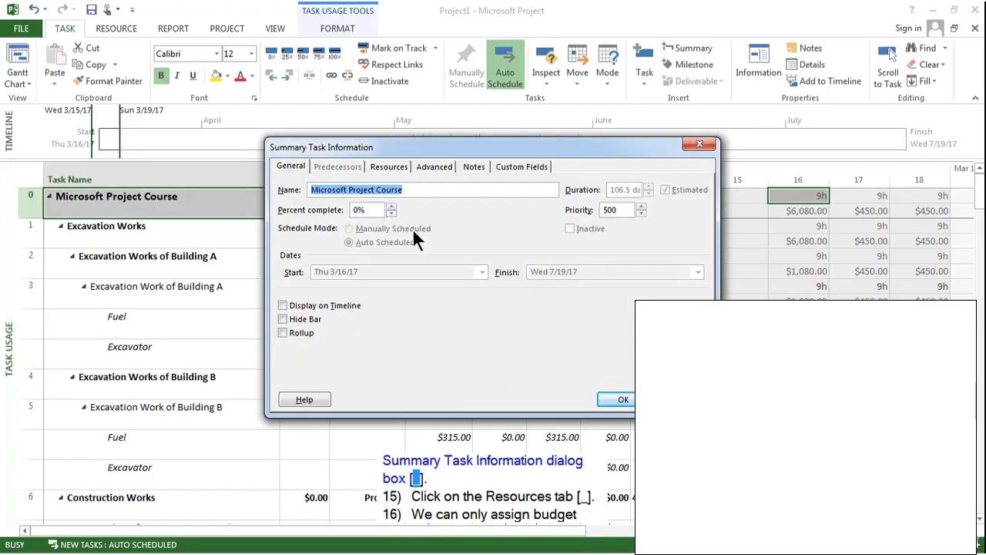
left_click(389, 167)
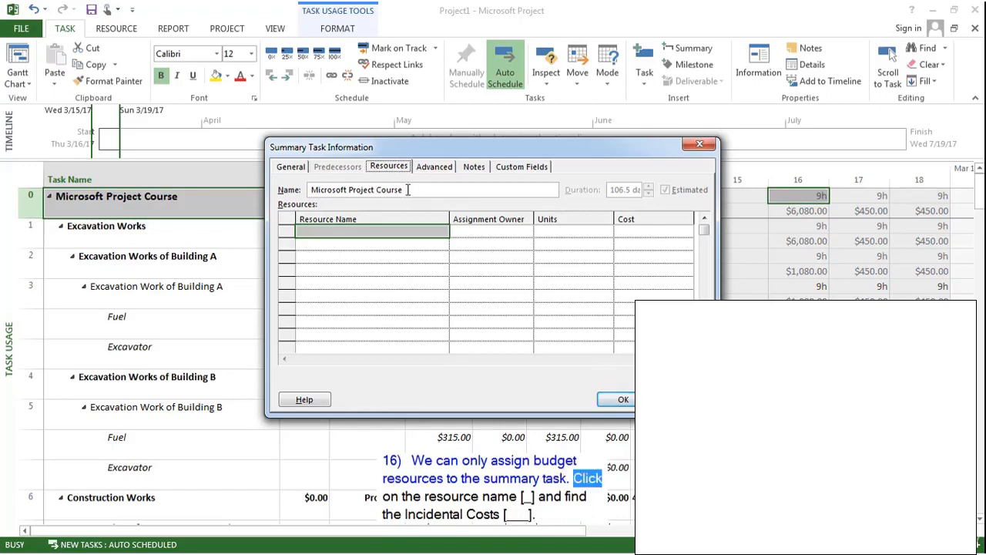
left_click(411, 233)
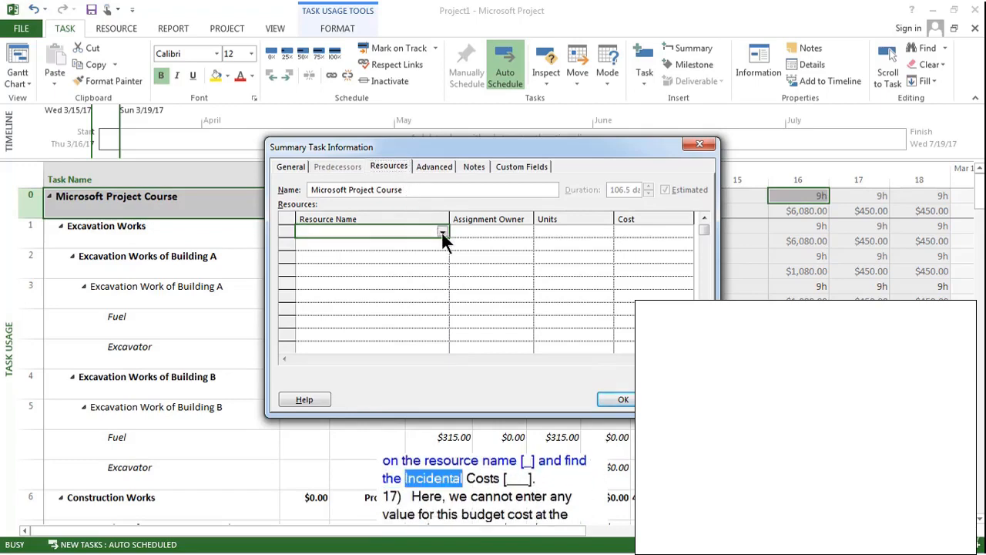
left_click(441, 231)
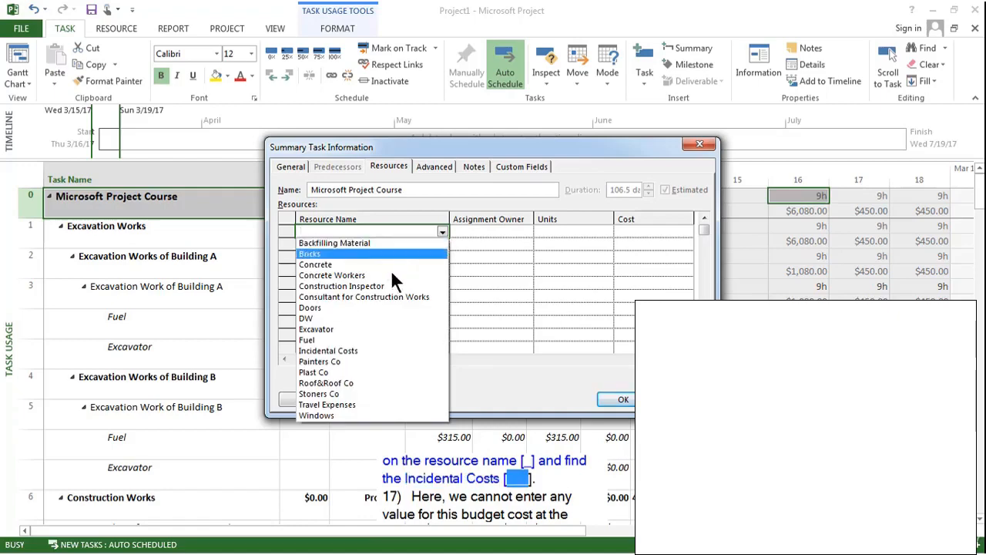
left_click(365, 351)
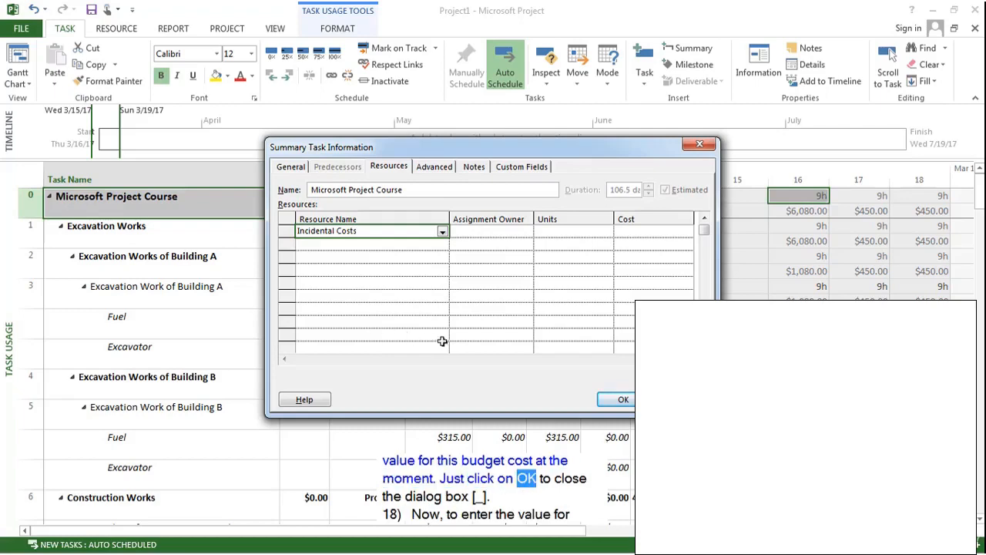
left_click(620, 401)
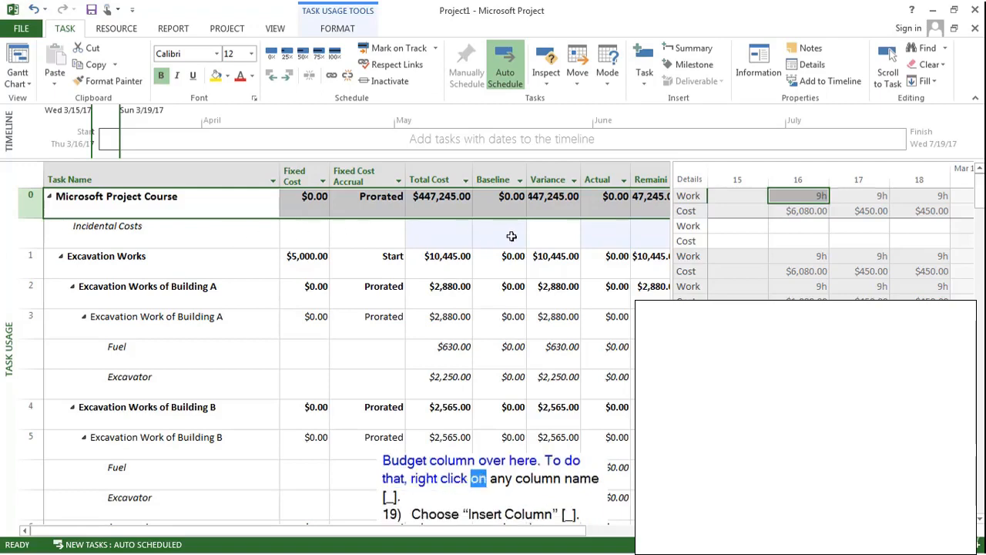
Step: Insert a Budget Cost column before the Baseline column in the Task Usage table
right_click(497, 166)
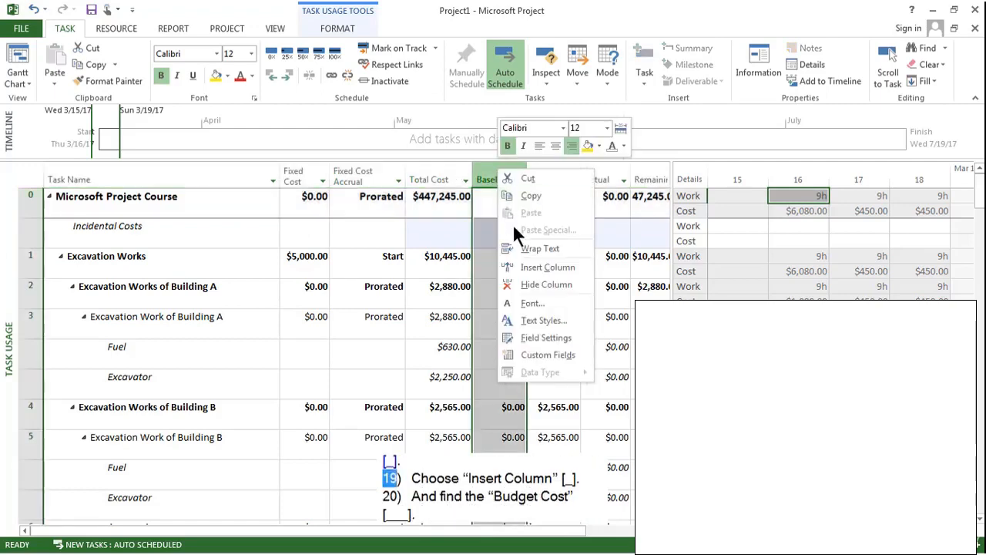
left_click(534, 266)
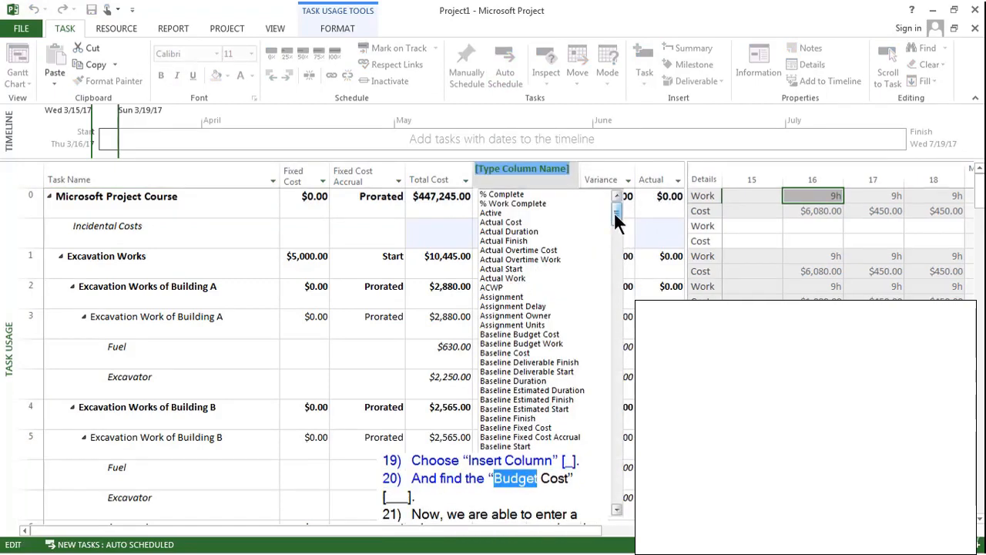
left_click_drag(614, 211, 609, 327)
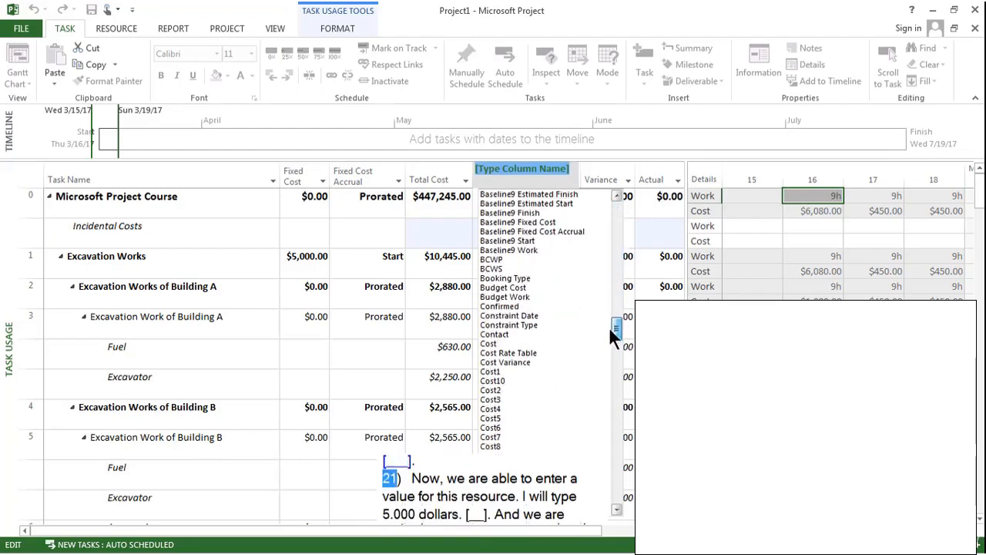
left_click(523, 286)
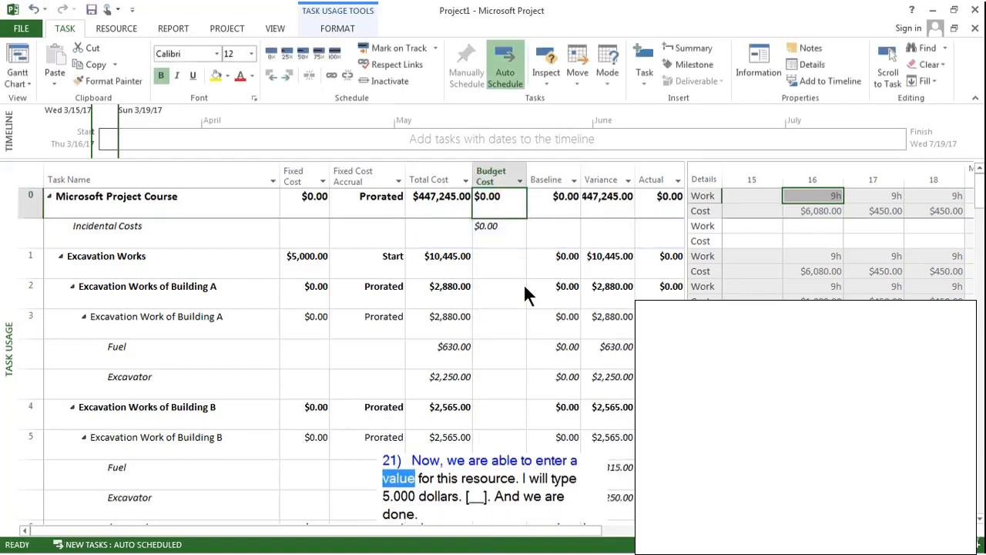
Step: Set the Budget Cost of the Incidental Costs assignment to 5000
left_click(516, 233)
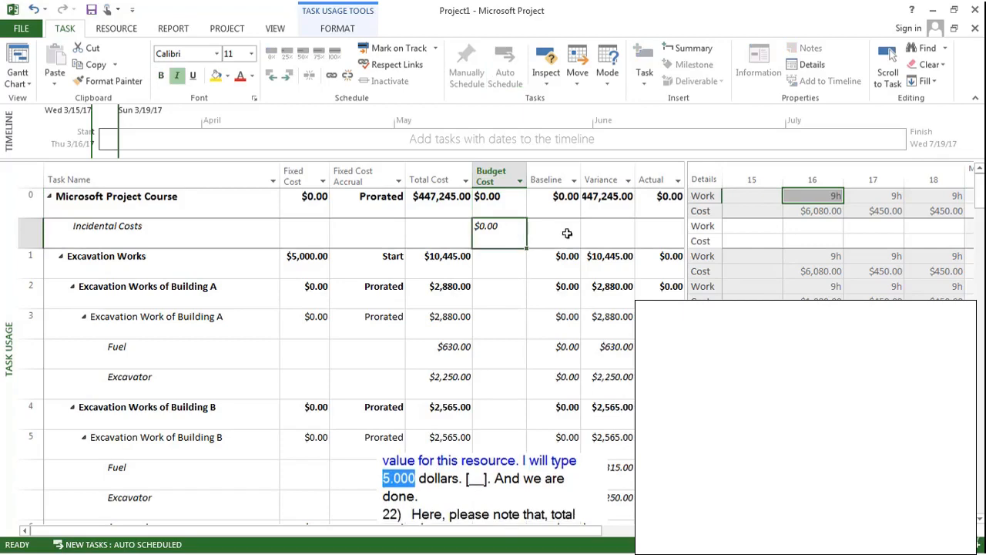
type("5")
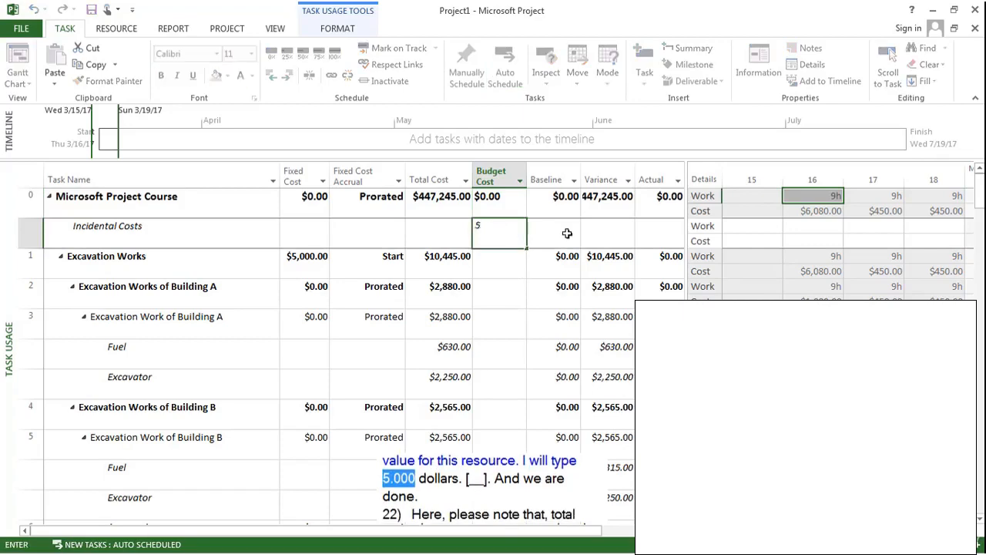
type(",0000")
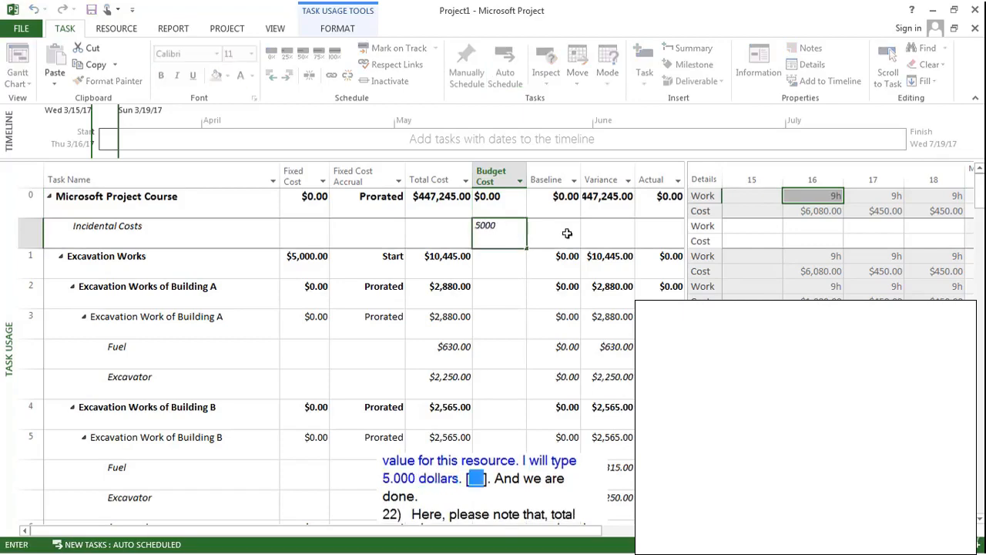
key("Return")
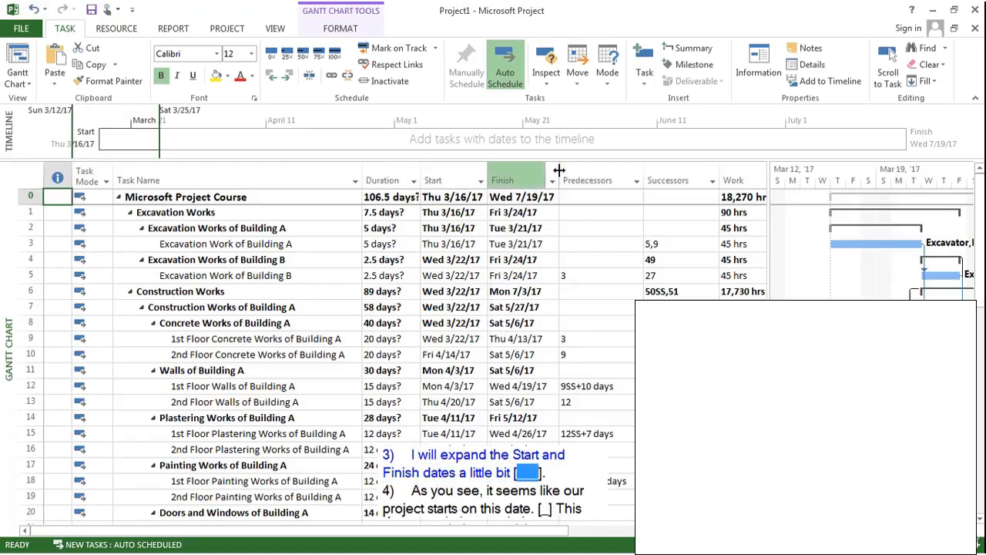
Step: Widen the Finish and Start columns slightly in the Gantt Chart table
left_click_drag(561, 171, 577, 170)
left_click_drag(488, 170, 501, 170)
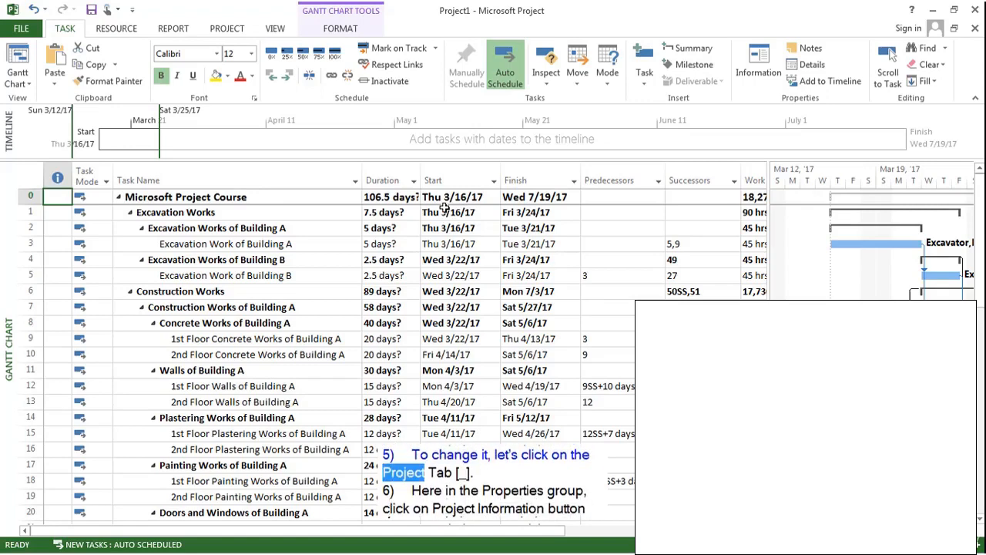
Step: Set the project's start date to April 17, 2017 in Project Information
left_click(228, 29)
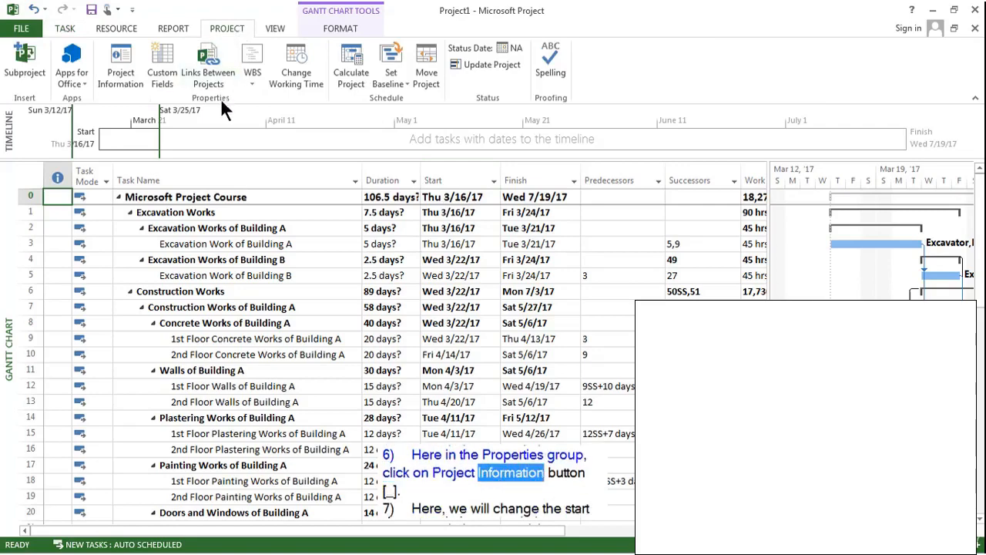
left_click(121, 71)
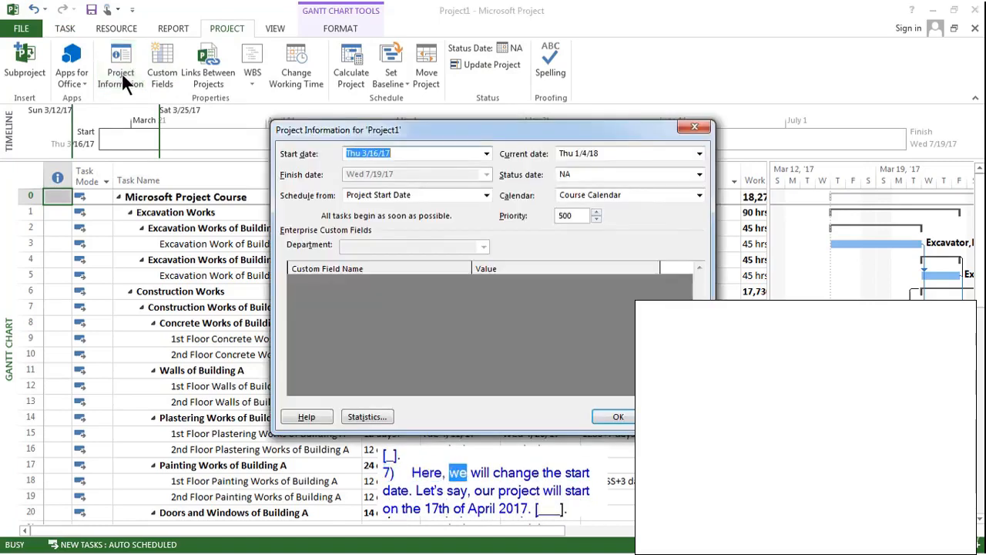
left_click(487, 154)
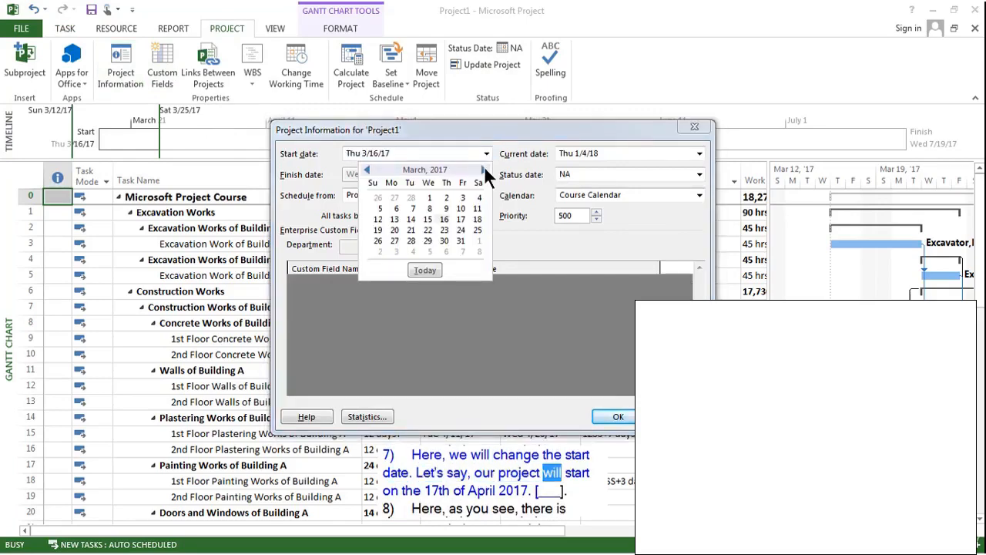
left_click(484, 170)
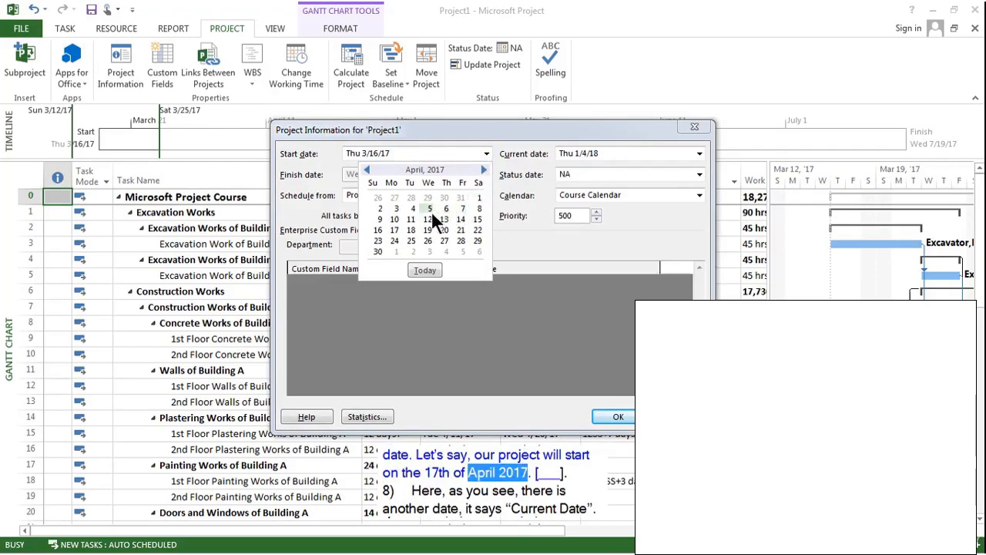
left_click(394, 230)
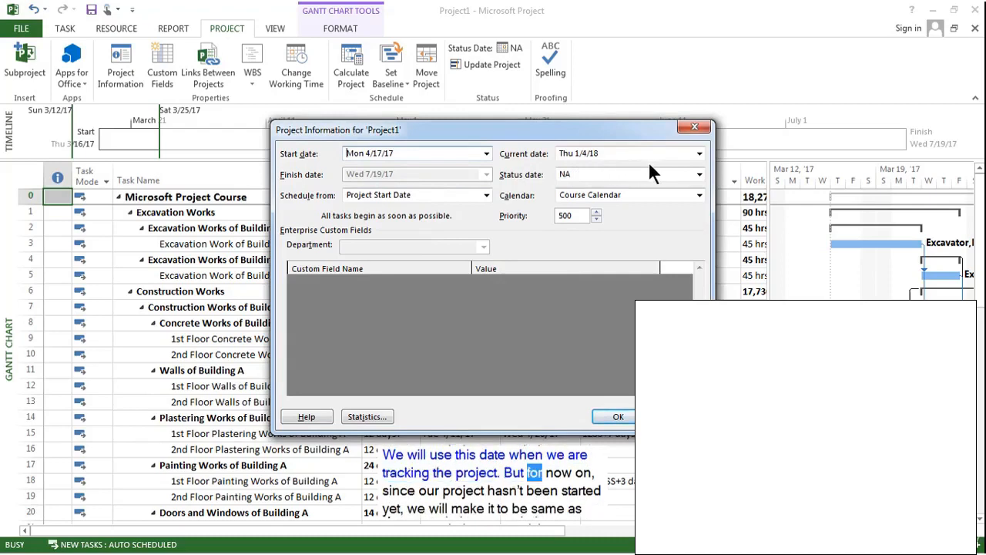
Step: Set the project's current date to April 17, 2017 and apply the project information changes
left_click(700, 155)
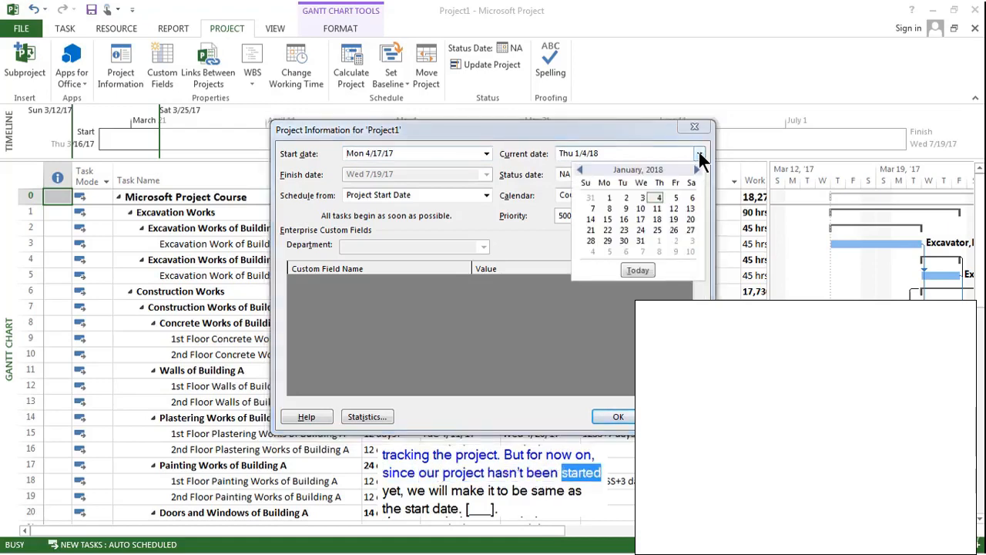
left_click(580, 169)
left_click(581, 169)
left_click(580, 170)
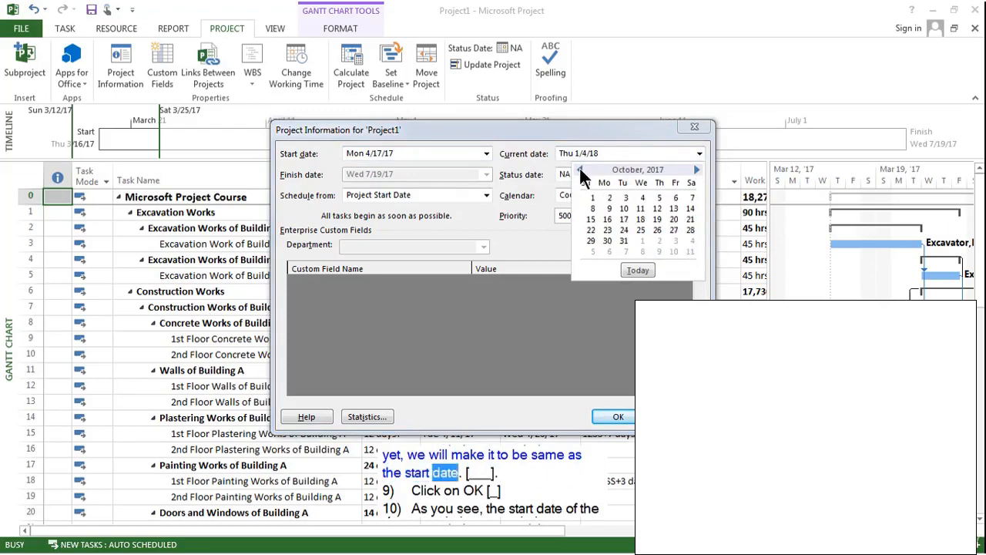
left_click(581, 170)
left_click(580, 169)
left_click(580, 169)
left_click(581, 170)
left_click(580, 170)
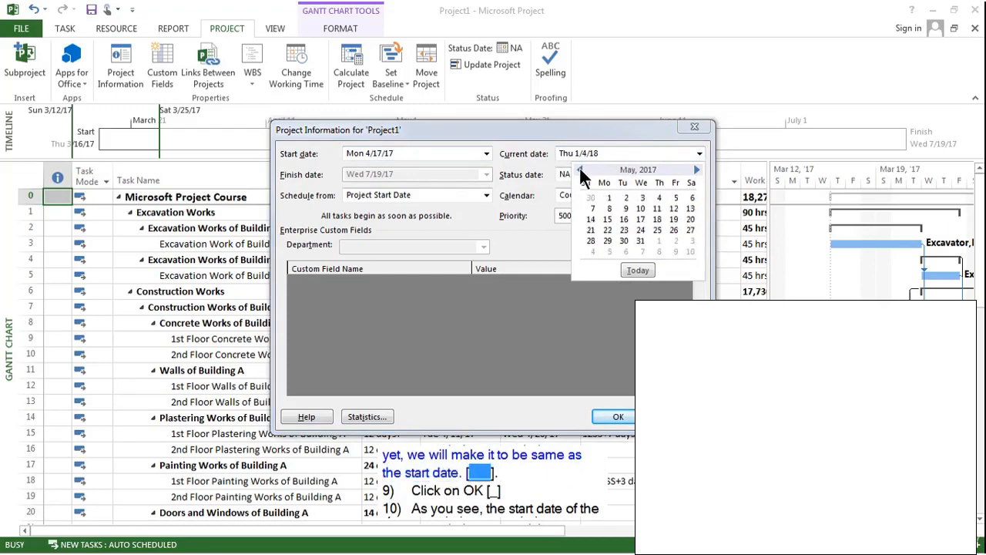
left_click(580, 170)
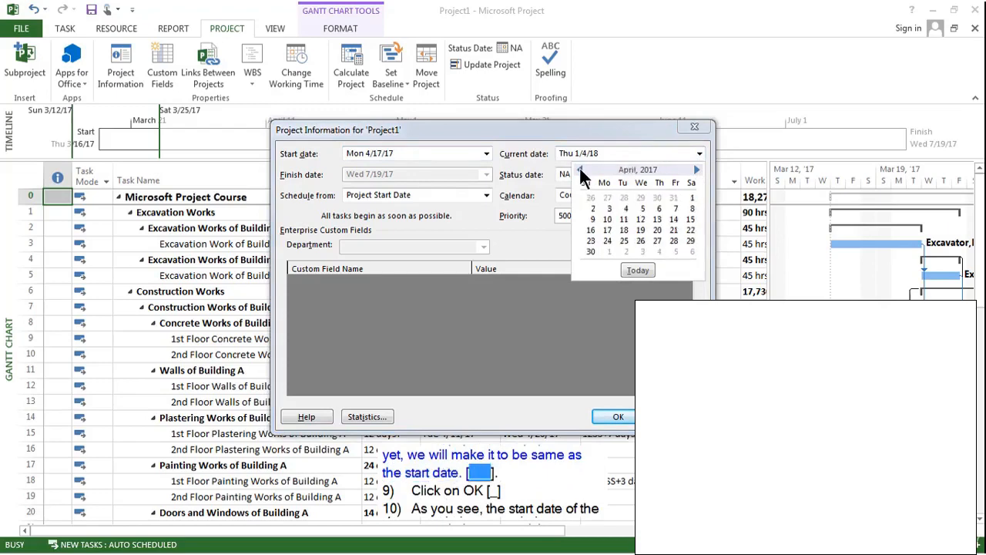
left_click(605, 229)
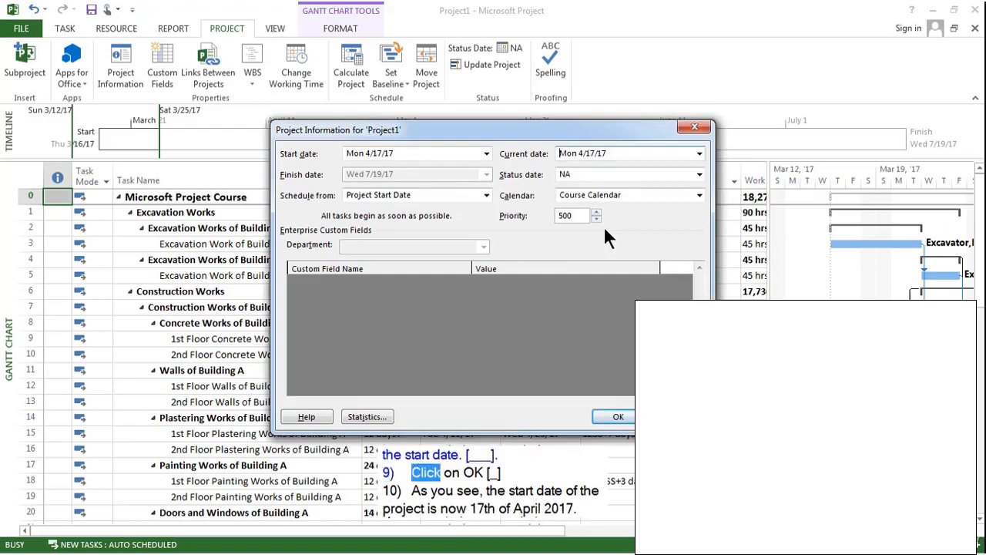
left_click(625, 420)
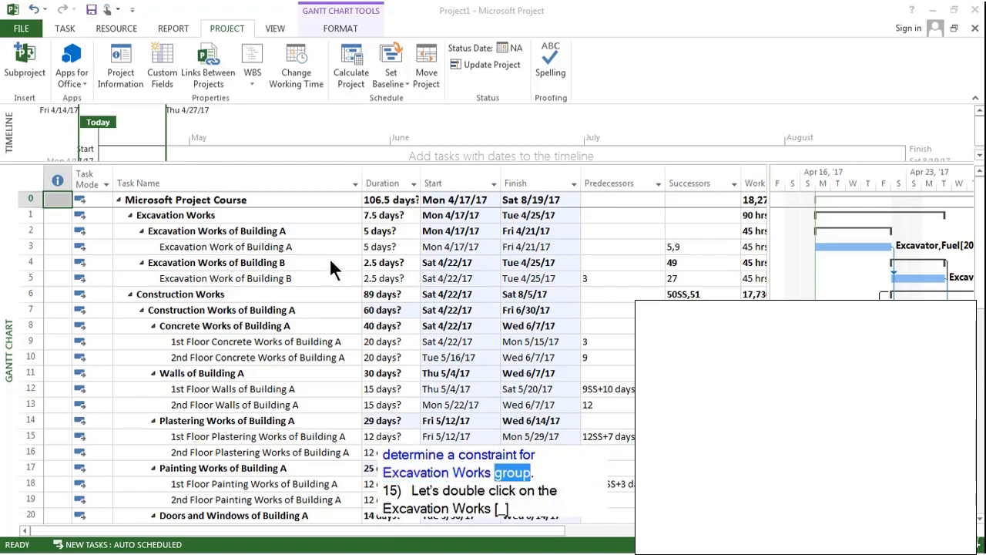
Step: Examine the constraint types available for the Excavation Works summary task and for the Excavation Work of Building A task
left_click(206, 218)
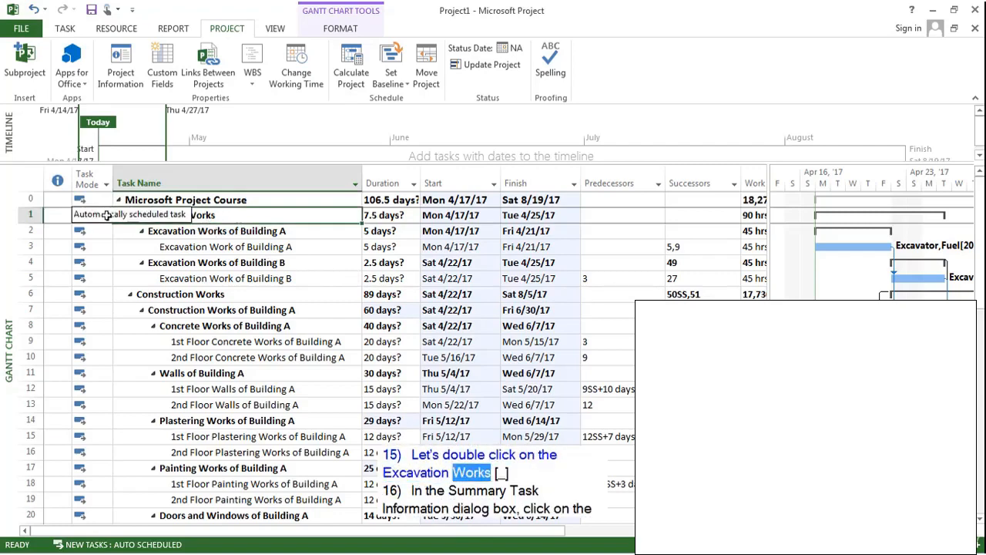
double_click(234, 214)
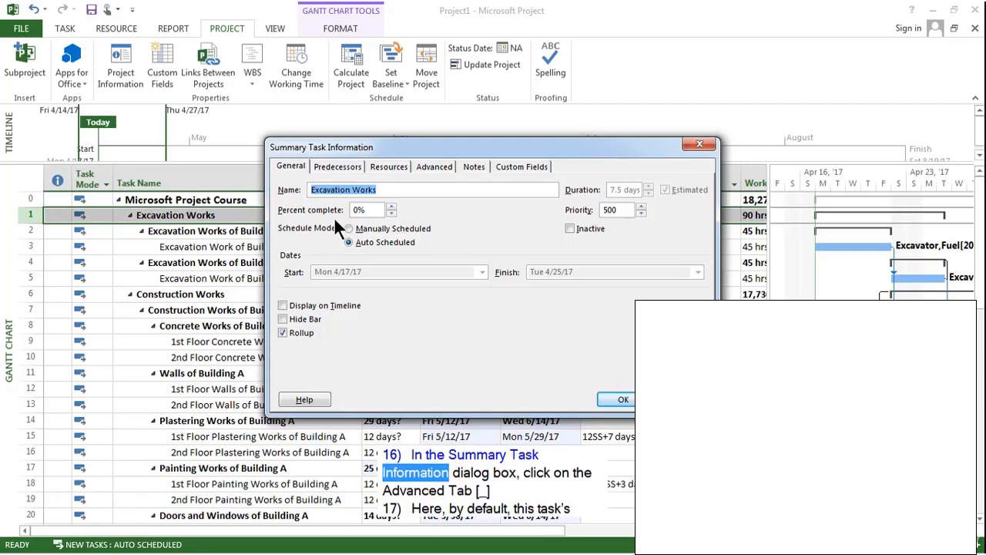
left_click(434, 168)
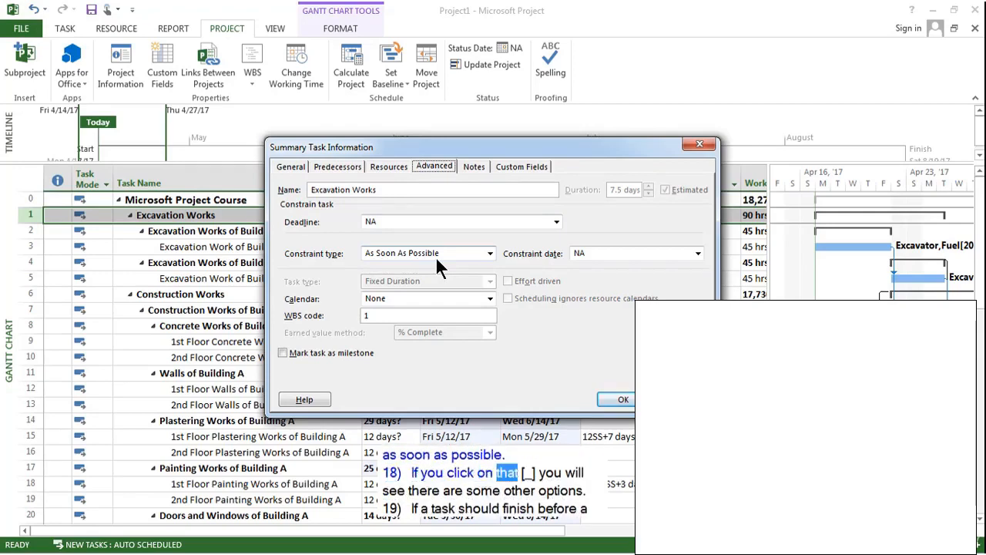
left_click(489, 254)
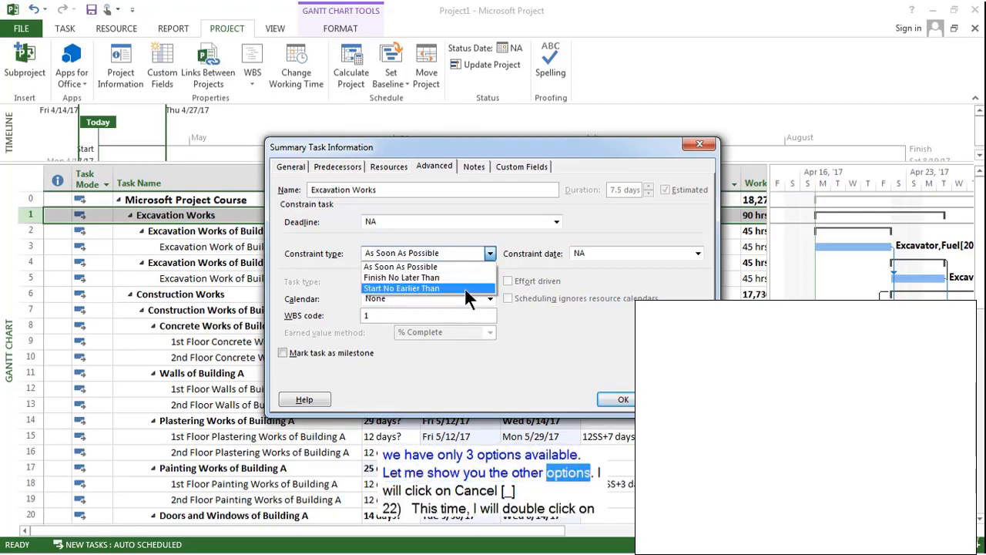
key("Escape")
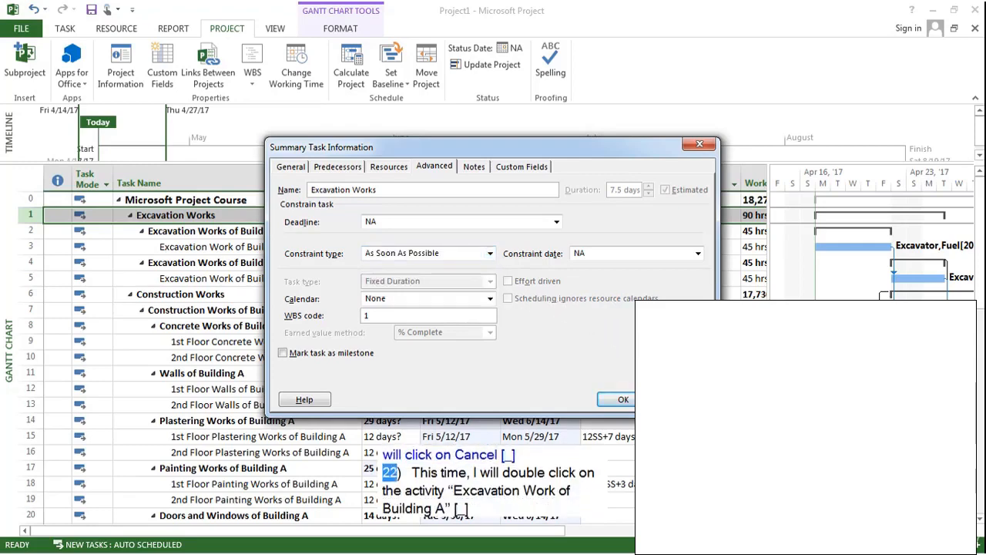
key("Escape")
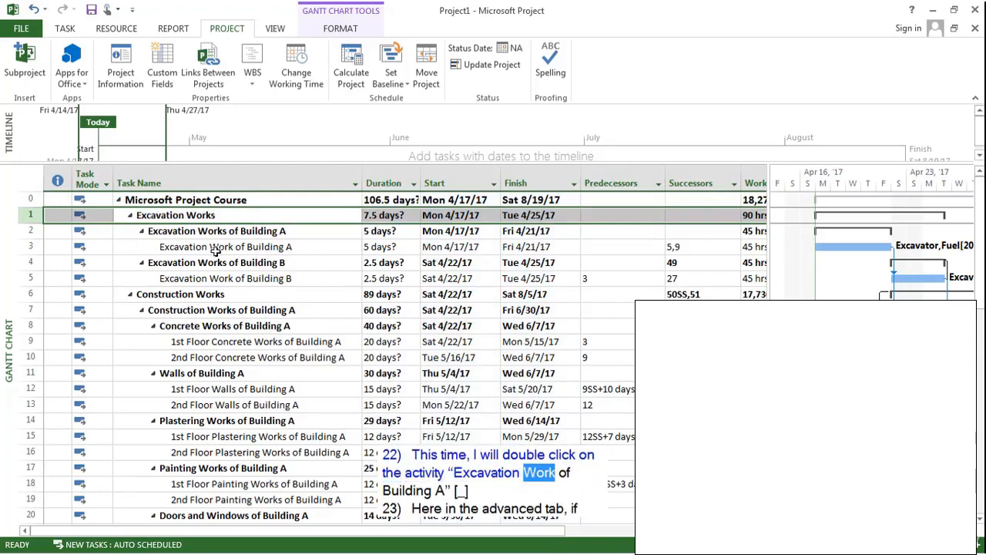
double_click(130, 247)
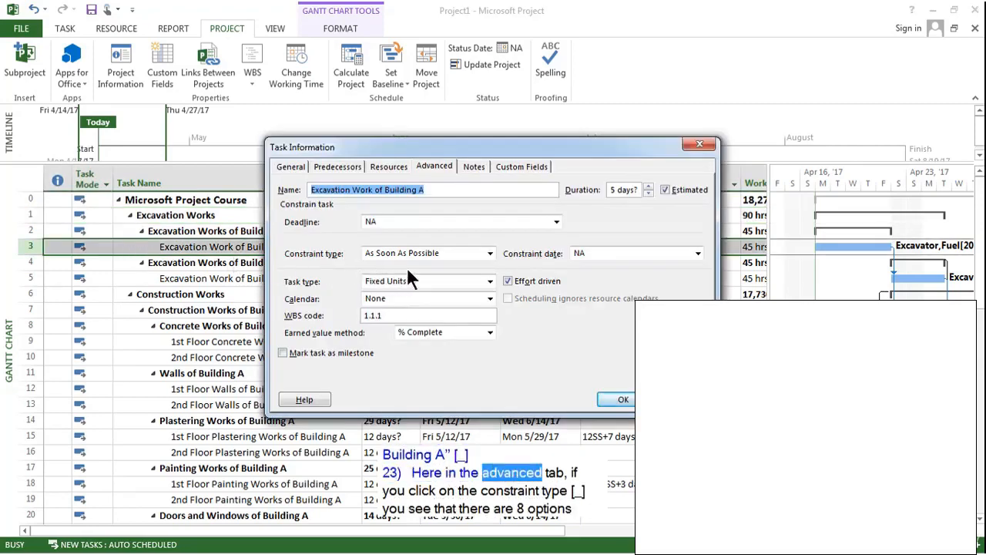
left_click(491, 252)
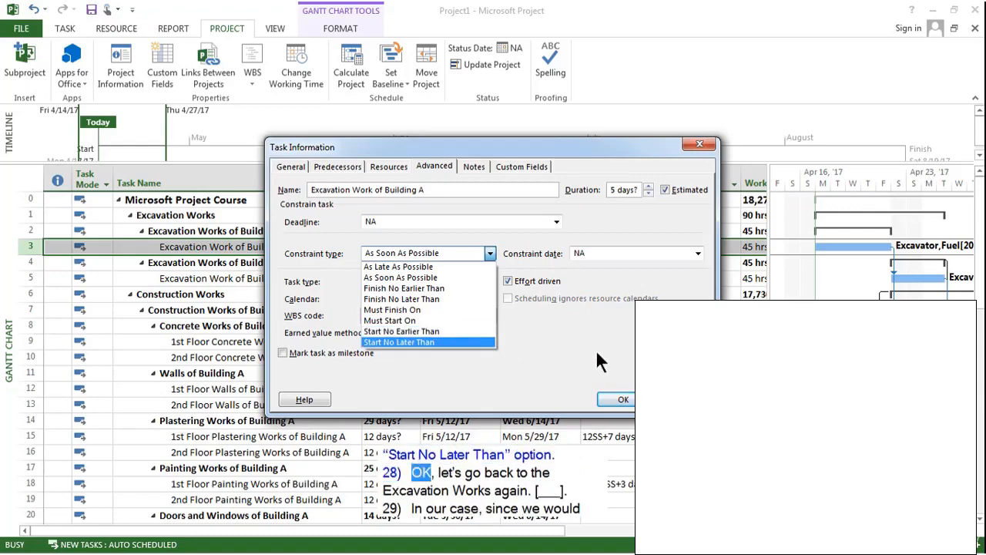
key("Escape")
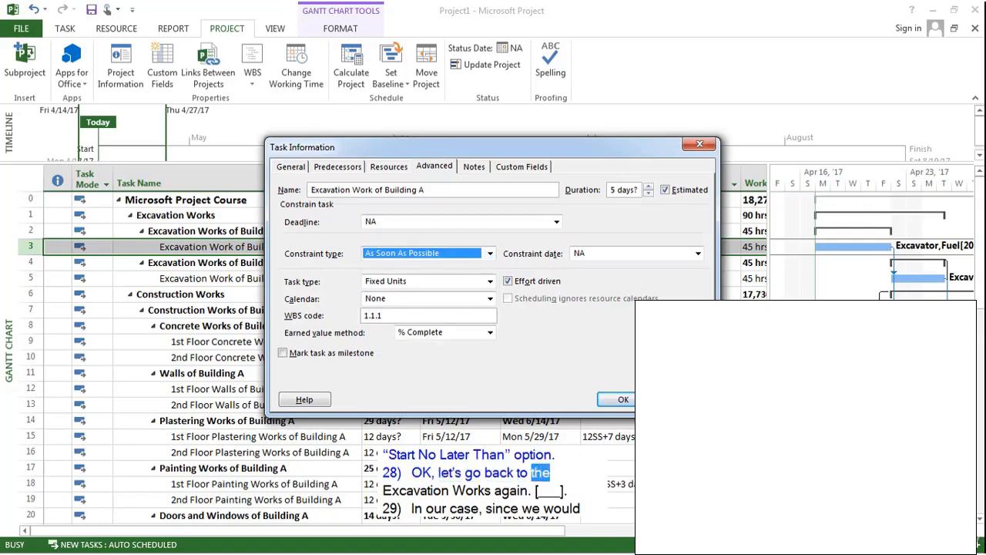
key("Escape")
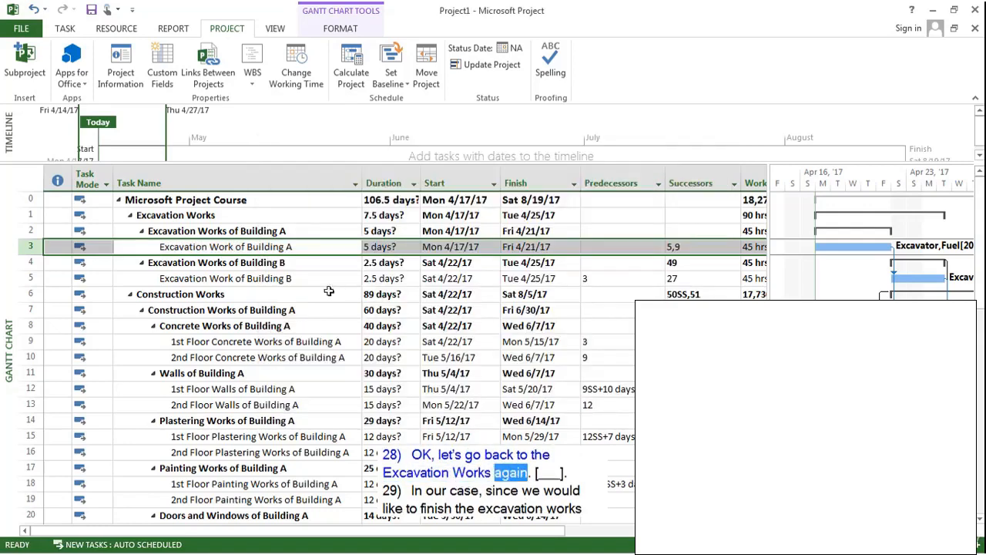
Step: Give the Excavation Works summary task a Finish No Later Than constraint dated April 30, 2017, and check its indicator
double_click(113, 211)
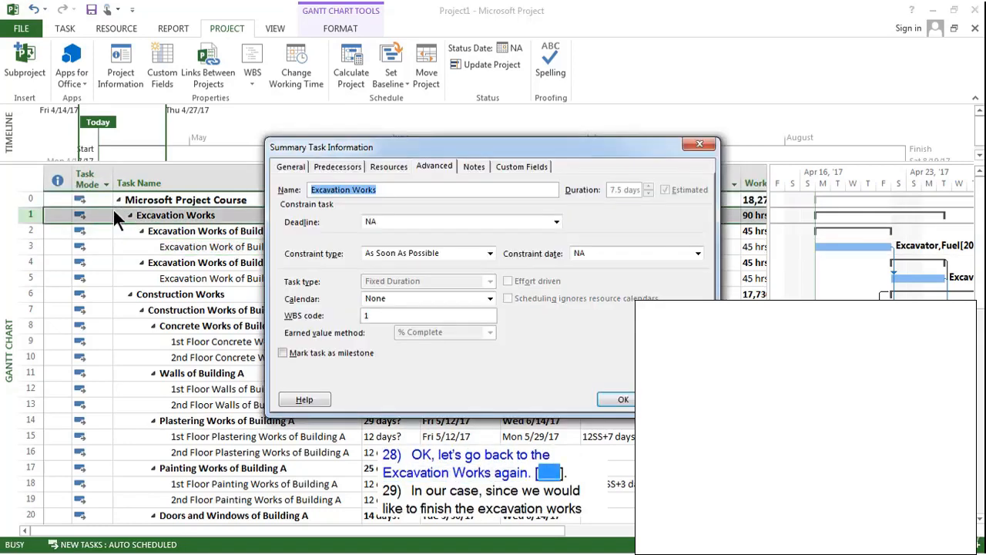
left_click(489, 254)
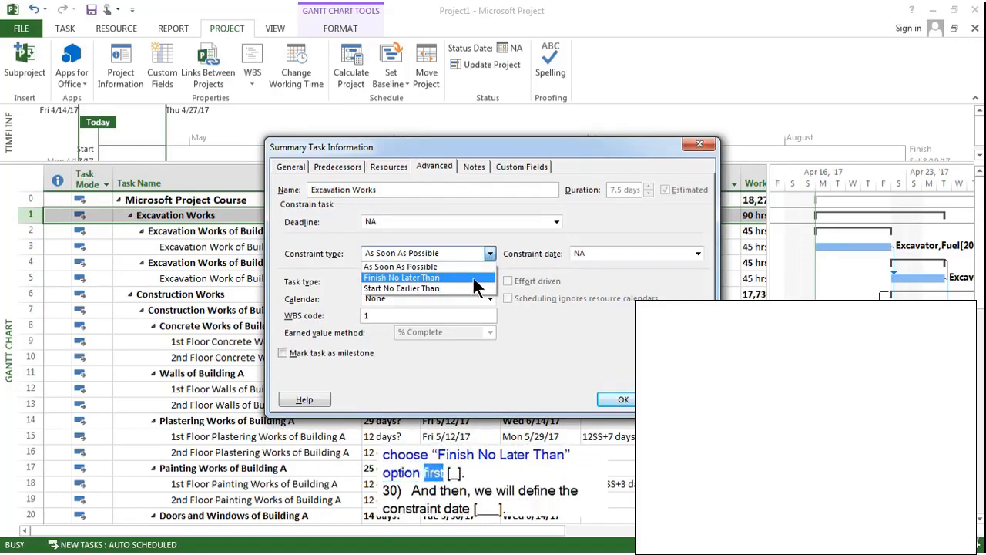
left_click(472, 276)
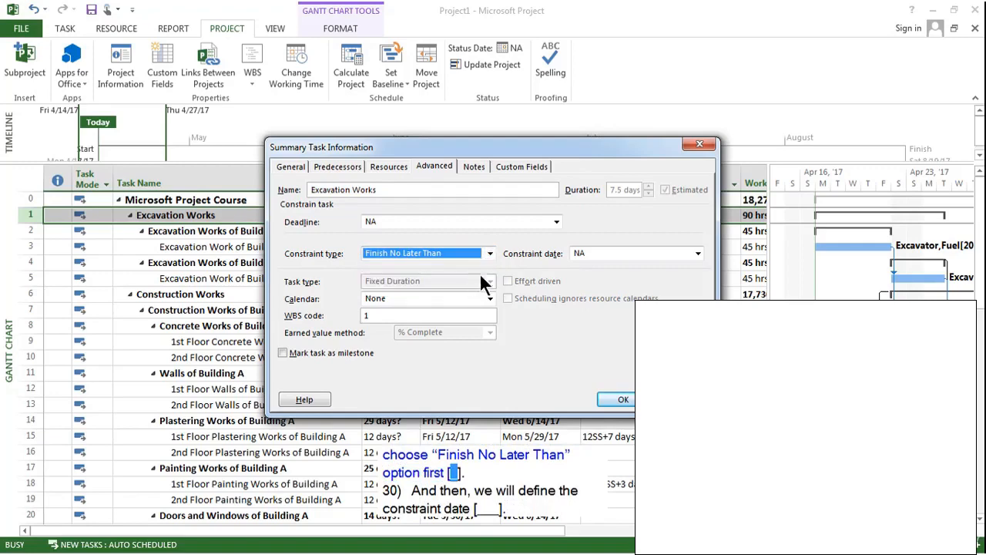
left_click(697, 255)
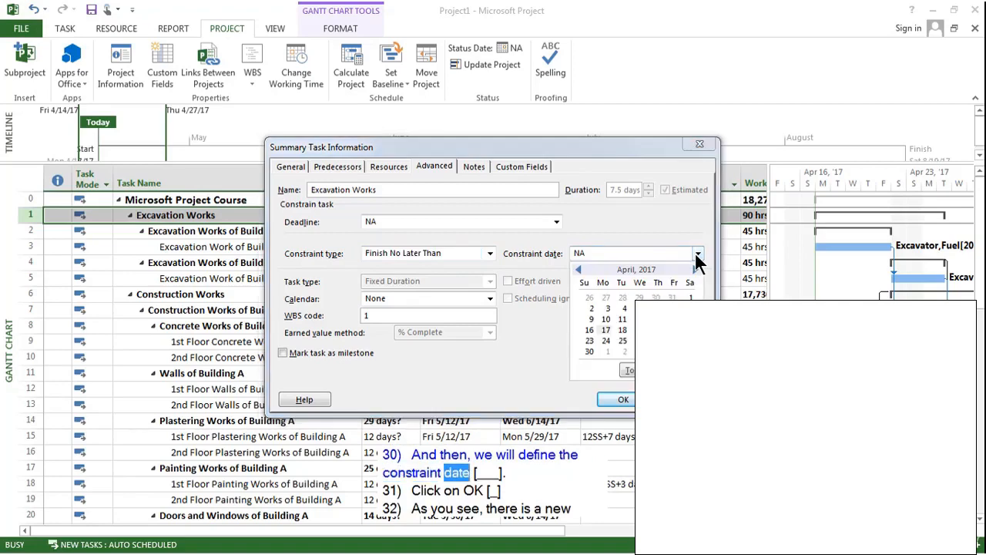
left_click(590, 352)
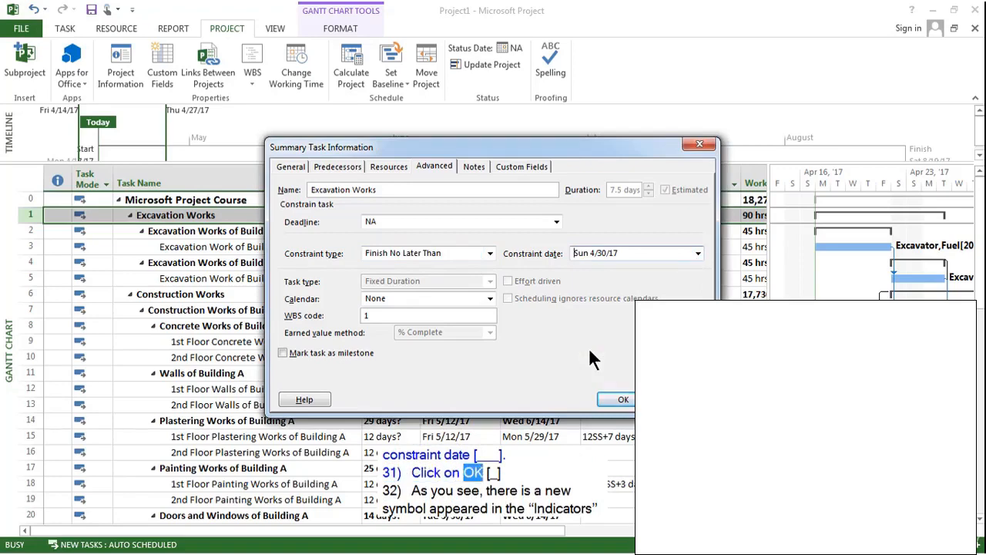
left_click(623, 399)
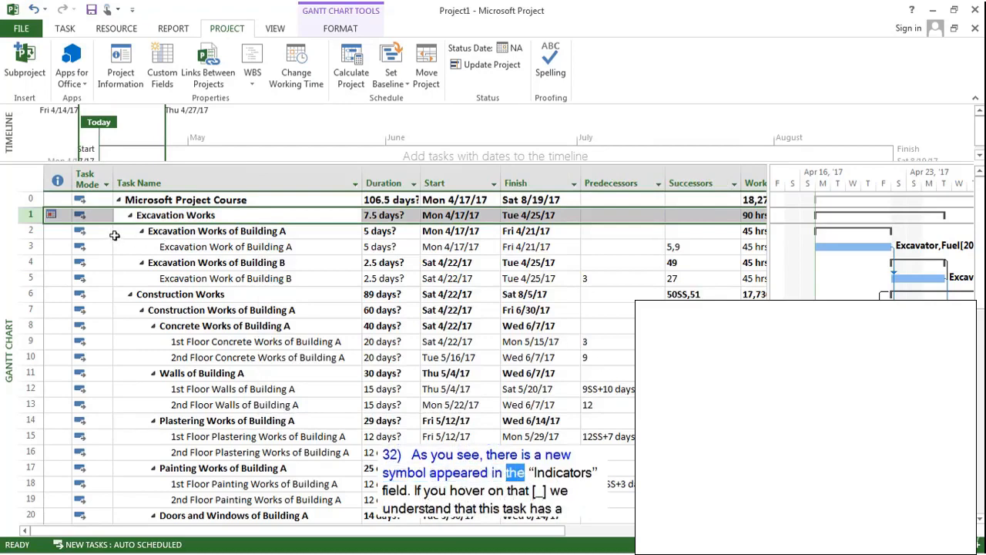
mouse_move(54, 218)
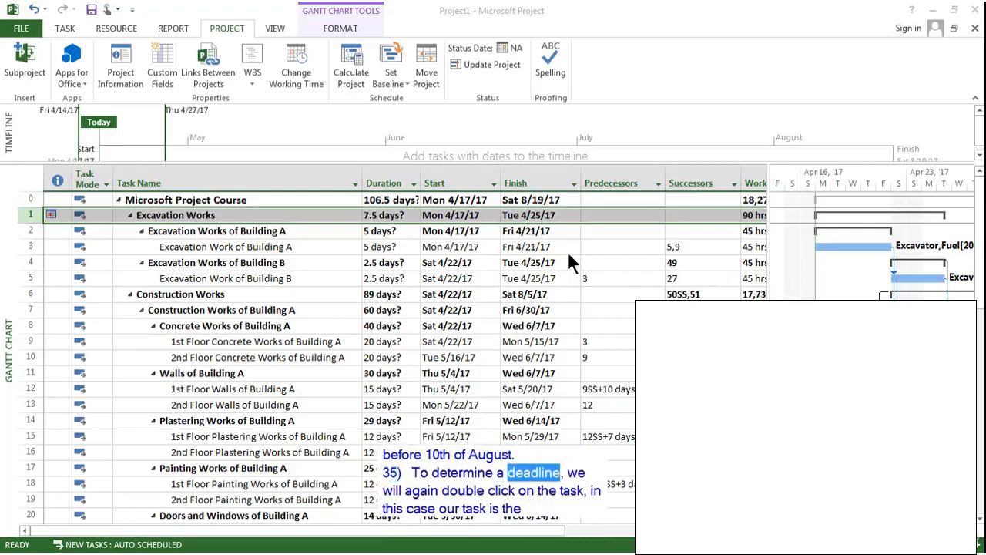
Step: Set the deadline of the Construction Works summary task to August 10, 2017, and check its marker on the Gantt chart
double_click(242, 294)
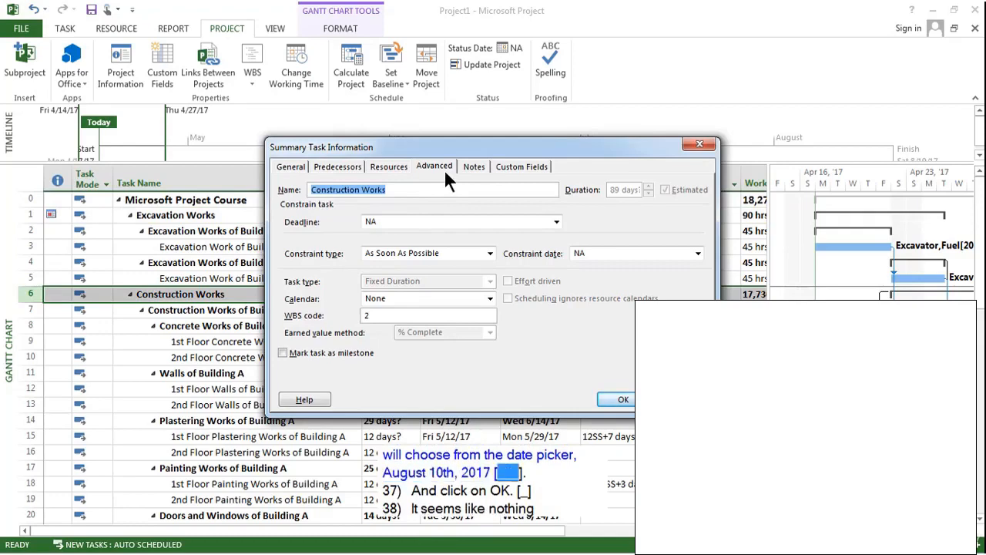
left_click(557, 222)
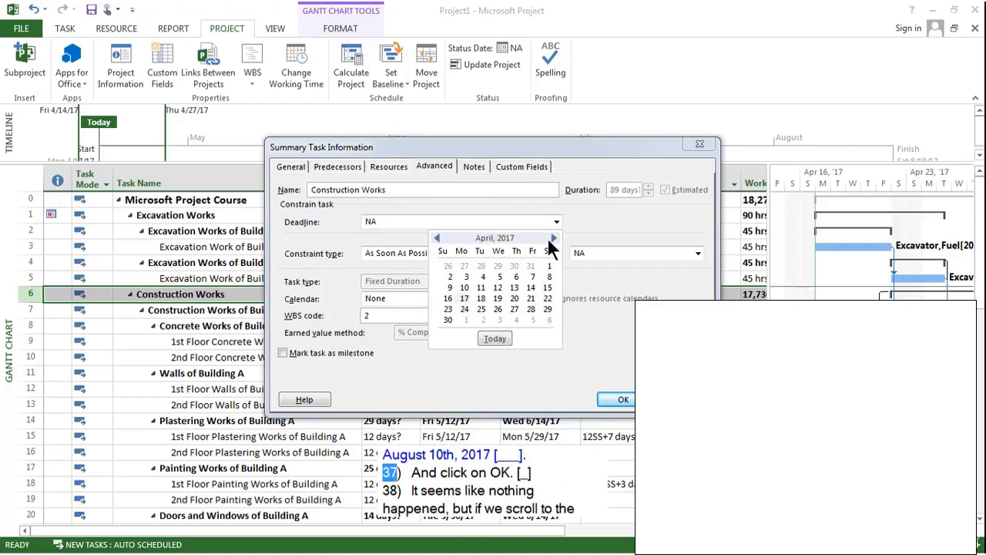
left_click(553, 239)
left_click(553, 239)
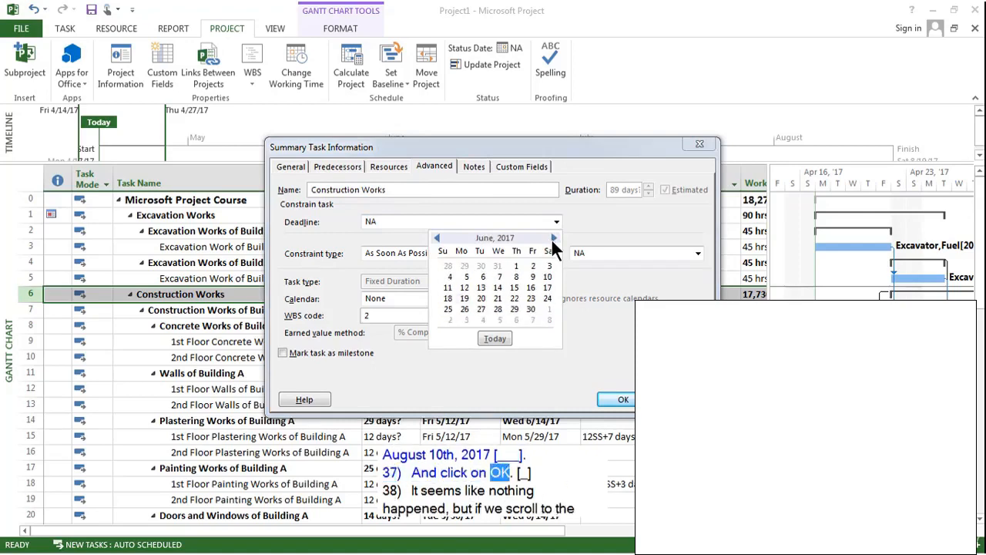
left_click(552, 239)
left_click(553, 239)
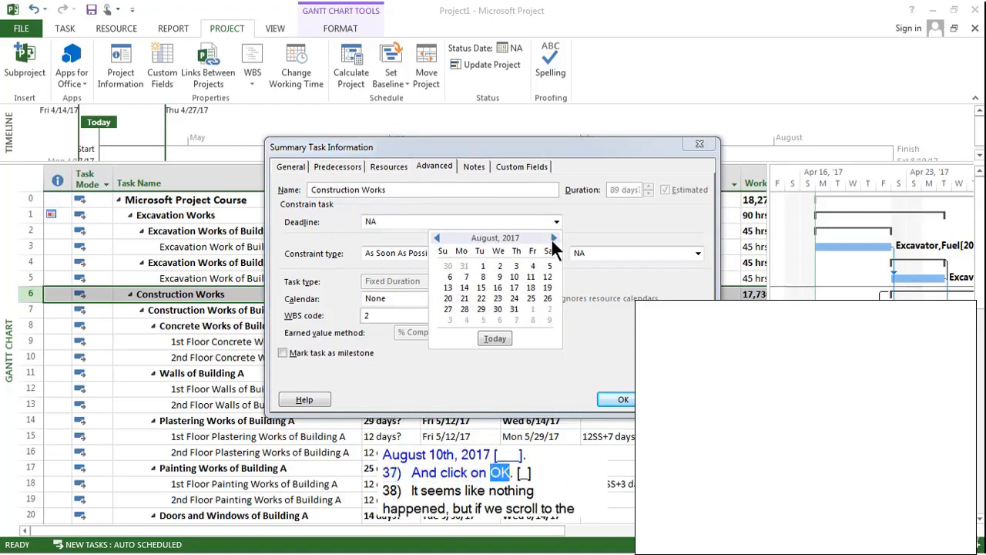
left_click(515, 276)
left_click(611, 399)
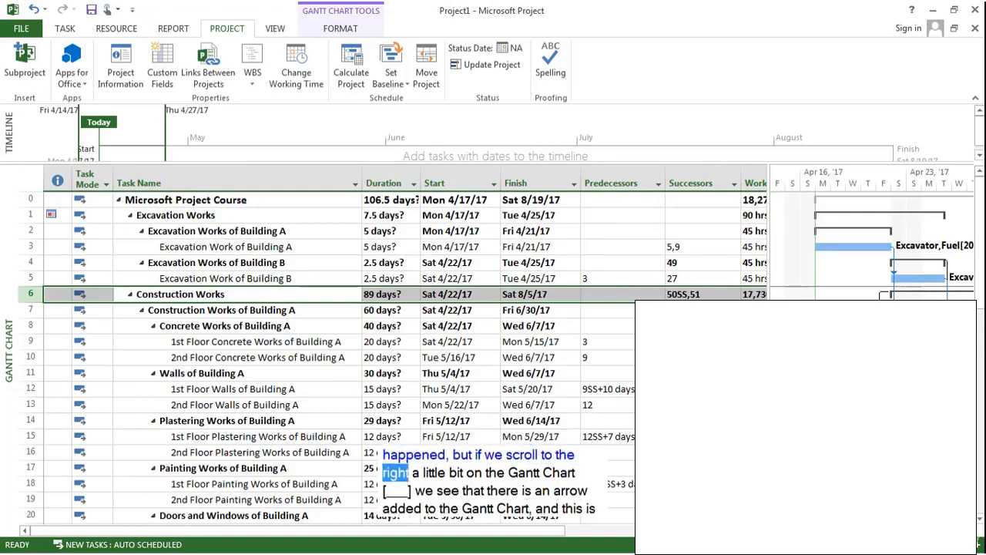
scroll(870, 231, "right", 6)
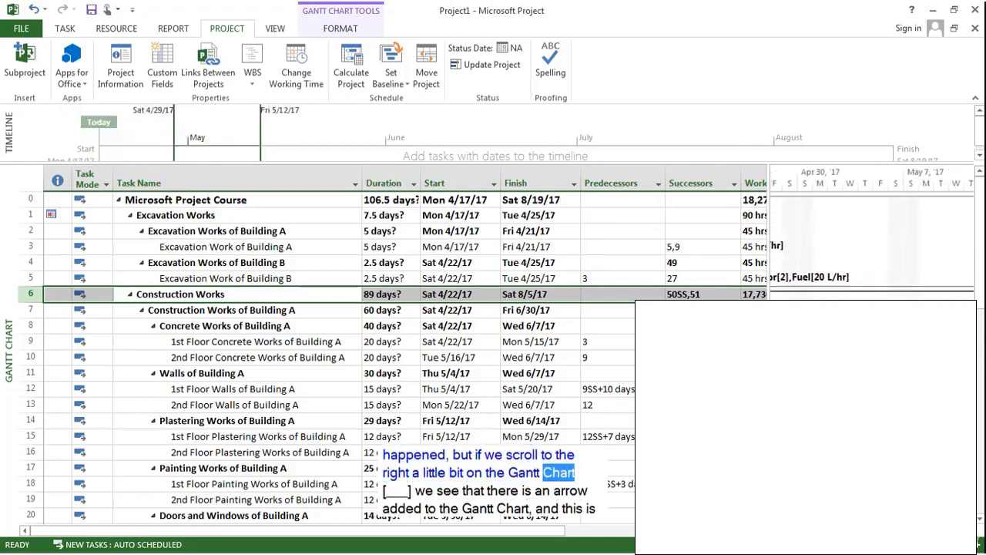
scroll(870, 231, "right", 8)
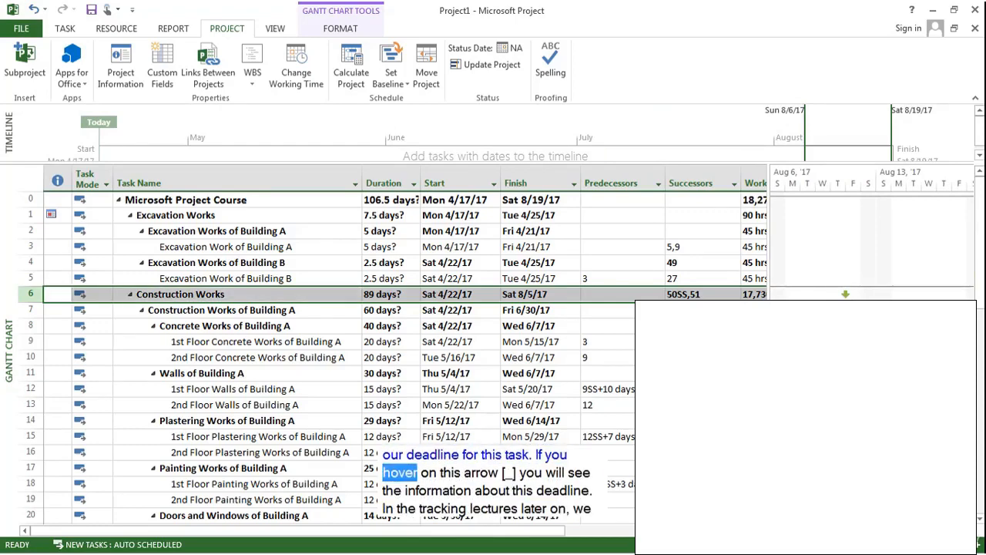
mouse_move(846, 297)
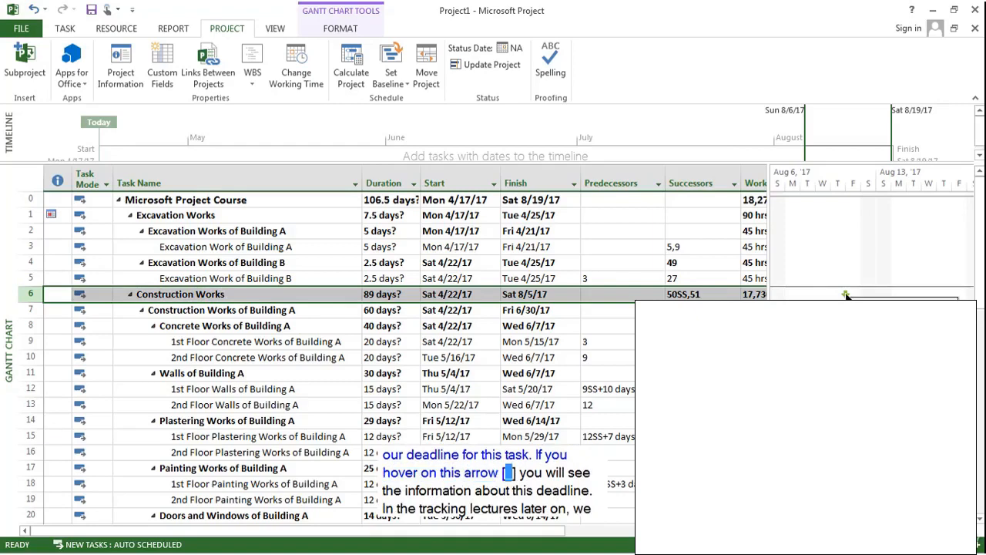